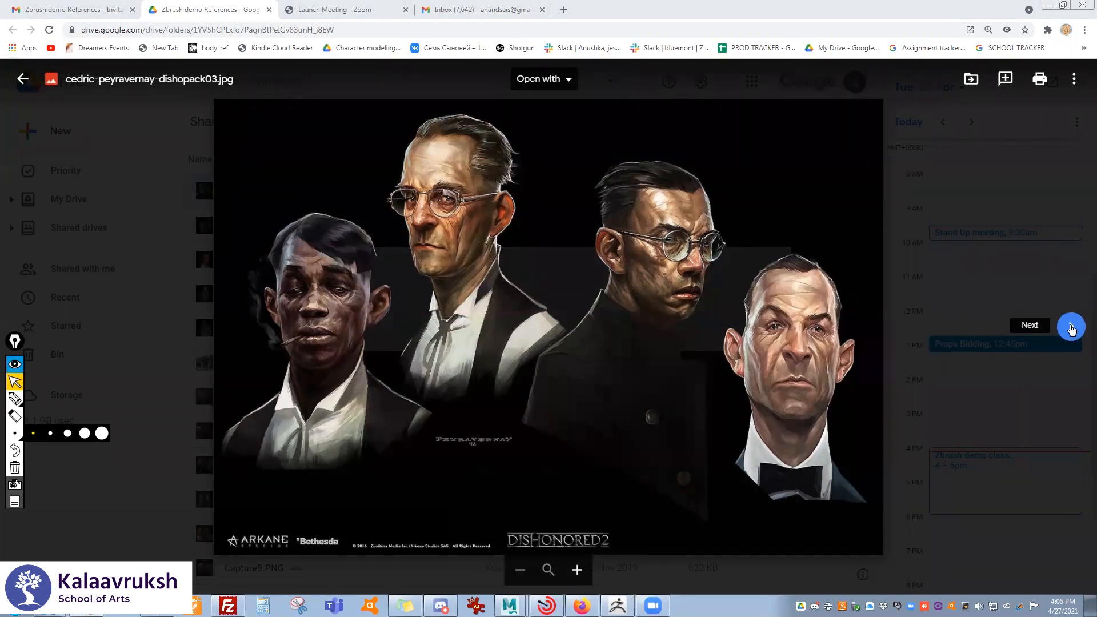
- Look through the Dishonored character references one by one, from the dishopack03 group portrait to Capture.PNG
left_click(1071, 328)
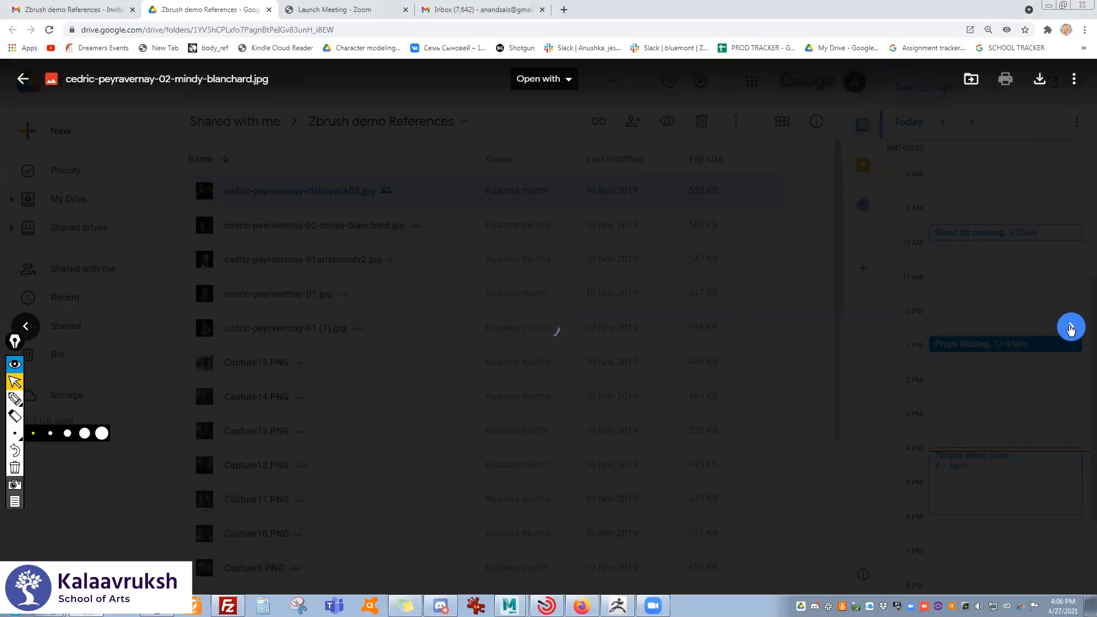
left_click(1071, 327)
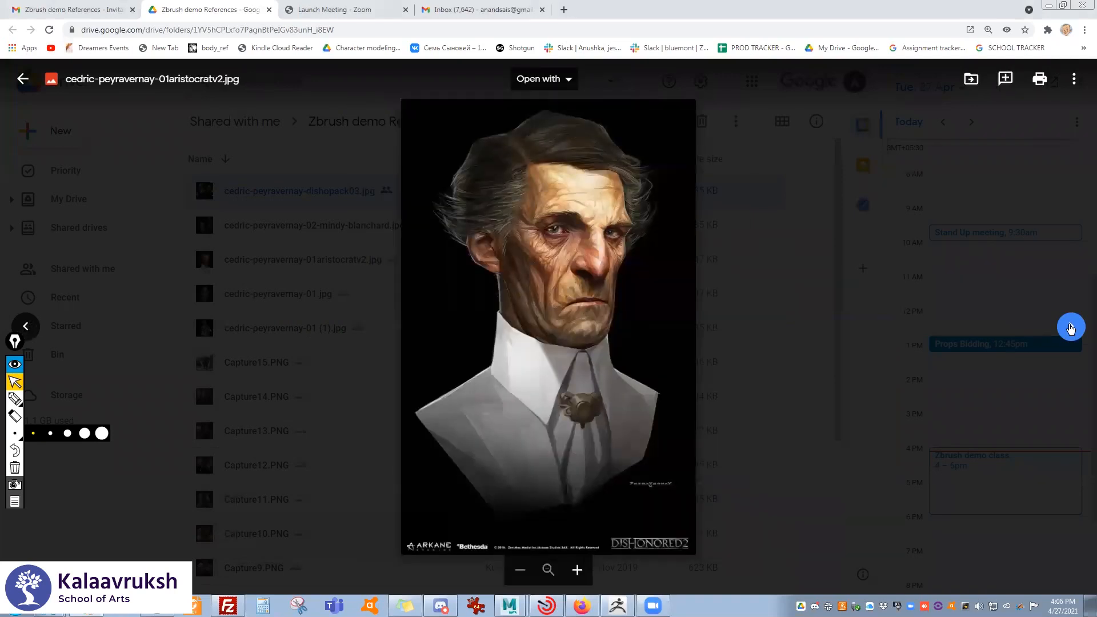
left_click(1072, 327)
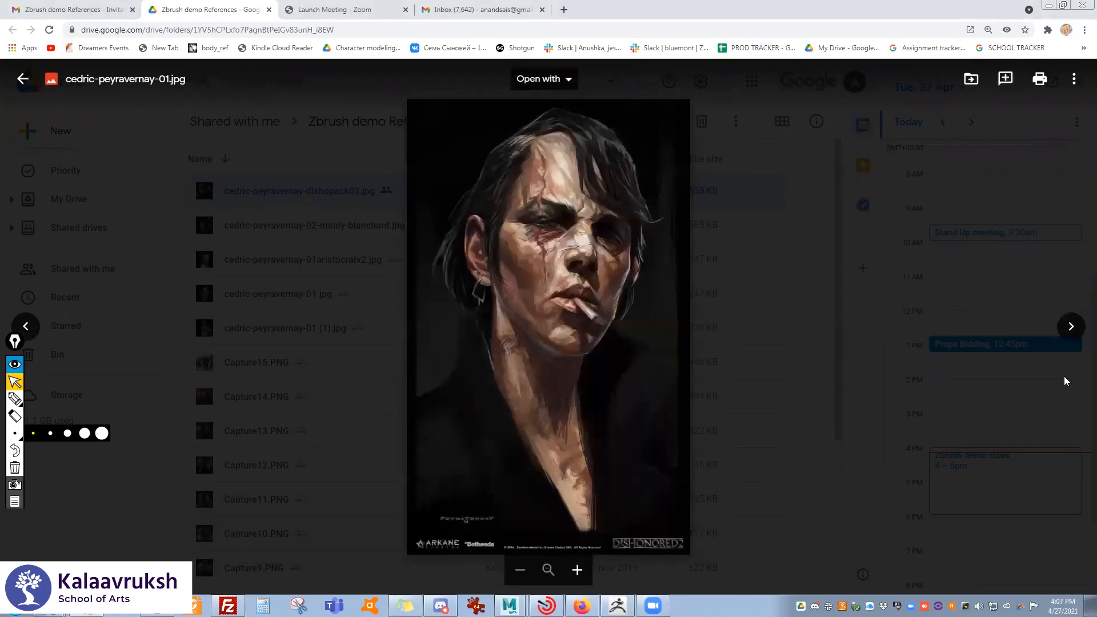
left_click(1069, 328)
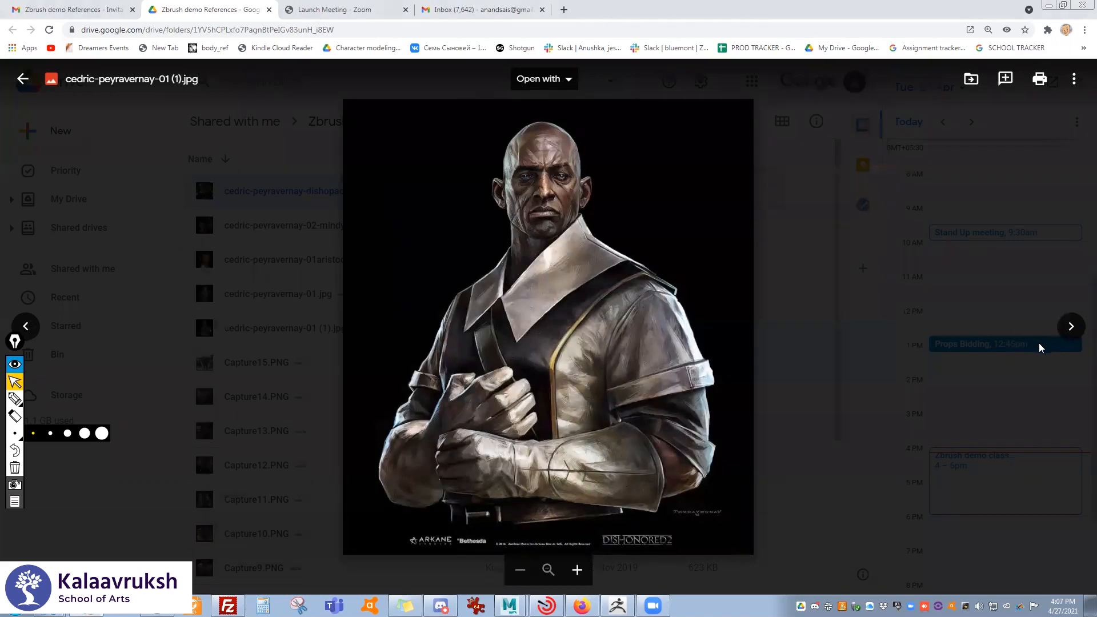
left_click(1071, 329)
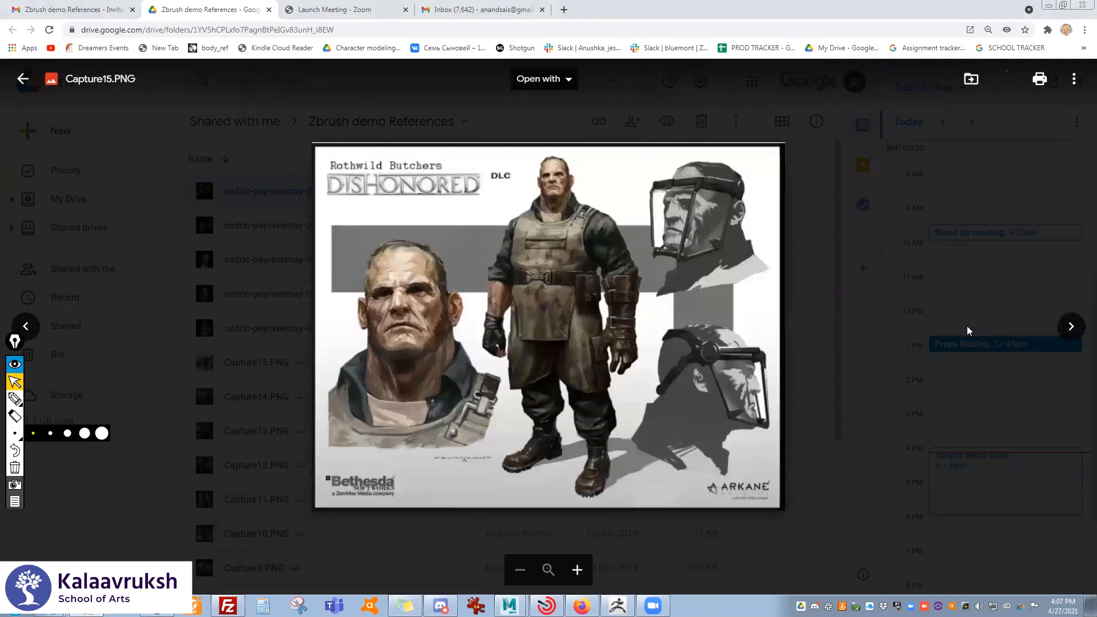
left_click(1072, 326)
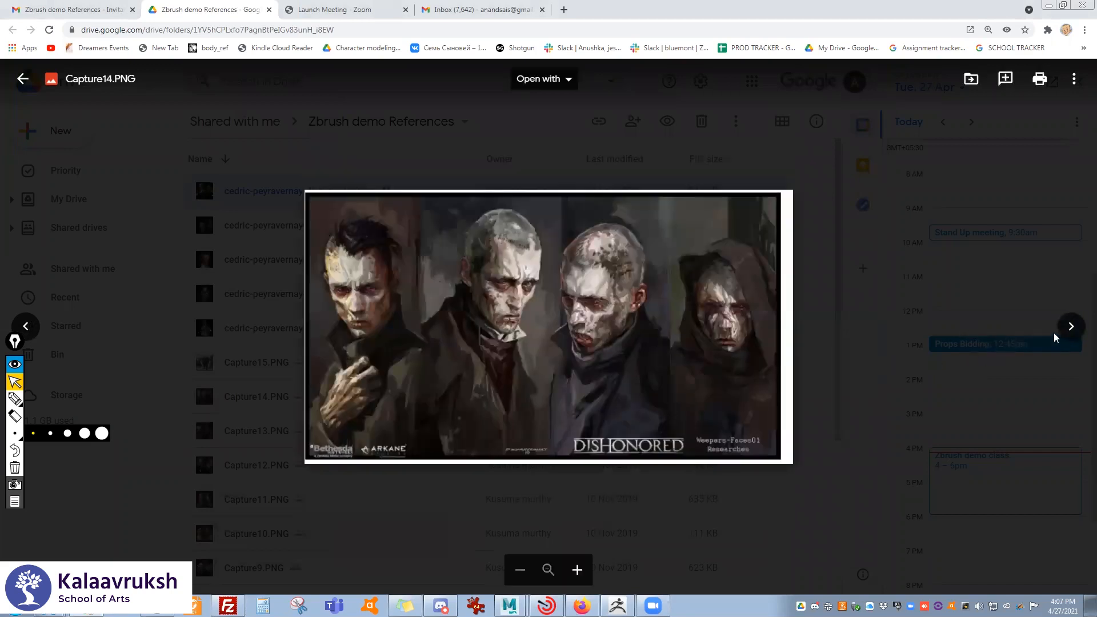
left_click(1055, 332)
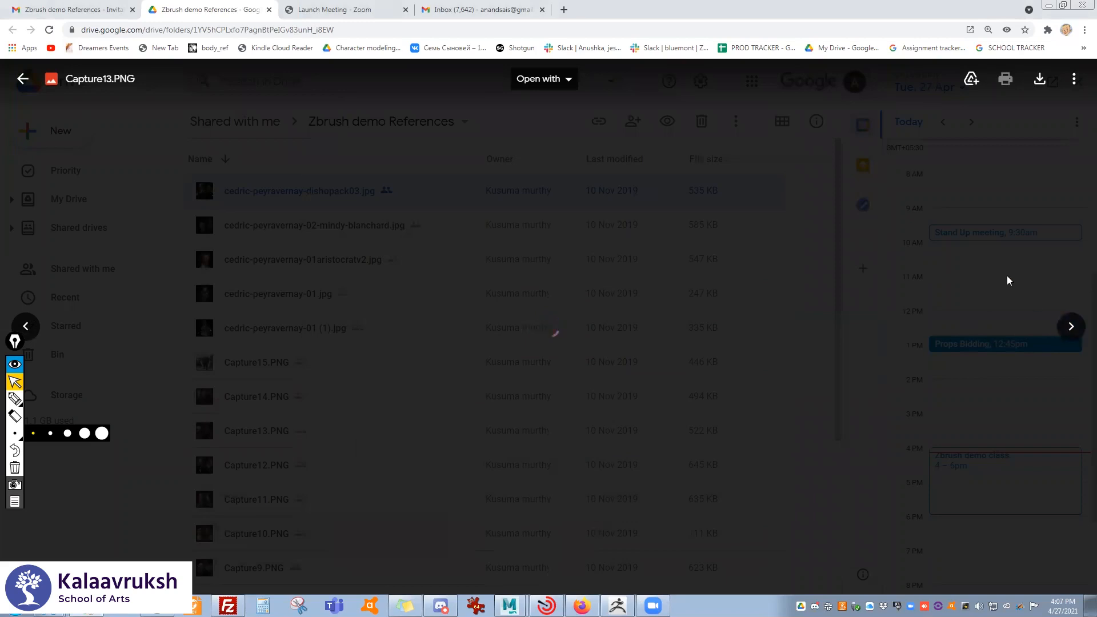
left_click(1071, 327)
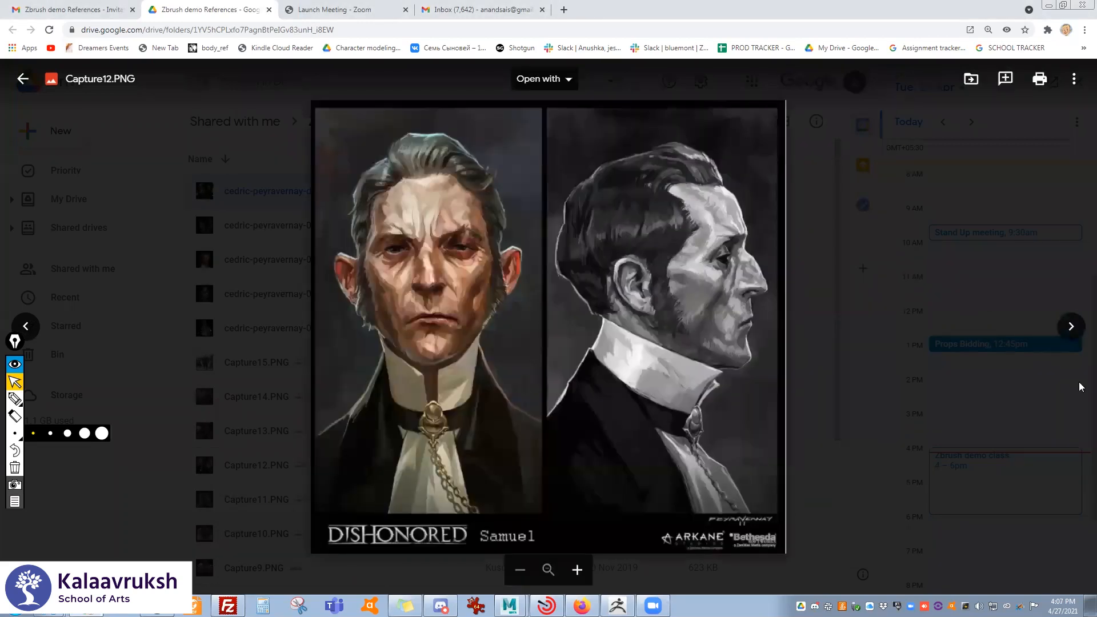
left_click(1071, 327)
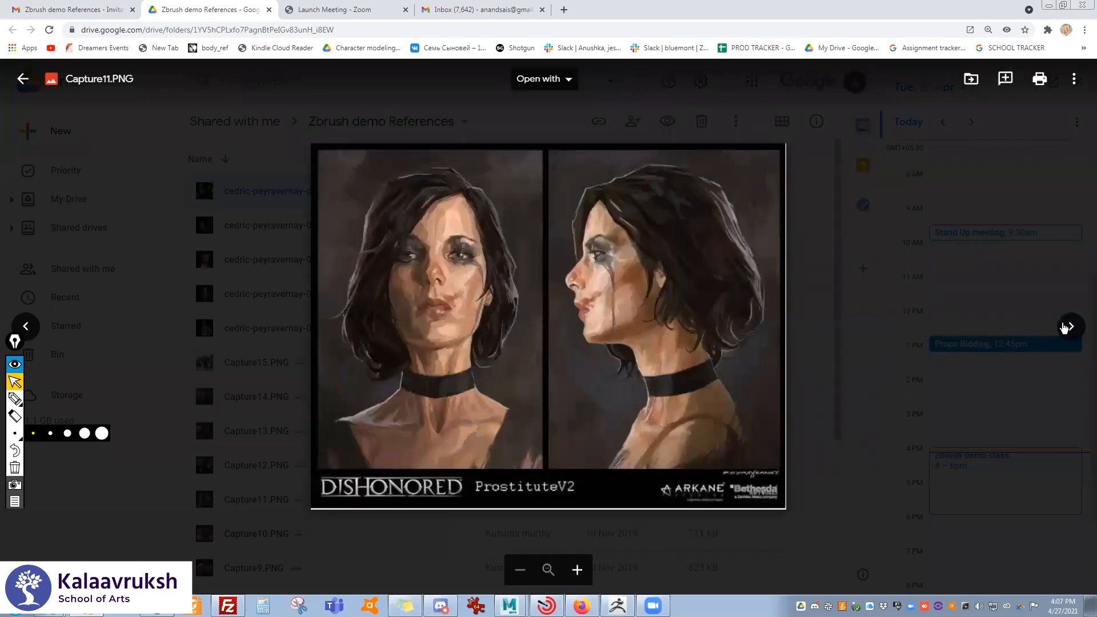
left_click(1072, 328)
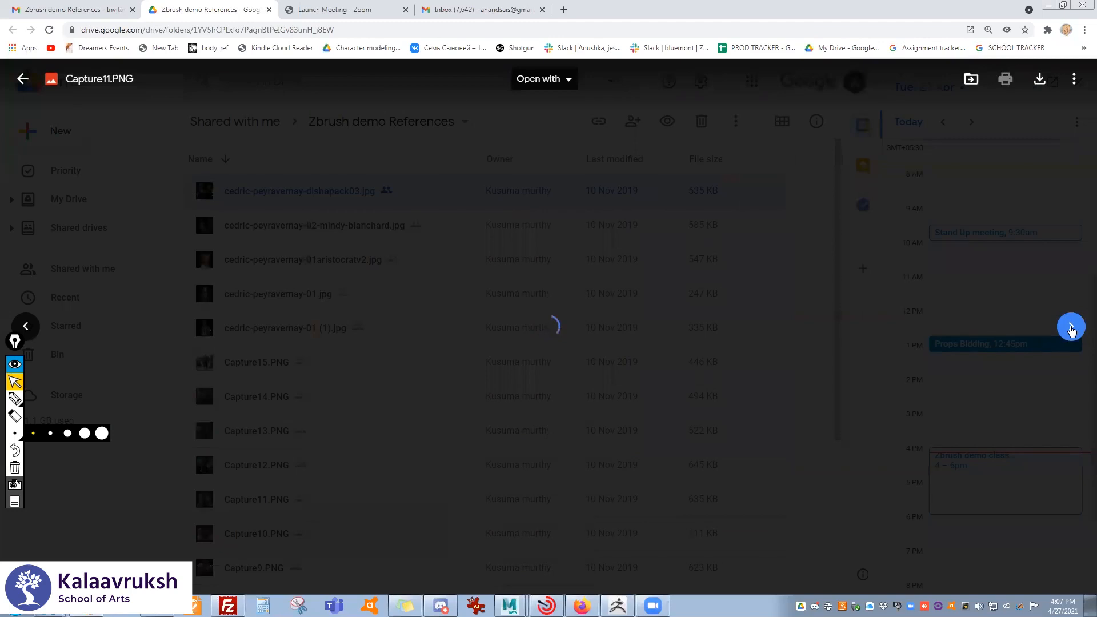
left_click(1071, 328)
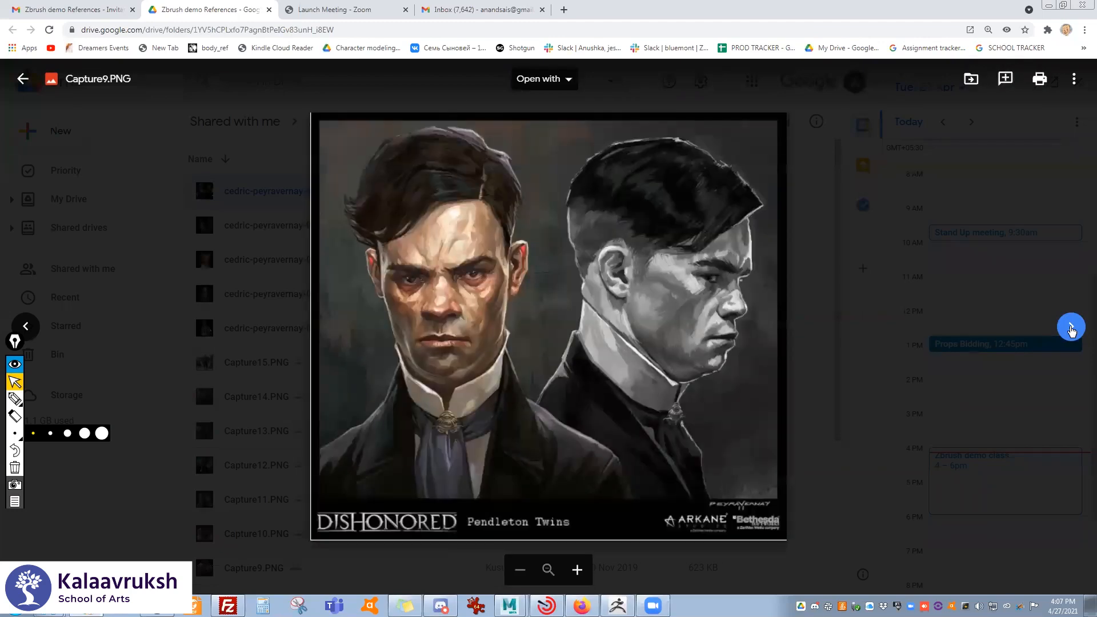
left_click(1072, 328)
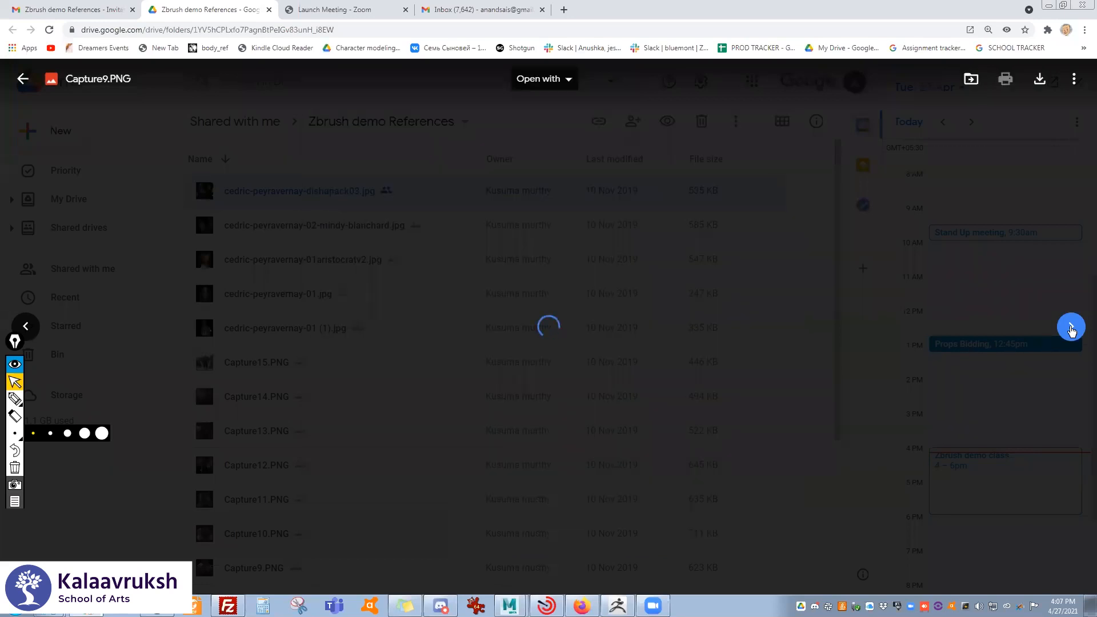
left_click(1071, 329)
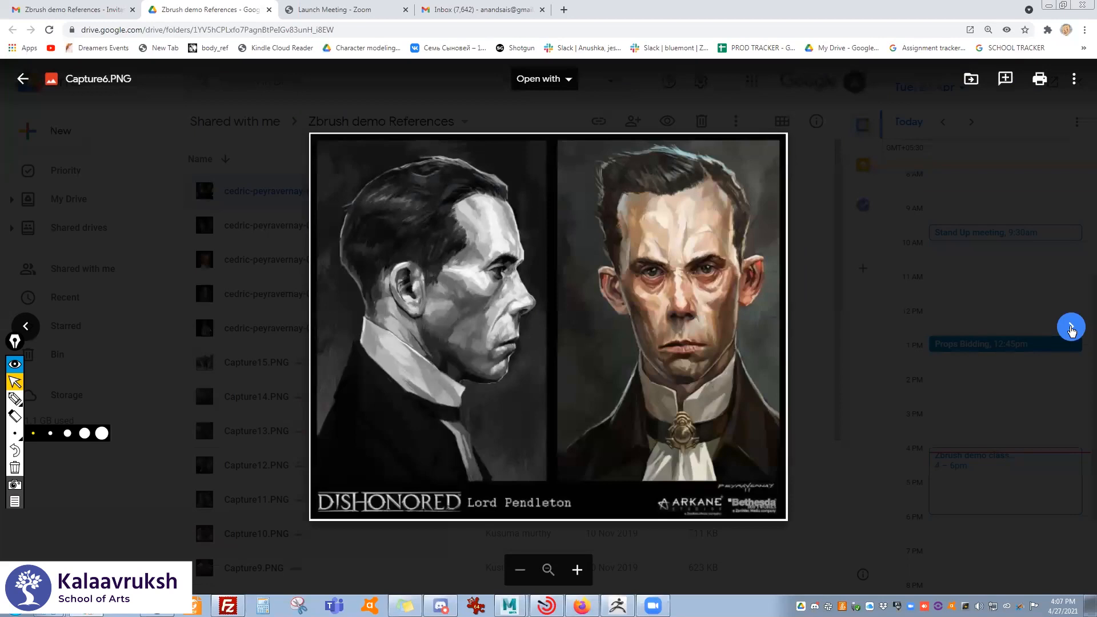
left_click(1072, 328)
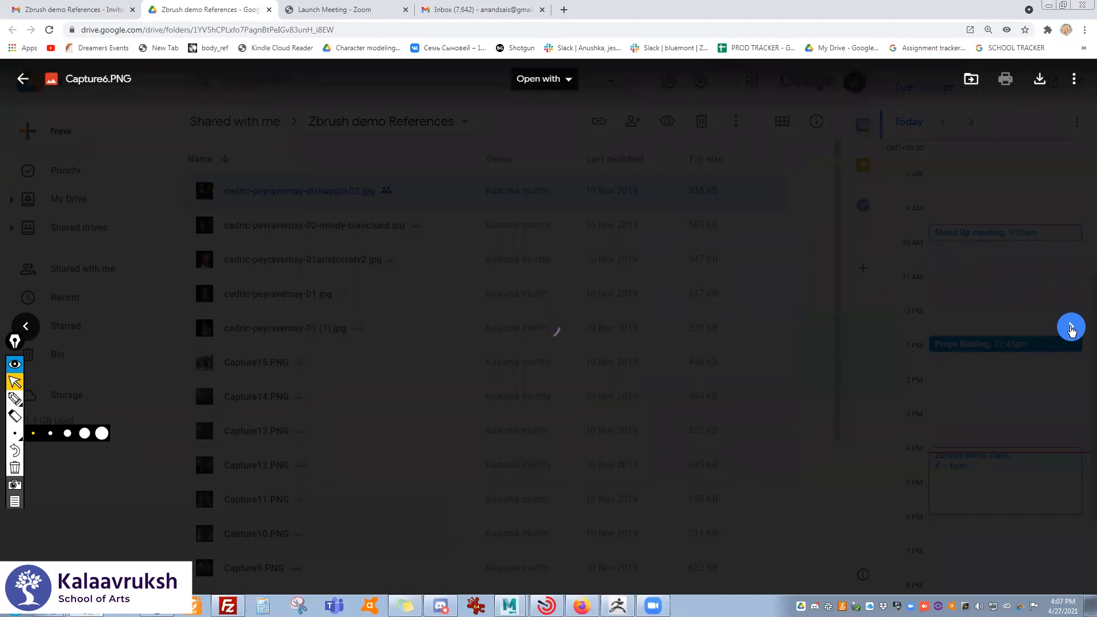
left_click(1072, 328)
left_click(1072, 328)
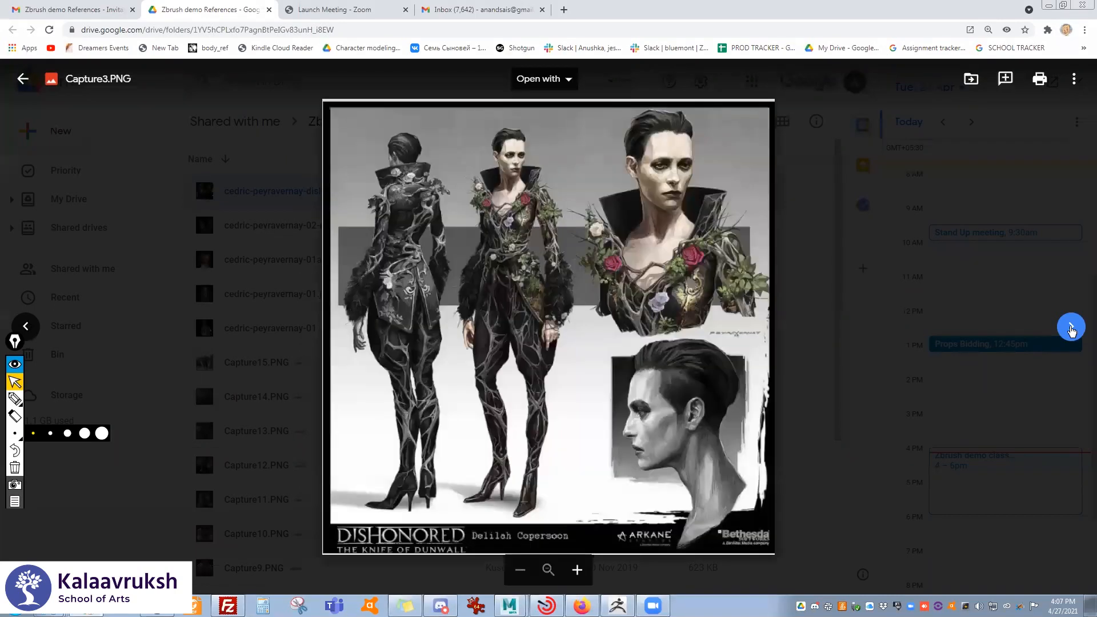
left_click(1071, 328)
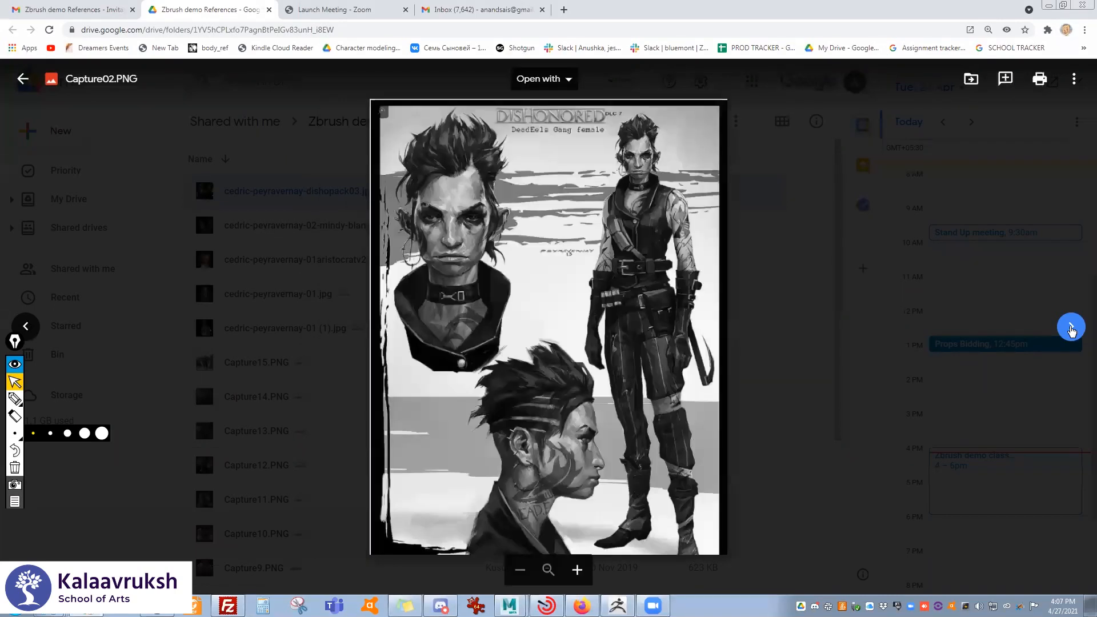
left_click(1072, 328)
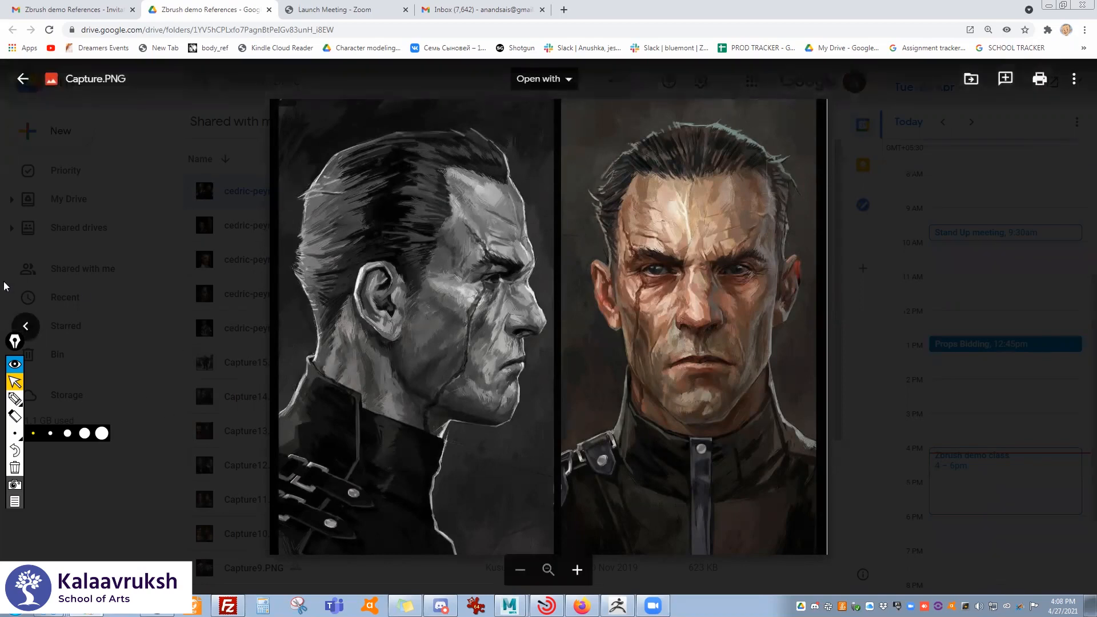
- Review the character references in reverse order, from Capture.PNG back to the dishopack03 group portrait
left_click(27, 326)
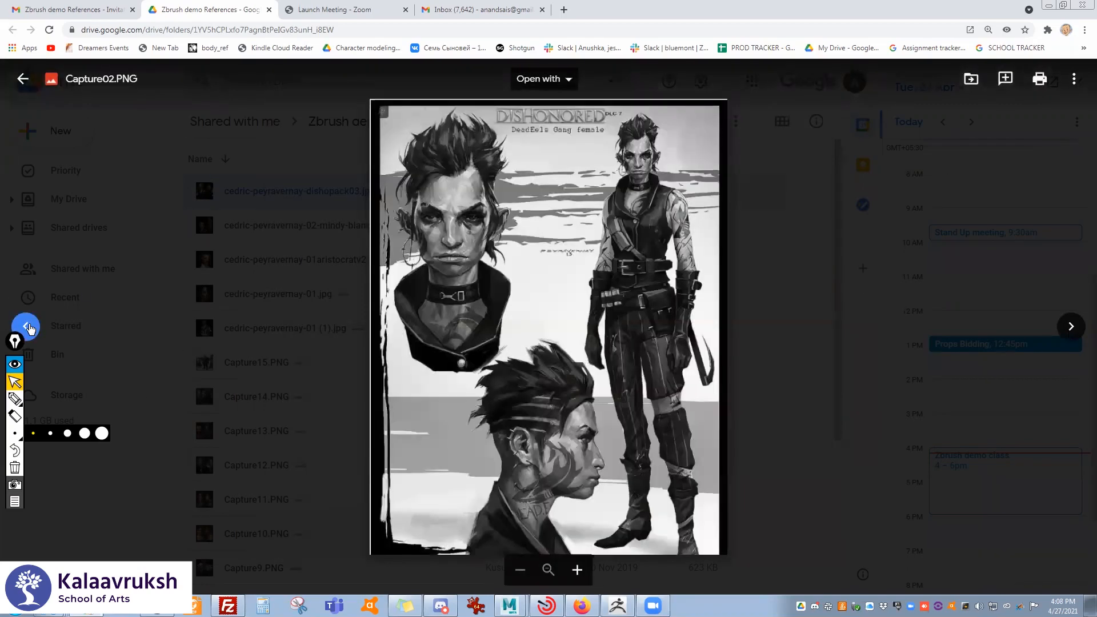
left_click(26, 326)
left_click(27, 326)
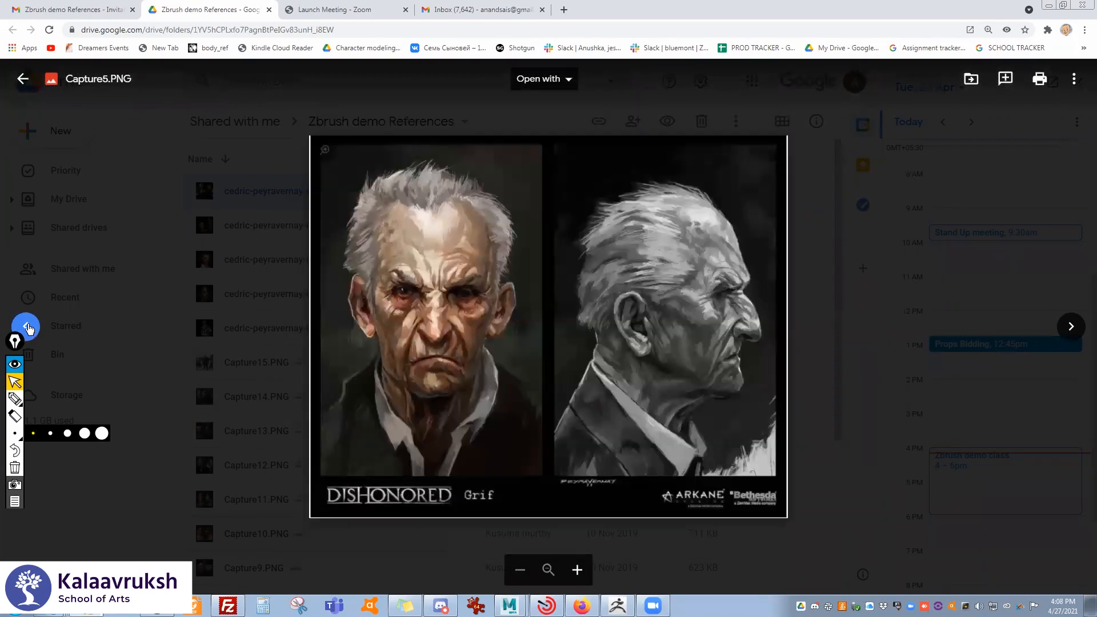
left_click(27, 326)
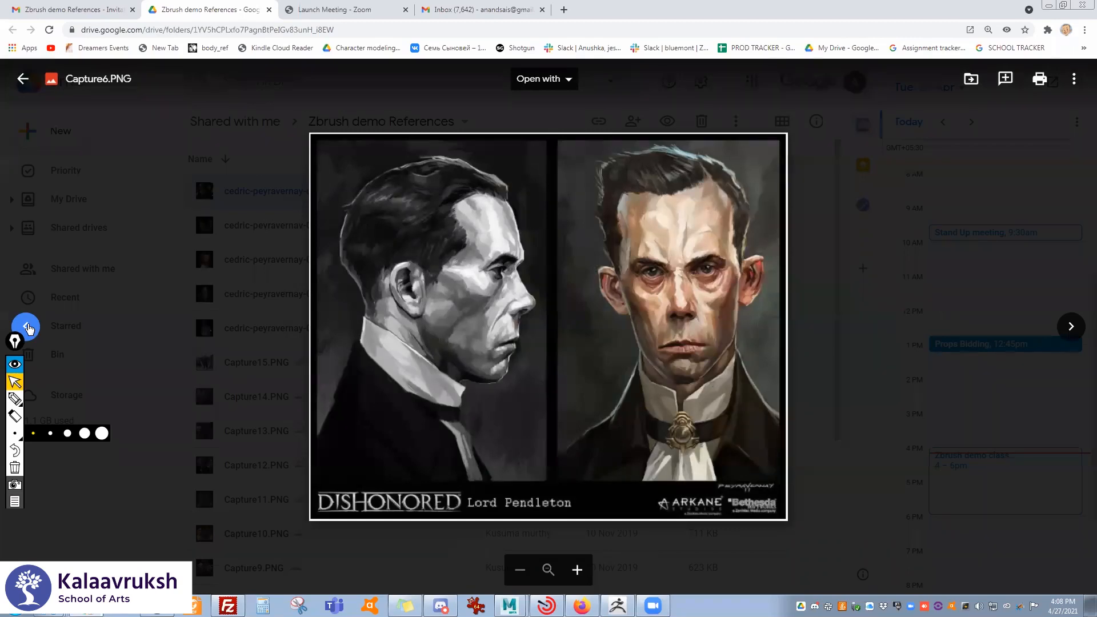
left_click(27, 327)
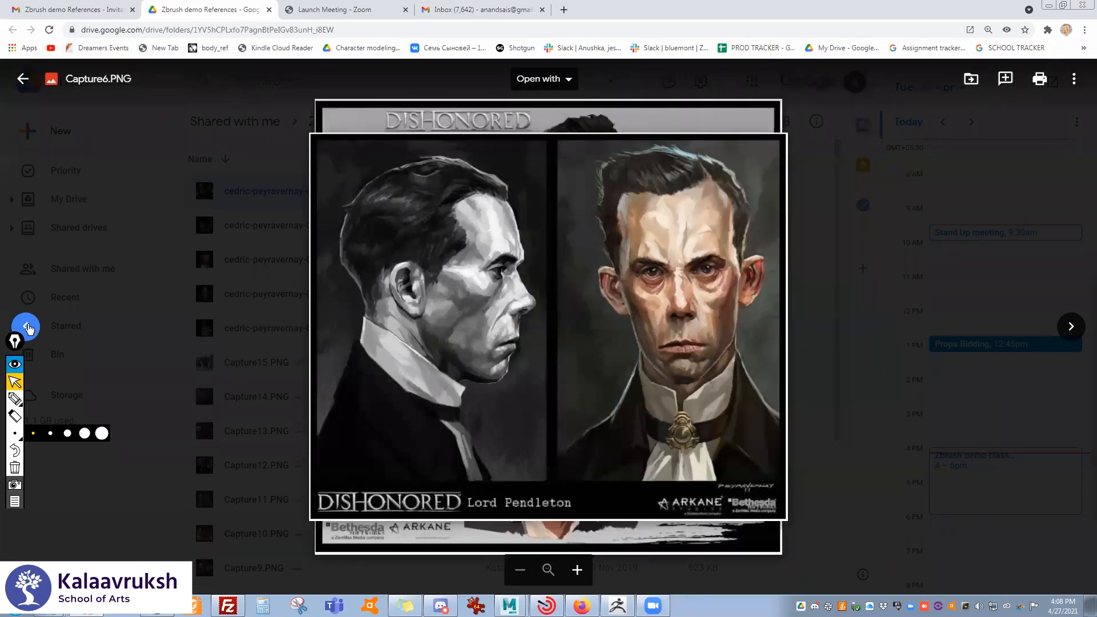
left_click(1072, 325)
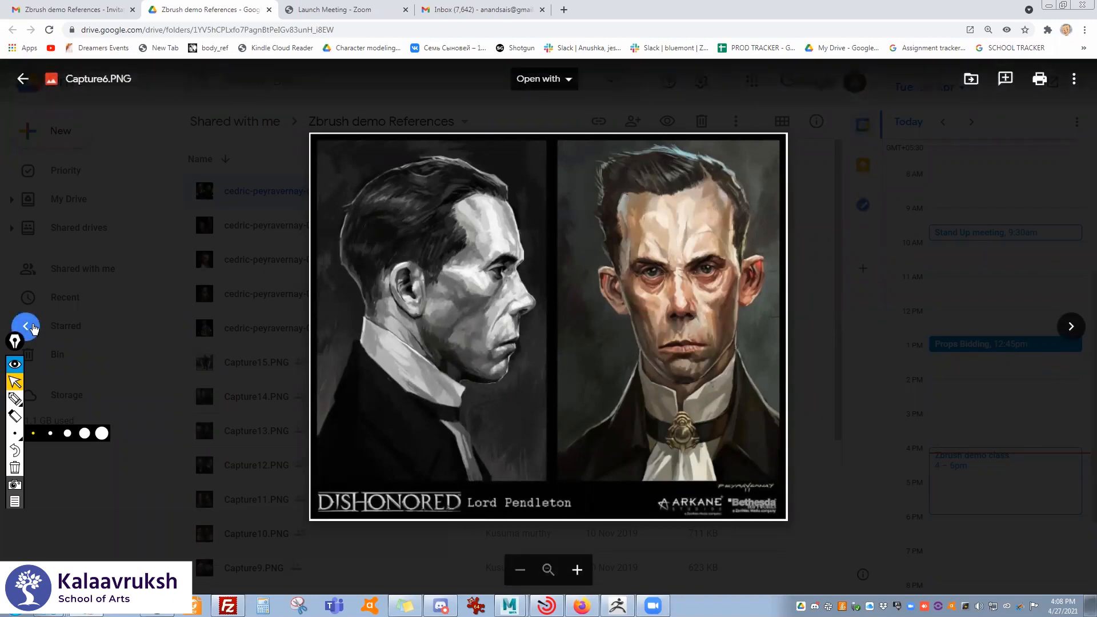
left_click(29, 326)
left_click(32, 326)
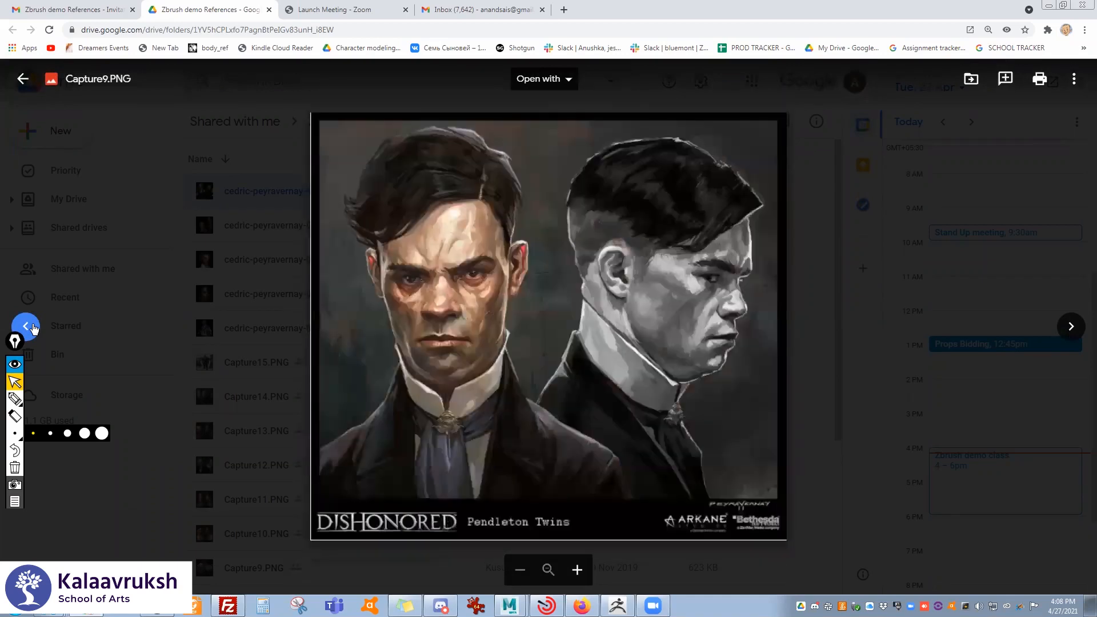
left_click(25, 327)
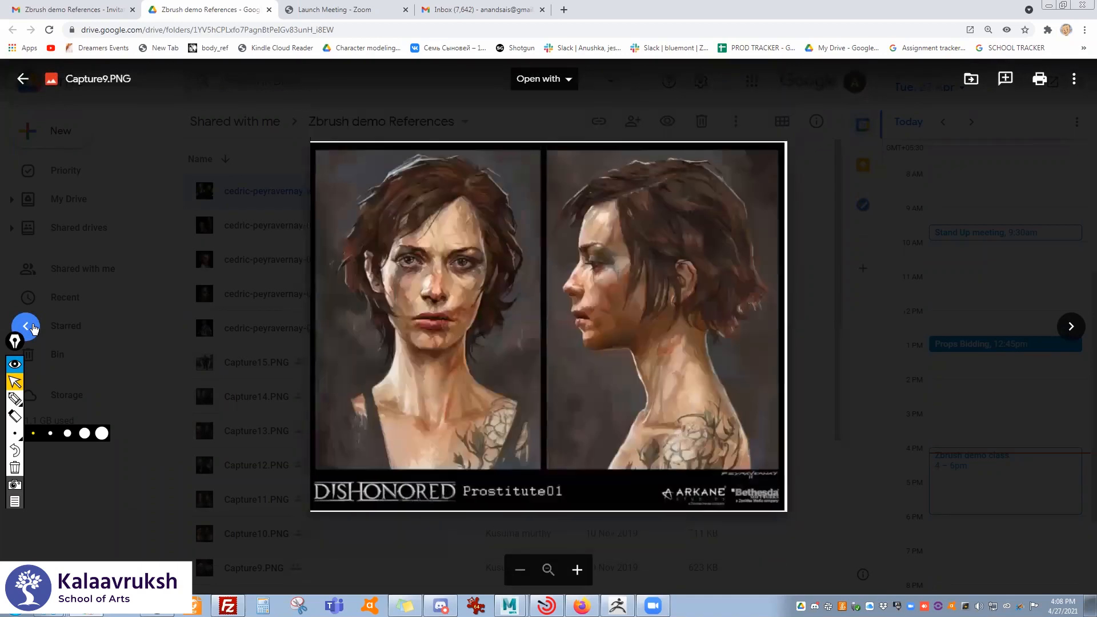
left_click(26, 327)
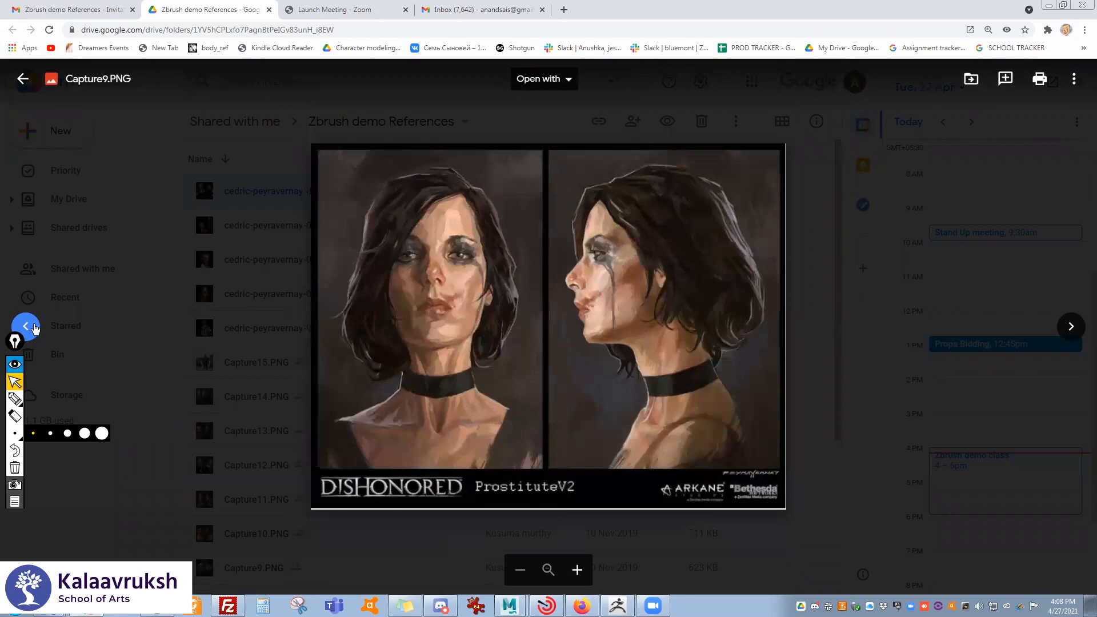
left_click(26, 326)
left_click(35, 327)
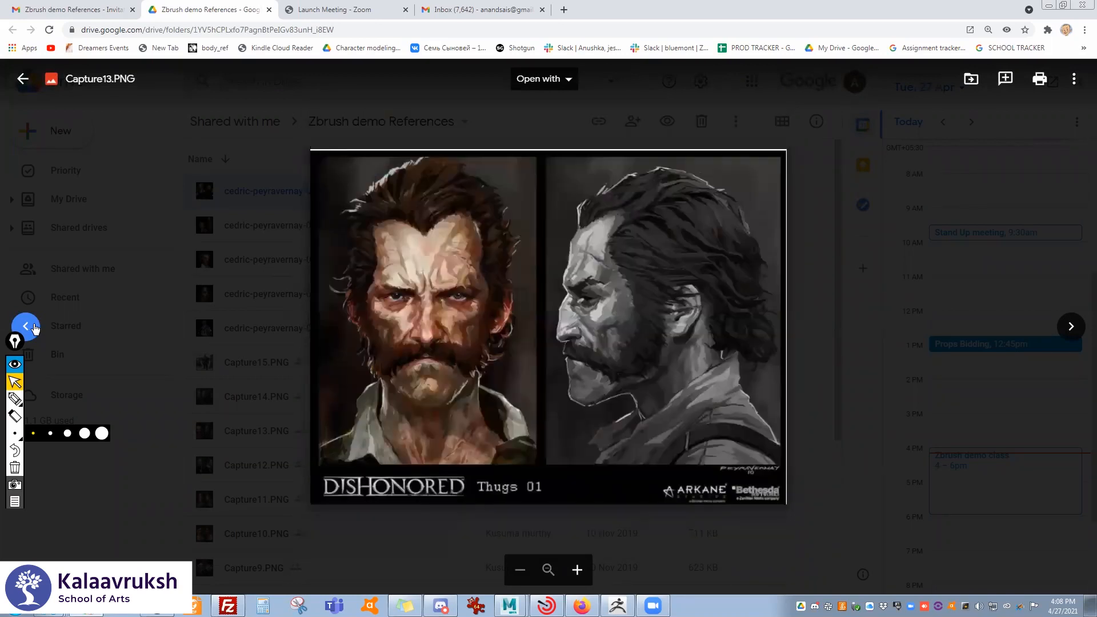
left_click(34, 328)
left_click(34, 328)
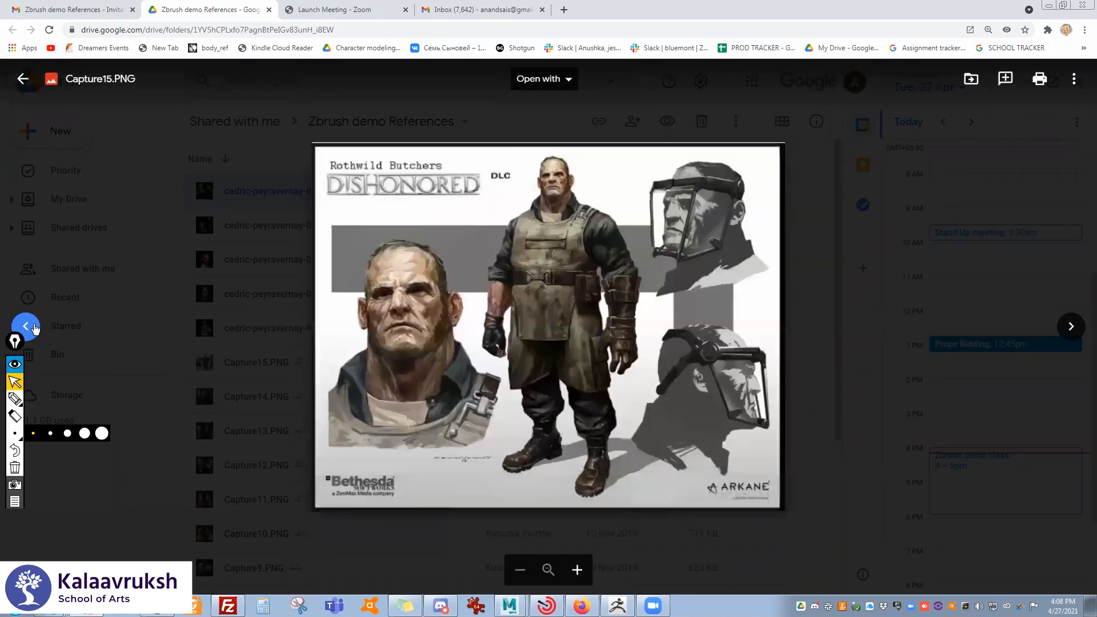
left_click(34, 328)
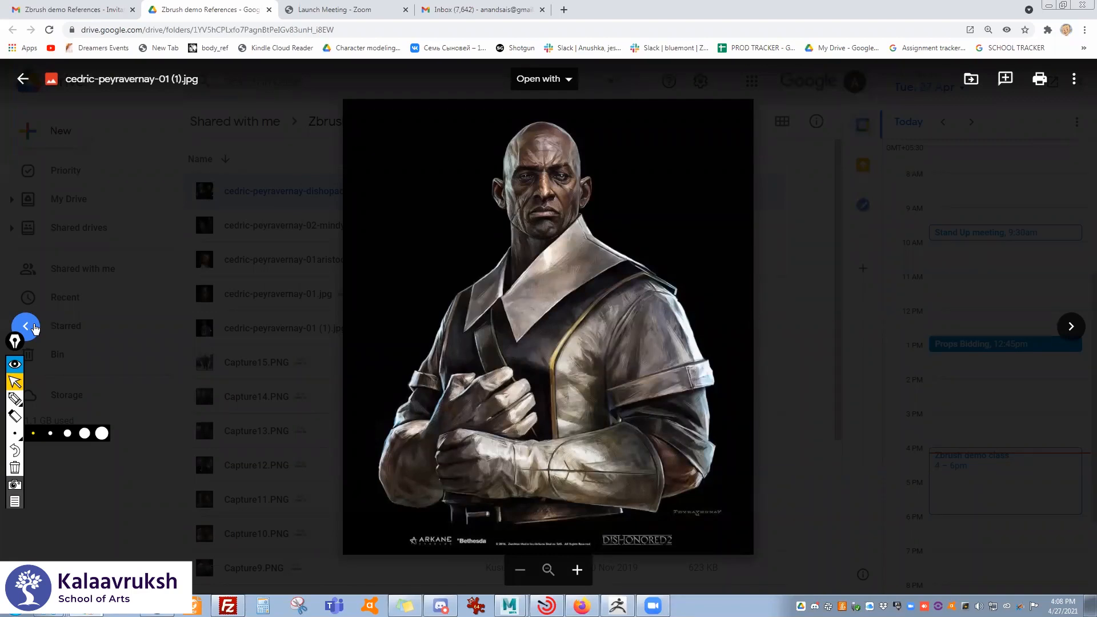
left_click(34, 328)
left_click(35, 328)
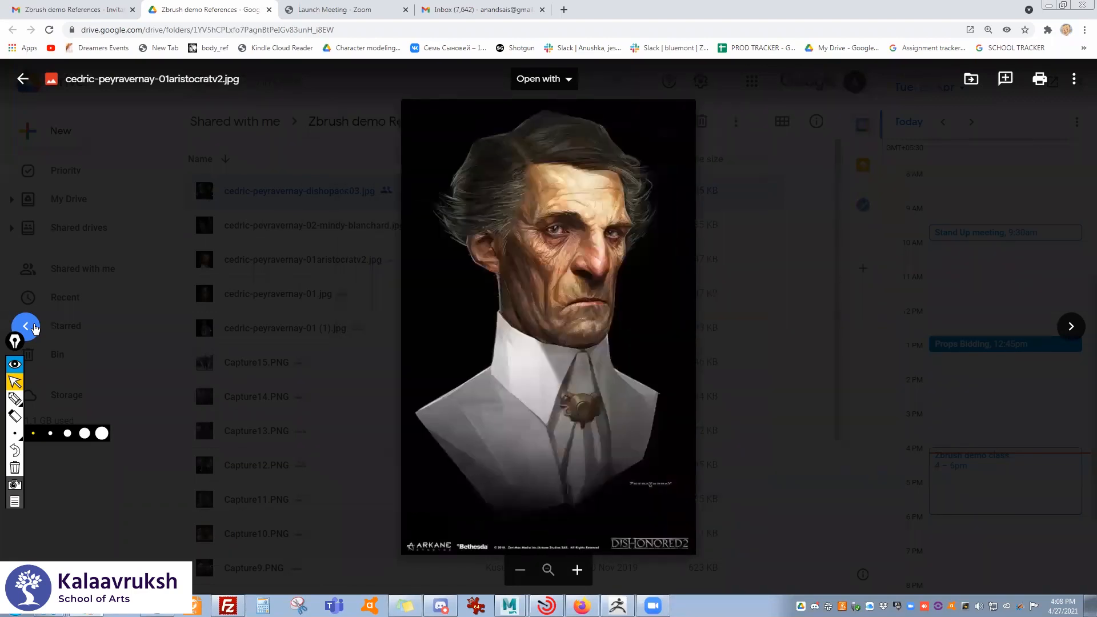
left_click(34, 328)
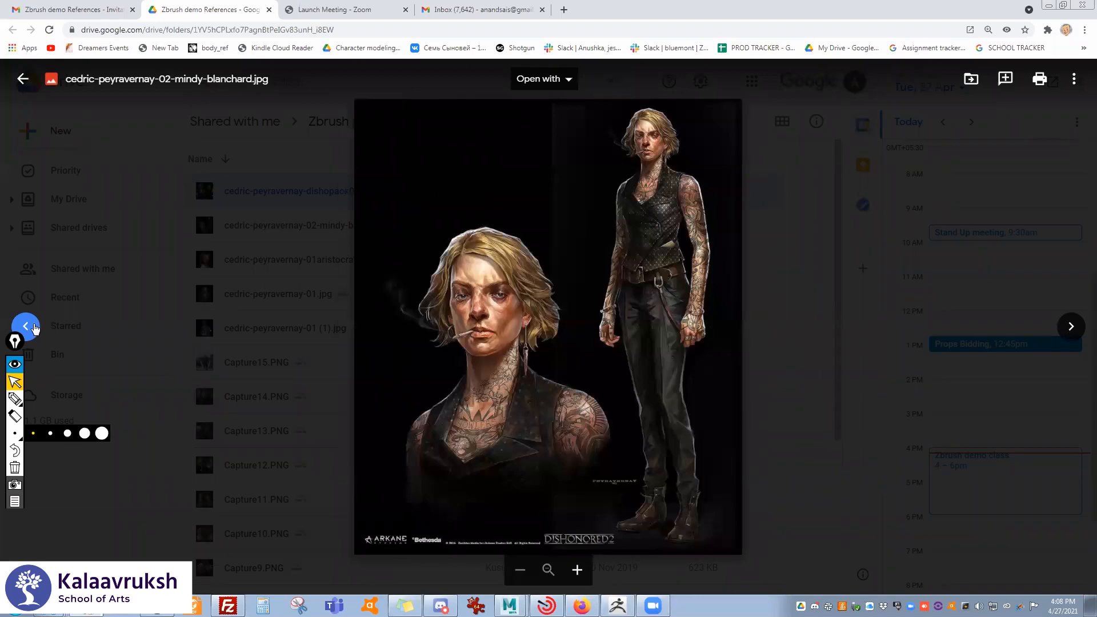
left_click(34, 327)
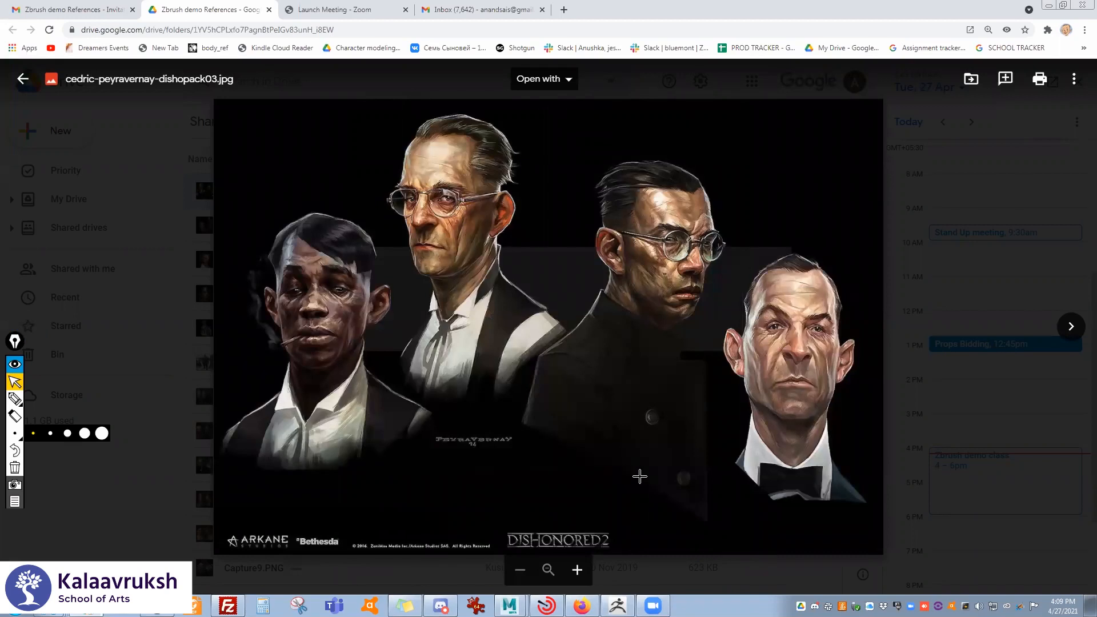
- Bring up Capture.PNG, the profile and front portrait of the man with a facial scar
left_click(1070, 327)
left_click(1070, 327)
left_click(1071, 326)
left_click(1070, 327)
left_click(1071, 327)
left_click(1070, 329)
left_click(1070, 329)
left_click(1070, 329)
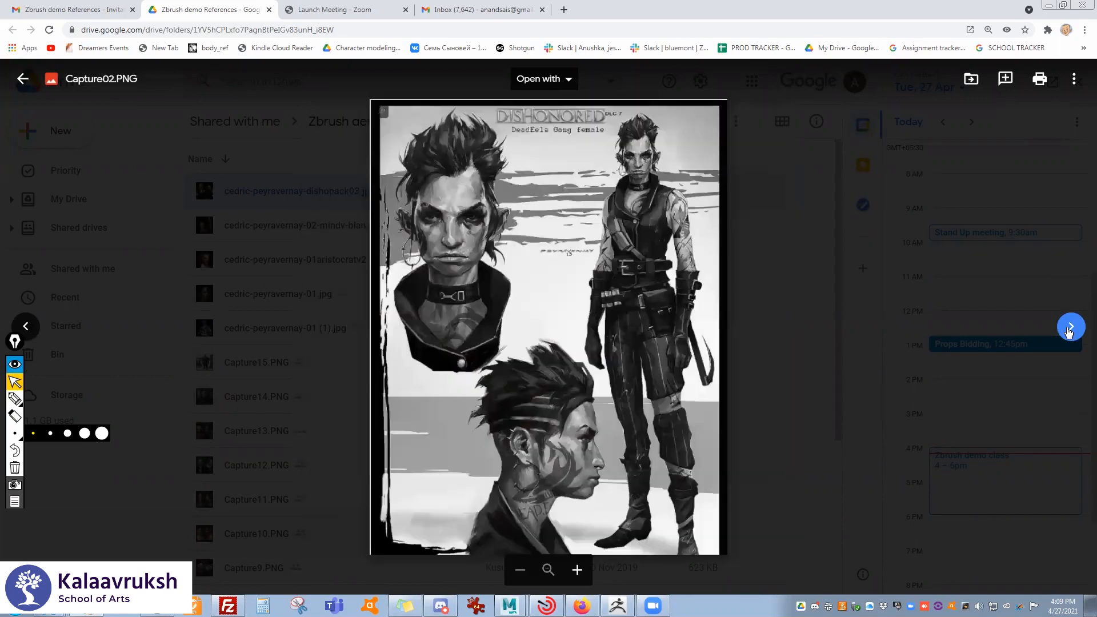
left_click(1070, 329)
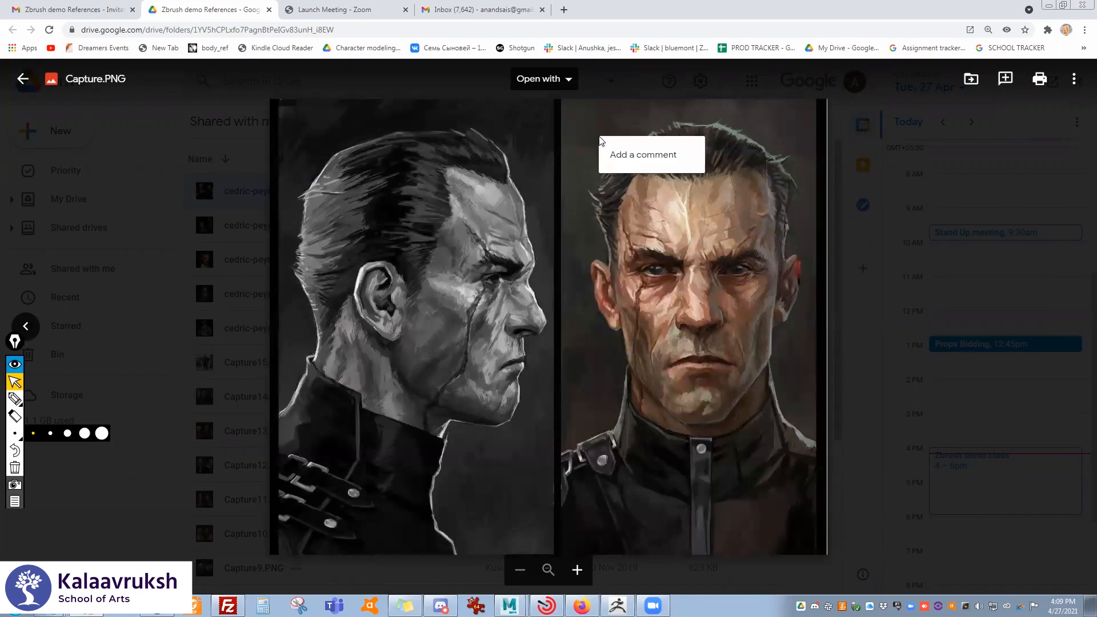
- Start downloading Capture.PNG and create a destination folder named Zbrush Demo on New Volume (D:)
left_click(1074, 78)
left_click(953, 141)
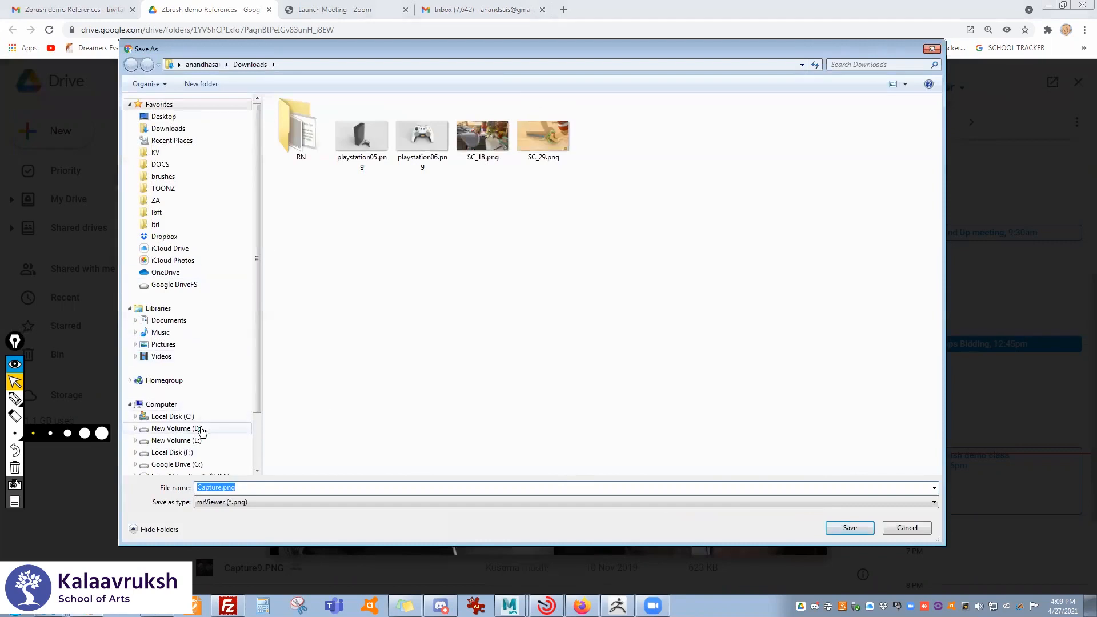
left_click(200, 430)
left_click(164, 154)
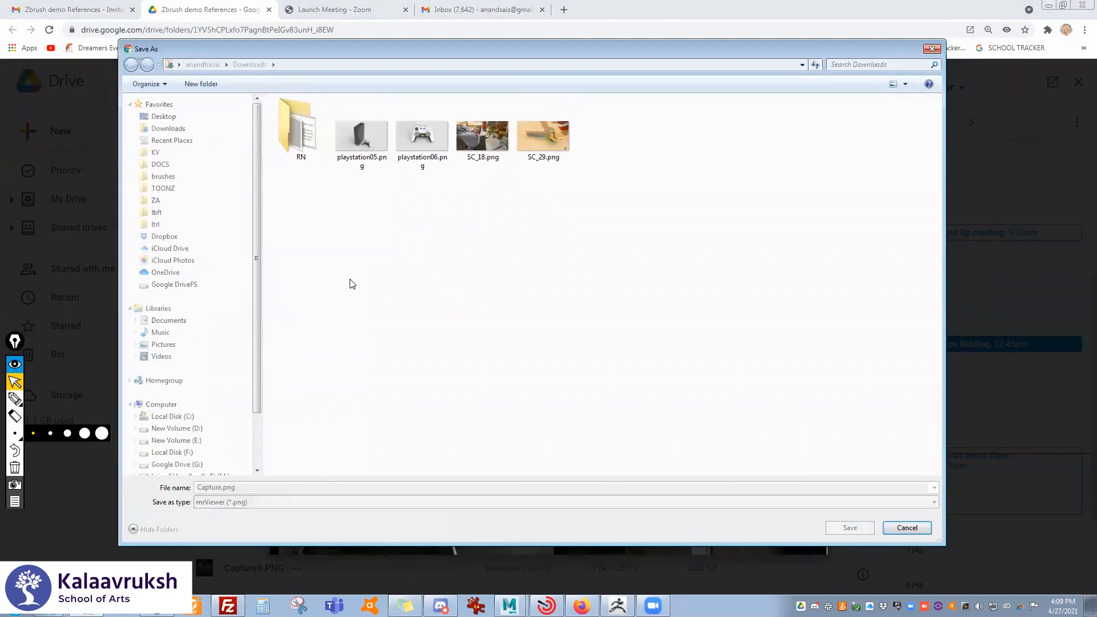
left_click(195, 83)
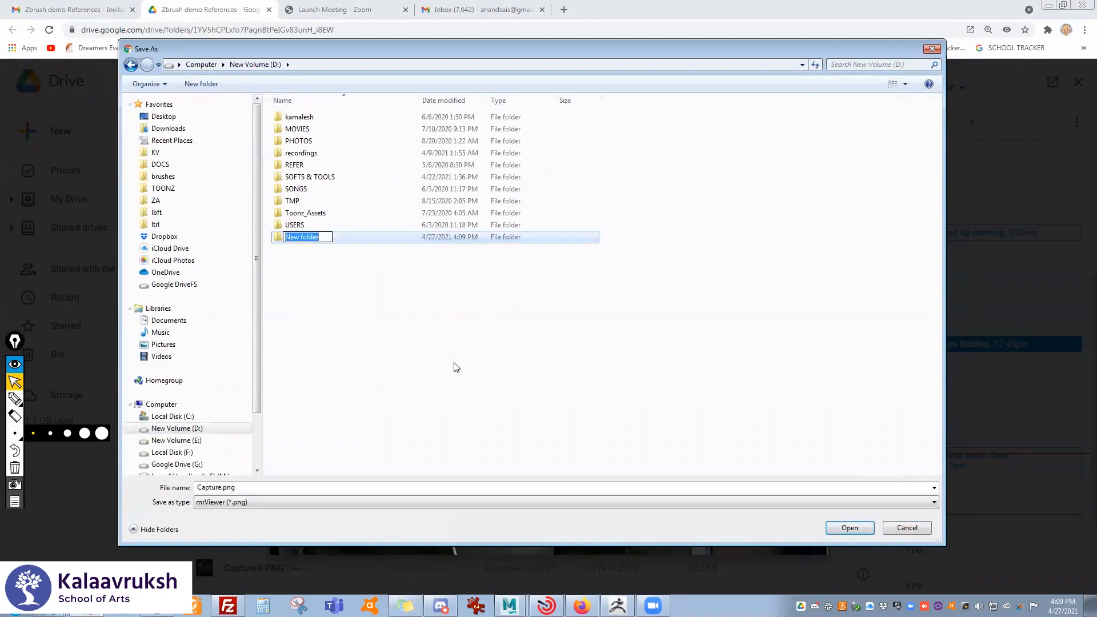
type("Zbrush Demo")
key("Return")
key("Return")
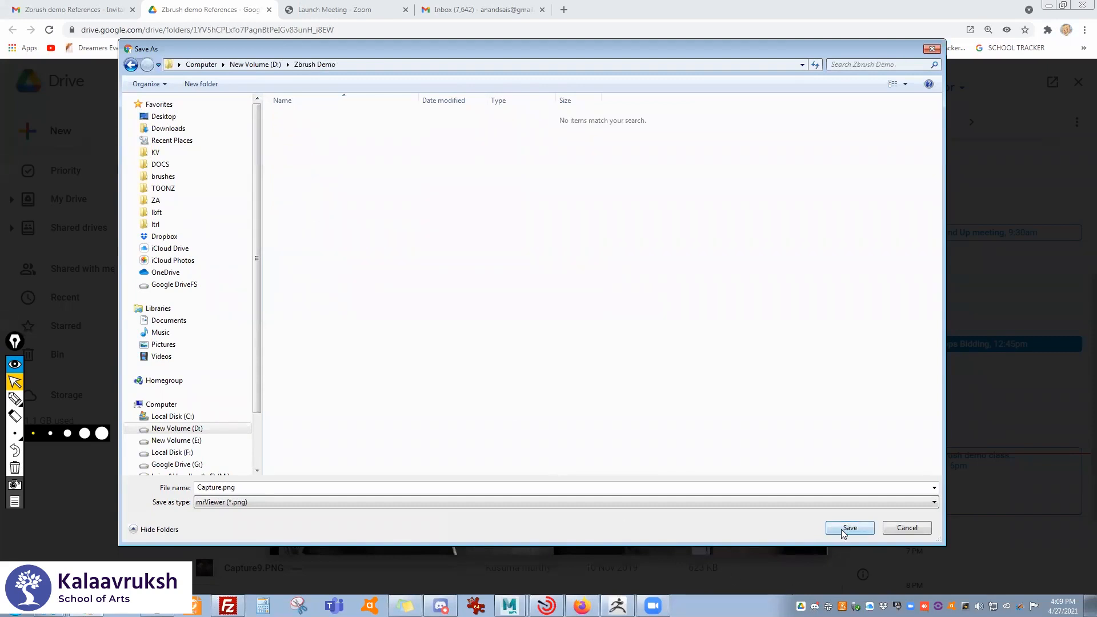
- Save the reference image as 01 in the Zbrush Demo folder
double_click(442, 486)
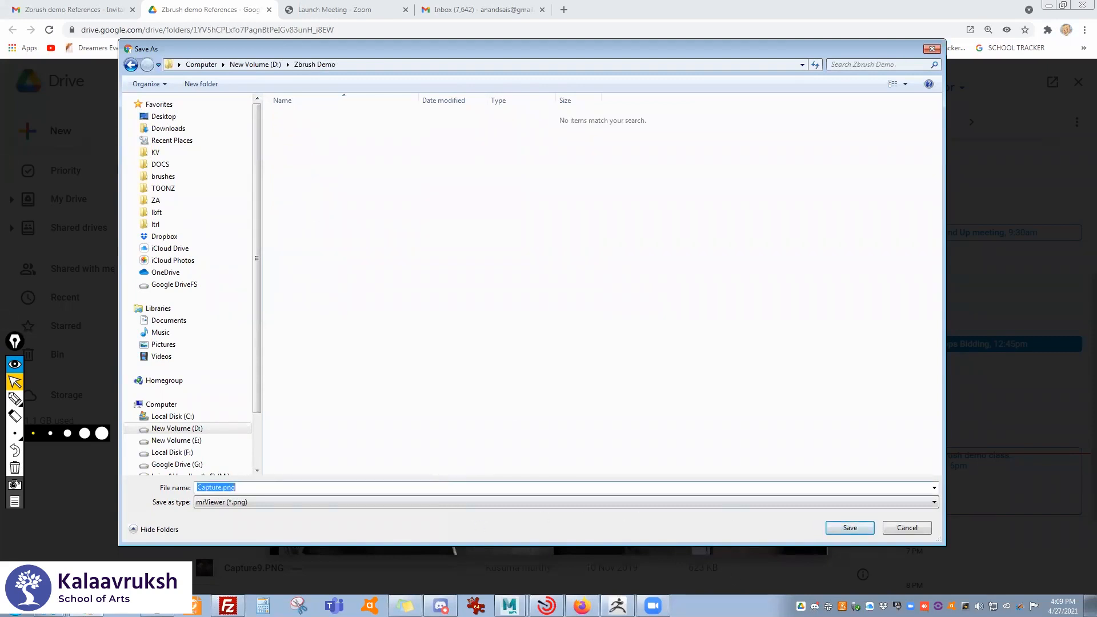
type("01")
key("Return")
- View the saved 01.png from its folder and switch to ZBrush with LightBox hidden
left_click(965, 578)
double_click(424, 105)
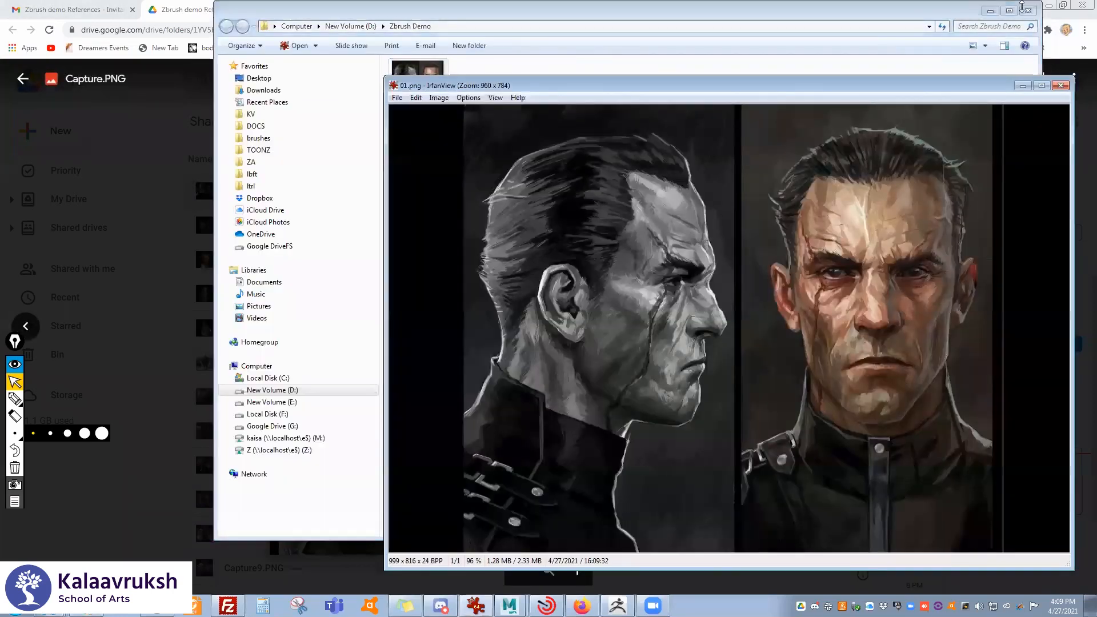
left_click(992, 12)
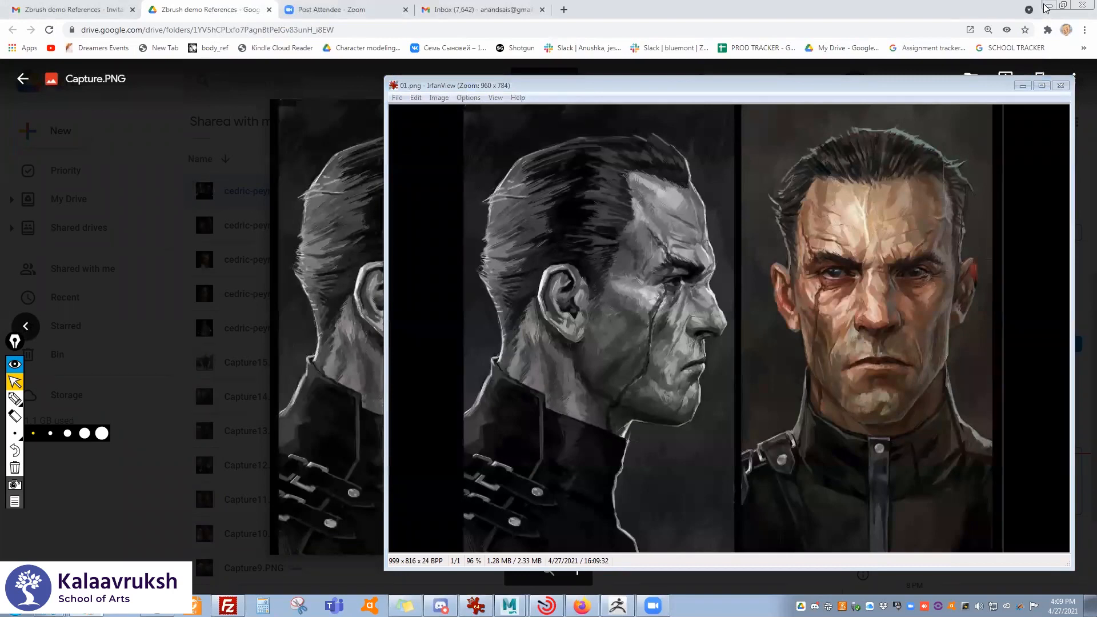
left_click(1048, 6)
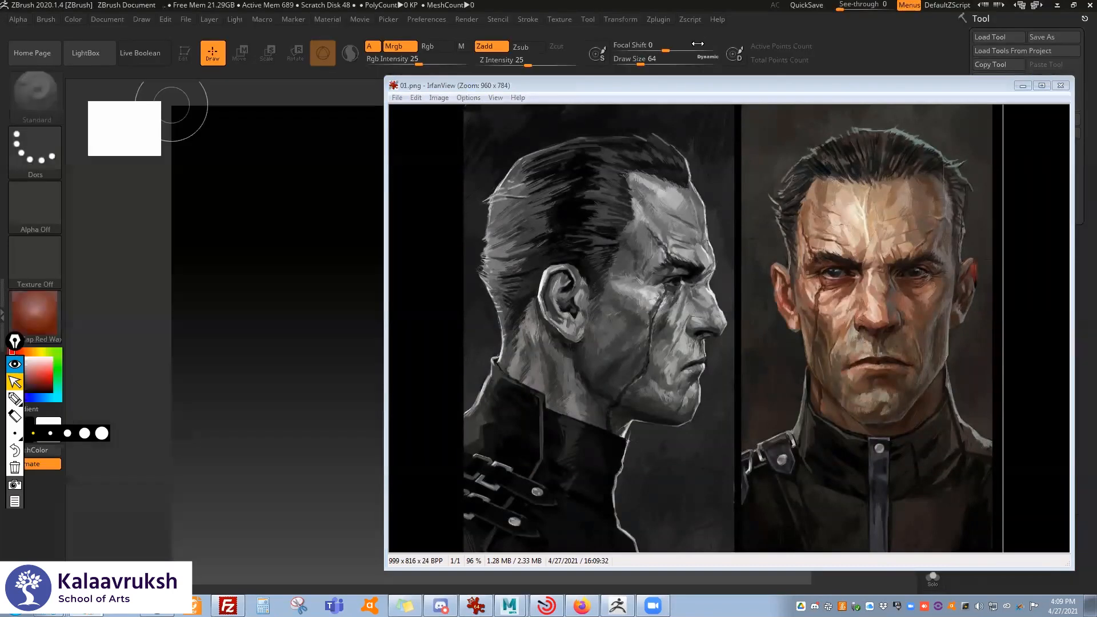
left_click(1023, 86)
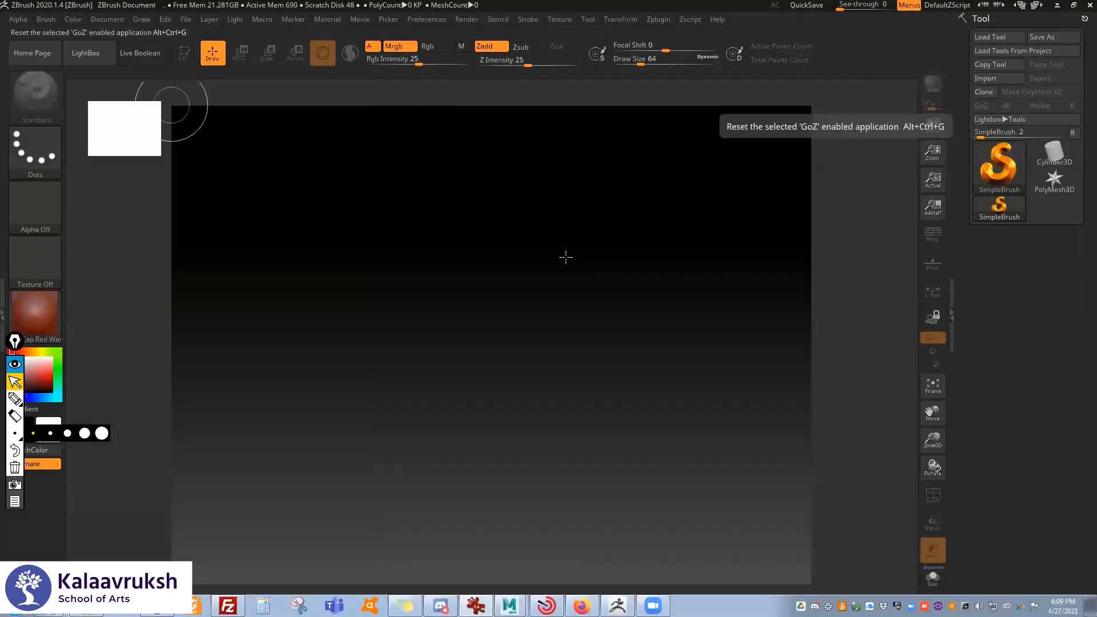
key("comma")
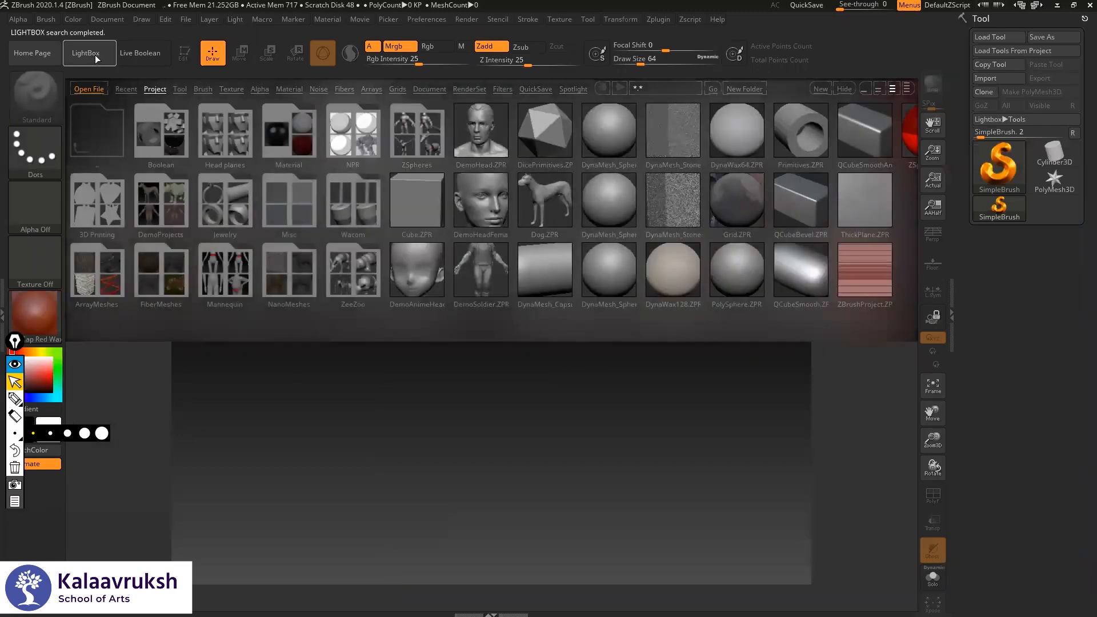
left_click(100, 60)
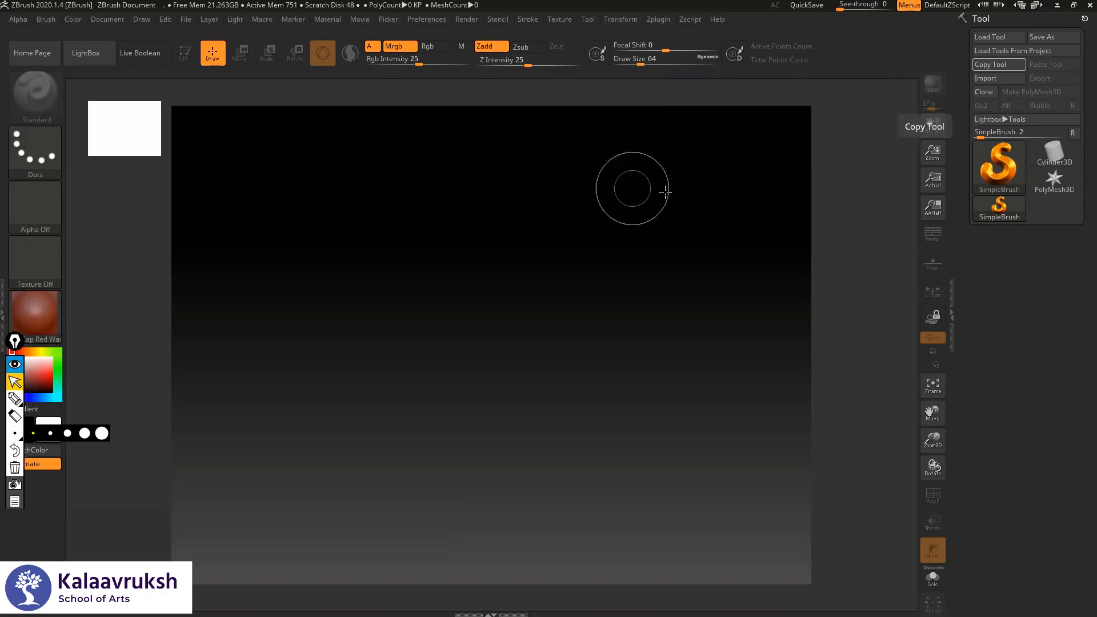
- Choose the Sphere3D tool, draw a sphere on the canvas and enter Edit mode
left_click(1001, 161)
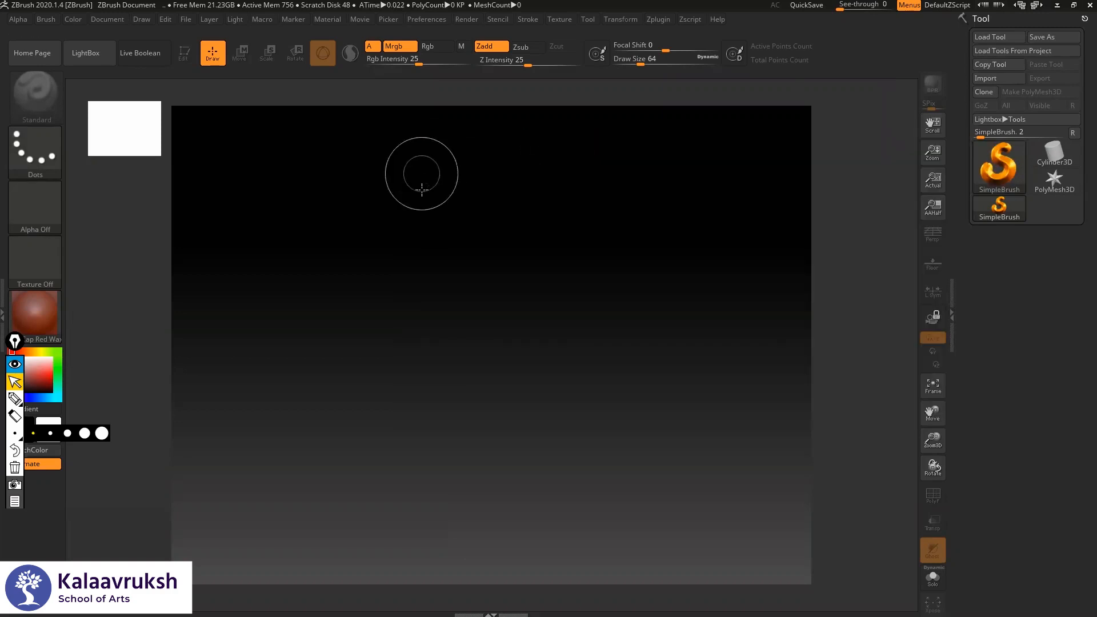
left_click(1000, 167)
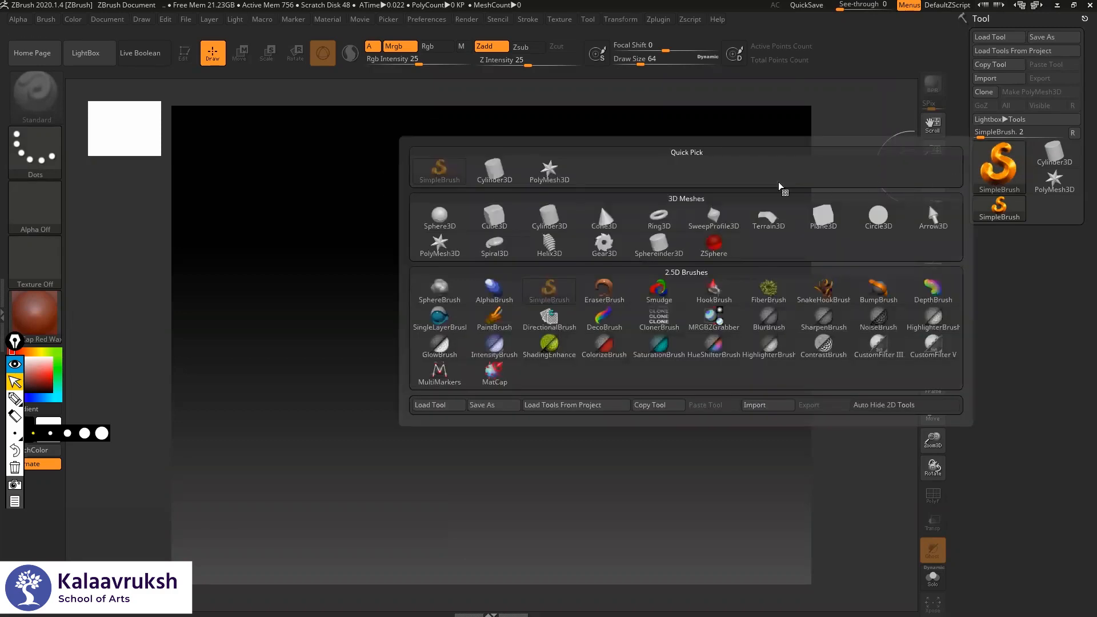
left_click(439, 216)
left_click_drag(472, 236, 476, 347)
right_click(476, 337)
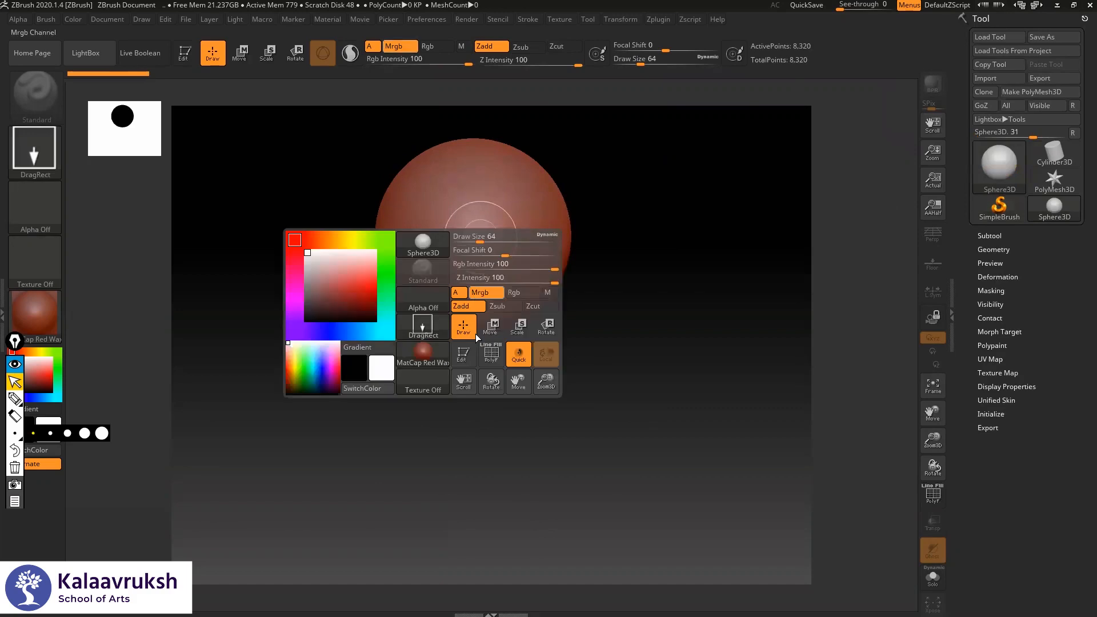
left_click(466, 348)
- Frame the sphere larger on the canvas and set the Draw Size to 223
mouse_move(610, 233)
left_mouse_down("alt")
mouse_move(716, 265)
mouse_move(715, 323)
left_mouse_up("alt")
right_click(494, 320)
mouse_move(559, 246)
left_mouse_down()
mouse_move(574, 247)
mouse_move(564, 245)
left_mouse_up()
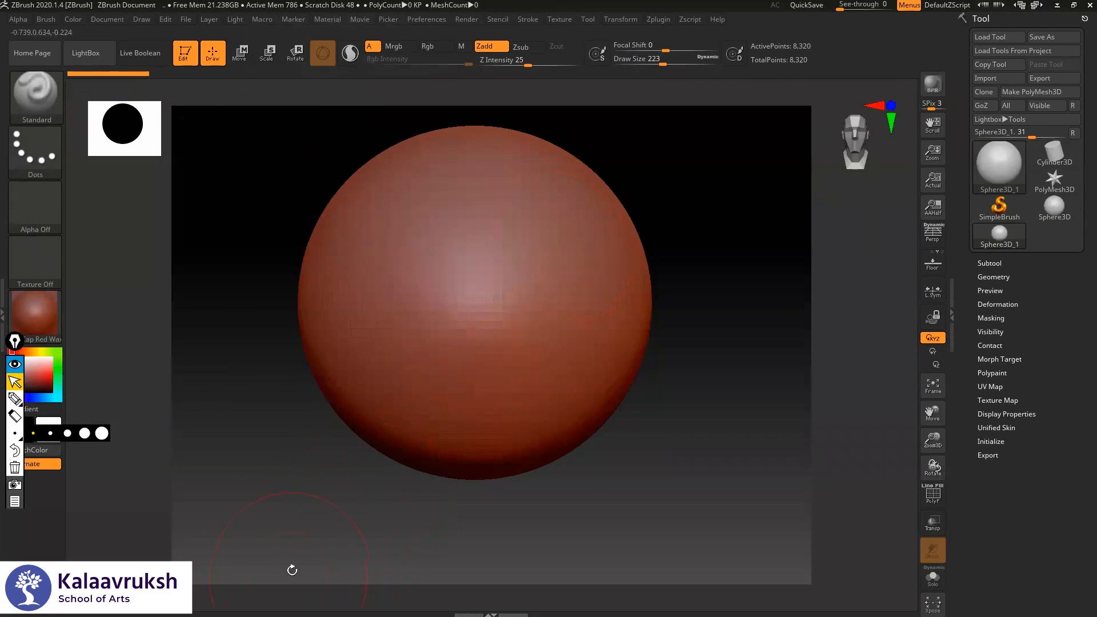
- Close the floating screen-annotation toolbar that covers the color palette
left_click_drag(15, 342, 46, 360)
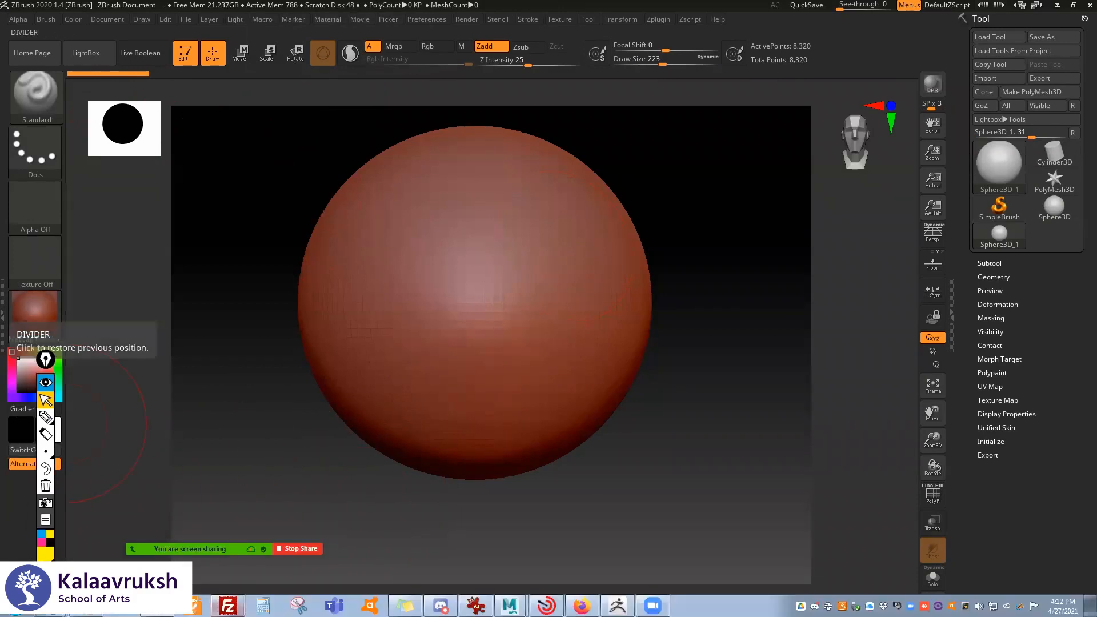
right_click(157, 606)
left_click(161, 585)
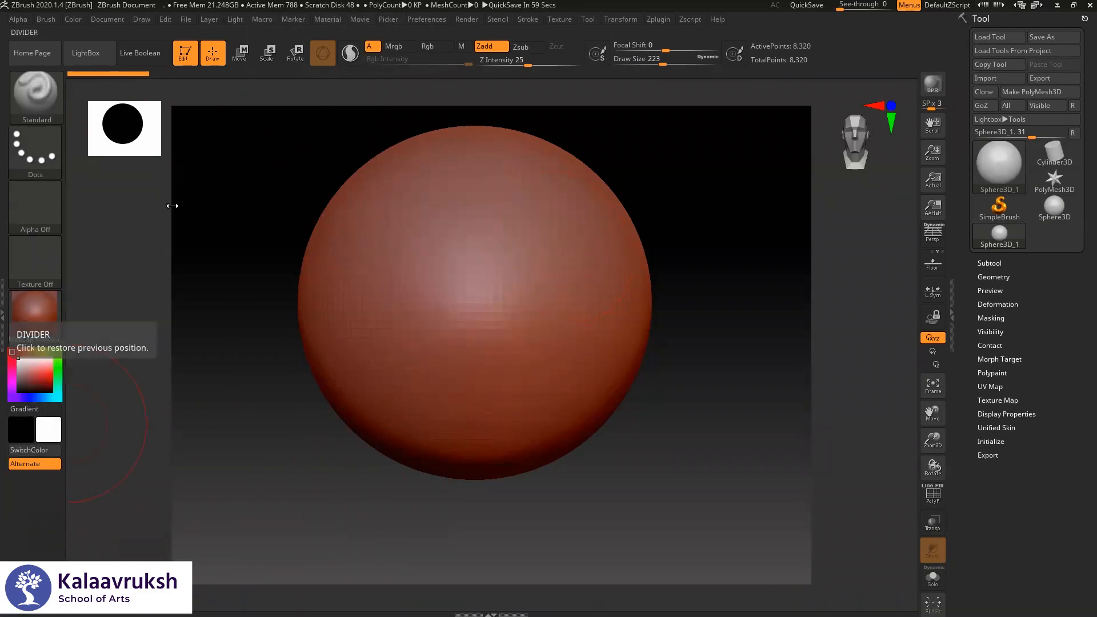
- Change the sphere's material to BasicMaterial
left_click_drag(646, 162, 677, 175)
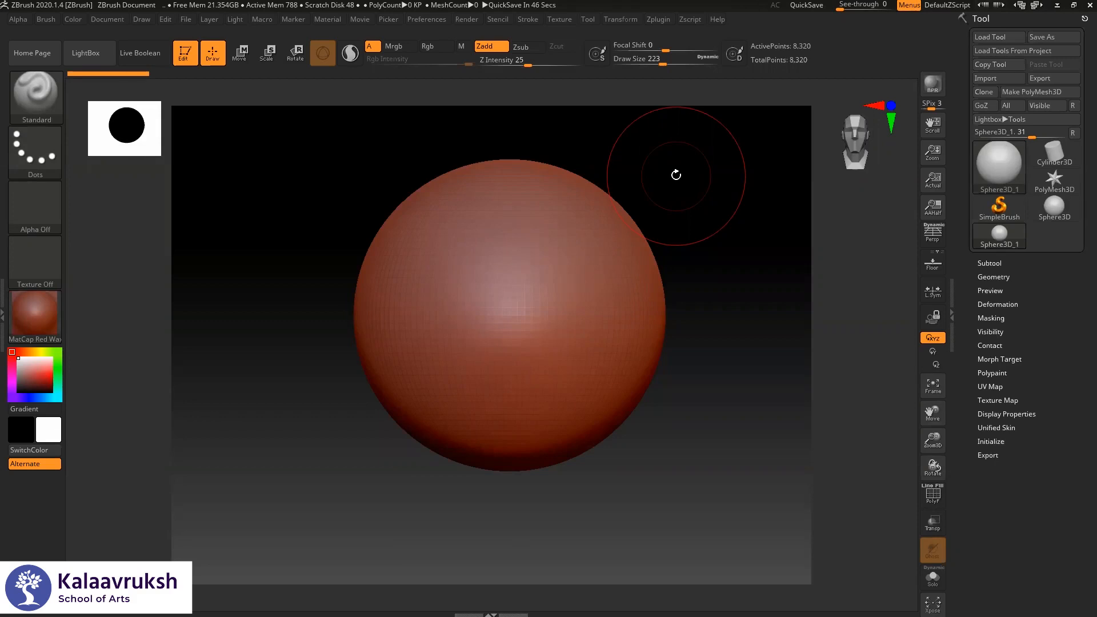
left_click(51, 317)
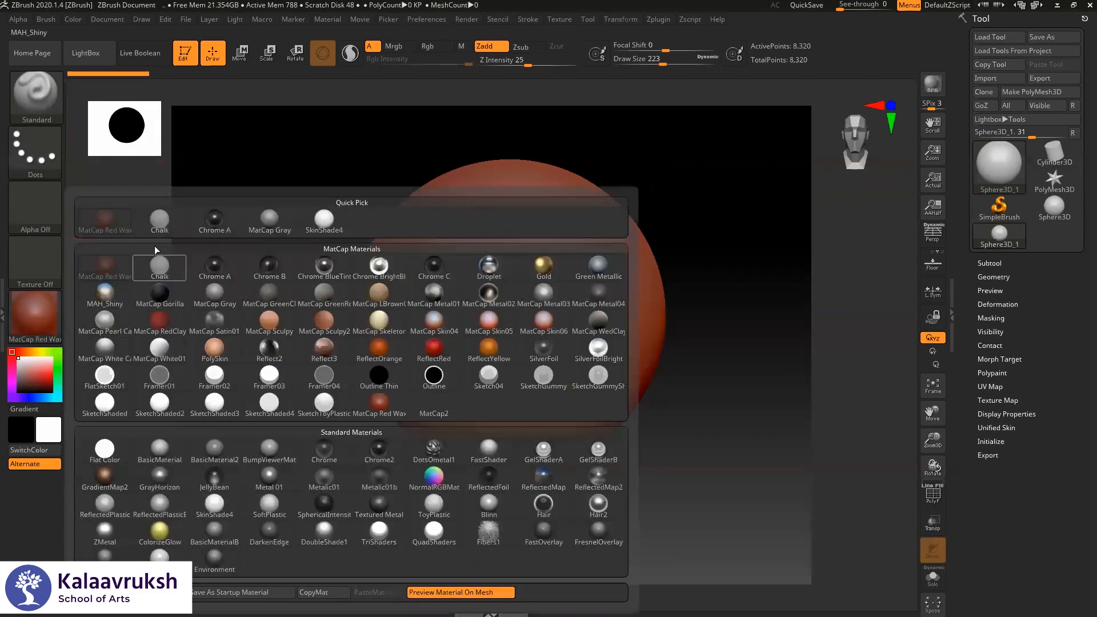
left_click(159, 449)
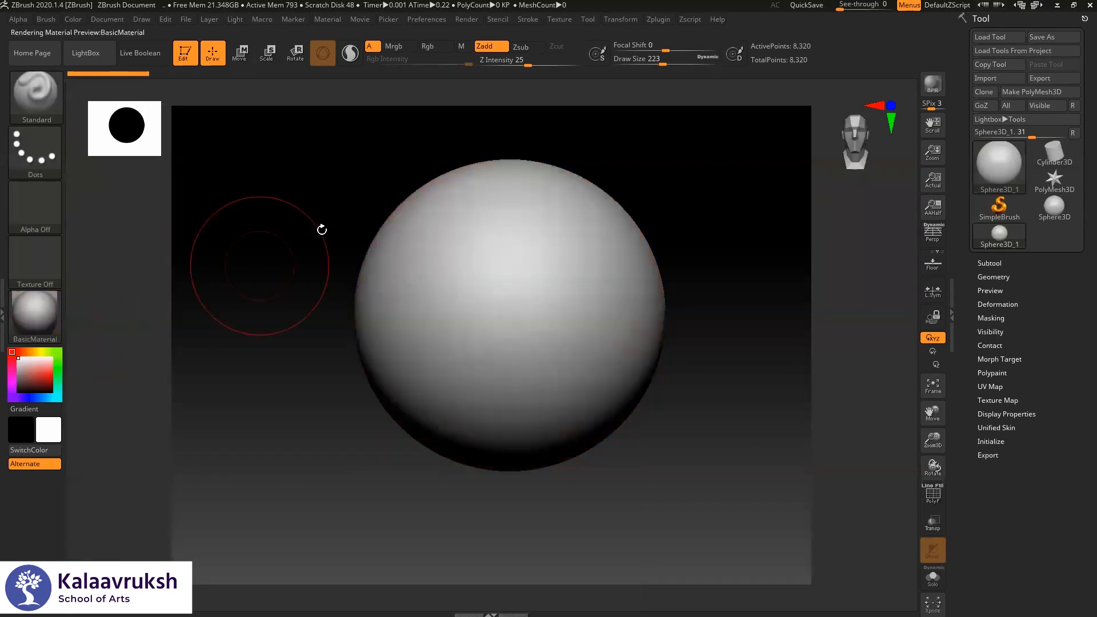
- Set the Draw Size to 365 and switch to the Move brush
right_click_drag(659, 193, 676, 206, "ctrl")
right_click_drag(645, 242, 656, 238, "alt")
key("space")
left_click_drag(549, 262, 559, 265)
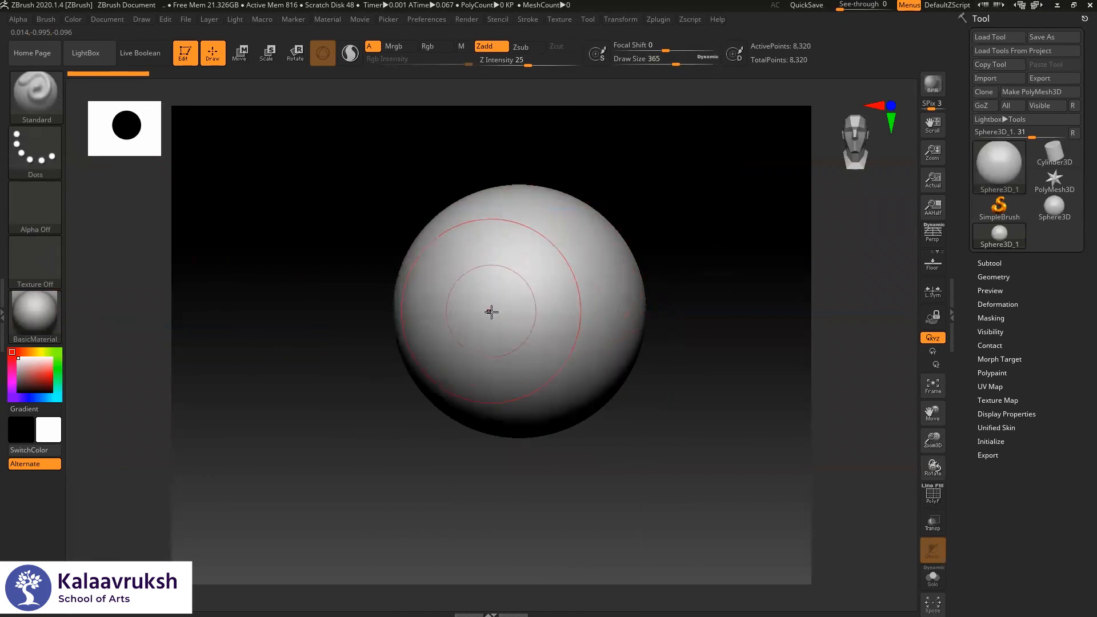
key("b")
key("m")
key("v")
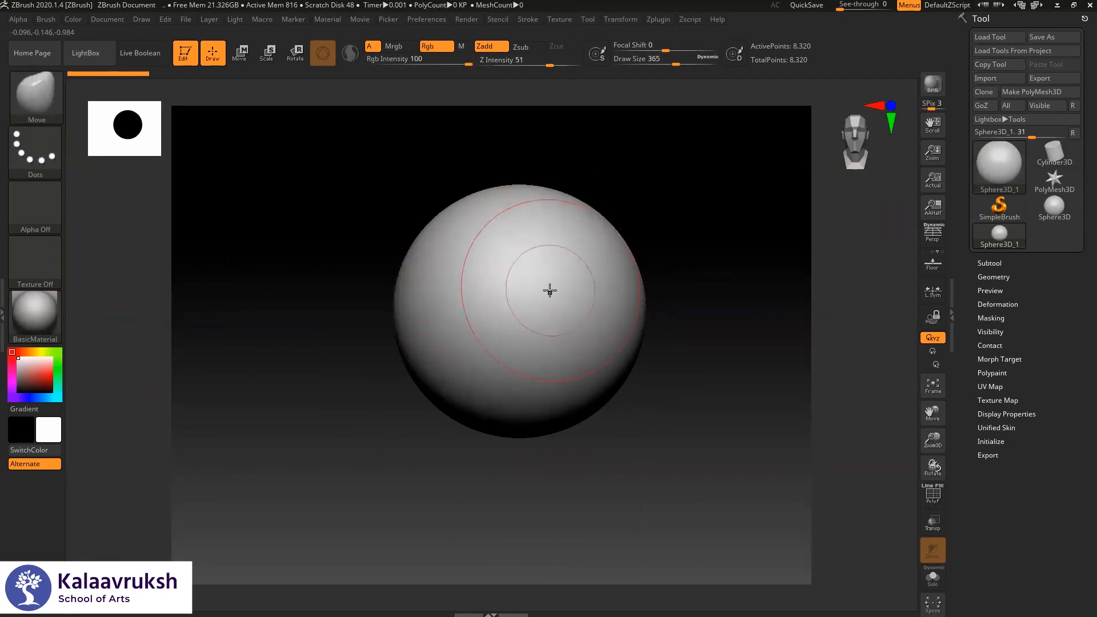
mouse_move(661, 237)
right_mouse_down("ctrl")
mouse_move(673, 236)
mouse_move(664, 242)
right_mouse_up("ctrl")
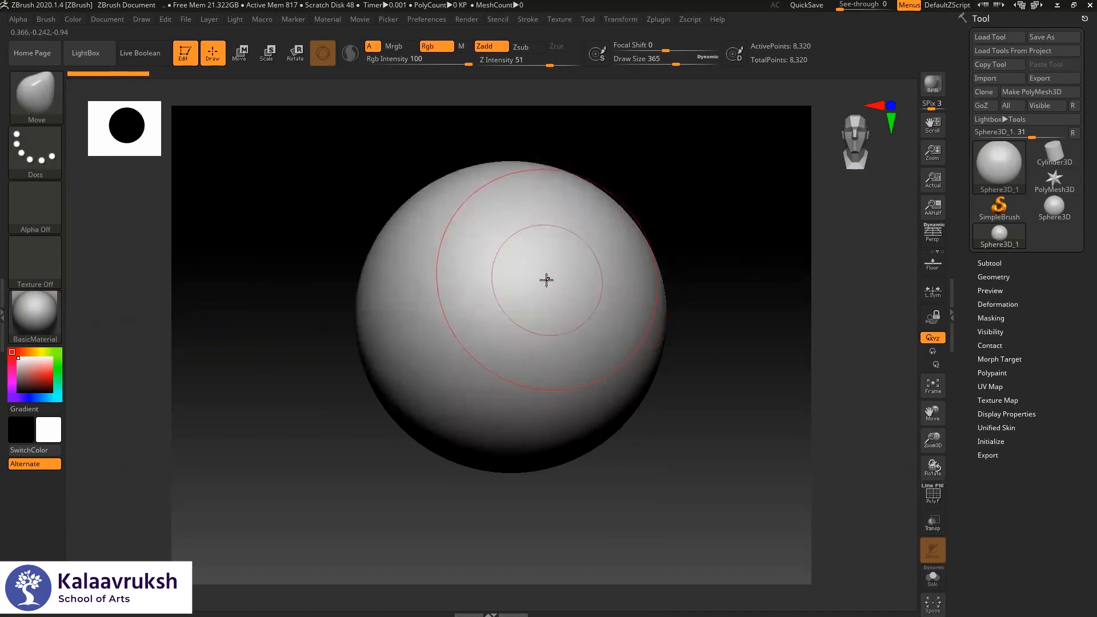
- Select the ClayBuildup brush with a Draw Size of 251 and convert the sphere to a PolyMesh3D
key("b")
key("c")
key("b")
key("space")
left_click(583, 231)
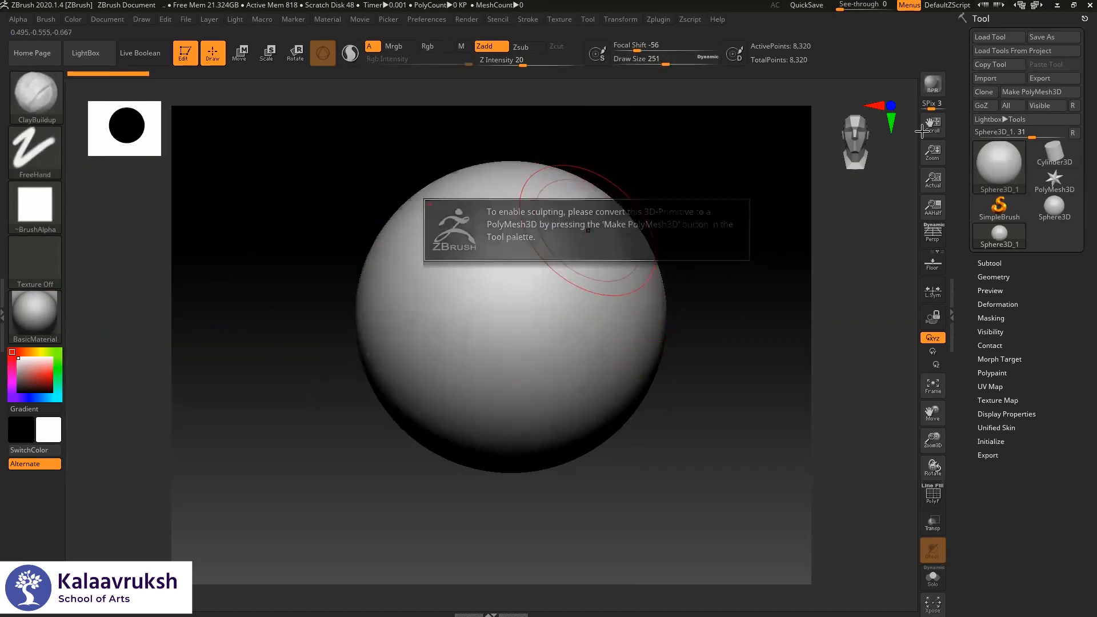
left_click(1009, 91)
- Build up overlapping diagonal ClayBuildup strokes across the front of the sphere
left_click_drag(540, 233, 506, 270)
mouse_move(589, 251)
left_mouse_down()
mouse_move(541, 322)
mouse_move(517, 306)
left_mouse_up()
left_click_drag(581, 225, 519, 309)
left_click_drag(571, 259, 536, 317)
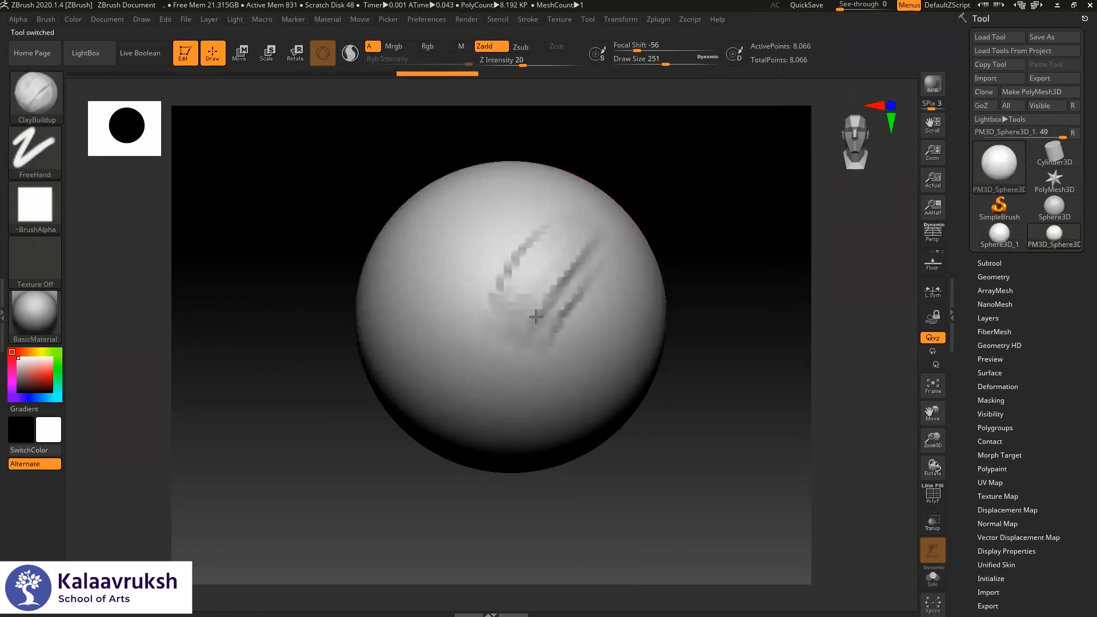
mouse_move(585, 245)
left_mouse_down()
mouse_move(552, 323)
mouse_move(576, 330)
left_mouse_up()
left_click_drag(549, 219, 498, 286)
mouse_move(519, 207)
left_mouse_down()
mouse_move(483, 248)
mouse_move(472, 237)
left_mouse_up()
mouse_move(497, 184)
left_mouse_down()
mouse_move(442, 221)
mouse_move(476, 293)
mouse_move(498, 309)
left_mouse_up()
left_click_drag(584, 246, 542, 325)
mouse_move(599, 257)
left_mouse_down()
mouse_move(567, 331)
mouse_move(578, 337)
left_mouse_up()
left_click_drag(438, 240, 414, 325)
left_click_drag(457, 258, 442, 346)
left_click_drag(483, 292, 468, 366)
left_click_drag(509, 331, 496, 376)
mouse_move(557, 314)
left_mouse_down()
mouse_move(535, 390)
mouse_move(584, 355)
mouse_move(592, 335)
left_mouse_up()
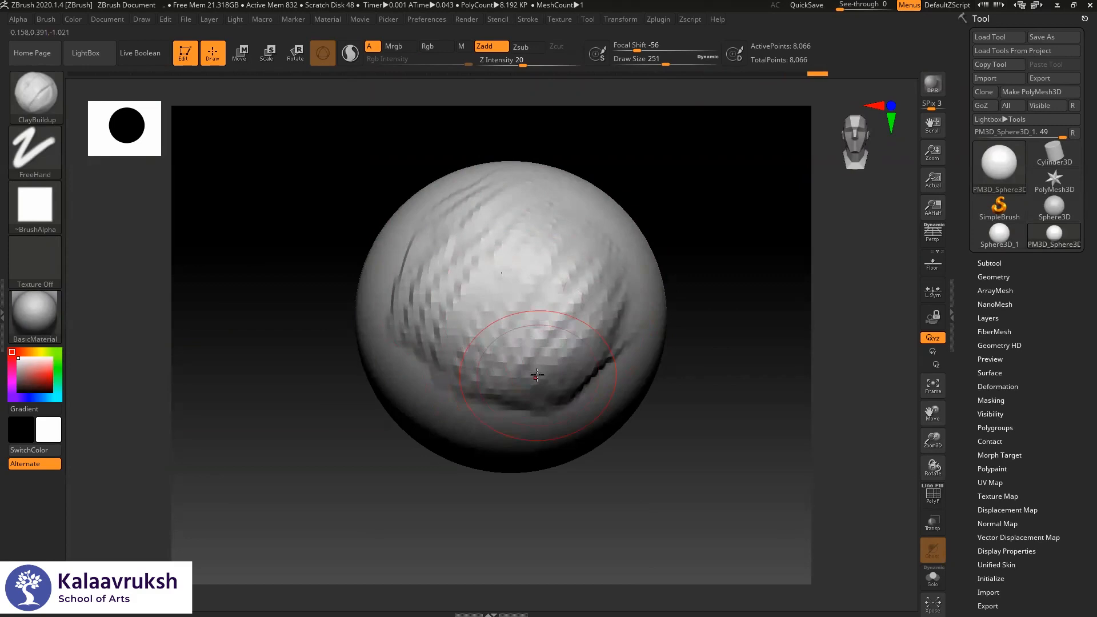
- Smooth the built-up strokes on the sphere's front and set the Smooth brush's Z Intensity to 1
mouse_move(510, 201)
left_mouse_down("shift")
mouse_move(457, 243)
mouse_move(495, 346)
mouse_move(542, 268)
mouse_move(541, 221)
mouse_move(606, 309)
mouse_move(418, 360)
mouse_move(537, 186)
mouse_move(611, 337)
mouse_move(503, 308)
left_mouse_up("shift")
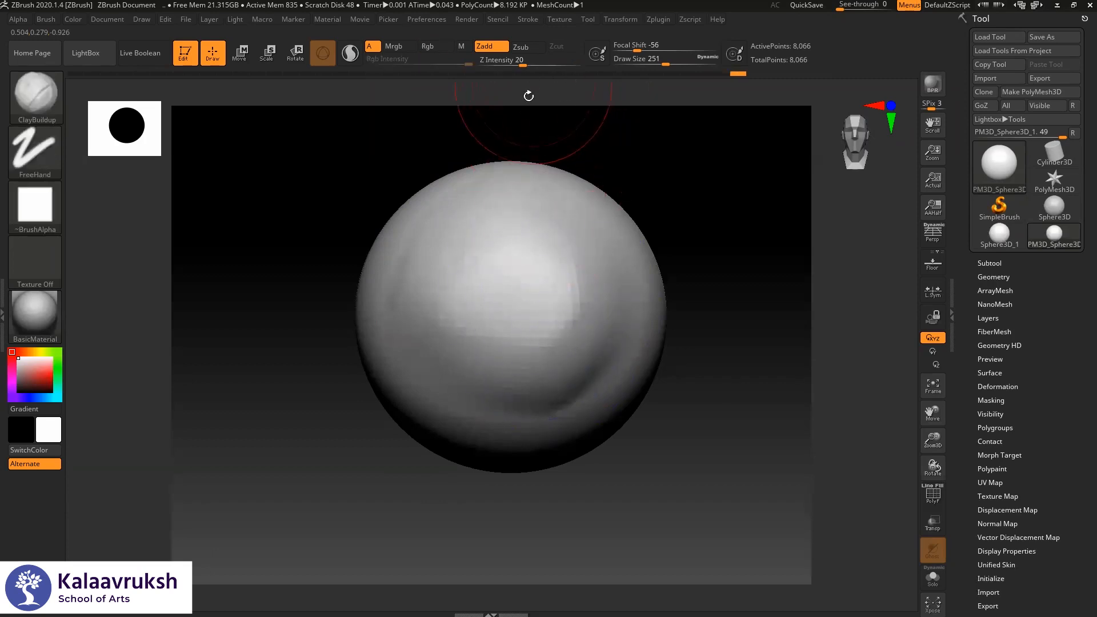
left_click(510, 61, "shift")
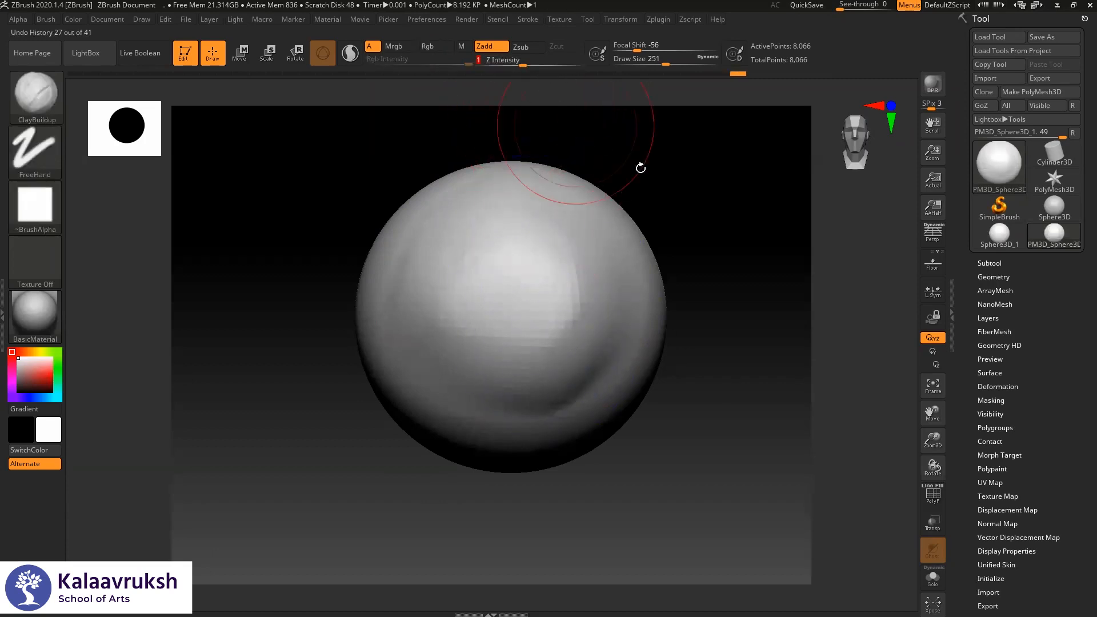
- Set the Draw Size to 120 and carve ClayBuildup strokes into the back of the sphere
mouse_move(610, 190)
left_mouse_down("shift")
mouse_move(397, 196)
mouse_move(666, 174)
mouse_move(634, 183)
left_mouse_up("shift")
key("space")
left_click_drag(578, 215, 566, 215)
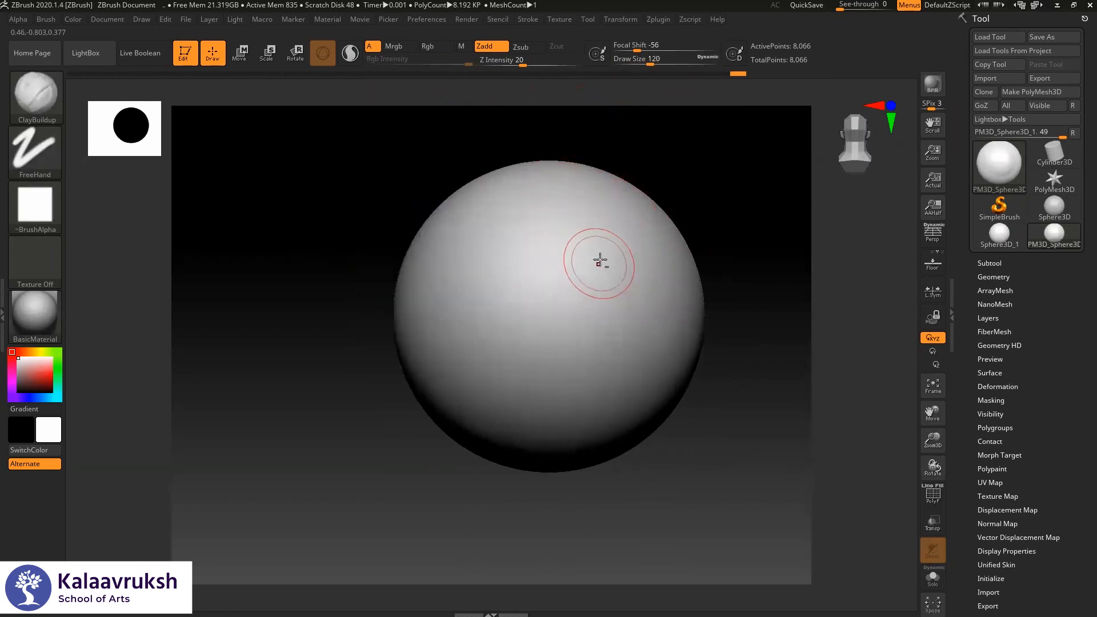
mouse_move(586, 265)
left_mouse_down()
mouse_move(534, 306)
mouse_move(601, 259)
mouse_move(535, 372)
left_mouse_up()
mouse_move(547, 368)
left_mouse_down()
mouse_move(529, 326)
mouse_move(558, 362)
mouse_move(573, 357)
mouse_move(584, 383)
mouse_move(623, 297)
mouse_move(568, 314)
mouse_move(583, 264)
mouse_move(543, 288)
mouse_move(497, 345)
mouse_move(539, 265)
mouse_move(539, 231)
mouse_move(488, 348)
mouse_move(563, 286)
mouse_move(526, 343)
mouse_move(600, 318)
mouse_move(596, 382)
mouse_move(632, 294)
mouse_move(607, 388)
mouse_move(593, 320)
mouse_move(515, 350)
mouse_move(499, 320)
mouse_move(522, 252)
mouse_move(497, 249)
mouse_move(511, 261)
left_mouse_up()
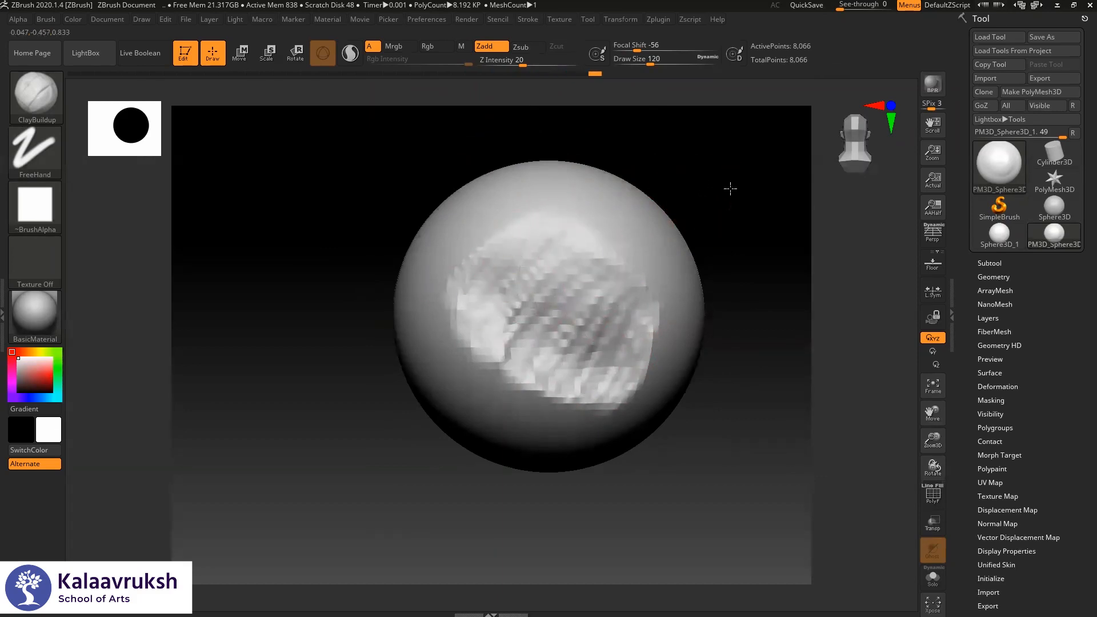
- Set the Smooth brush's Z Intensity to 10 and smooth the carved area on the sphere's back
left_click_drag(730, 189, 835, 206, "shift")
left_click_drag(607, 238, 696, 217, "alt")
left_click_drag(783, 232, 669, 233)
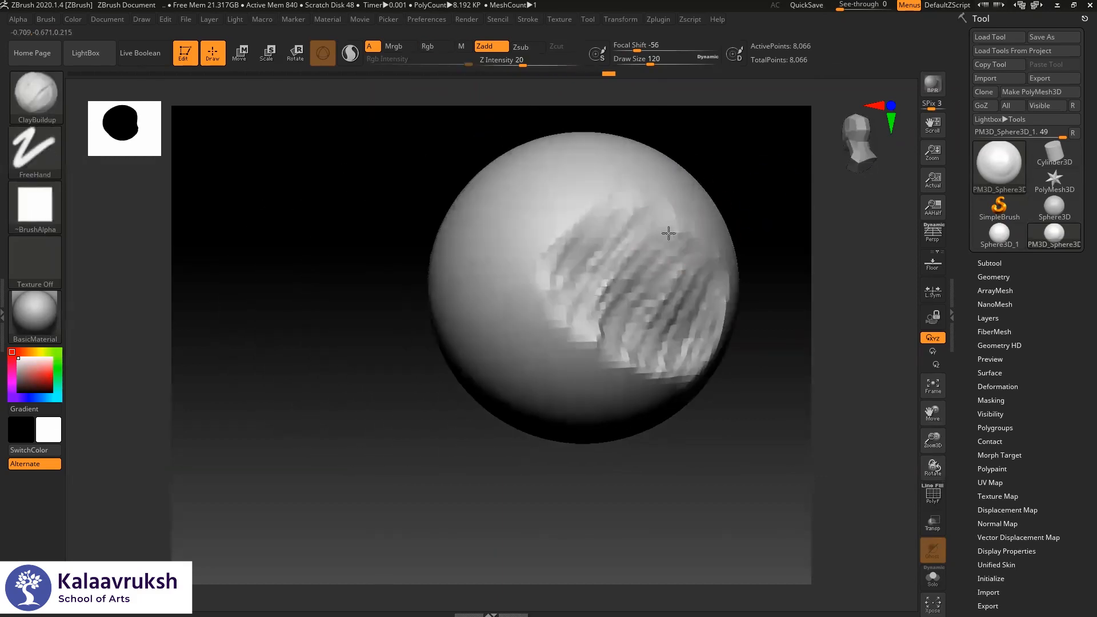
key("shift")
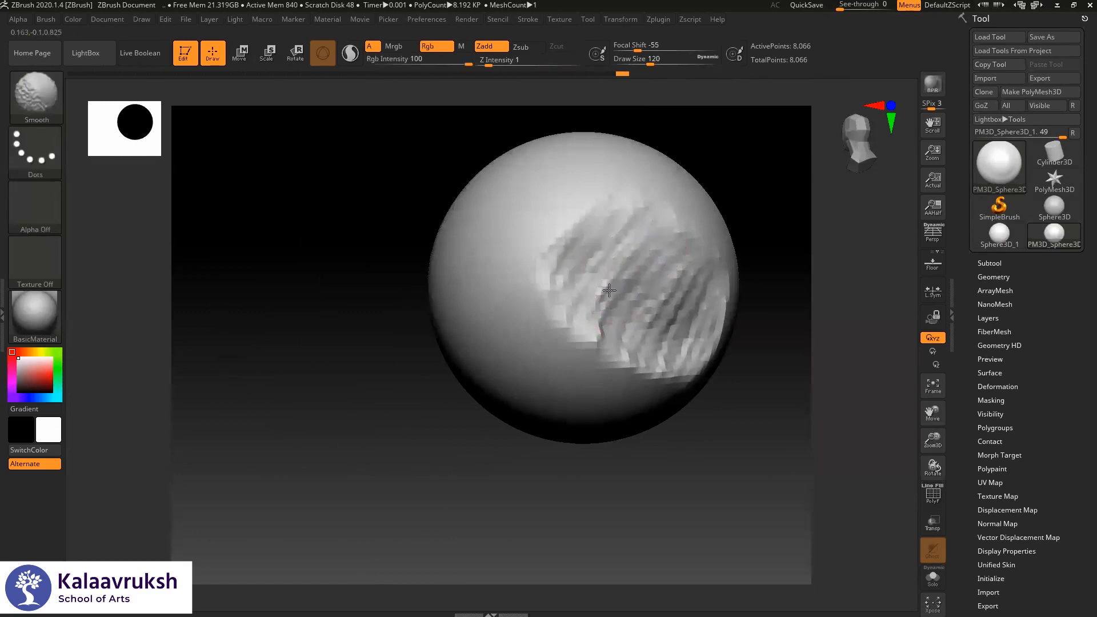
left_click_drag(493, 64, 502, 64)
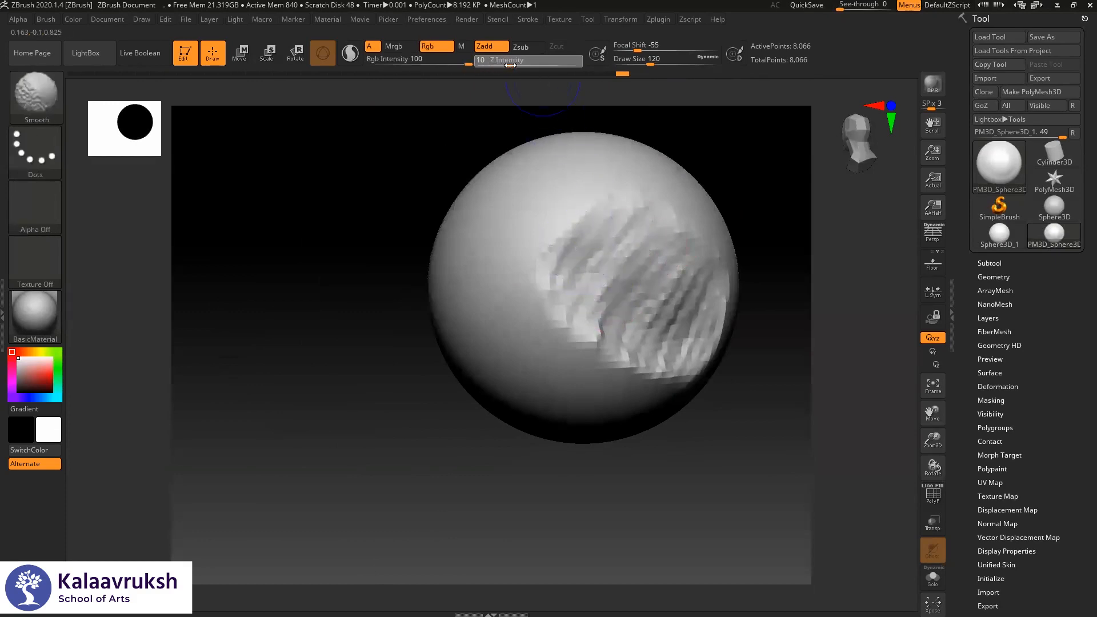
left_click_drag(617, 259, 595, 281, "shift")
left_click_drag(642, 350, 642, 332, "shift")
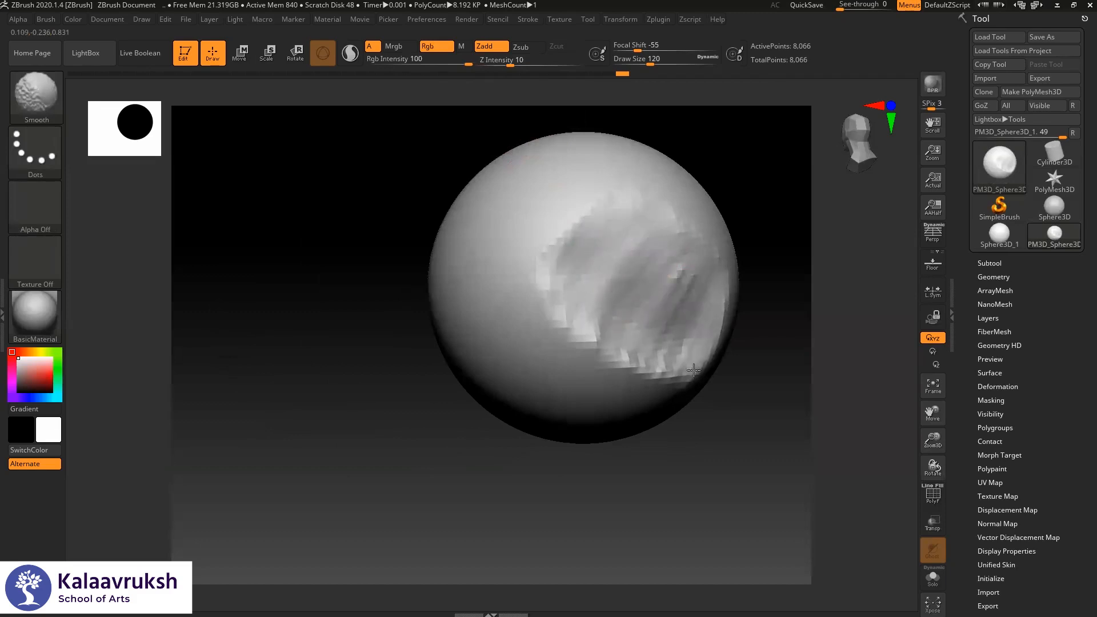
mouse_move(745, 191)
left_mouse_down()
mouse_move(715, 225)
mouse_move(690, 219)
left_mouse_up()
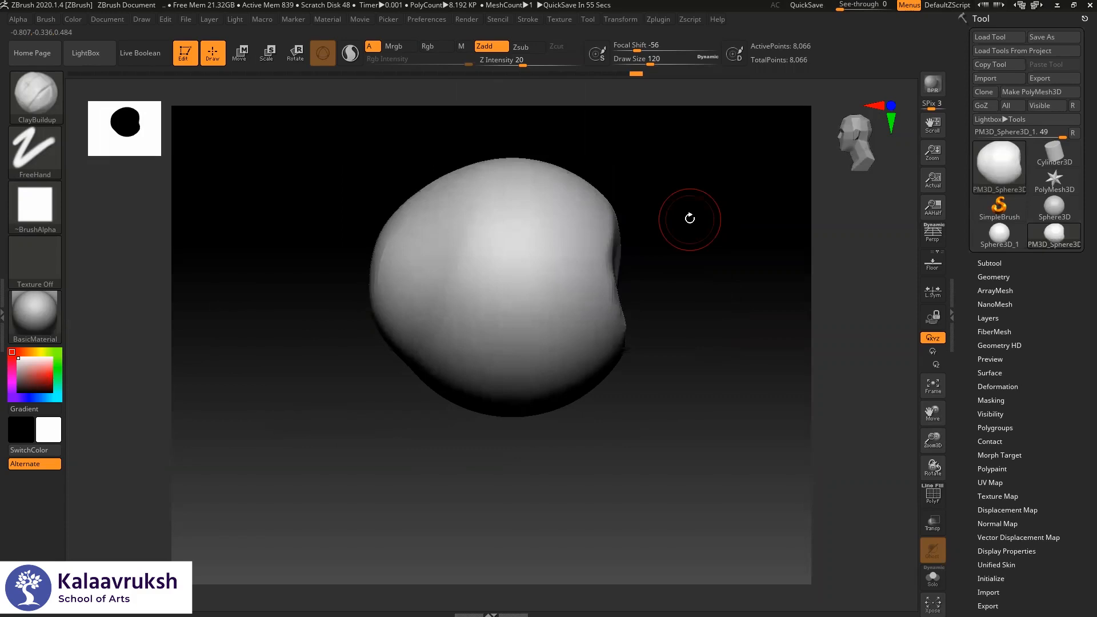
- Reset the session with Init ZBrush to discard the deformed practice sphere
left_click_drag(710, 228, 670, 230)
left_click_drag(769, 167, 699, 183)
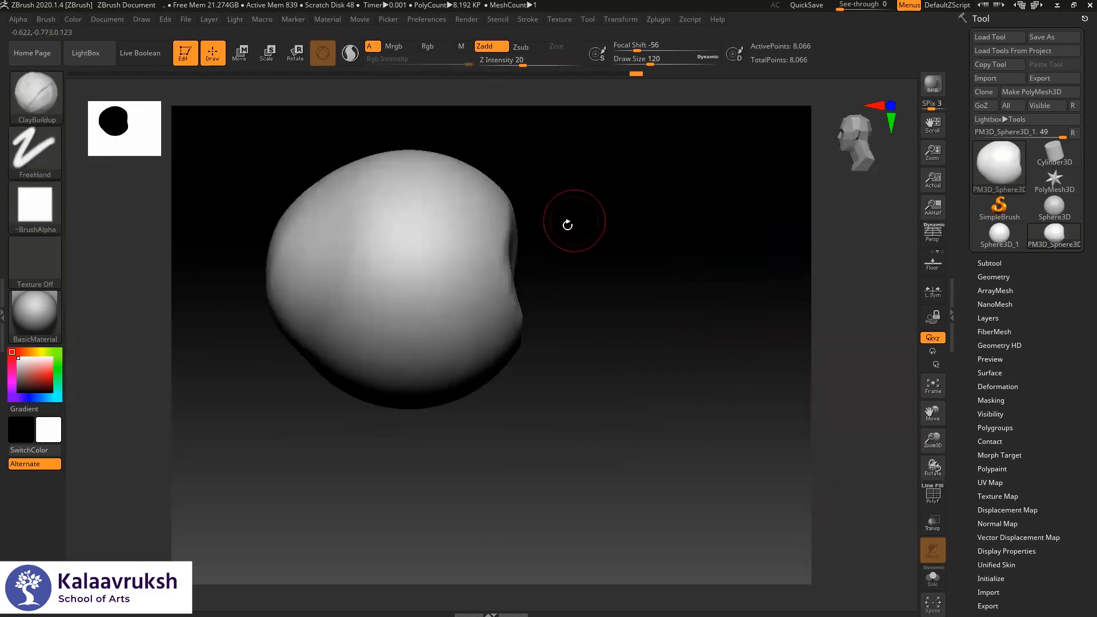
left_click_drag(580, 217, 658, 233, "alt")
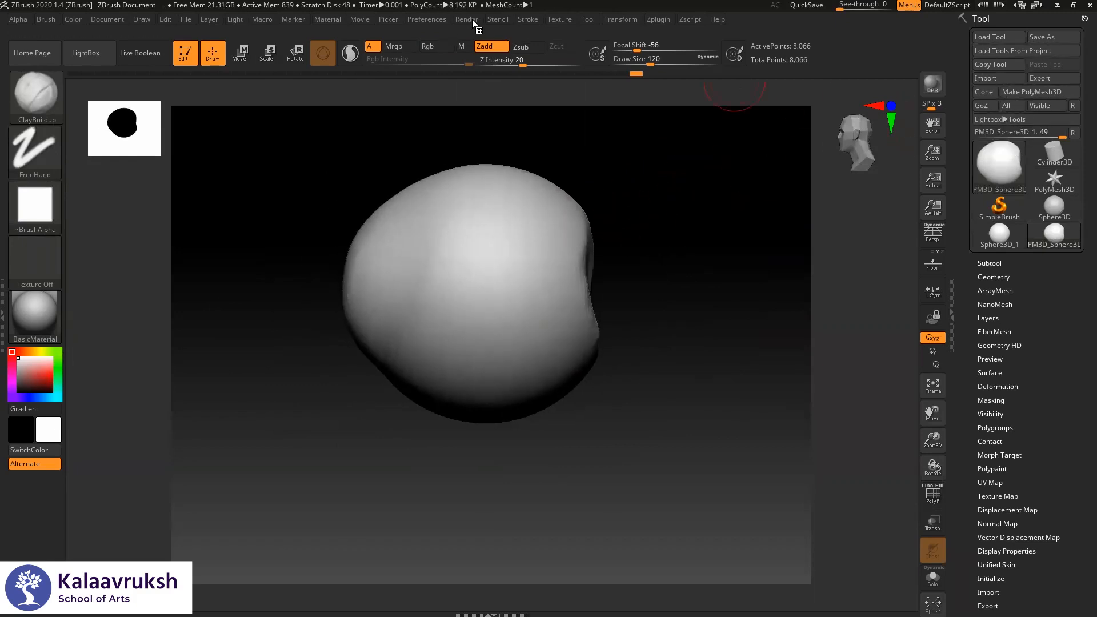
left_click(427, 21)
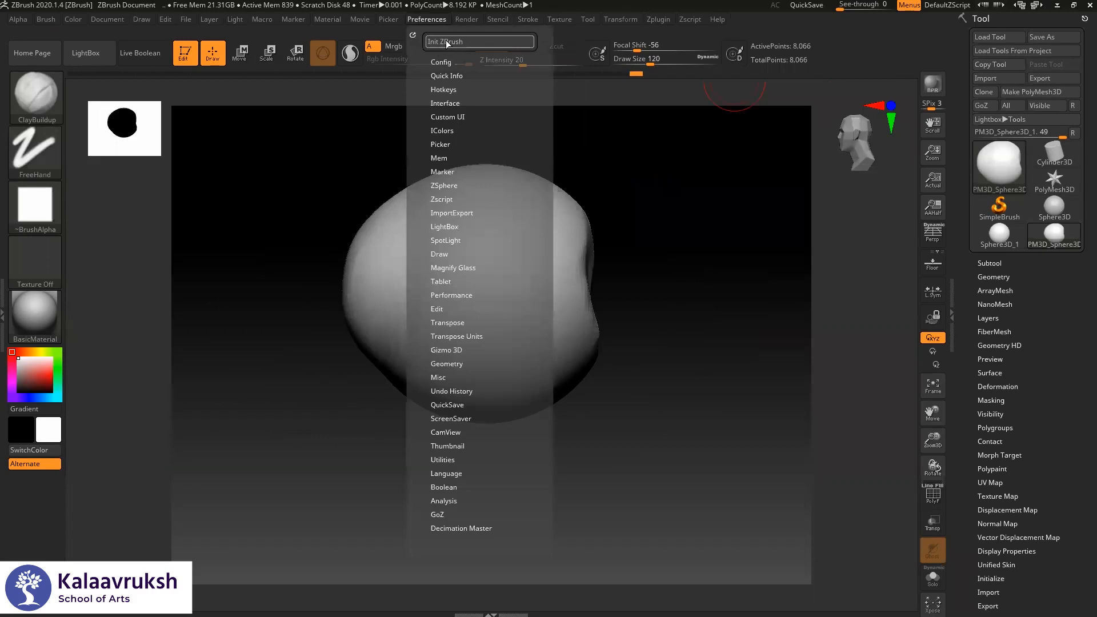
left_click(589, 348)
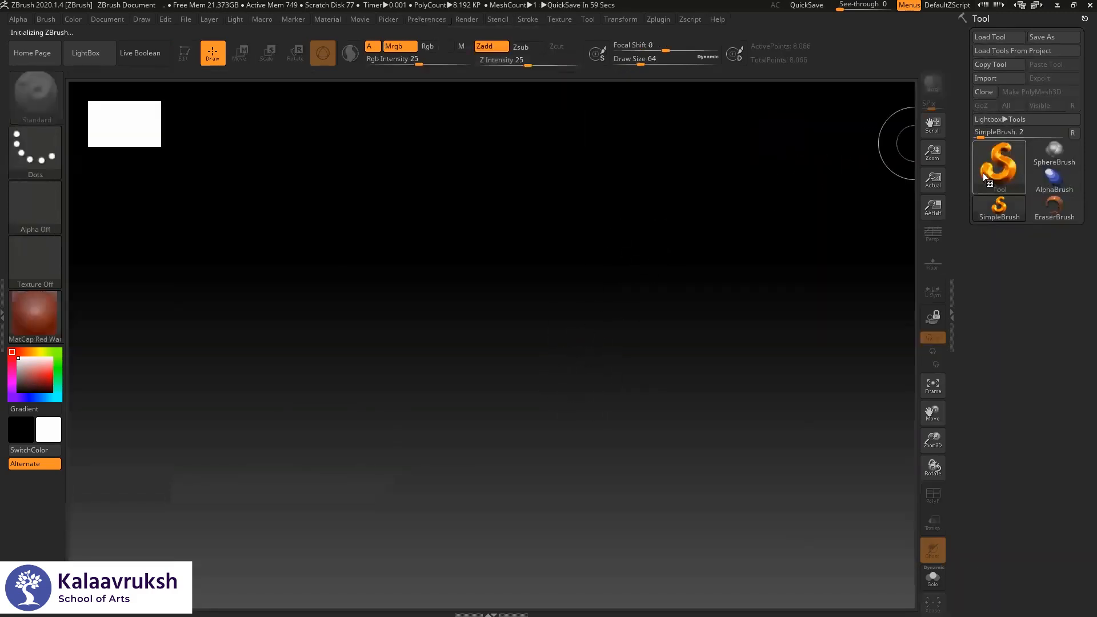
- Draw a Sphere3D on the canvas, turn on Edit mode and frame it with the Draw Size at 217
left_click(999, 164)
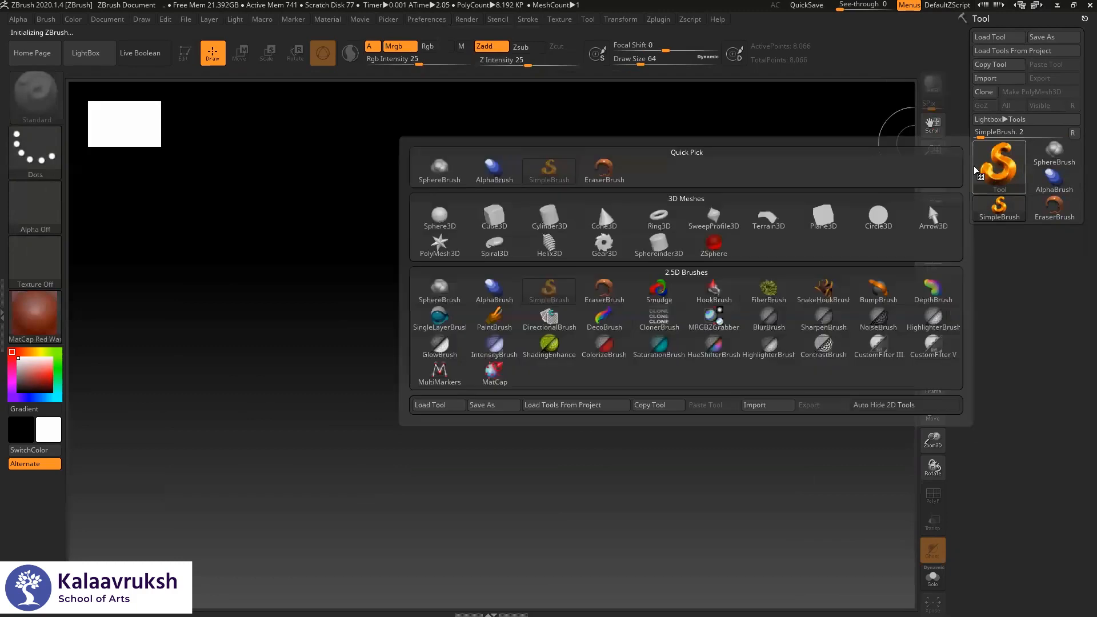
left_click(1000, 162)
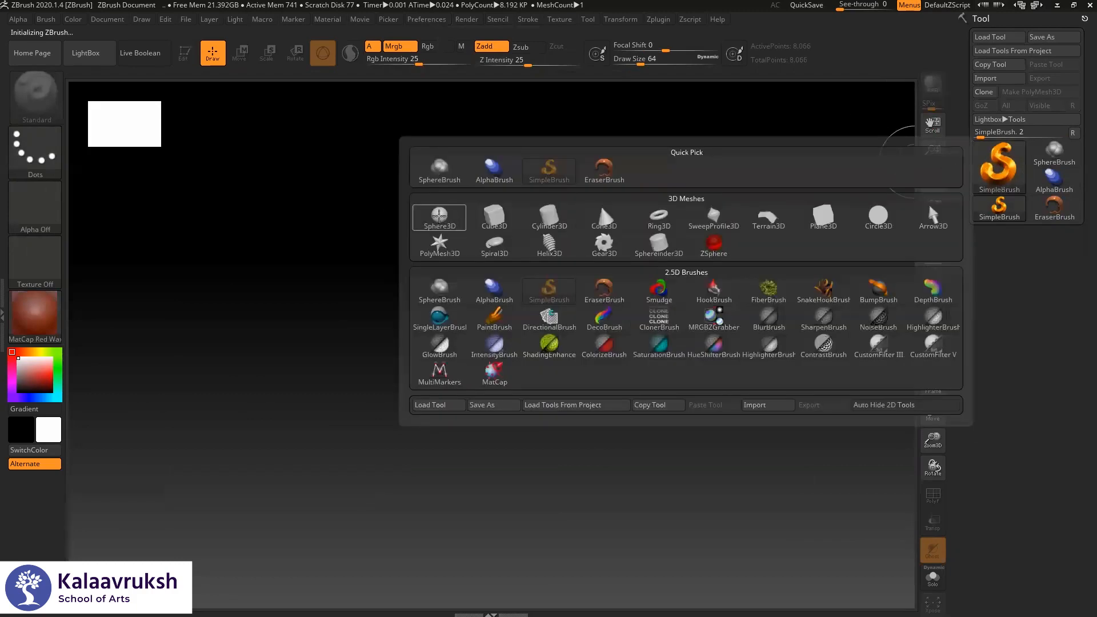
left_click(439, 216)
left_click_drag(465, 246, 458, 353)
right_click(475, 218)
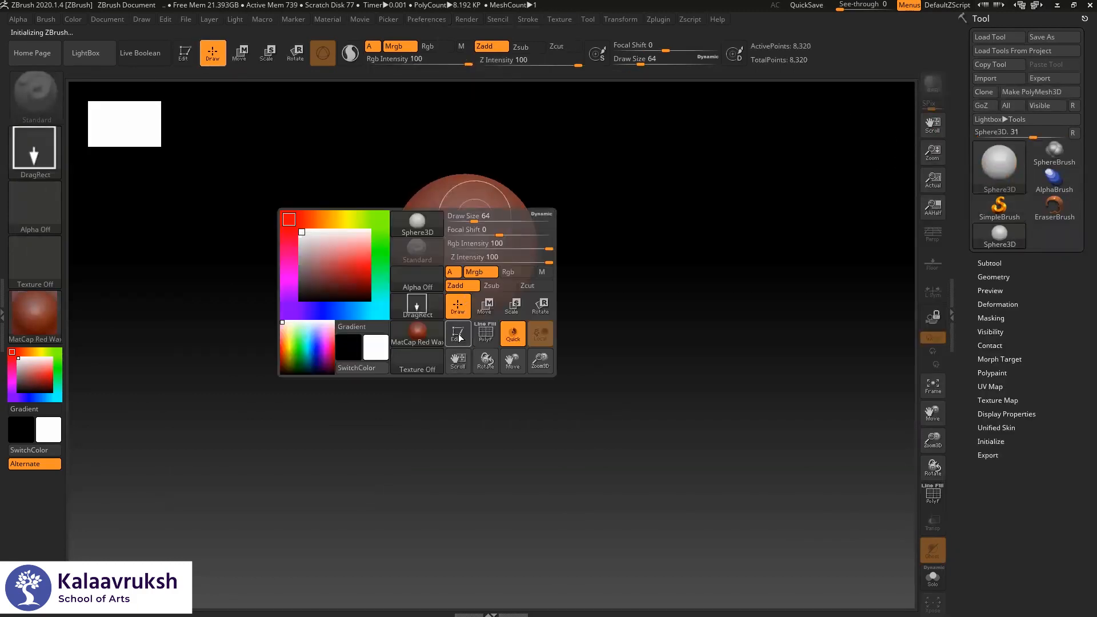
left_click(458, 338)
key("f")
key("f")
right_click(558, 272)
left_click_drag(558, 271, 582, 273)
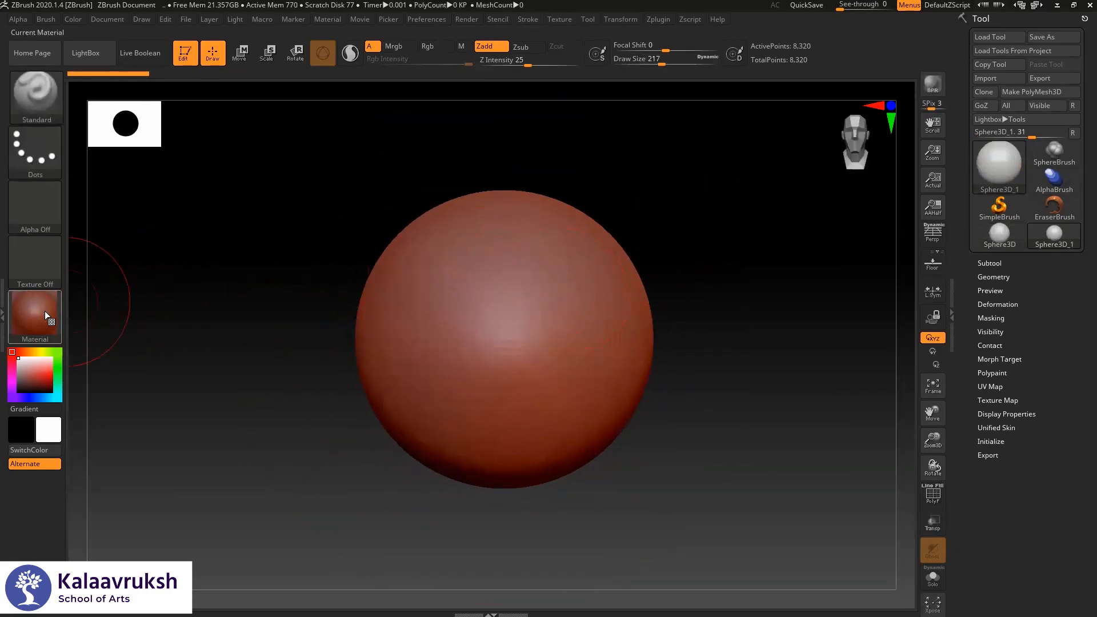
- Assign BasicMaterial to the sphere and convert it to a PolyMesh3D
left_click(61, 336)
left_click(165, 449)
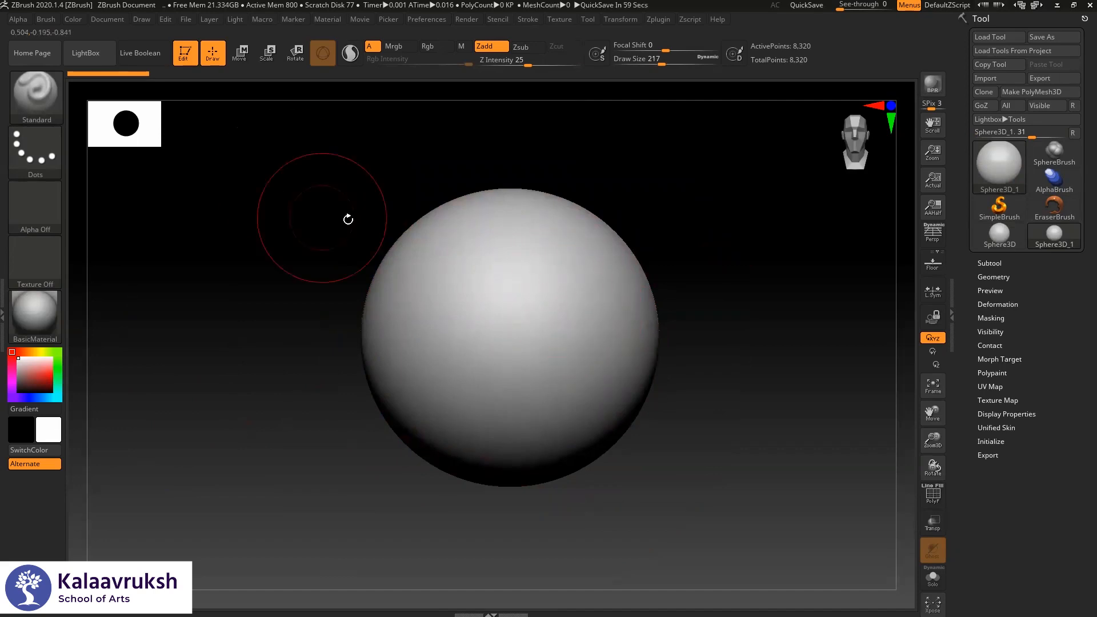
left_click(575, 324)
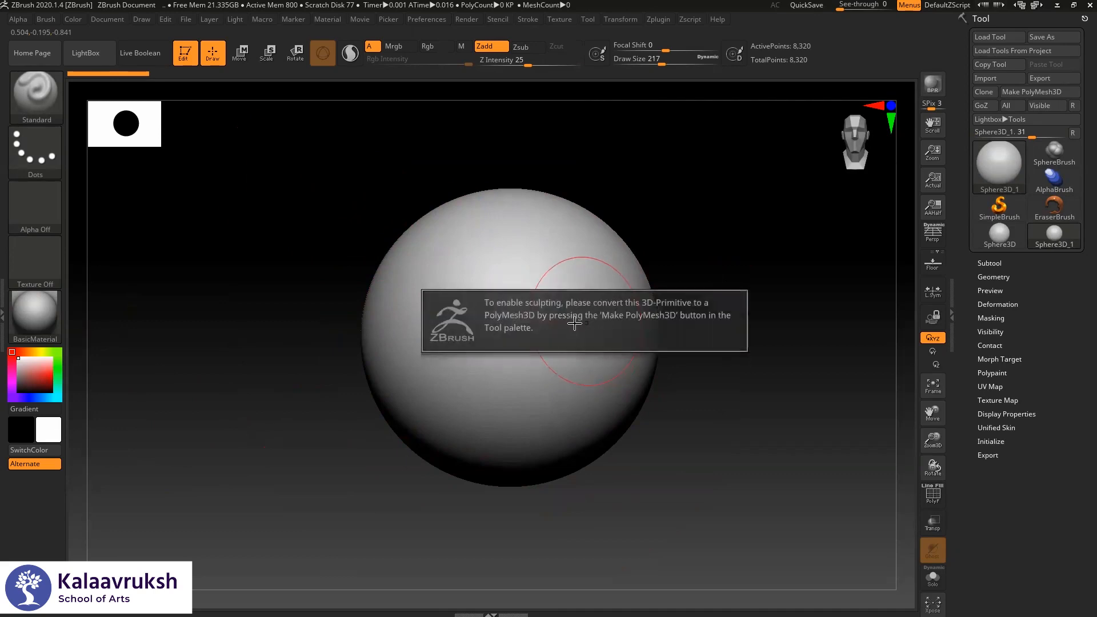
left_click(1040, 91)
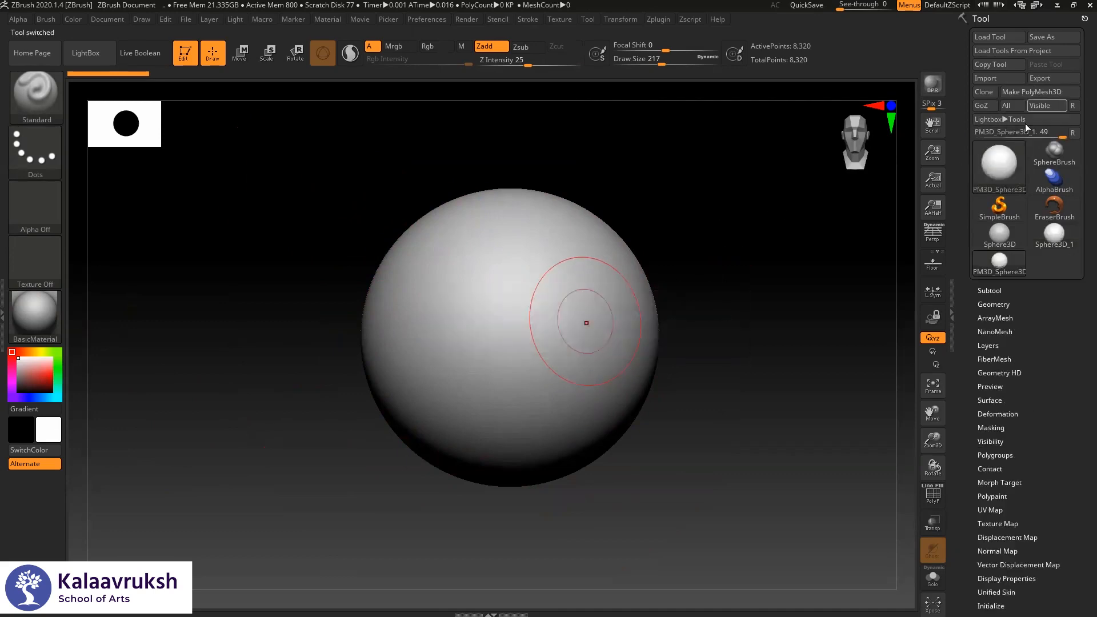
- Sculpt rough brow, cheek and nose forms on the sphere's front with the Standard brush, without symmetry
left_click_drag(552, 304, 594, 278)
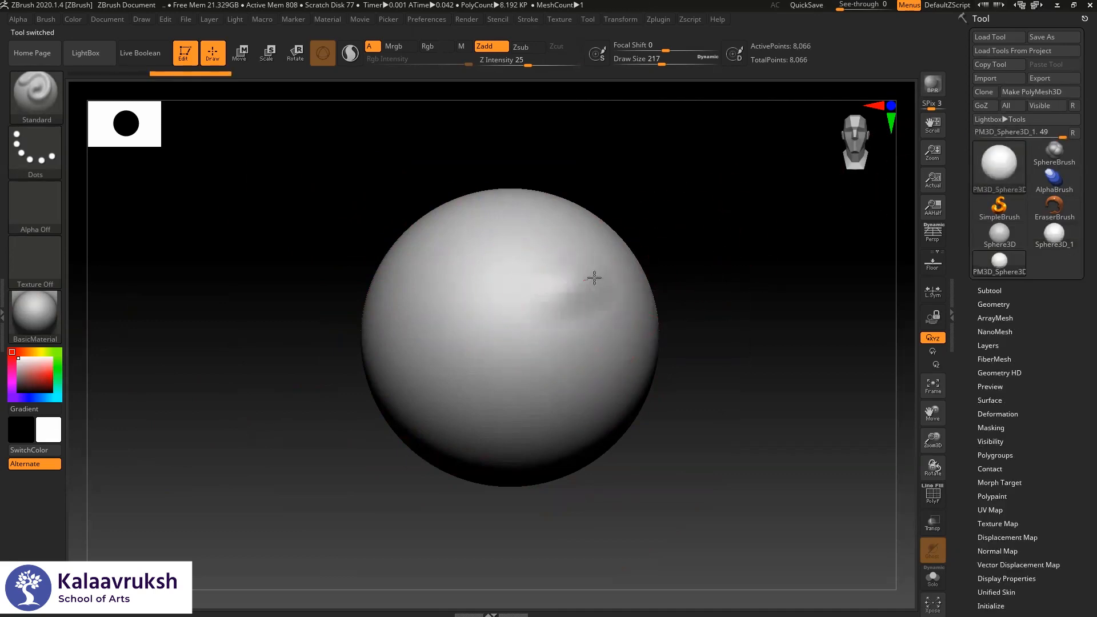
mouse_move(422, 282)
left_mouse_down()
mouse_move(412, 276)
mouse_move(460, 297)
mouse_move(536, 303)
left_mouse_up()
mouse_move(585, 336)
left_mouse_down()
mouse_move(554, 348)
mouse_move(448, 336)
mouse_move(457, 365)
left_mouse_up()
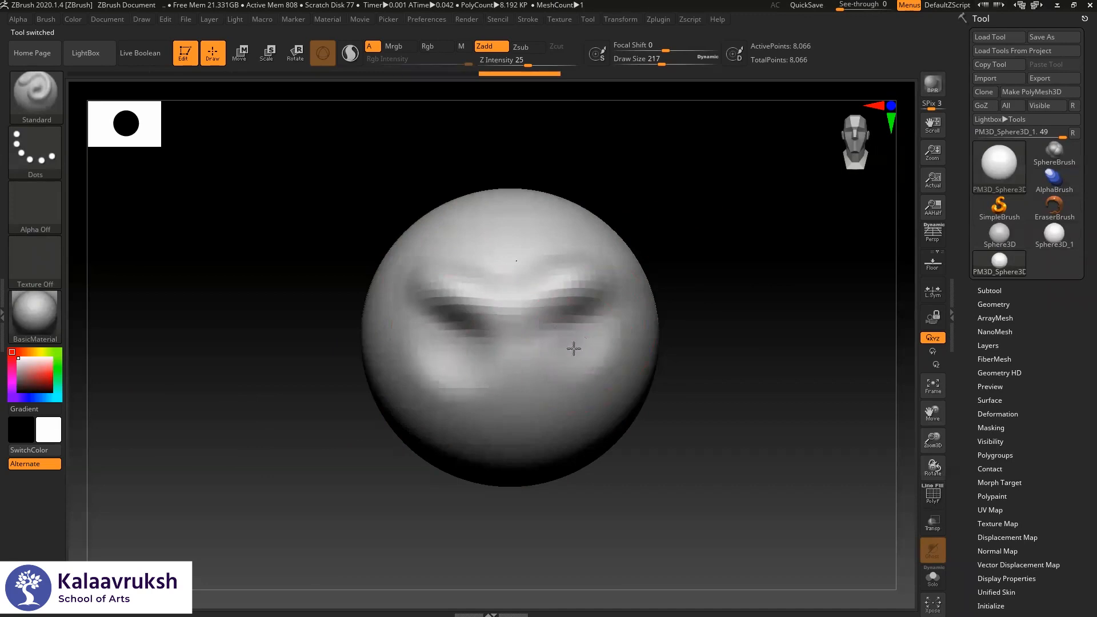
mouse_move(538, 374)
left_mouse_down()
mouse_move(517, 358)
mouse_move(517, 412)
mouse_move(566, 418)
left_mouse_up()
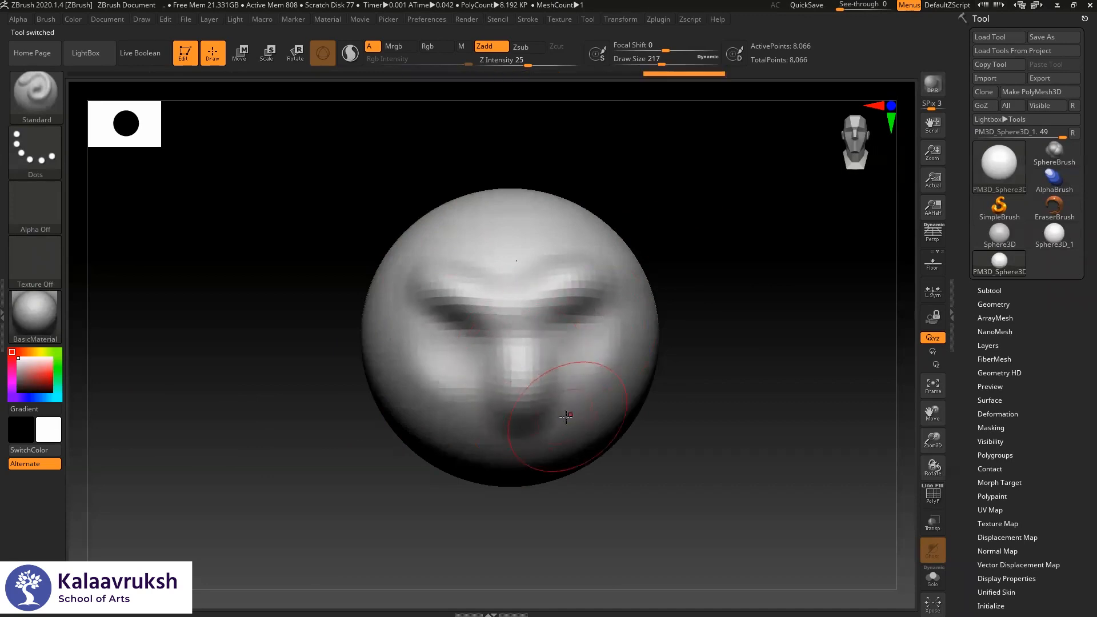
- Undo all the asymmetrical face strokes on the sphere
key("ctrl+z")
key("ctrl+z")
key("ctrl+z")
key("ctrl+z")
key("ctrl+z")
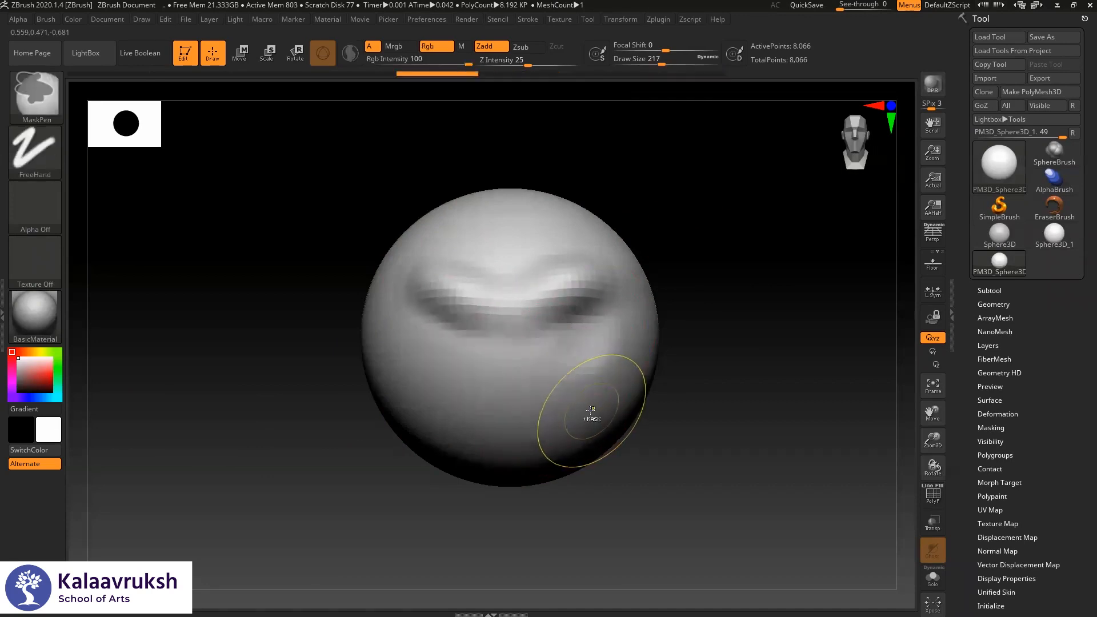
key("ctrl+z")
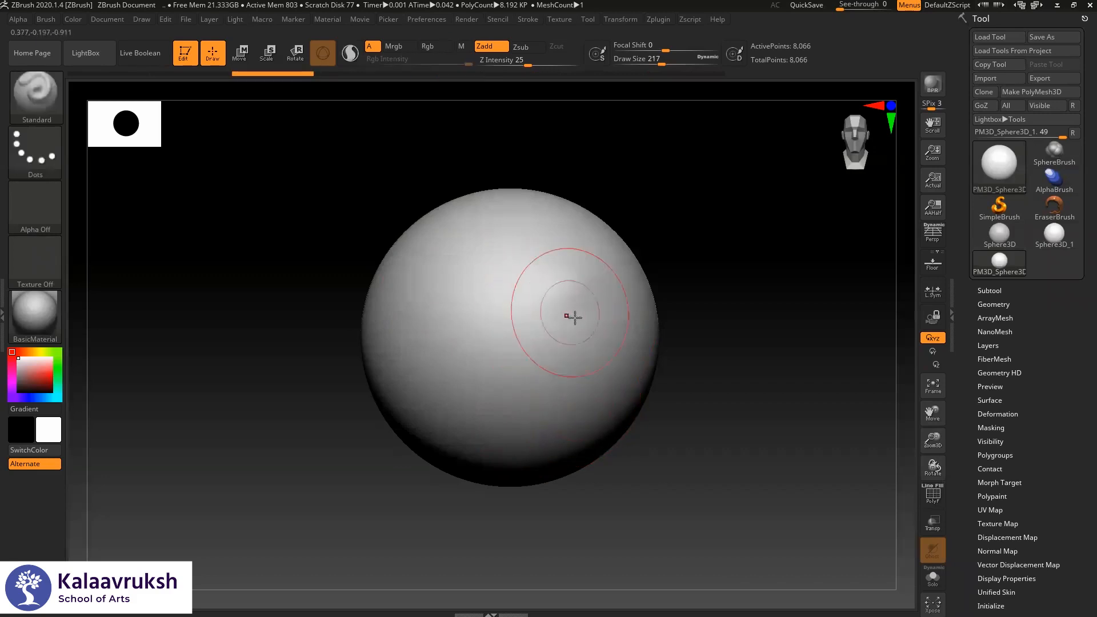
key("ctrl+z")
key("ctrl+z")
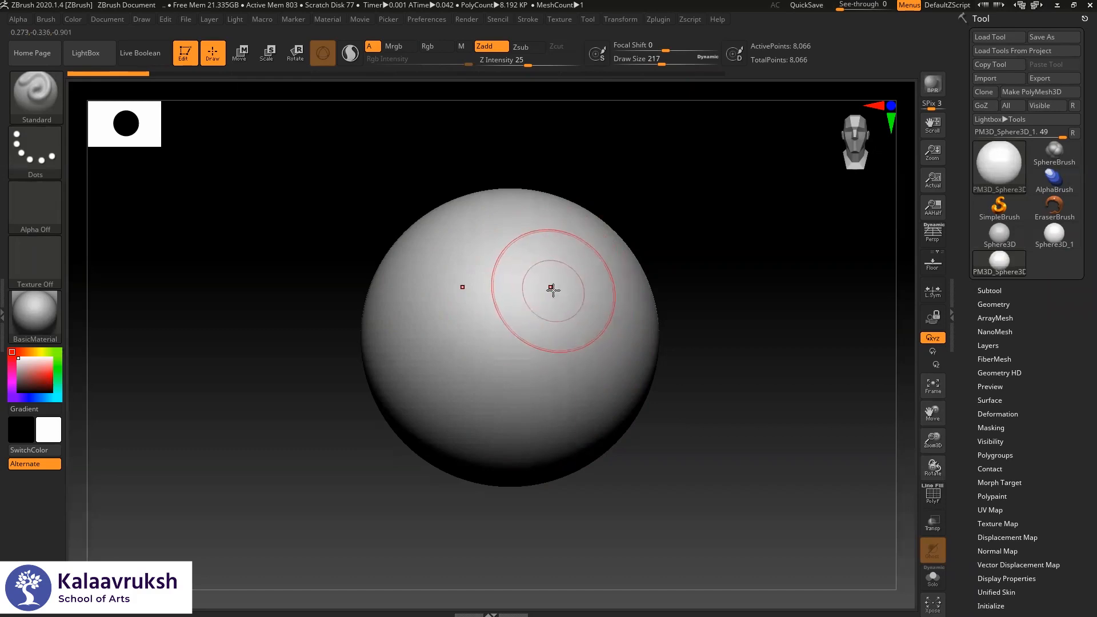
- Try mirrored Standard brush strokes for a rough face on the sphere's front and undo them
mouse_move(583, 285)
left_mouse_down()
mouse_move(546, 302)
mouse_move(584, 324)
mouse_move(576, 338)
mouse_move(602, 338)
mouse_move(605, 327)
mouse_move(551, 393)
mouse_move(554, 417)
mouse_move(544, 414)
left_mouse_up()
key("ctrl+z")
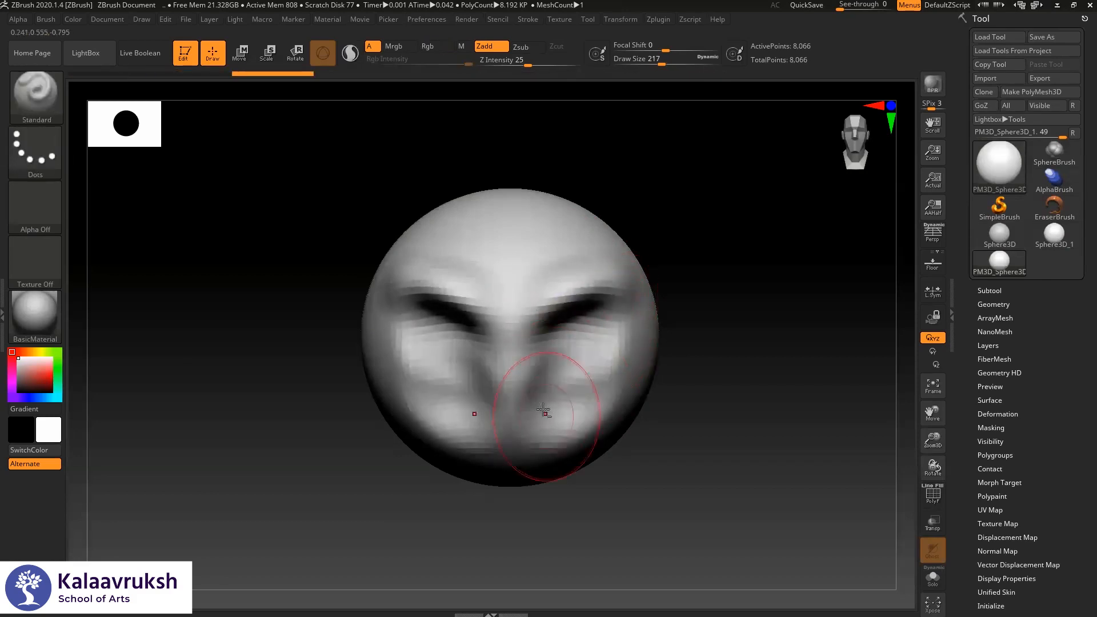
key("ctrl+z")
key("ctrl+z")
key("ctrl+z")
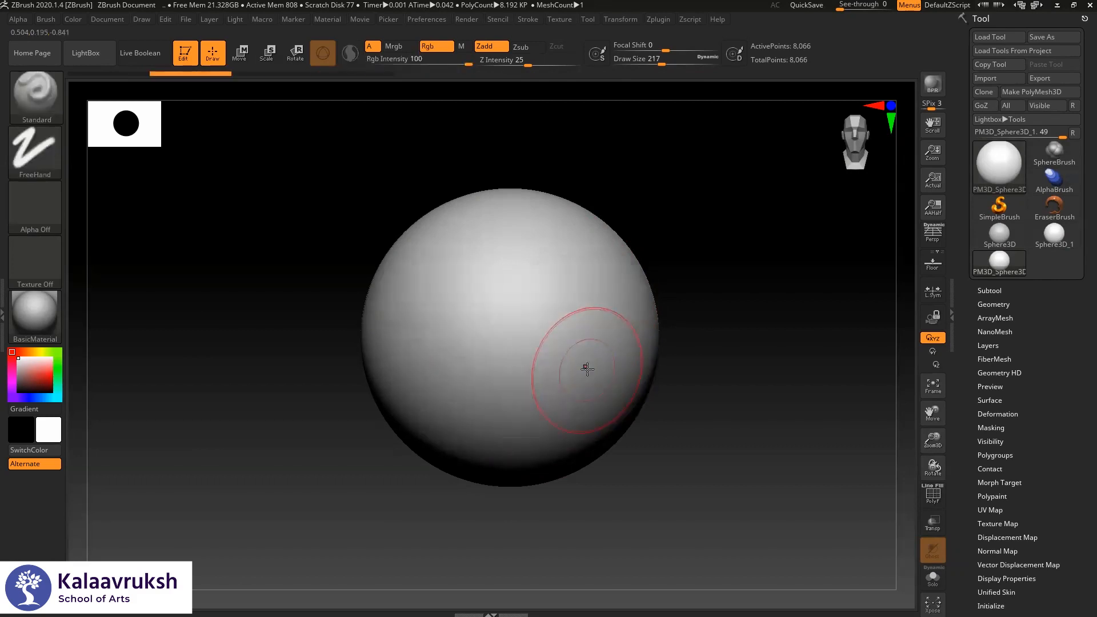
- Set the Standard brush's Draw Size to 116 and increase it to 228
key("space")
left_click_drag(538, 320, 535, 321)
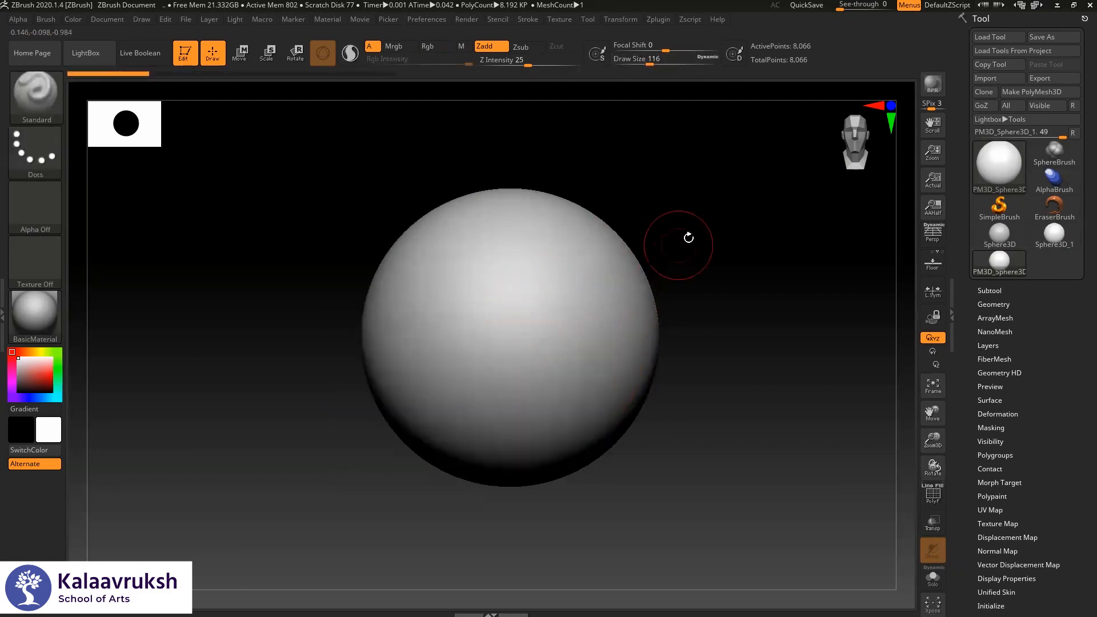
left_click_drag(688, 238, 683, 245)
key("space")
left_click_drag(551, 296, 564, 294)
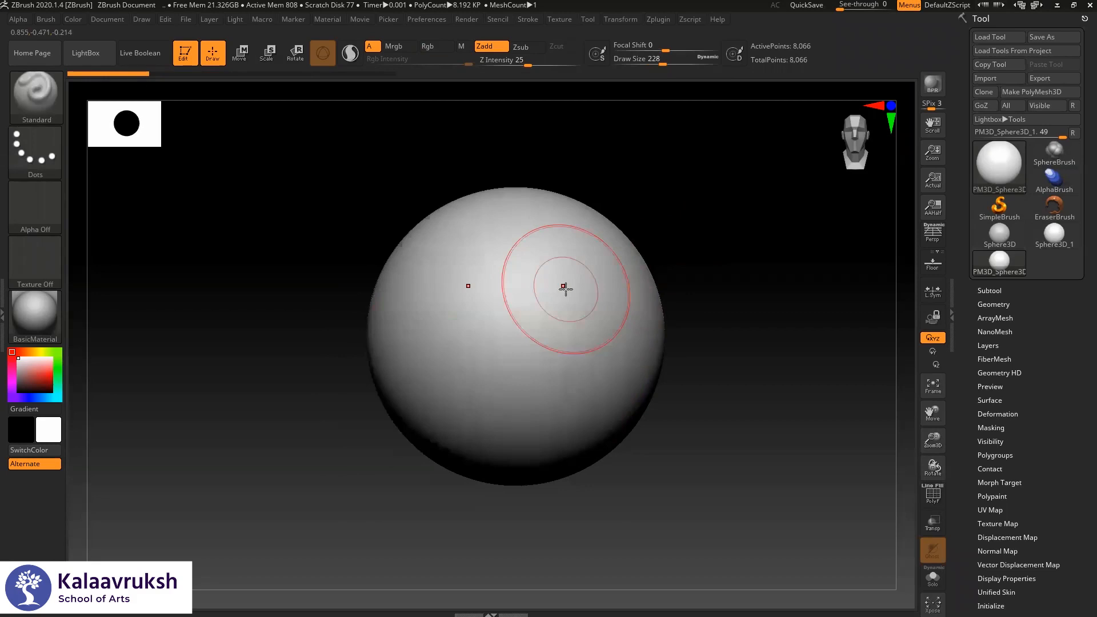
- Bring up the 01.png reference in IrfanView, place it beside the sphere and fit the sphere into the free canvas area
key("alt+Tab")
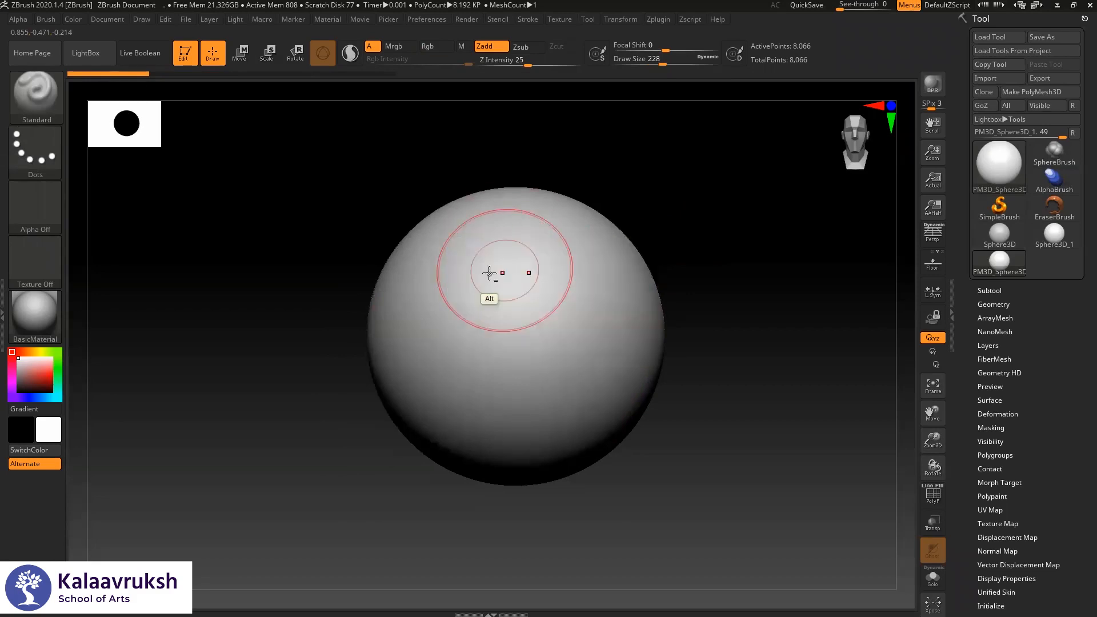
key("alt+Tab")
left_click_drag(394, 90, 736, 91)
left_click_drag(900, 101, 818, 80)
left_click(573, 166)
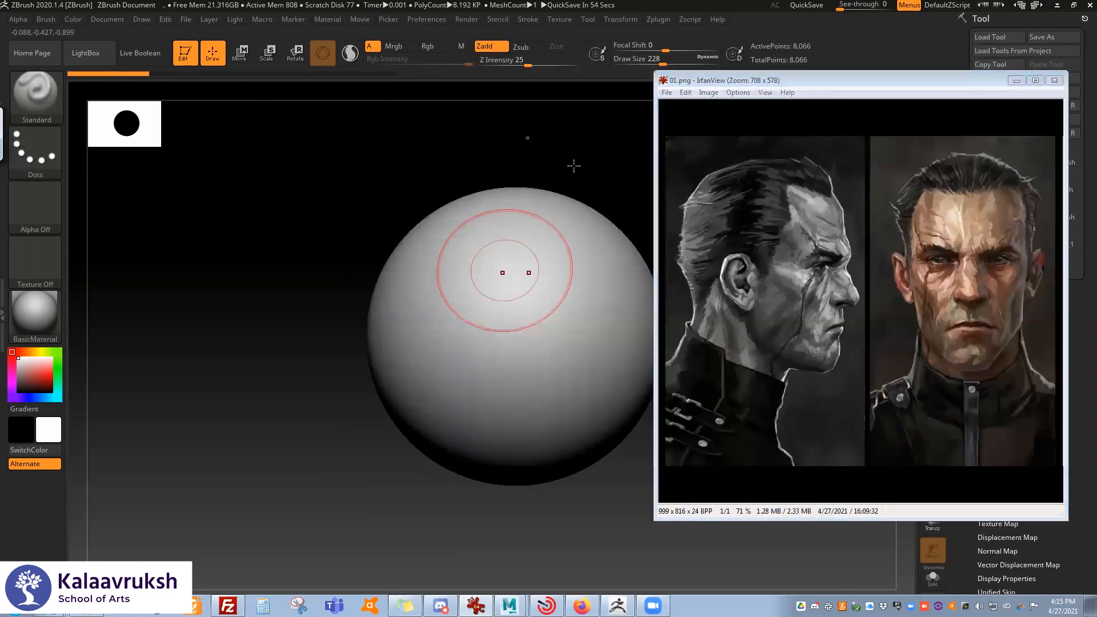
left_click_drag(526, 166, 410, 153, "alt")
left_click_drag(565, 223, 543, 210, "alt")
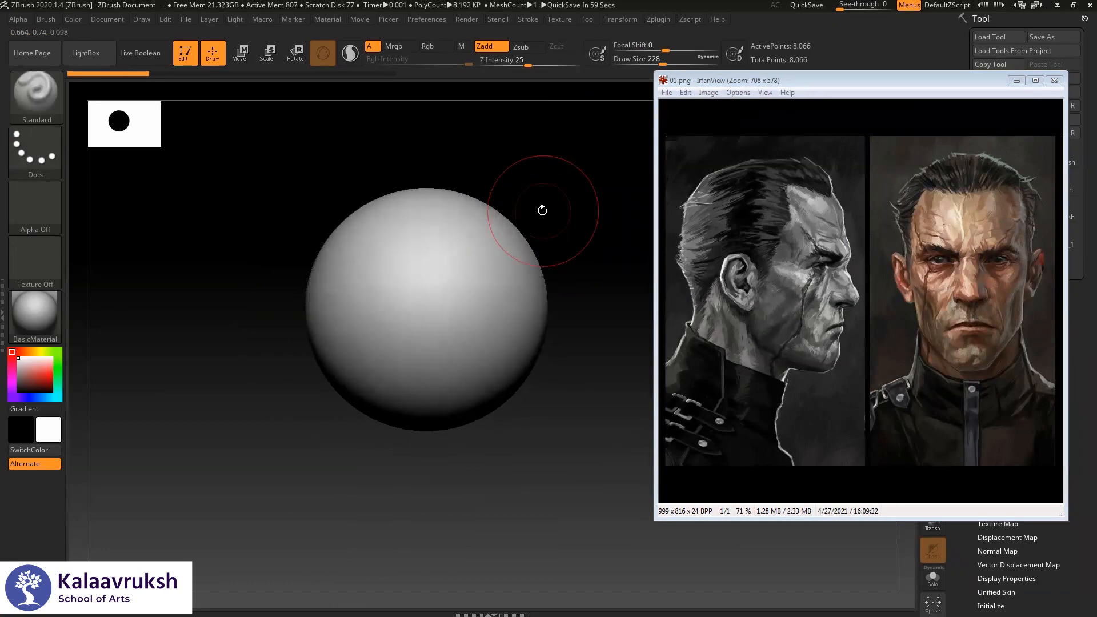
left_click_drag(551, 193, 538, 188, "alt")
- Hide part of the sphere with a SelectRect selection and restore its full visibility
key("ctrl+shift")
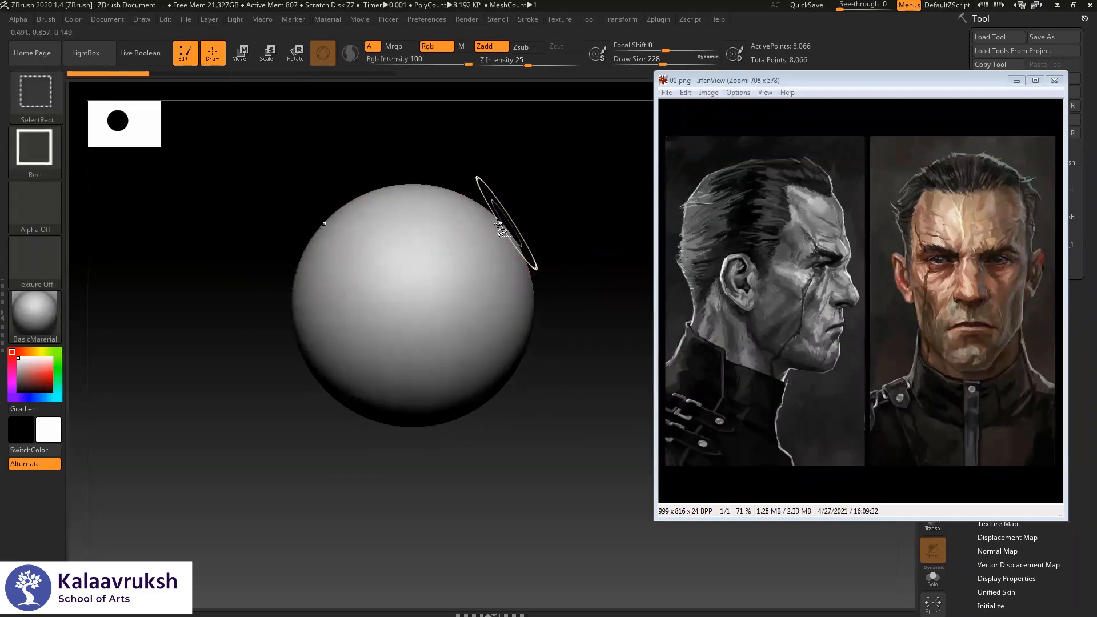
key("ctrl+shift")
left_click_drag(581, 177, 507, 426, "ctrl+alt+shift")
left_click_drag(422, 463, 379, 463, "shift")
mouse_move(353, 393)
left_mouse_down("alt")
mouse_move(306, 360)
mouse_move(362, 376)
left_mouse_up("alt")
left_click(312, 370, "ctrl+shift")
- Set the Draw Size to 299 and switch to the Move brush
left_click_drag(527, 225, 577, 234, "alt")
key("space")
left_click_drag(452, 251, 461, 252)
left_click_drag(537, 221, 545, 221, "alt")
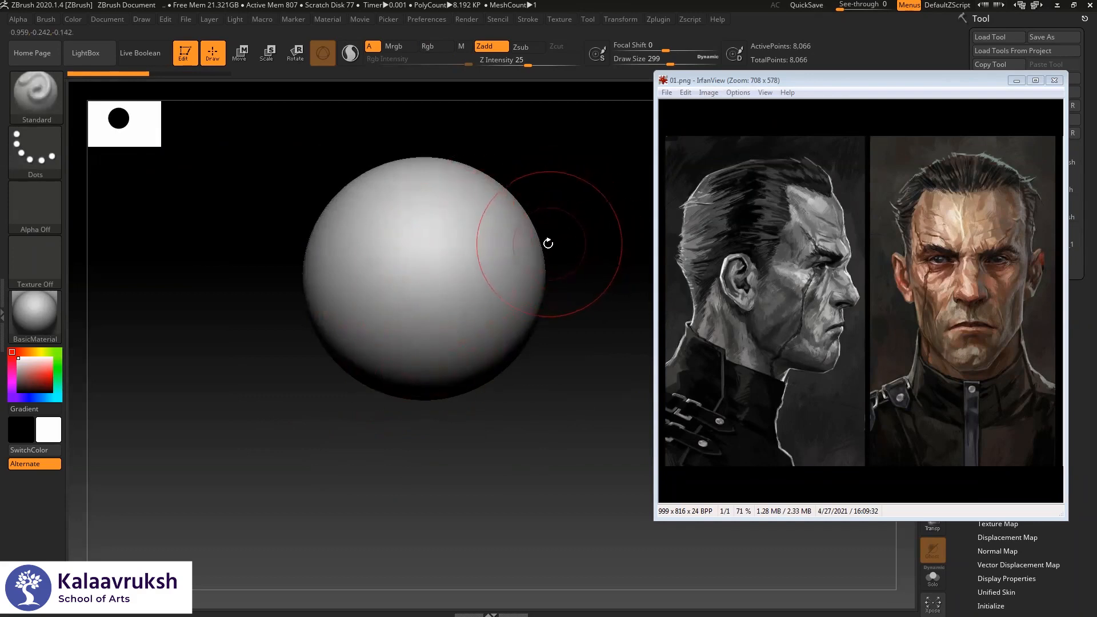
key("b")
key("m")
key("v")
- Push both sides of the sphere inward with the Move brush to narrow it into a head width
mouse_move(534, 257)
left_mouse_down()
mouse_move(519, 305)
mouse_move(523, 265)
mouse_move(578, 173)
mouse_move(506, 297)
mouse_move(536, 286)
mouse_move(522, 273)
left_mouse_up()
left_click_drag(536, 314, 494, 255)
key("shift")
left_click_drag(587, 204, 583, 215, "shift")
left_click_drag(519, 261, 521, 302, "shift")
left_click_drag(556, 269, 606, 269, "shift")
- Set the Smooth brush's Z Intensity to 6 and smooth the flattened side of the sphere
left_click_drag(627, 169, 556, 159, "alt")
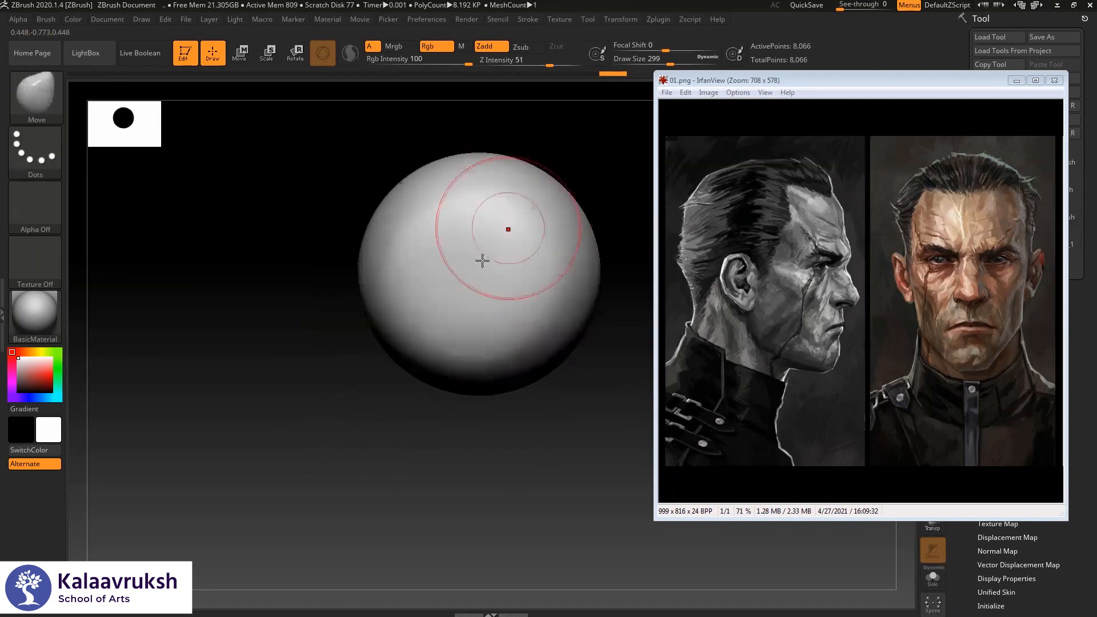
left_click_drag(485, 263, 526, 310, "shift")
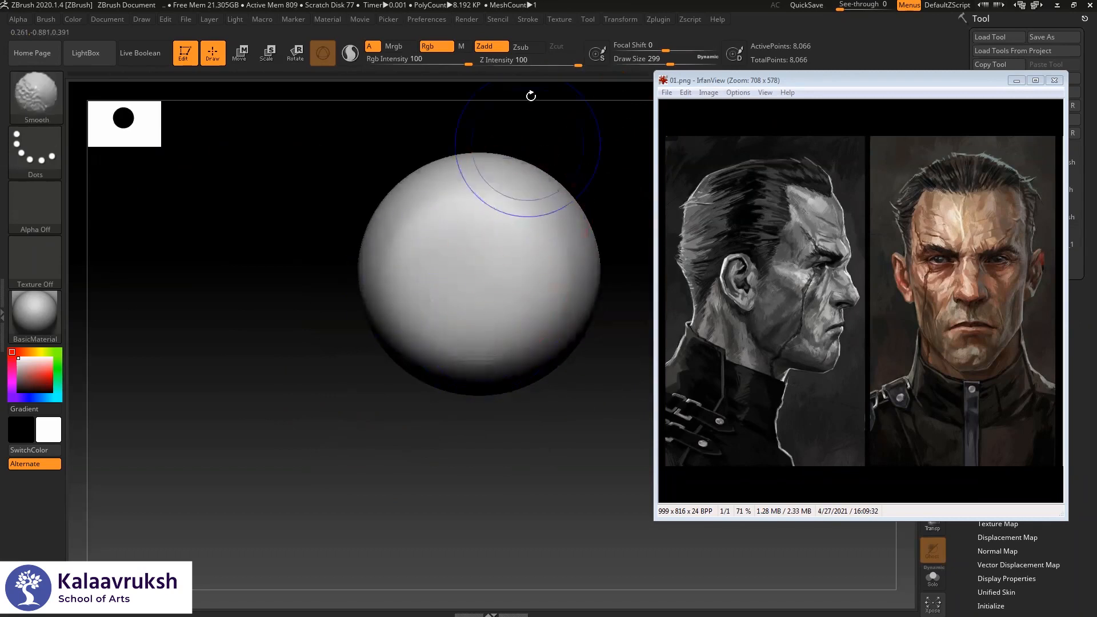
left_click(523, 62, "shift")
type("6")
key("Return")
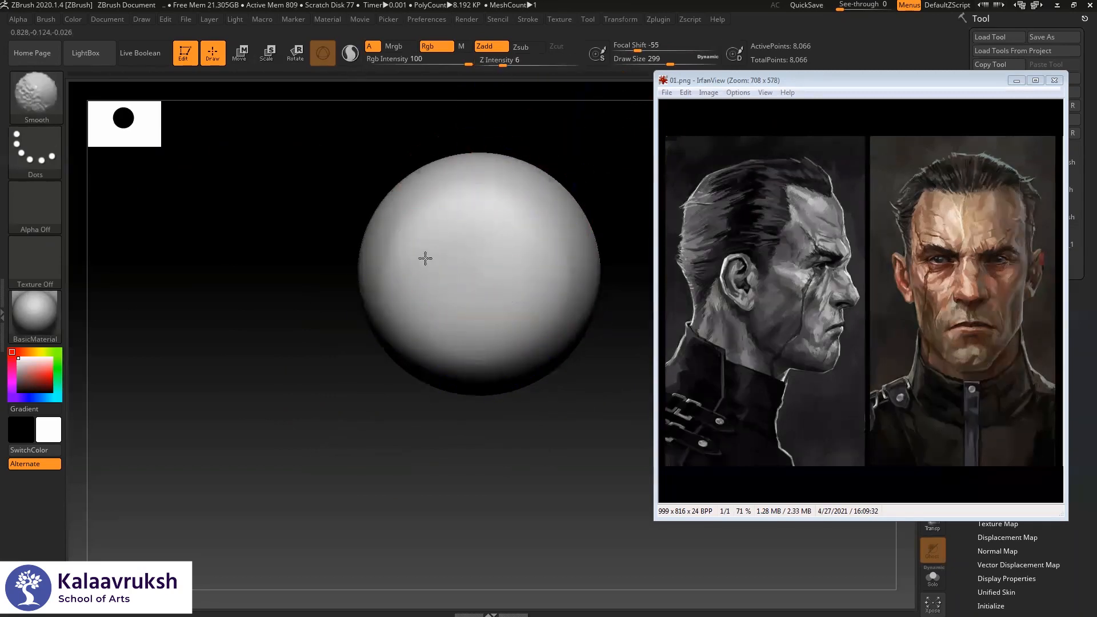
left_click_drag(353, 300, 378, 289, "shift")
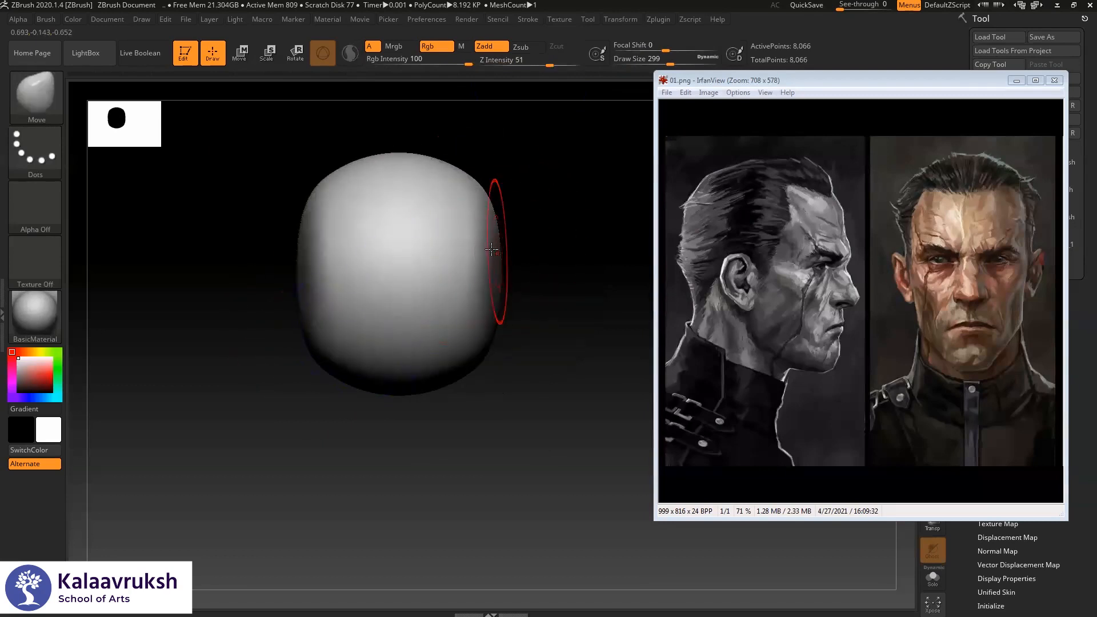
- Try reshaping the flattened sides further with the Move brush and undo those strokes
left_click_drag(518, 236, 487, 235)
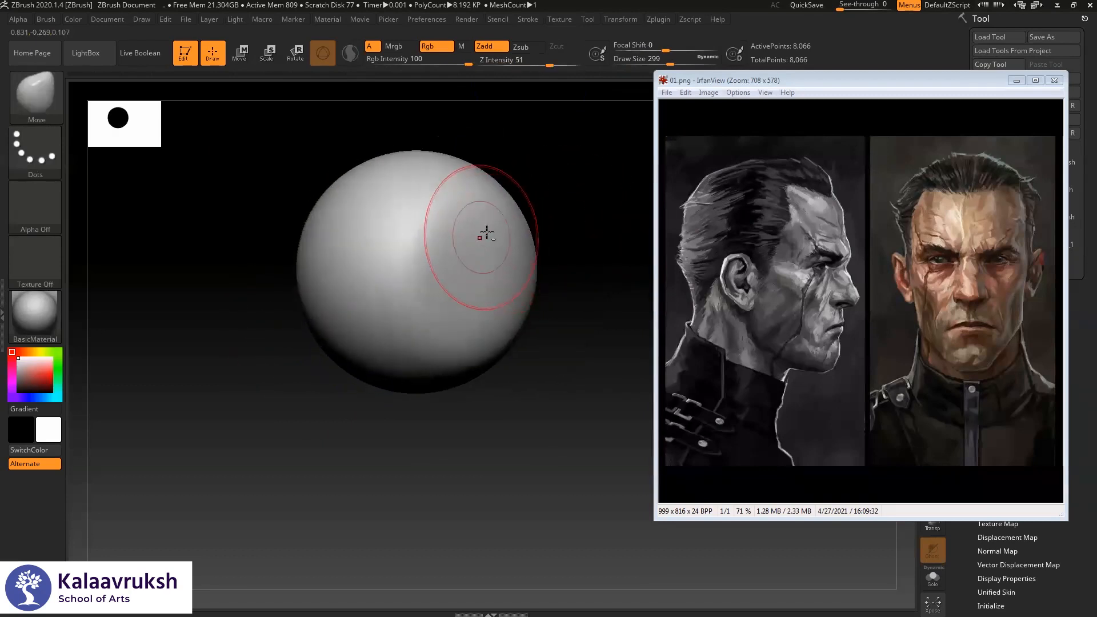
left_click_drag(418, 270, 437, 266)
key("ctrl+z")
mouse_move(516, 210)
left_mouse_down("shift")
mouse_move(456, 253)
mouse_move(461, 274)
mouse_move(522, 218)
mouse_move(574, 194)
left_mouse_up("shift")
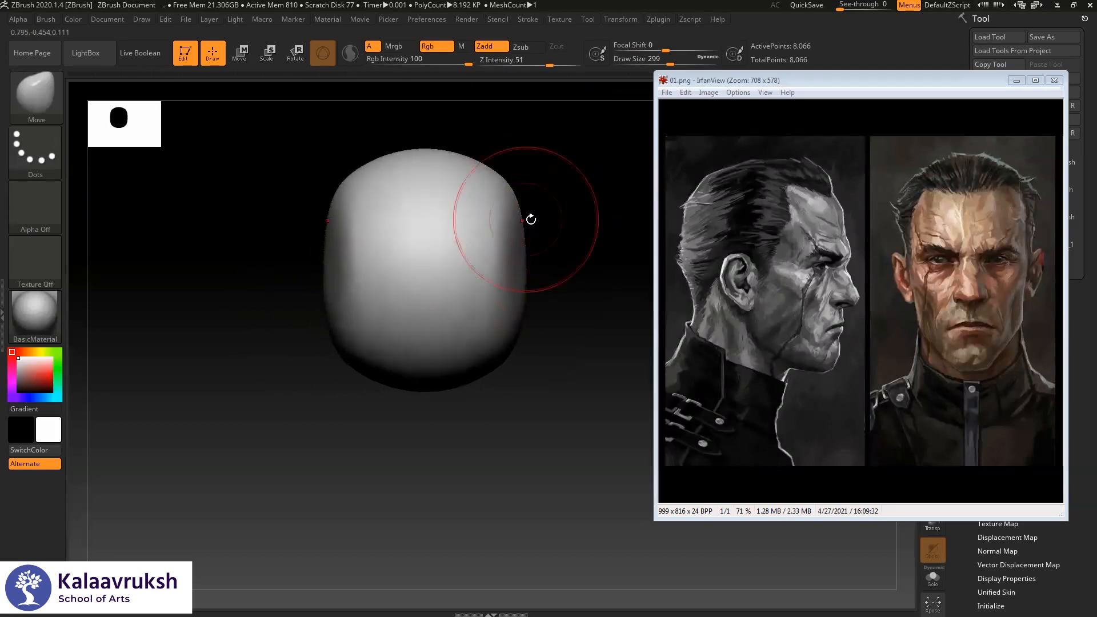
left_click_drag(566, 272, 578, 236, "alt")
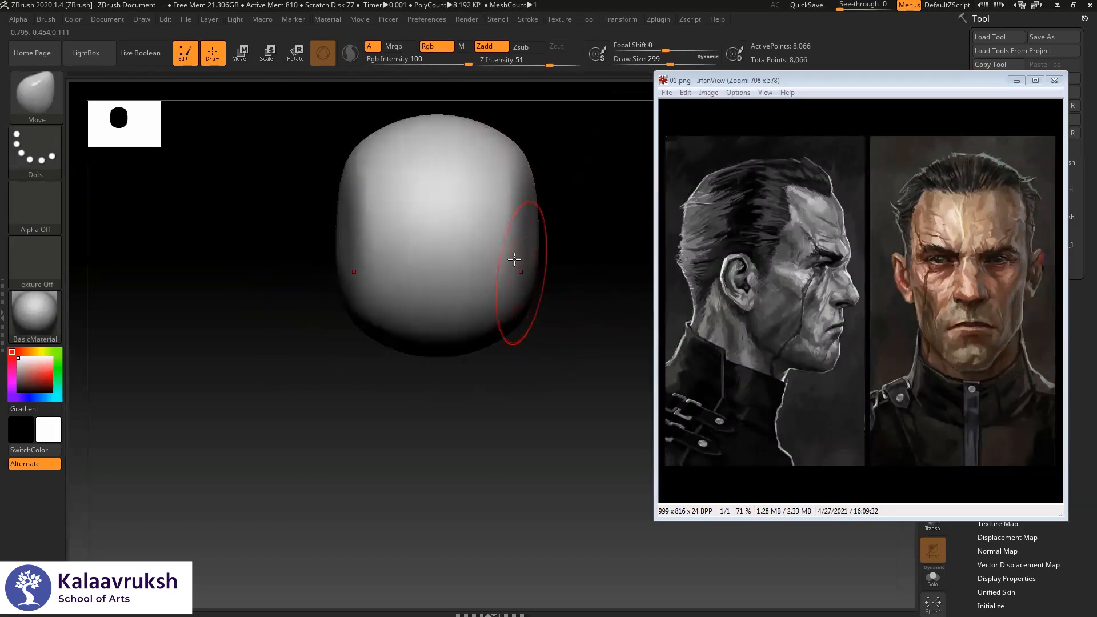
mouse_move(509, 224)
left_mouse_down()
mouse_move(477, 227)
mouse_move(549, 230)
mouse_move(484, 236)
left_mouse_up()
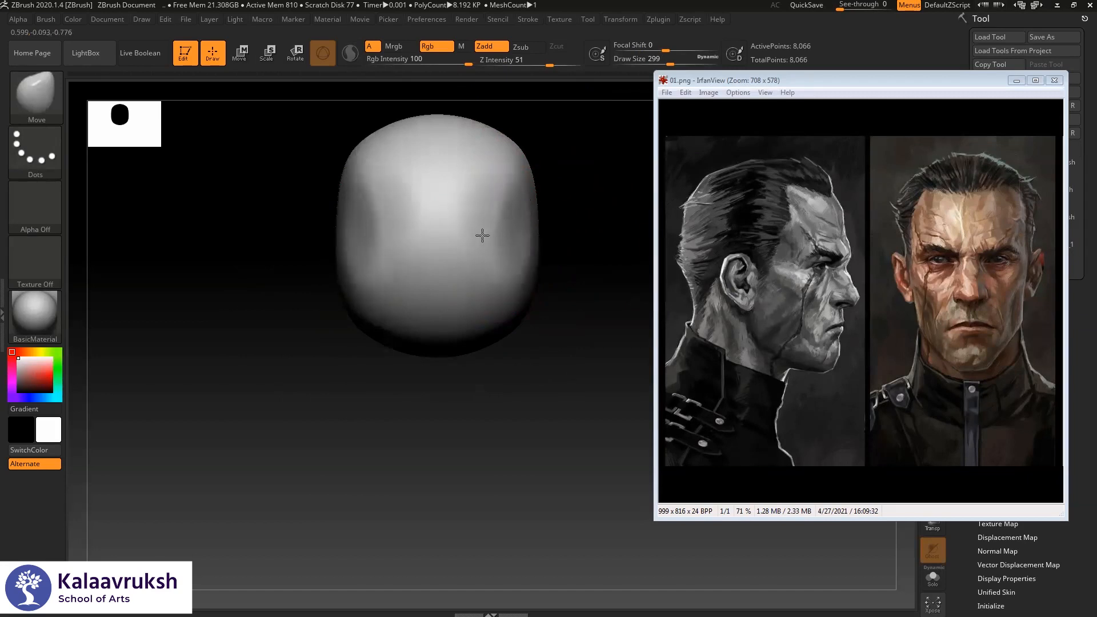
key("ctrl+z")
left_click_drag(612, 216, 526, 211, "shift")
left_click_drag(387, 279, 315, 290, "alt")
left_click_drag(315, 290, 417, 301, "shift")
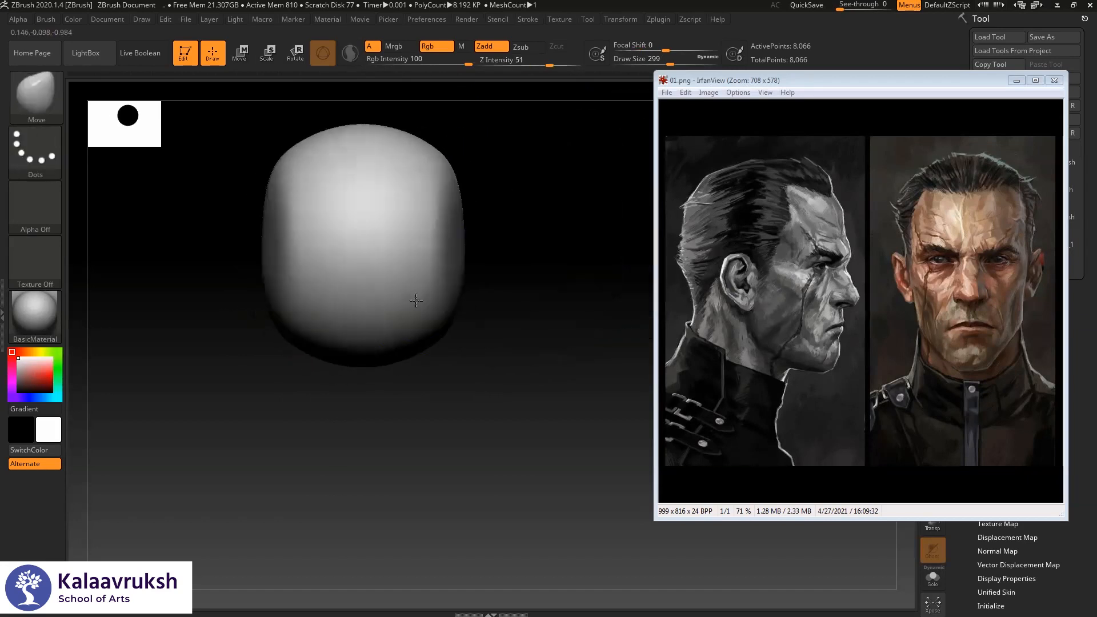
- Launch Epic Pen and draw a yellow circle over the cranium of the front-view face in the reference image
left_click_drag(500, 217, 573, 236, "alt")
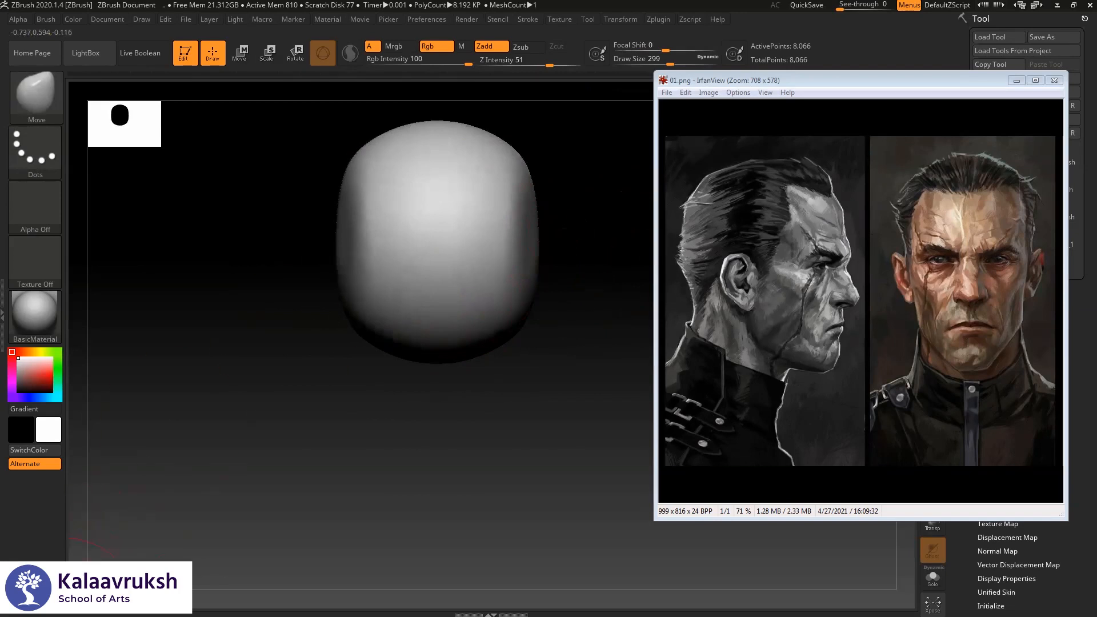
key("super")
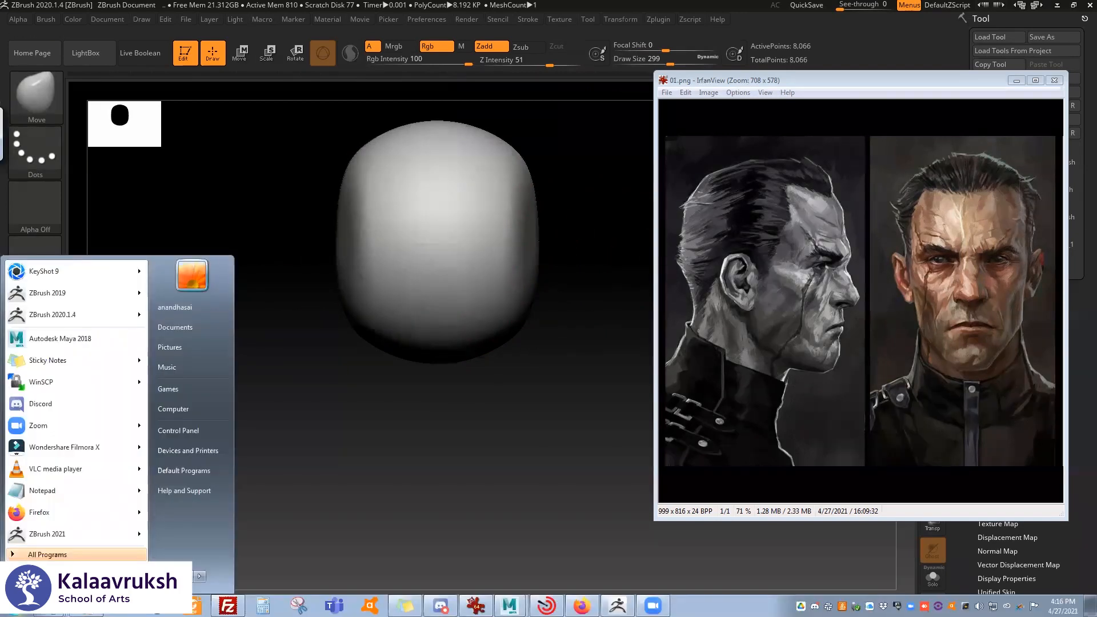
type("epic")
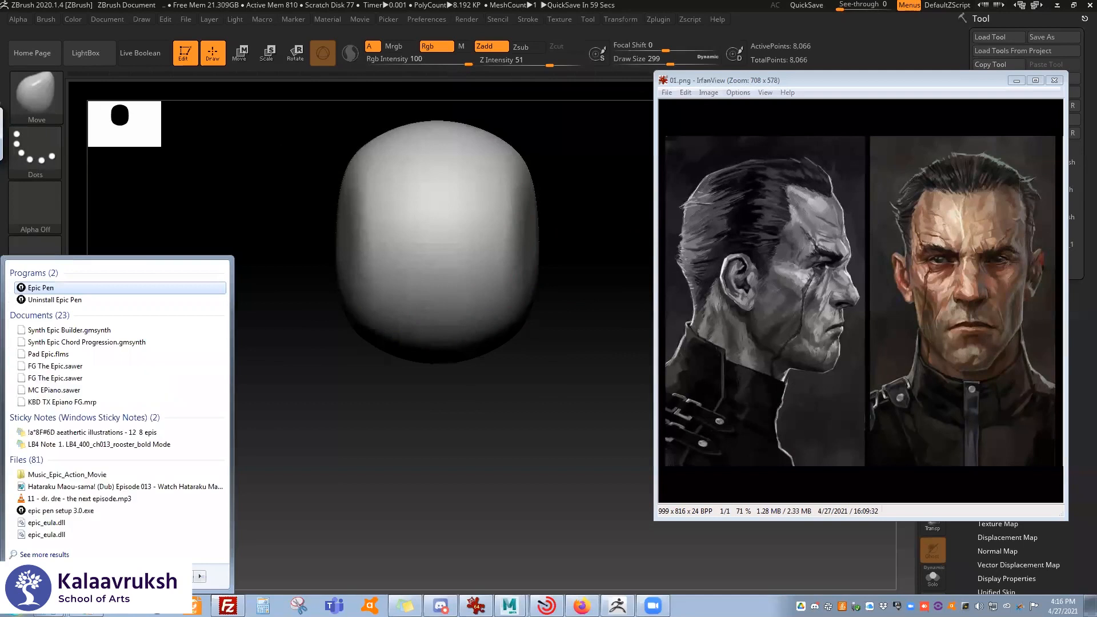
key("Return")
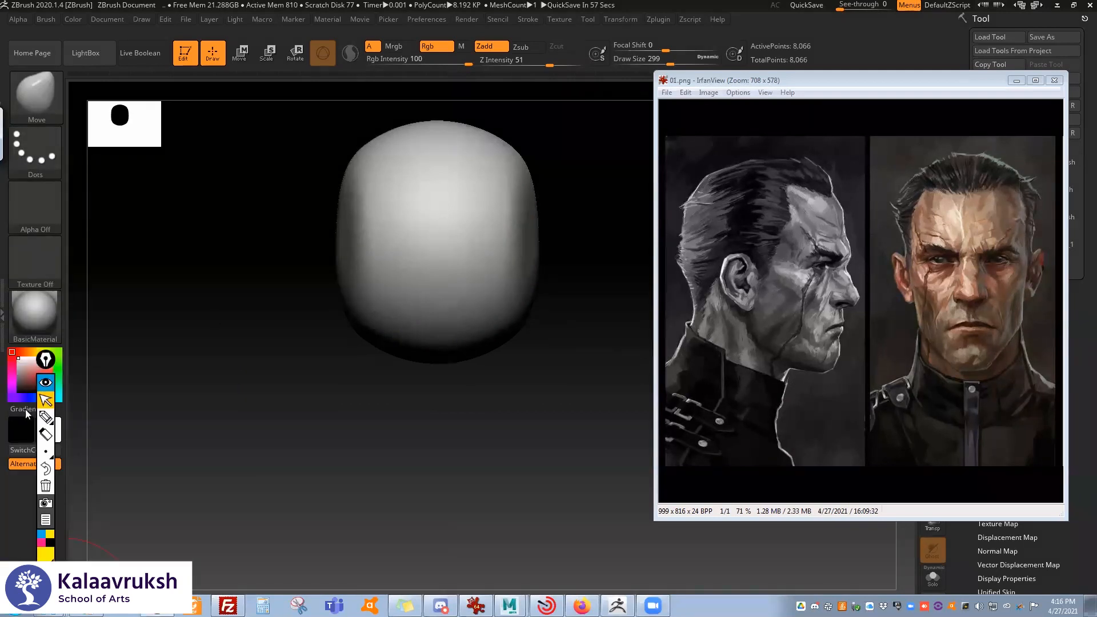
left_click(46, 419)
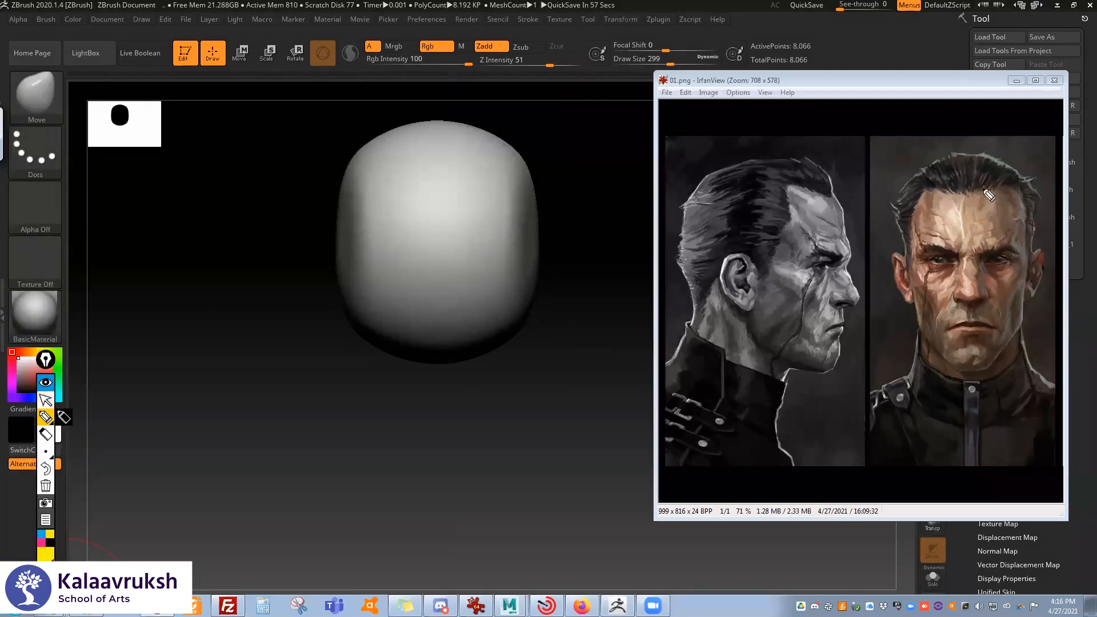
left_click_drag(909, 205, 1001, 177)
mouse_move(940, 316)
left_mouse_down()
mouse_move(948, 183)
mouse_move(994, 180)
mouse_move(1029, 200)
mouse_move(1046, 236)
mouse_move(1033, 304)
left_mouse_up()
mouse_move(957, 316)
left_mouse_down()
mouse_move(929, 311)
mouse_move(998, 301)
mouse_move(1002, 320)
left_mouse_up()
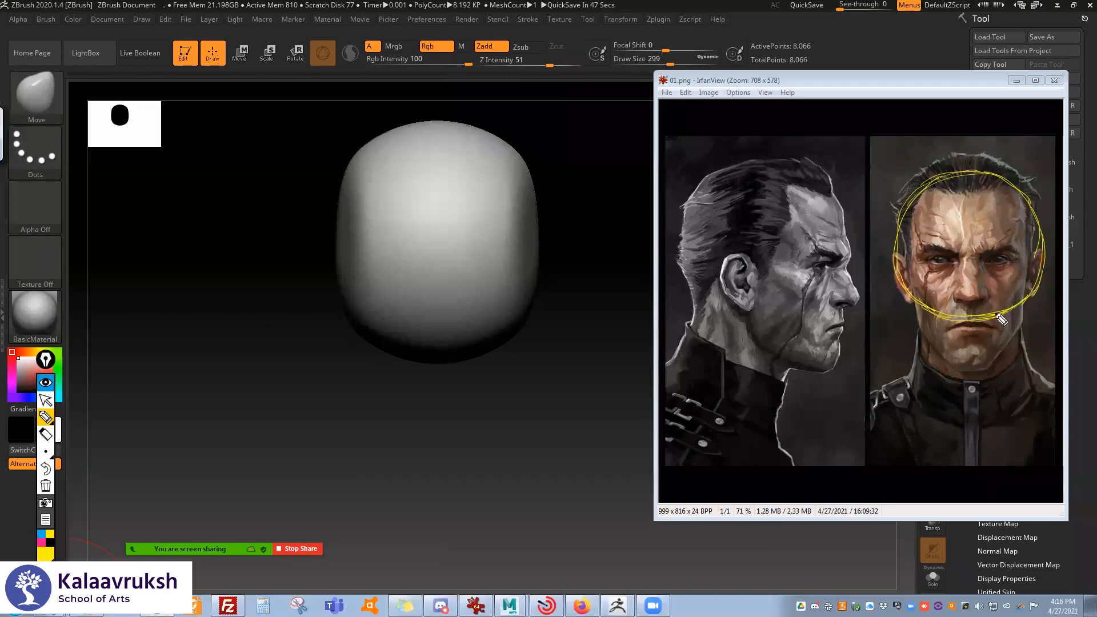
- Draw vertical lines along both sides of the front-view head and erase the parts of the circle outside them
left_click_drag(916, 201, 919, 303)
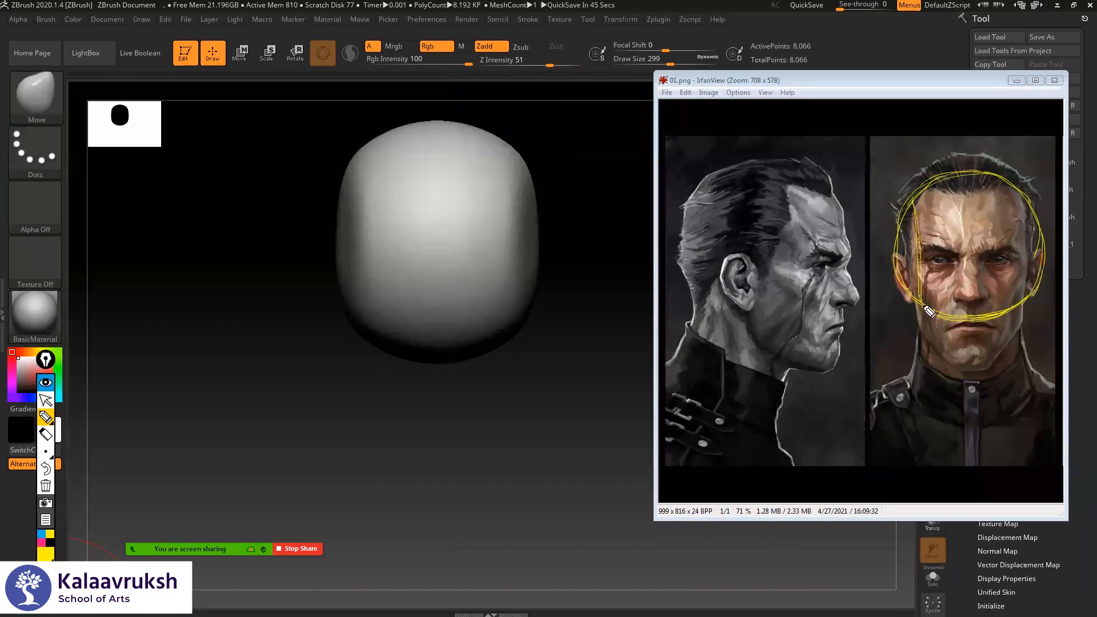
left_click_drag(1021, 194, 1020, 302)
left_click_drag(1023, 210, 1021, 314)
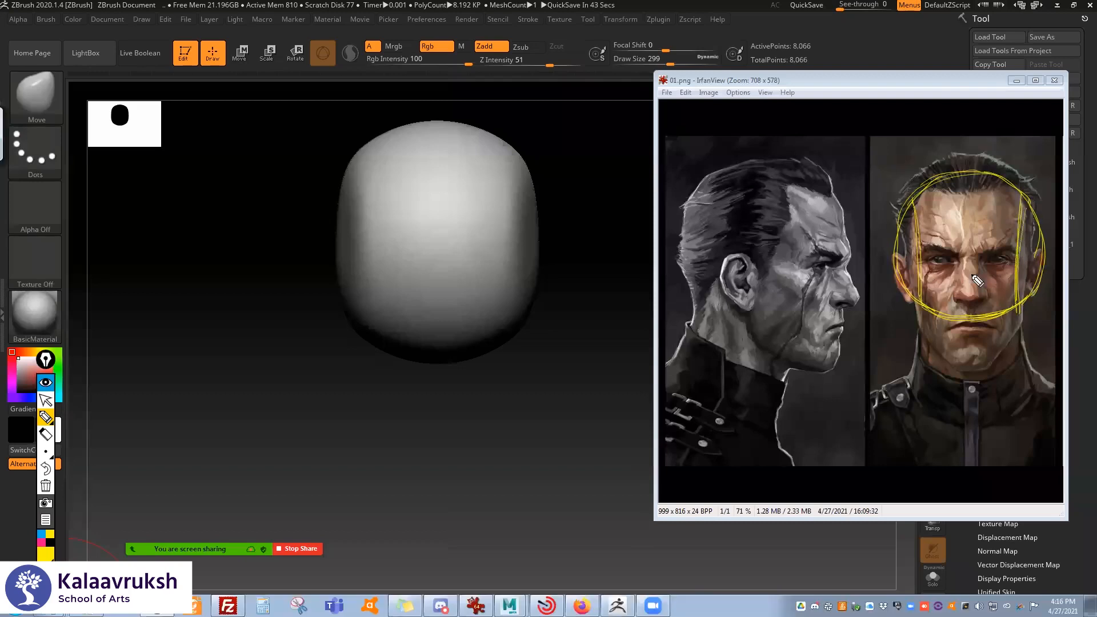
left_click_drag(917, 198, 918, 320)
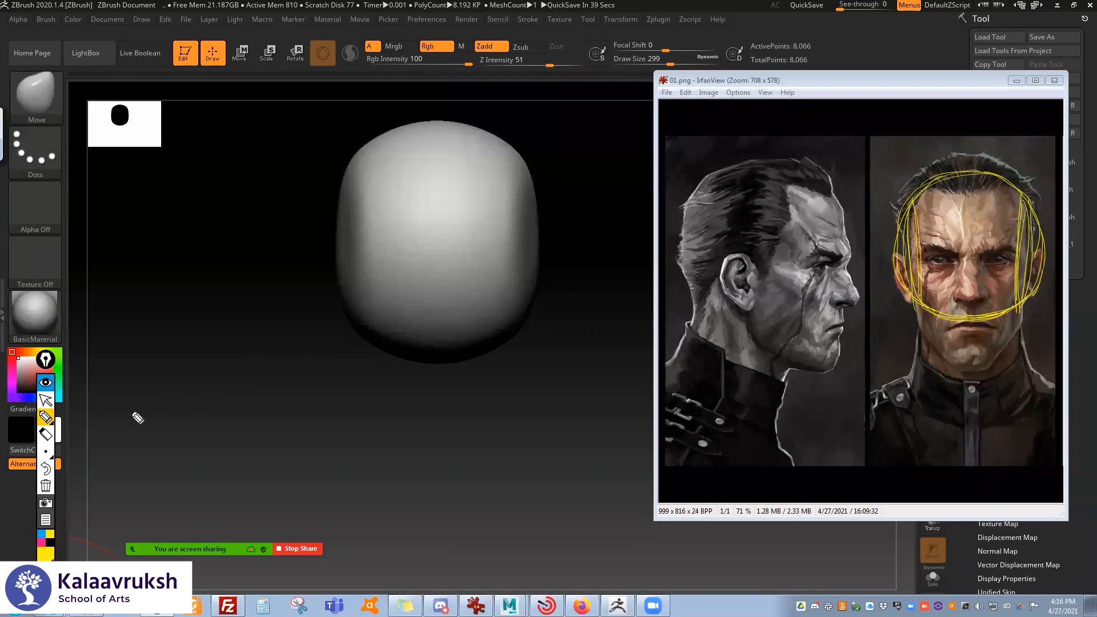
left_click(46, 435)
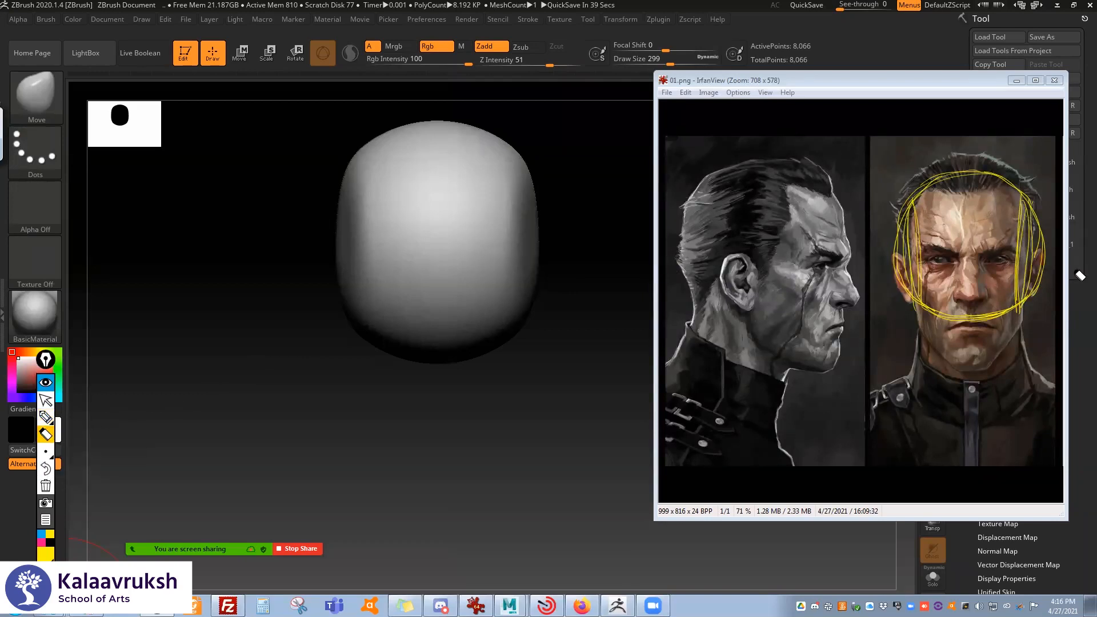
left_click_drag(1046, 263, 1046, 228)
left_click_drag(897, 256, 894, 270)
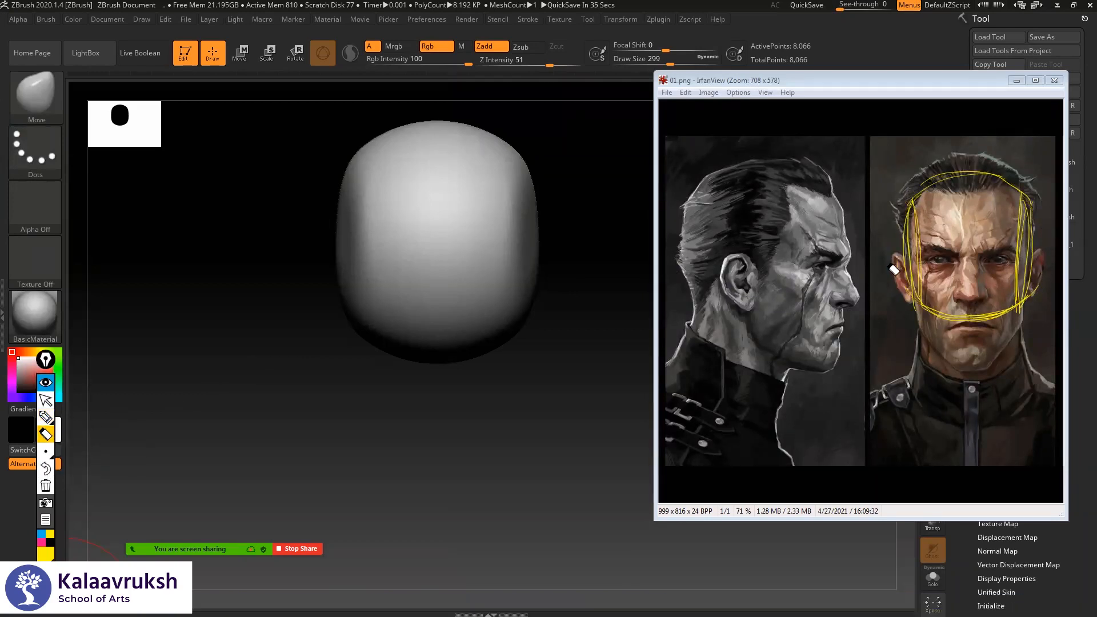
- Draw a vertical centre line and the jaw outline down to the chin on the front-view face
left_click(45, 418)
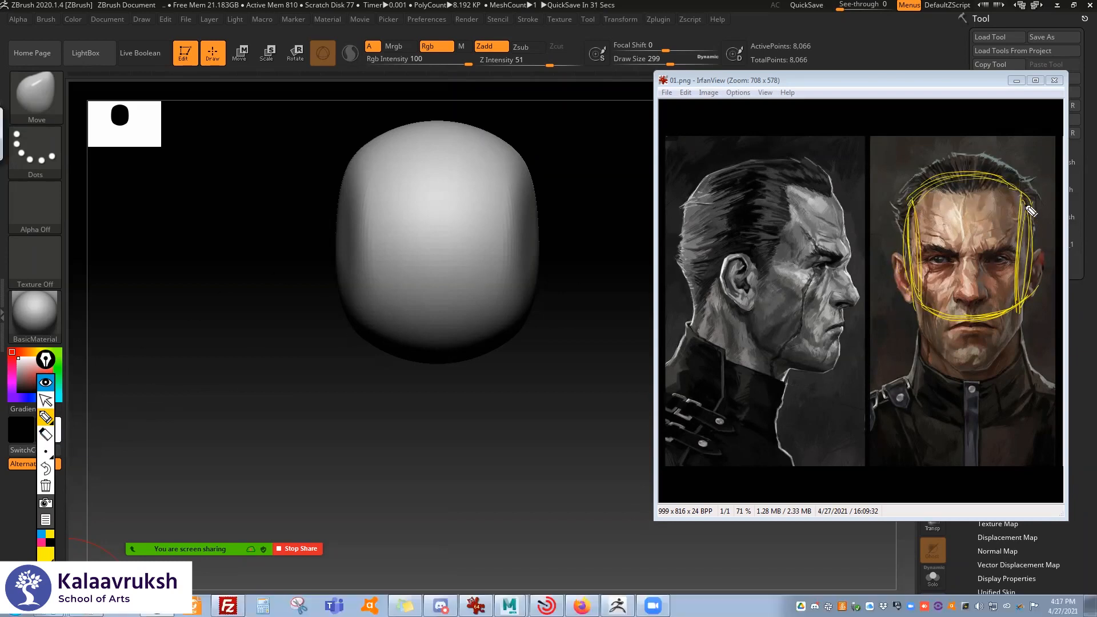
left_click_drag(972, 201, 971, 375)
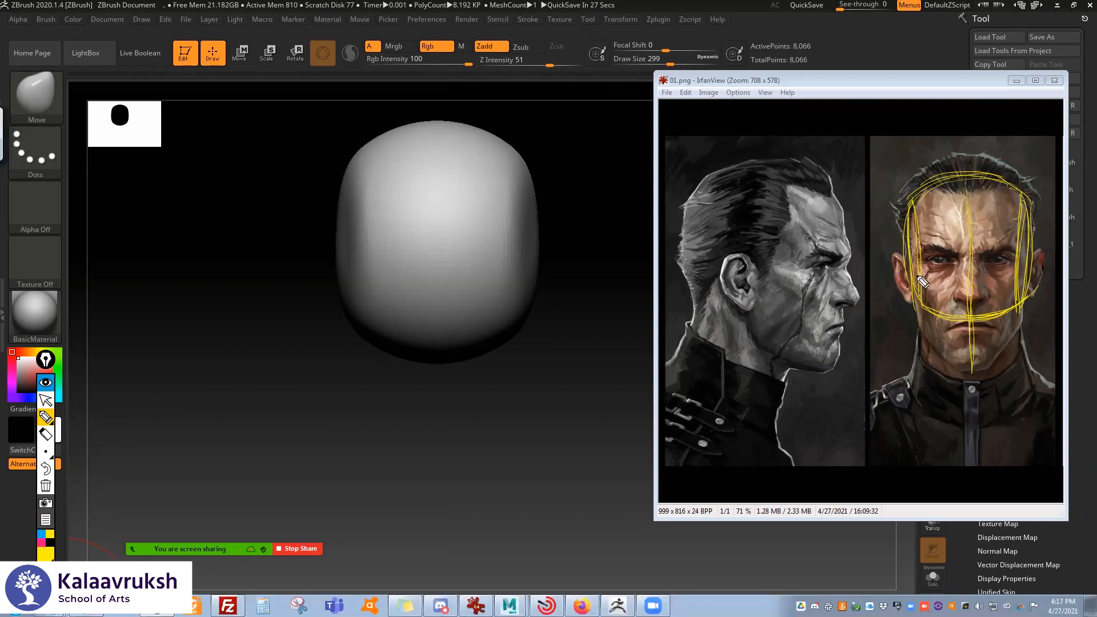
mouse_move(927, 321)
left_mouse_down()
mouse_move(930, 346)
mouse_move(982, 370)
mouse_move(997, 371)
mouse_move(1023, 332)
left_mouse_up()
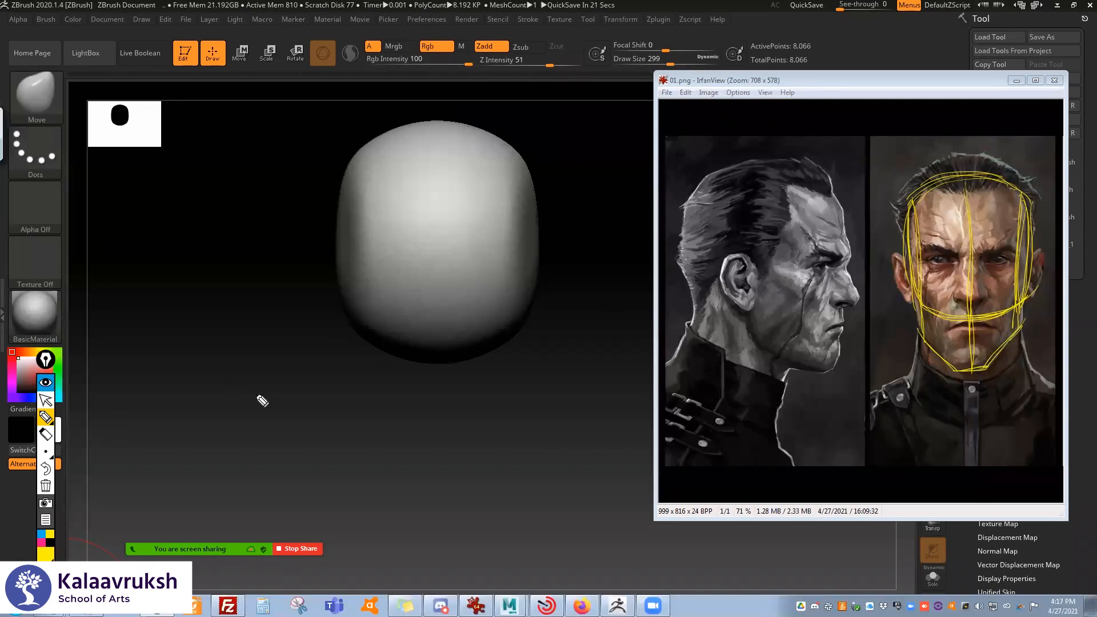
- Draw a large cranium circle and a smaller inner side-plane circle over the profile head in the reference
mouse_move(696, 279)
left_mouse_down()
mouse_move(700, 206)
mouse_move(777, 174)
mouse_move(822, 189)
mouse_move(844, 226)
mouse_move(847, 297)
mouse_move(782, 326)
left_mouse_up()
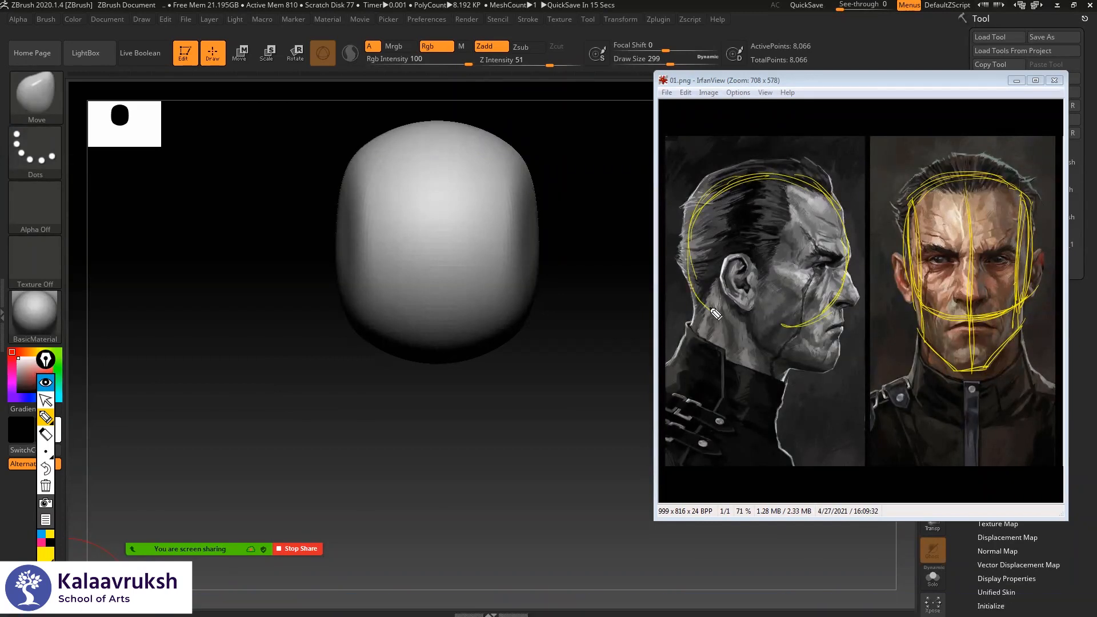
left_click_drag(692, 229, 784, 327)
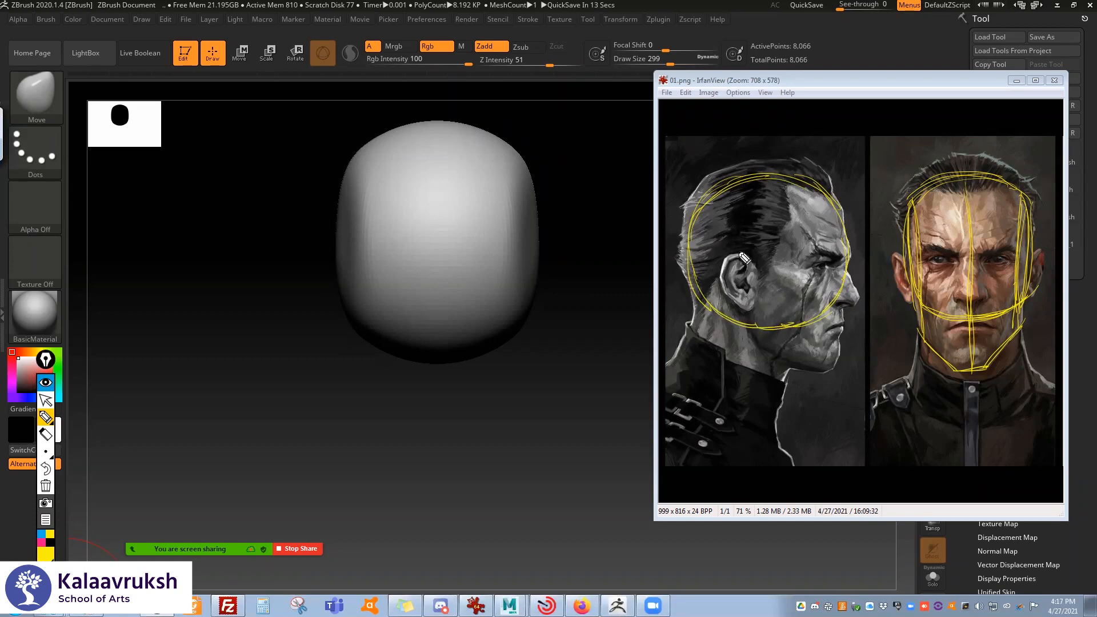
mouse_move(799, 315)
left_mouse_down()
mouse_move(822, 251)
mouse_move(746, 206)
mouse_move(712, 251)
mouse_move(750, 307)
mouse_move(801, 303)
left_mouse_up()
mouse_move(715, 274)
left_mouse_down()
mouse_move(737, 302)
mouse_move(815, 298)
left_mouse_up()
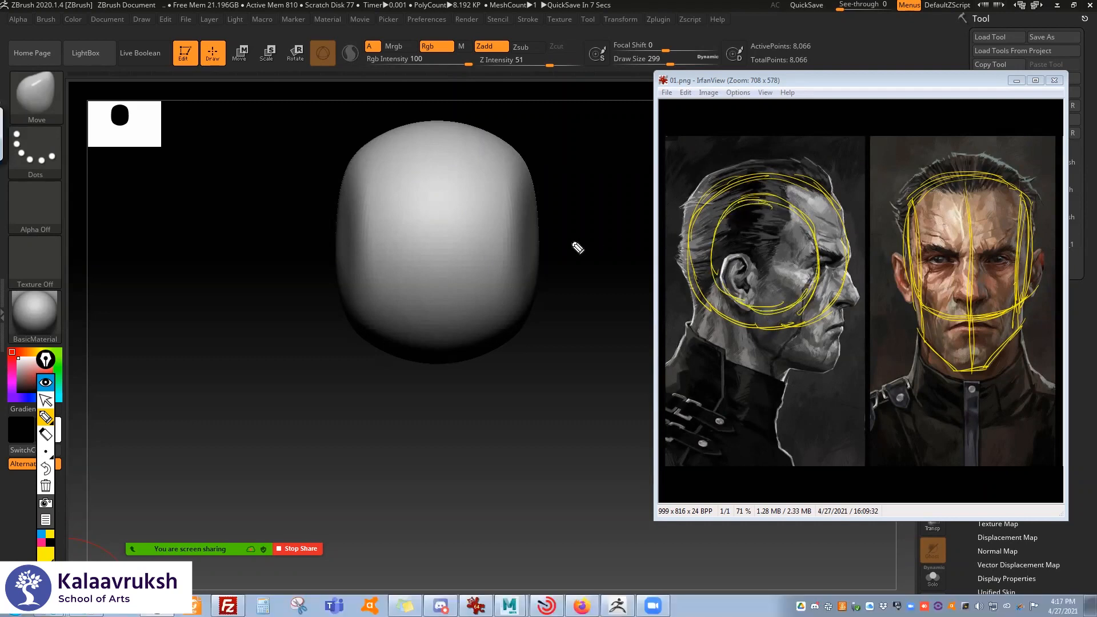
- Turn the model to its side view and draw a circle marking the flattened side plane on it
left_click(46, 401)
mouse_move(257, 301)
left_mouse_down()
mouse_move(272, 314)
mouse_move(300, 211)
mouse_move(443, 174)
mouse_move(490, 241)
mouse_move(460, 303)
left_mouse_up()
left_click(46, 418)
mouse_move(349, 211)
left_mouse_down()
mouse_move(341, 289)
mouse_move(412, 328)
mouse_move(434, 324)
left_mouse_up()
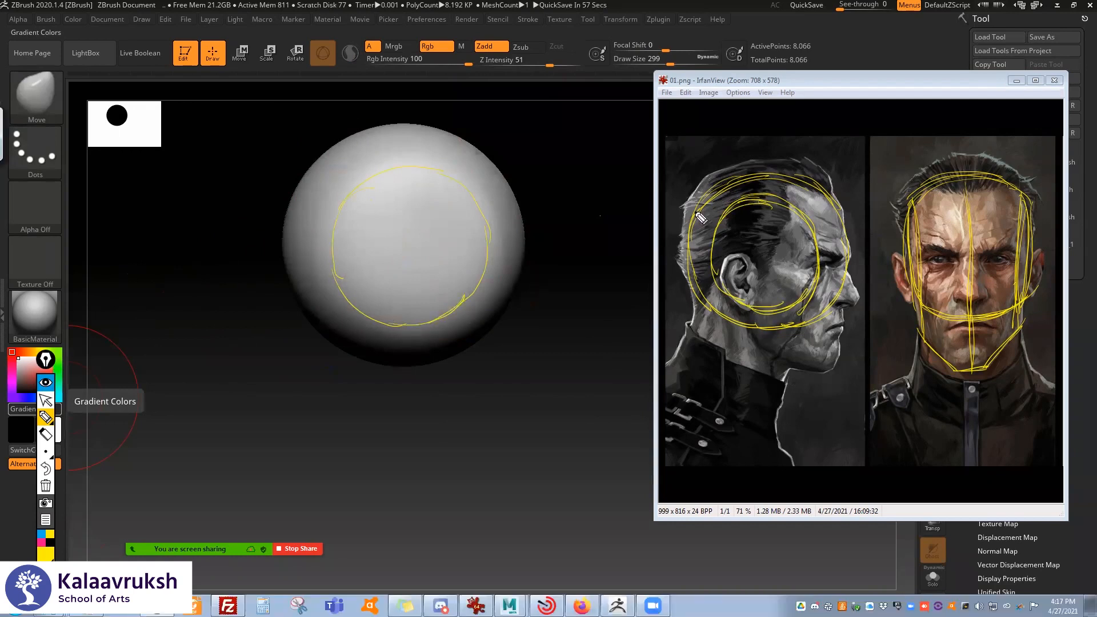
- Draw the face, jaw and neck guide lines on the profile head and the neckline on the front view
left_click_drag(854, 289, 842, 370)
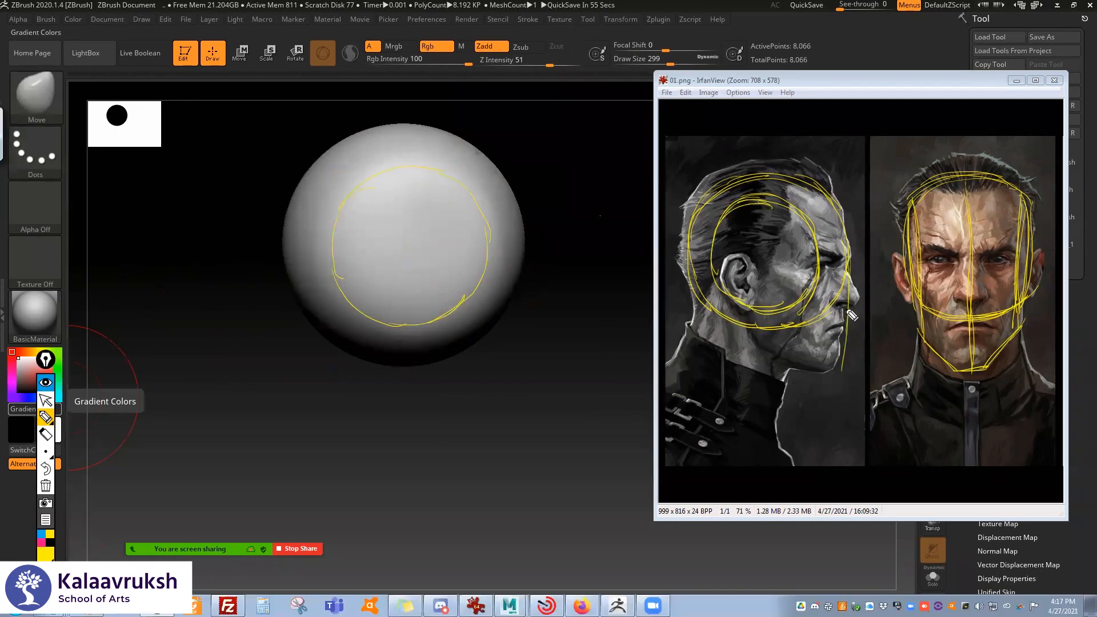
left_click_drag(750, 252, 766, 339)
mouse_move(839, 371)
left_mouse_down()
mouse_move(766, 343)
mouse_move(776, 404)
left_mouse_up()
left_click_drag(668, 368, 775, 427)
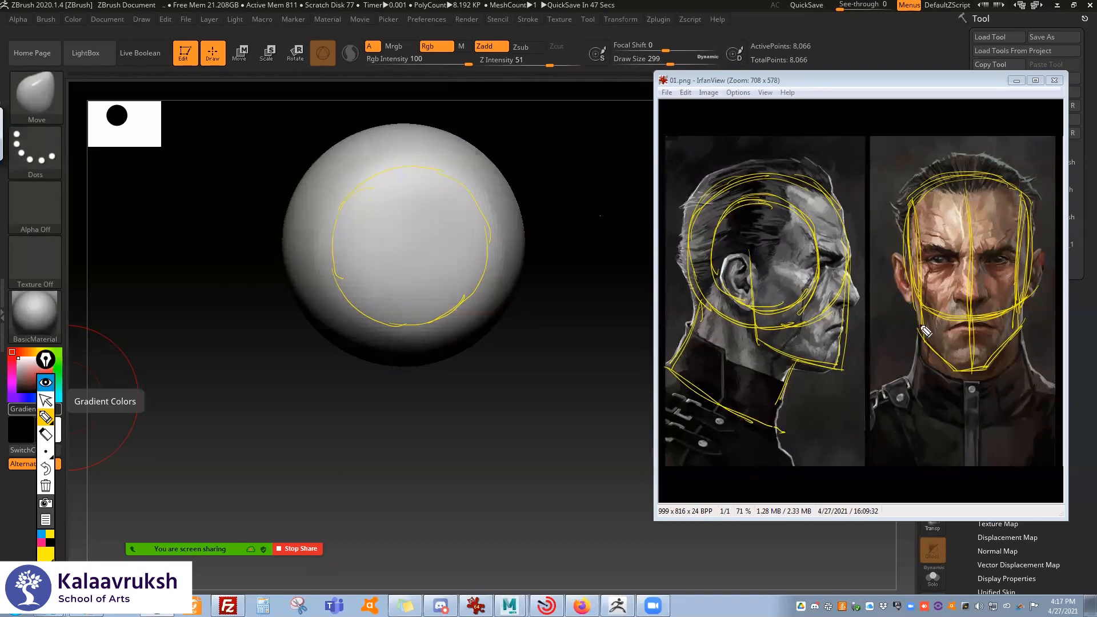
mouse_move(1038, 378)
left_mouse_down()
mouse_move(918, 378)
mouse_move(1044, 376)
left_mouse_up()
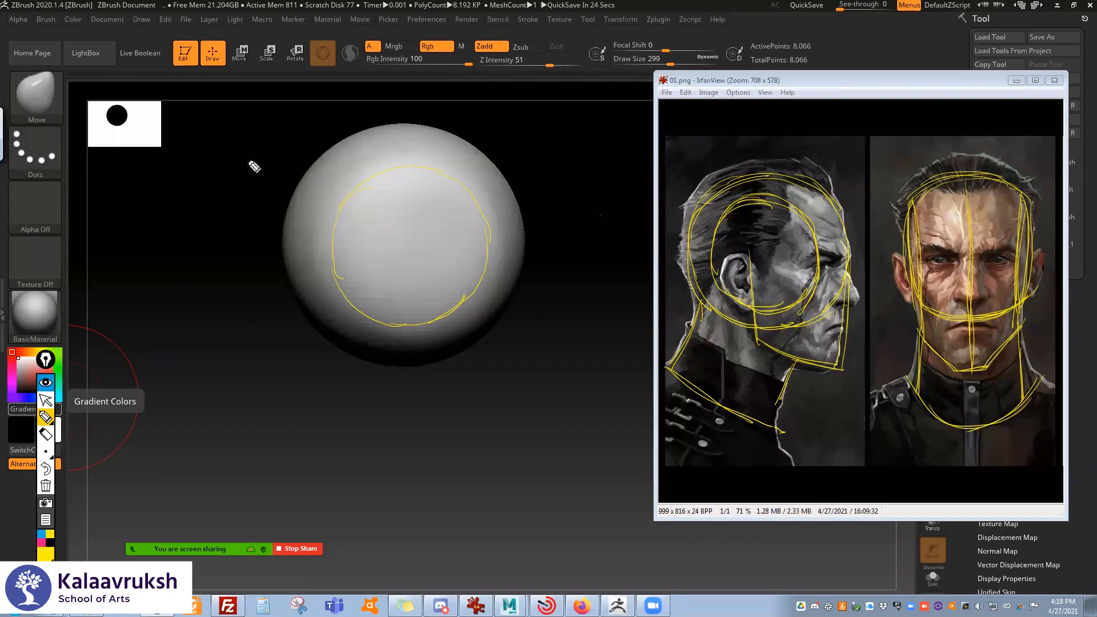
- Sketch a small profile head beside the model, with cranium circles, guide lines, jaw, neck, facial features and hair
mouse_move(143, 183)
left_mouse_down()
mouse_move(150, 169)
mouse_move(140, 228)
mouse_move(173, 203)
mouse_move(143, 210)
mouse_move(163, 185)
mouse_move(169, 219)
mouse_move(222, 190)
left_mouse_up()
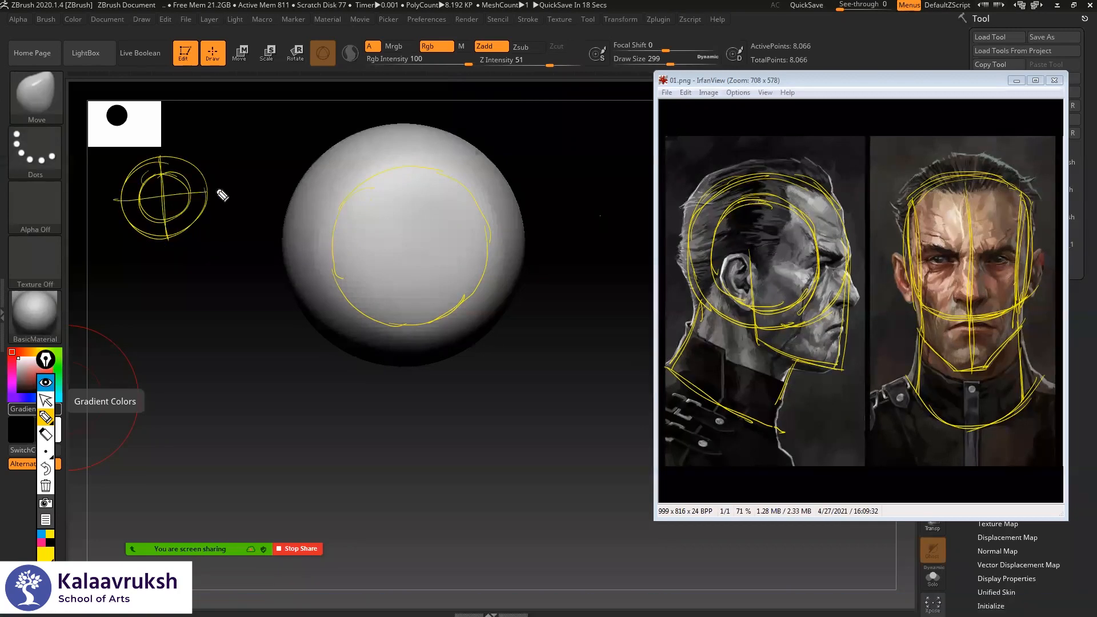
mouse_move(119, 198)
left_mouse_down()
mouse_move(129, 268)
mouse_move(171, 237)
mouse_move(165, 298)
left_mouse_up()
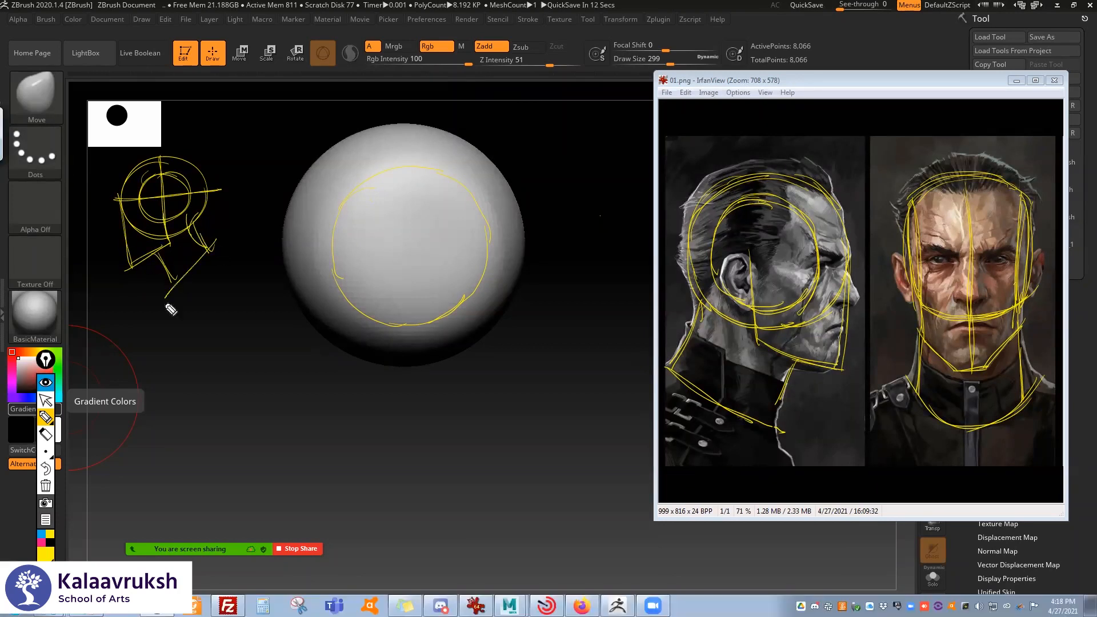
left_click_drag(210, 249, 236, 296)
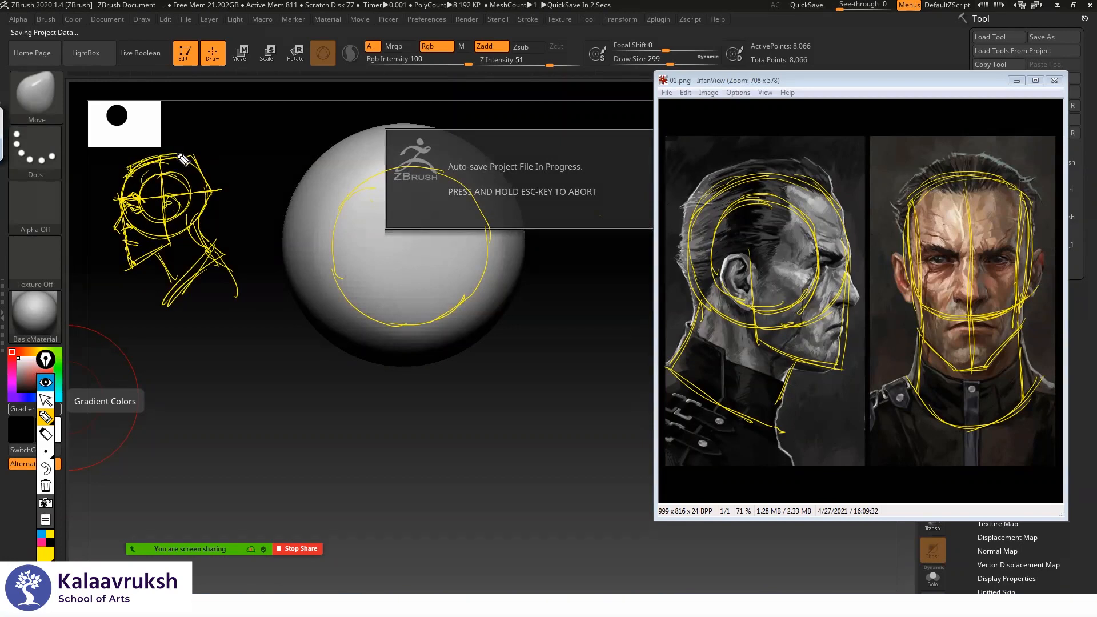
left_click_drag(171, 173, 187, 221)
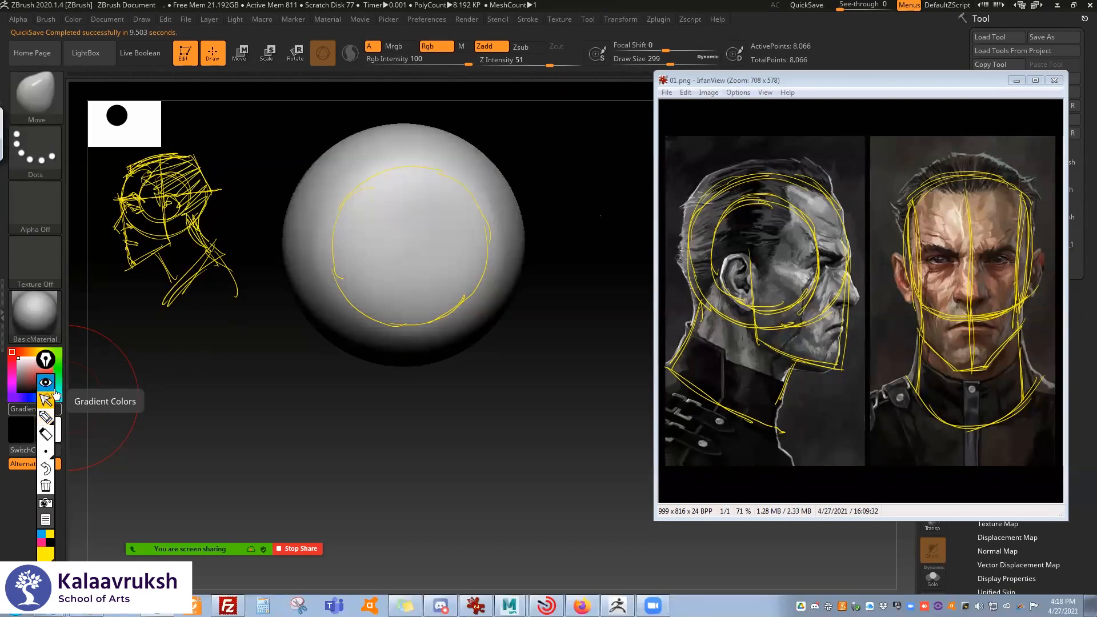
- Erase the circle drawn over the model and return Epic Pen to cursor mode
left_click(45, 435)
mouse_move(336, 302)
left_mouse_down()
mouse_move(434, 179)
mouse_move(369, 309)
left_mouse_up()
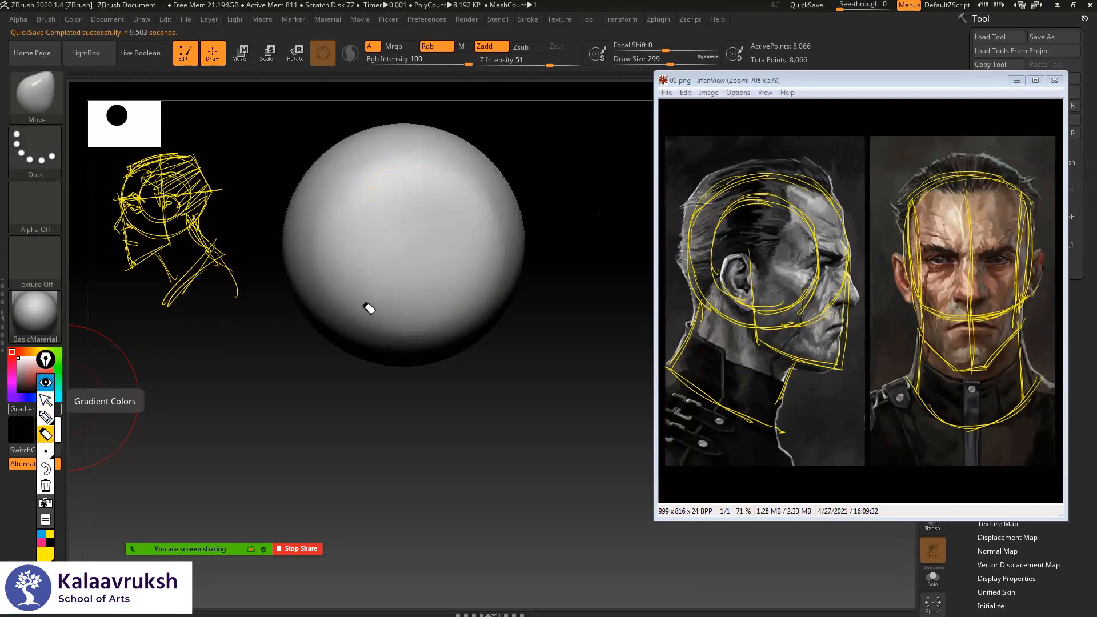
left_click(50, 397)
- Pull the lower front of the head down into a chin and jaw with the Move brush, using Draw Size 344
mouse_move(597, 269)
left_mouse_down()
mouse_move(537, 273)
mouse_move(542, 259)
mouse_move(614, 258)
left_mouse_up()
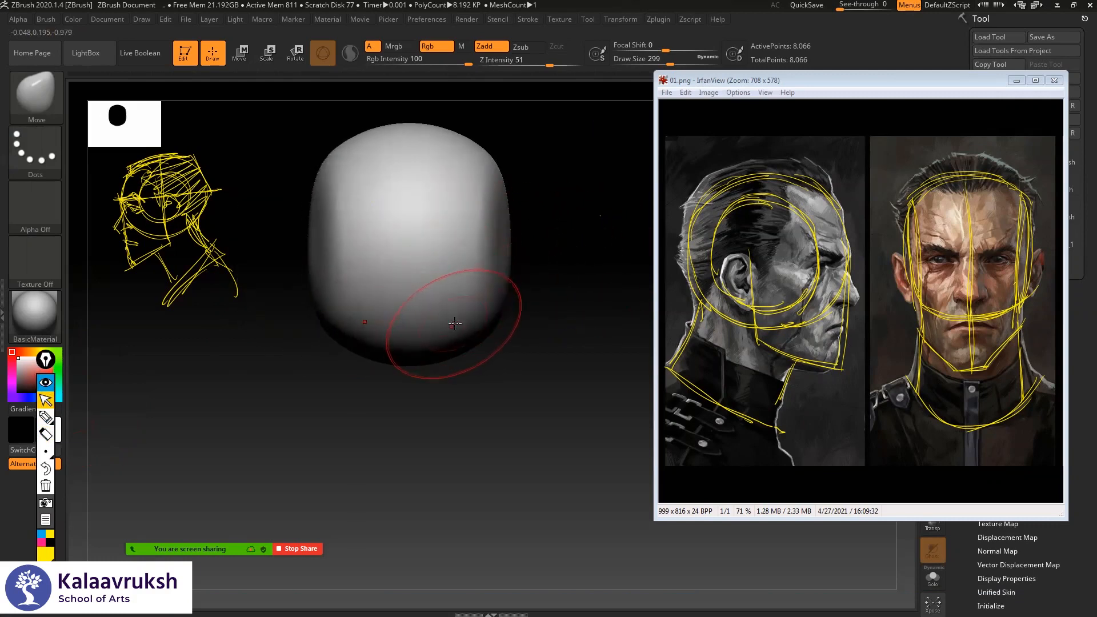
mouse_move(447, 324)
left_mouse_down()
mouse_move(455, 441)
mouse_move(423, 412)
mouse_move(429, 438)
mouse_move(461, 412)
left_mouse_up()
left_click_drag(510, 350, 589, 321)
key("space")
left_click_drag(502, 298, 518, 304)
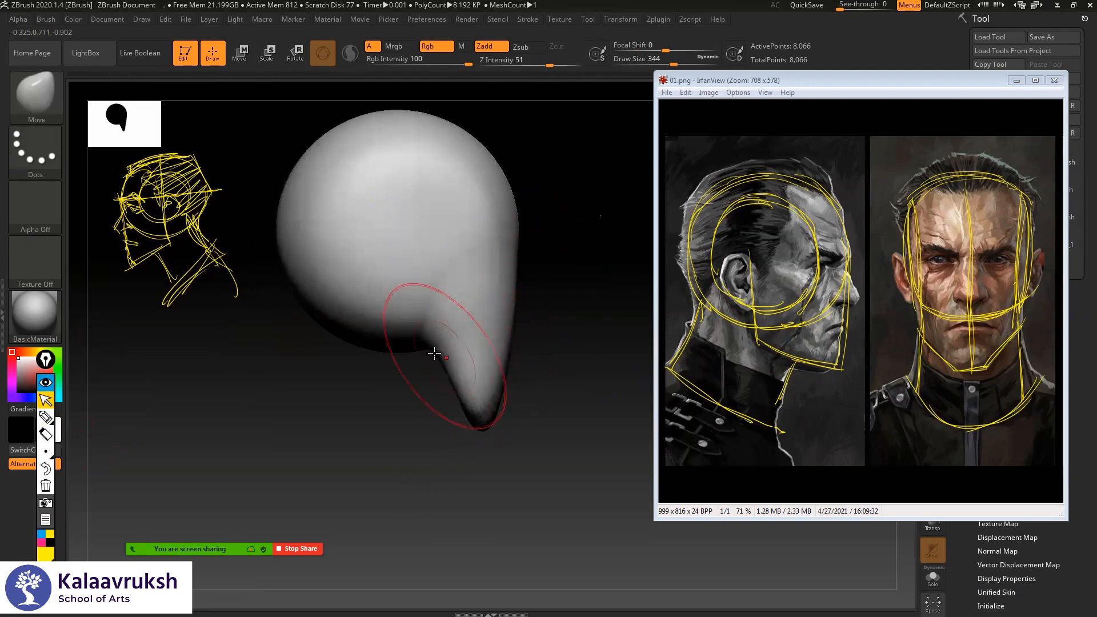
mouse_move(424, 357)
left_mouse_down()
mouse_move(402, 391)
mouse_move(446, 407)
left_mouse_up()
mouse_move(403, 375)
left_mouse_down()
mouse_move(402, 389)
mouse_move(441, 399)
left_mouse_up()
- Set the Smooth brush's Z Intensity to 17 and smooth the jaw's sides and underside
left_click(518, 61, "shift")
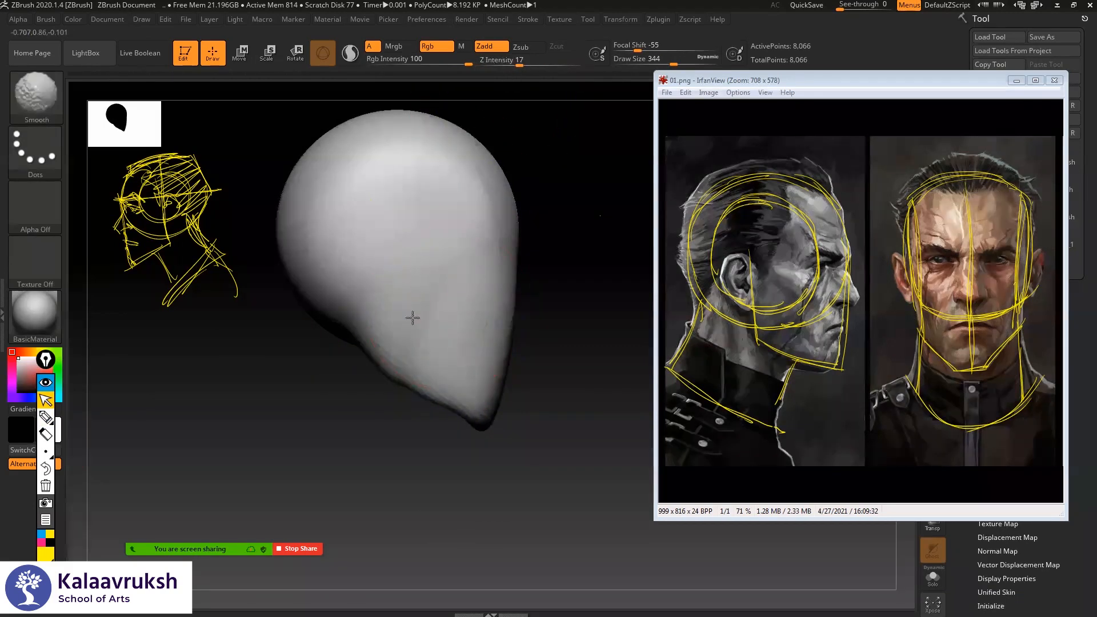
mouse_move(575, 299)
left_mouse_down("shift")
mouse_move(477, 348)
mouse_move(546, 200)
mouse_move(583, 240)
left_mouse_up("shift")
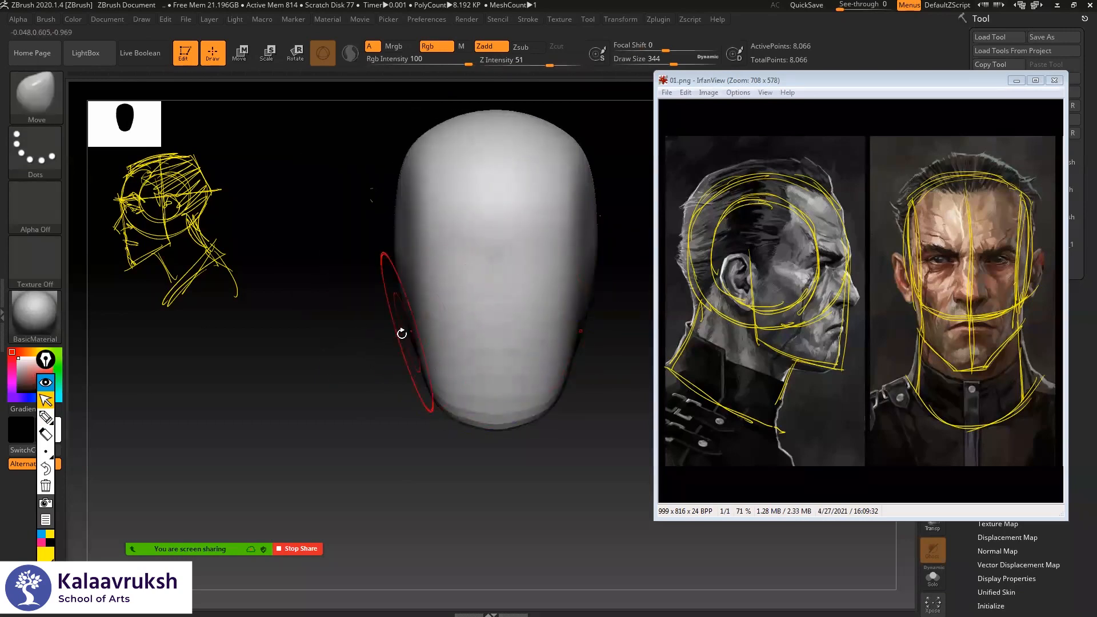
left_click_drag(402, 333, 349, 327, "alt")
left_click_drag(426, 343, 449, 347, "shift")
mouse_move(563, 330)
left_mouse_down()
mouse_move(331, 400)
mouse_move(489, 343)
left_mouse_up()
left_click_drag(443, 437, 539, 390)
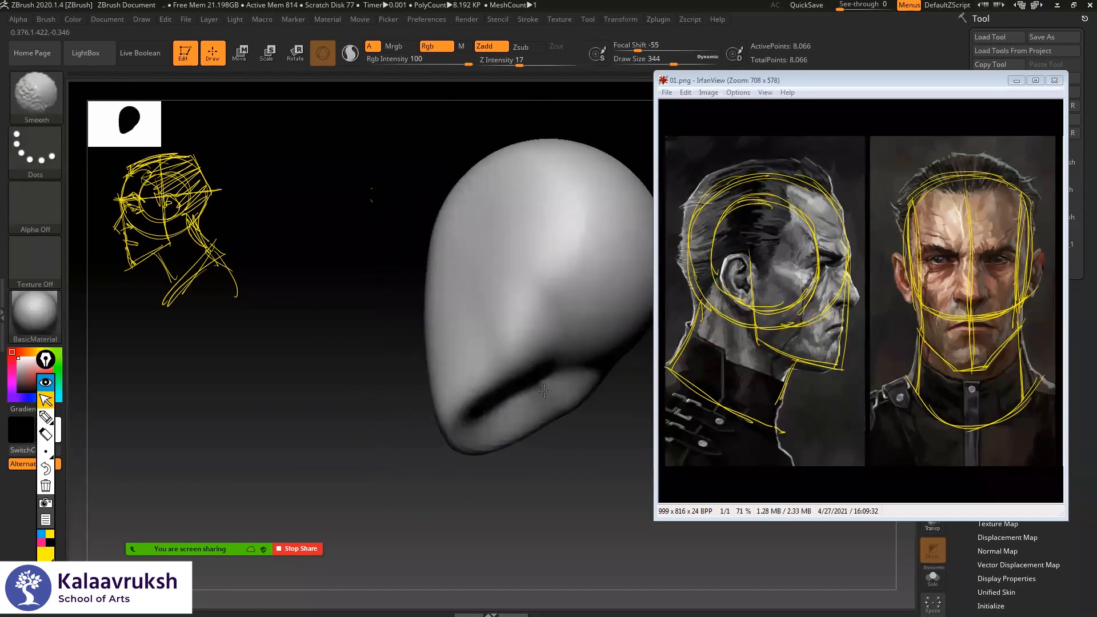
mouse_move(346, 405)
left_mouse_down("alt")
mouse_move(348, 416)
mouse_move(311, 411)
mouse_move(351, 457)
left_mouse_up("alt")
key("w")
key("q")
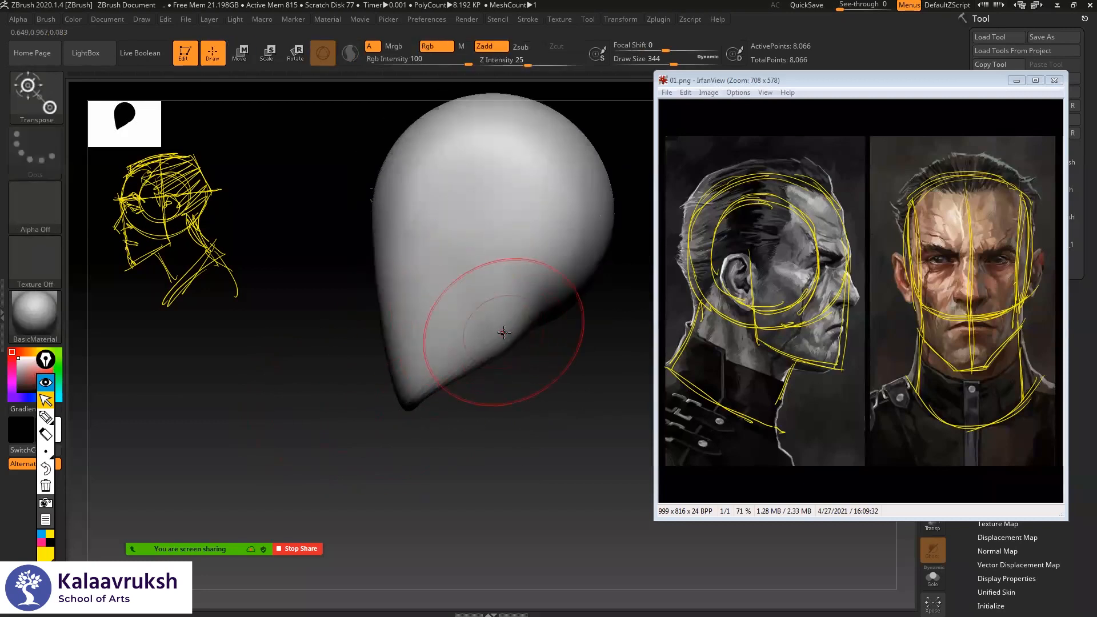
left_click_drag(506, 332, 505, 345)
key("ctrl+z")
key("w")
key("q")
- Set the Draw Size to 379 and switch back to the Move brush
key("space")
key("w")
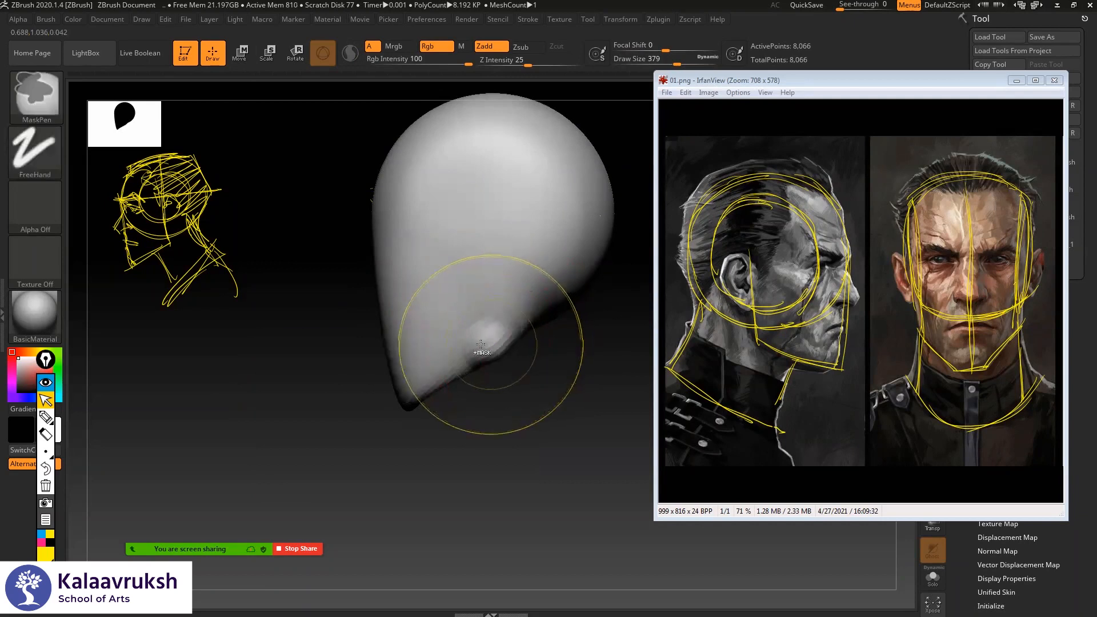
key("q")
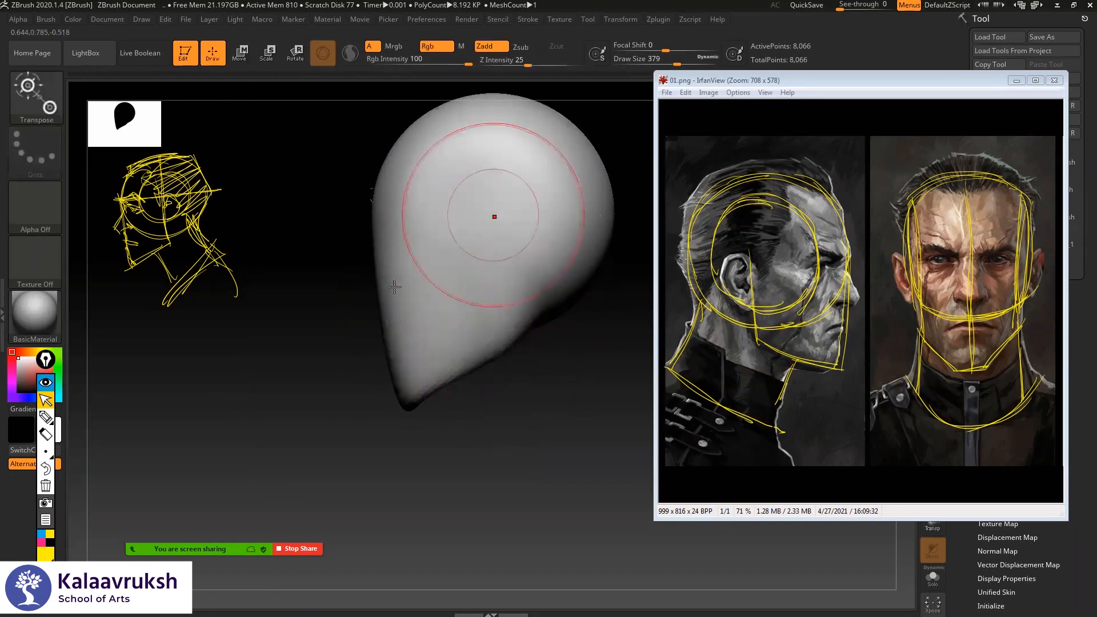
key("b")
key("m")
key("v")
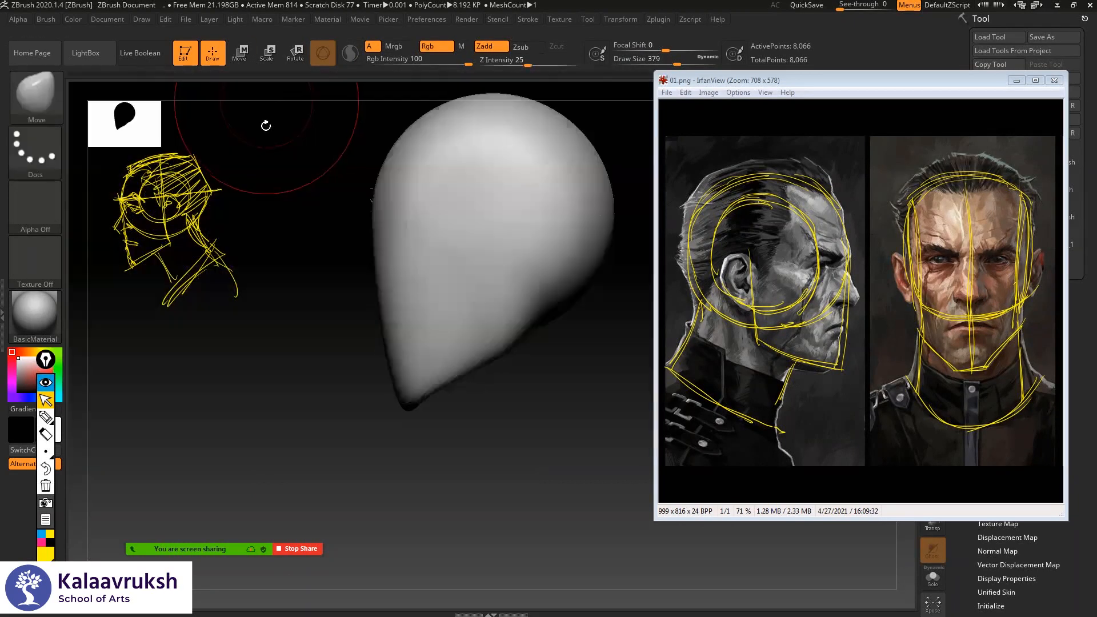
- Pull out the rear lower corner of the jaw in side view with the Move brush at Z Intensity 51 and Draw Size 358
mouse_move(497, 355)
left_mouse_down()
mouse_move(448, 372)
mouse_move(469, 347)
mouse_move(490, 350)
mouse_move(450, 350)
left_mouse_up()
key("space")
key("space")
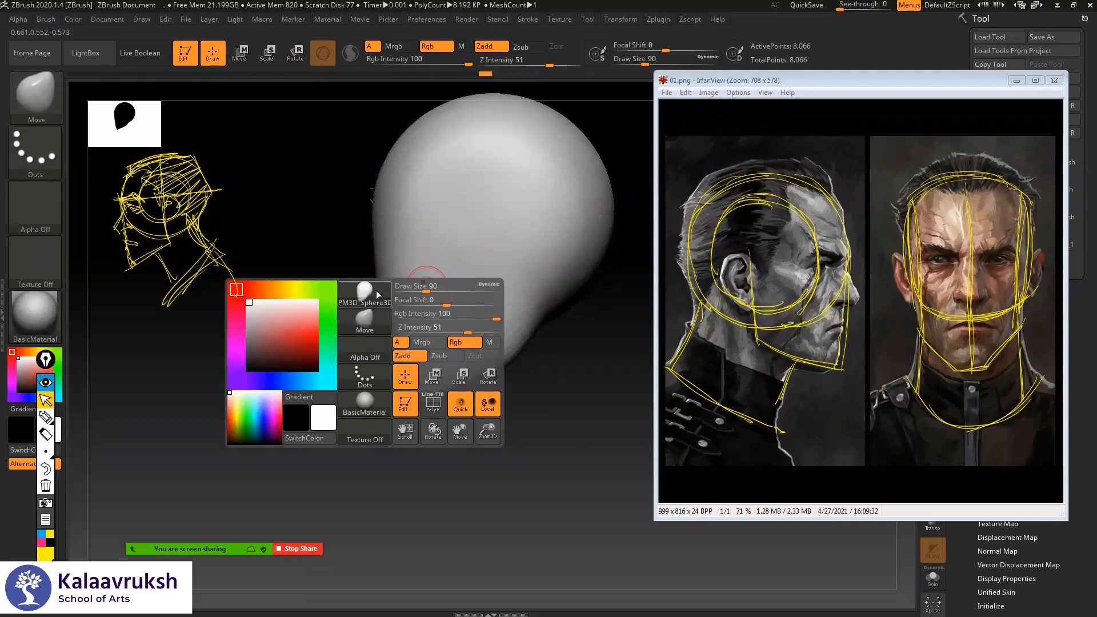
mouse_move(446, 304)
left_mouse_down()
mouse_move(426, 305)
mouse_move(447, 306)
mouse_move(456, 290)
left_mouse_up()
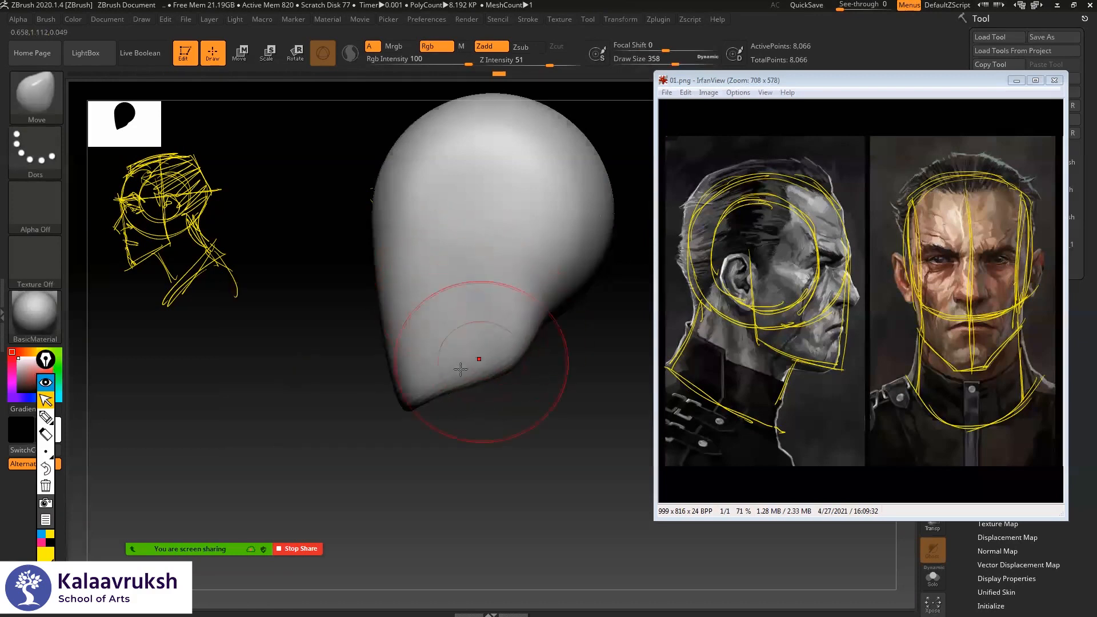
mouse_move(515, 361)
left_mouse_down()
mouse_move(508, 312)
mouse_move(517, 355)
mouse_move(476, 375)
left_mouse_up()
- Push in the contour where the back of the cranium meets the jaw, using Draw Size 187
key("space")
key("space")
left_click_drag(544, 314, 522, 292)
key("bracketleft")
- Set the Draw Size to 217 and adjust the chin and jaw sides from the front with the Move brush
left_click_drag(578, 355, 525, 333, "shift")
mouse_move(409, 365)
left_mouse_down("alt")
mouse_move(321, 370)
mouse_move(441, 355)
left_mouse_up("alt")
right_click(412, 321)
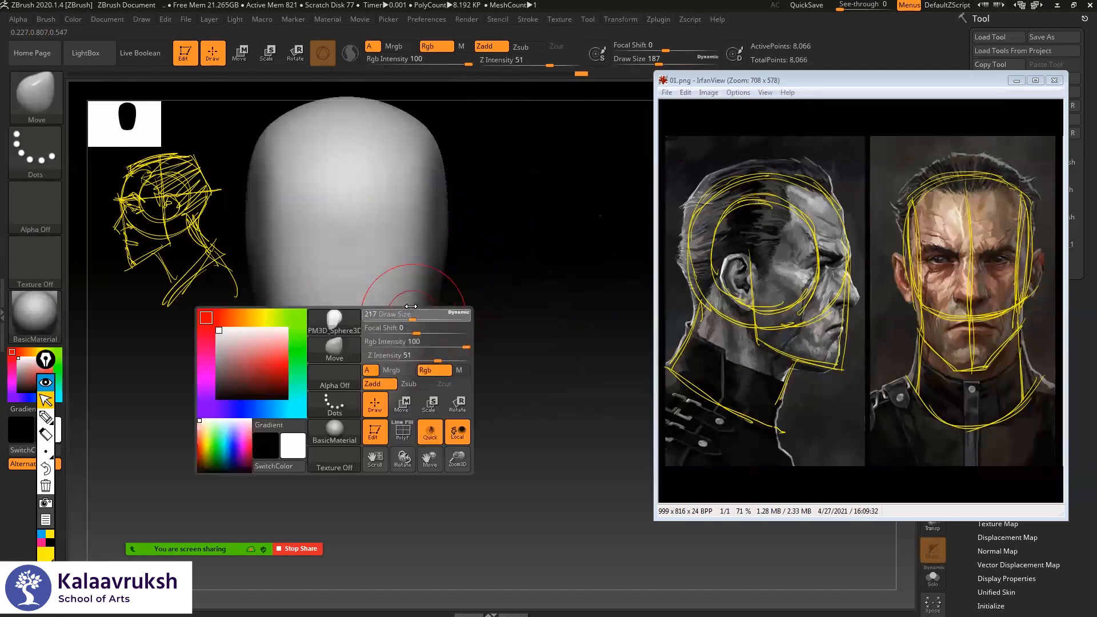
left_click_drag(382, 407, 367, 404)
left_click_drag(505, 349, 533, 333, "alt")
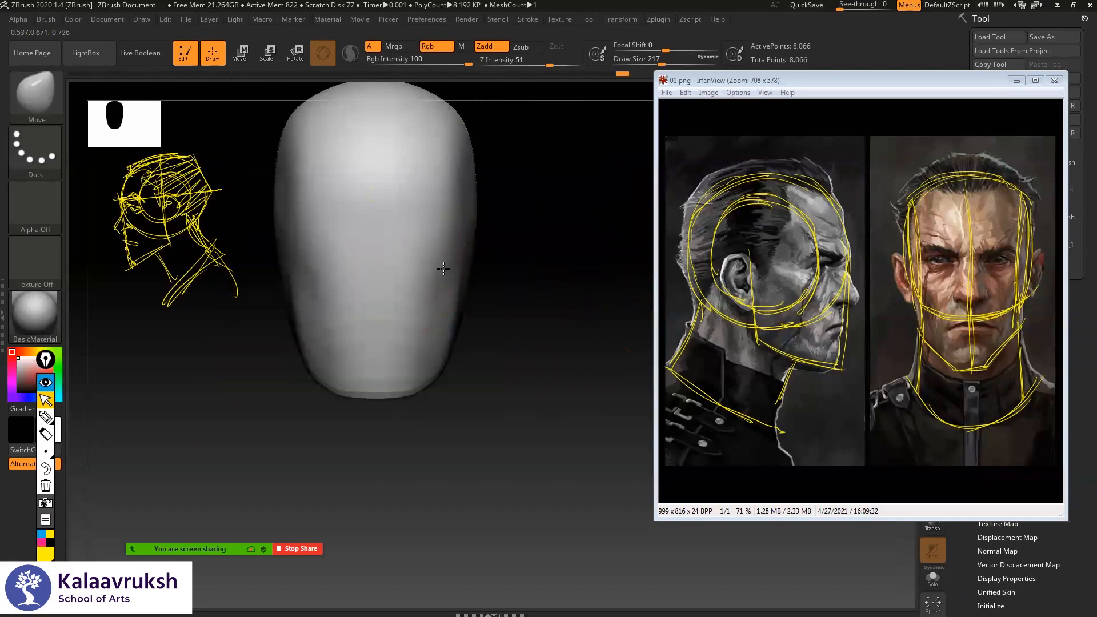
left_click_drag(451, 305, 447, 307)
left_click_drag(511, 320, 462, 324)
- Smooth the side of the head and adjust the chin's lower edge with the Move brush, using Draw Size 245
key("shift")
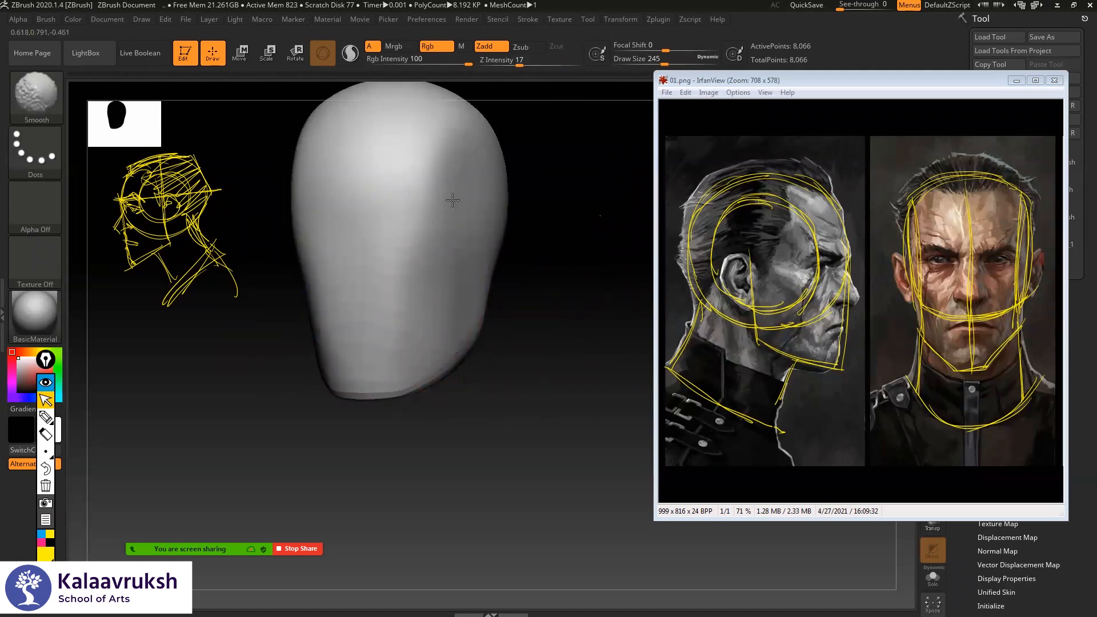
left_click_drag(389, 386, 392, 395)
mouse_move(482, 378)
left_mouse_down()
mouse_move(446, 384)
mouse_move(525, 372)
mouse_move(549, 343)
mouse_move(521, 336)
mouse_move(532, 325)
left_mouse_up()
key("shift")
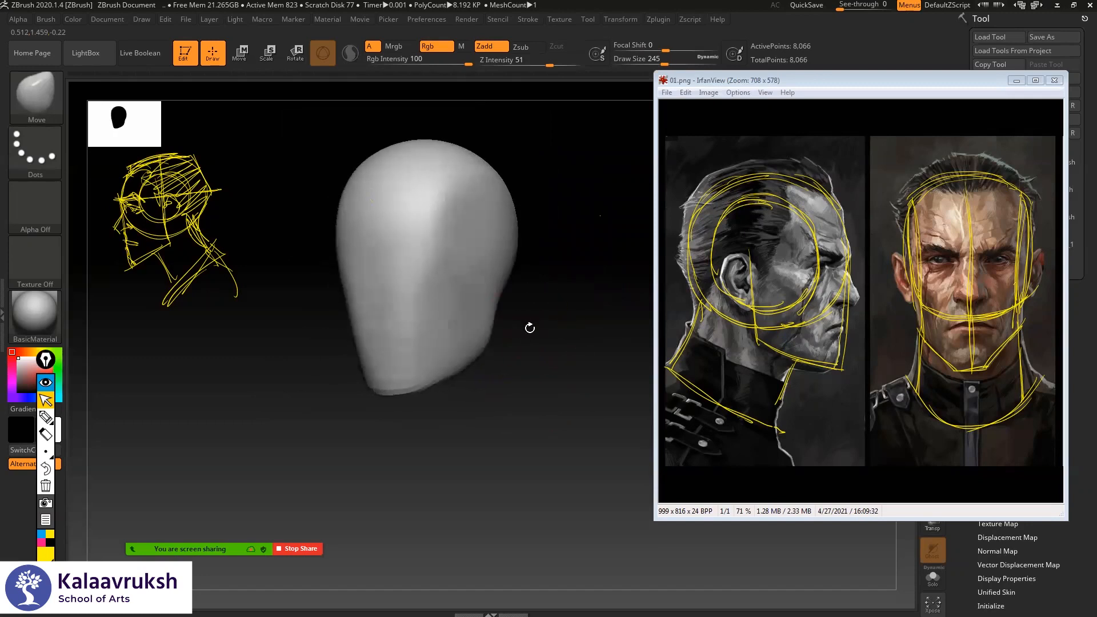
- Draw guidelines over the model with the screen pen: the cranium circle, the side-plane oval and a horizontal brow line
left_click(45, 418)
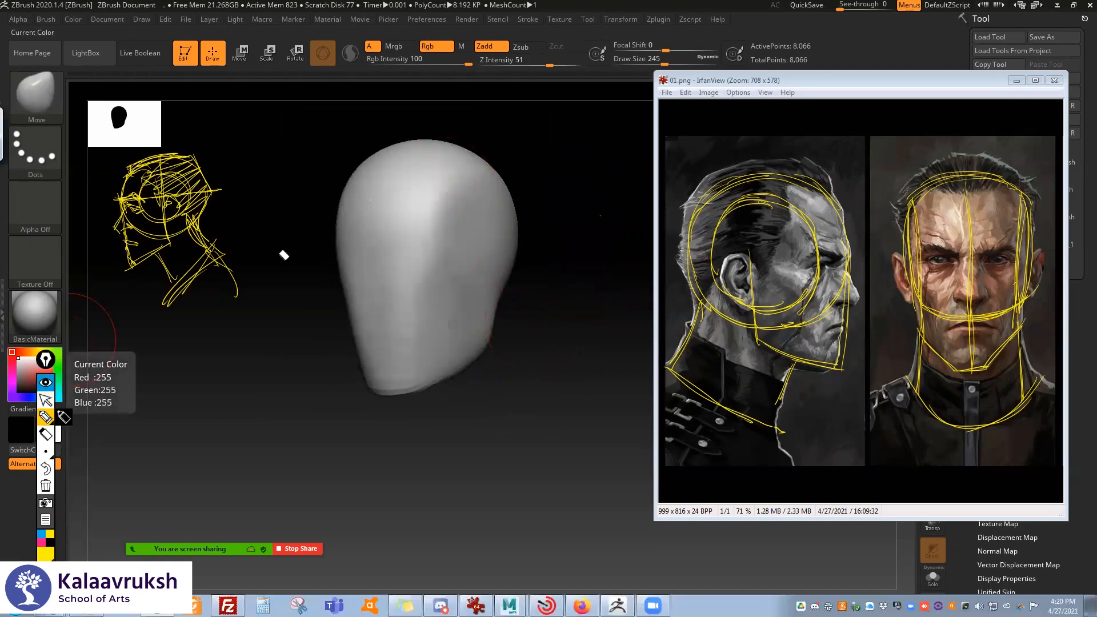
mouse_move(359, 284)
left_mouse_down()
mouse_move(464, 130)
mouse_move(500, 208)
left_mouse_up()
mouse_move(412, 138)
left_mouse_down()
mouse_move(507, 262)
mouse_move(413, 303)
left_mouse_up()
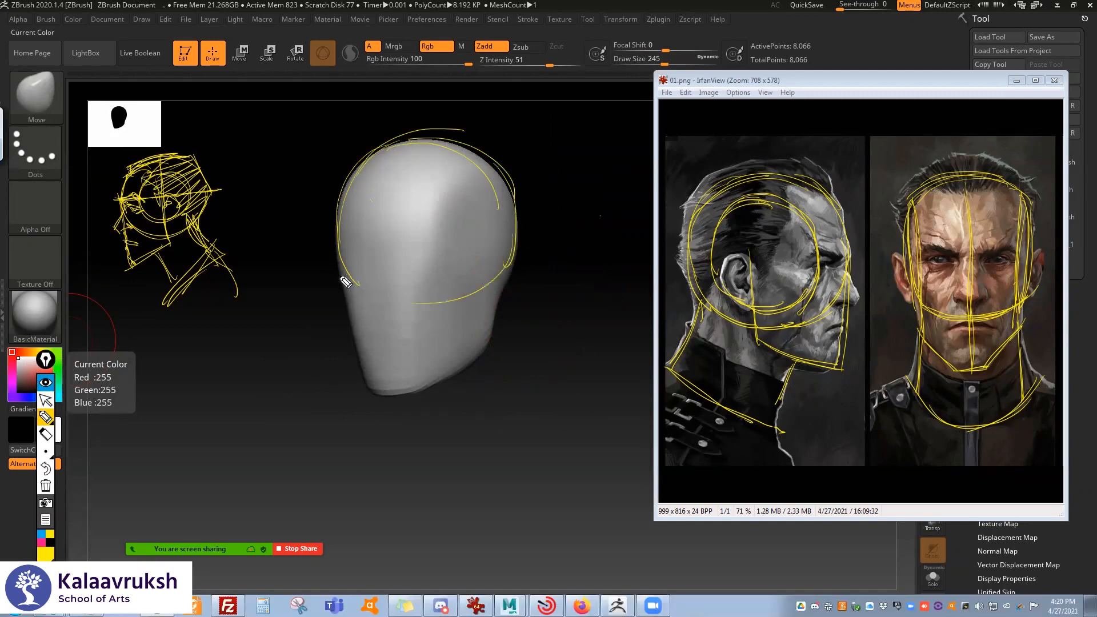
mouse_move(495, 174)
left_mouse_down()
mouse_move(515, 231)
mouse_move(504, 270)
mouse_move(464, 180)
left_mouse_up()
left_click_drag(510, 237, 341, 236)
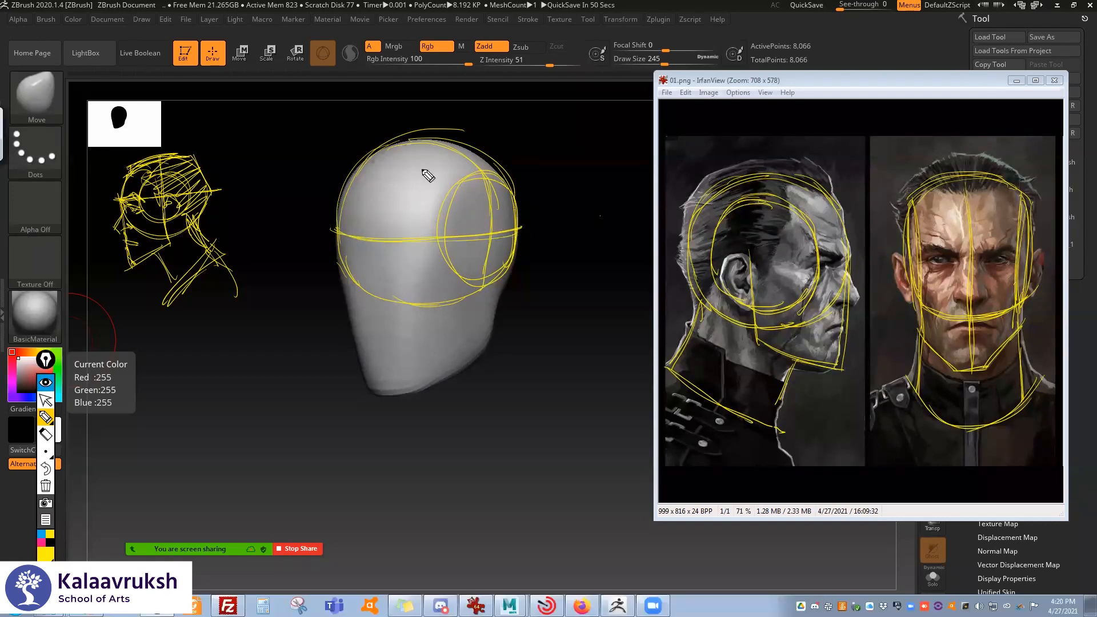
- Draw the face centre line, the front-plane edges and the jawline over the model
left_click_drag(380, 190, 386, 419)
left_click_drag(430, 243, 400, 409)
left_click_drag(340, 252, 374, 404)
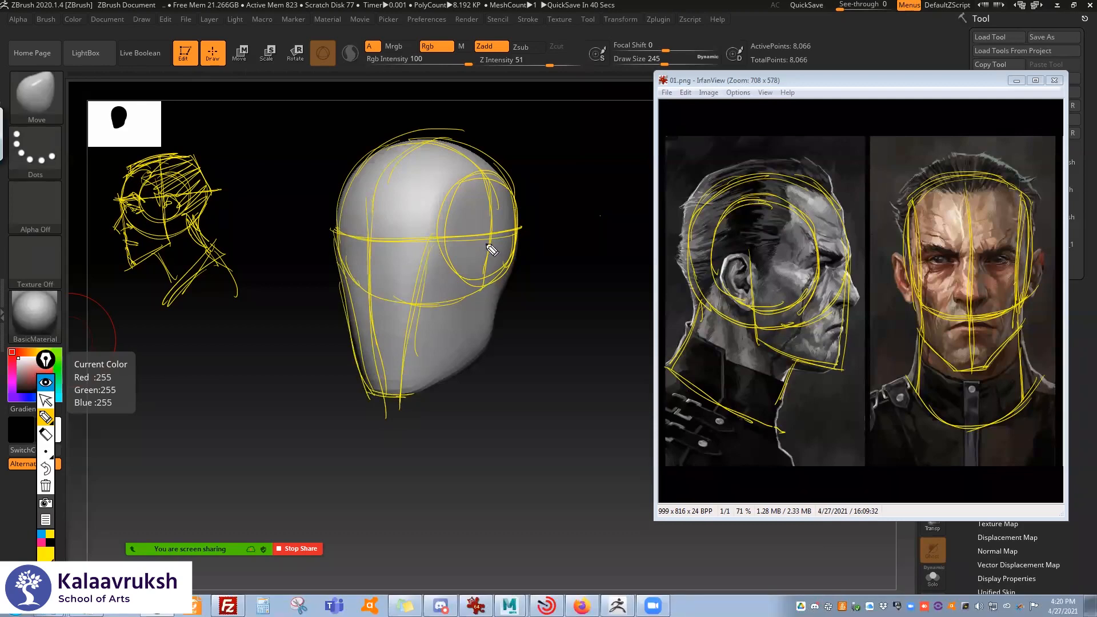
left_click_drag(490, 299, 404, 407)
- Draw the neck outline and the shoulder slopes on both sides beneath the head
left_click_drag(518, 269, 522, 297)
left_click_drag(426, 385, 442, 445)
mouse_move(524, 312)
left_mouse_down()
mouse_move(441, 446)
mouse_move(435, 402)
left_mouse_up()
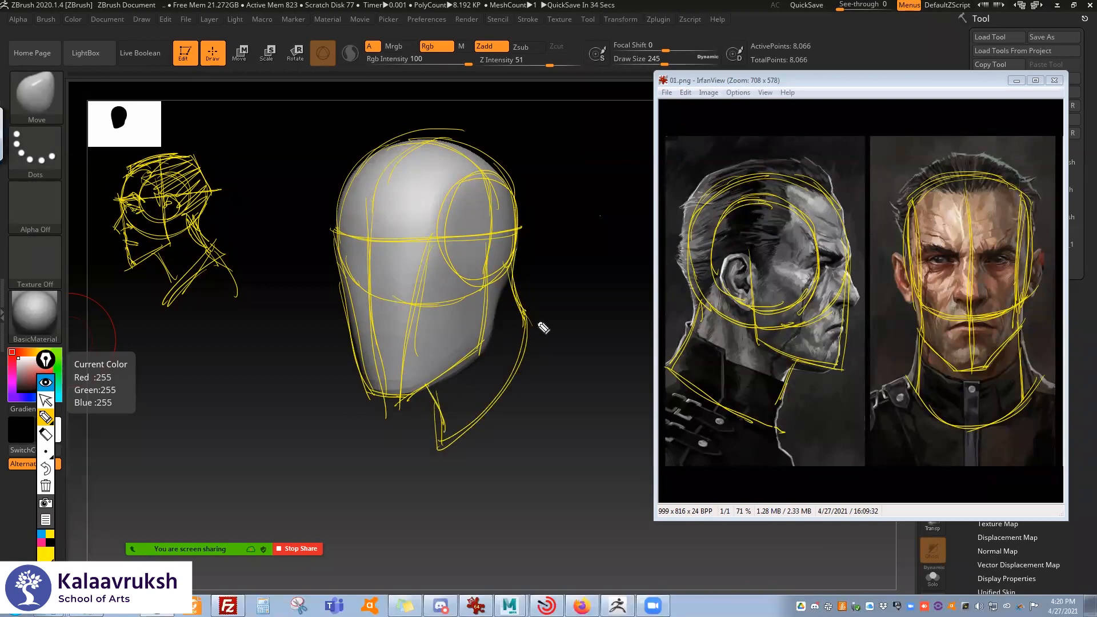
left_click_drag(521, 307, 606, 386)
left_click_drag(545, 337, 595, 379)
left_click_drag(373, 393, 327, 394)
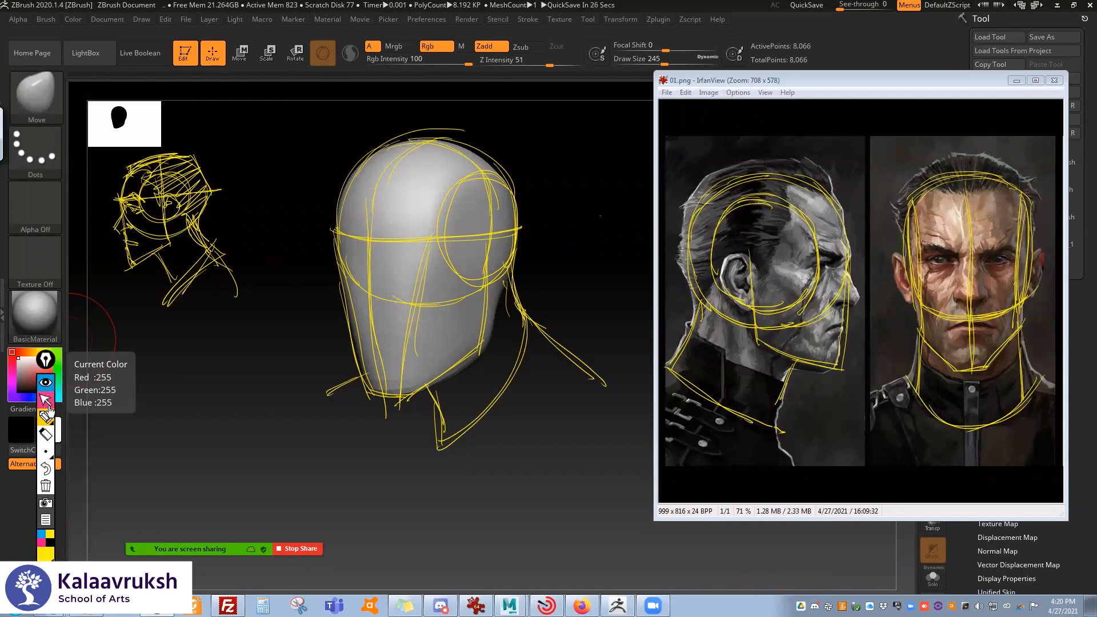
- Erase all guidelines drawn over the model and return the screen pen to cursor mode
mouse_move(50, 412)
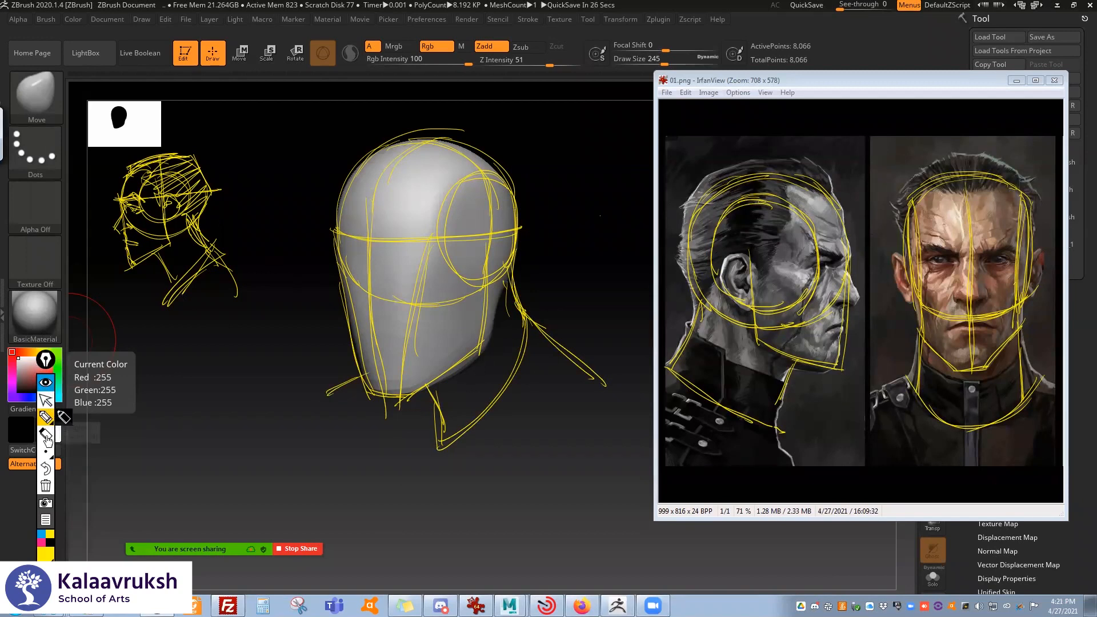
left_click(43, 436)
mouse_move(486, 229)
left_mouse_down()
mouse_move(405, 166)
mouse_move(412, 330)
mouse_move(482, 239)
left_mouse_up()
left_click_drag(475, 156, 355, 195)
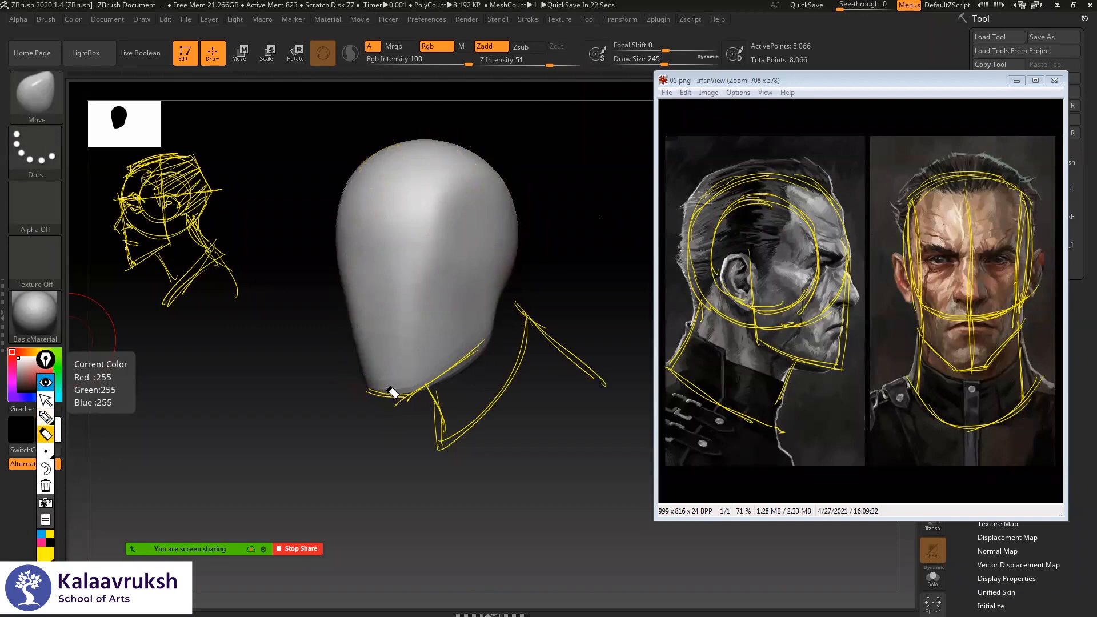
left_click_drag(581, 350, 230, 389)
left_click(44, 400)
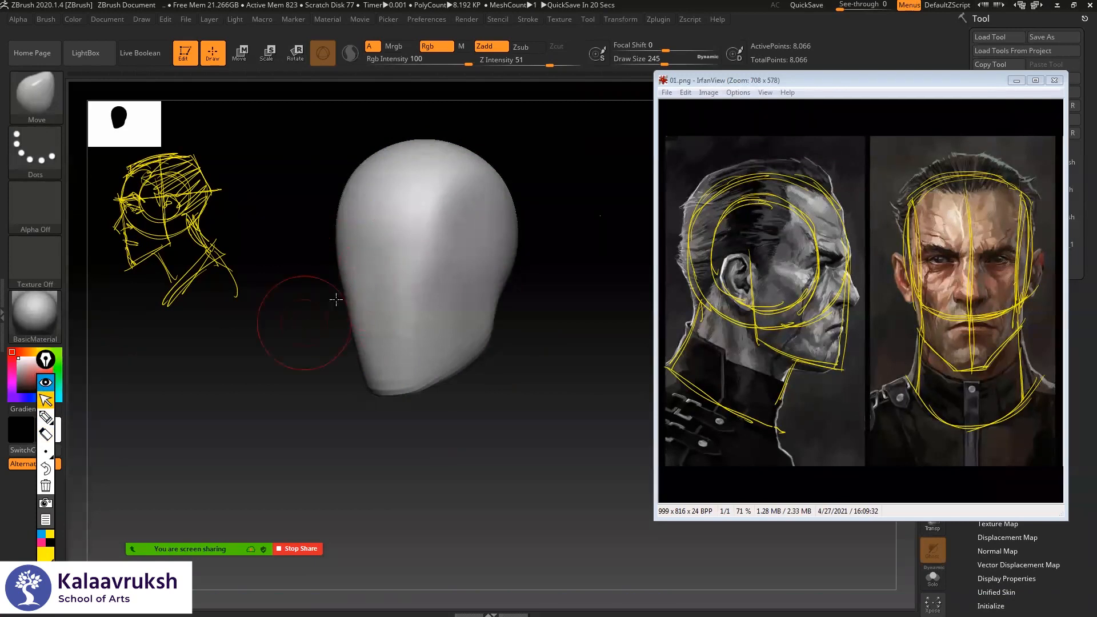
- Switch from the Move brush to the DamStandard brush
left_click_drag(335, 299, 380, 260)
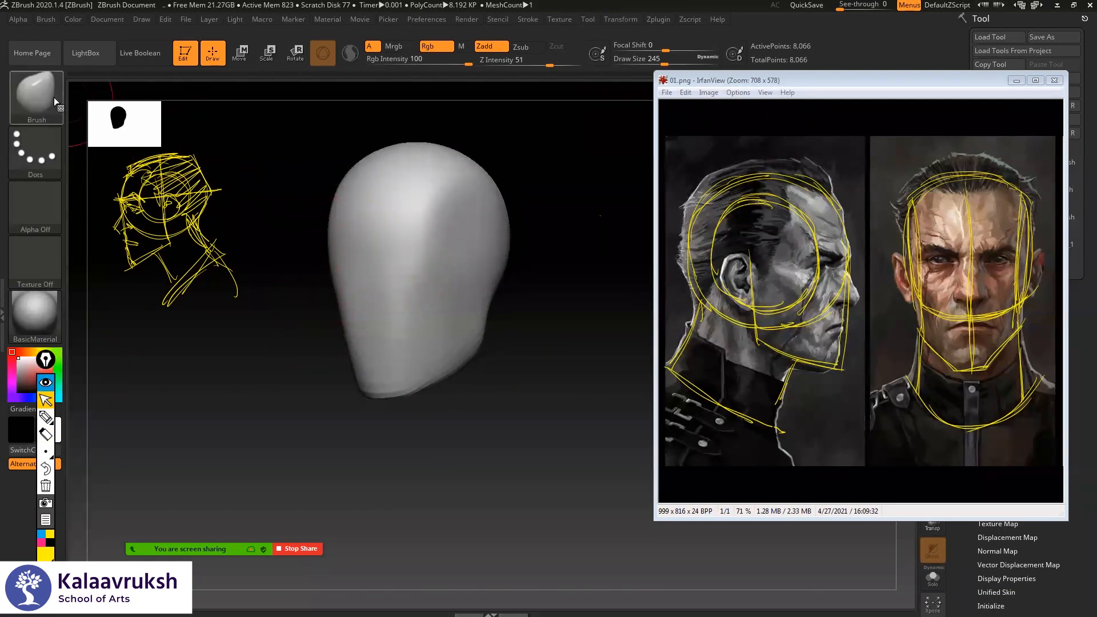
key("shift")
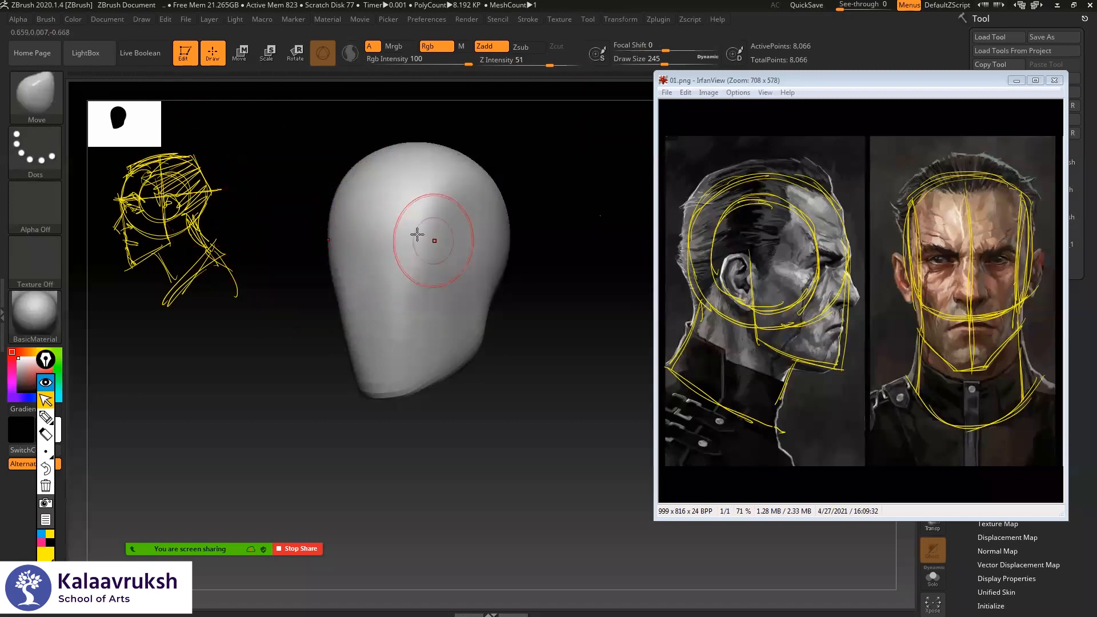
key("space")
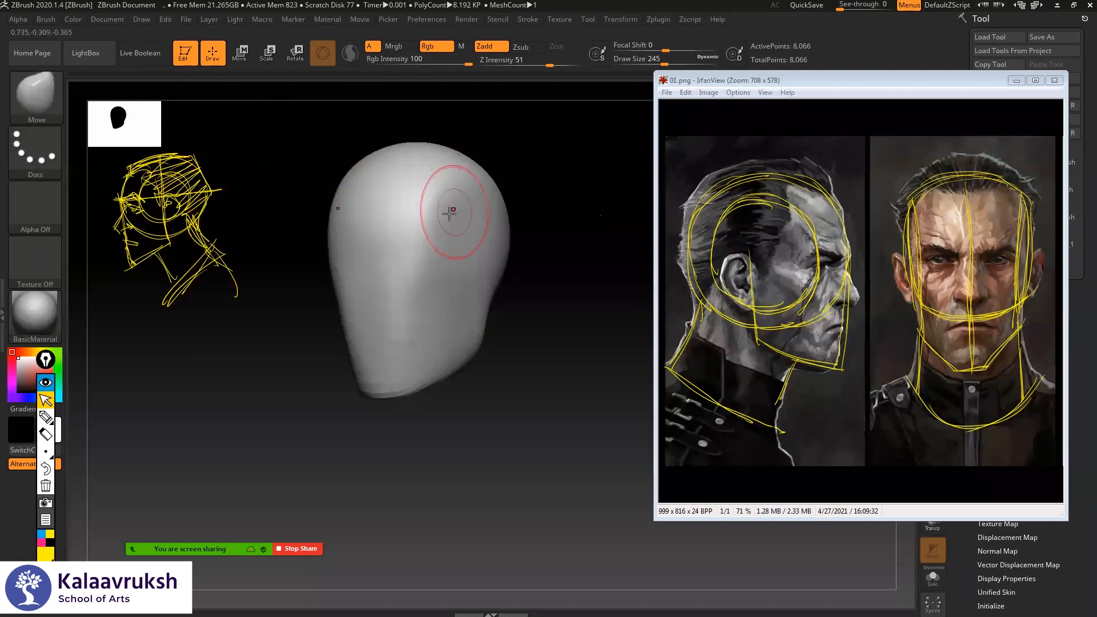
key("b")
key("d")
key("s")
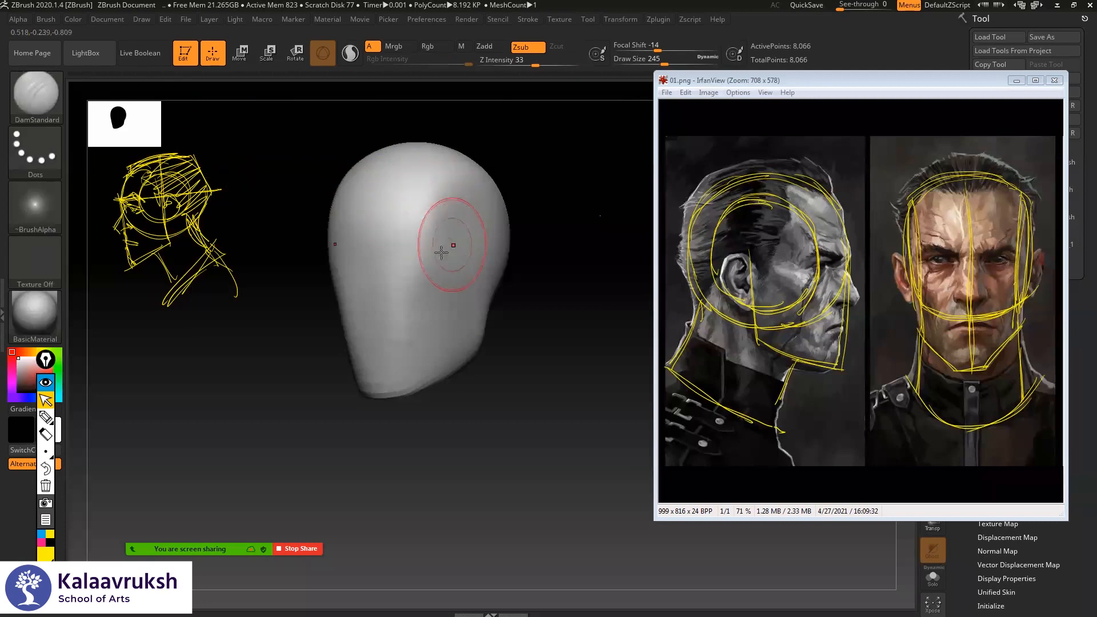
- Try carving a groove down the temple with DamStandard in Zsub at Z Intensity 33, and undo the strokes
left_click_drag(557, 210, 466, 228)
mouse_move(556, 200)
left_mouse_down()
mouse_move(490, 208)
mouse_move(431, 331)
mouse_move(403, 455)
left_mouse_up()
left_click_drag(263, 425, 330, 359)
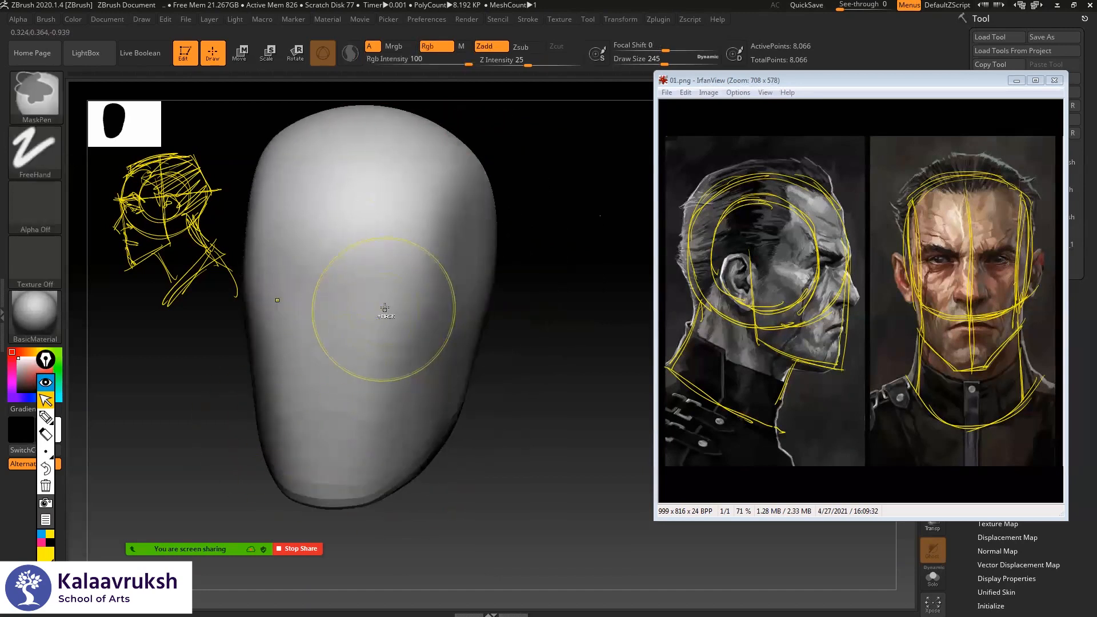
mouse_move(556, 215)
left_mouse_down()
mouse_move(471, 186)
mouse_move(431, 428)
left_mouse_up()
key("ctrl+z")
key("ctrl+z")
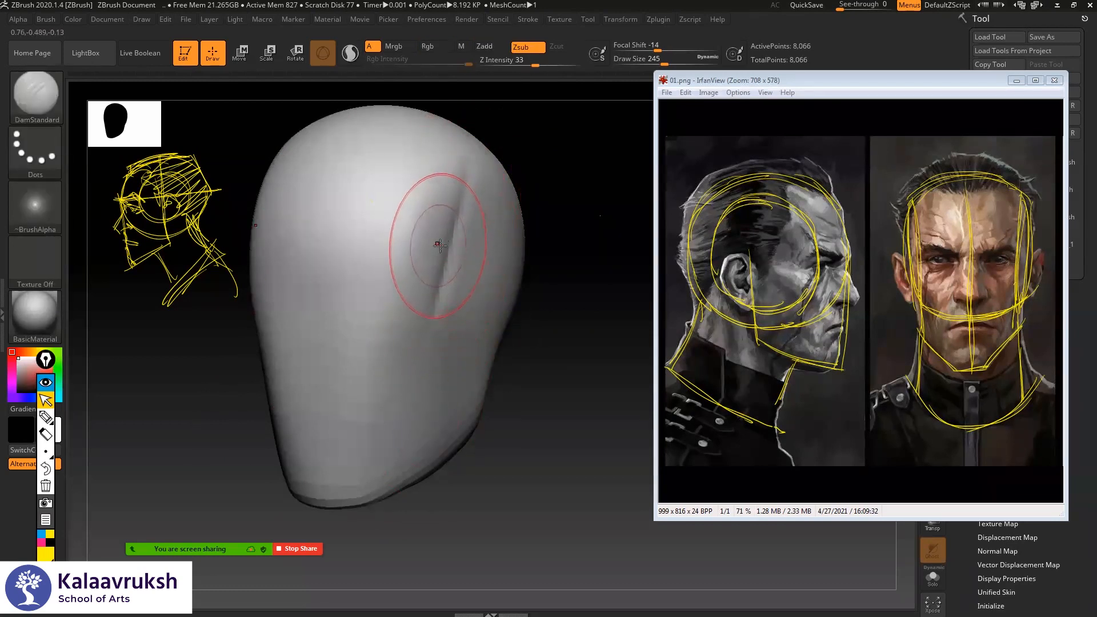
key("ctrl+z")
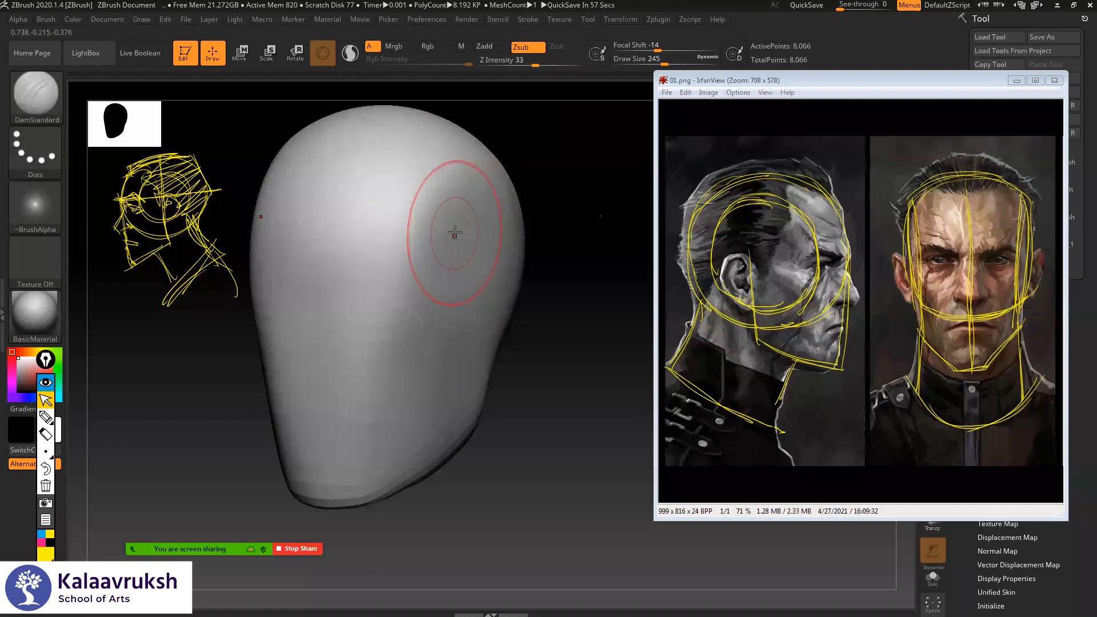
- Try longer grooves from the temple down to the jaw on the side of the head, and undo them
left_click_drag(472, 195, 441, 398)
left_click_drag(465, 189, 449, 433)
key("ctrl+z")
key("ctrl+z")
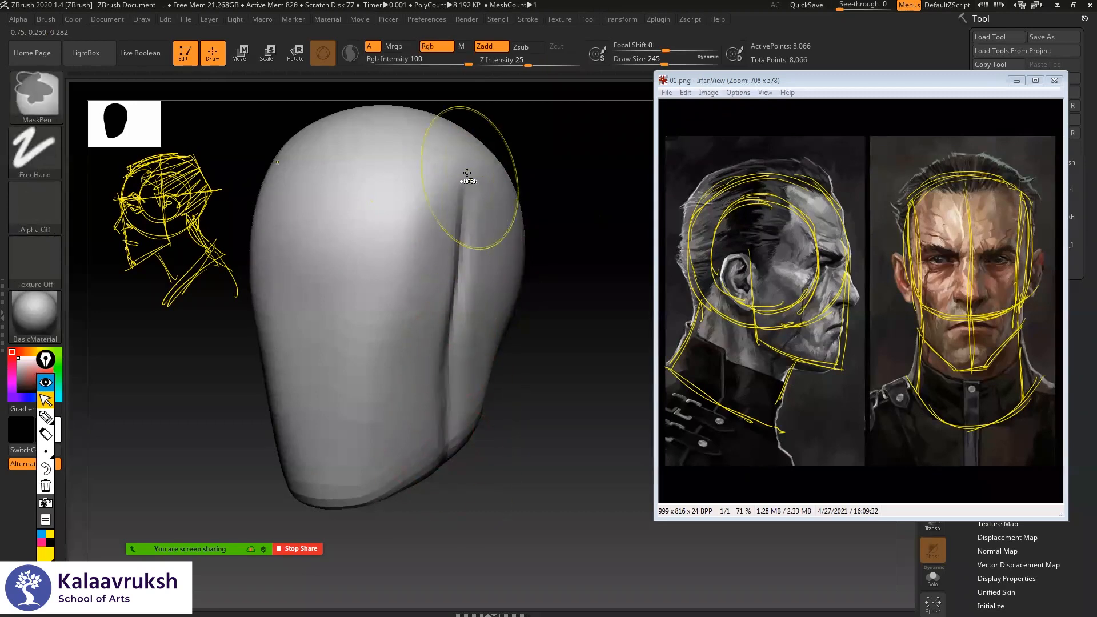
left_click_drag(568, 218, 573, 208)
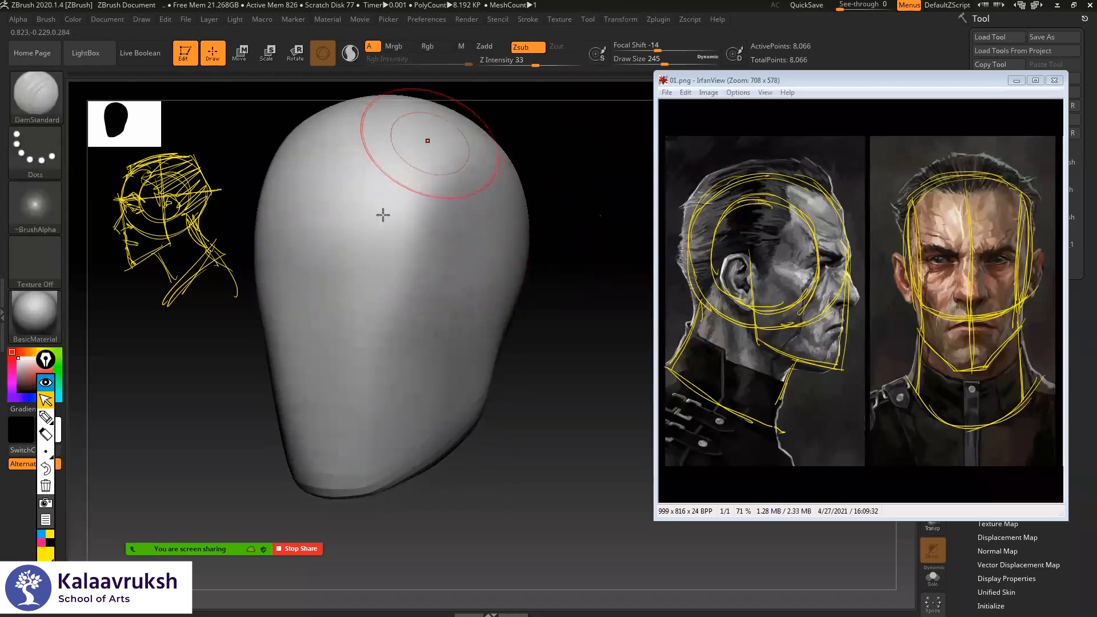
left_click_drag(473, 174, 458, 280)
key("ctrl+z")
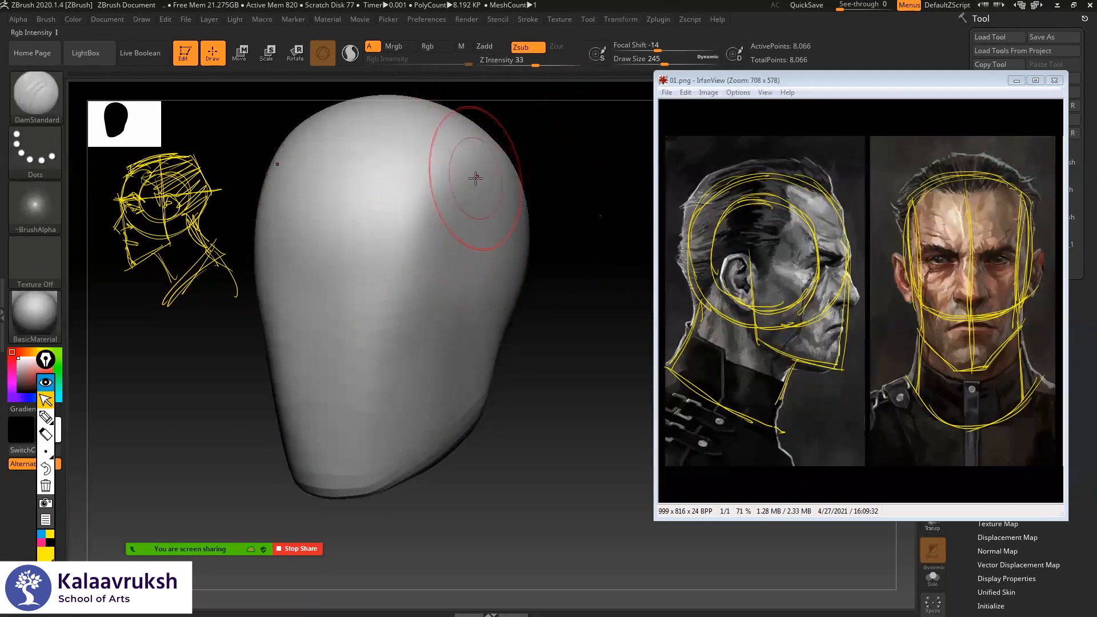
- Try a deeper groove from the temple towards the jaw using repeated DamStandard strokes
left_click_drag(463, 165, 452, 337)
left_click_drag(454, 282, 442, 403)
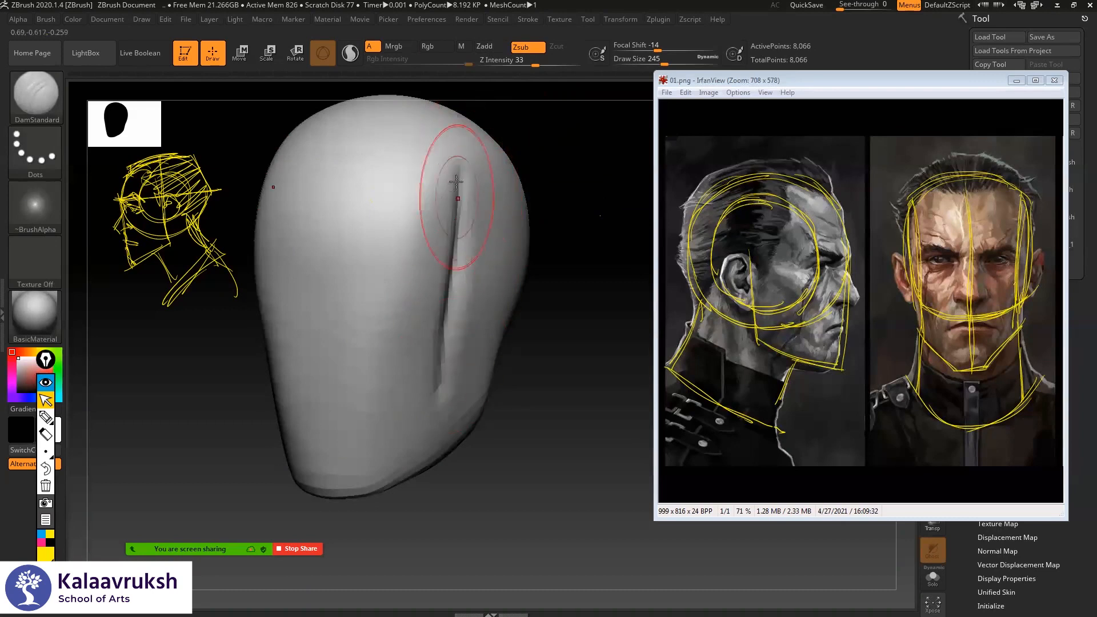
left_click_drag(442, 445, 436, 416, "shift")
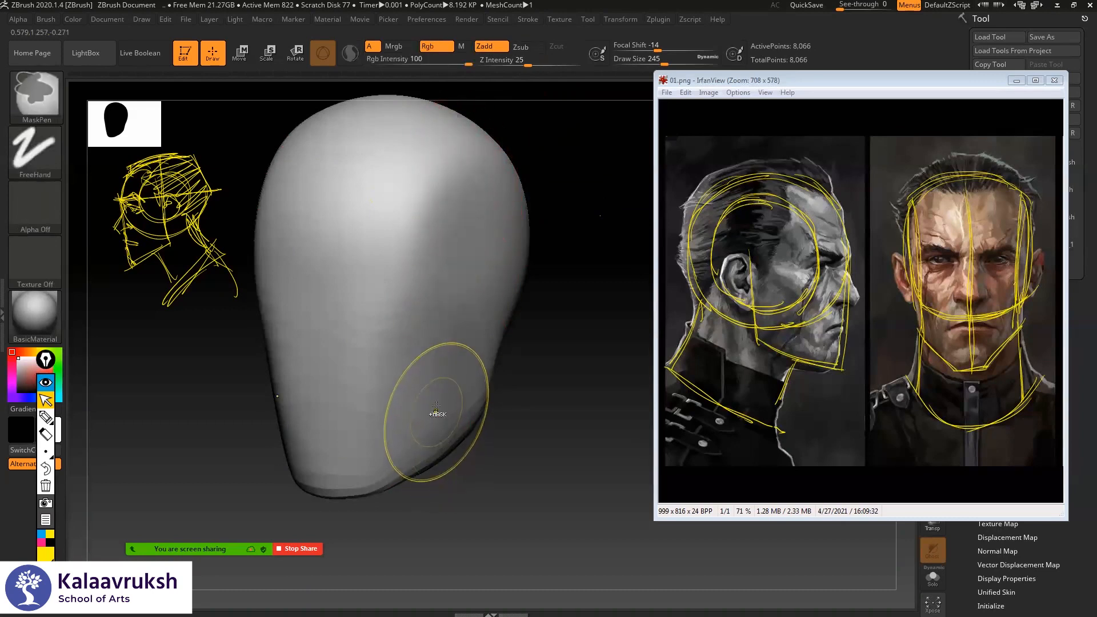
- Try a raised Zadd stroke beside a carved Zsub stroke along the side of the head to compare both modes
mouse_move(419, 202)
left_mouse_down("shift")
mouse_move(436, 162)
mouse_move(418, 211)
mouse_move(475, 297)
mouse_move(475, 406)
left_mouse_up("shift")
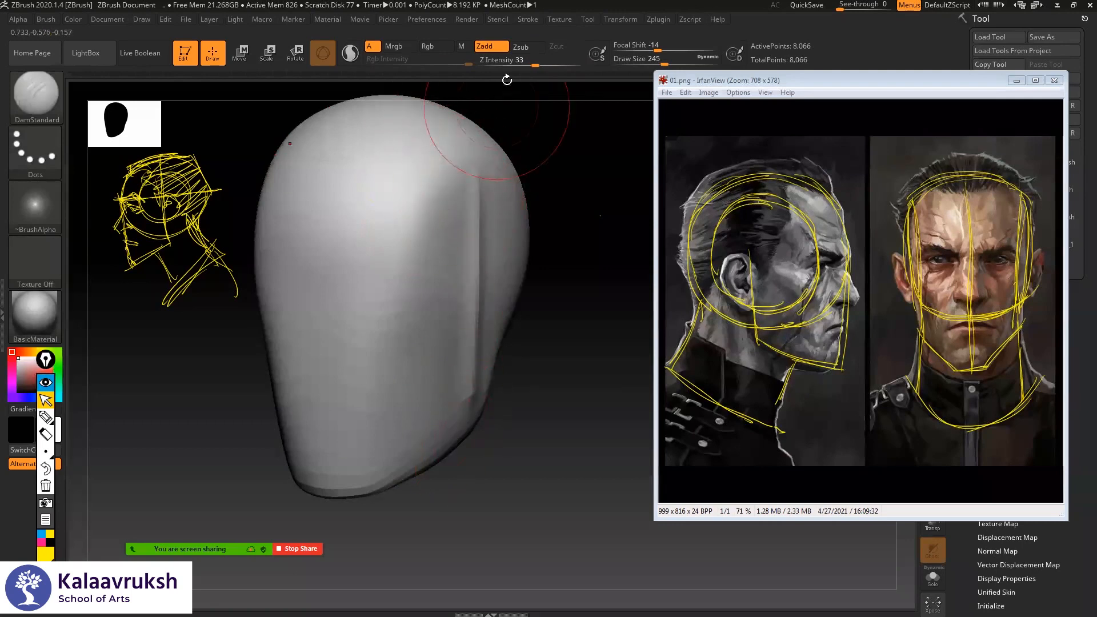
left_click(525, 49)
left_click_drag(443, 274, 429, 453)
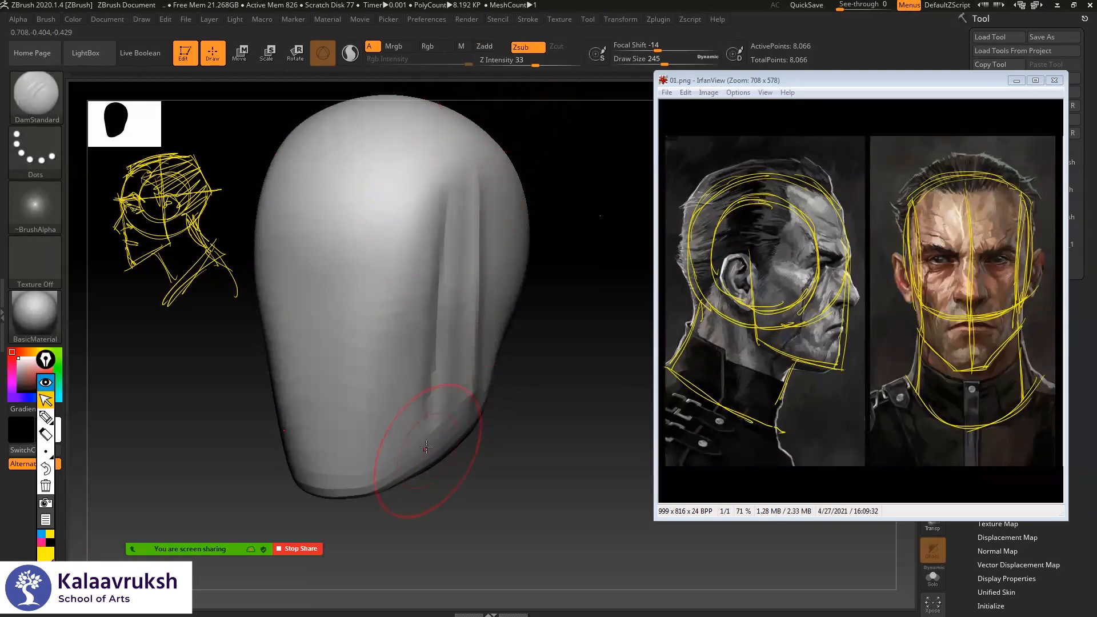
left_click(485, 45)
mouse_move(480, 168)
left_mouse_down()
mouse_move(465, 354)
mouse_move(457, 348)
left_mouse_up()
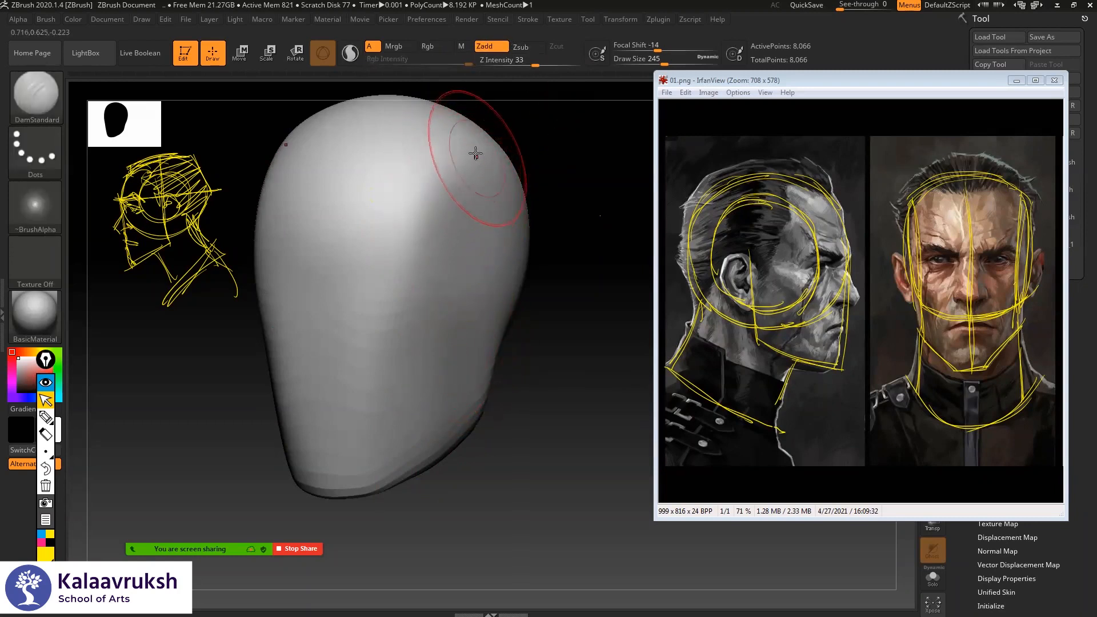
- Try single Zadd and Zsub strokes from the temple towards the jaw, undoing each attempt
left_click_drag(467, 185, 456, 337)
key("ctrl+z")
left_click(516, 48)
left_click_drag(477, 162, 451, 353)
key("ctrl+z")
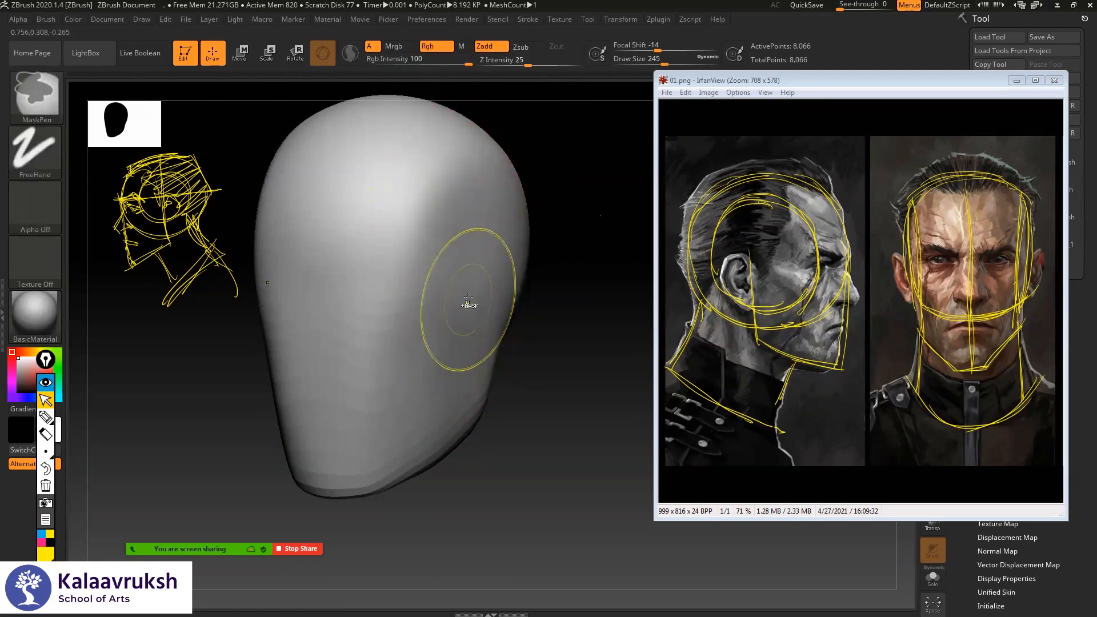
left_click_drag(463, 174, 410, 431)
key("ctrl+z")
key("ctrl+z")
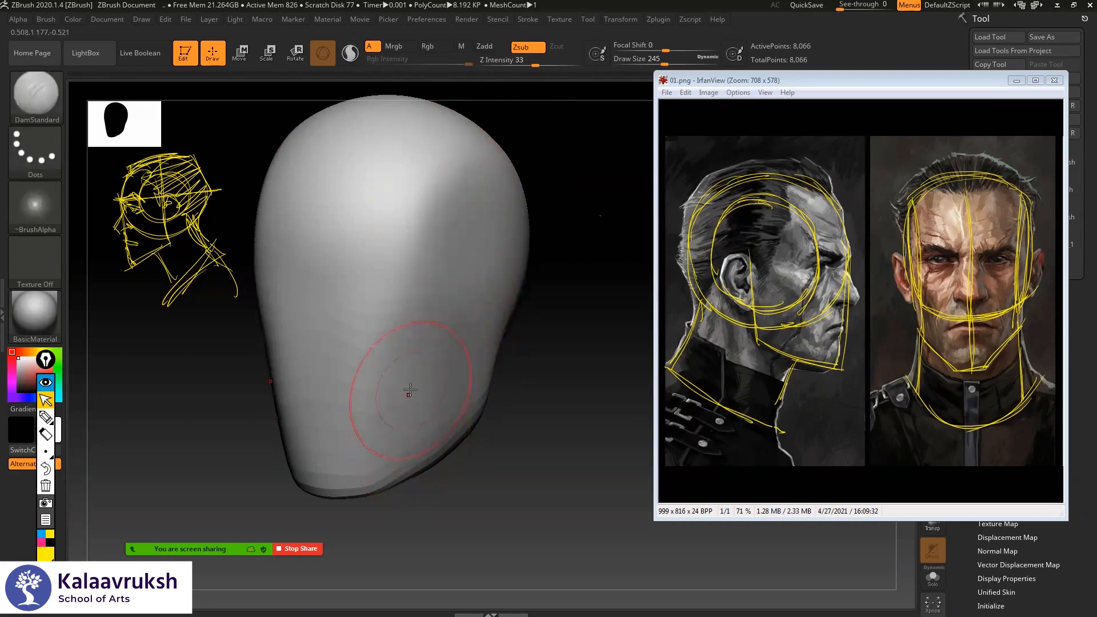
- Carve the edge between the front and side planes from temple to chin with DamStandard in Zsub, and smooth the surrounding surface
left_click_drag(448, 177, 393, 365)
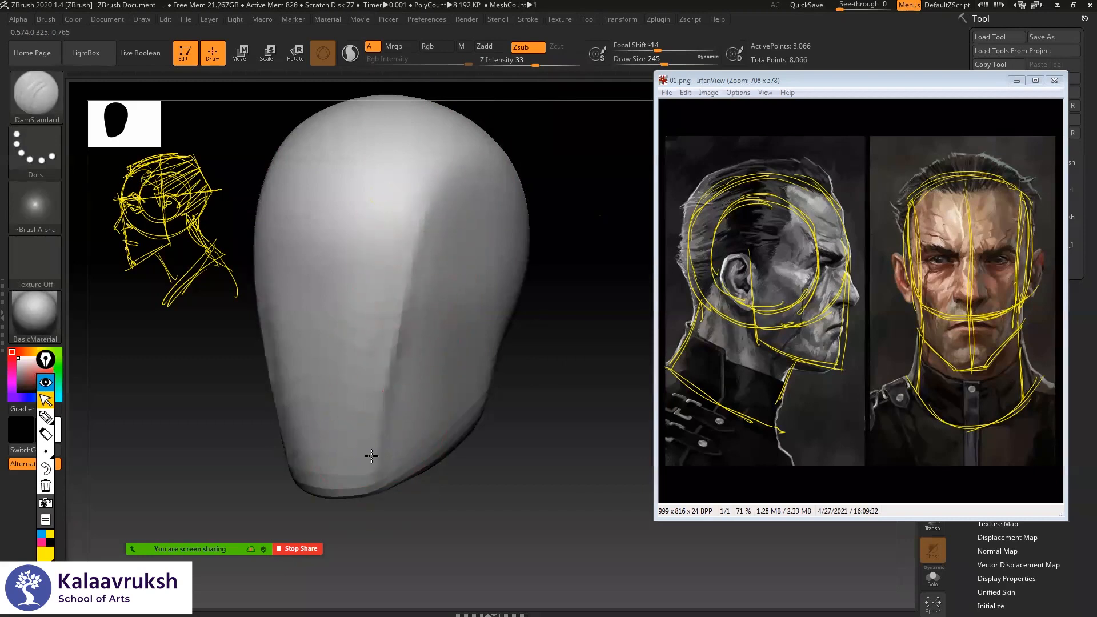
key("shift")
left_click_drag(378, 359, 384, 406, "shift")
left_click_drag(436, 218, 428, 211, "shift")
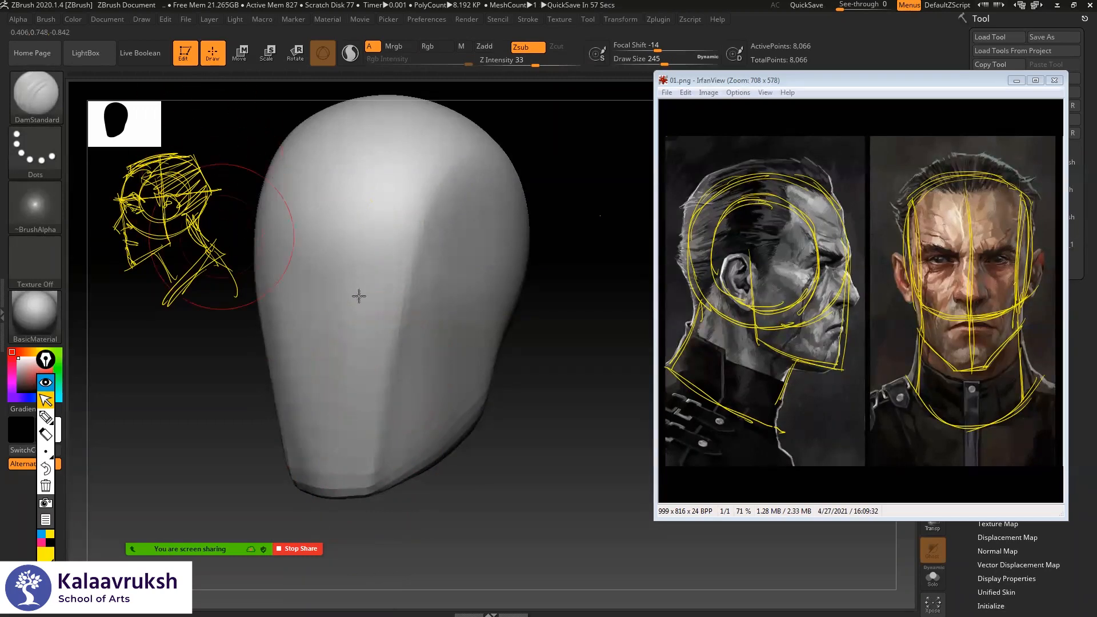
left_click_drag(403, 249, 317, 345, "shift")
left_click_drag(331, 437, 366, 429, "shift")
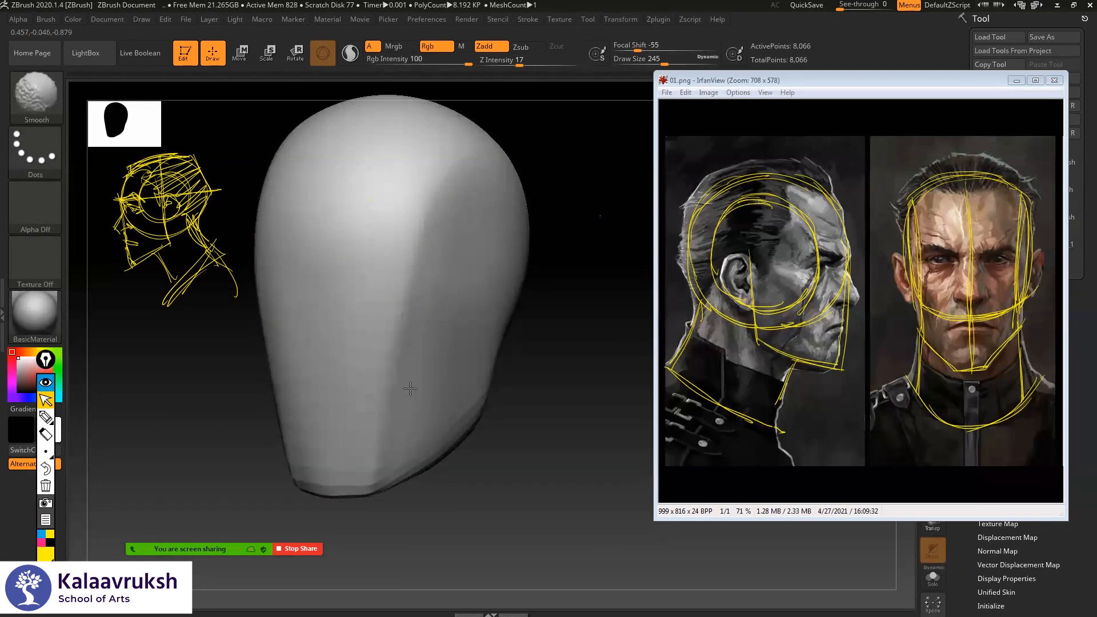
- Sharpen the edge between the front and side planes with inverted DamStandard strokes, and smooth the surface down to the chin
left_click_drag(423, 367, 417, 411, "shift")
left_click_drag(421, 214, 394, 380, "alt")
left_click_drag(389, 349, 371, 481, "alt")
left_click_drag(520, 376, 554, 371)
mouse_move(366, 457)
left_mouse_down("shift")
mouse_move(350, 484)
mouse_move(365, 416)
left_mouse_up("shift")
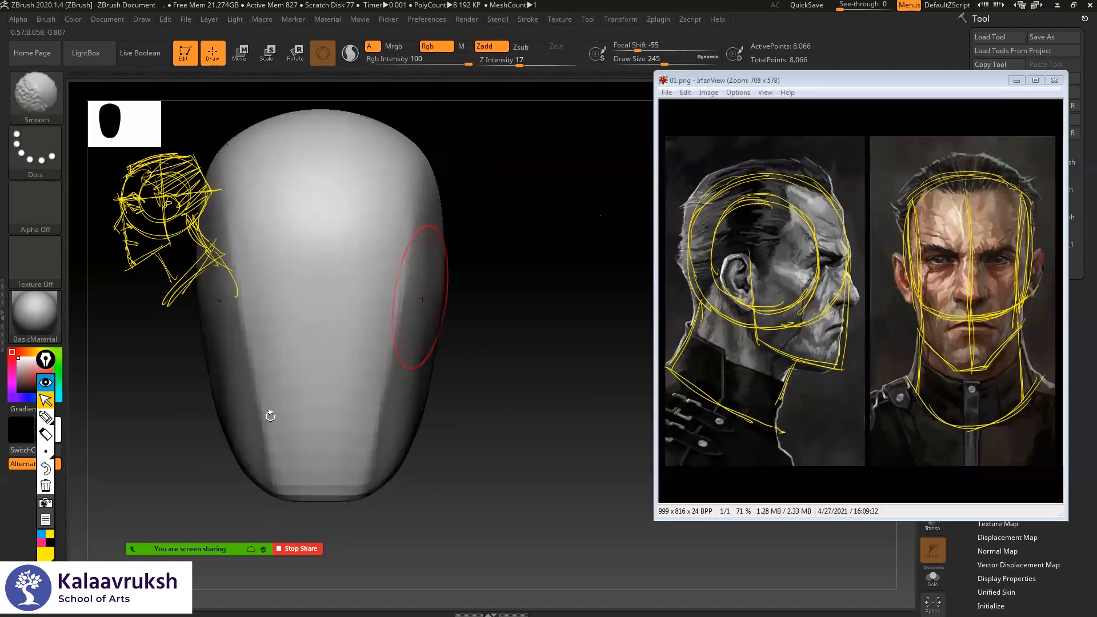
- Smooth the side plane of the head from the temple towards the jaw, and turn the head to a full profile
right_click_drag(269, 416, 189, 413)
right_click_drag(396, 291, 392, 255, "alt")
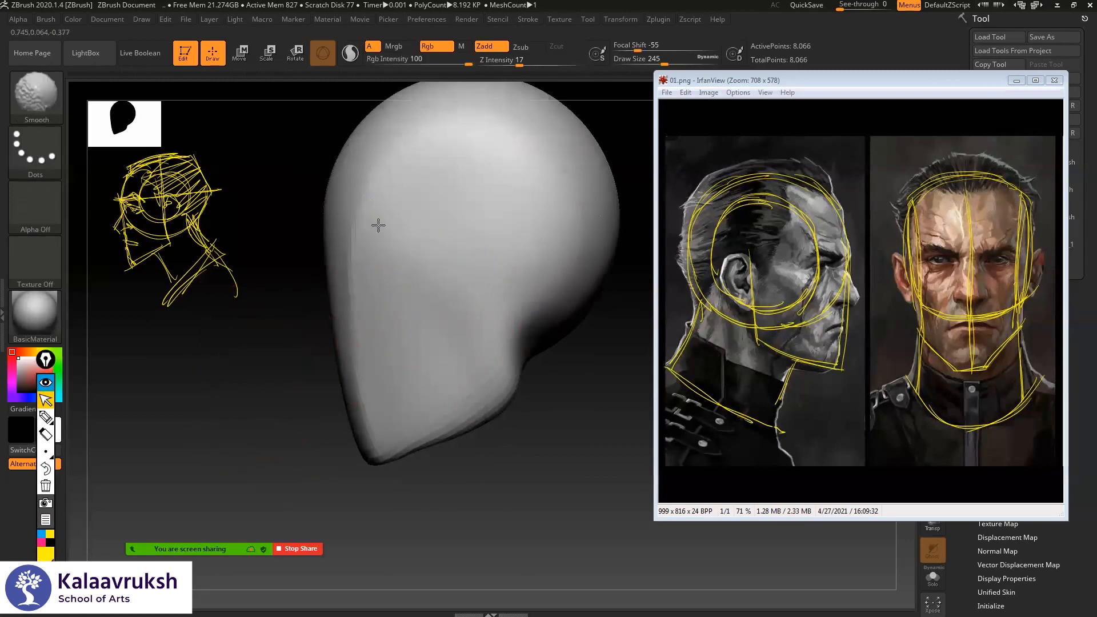
left_click_drag(378, 225, 402, 381, "shift")
mouse_move(392, 472)
right_mouse_down("ctrl")
mouse_move(400, 480)
mouse_move(401, 423)
right_mouse_up("ctrl")
mouse_move(536, 284)
right_mouse_down()
mouse_move(550, 284)
mouse_move(516, 290)
right_mouse_up()
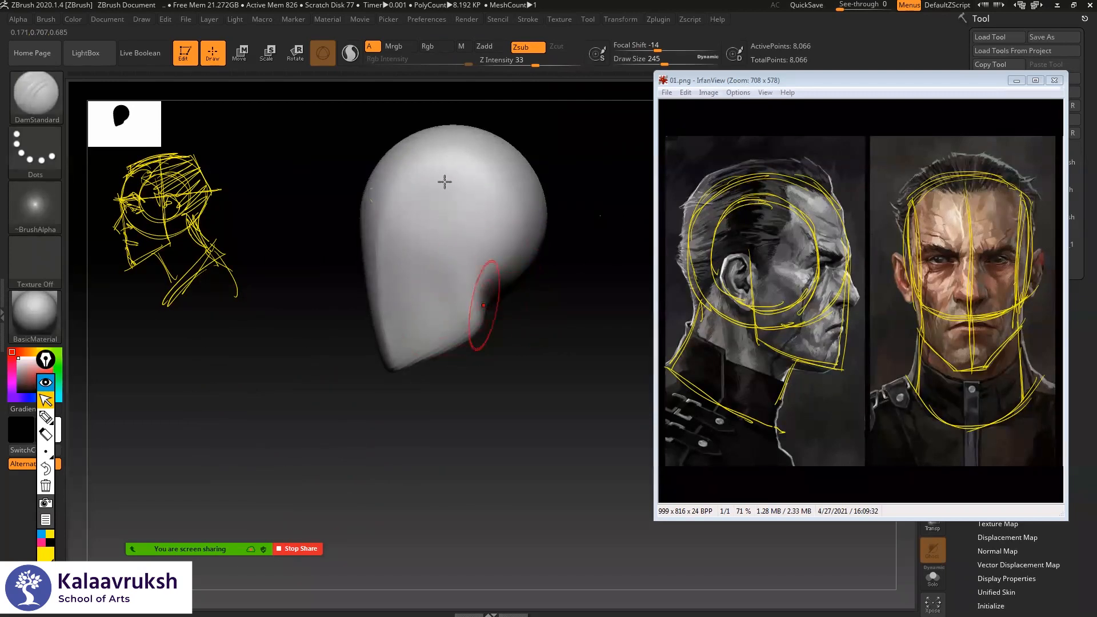
right_click_drag(583, 216, 572, 240, "alt")
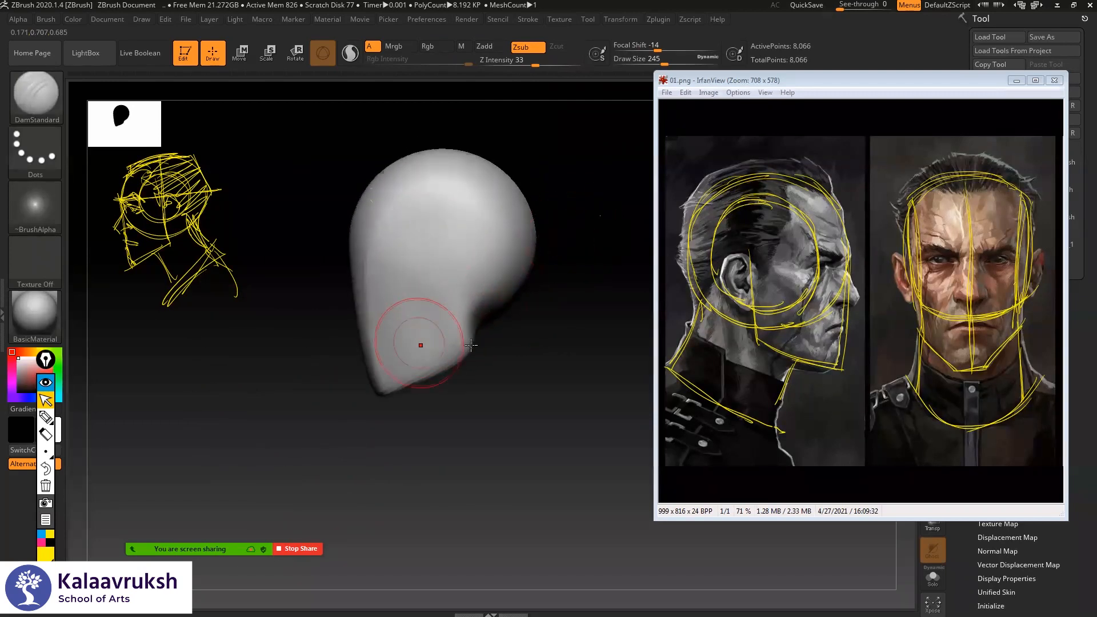
- Draw an annotation circle around the cranium in profile and a smaller circle inside it for the side plane
left_click(46, 417)
left_click_drag(423, 186, 382, 278)
left_click_drag(495, 255, 408, 175)
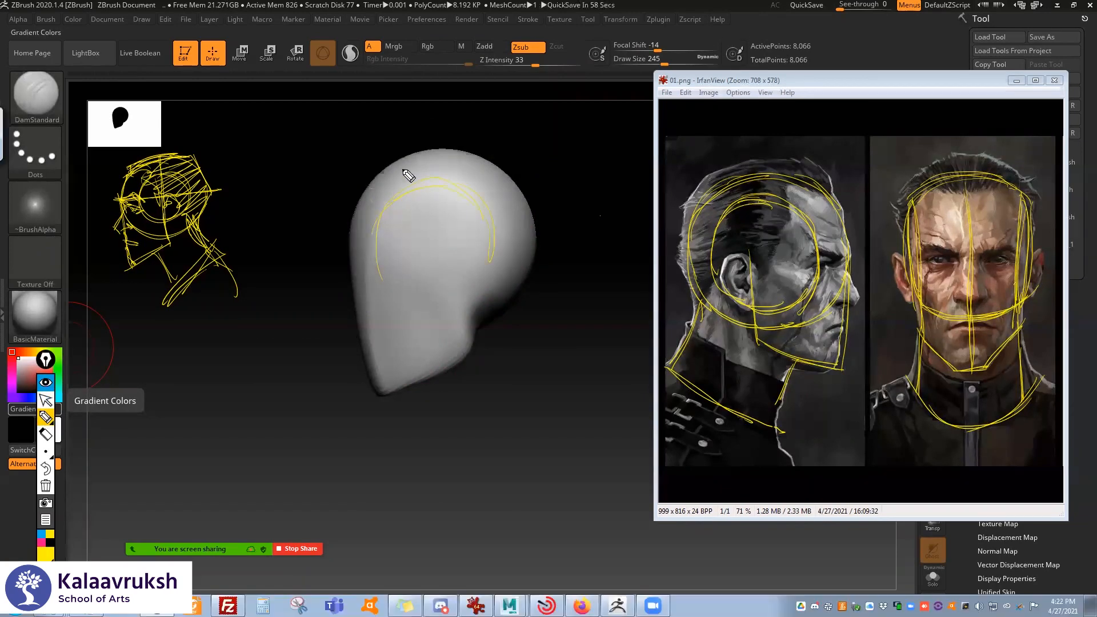
mouse_move(362, 275)
left_mouse_down()
mouse_move(422, 326)
mouse_move(489, 313)
left_mouse_up()
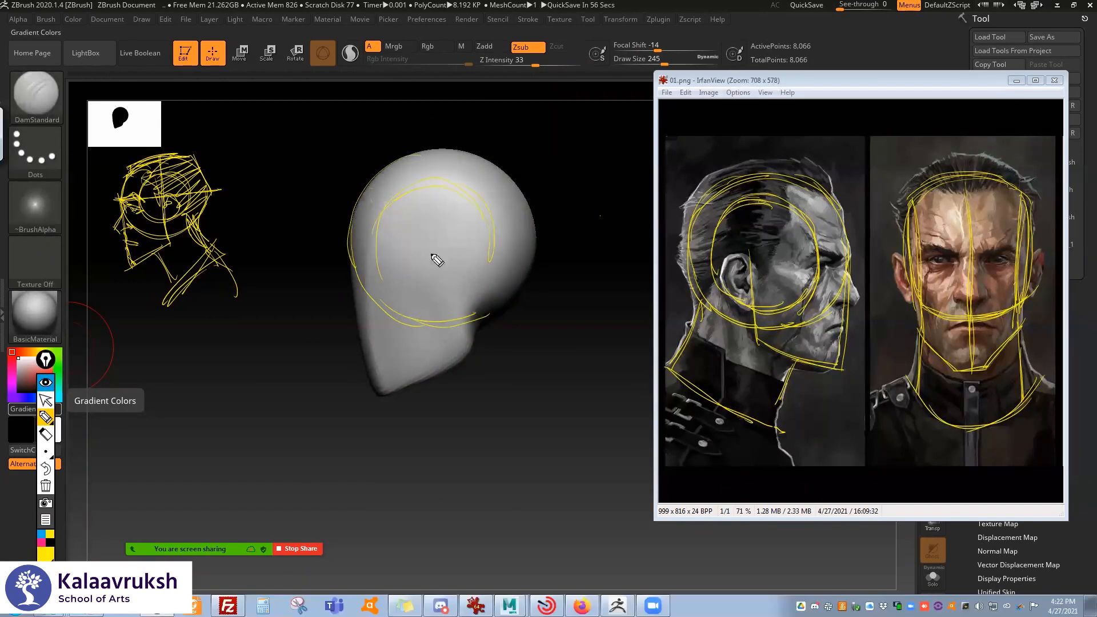
mouse_move(506, 175)
left_mouse_down()
mouse_move(529, 263)
mouse_move(507, 309)
left_mouse_up()
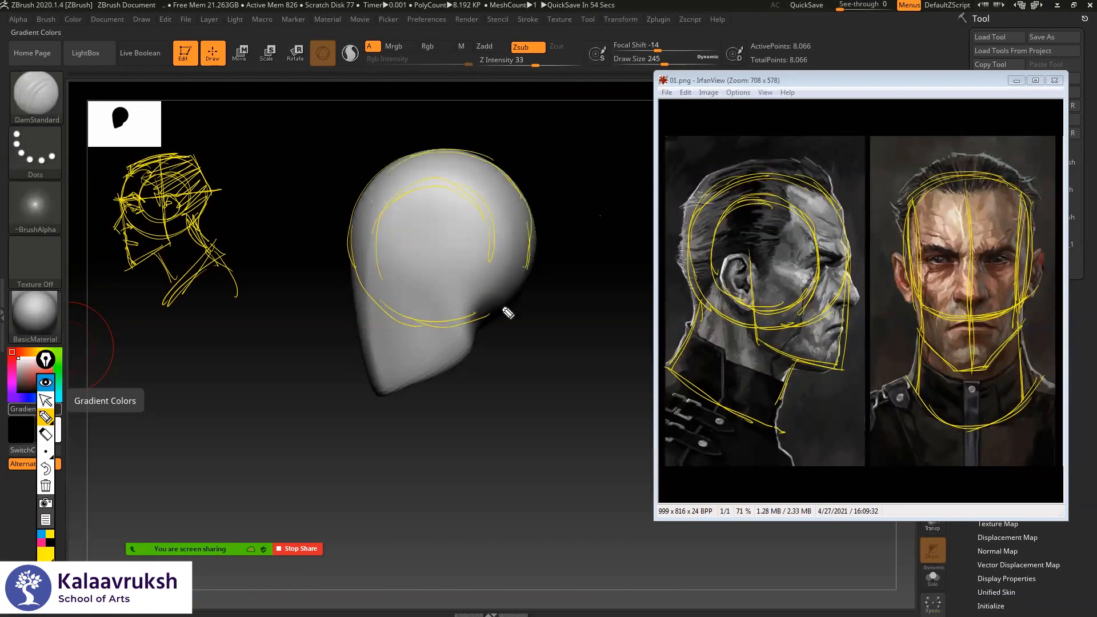
mouse_move(415, 189)
left_mouse_down()
mouse_move(413, 282)
mouse_move(490, 245)
left_mouse_up()
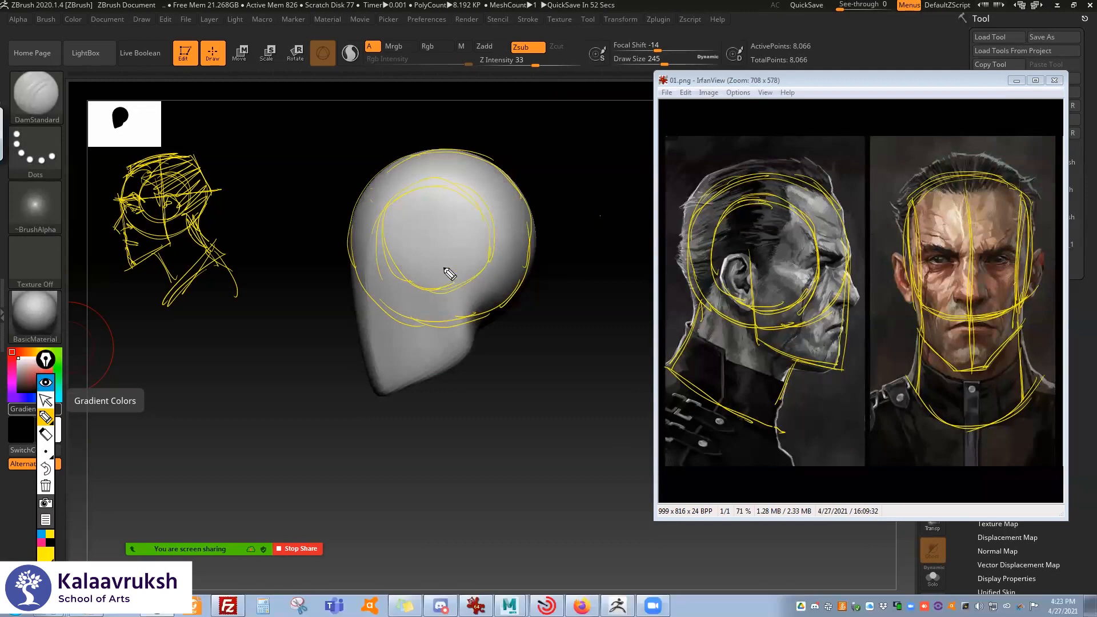
- Draw vertical and horizontal centre lines through the annotated cranium circles, redoing the first vertical stroke
left_click_drag(443, 151, 457, 361)
key("e")
left_click(444, 163)
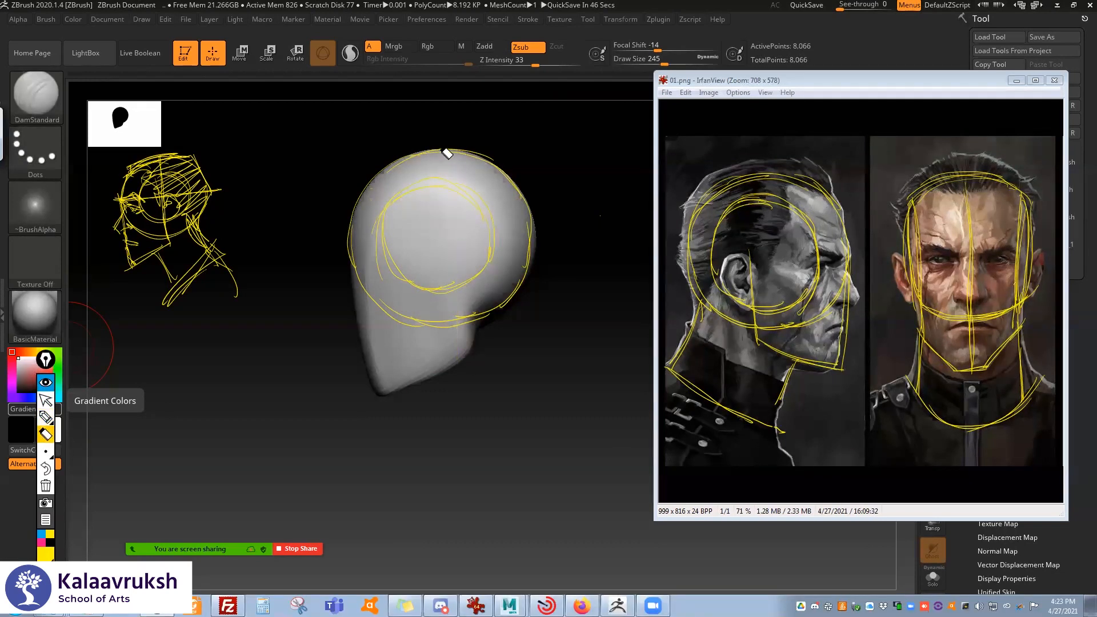
left_click(45, 416)
left_click_drag(438, 151, 443, 338)
left_click_drag(335, 238, 571, 226)
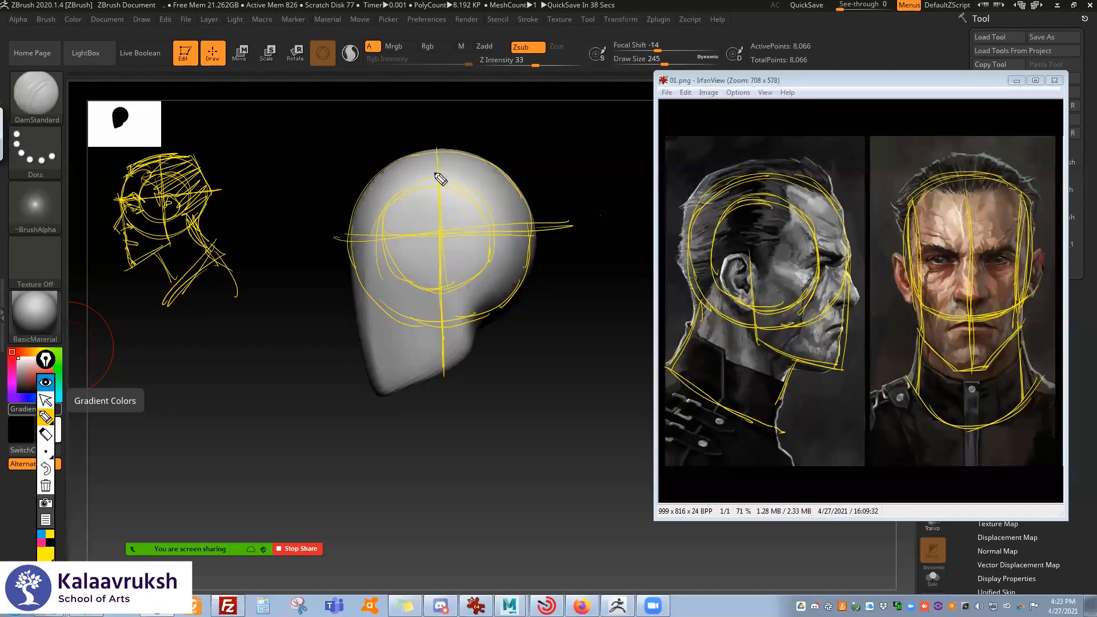
- Sketch the face, jaw, cheekbone and teeth over the profile, and hatch the area behind the jaw below the skull base
mouse_move(445, 359)
left_mouse_down()
mouse_move(441, 382)
mouse_move(421, 380)
left_mouse_up()
mouse_move(350, 232)
left_mouse_down()
mouse_move(377, 397)
mouse_move(391, 401)
left_mouse_up()
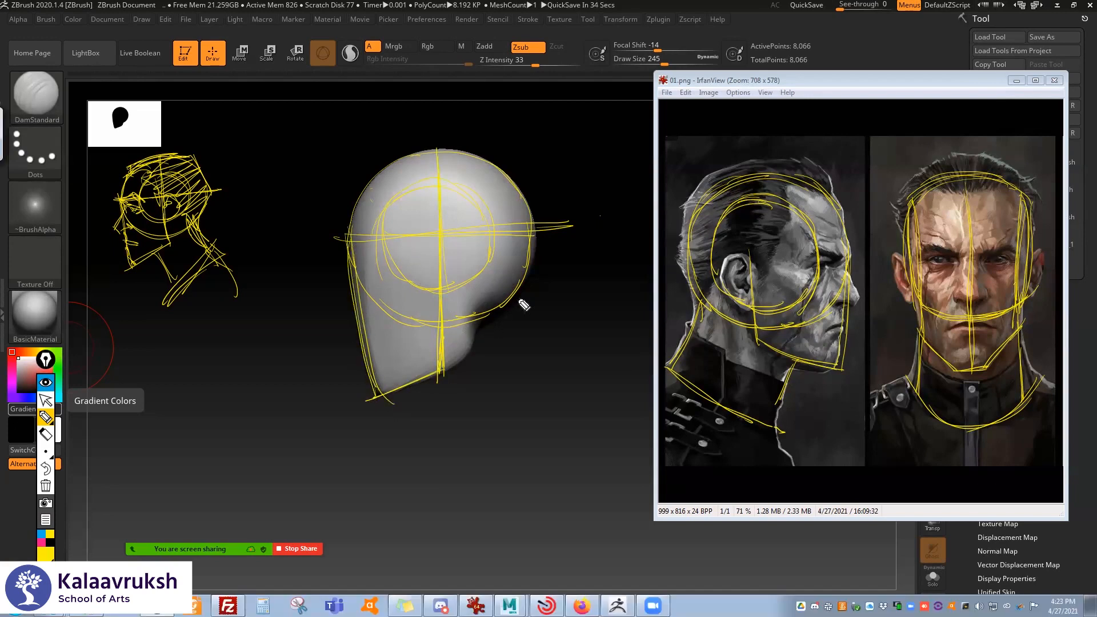
left_click_drag(445, 295, 535, 266)
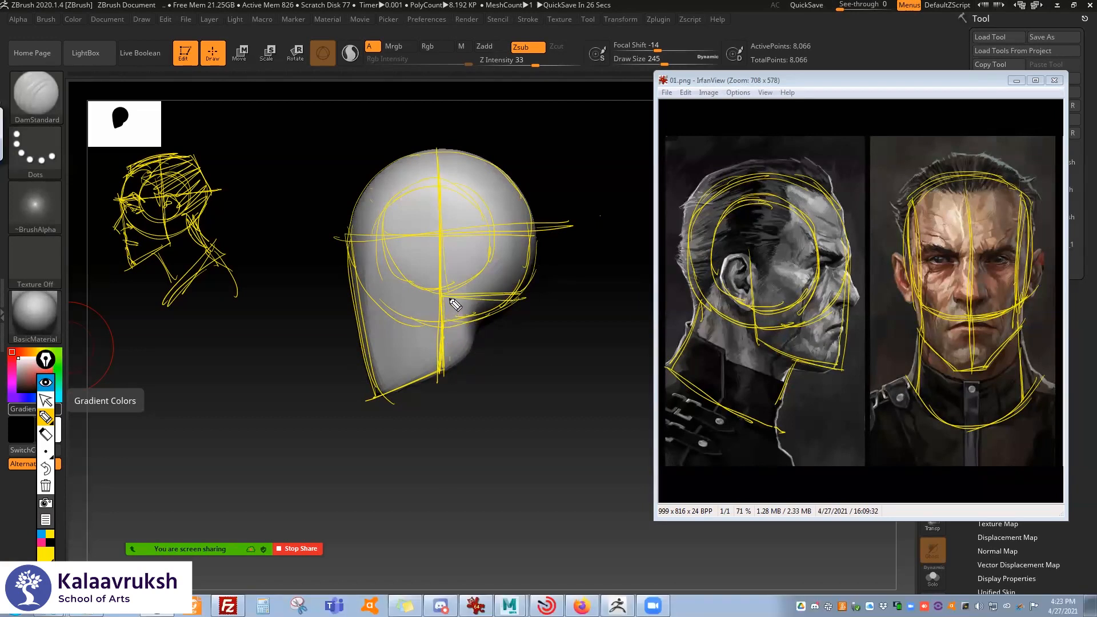
mouse_move(449, 357)
left_mouse_down()
mouse_move(498, 305)
mouse_move(506, 317)
left_mouse_up()
mouse_move(460, 403)
left_mouse_down()
mouse_move(529, 323)
mouse_move(532, 332)
left_mouse_up()
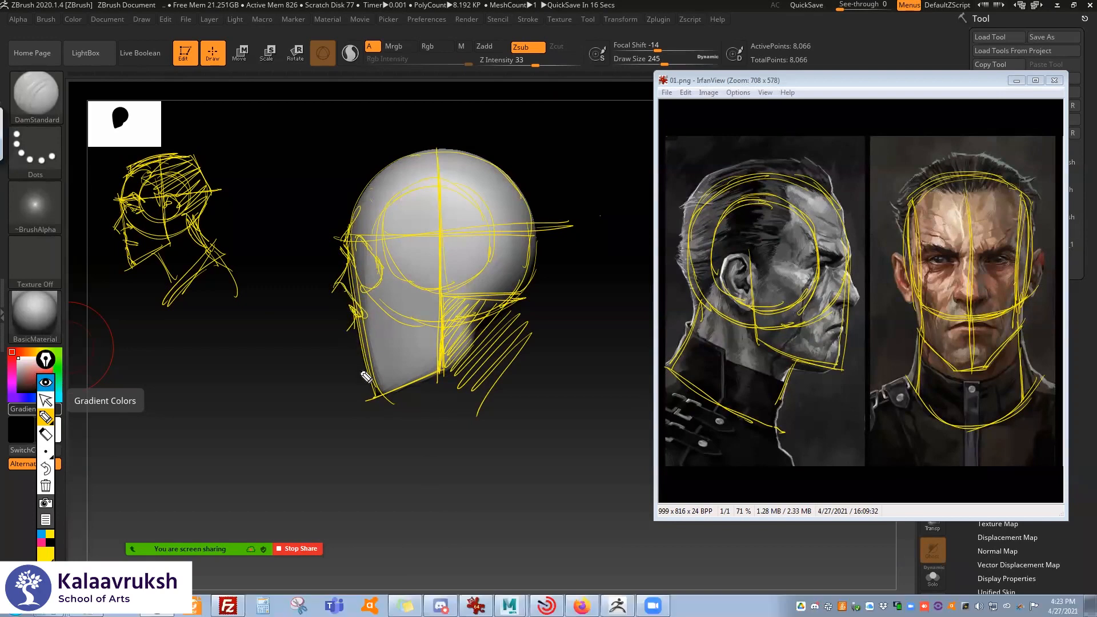
mouse_move(387, 333)
left_mouse_down()
mouse_move(419, 281)
mouse_move(453, 262)
left_mouse_up()
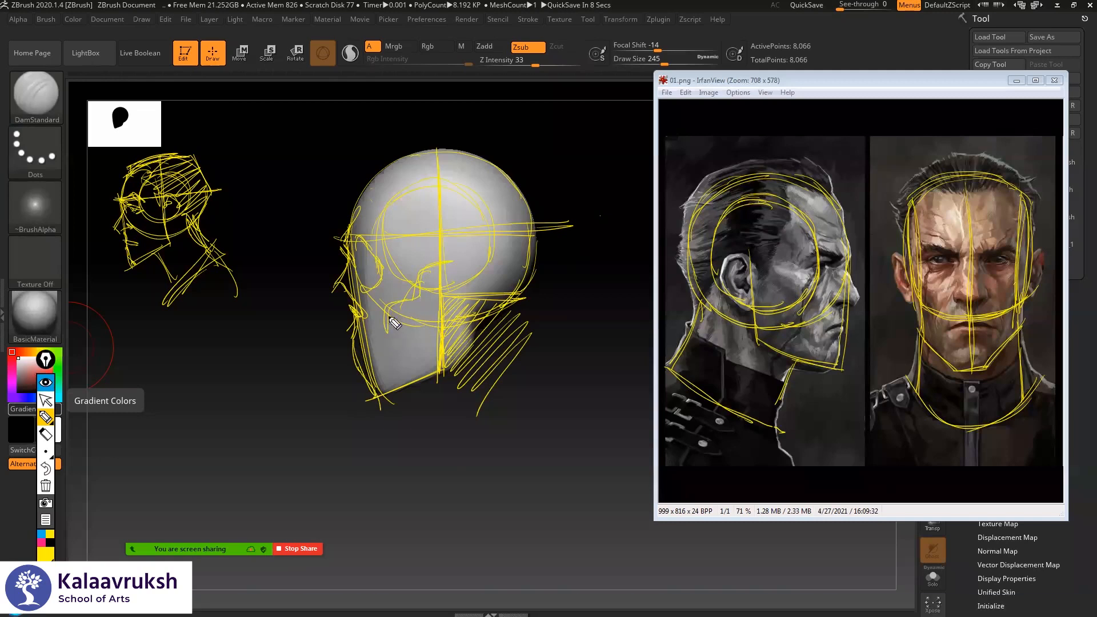
left_click_drag(371, 360, 440, 338)
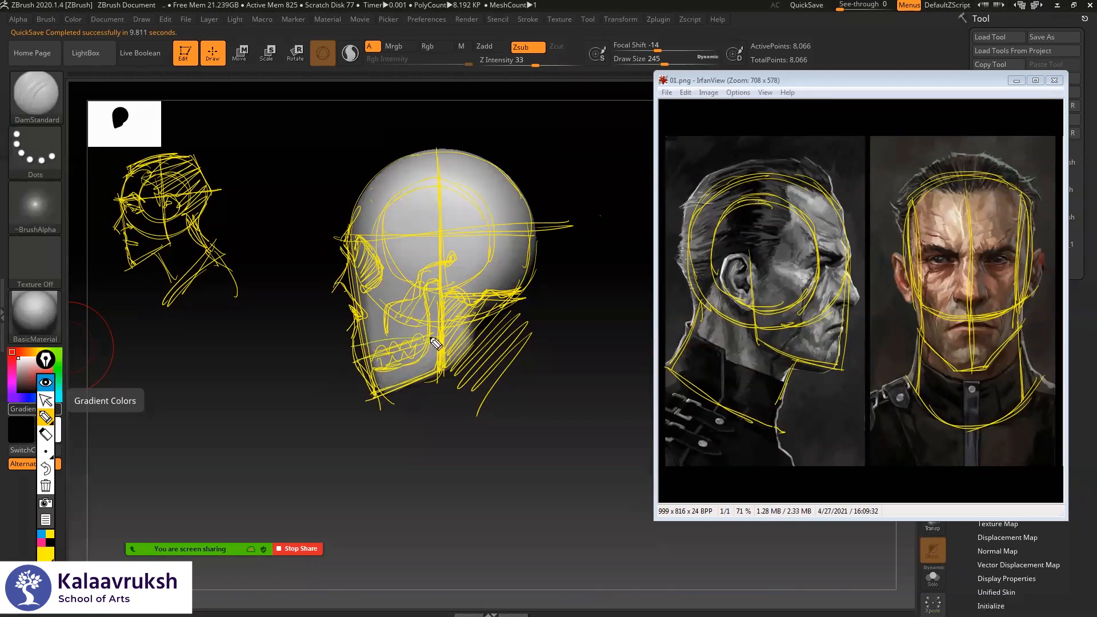
- Sketch the neck vertebrae curving down from the skull base, and clear all screen annotations
left_click_drag(514, 449, 473, 333)
mouse_move(505, 432)
left_mouse_down()
mouse_move(460, 343)
mouse_move(504, 395)
mouse_move(498, 417)
left_mouse_up()
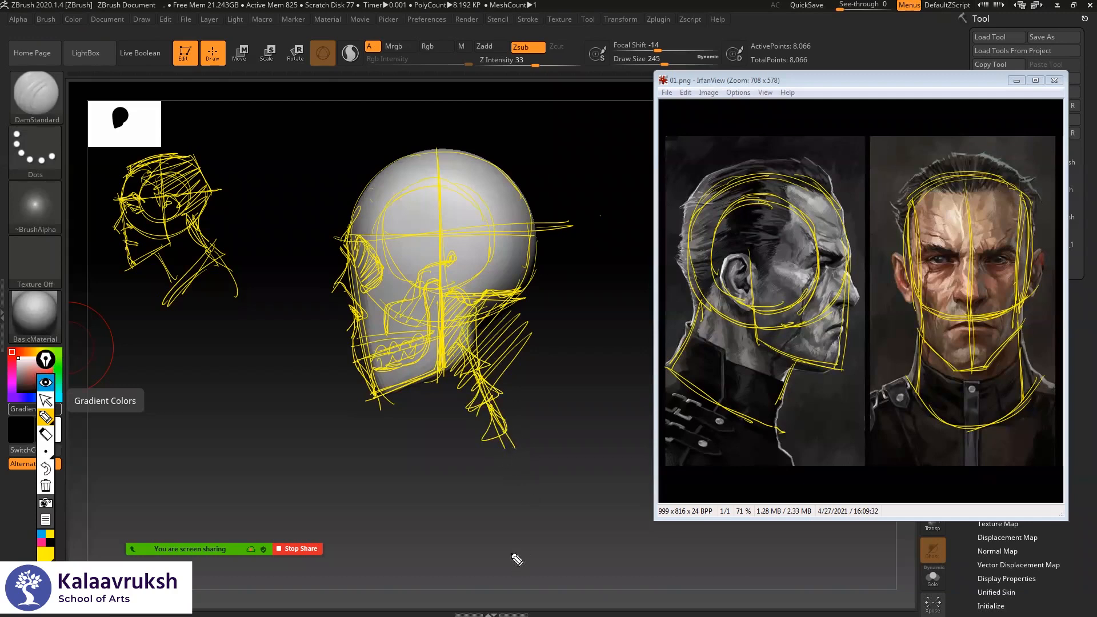
left_click_drag(517, 560, 502, 426)
mouse_move(54, 417)
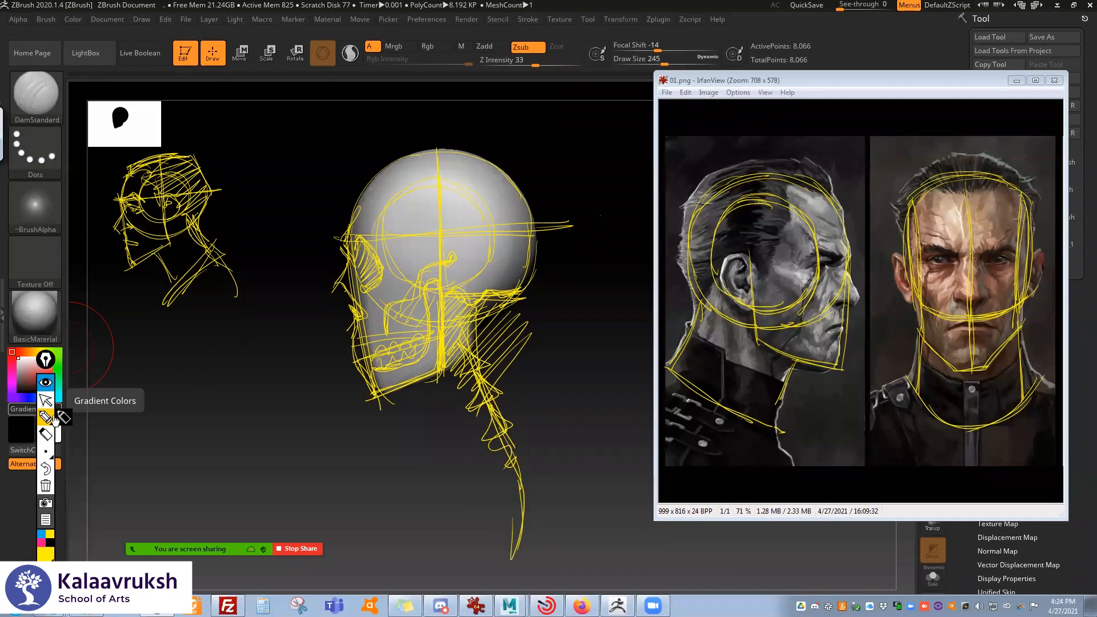
left_click(46, 486)
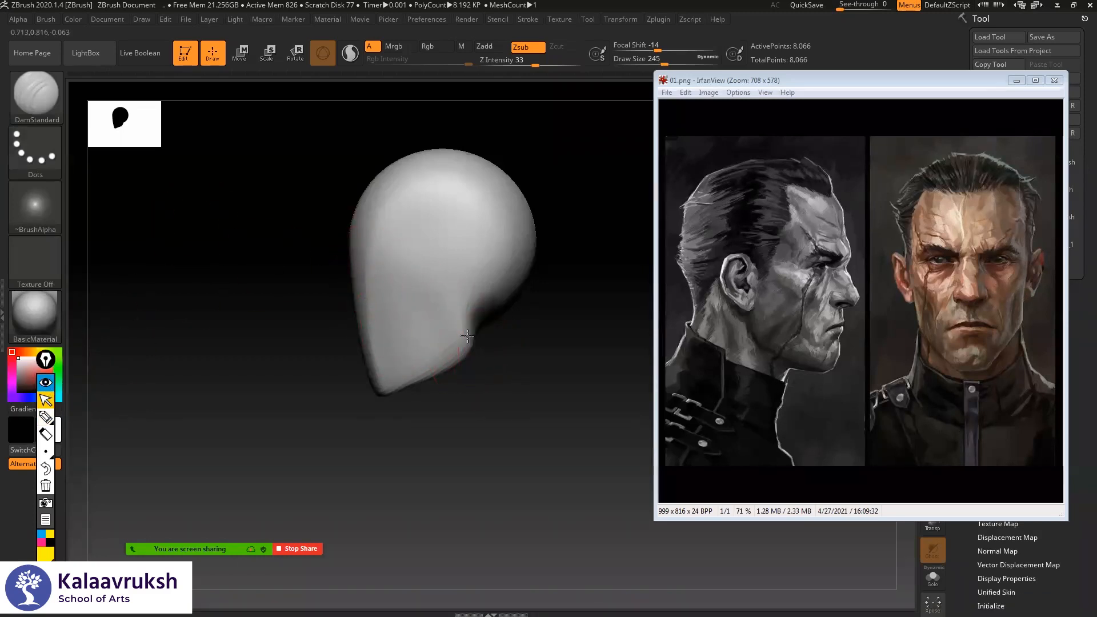
- Reshape the back of the jaw where it meets the skull base with the Move brush, working from profile and underside views
key("b")
key("m")
key("v")
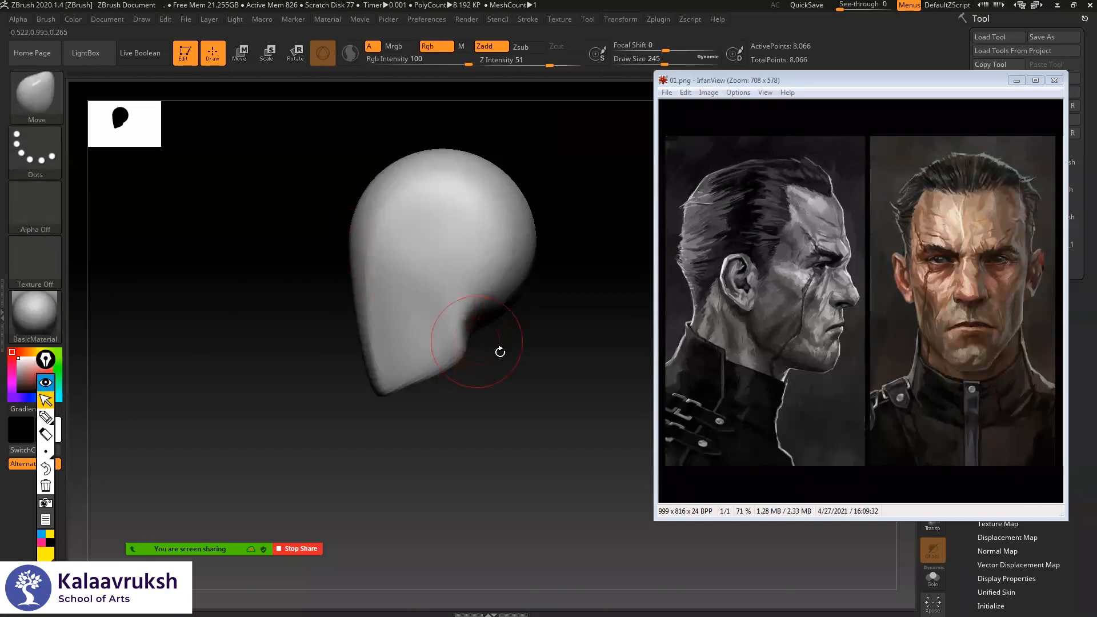
left_click_drag(500, 351, 500, 245)
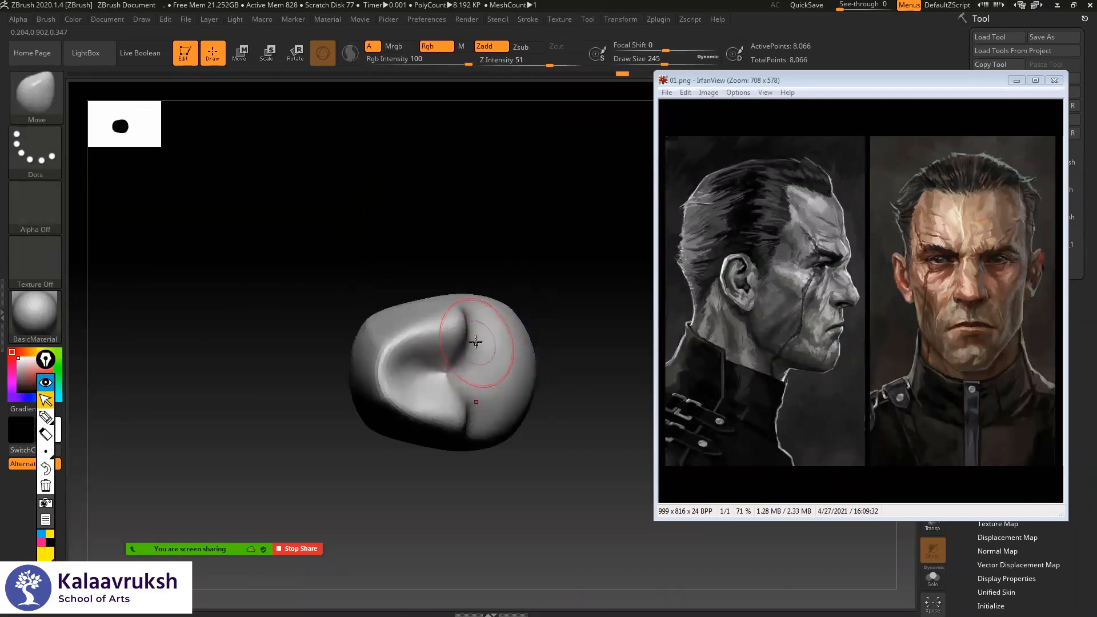
mouse_move(517, 264)
left_mouse_down("shift")
mouse_move(507, 348)
mouse_move(461, 356)
mouse_move(534, 350)
mouse_move(457, 253)
left_mouse_up("shift")
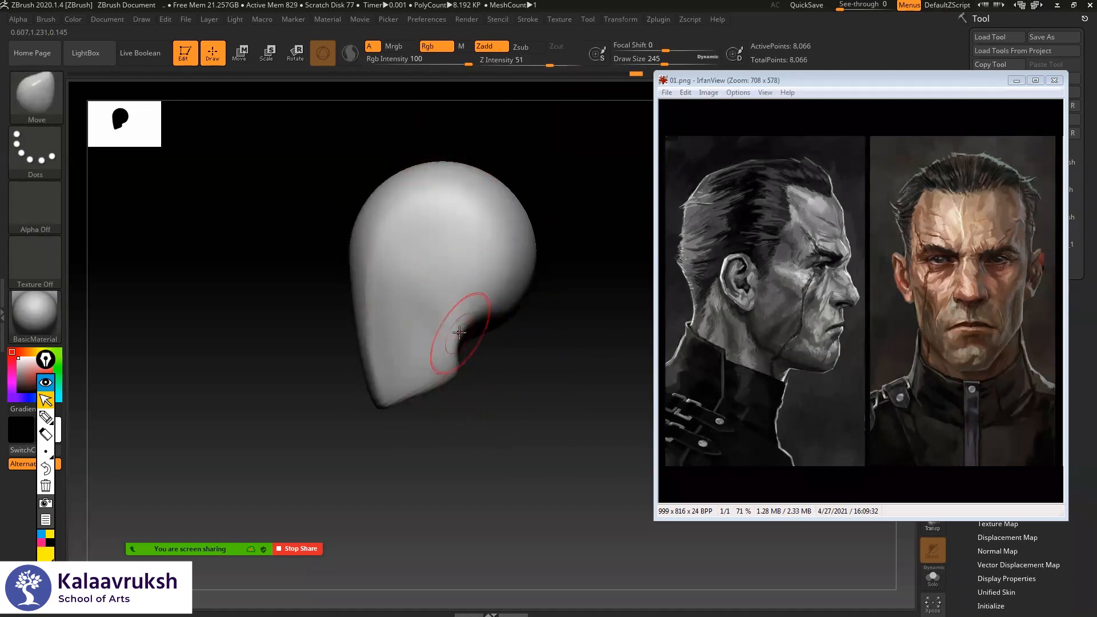
left_click_drag(462, 372, 526, 358, "shift")
left_click_drag(442, 370, 463, 364)
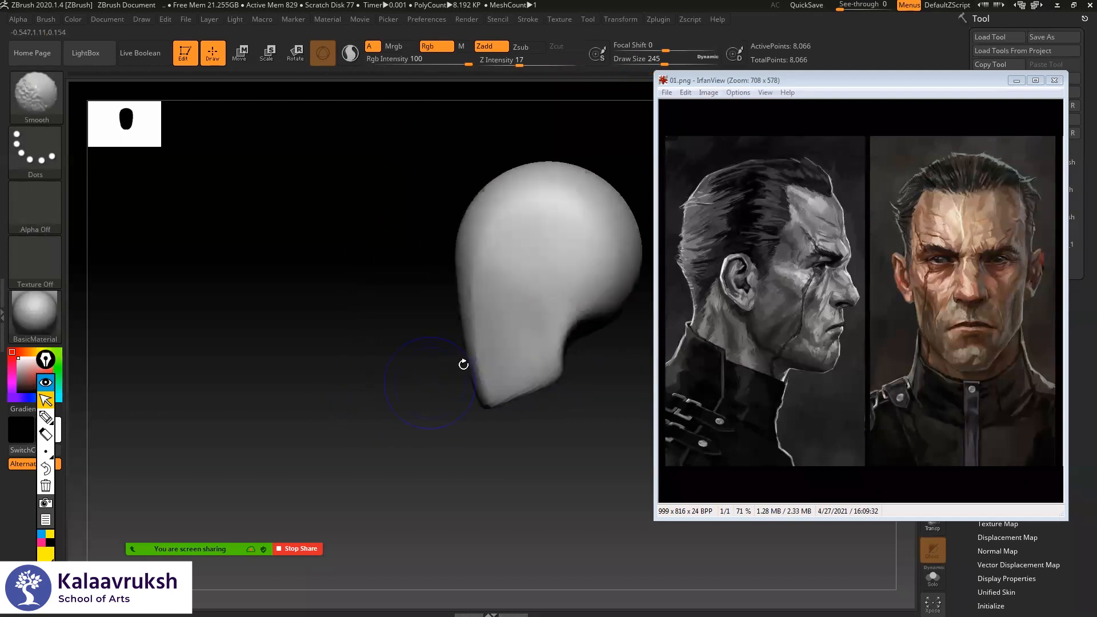
mouse_move(564, 364)
left_mouse_down()
mouse_move(544, 375)
mouse_move(551, 363)
mouse_move(514, 343)
left_mouse_up()
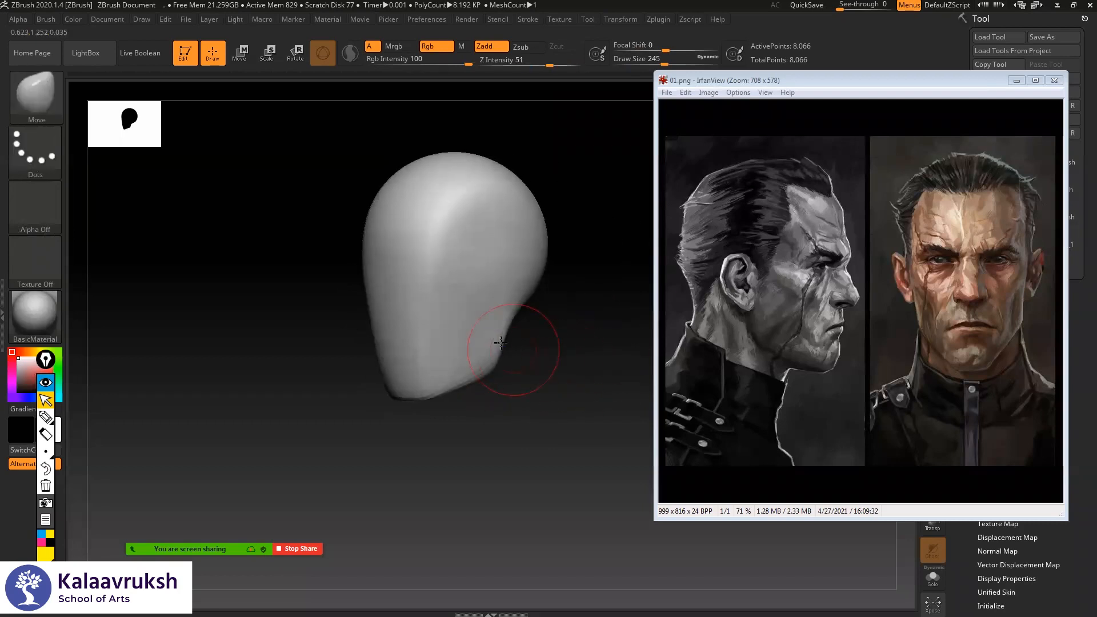
mouse_move(513, 383)
left_mouse_down("shift")
mouse_move(462, 389)
mouse_move(407, 415)
mouse_move(361, 405)
mouse_move(380, 399)
mouse_move(362, 404)
mouse_move(379, 429)
mouse_move(399, 427)
mouse_move(363, 326)
mouse_move(325, 380)
mouse_move(427, 353)
mouse_move(465, 272)
mouse_move(505, 284)
mouse_move(551, 238)
mouse_move(554, 278)
left_mouse_up("shift")
mouse_move(531, 184)
left_mouse_down()
mouse_move(544, 225)
mouse_move(534, 191)
mouse_move(486, 192)
left_mouse_up()
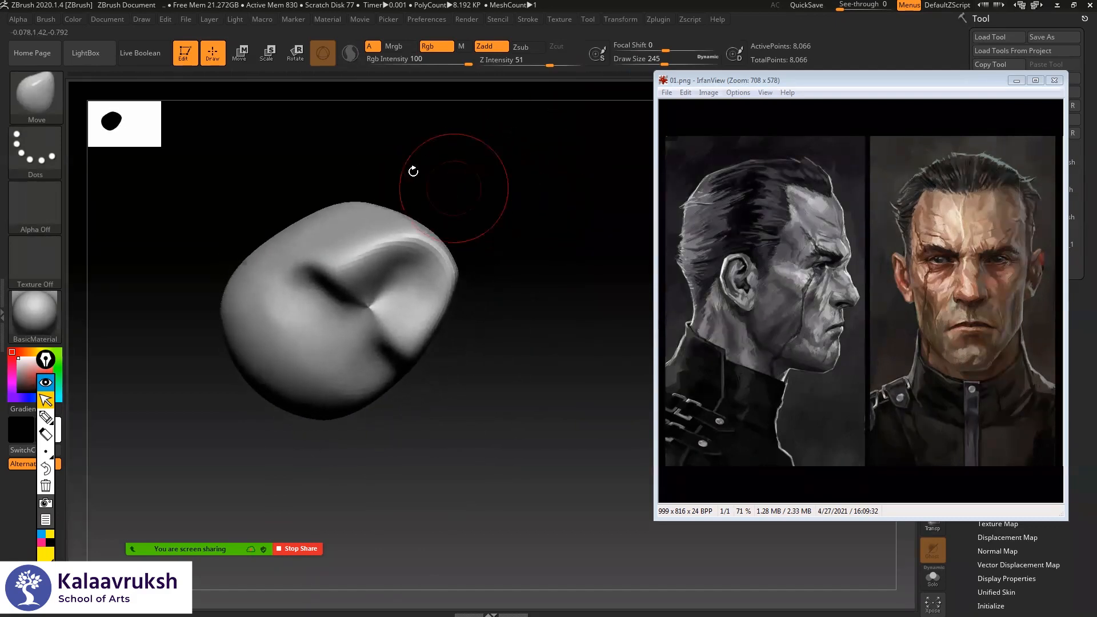
mouse_move(328, 164)
left_mouse_down()
mouse_move(294, 250)
mouse_move(303, 241)
left_mouse_up()
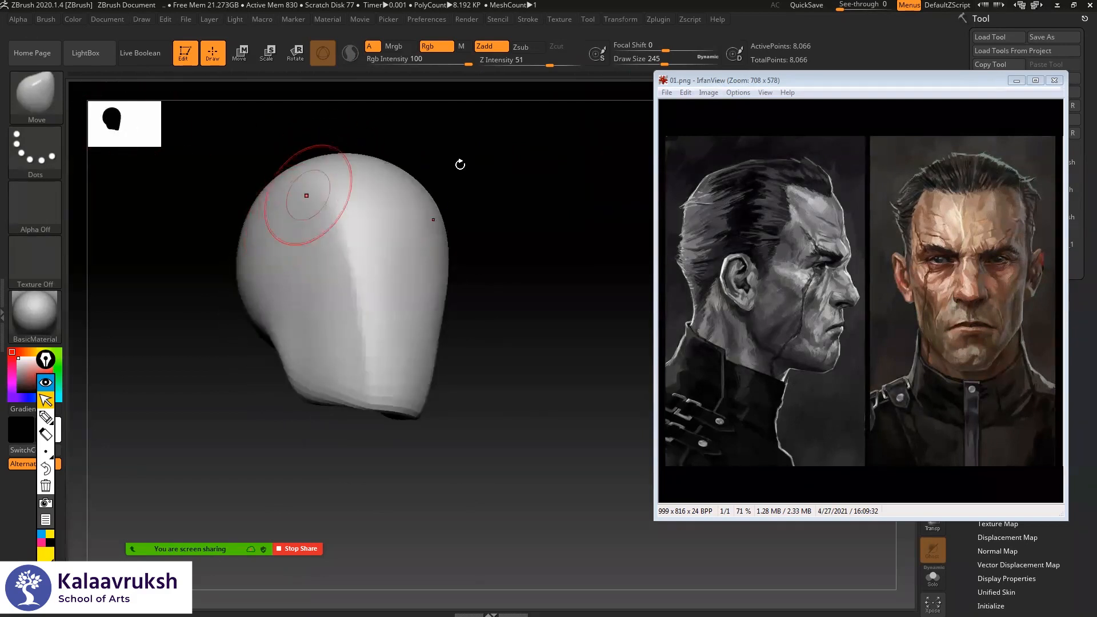
left_click_drag(474, 125, 483, 120, "alt")
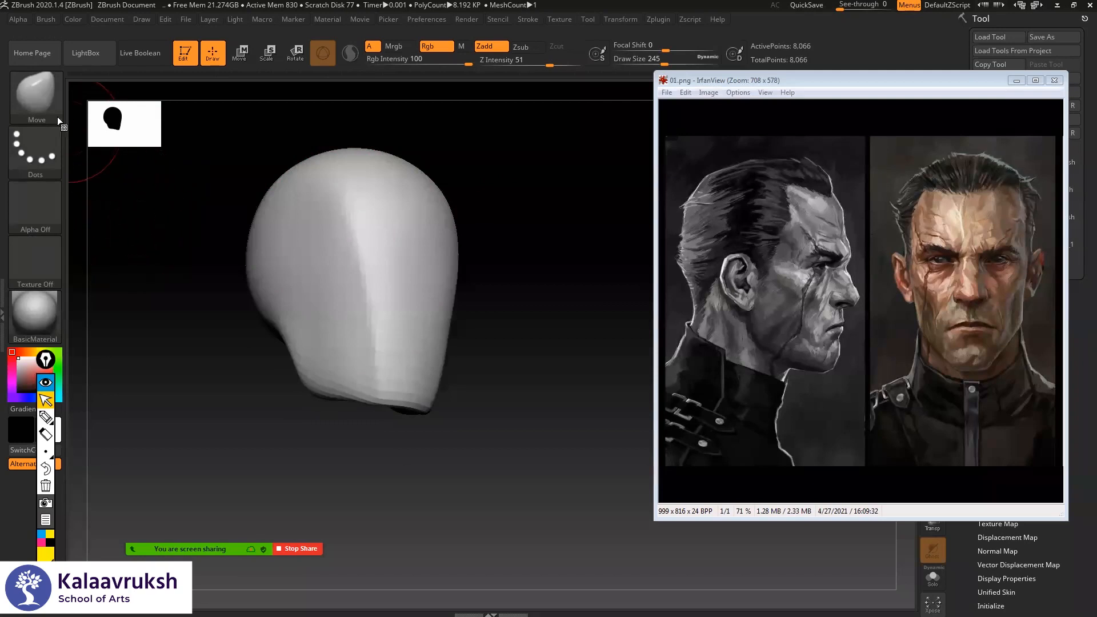
- Fill the hollow on the underside of the jaw with ClayBuildup strokes
left_click(53, 102)
left_click(179, 116)
mouse_move(206, 416)
left_mouse_down()
mouse_move(205, 294)
mouse_move(377, 272)
mouse_move(379, 305)
mouse_move(349, 302)
mouse_move(387, 285)
mouse_move(379, 269)
left_mouse_up()
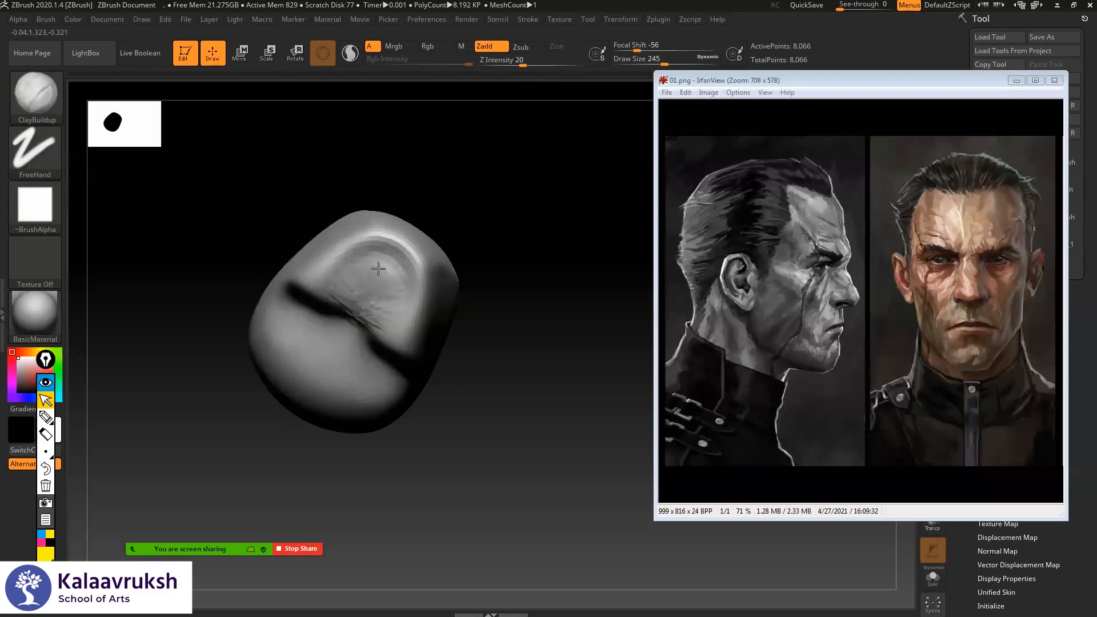
left_click_drag(488, 195, 464, 292)
left_click_drag(396, 275, 394, 269)
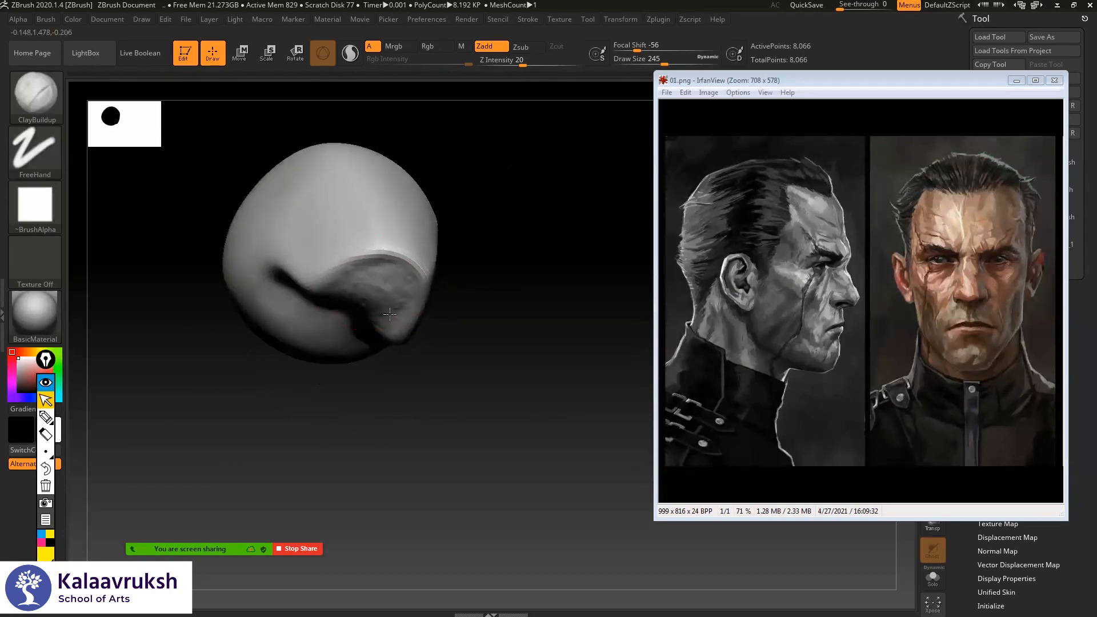
left_click_drag(453, 296, 451, 231)
mouse_move(358, 313)
left_mouse_down()
mouse_move(353, 327)
mouse_move(371, 321)
left_mouse_up()
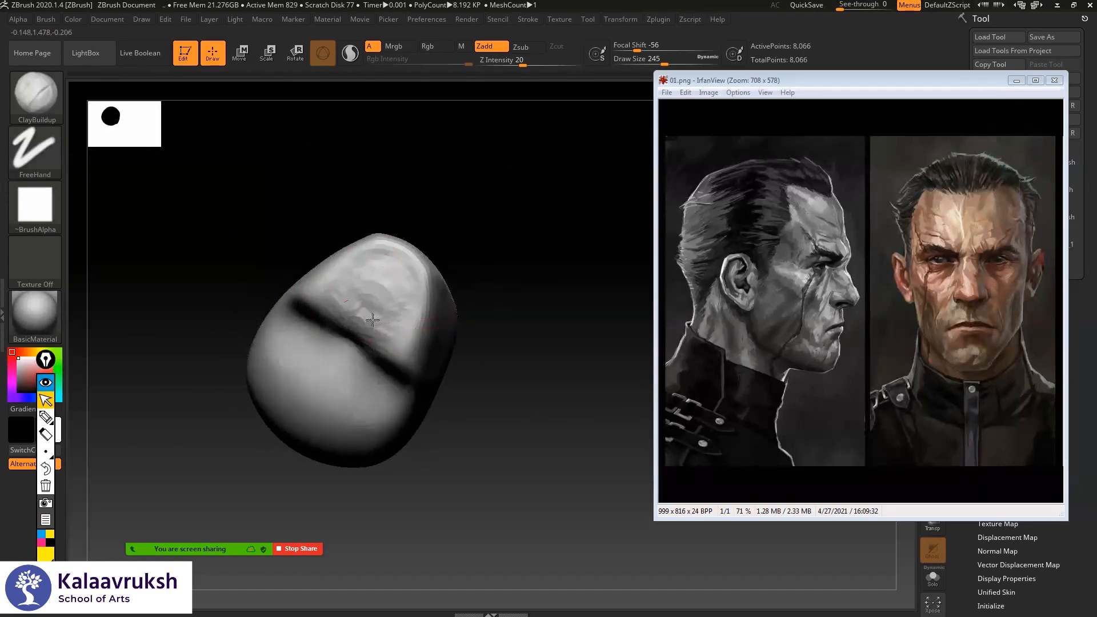
- Smooth the built-up clay under the jaw and the front plane of the face down to the chin
left_click_drag(472, 228, 433, 230)
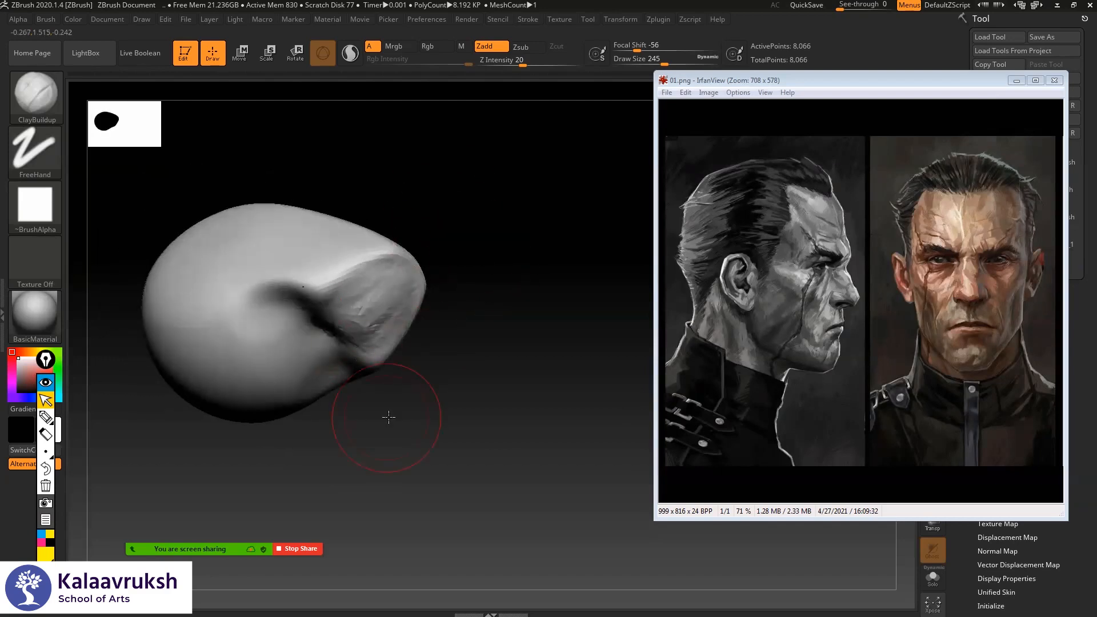
left_click_drag(388, 418, 340, 361)
mouse_move(480, 191)
left_mouse_down()
mouse_move(480, 314)
mouse_move(442, 310)
left_mouse_up()
mouse_move(454, 249)
left_mouse_down()
mouse_move(498, 308)
mouse_move(472, 372)
mouse_move(368, 334)
mouse_move(334, 360)
mouse_move(355, 365)
mouse_move(372, 336)
mouse_move(351, 346)
mouse_move(357, 370)
mouse_move(403, 318)
left_mouse_up()
left_click_drag(339, 424, 332, 430, "shift")
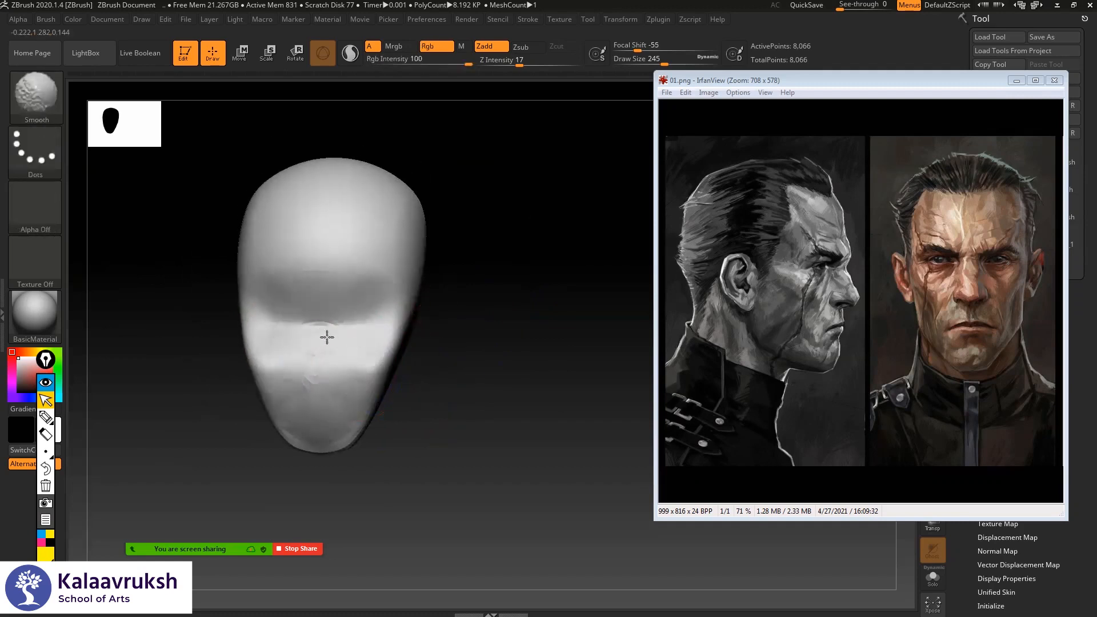
mouse_move(445, 300)
left_mouse_down()
mouse_move(481, 304)
mouse_move(504, 286)
mouse_move(525, 313)
mouse_move(559, 321)
mouse_move(536, 279)
mouse_move(559, 292)
mouse_move(504, 235)
left_mouse_up()
left_click_drag(355, 225, 337, 252, "shift")
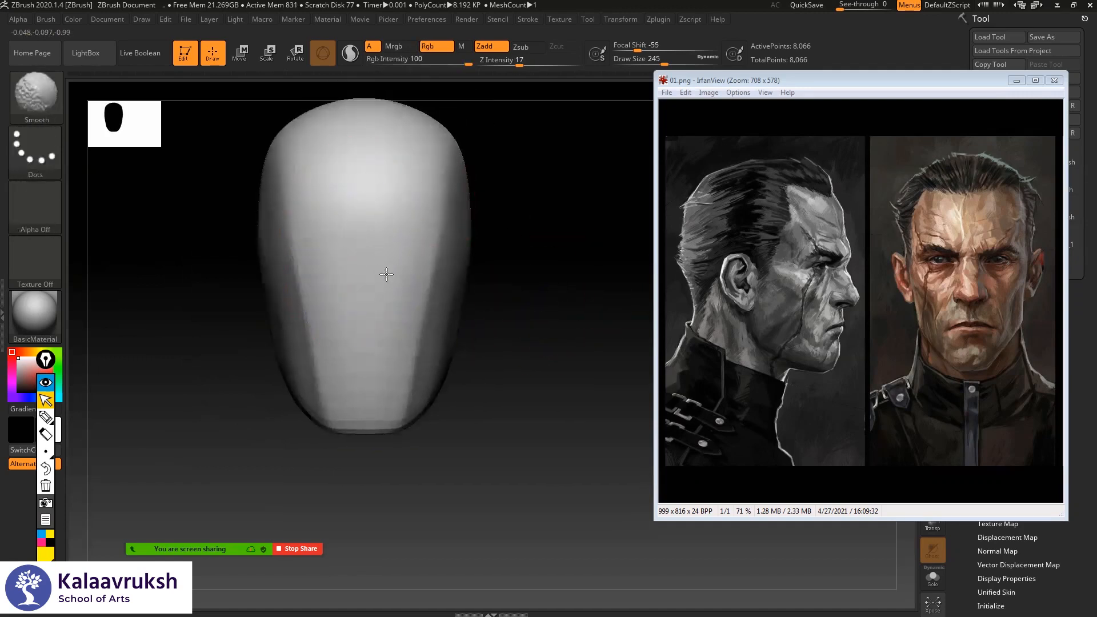
left_click_drag(371, 363, 369, 394, "shift")
- Adjust the side of the head and jaw with the Move brush at Draw Size 274, and switch to smoothing
key("b")
key("m")
key("v")
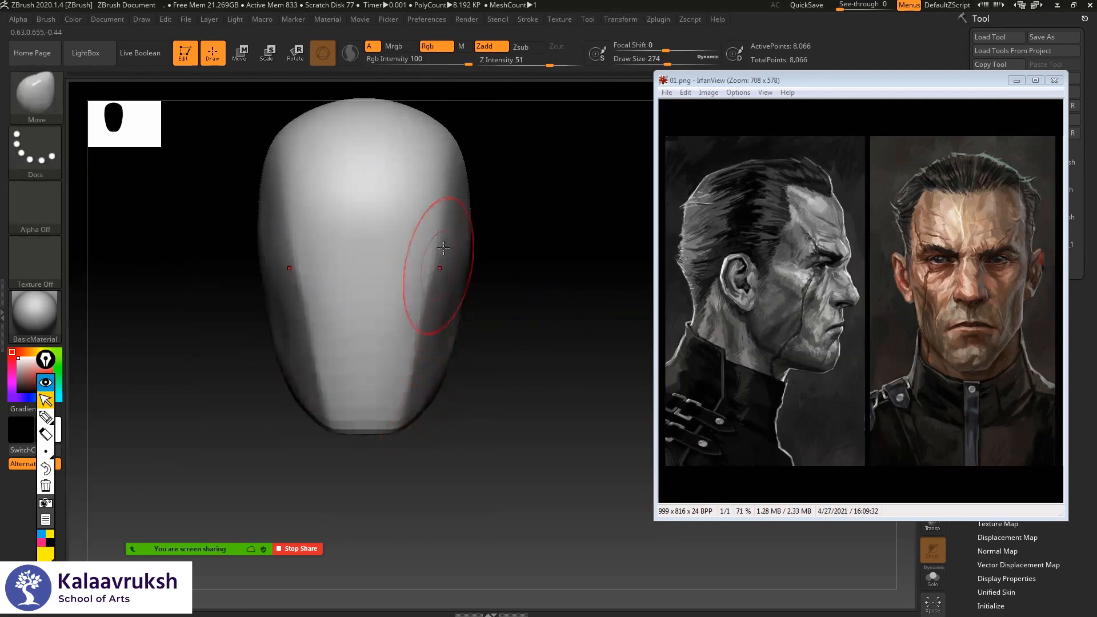
mouse_move(468, 269)
right_mouse_down()
mouse_move(459, 285)
mouse_move(480, 301)
right_mouse_up()
left_click_drag(481, 307, 477, 312)
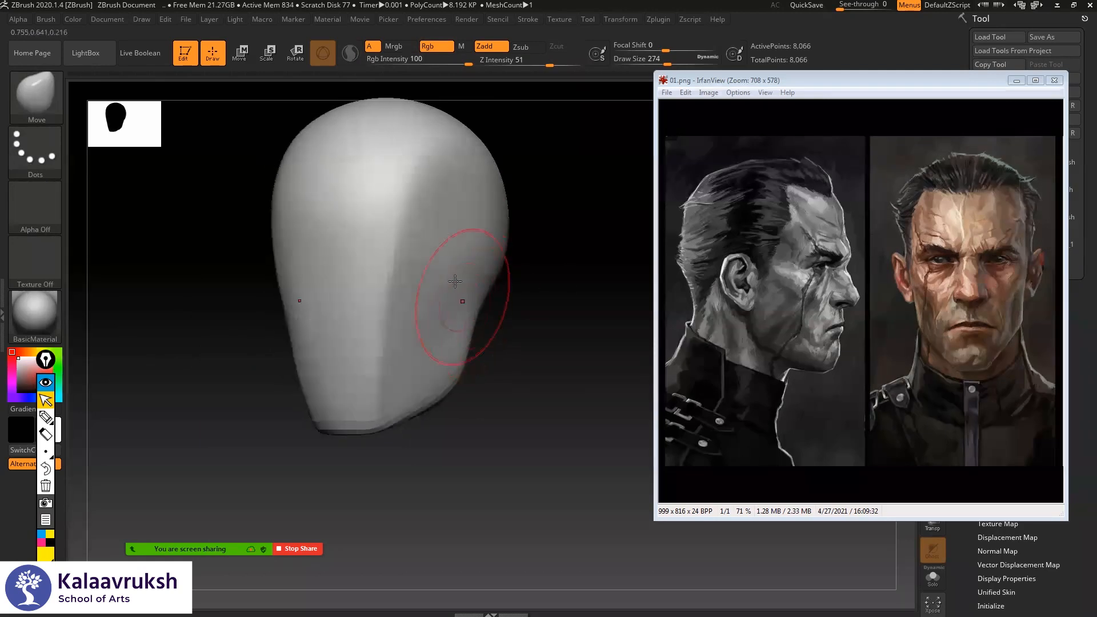
key("shift")
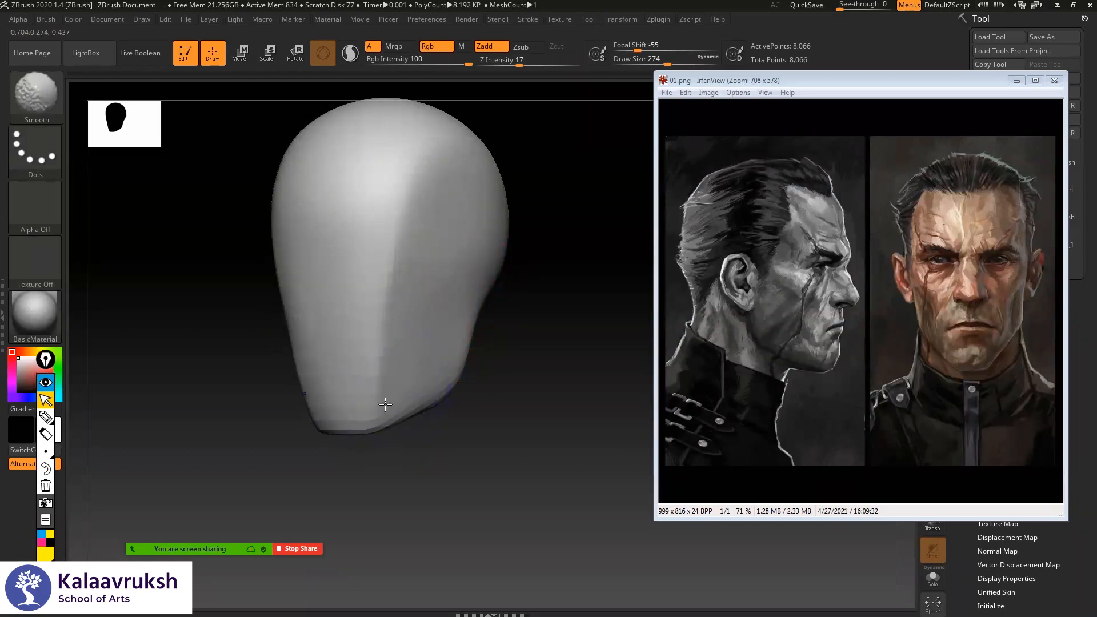
- Examine the head's overall shape from front, three-quarter and profile views against the reference
left_click_drag(404, 453, 424, 456, "shift")
key("shift")
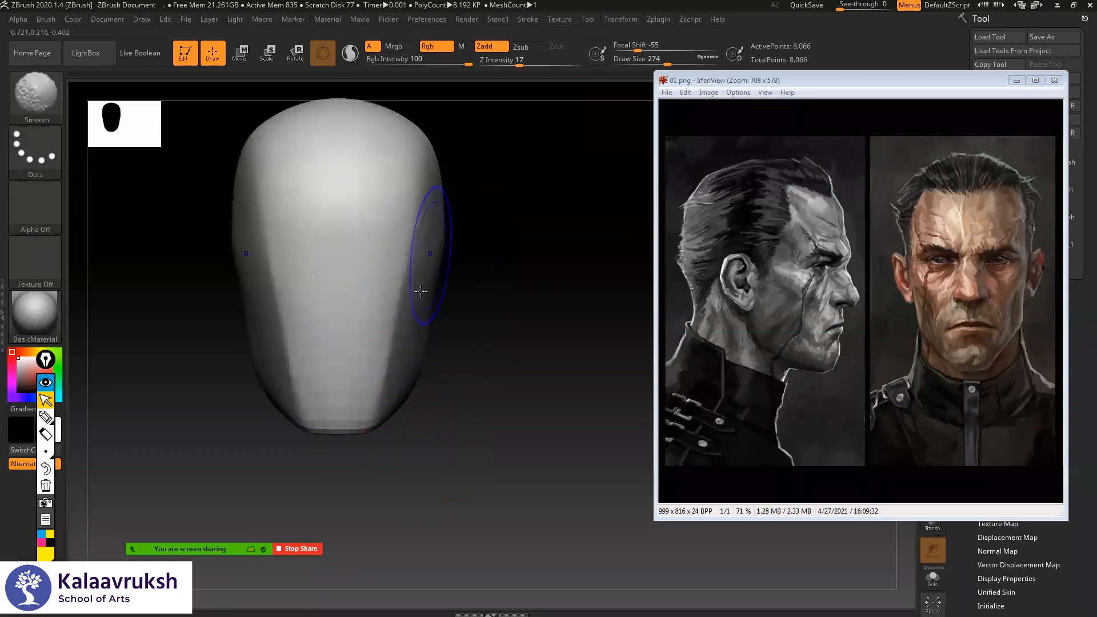
left_click_drag(463, 270, 498, 248)
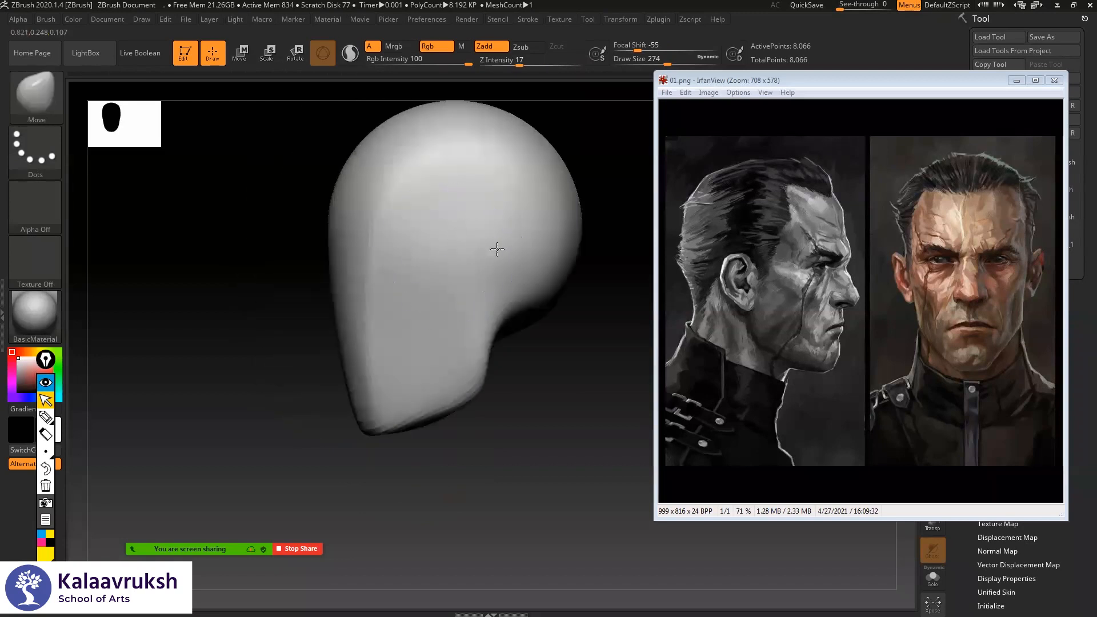
mouse_move(527, 331)
left_mouse_down("shift")
mouse_move(525, 345)
mouse_move(525, 333)
mouse_move(550, 334)
left_mouse_up("shift")
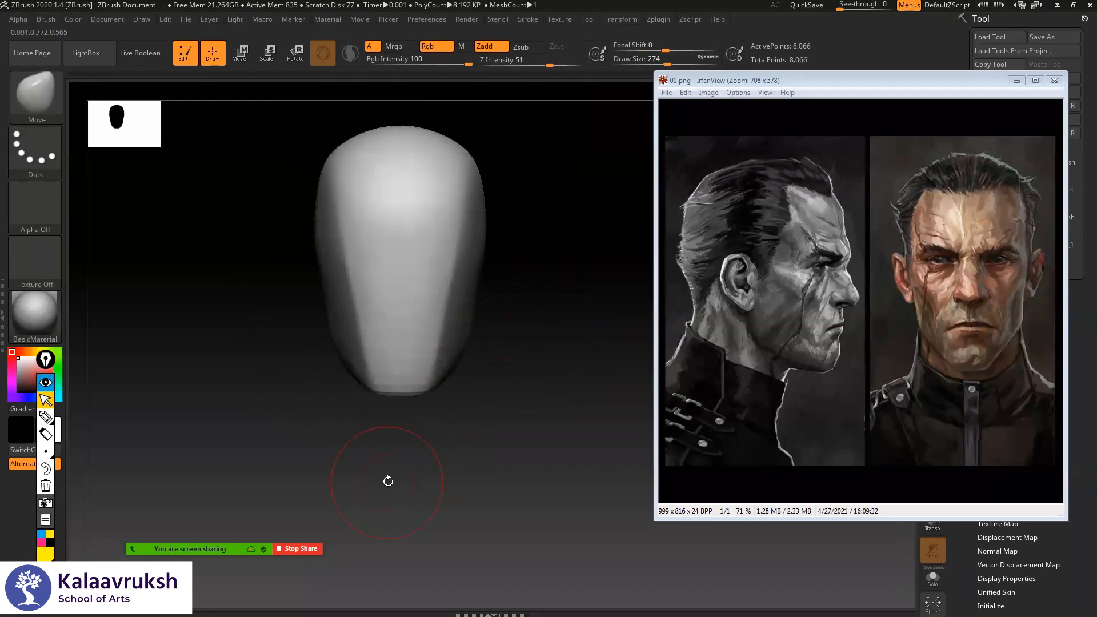
left_click_drag(531, 272, 460, 260, "alt")
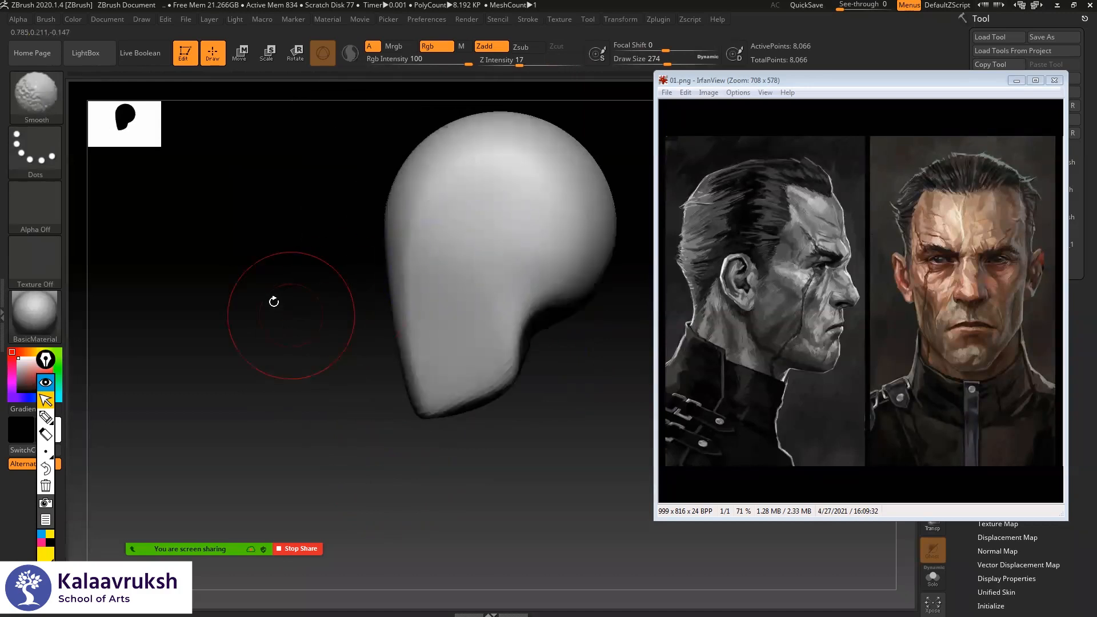
left_click_drag(274, 301, 260, 292, "alt")
left_click_drag(317, 242, 269, 255, "alt")
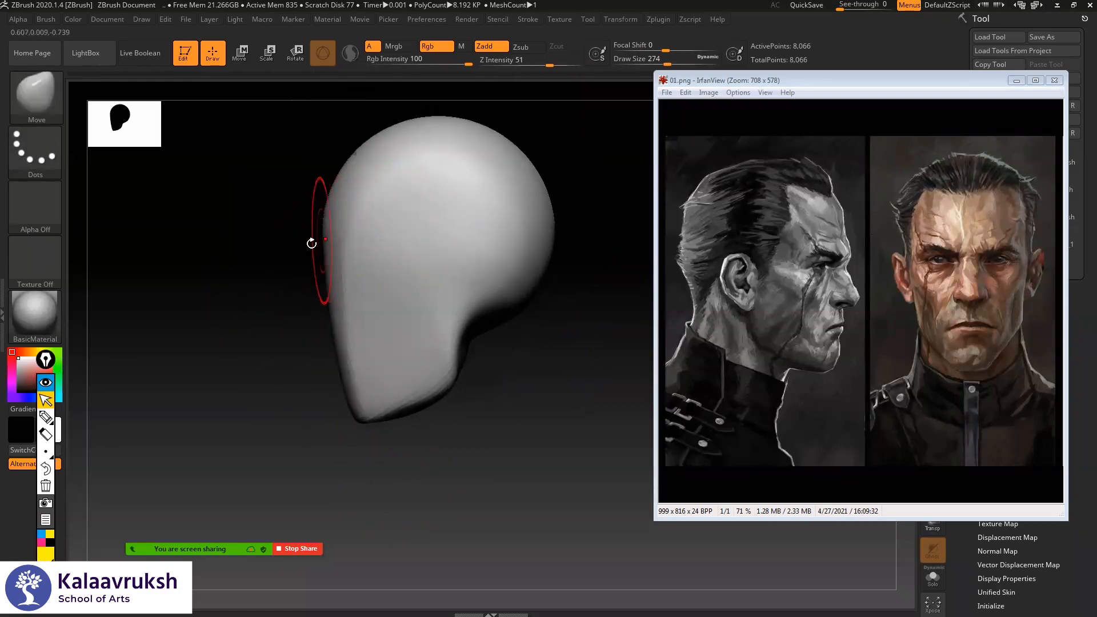
- Carve a horizontal brow crease across the front plane of the face with the DamStandard brush, undoing the misplaced first stroke
key("b")
key("d")
key("s")
mouse_move(324, 232)
left_mouse_down("alt")
mouse_move(566, 231)
mouse_move(387, 230)
left_mouse_up("alt")
left_click_drag(259, 283, 355, 272, "shift")
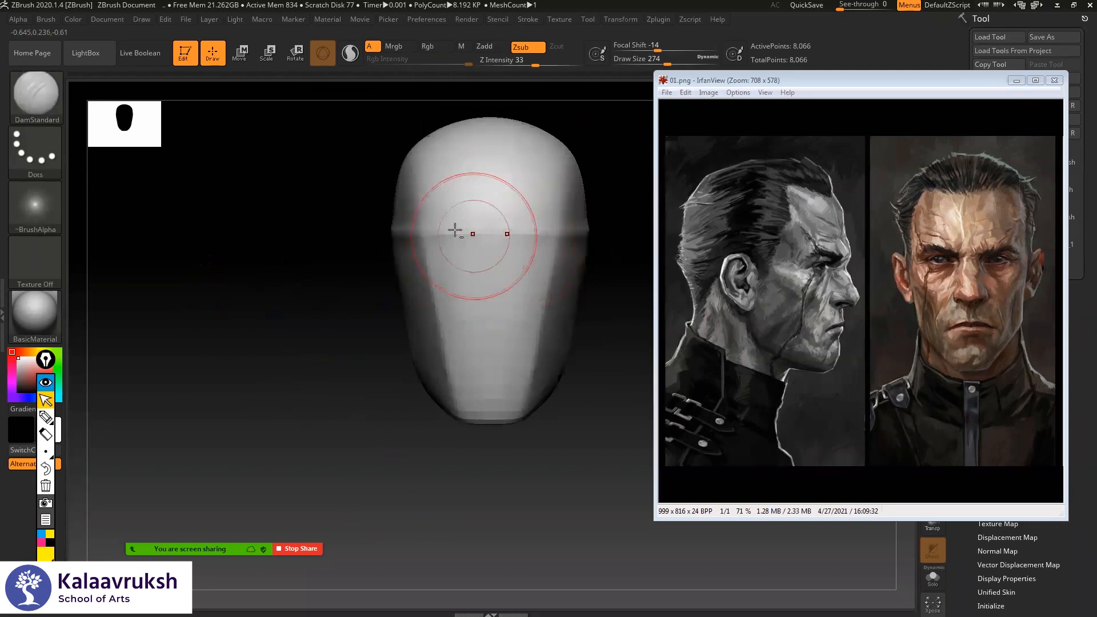
key("ctrl")
key("ctrl+z")
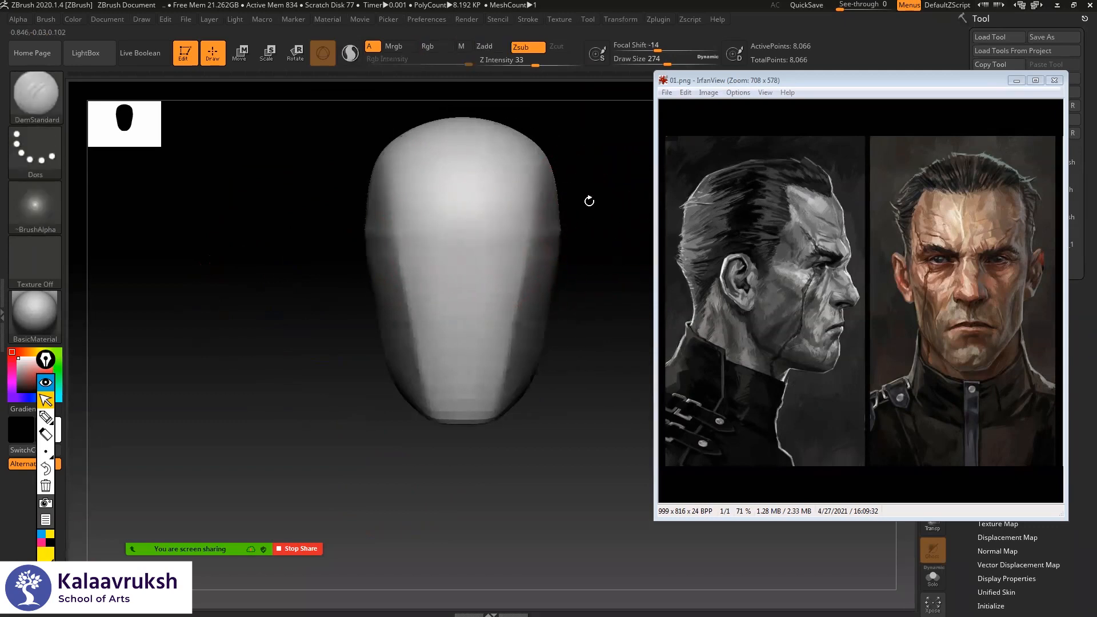
left_click_drag(481, 241, 515, 242)
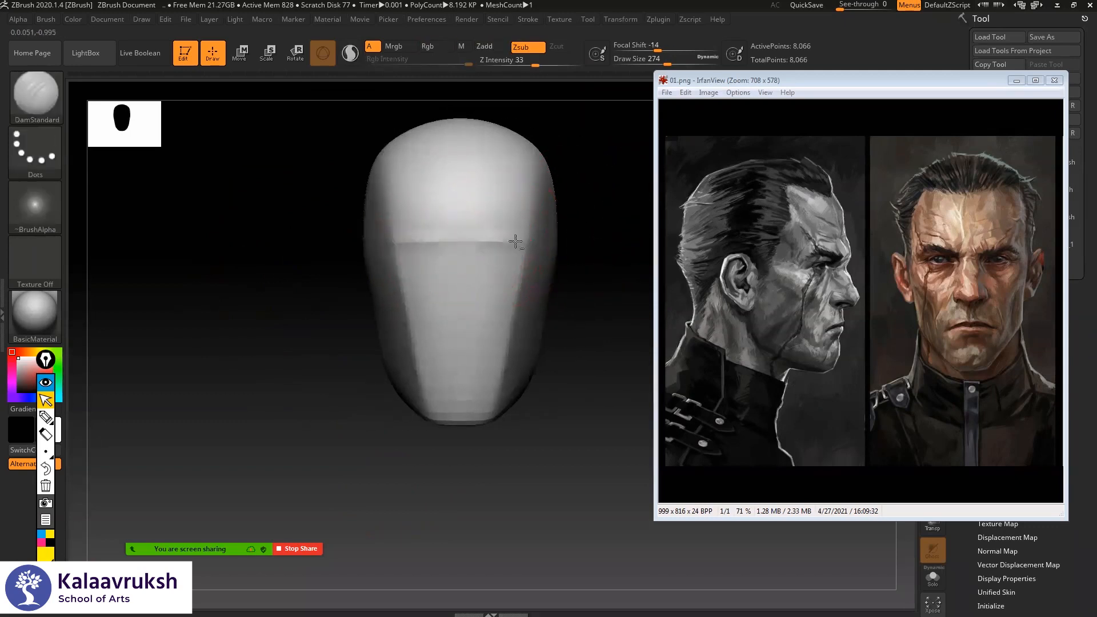
- Deepen the brow crease and extend it around to the sides of the head with DamStandard
mouse_move(600, 212)
left_mouse_down("alt")
mouse_move(576, 213)
mouse_move(618, 217)
left_mouse_up("alt")
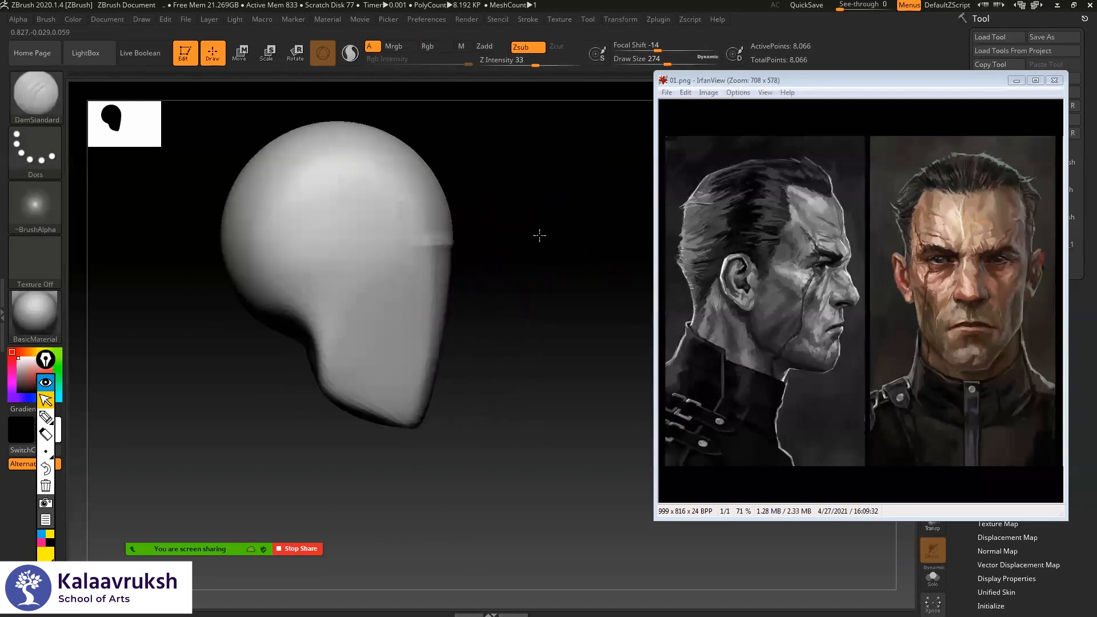
scroll(537, 238, "up", 1)
left_click_drag(424, 246, 342, 253)
left_click_drag(544, 228, 506, 221, "shift")
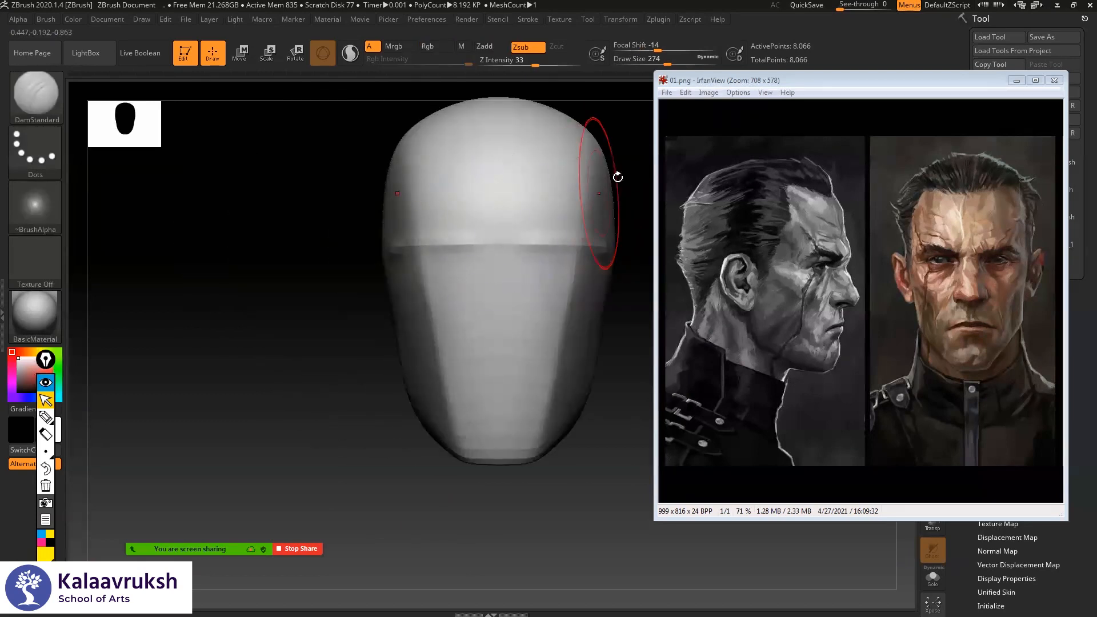
left_click_drag(621, 146, 524, 147, "alt")
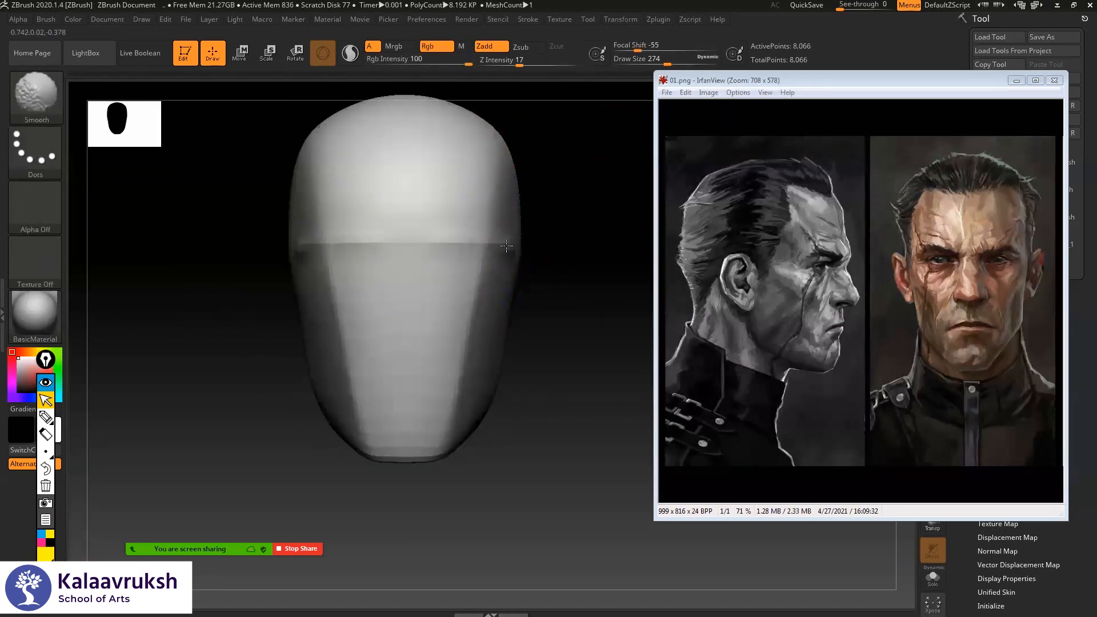
- Smooth the outer ends of the brow crease where they fade into the side planes
left_click_drag(503, 249, 489, 261, "shift")
left_click_drag(618, 240, 590, 236, "alt")
left_click_drag(494, 251, 482, 280, "shift")
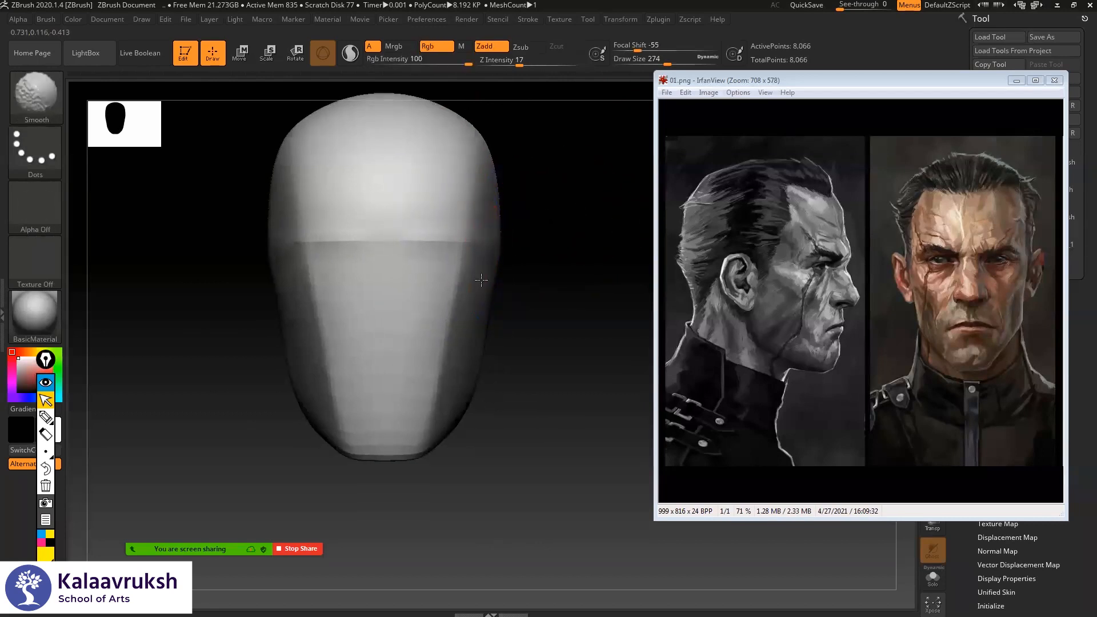
left_click_drag(636, 261, 578, 262)
mouse_move(261, 325)
left_mouse_down()
mouse_move(246, 318)
mouse_move(264, 315)
left_mouse_up()
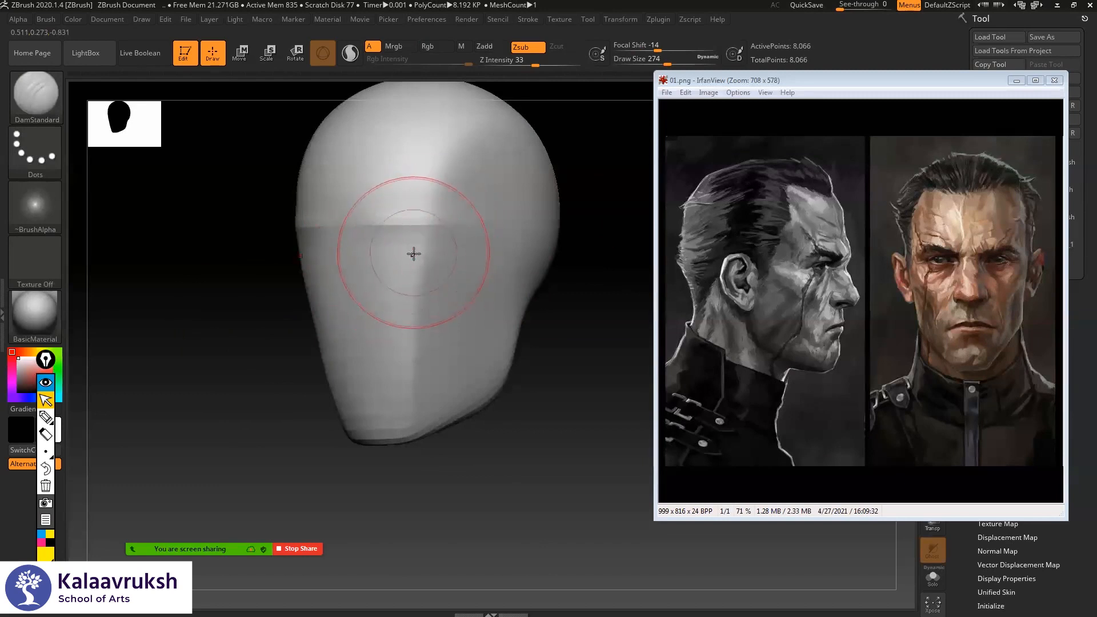
- Turn the head to a three-quarter view and switch to the ClayBuildup brush
left_click_drag(247, 313, 213, 314)
key("b")
key("c")
key("b")
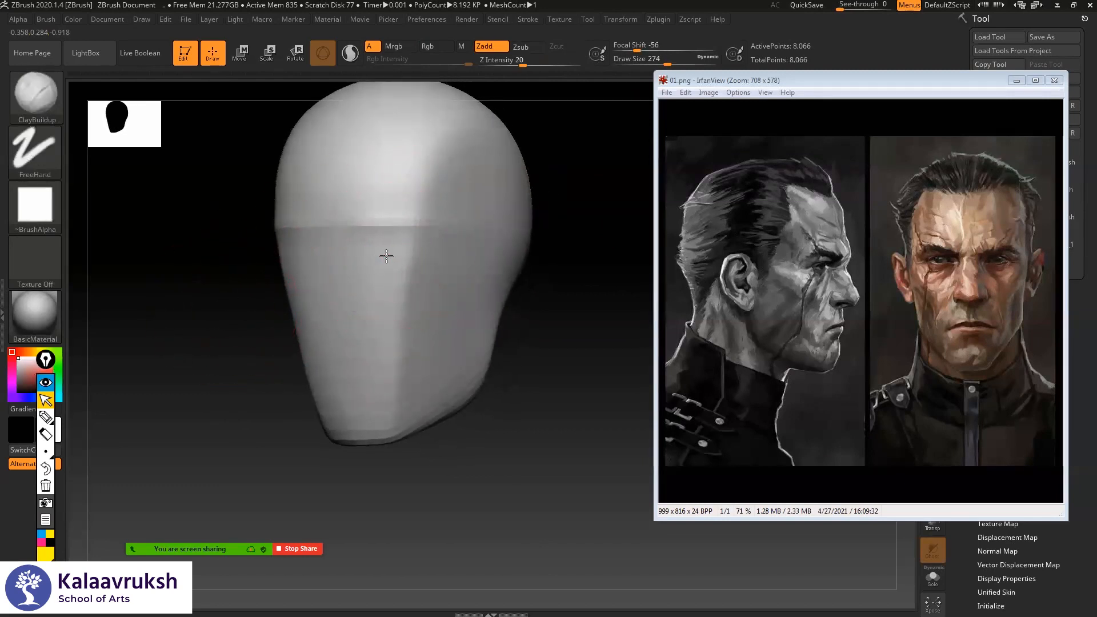
left_click_drag(403, 262, 409, 258)
key("ctrl+z")
mouse_move(372, 130)
left_mouse_down()
mouse_move(389, 128)
mouse_move(332, 186)
mouse_move(336, 166)
left_mouse_up()
key("ctrl+z")
key("ctrl+z")
- Carve two symmetrical eye sockets directly below the brow crease with ClayBuildup strokes at Draw Size 274
mouse_move(399, 258)
left_mouse_down()
mouse_move(409, 260)
mouse_move(385, 252)
mouse_move(380, 263)
left_mouse_up()
left_click_drag(600, 225, 622, 226, "shift")
mouse_move(384, 253)
left_mouse_down()
mouse_move(376, 252)
mouse_move(392, 250)
mouse_move(379, 260)
mouse_move(392, 265)
left_mouse_up()
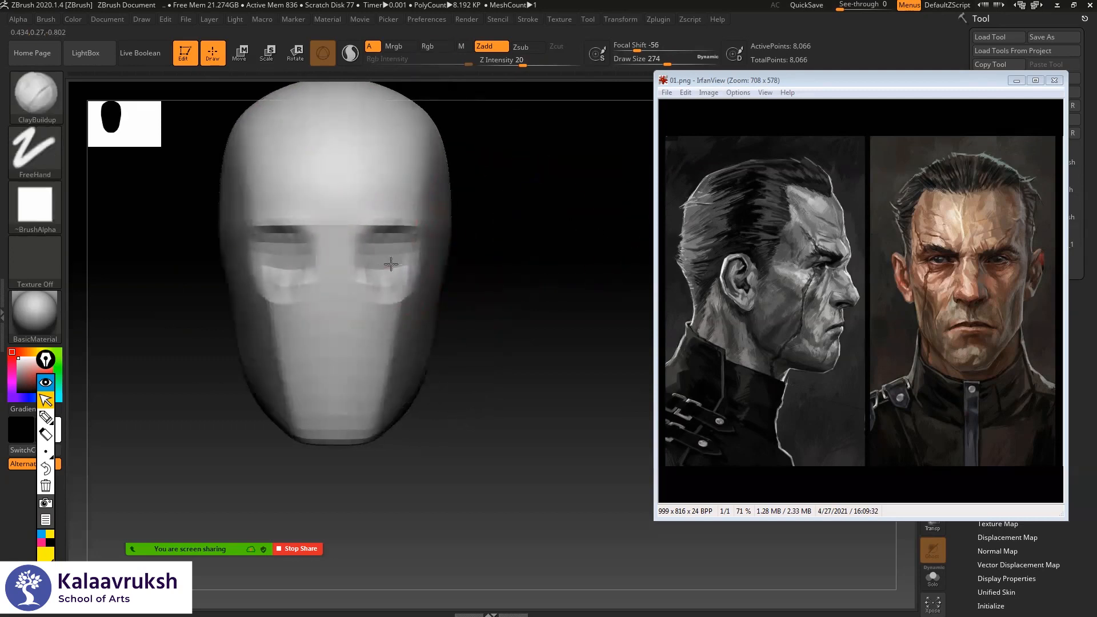
left_click_drag(525, 234, 560, 235, "alt")
mouse_move(402, 255)
left_mouse_down()
mouse_move(413, 255)
mouse_move(406, 280)
mouse_move(416, 274)
mouse_move(400, 242)
mouse_move(417, 280)
mouse_move(406, 241)
mouse_move(426, 254)
left_mouse_up()
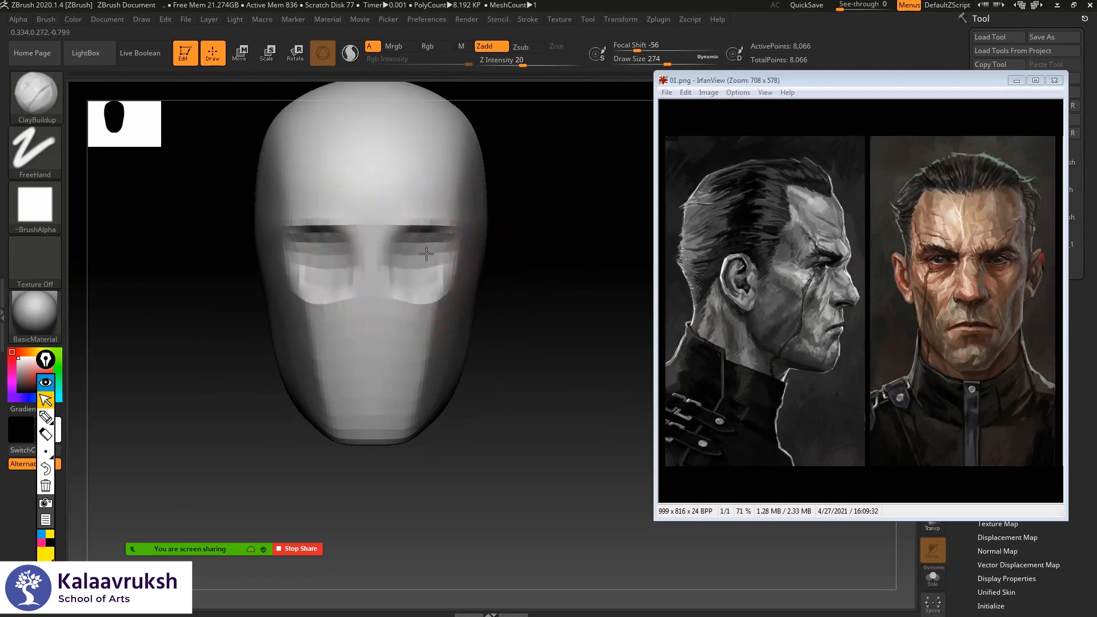
- Deepen the eye sockets further with ClayBuildup, checking them from the front and tilted views
left_click_drag(518, 230, 643, 235)
left_click_drag(406, 265, 434, 266)
left_click_drag(515, 242, 421, 253)
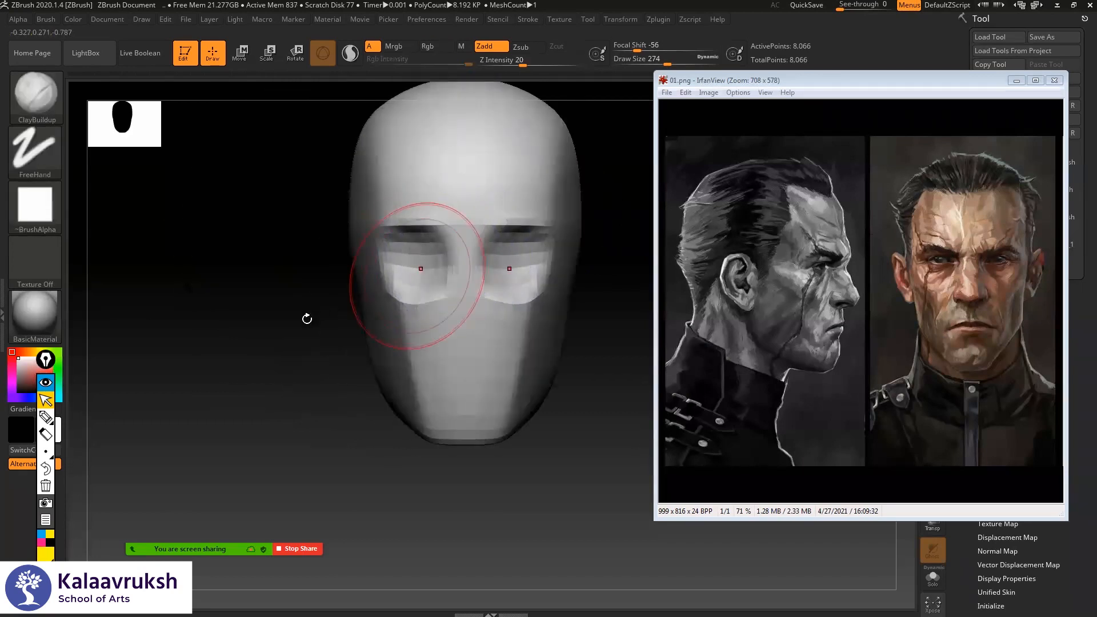
left_click_drag(306, 318, 275, 318, "alt")
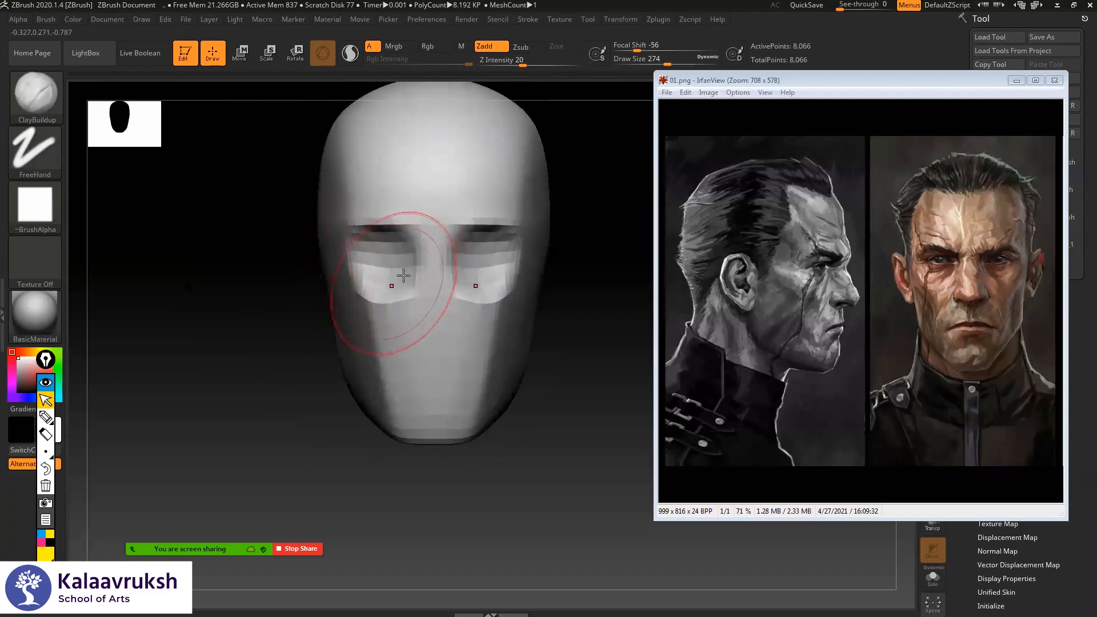
left_click_drag(299, 307, 363, 290)
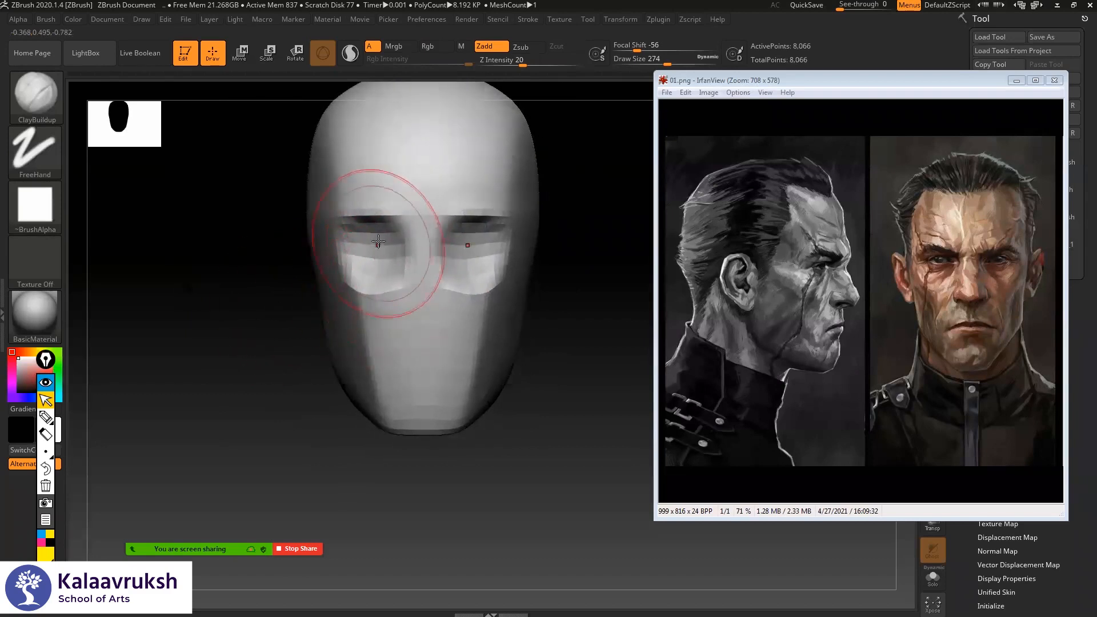
left_click_drag(568, 218, 560, 199)
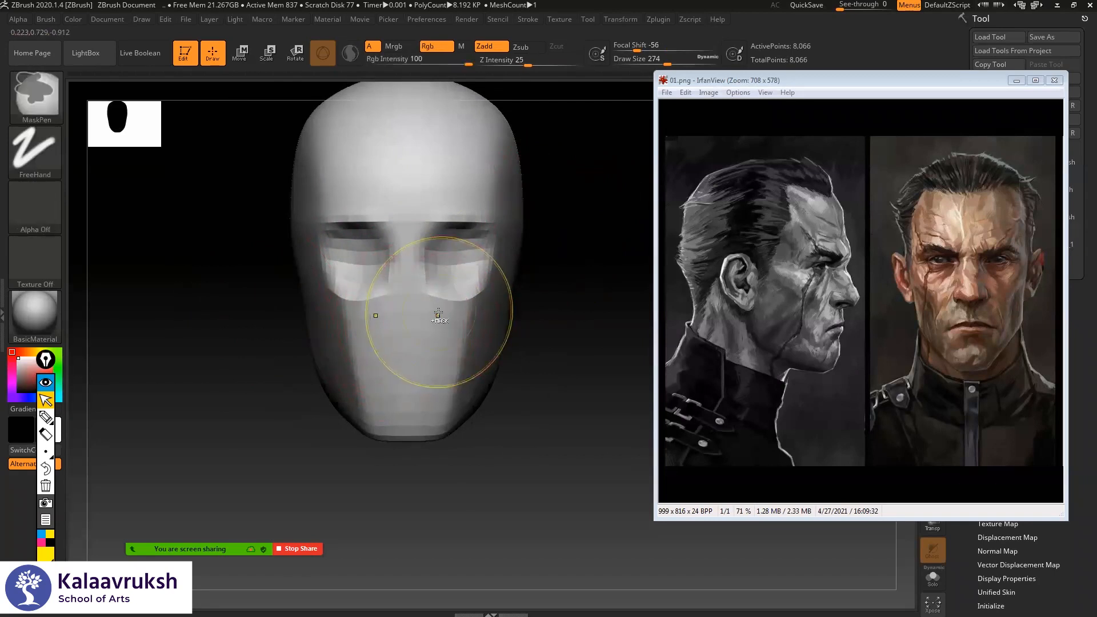
- Subdivide the head mesh once and refine the eye sockets with ClayBuildup at Draw Size 182, smoothing inside them
key("ctrl+d")
key("space")
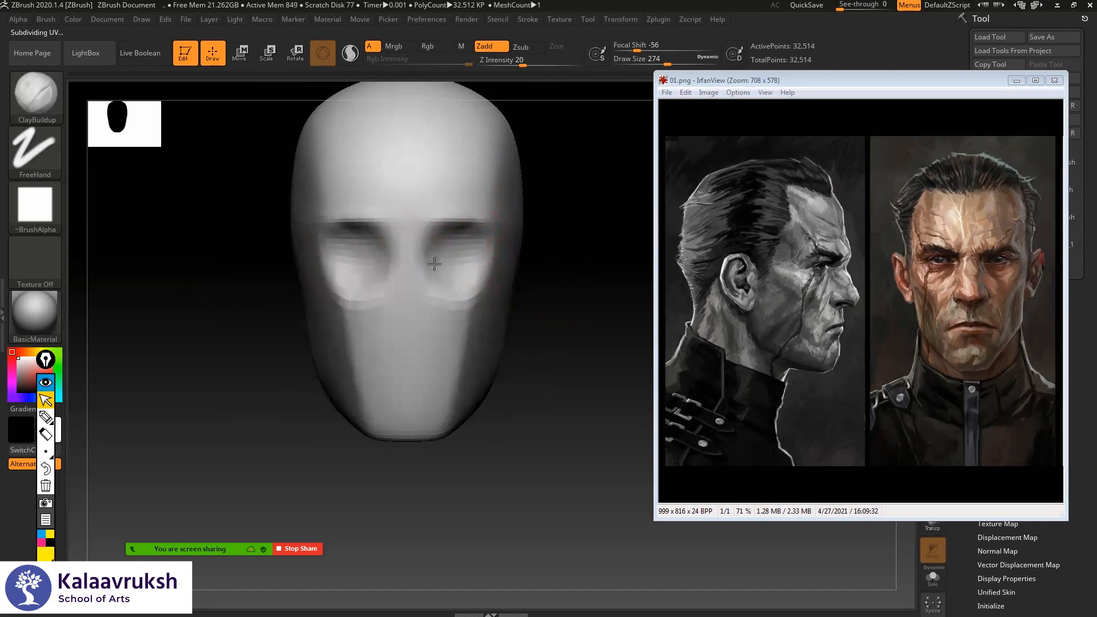
key("s")
left_click_drag(462, 242, 451, 243)
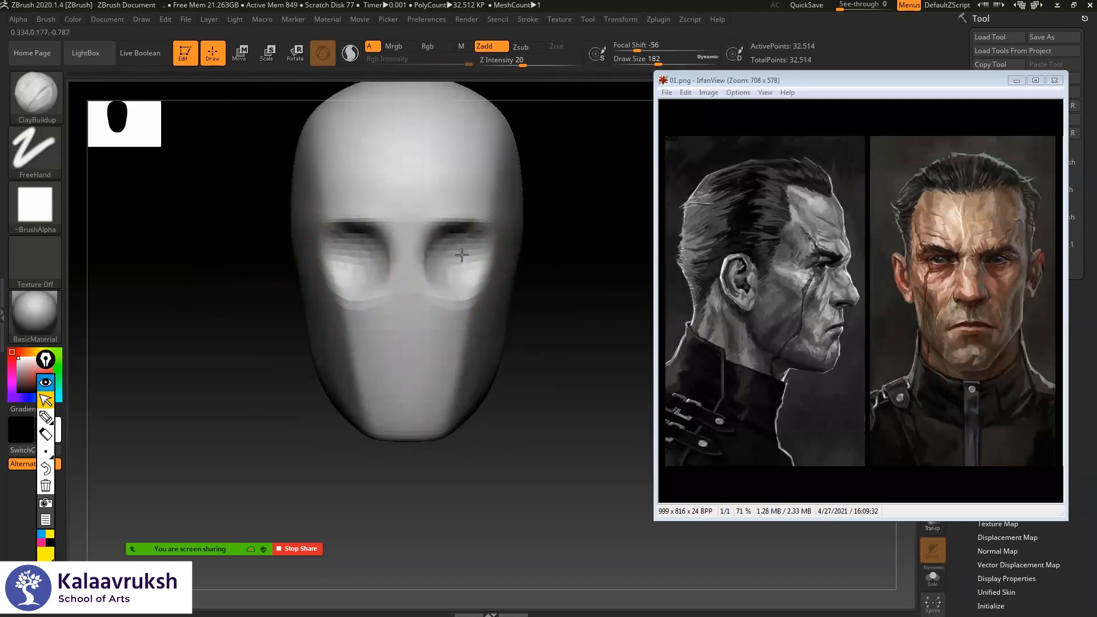
left_click_drag(583, 252, 543, 252)
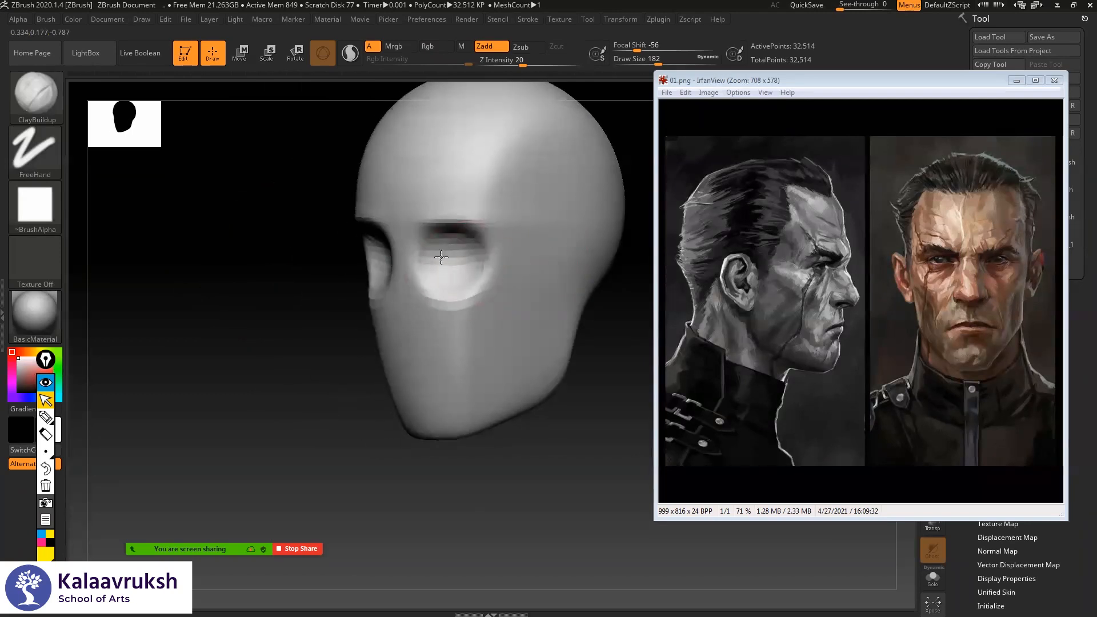
key("shift")
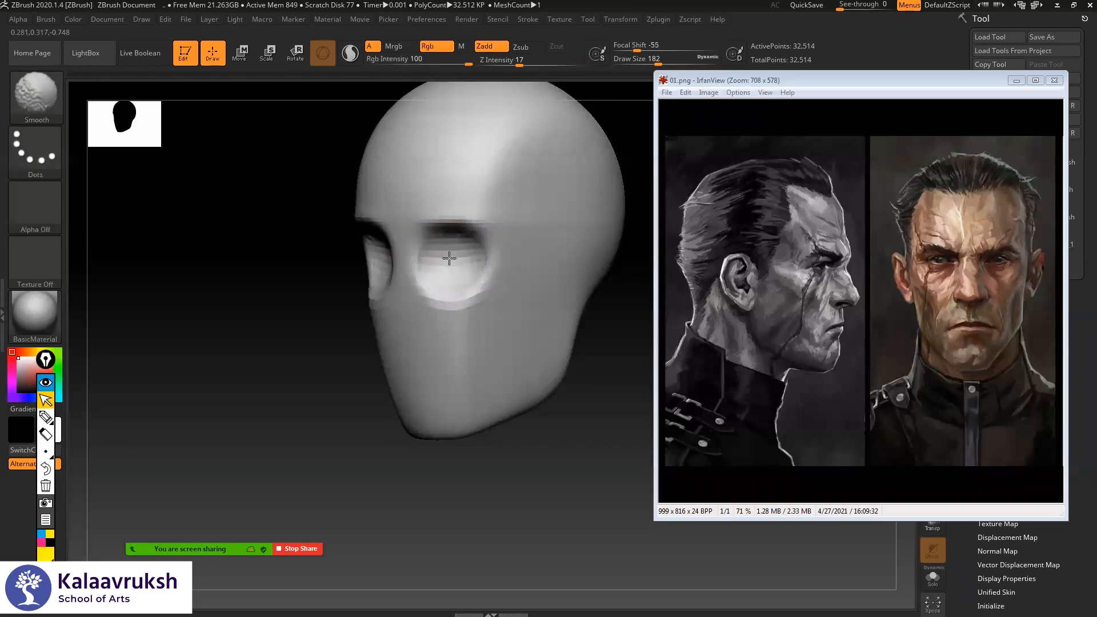
left_click_drag(321, 265, 367, 269, "shift")
key("shift")
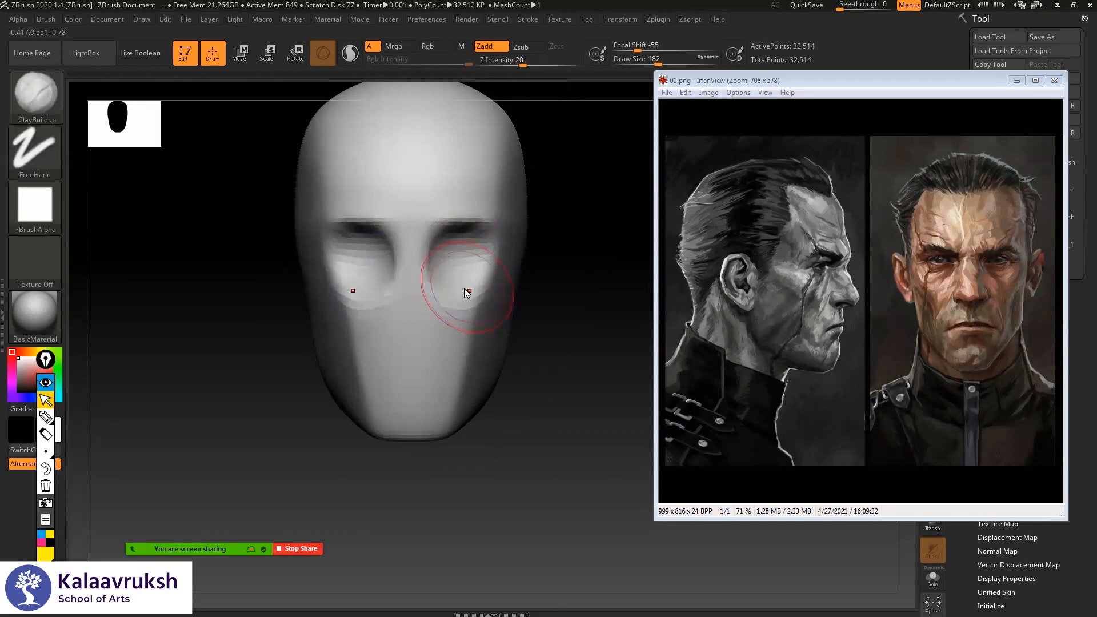
- Switch to Firefox and search the web for skull in a new tab
key("alt+Tab")
key("alt+Tab")
key("alt+Tab")
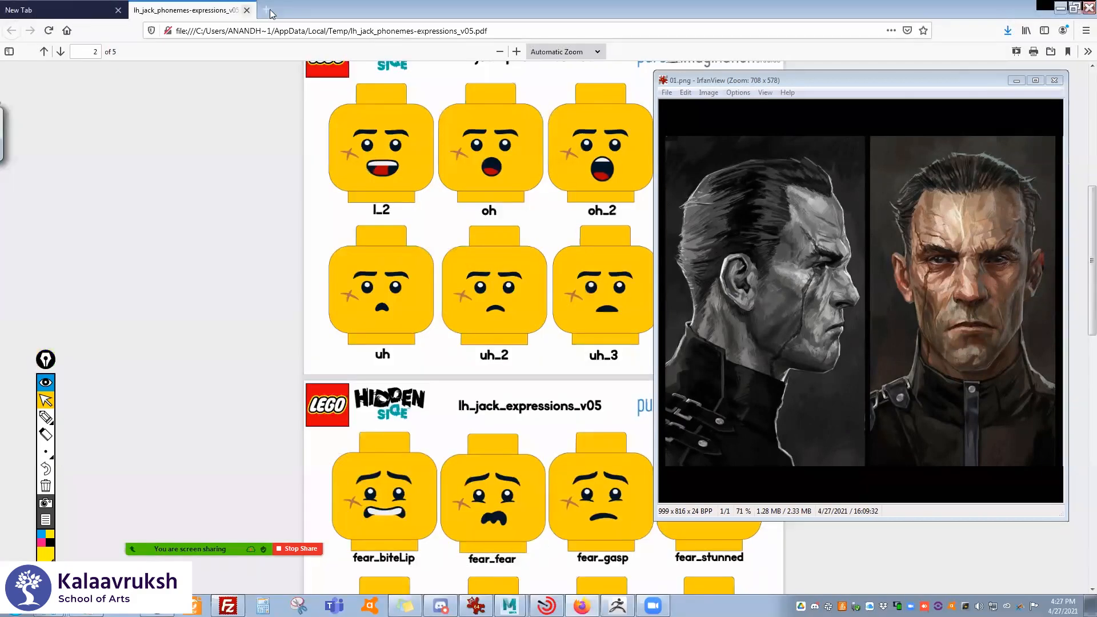
left_click(266, 11)
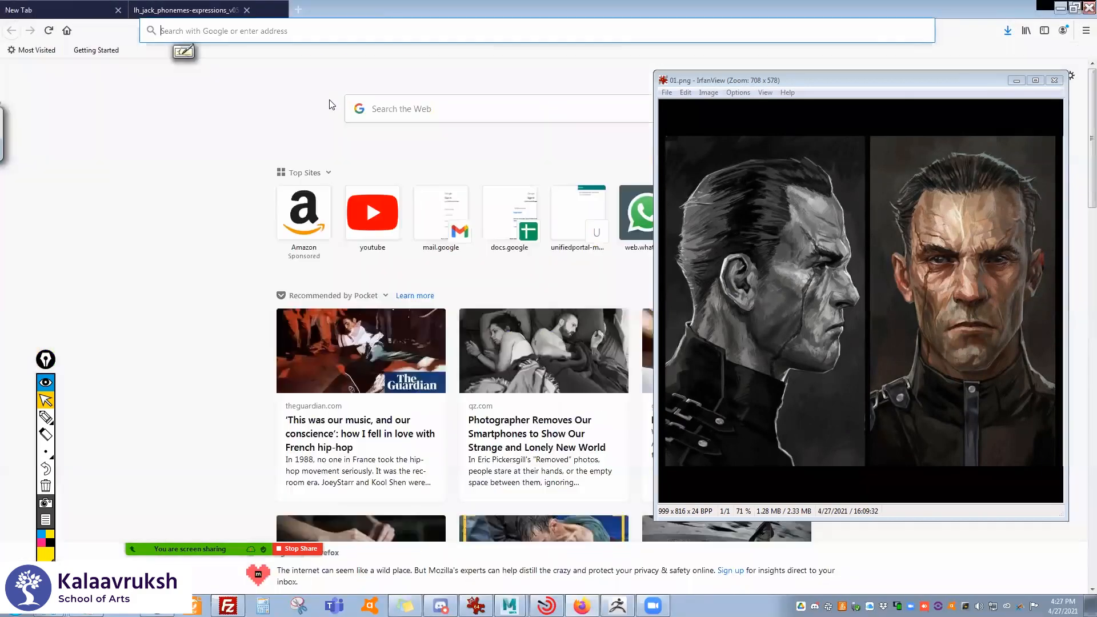
type("s")
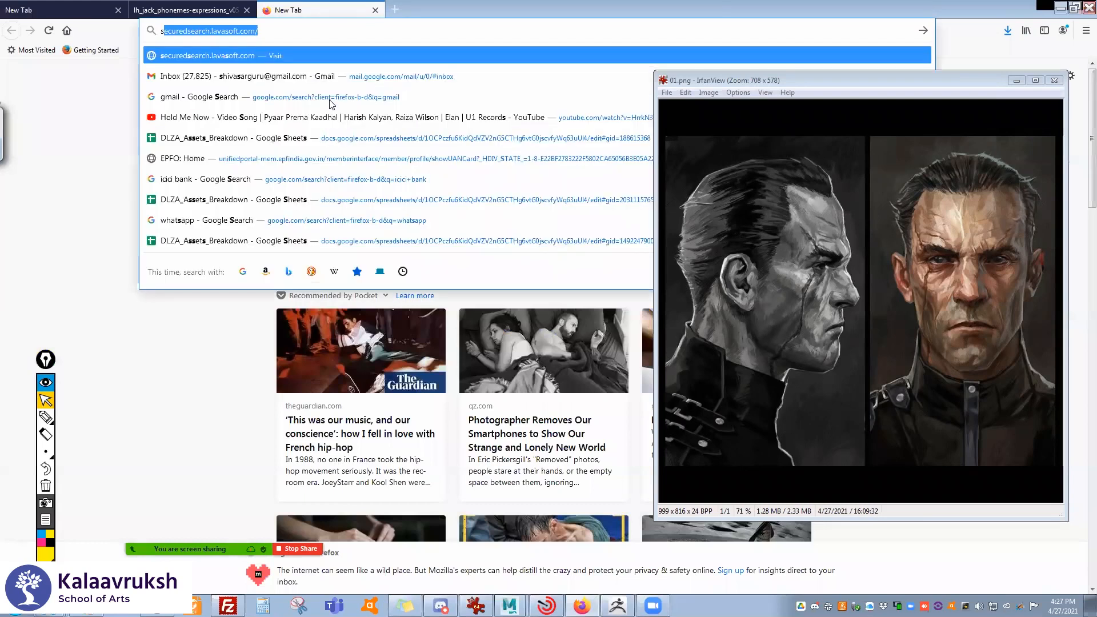
type("kull")
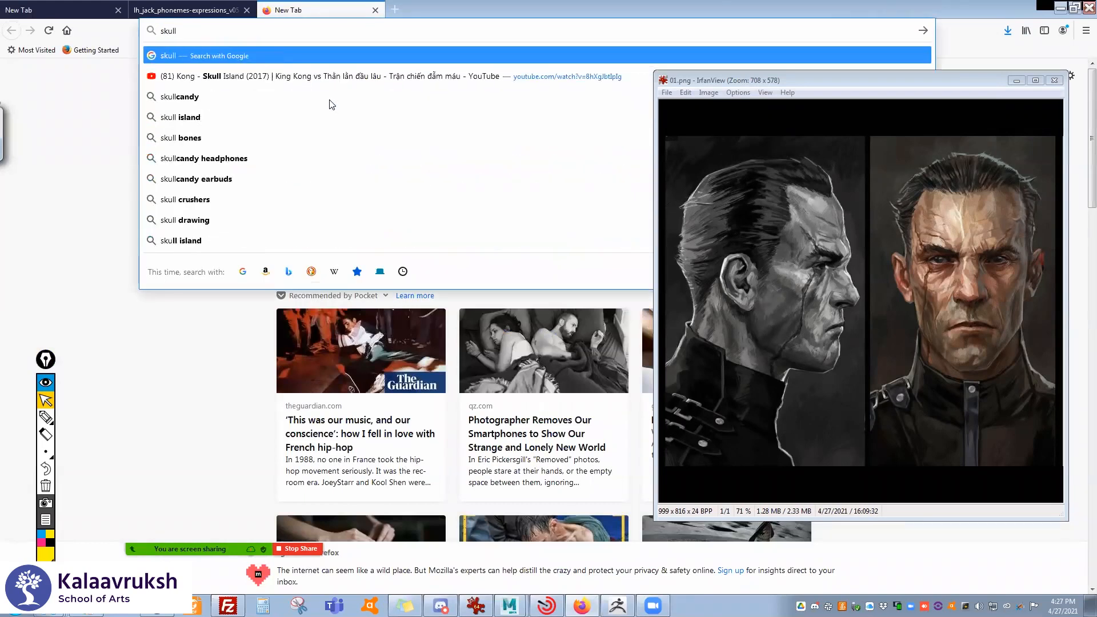
key("Return")
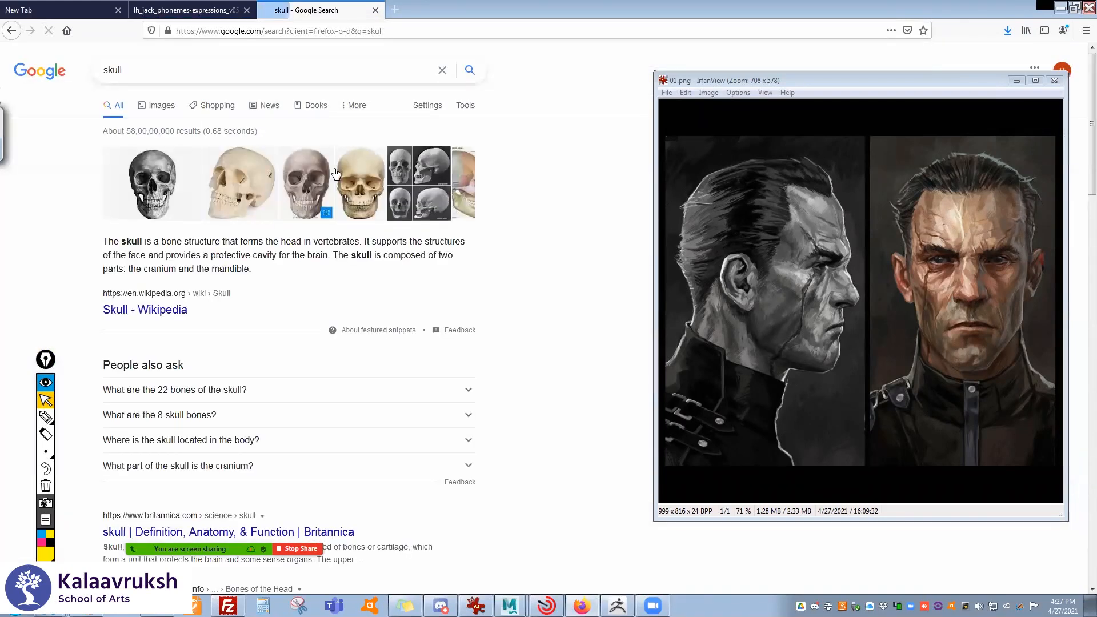
- Browse the skull image results for anatomy references, preview several skulls, and minimise the 01.png reference window
left_click(312, 182)
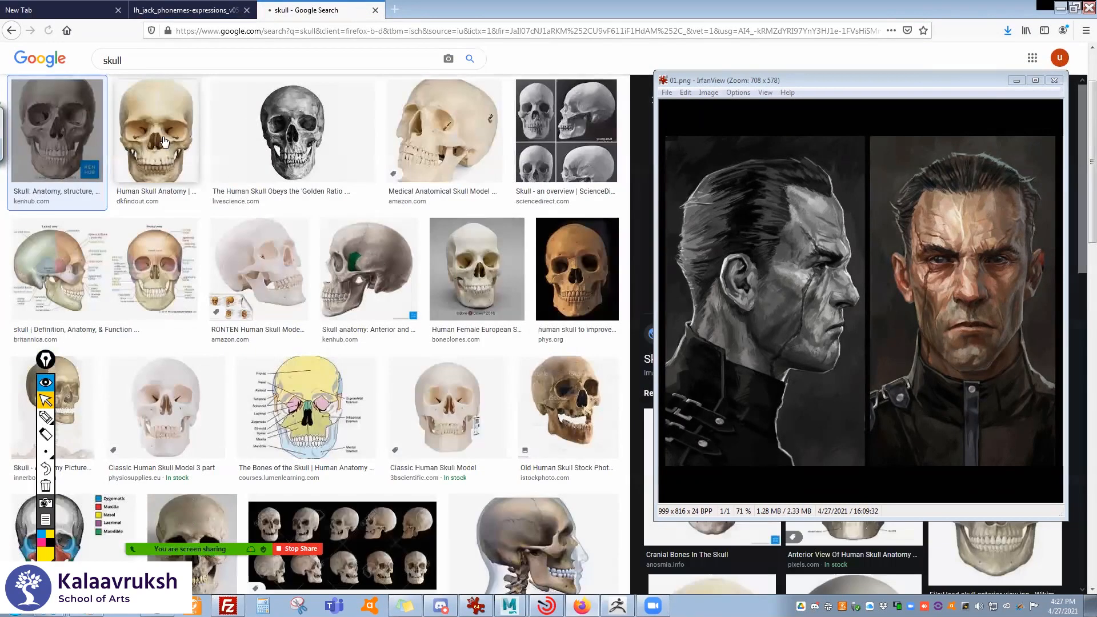
left_click(173, 186)
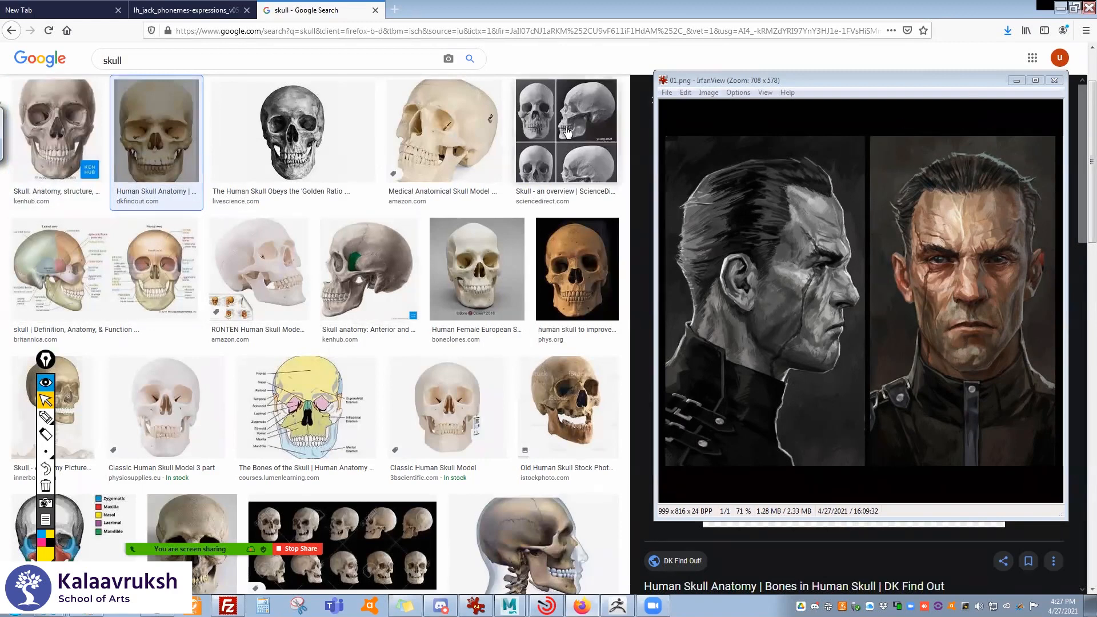
left_click(557, 182)
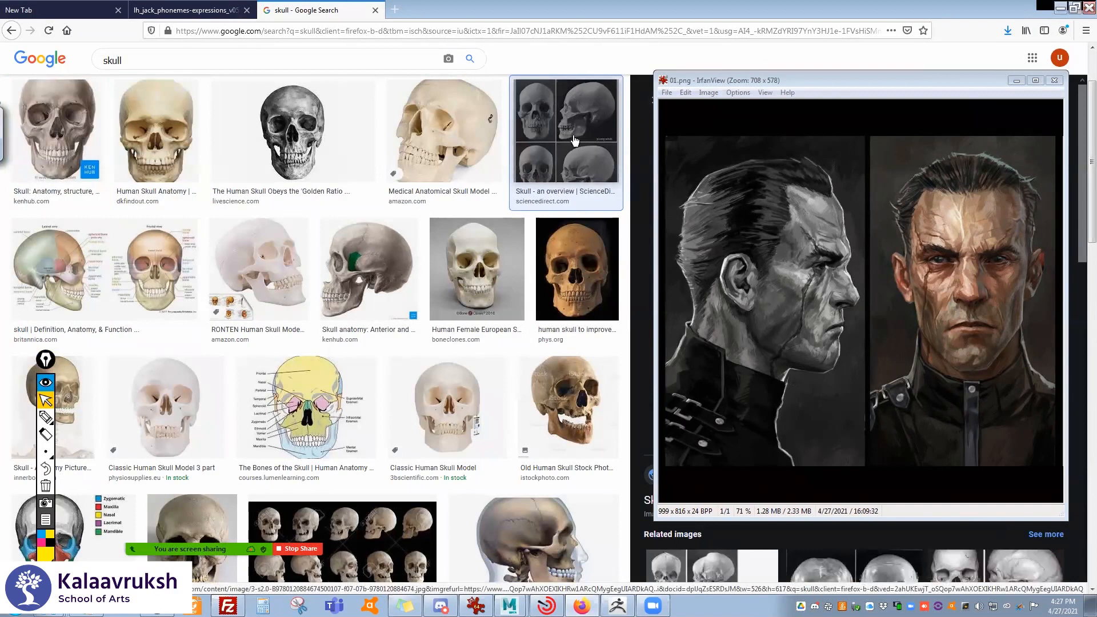
left_click(526, 172)
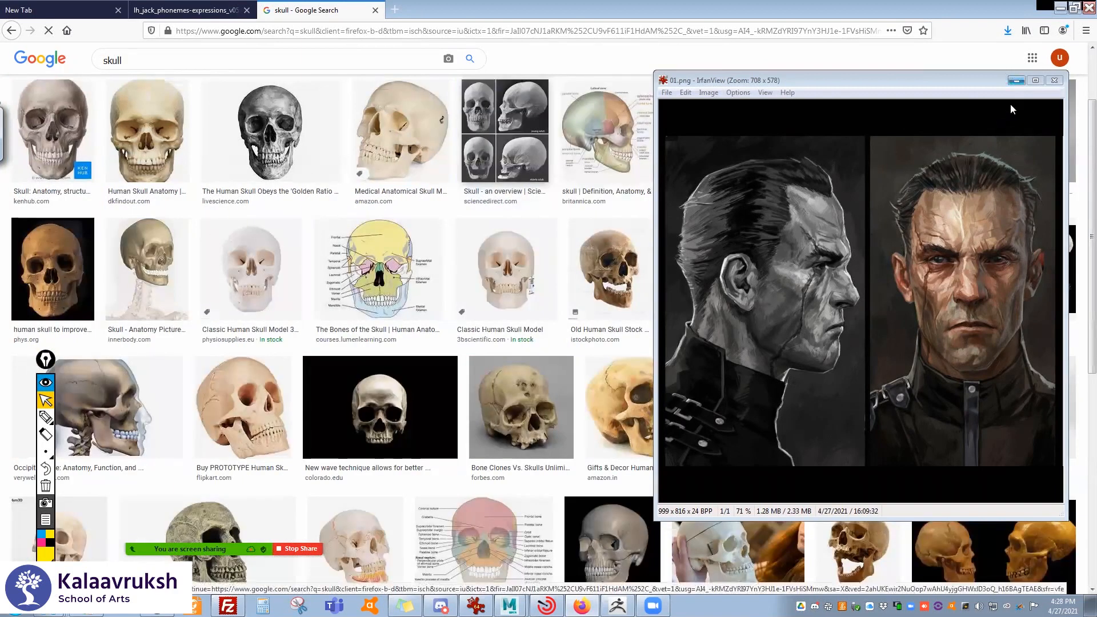
left_click(1016, 81)
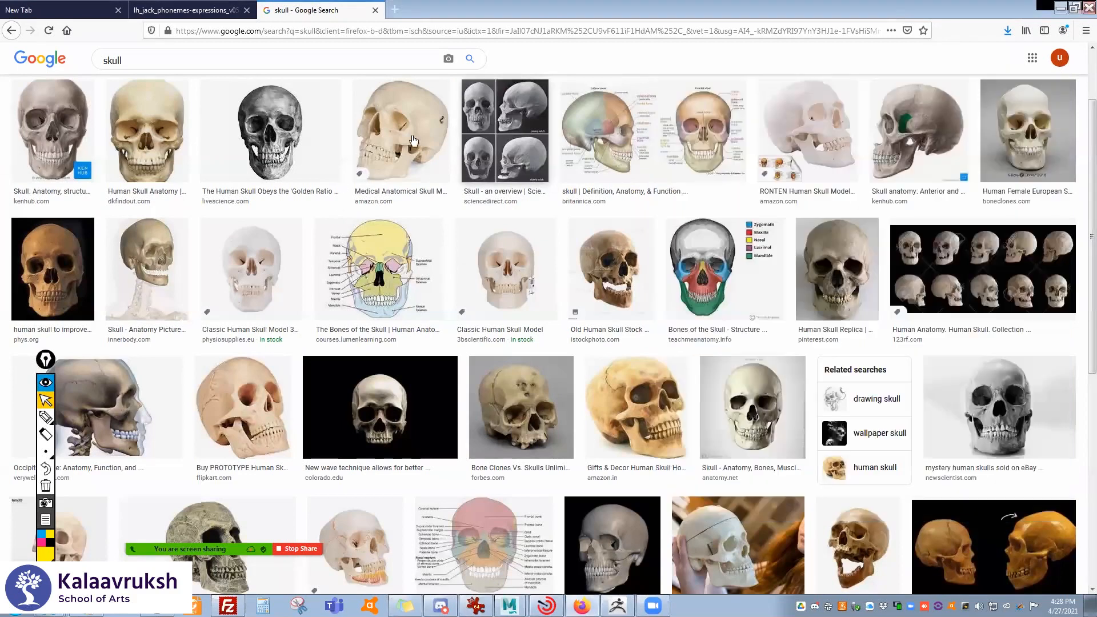
- Open the ScienceDirect young and elderly adult skull image in its own browser tab
left_click(515, 148)
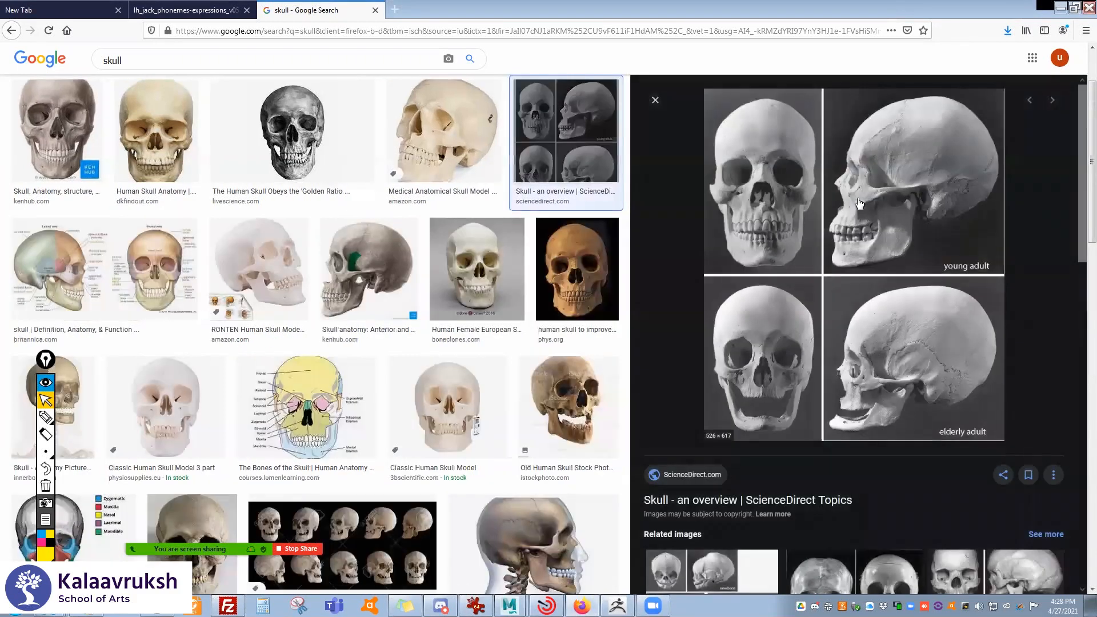
right_click(810, 177)
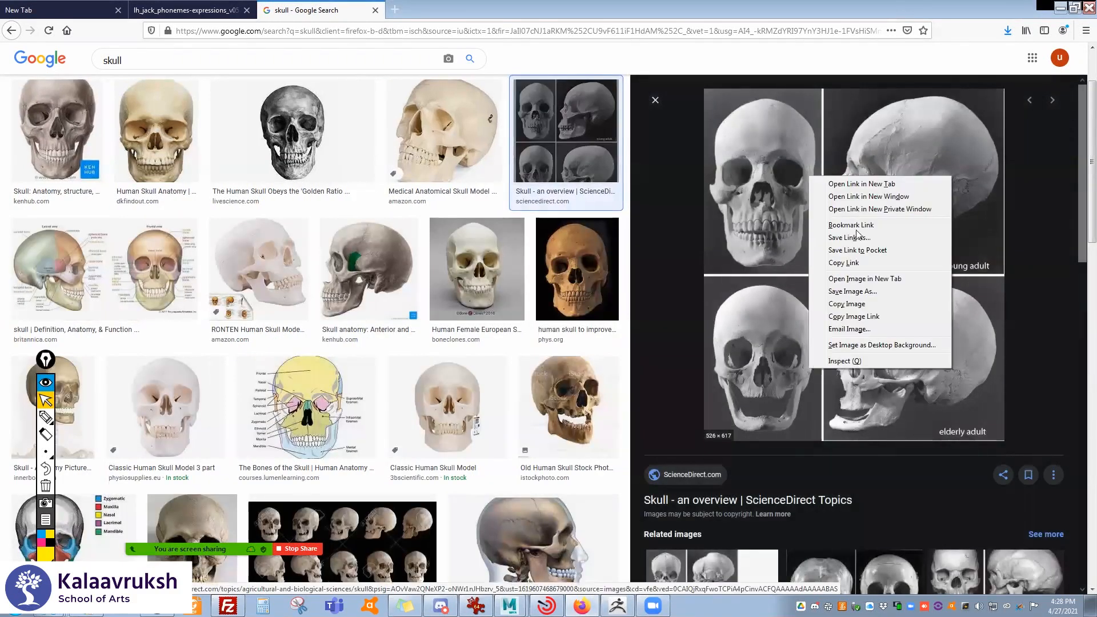
left_click(862, 279)
- Save the skull image into the Skulls folder inside KV, keeping its suggested file name
right_click(513, 212)
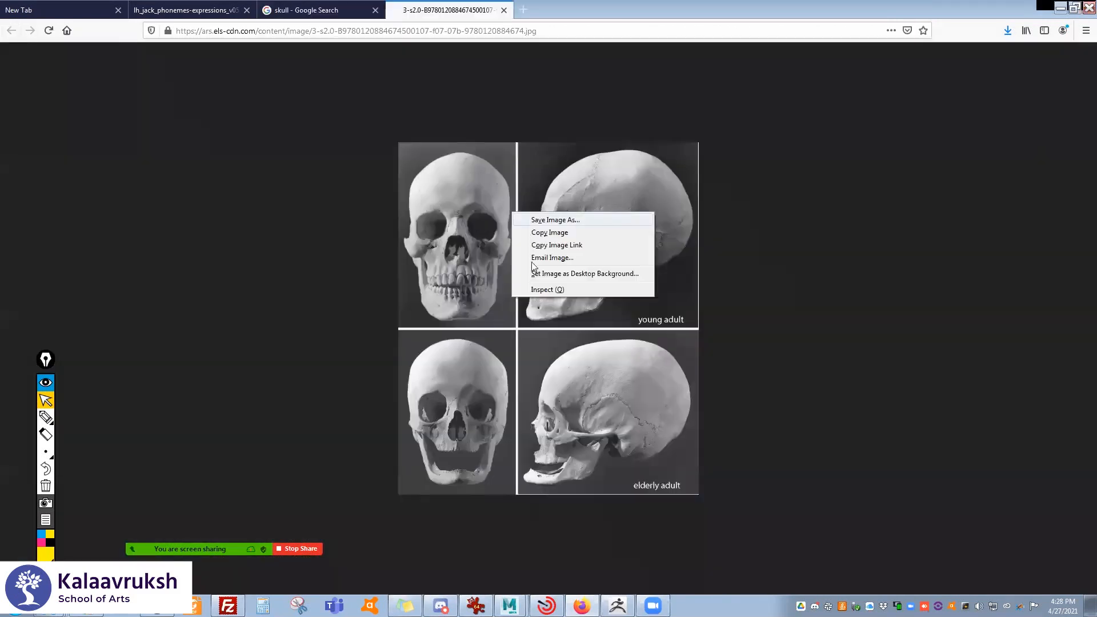
left_click(719, 352)
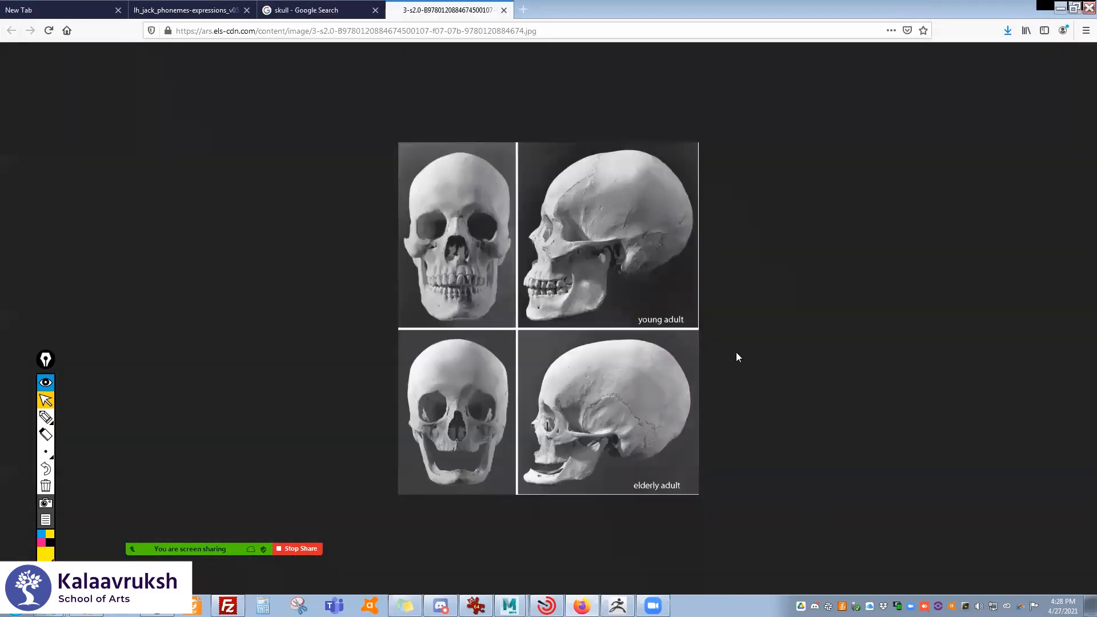
right_click(518, 224)
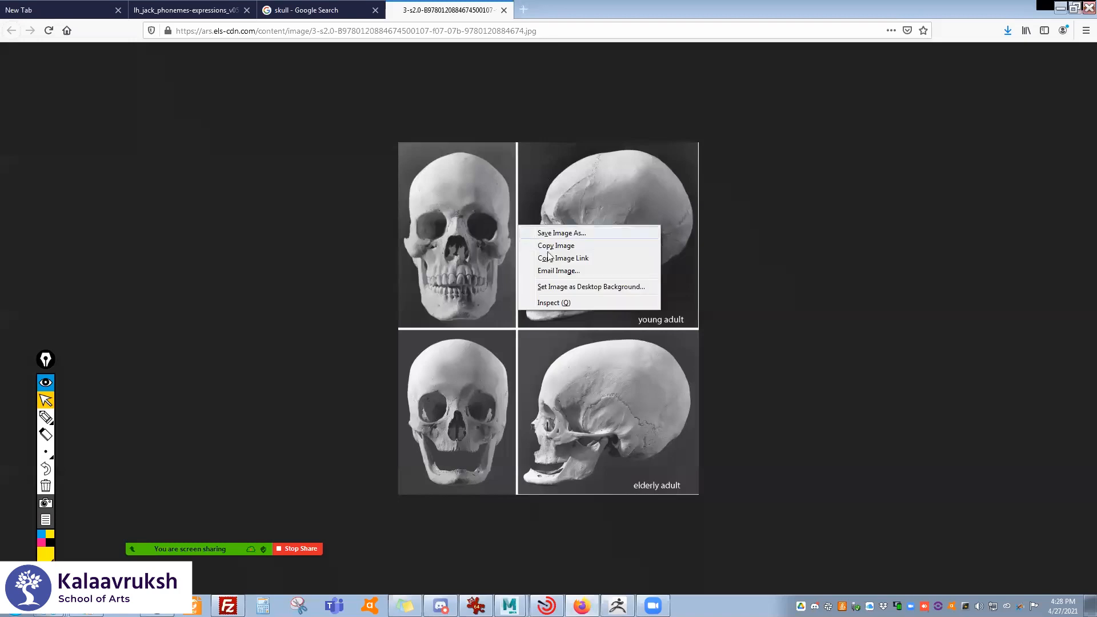
left_click(557, 233)
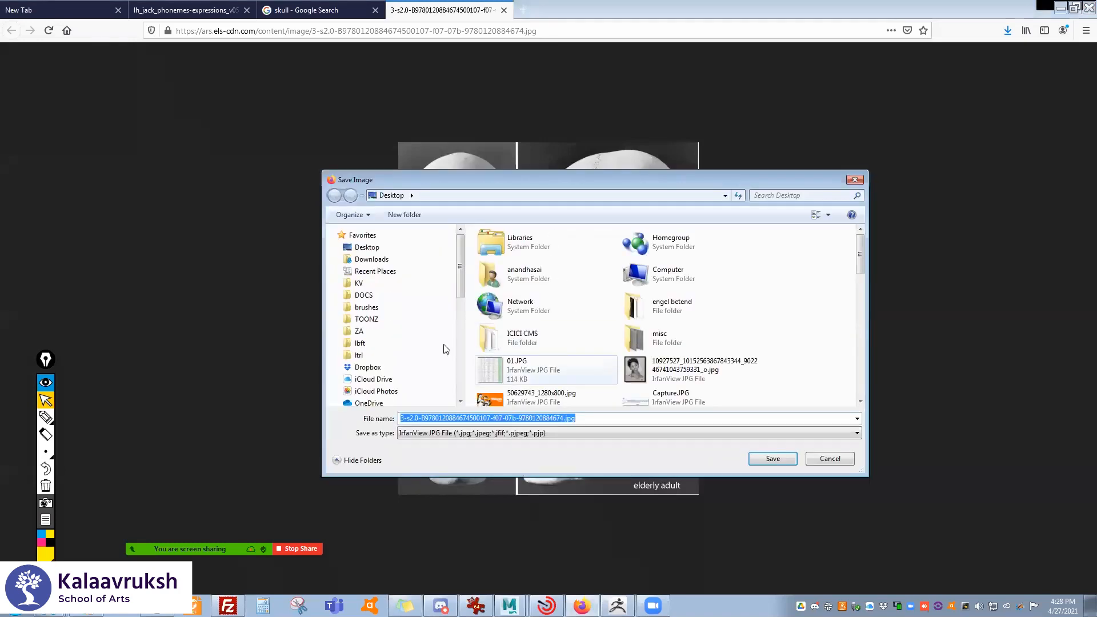
left_click(360, 283)
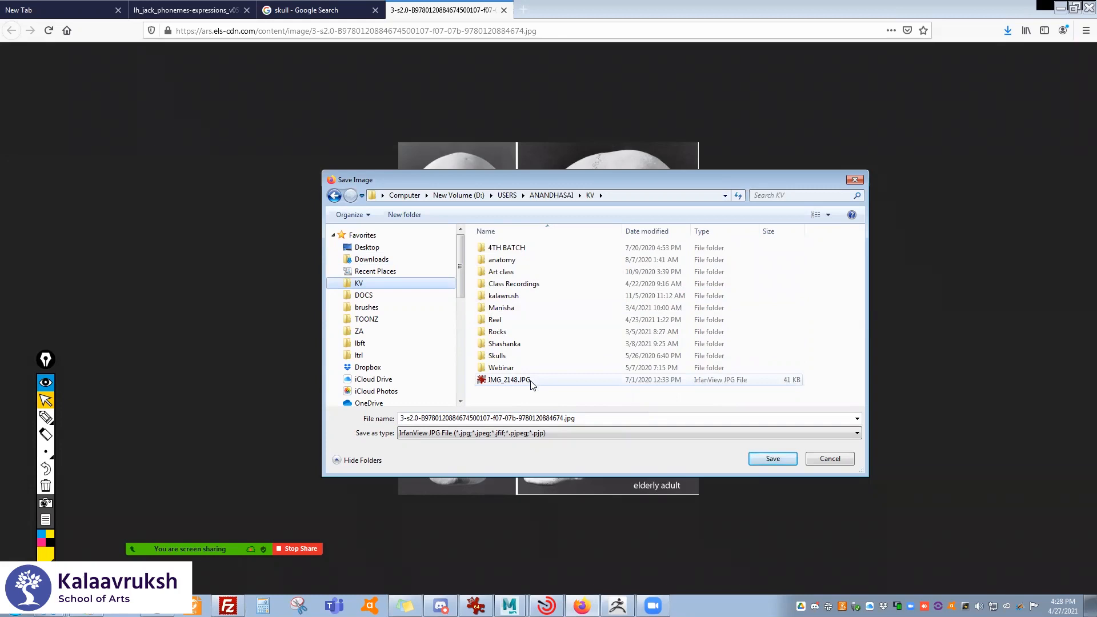
double_click(512, 355)
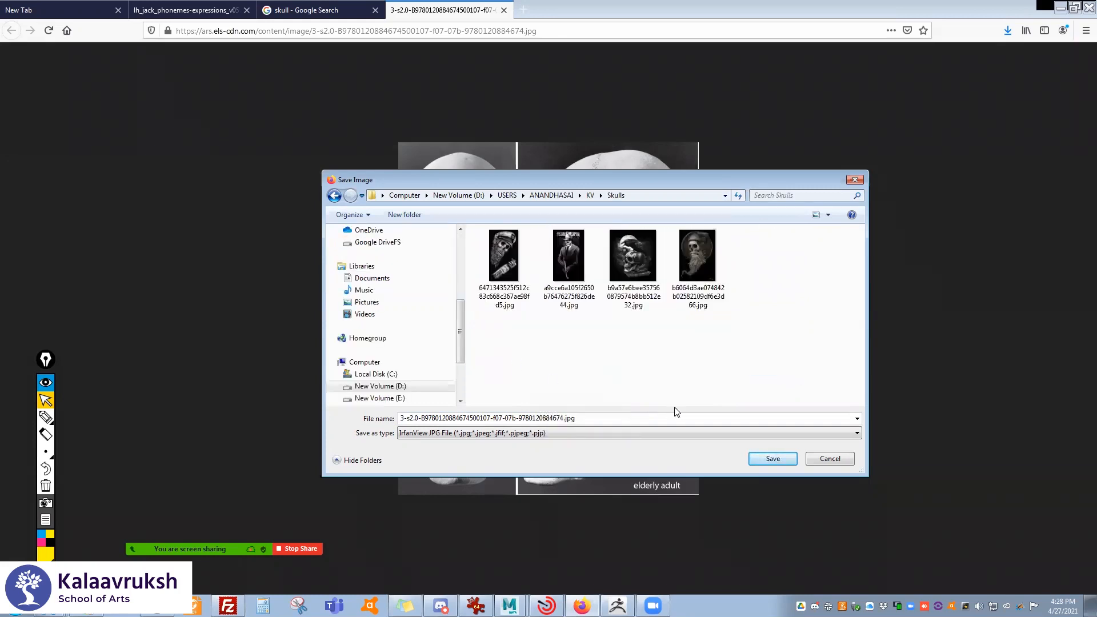
left_click(772, 459)
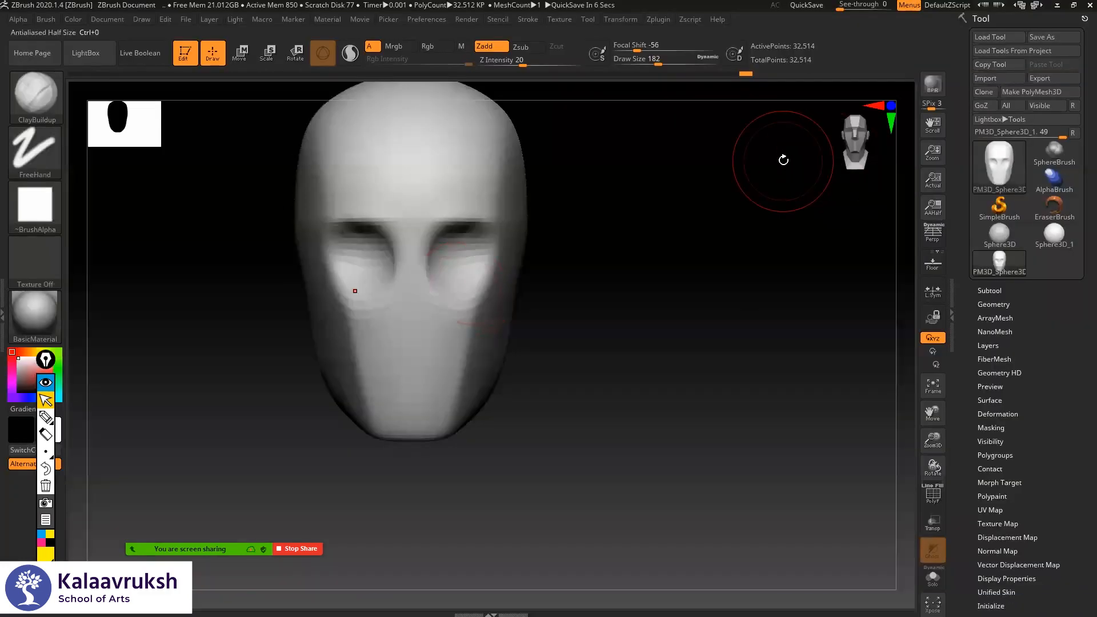
- Open the saved skull image from the KV Skulls folder in IrfanView and minimise the file browser window
key("super+e")
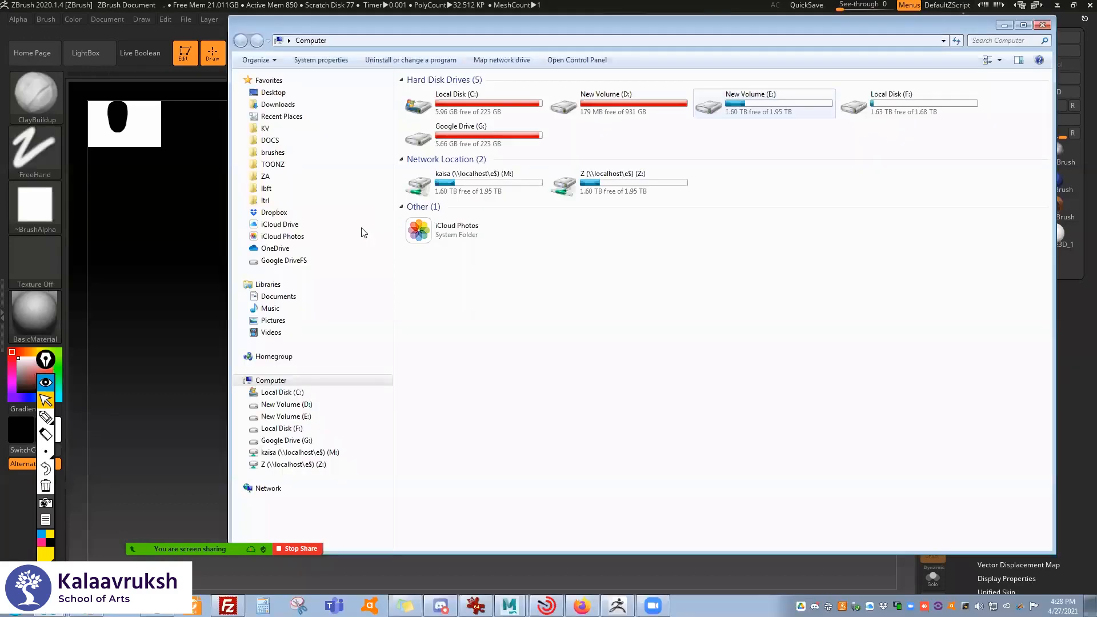
left_click(265, 128)
double_click(426, 201)
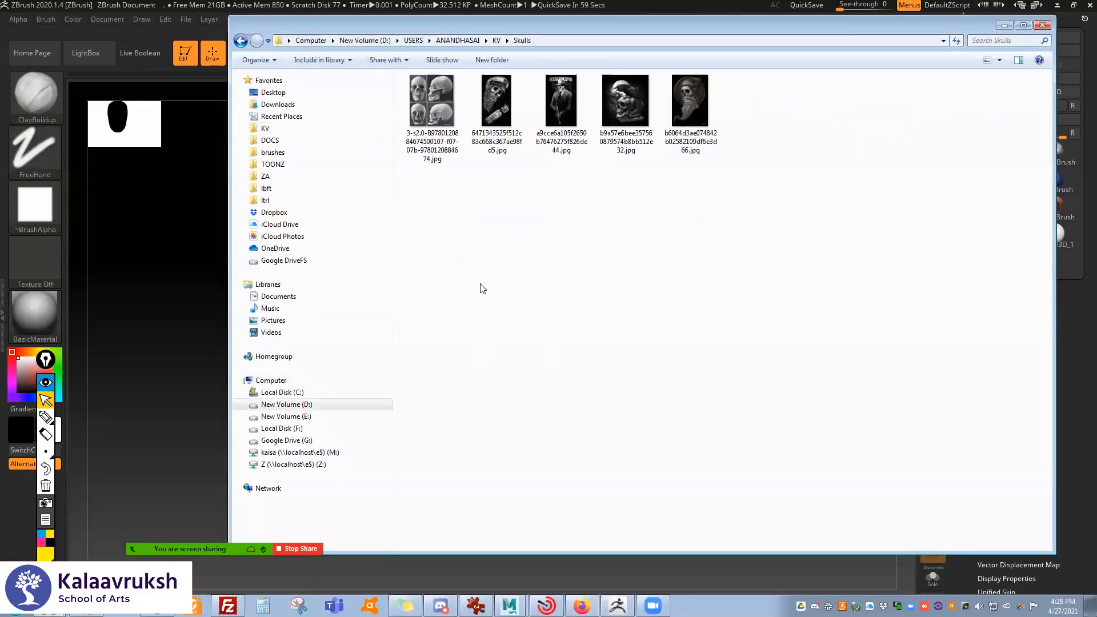
double_click(421, 103)
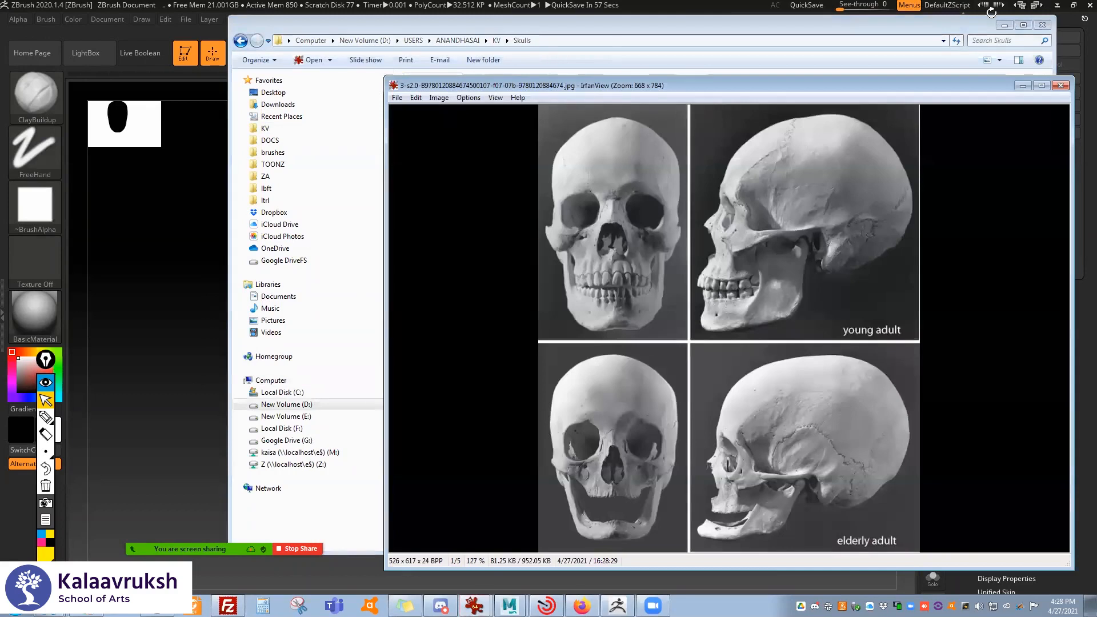
left_click(1003, 25)
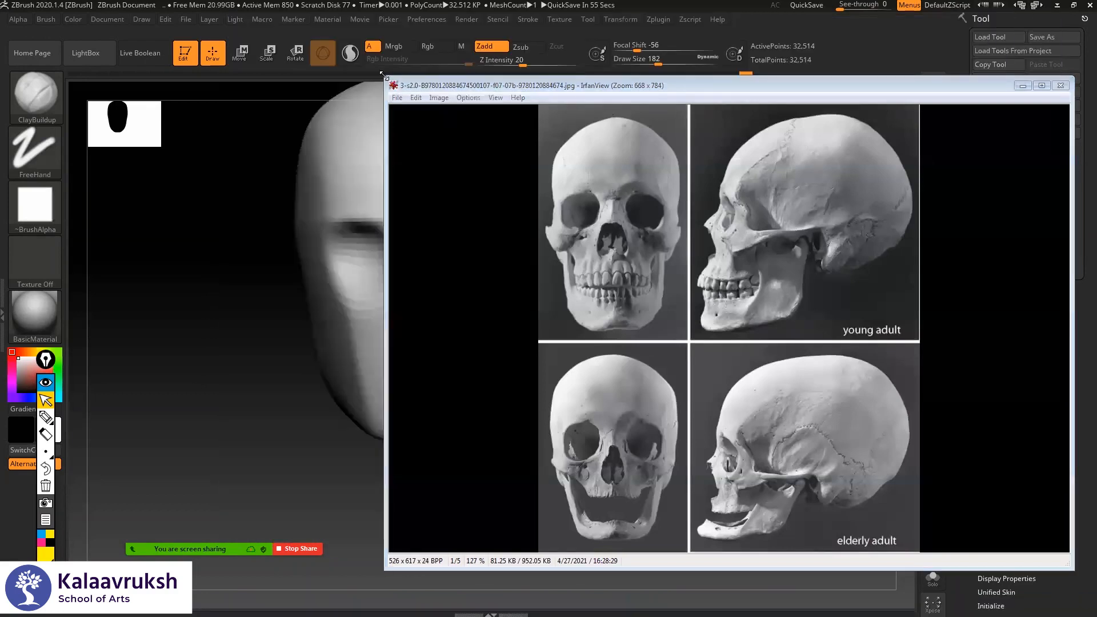
- Shrink the skull image window and place it beside the head in ZBrush so both are visible
left_click_drag(382, 74, 692, 244)
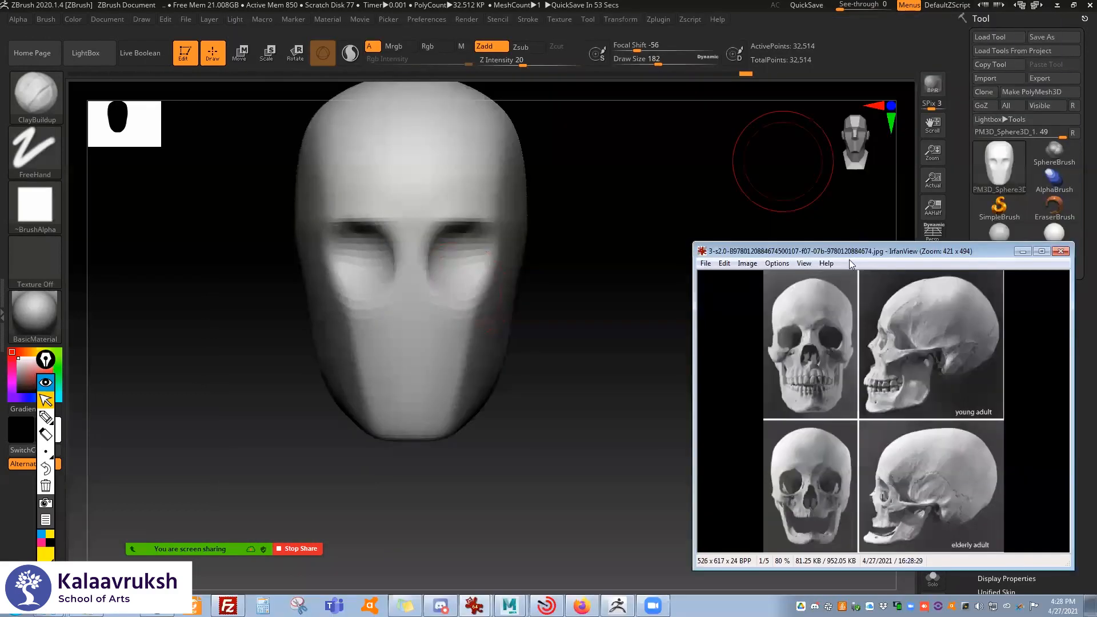
left_click_drag(841, 256, 738, 113)
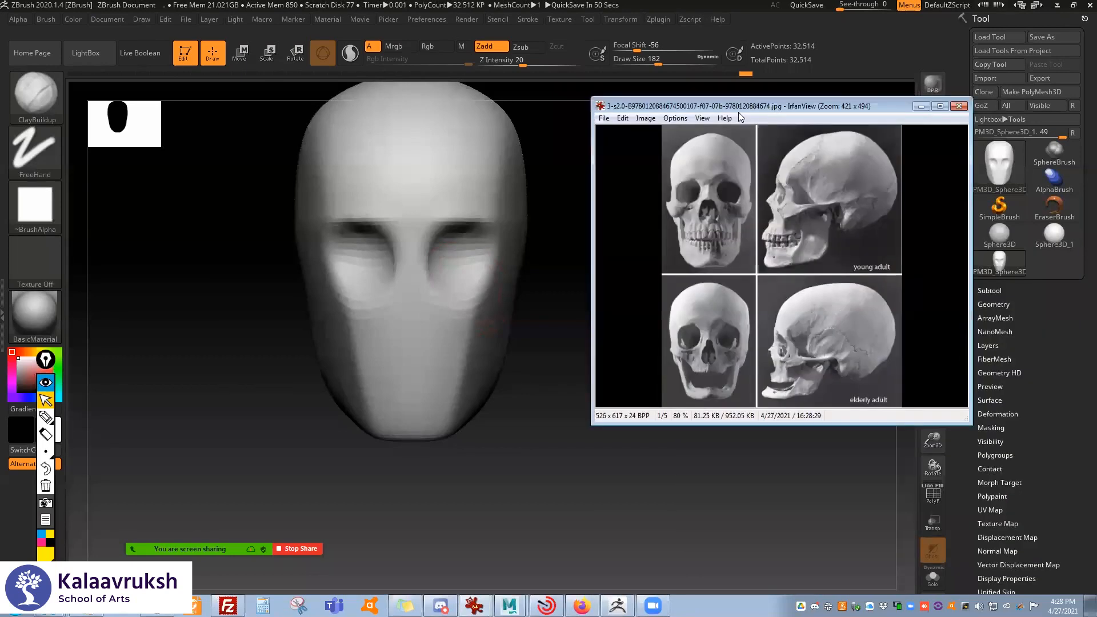
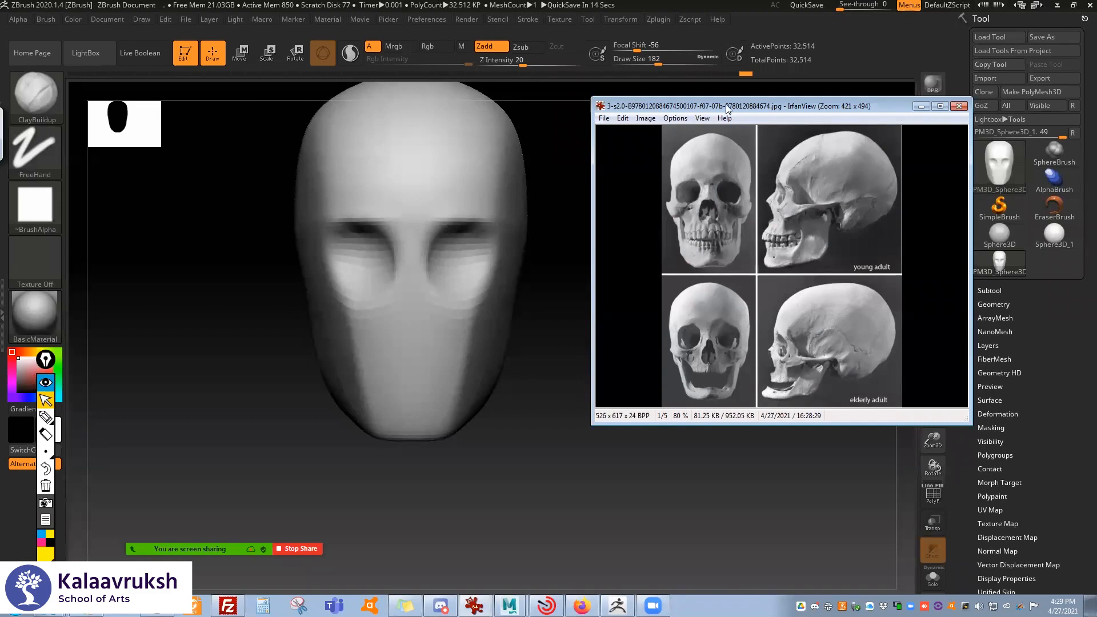
left_click_drag(729, 107, 821, 111)
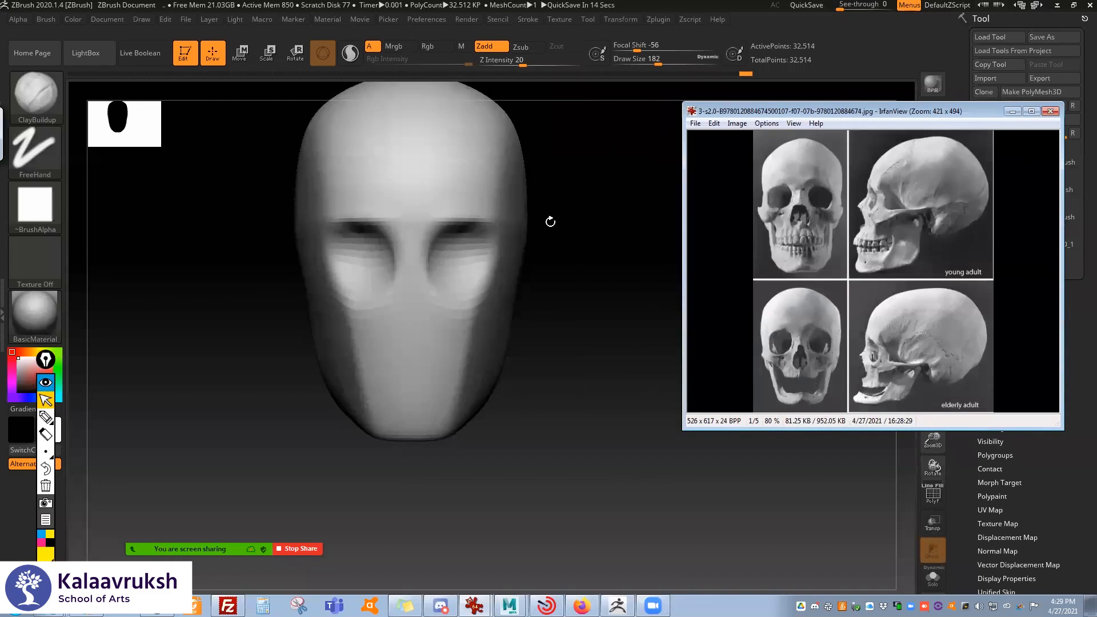
- Refine the eye sockets with ClayBuildup at Draw Size 182, smoothing them to match the skull reference
left_click_drag(550, 221, 517, 231)
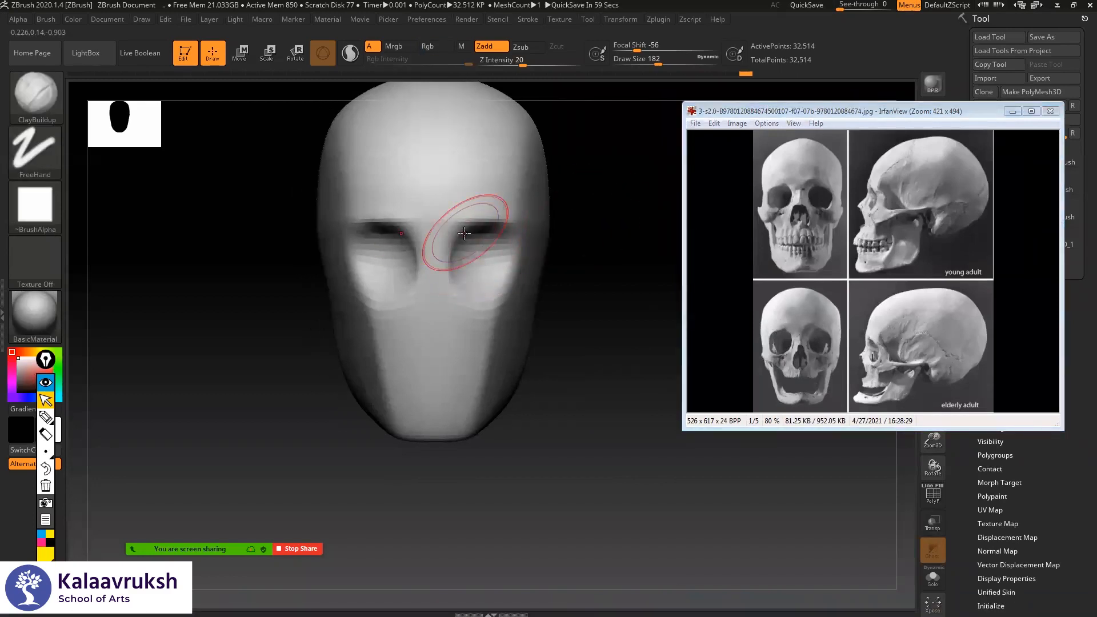
mouse_move(479, 254)
left_mouse_down("shift")
mouse_move(465, 259)
mouse_move(468, 240)
left_mouse_up("shift")
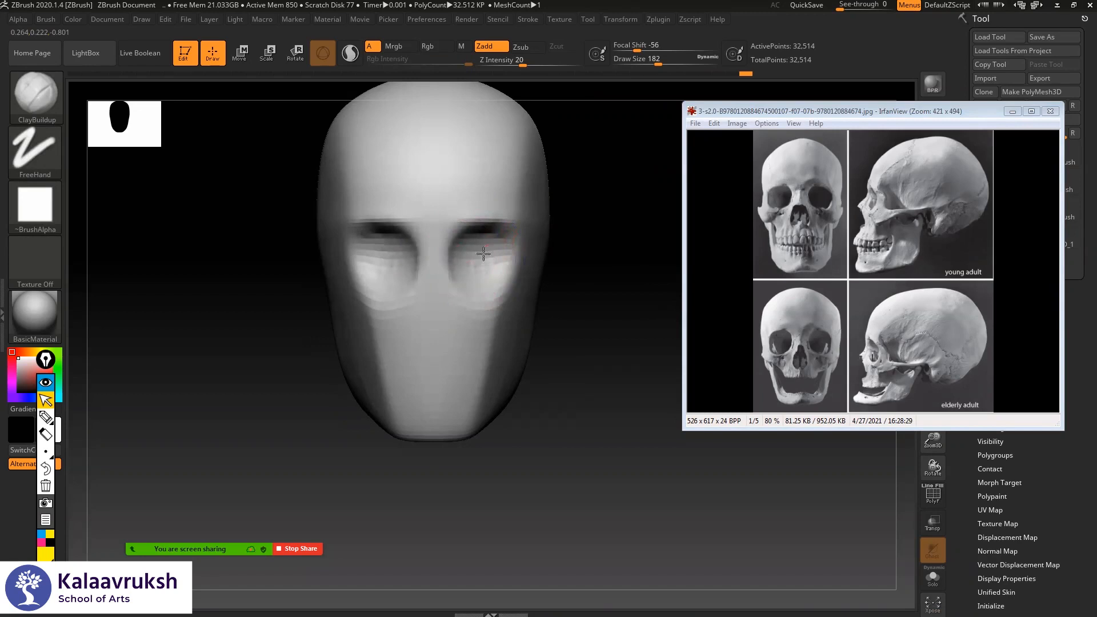
left_click_drag(612, 242, 468, 257)
mouse_move(414, 299)
left_mouse_down("shift")
mouse_move(479, 285)
mouse_move(470, 252)
left_mouse_up("shift")
- Build up the nose bridge between the eye sockets with ClayBuildup, and round and smooth the sockets around it
mouse_move(563, 250)
left_mouse_down()
mouse_move(380, 275)
mouse_move(372, 298)
mouse_move(429, 257)
left_mouse_up()
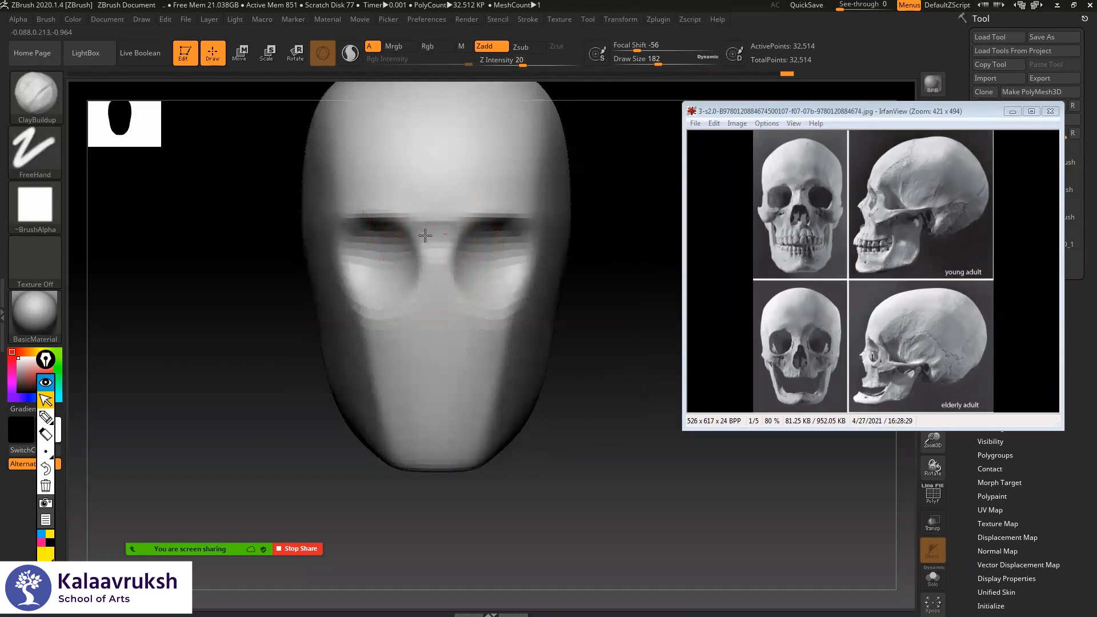
left_click_drag(235, 350, 394, 286)
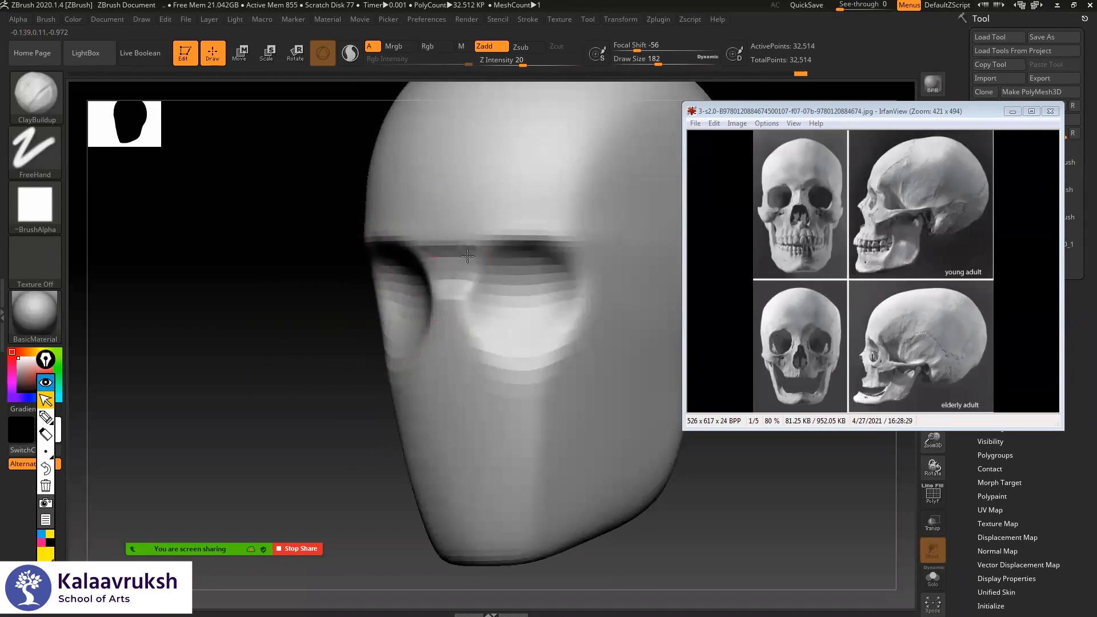
left_click_drag(291, 308, 441, 270)
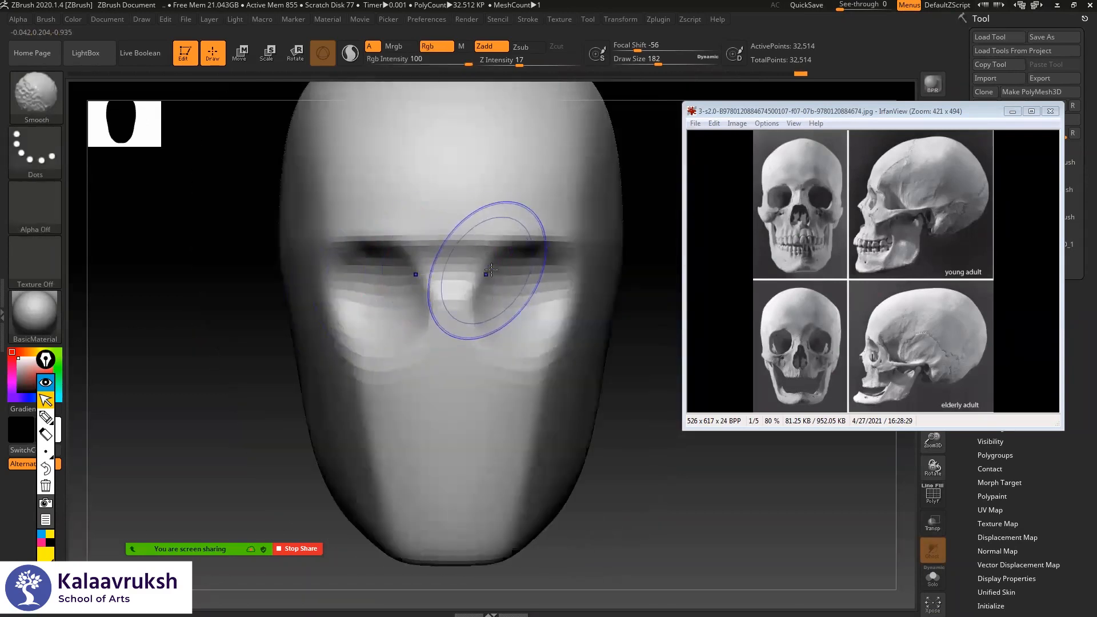
key("shift")
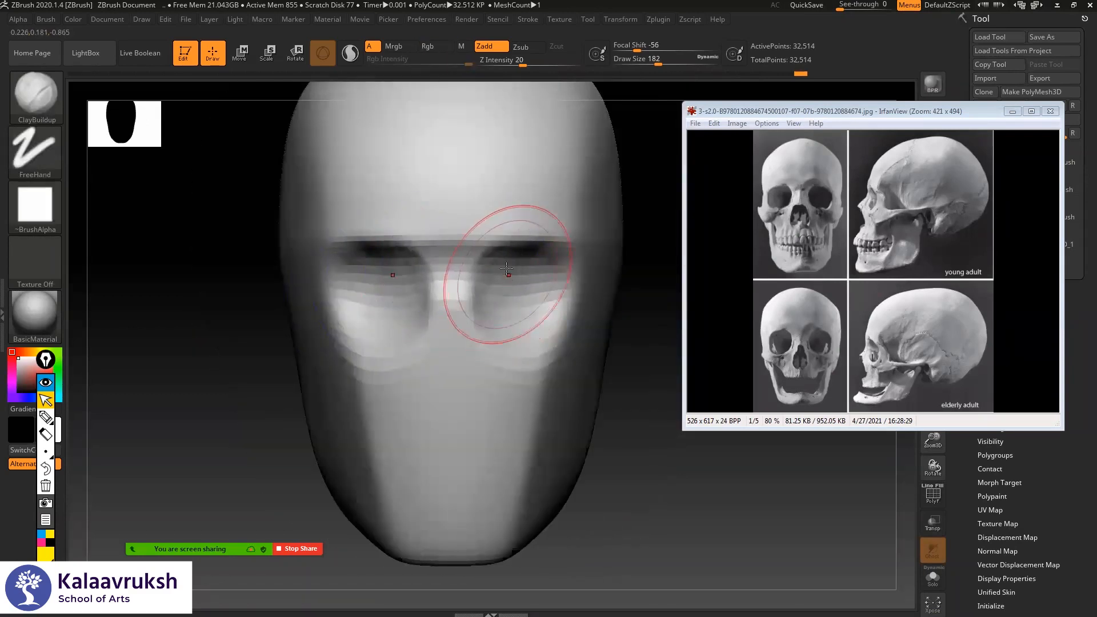
mouse_move(528, 275)
left_mouse_down("shift")
mouse_move(515, 268)
mouse_move(523, 254)
mouse_move(530, 277)
mouse_move(522, 256)
mouse_move(512, 303)
mouse_move(533, 276)
mouse_move(544, 305)
left_mouse_up("shift")
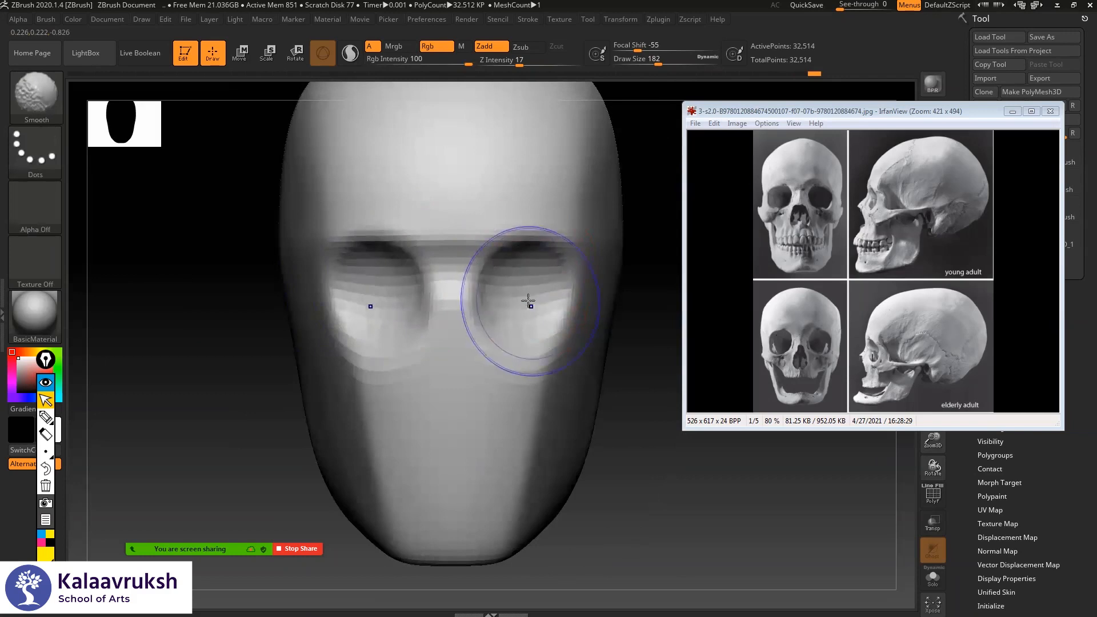
- Extend the nose ridge downward into a blocky nose with ClayBuildup, smoothing the upper eye sockets beside it
left_click_drag(576, 280, 551, 306)
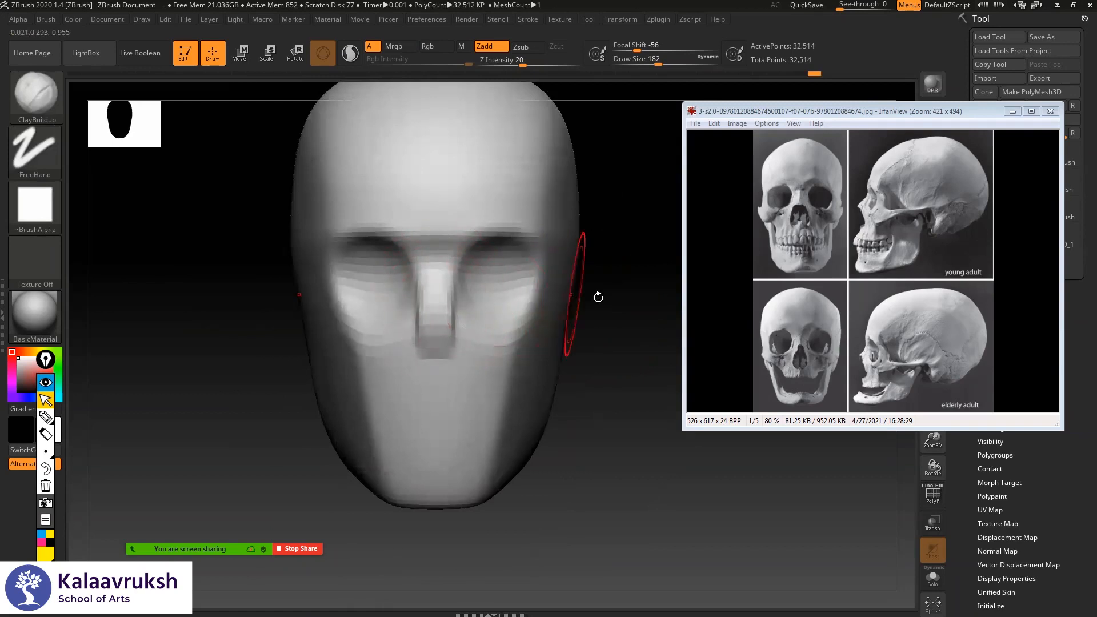
left_click_drag(598, 297, 497, 299, "shift")
left_click_drag(357, 301, 425, 278)
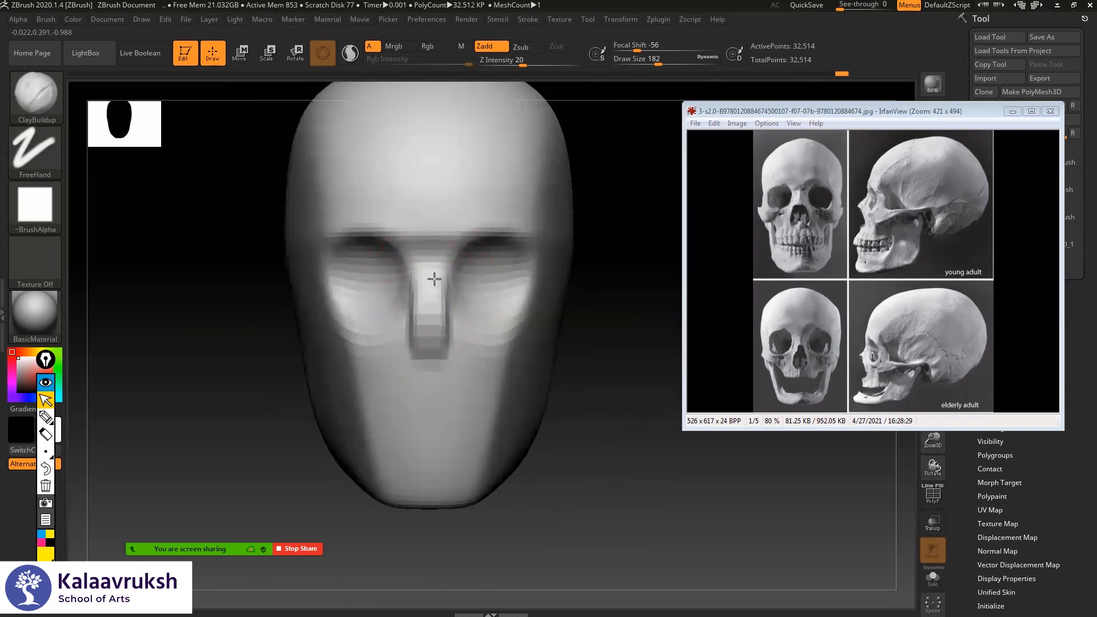
key("shift")
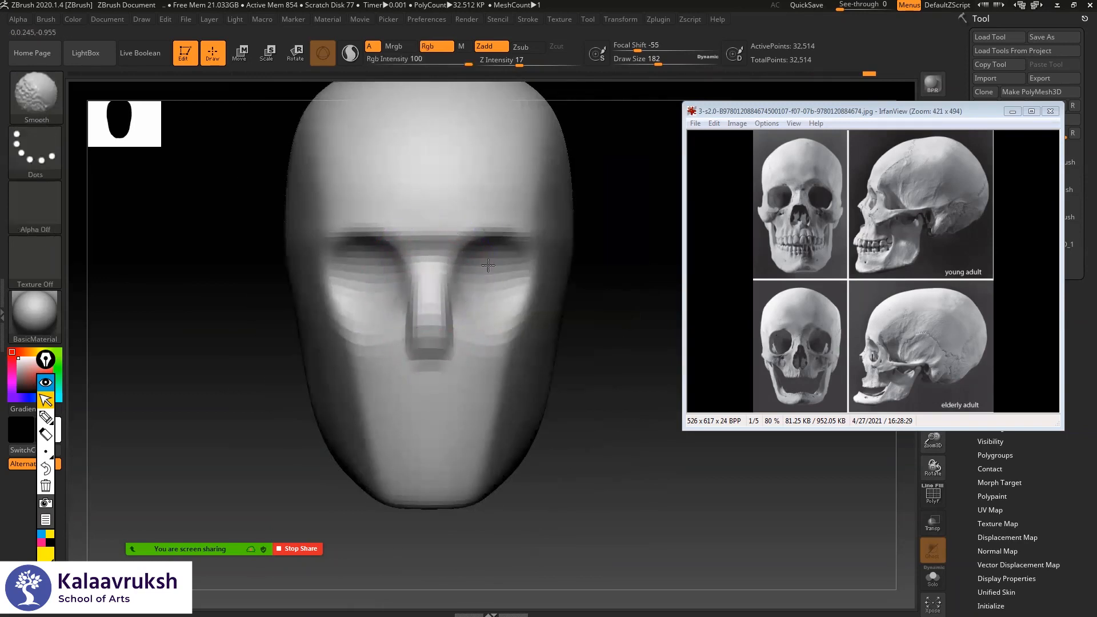
left_click_drag(492, 256, 480, 258, "shift")
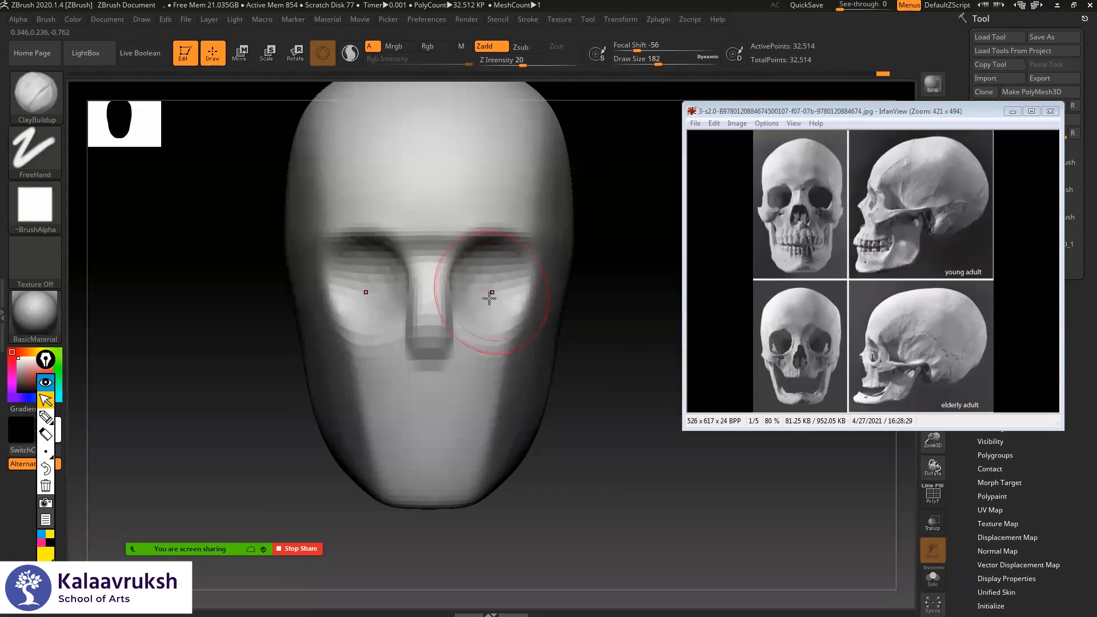
mouse_move(629, 283)
left_mouse_down()
mouse_move(635, 245)
mouse_move(570, 279)
mouse_move(588, 311)
mouse_move(580, 277)
mouse_move(485, 281)
mouse_move(617, 277)
mouse_move(608, 279)
left_mouse_up()
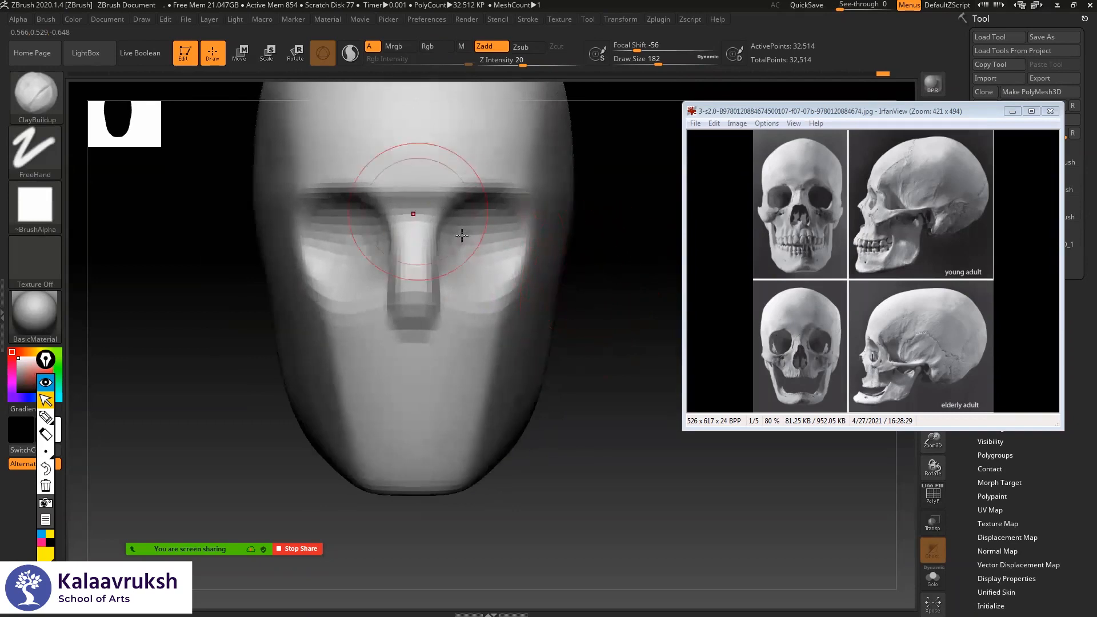
- Narrow the nose bridge with the Move brush and bring the 01.png reference window back up
key("b")
key("m")
key("v")
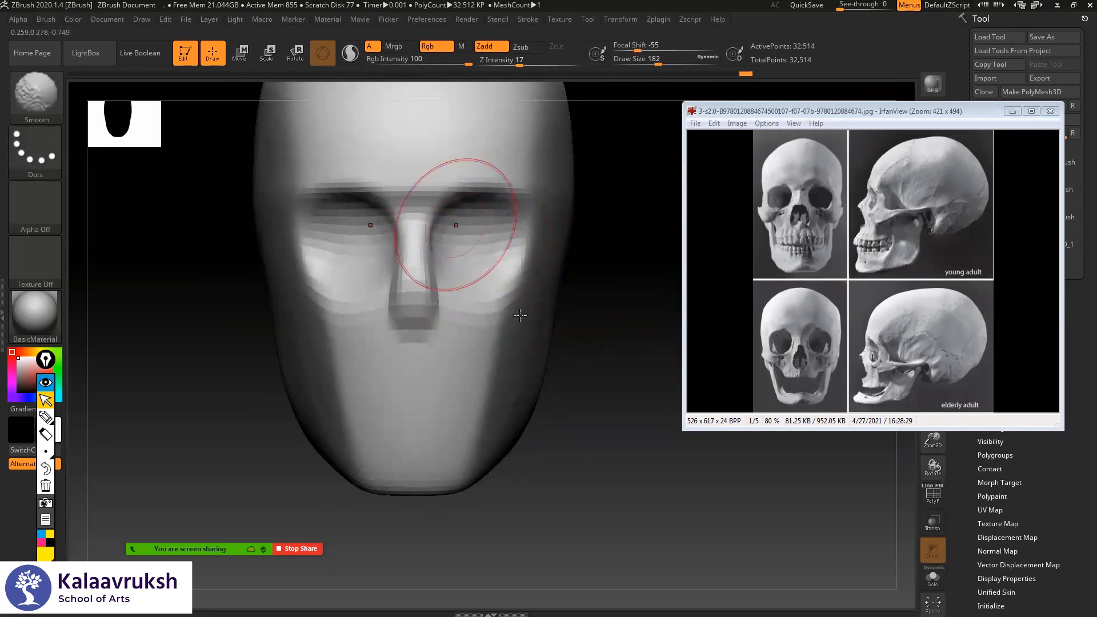
key("alt+Tab")
left_click(573, 271)
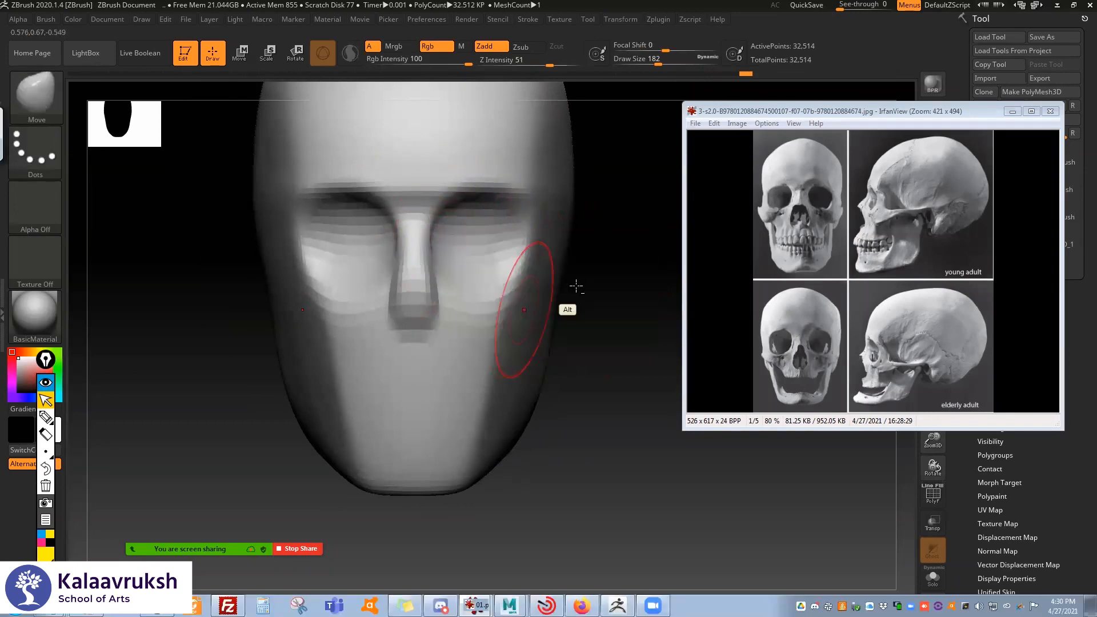
left_click(599, 298)
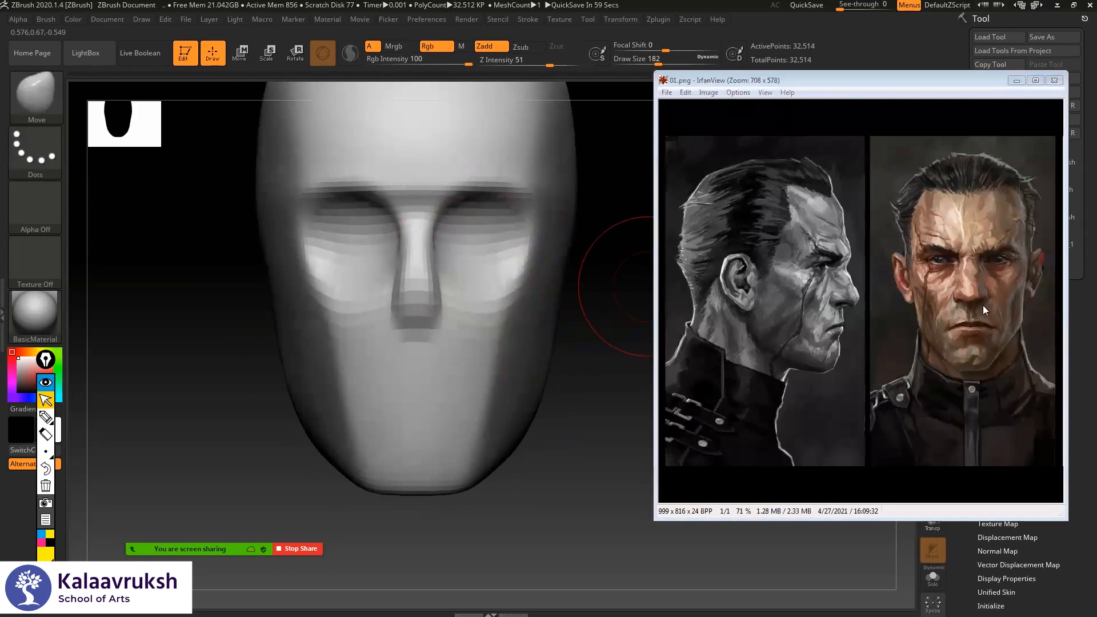
- Shape the nose's profile with the Move brush at Draw Size 101, checking it from the side and front
mouse_move(595, 304)
left_mouse_down()
mouse_move(588, 289)
mouse_move(459, 295)
mouse_move(482, 287)
left_mouse_up()
key("space")
key("space")
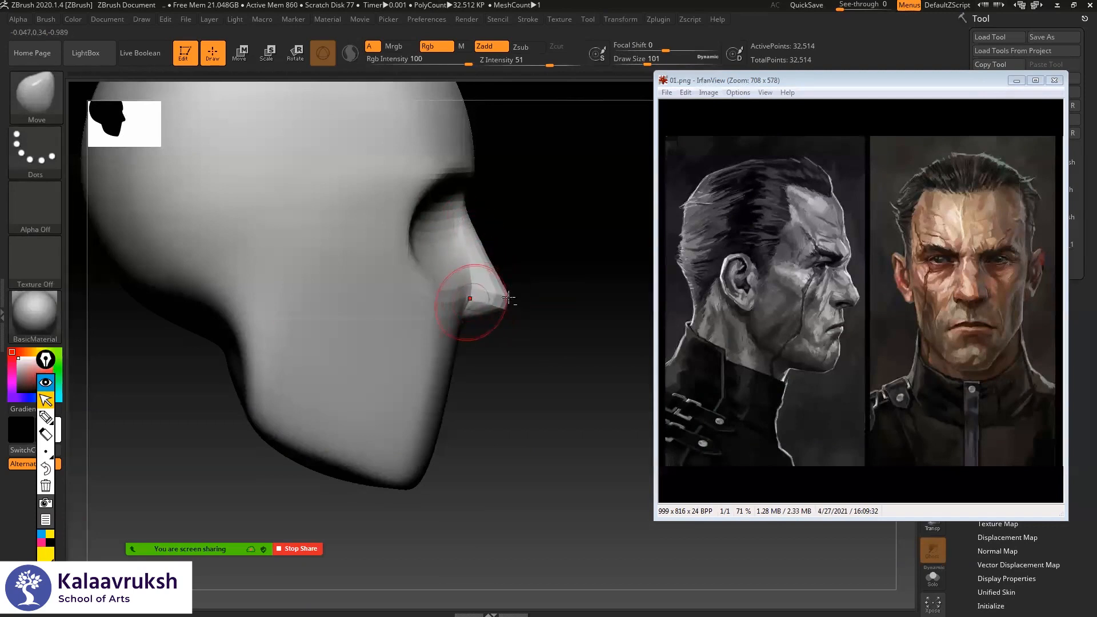
left_click_drag(523, 274, 535, 243, "alt")
left_click_drag(574, 252, 539, 275, "shift")
left_click_drag(365, 337, 323, 338, "alt")
left_click_drag(519, 285, 574, 283, "alt")
left_click_drag(574, 284, 509, 283)
- Enlarge the 01.png reference window and widen the nose's base from the front with the Move brush at Draw Size 101
left_click_drag(655, 332, 614, 323)
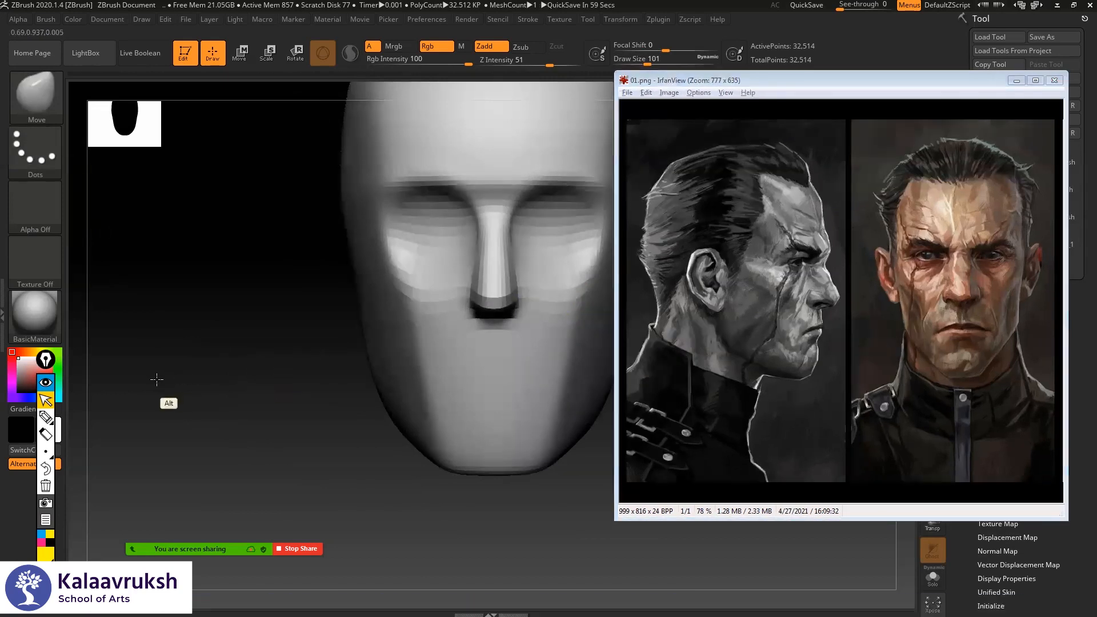
left_click_drag(157, 380, 302, 363)
left_click_drag(572, 280, 526, 269, "shift")
left_click_drag(179, 384, 75, 410, "alt")
key("space")
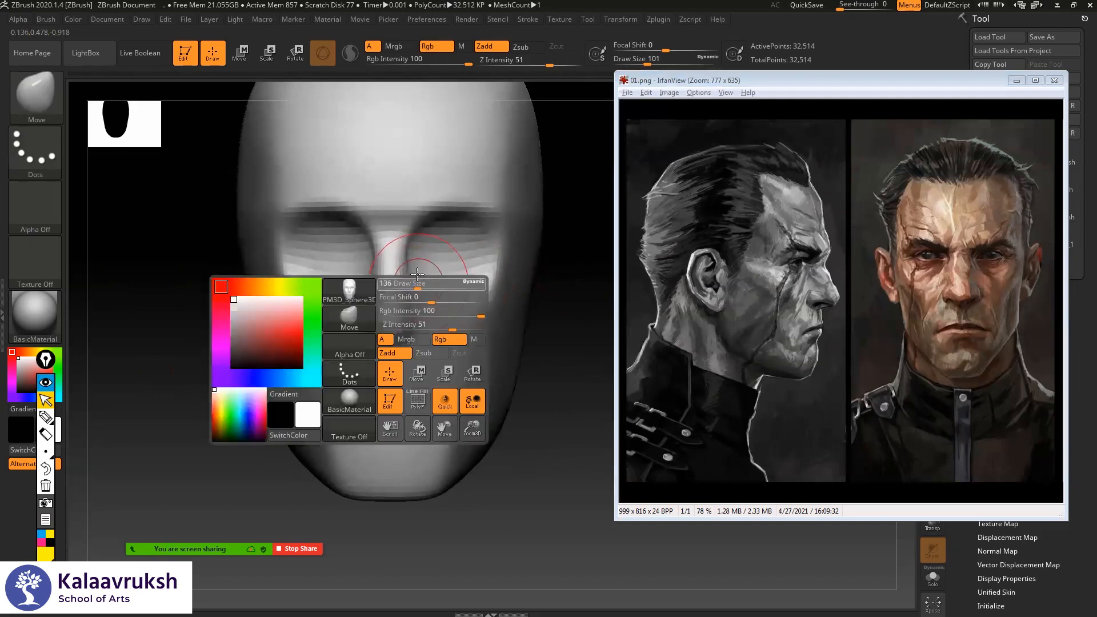
left_click_drag(417, 274, 418, 275)
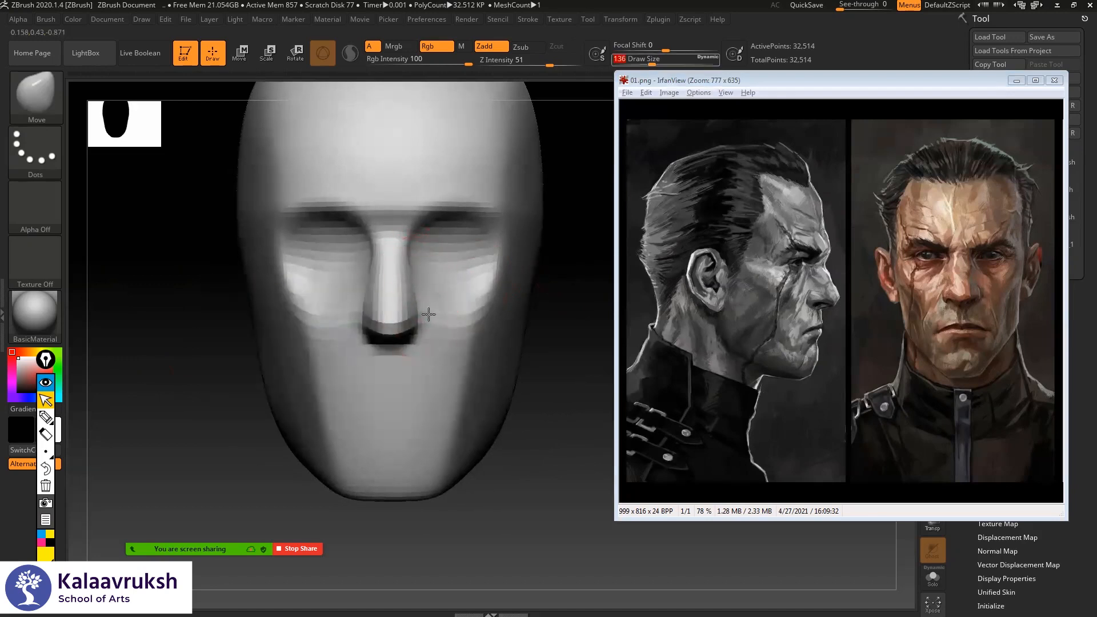
key("space")
left_click_drag(429, 305, 424, 306)
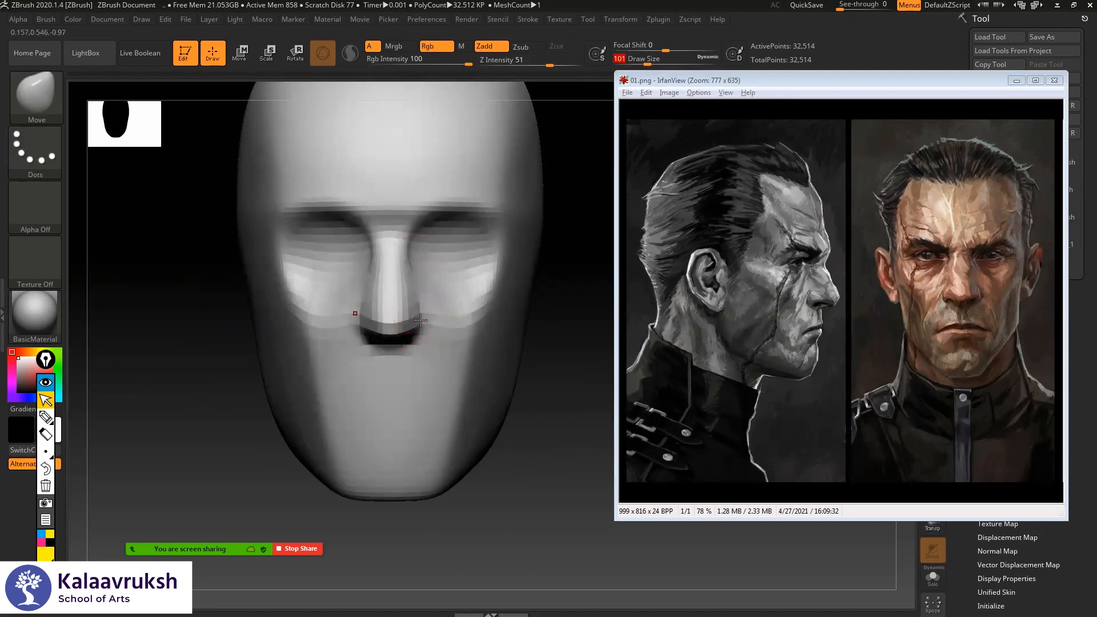
- Refine and smooth the underside of the nose from below with the Move brush at Draw Size 65
left_click_drag(560, 393, 420, 298)
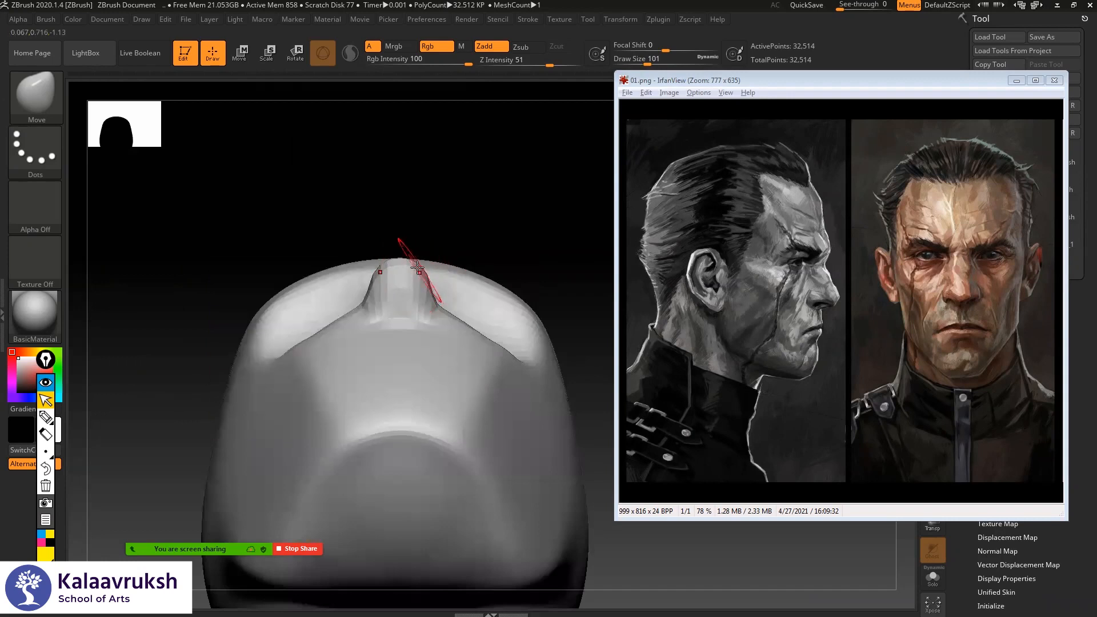
key("space")
left_click_drag(429, 264, 423, 263)
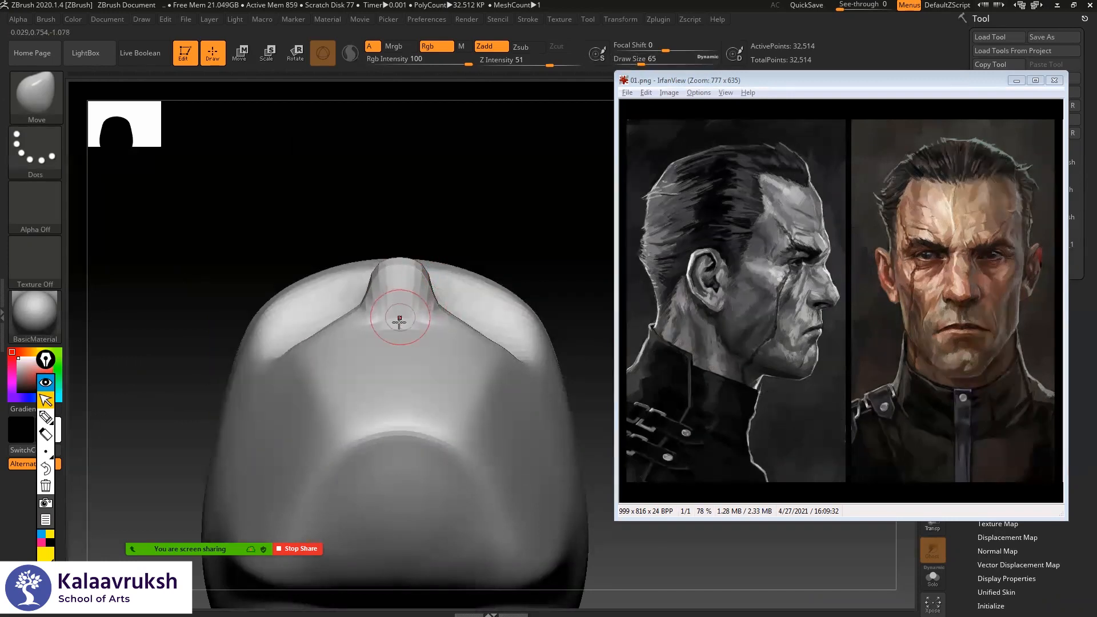
left_click_drag(399, 323, 429, 312, "shift")
left_click_drag(437, 247, 468, 302)
- Switch to Chrome and run a Google search for youtube in a new tab
key("alt+Tab")
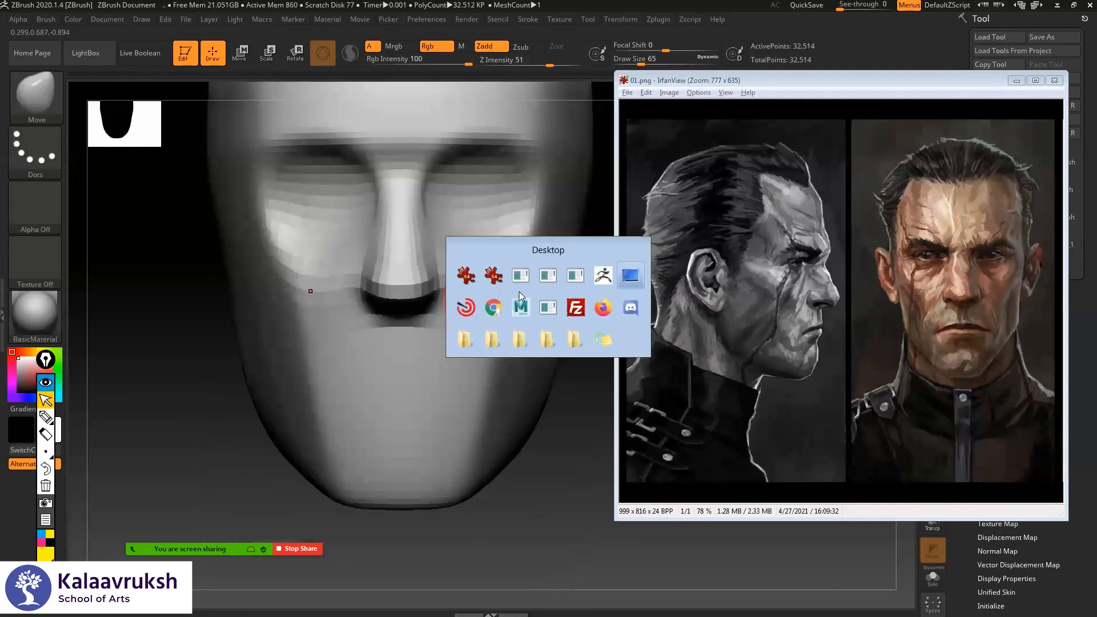
left_click(494, 307)
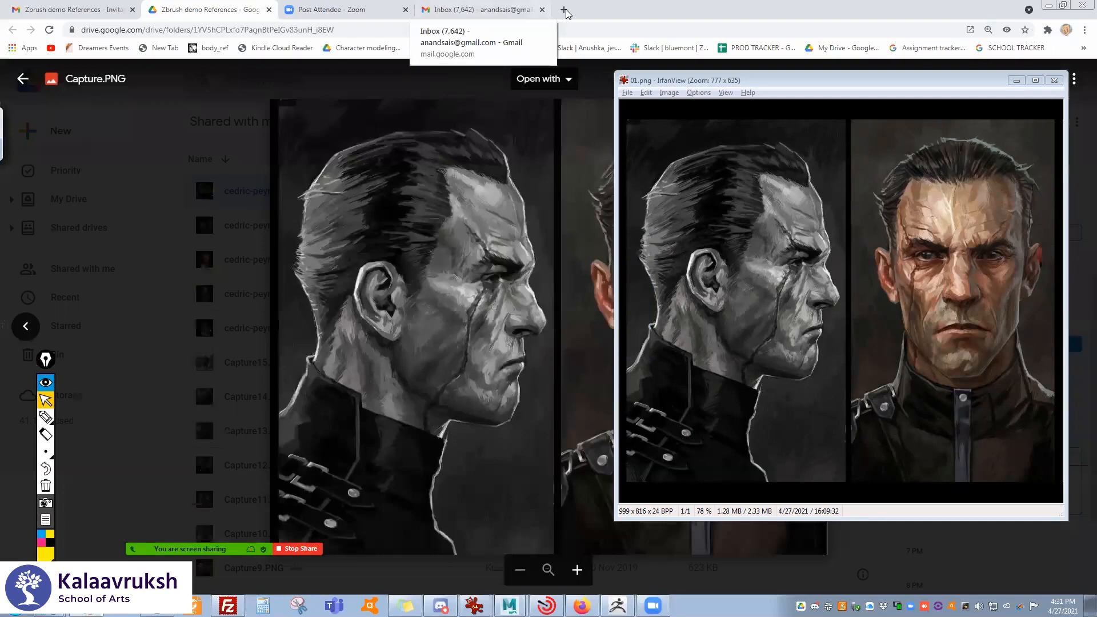
left_click(562, 10)
type("clay")
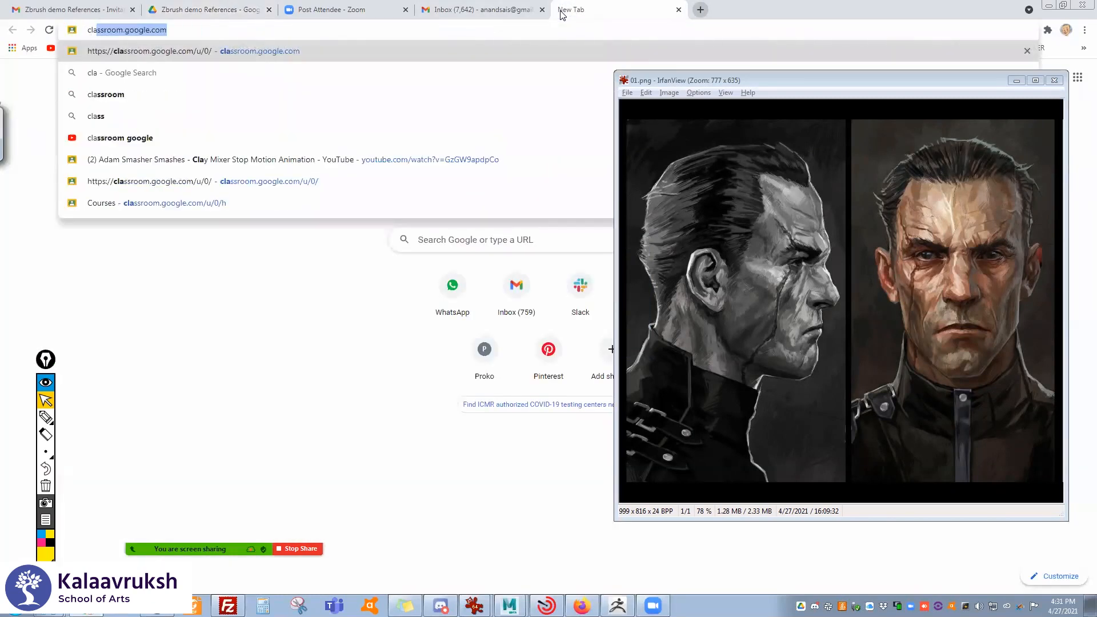
key("BackSpace")
key("BackSpace")
key("BackSpace")
key("BackSpace")
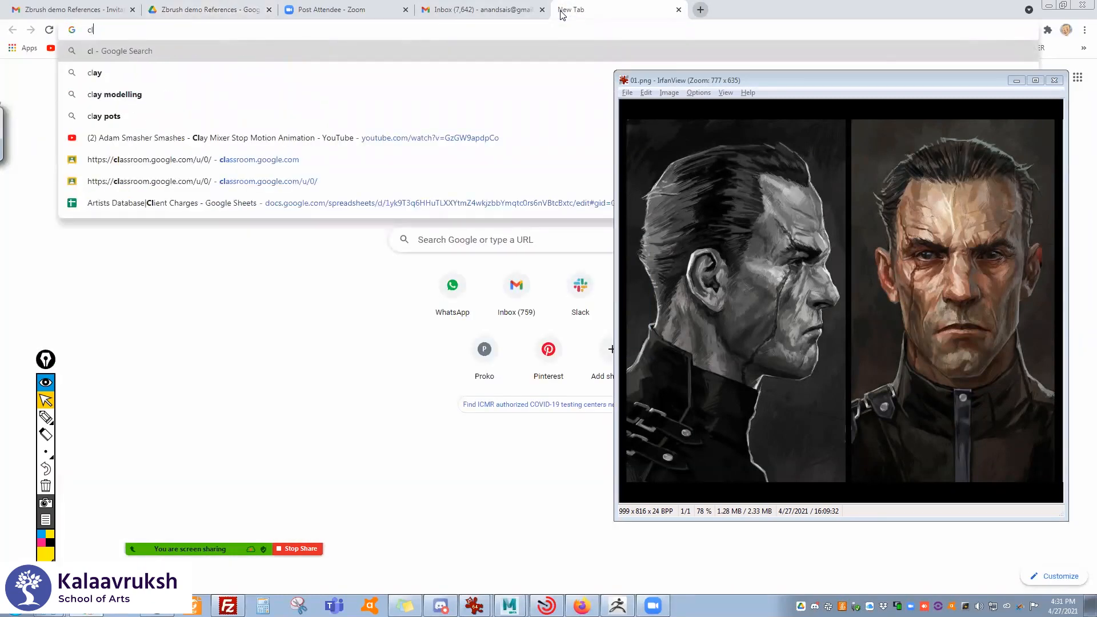
type("you")
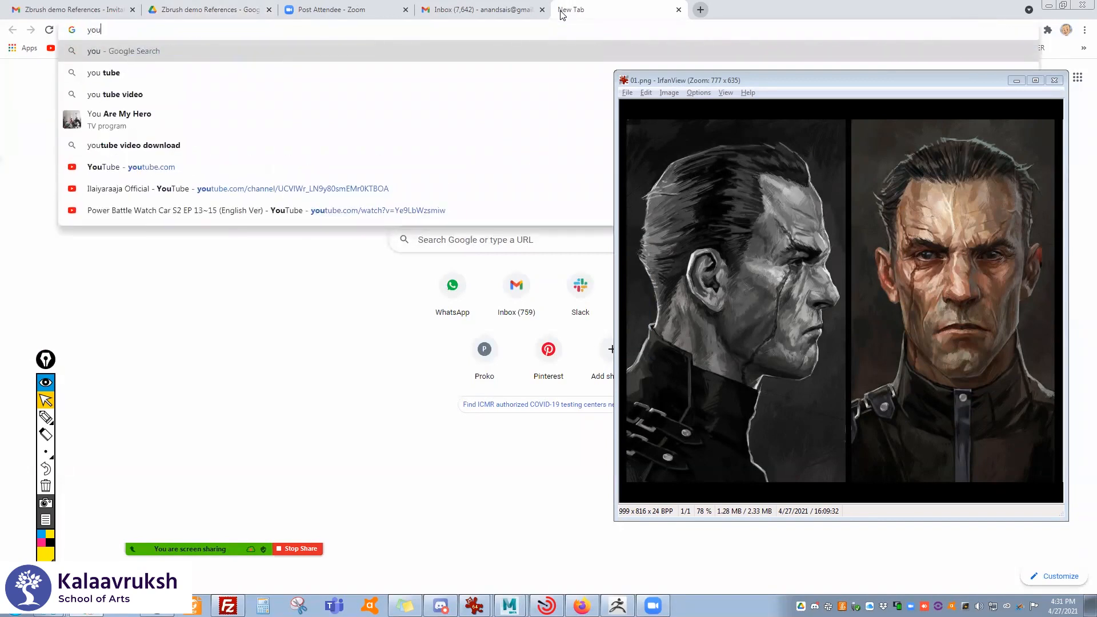
key("Down")
key("Down")
key("Return")
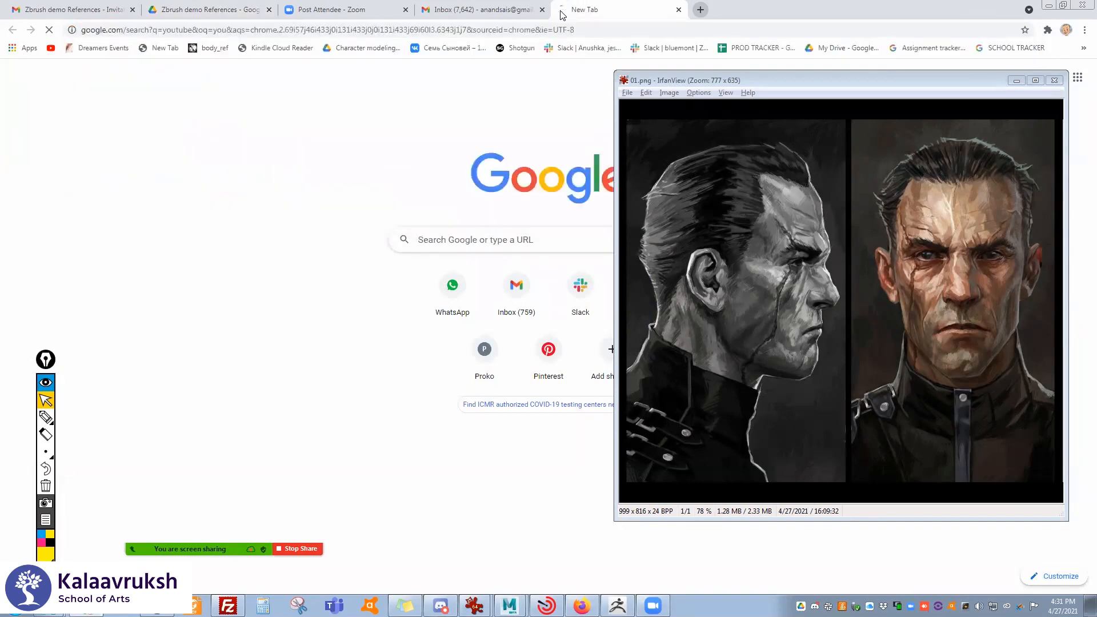
- Search YouTube for "clay sculpting" from the Google result
left_click(299, 234)
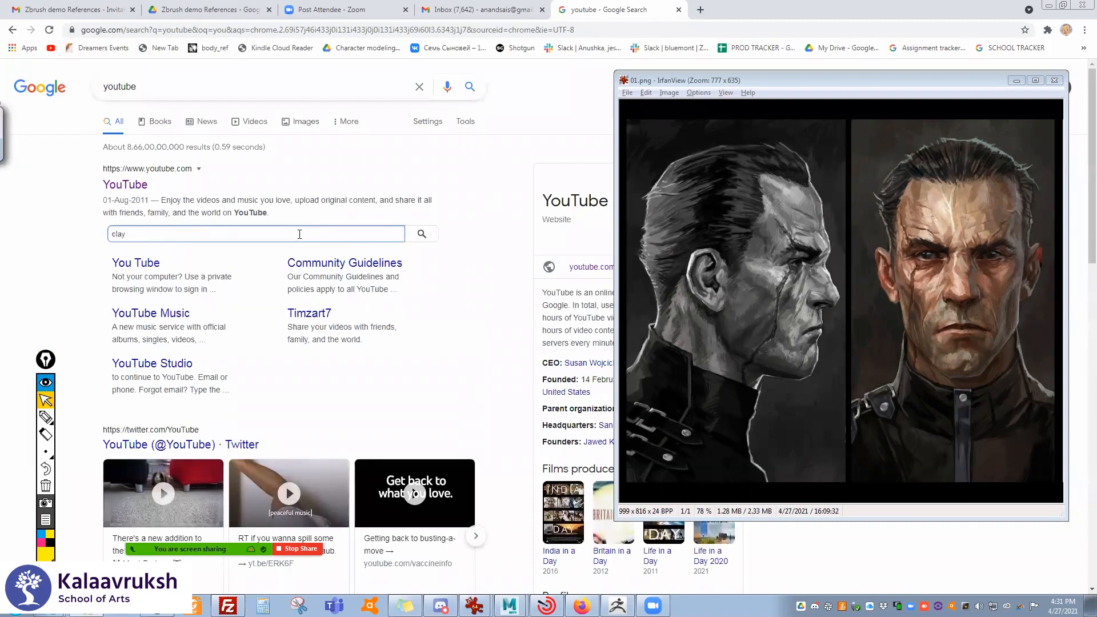
type("clay sculpti")
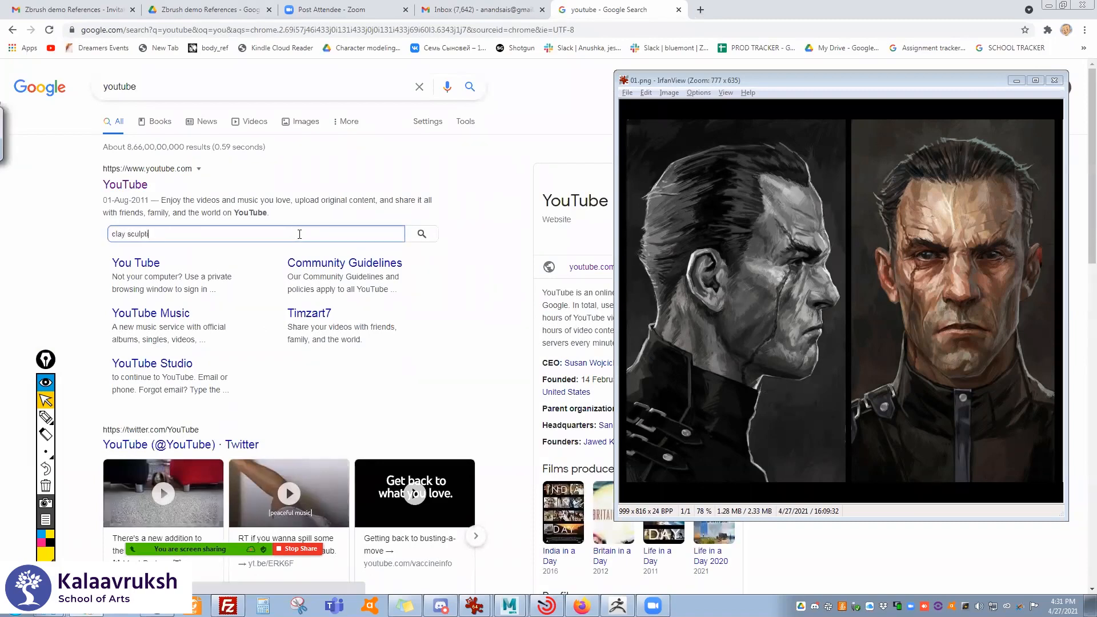
type("ng")
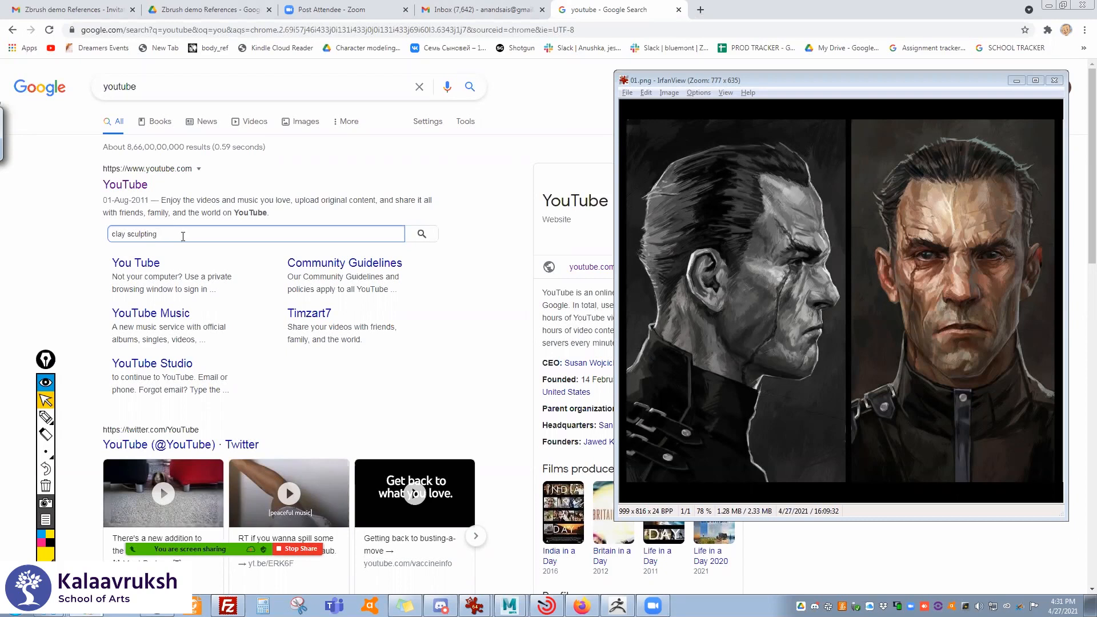
left_click(422, 233)
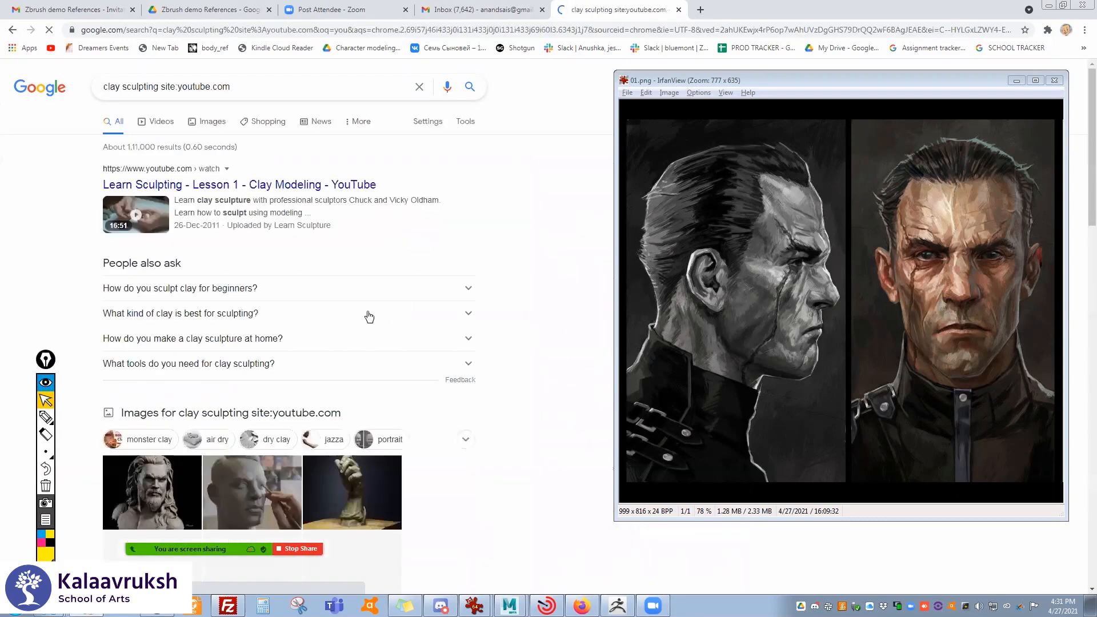
- Browse the clay sculpting images and video results, and open the video "Sculpting a female head in clay"
scroll(254, 447, "down", 3)
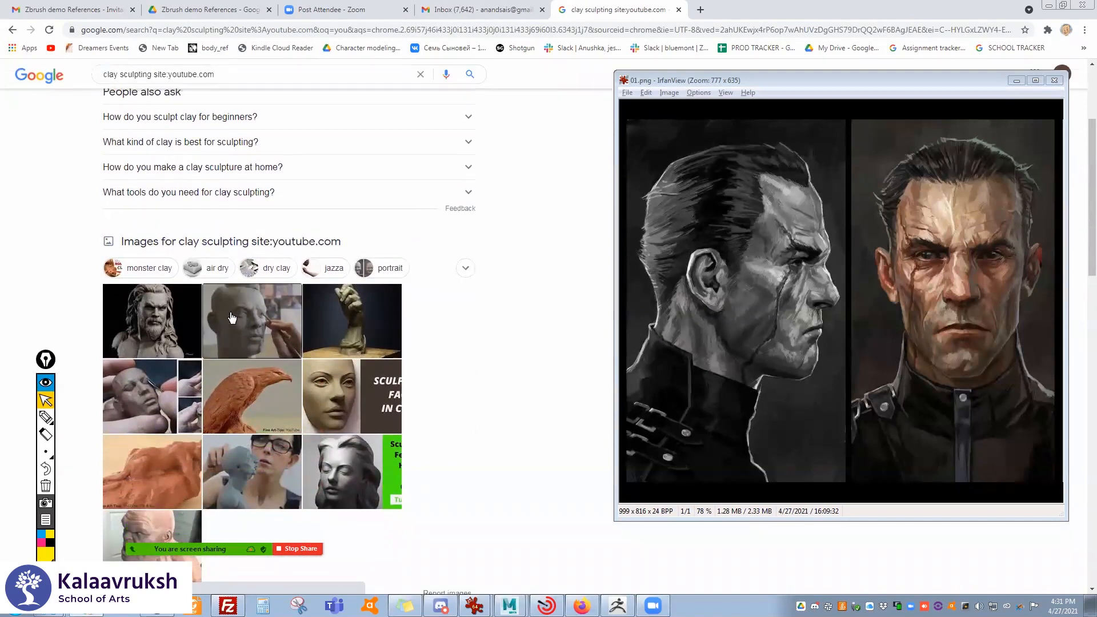
left_click(231, 319)
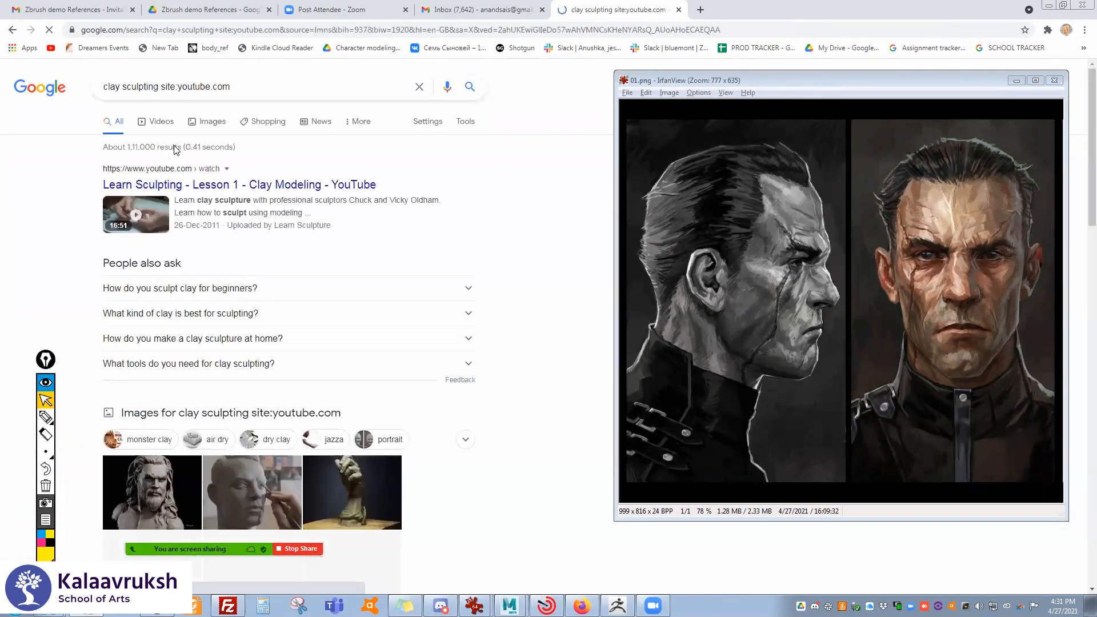
left_click(163, 122)
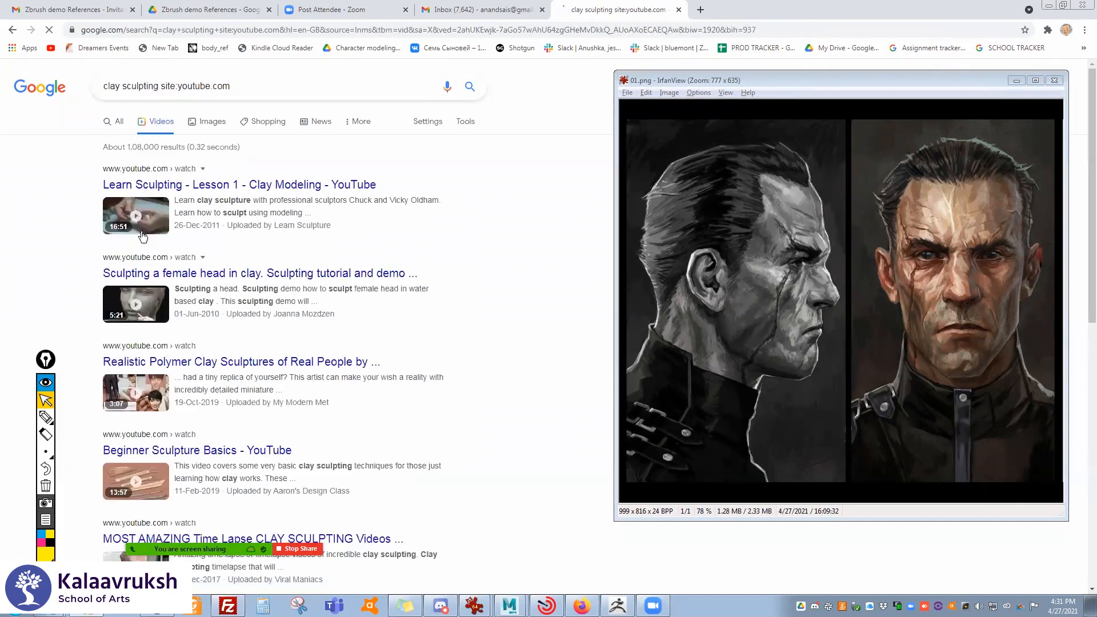
left_click(137, 310)
- Move the 01.png reference off the video, minimize the skull reference and skip the ad
left_click_drag(663, 80, 723, 297)
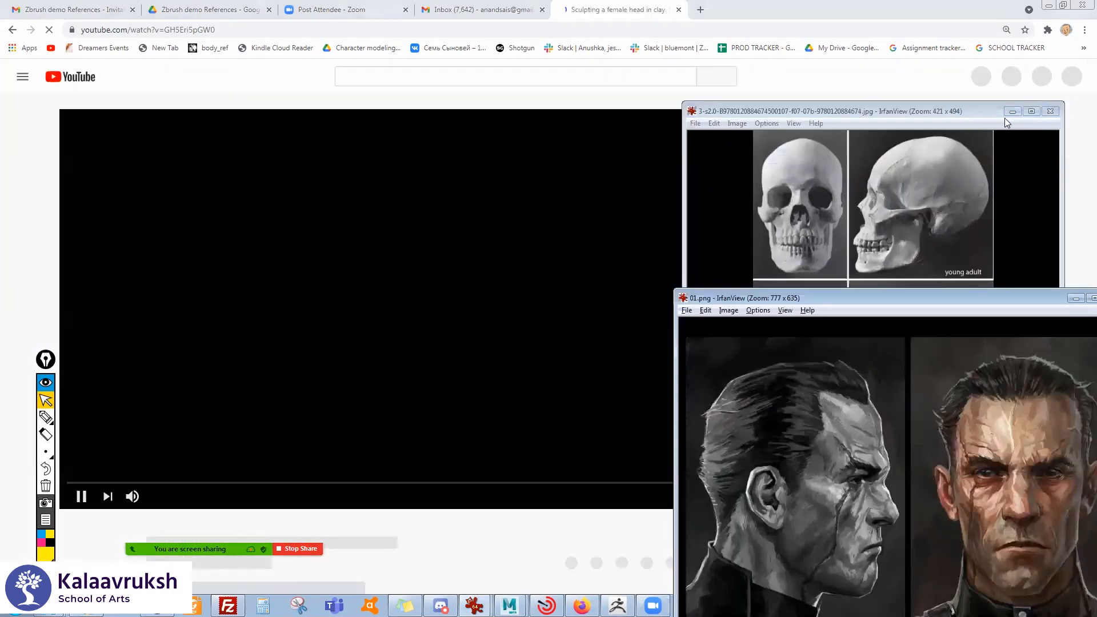
left_click(1012, 112)
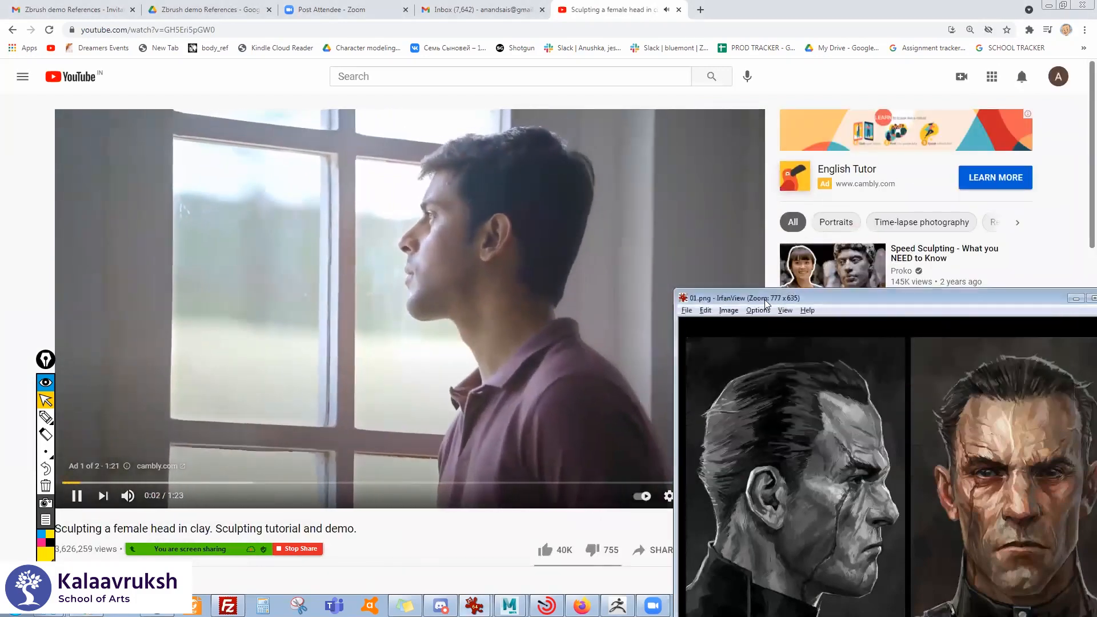
left_click_drag(764, 300, 898, 308)
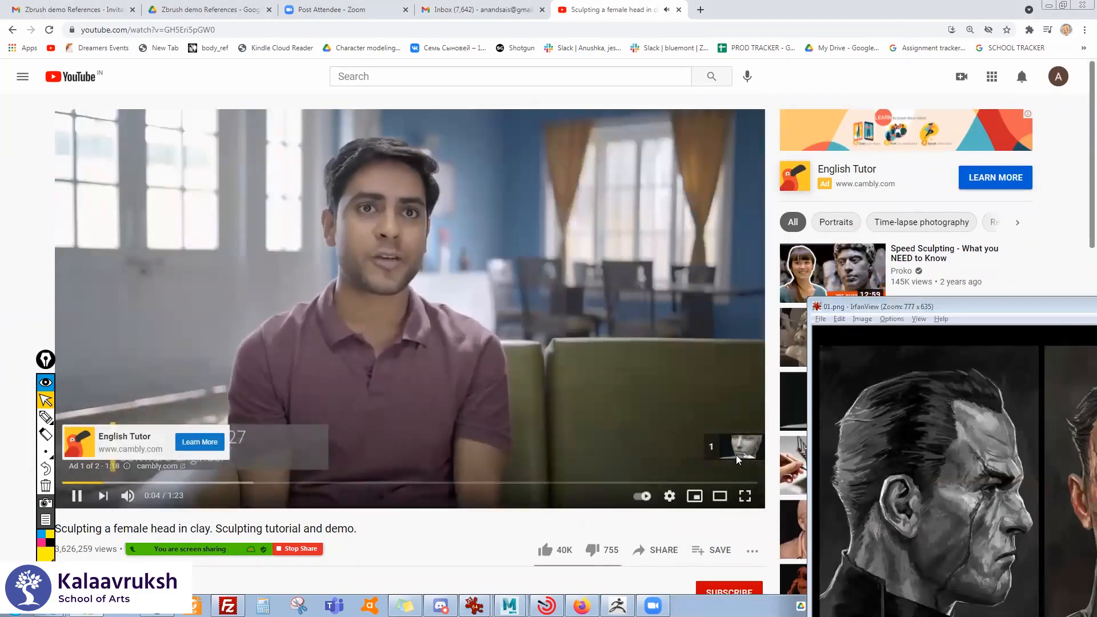
left_click(734, 451)
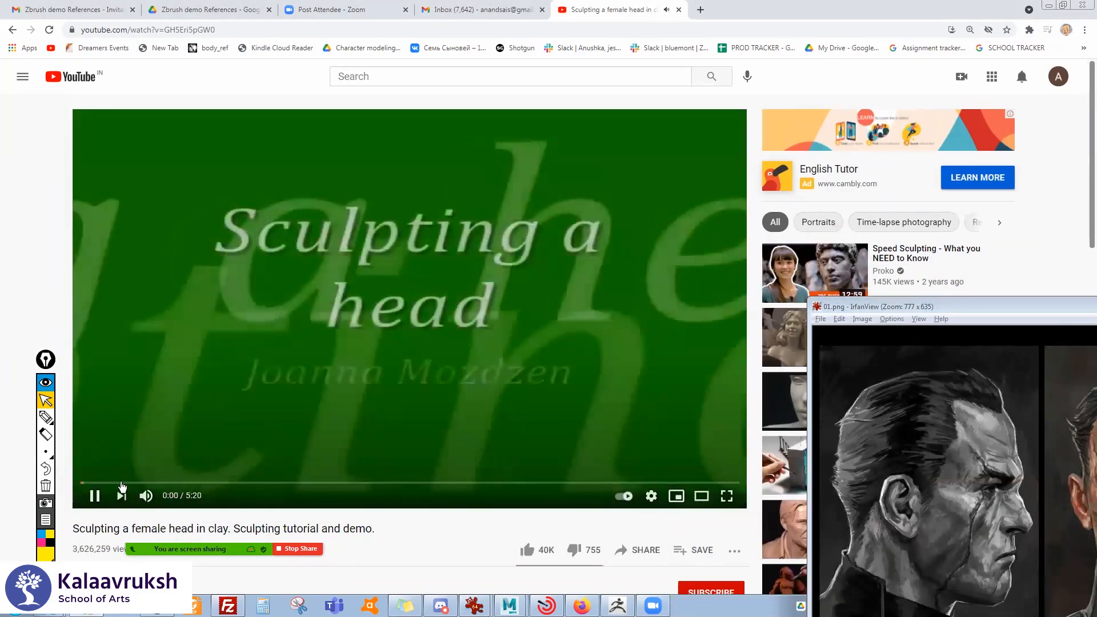
- Play the "Speed Sculpting - What you NEED to Know" video, skip ahead through the clay head block-in and mute it
left_click(121, 489)
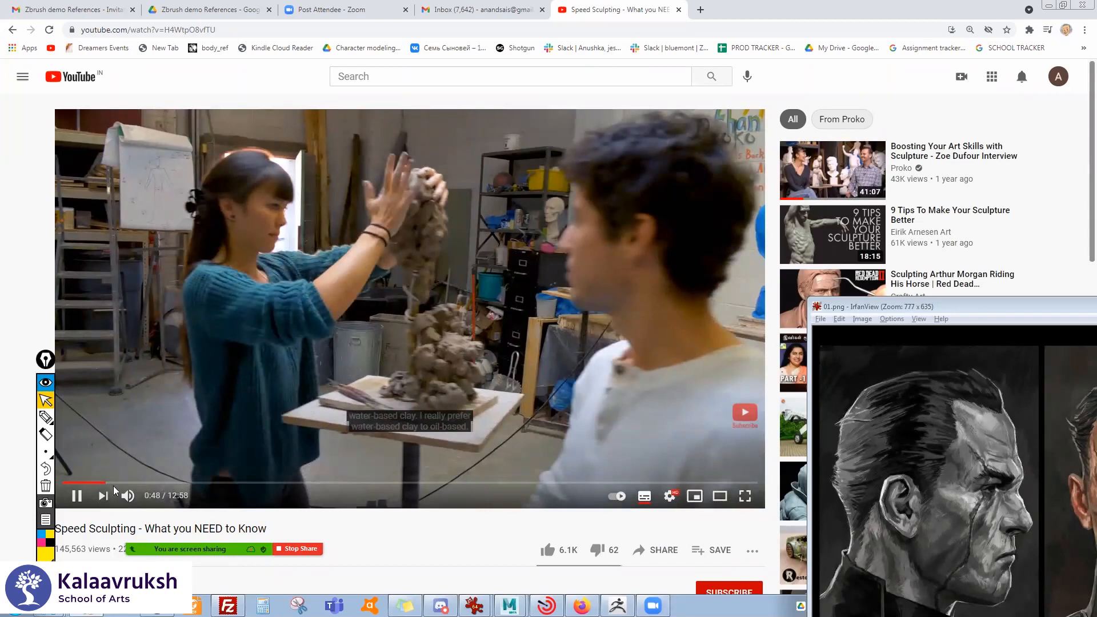
left_click(92, 335)
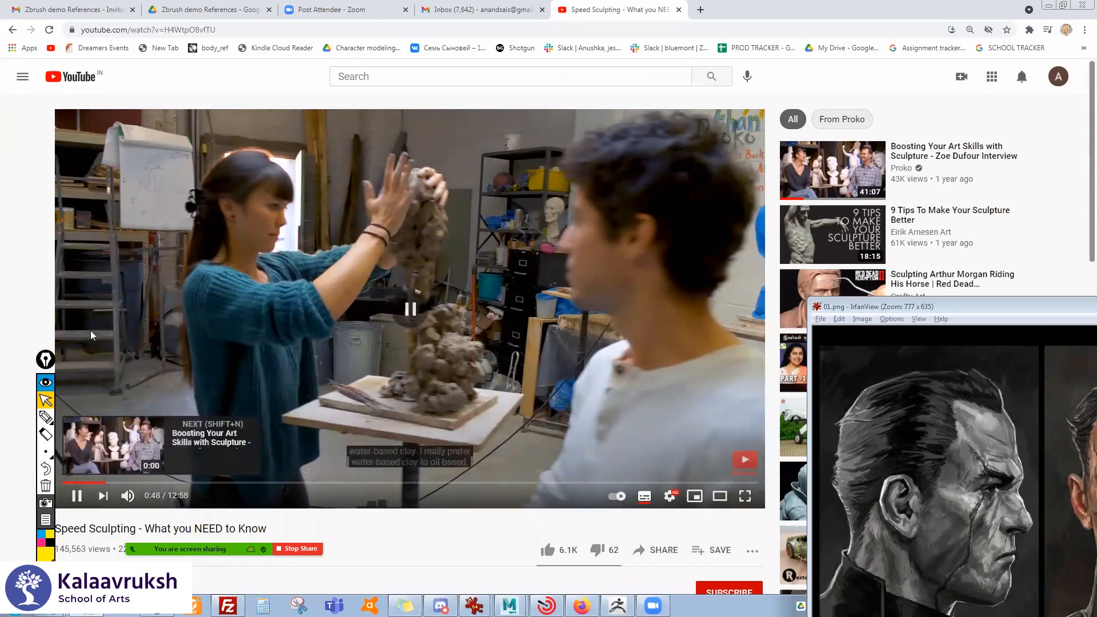
left_click(212, 392)
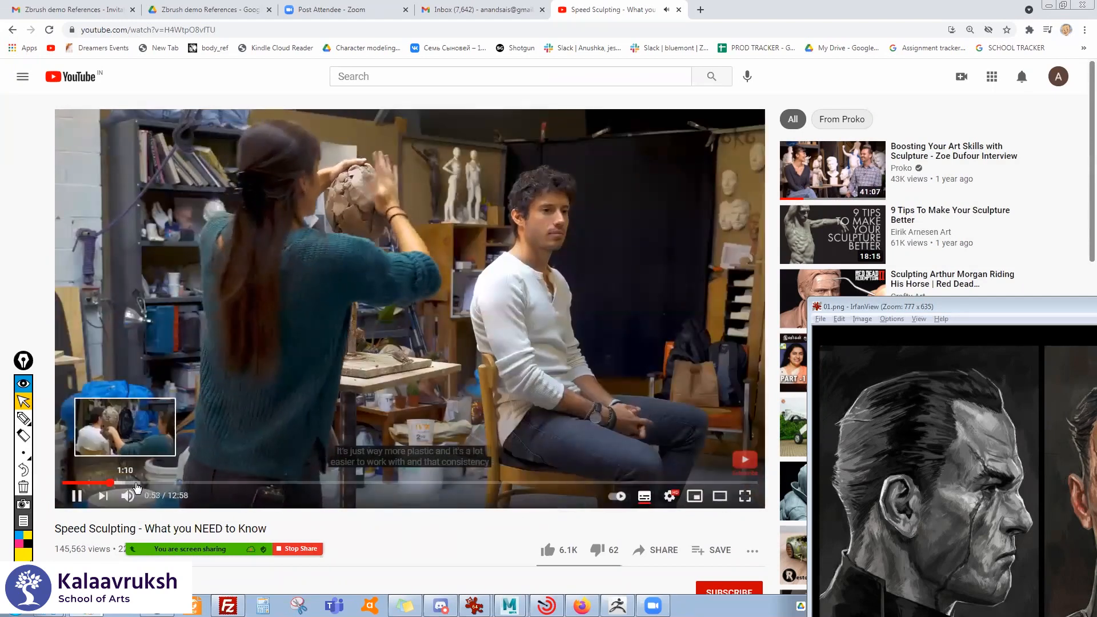
left_click(136, 484)
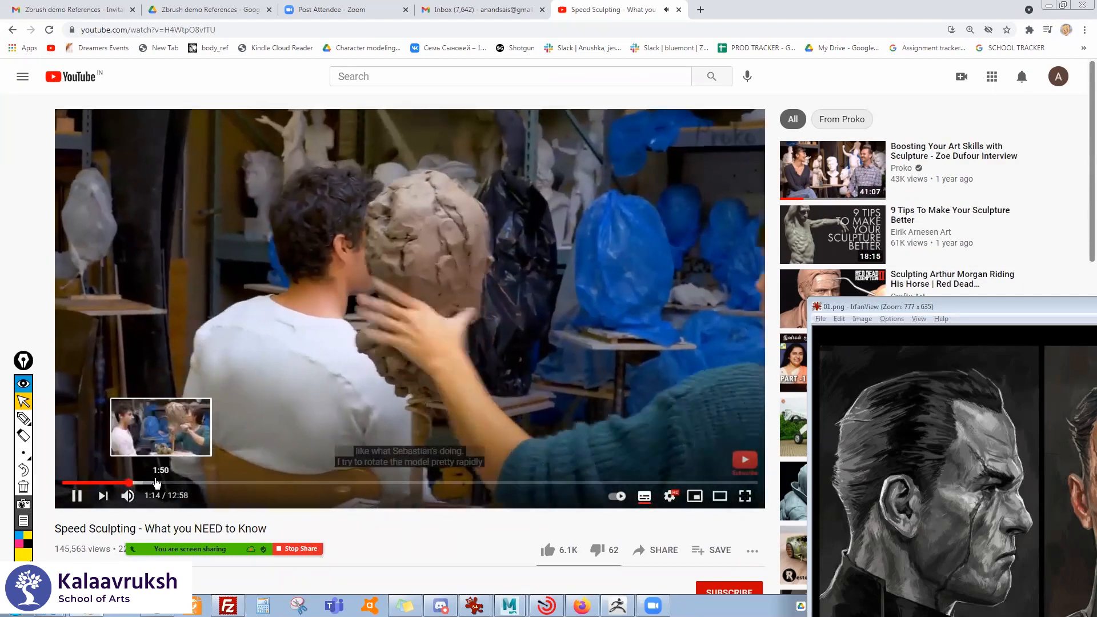
left_click(154, 484)
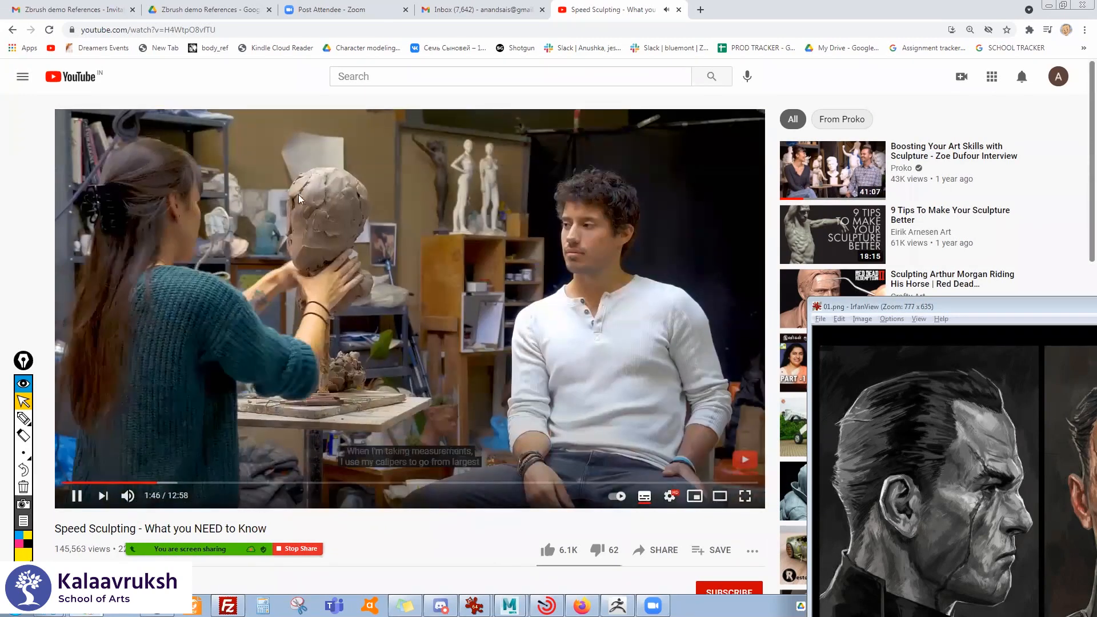
left_click(127, 496)
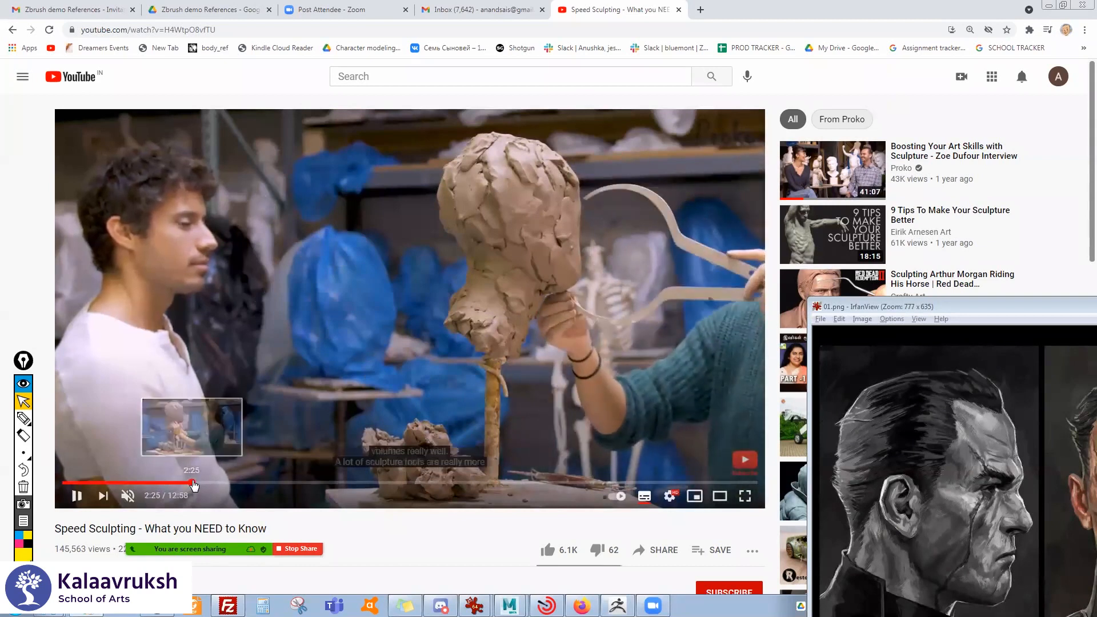
- Skim the speed sculpting video from about 2:25 to 8:45, examining how the clay head's profile, facial features and hair are built up
left_click(192, 483)
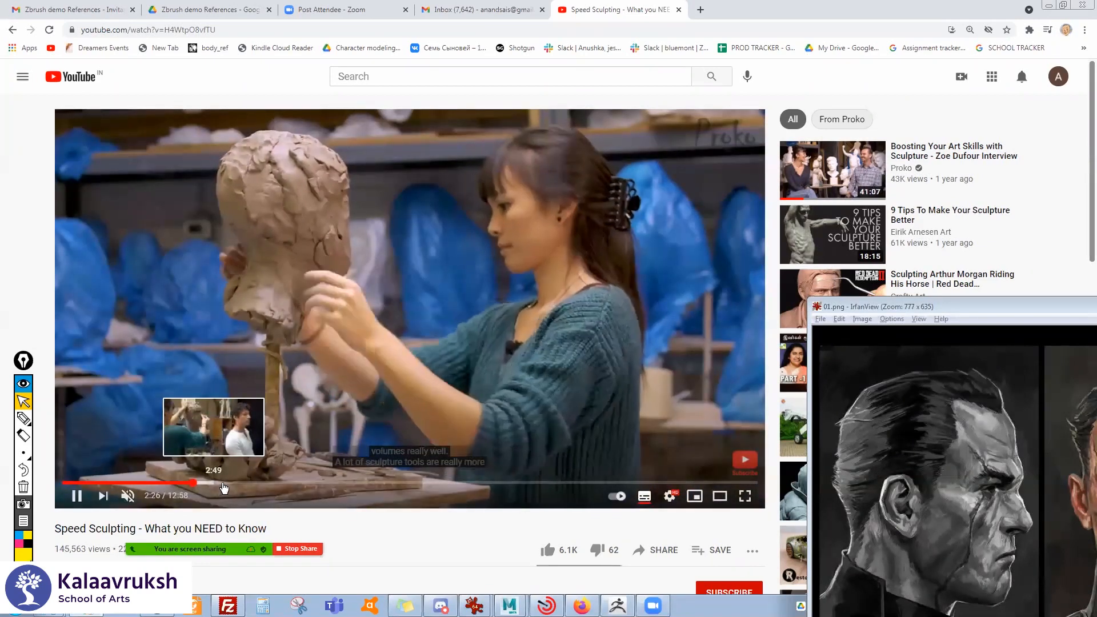
left_click(223, 486)
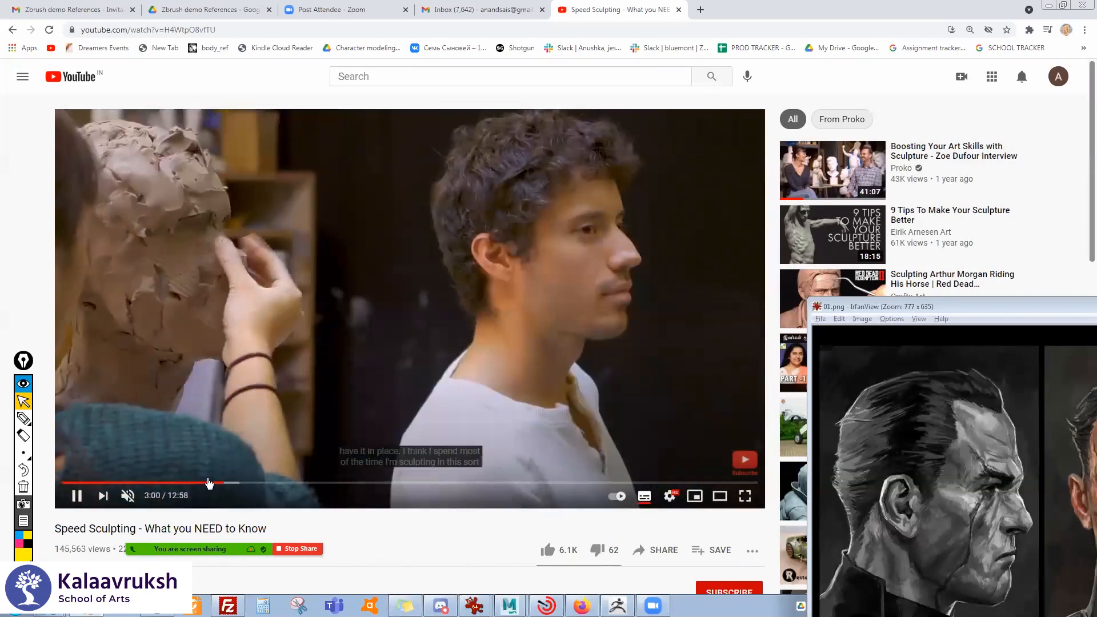
left_click(207, 484)
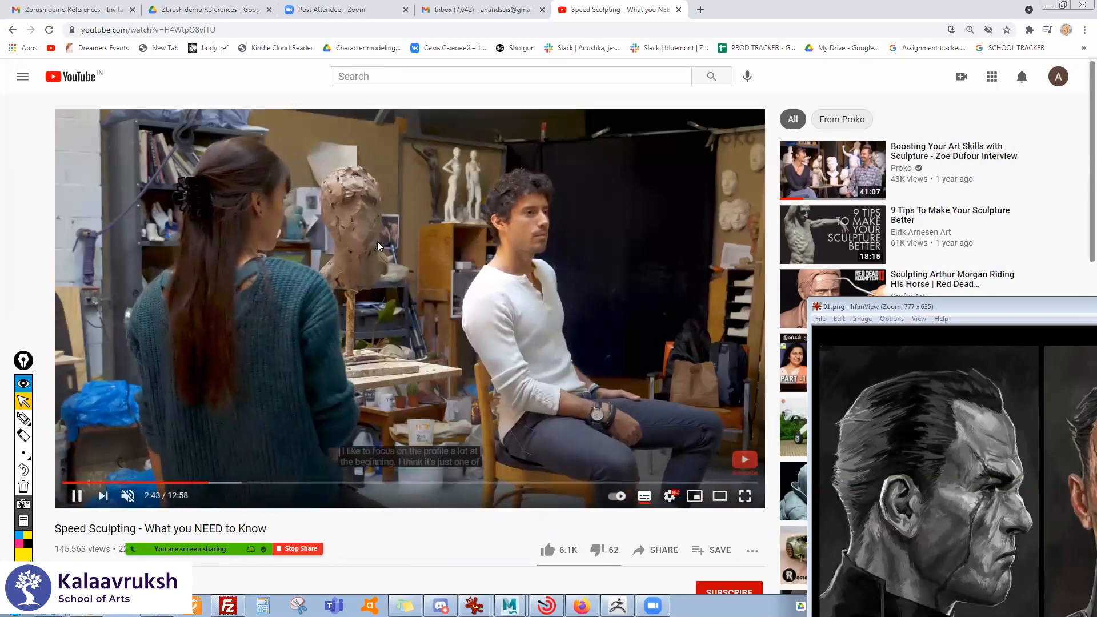
left_click(226, 484)
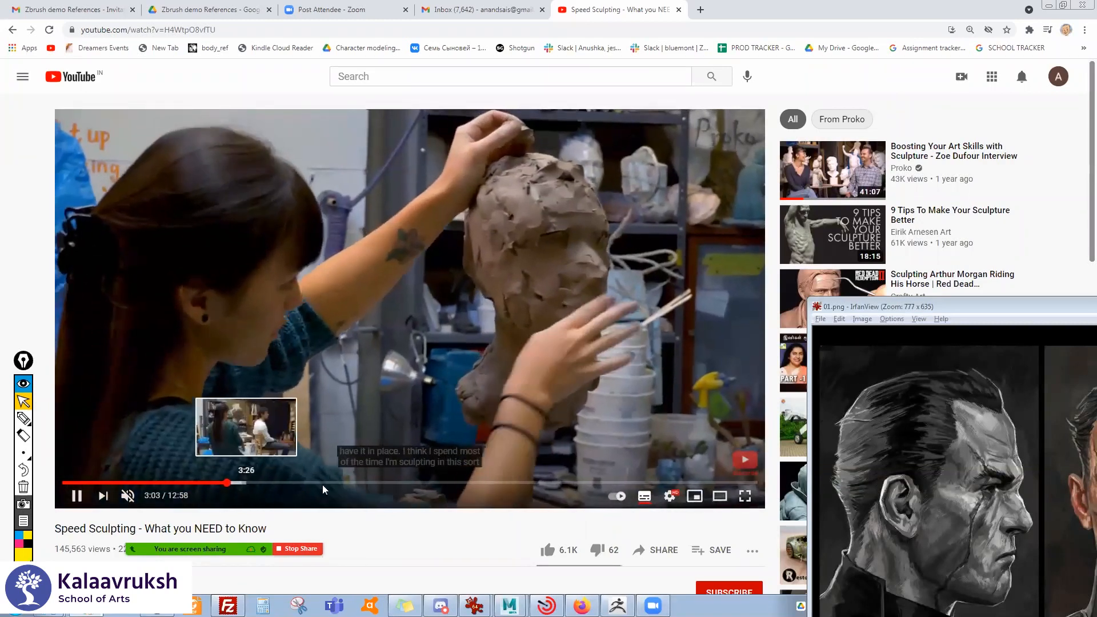
left_click(251, 483)
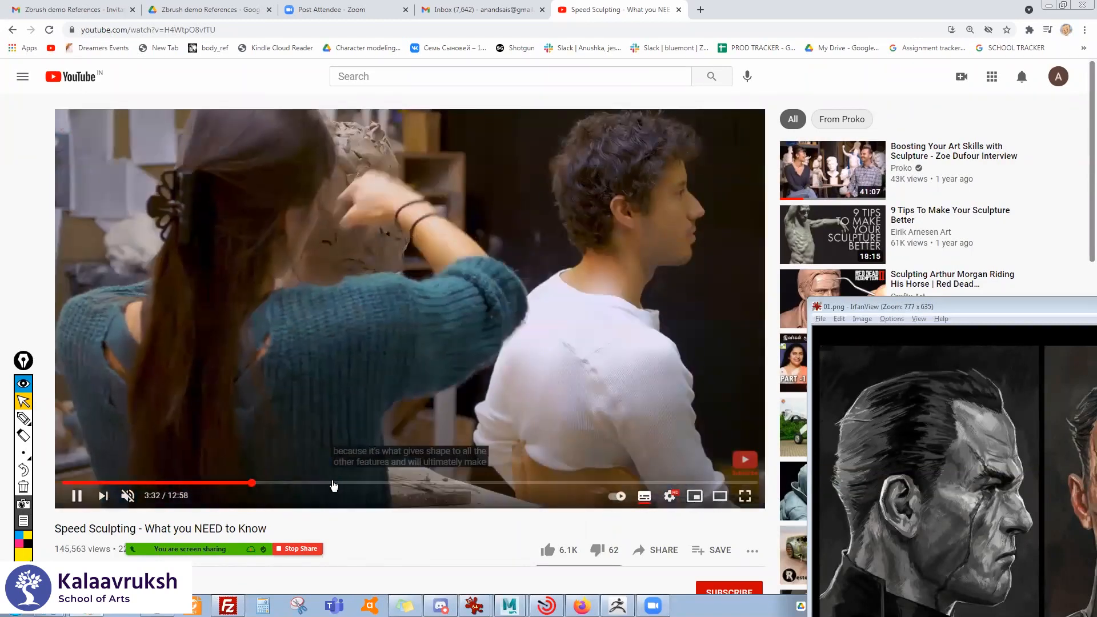
left_click(284, 484)
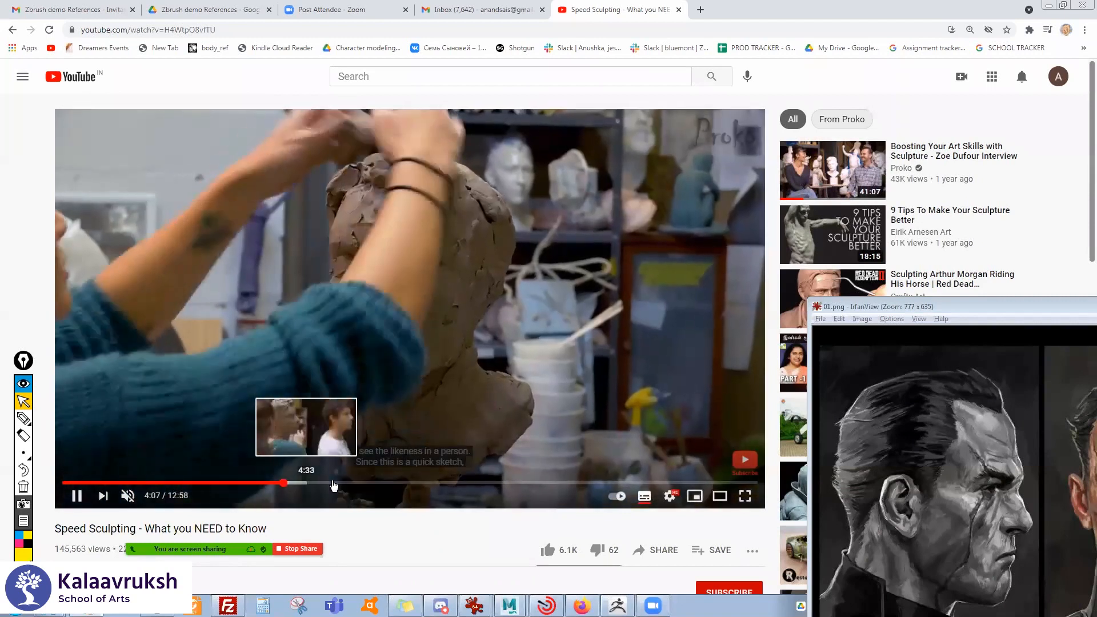
left_click(334, 484)
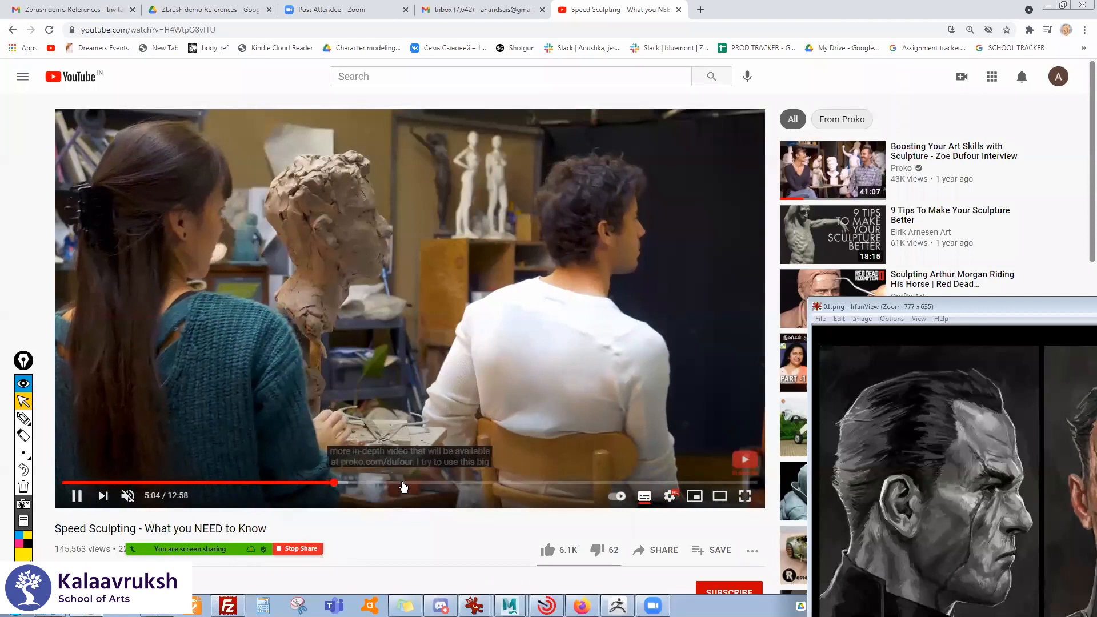
left_click(421, 484)
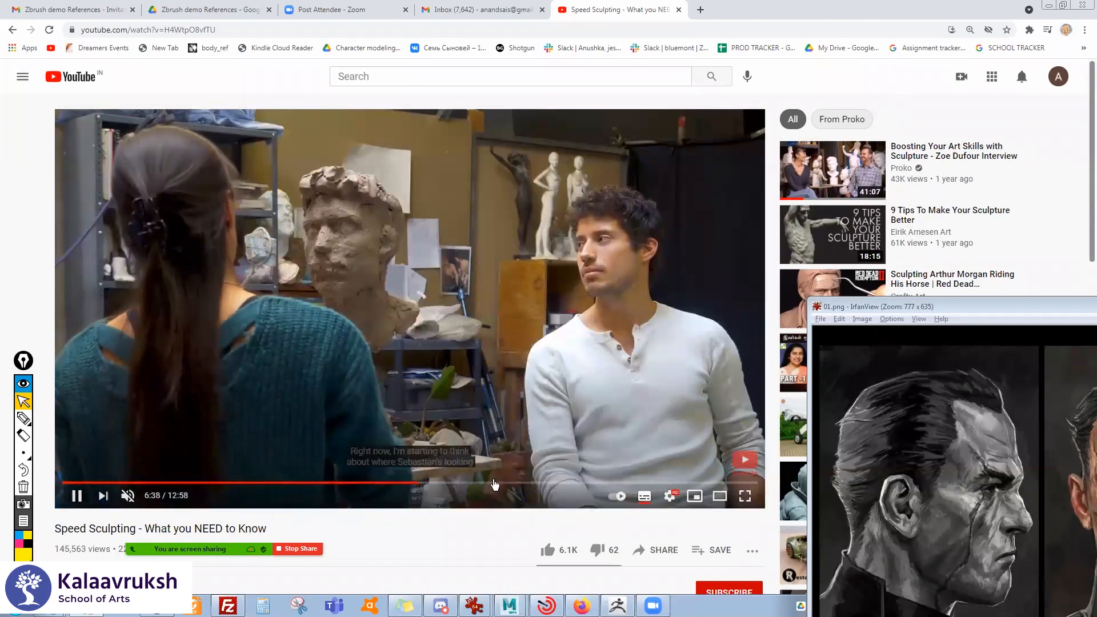
left_click(449, 485)
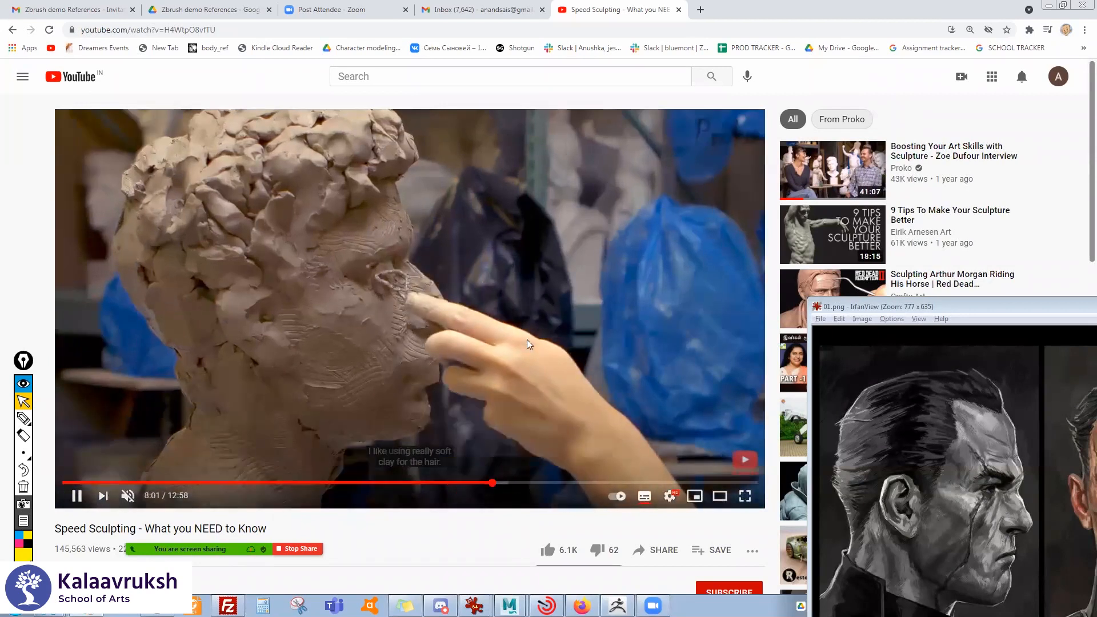
left_click(492, 484)
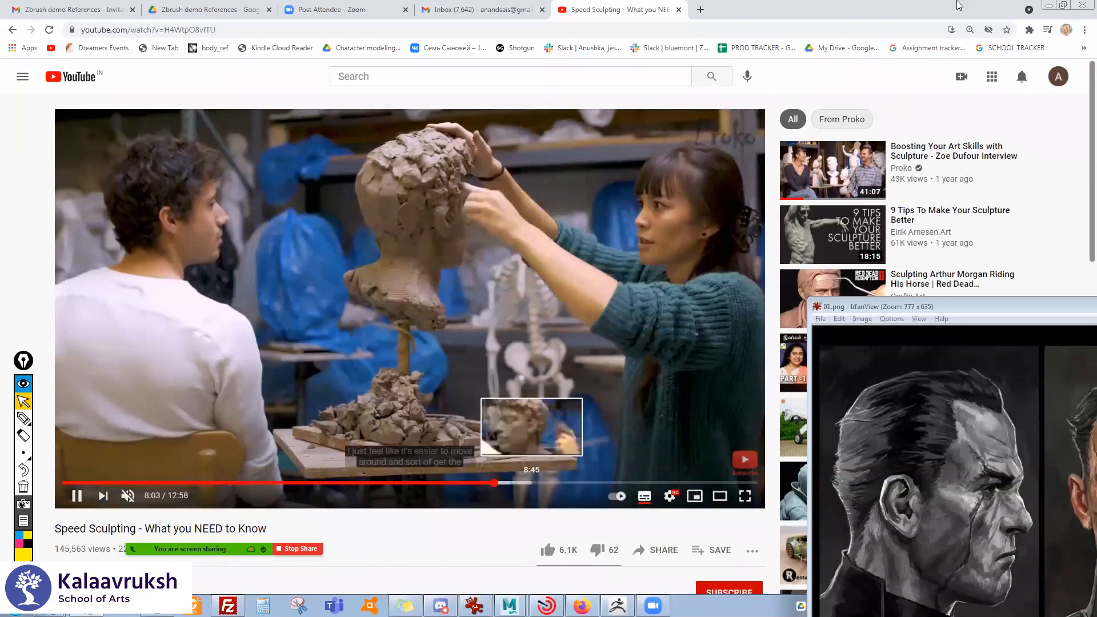
left_click(530, 483)
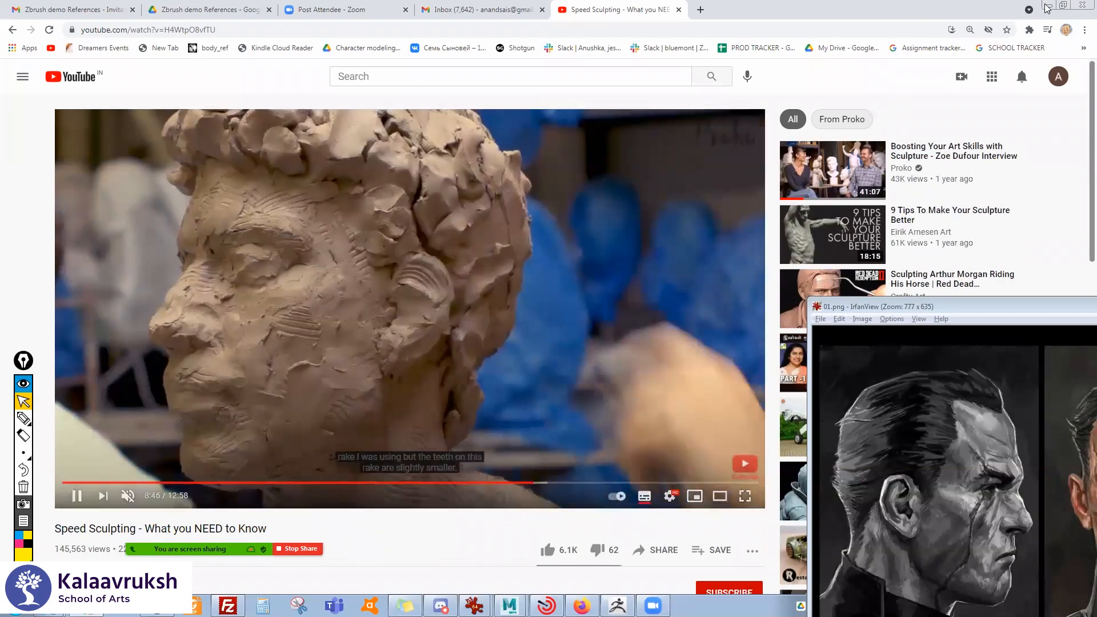
- Pause the clay sculpting video and switch back to the head sculpt in ZBrush
left_click(463, 276)
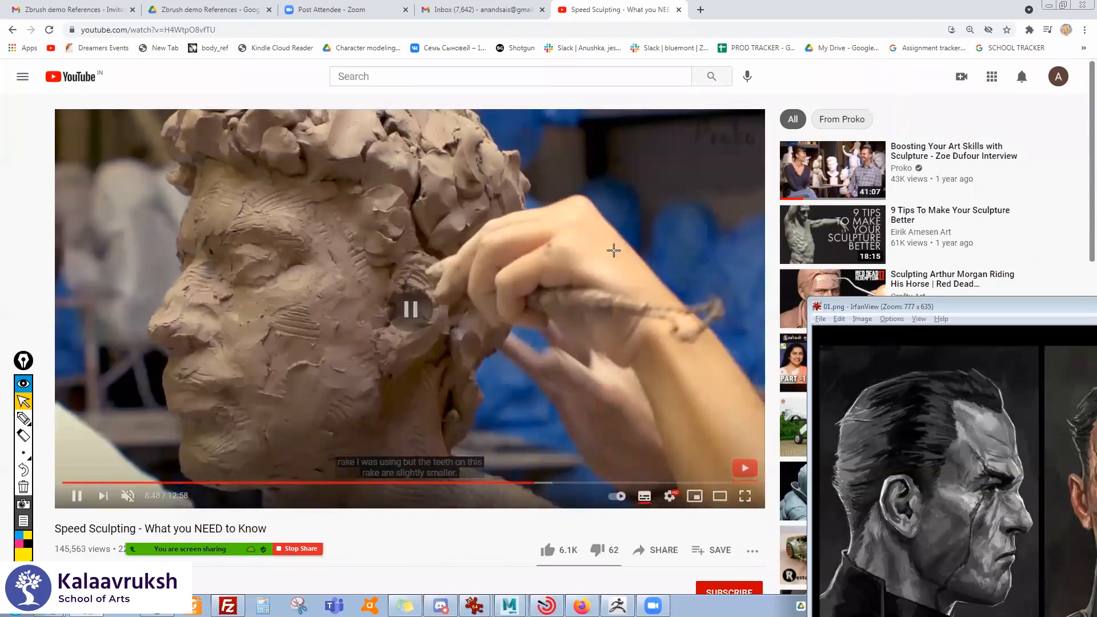
key("alt+Tab")
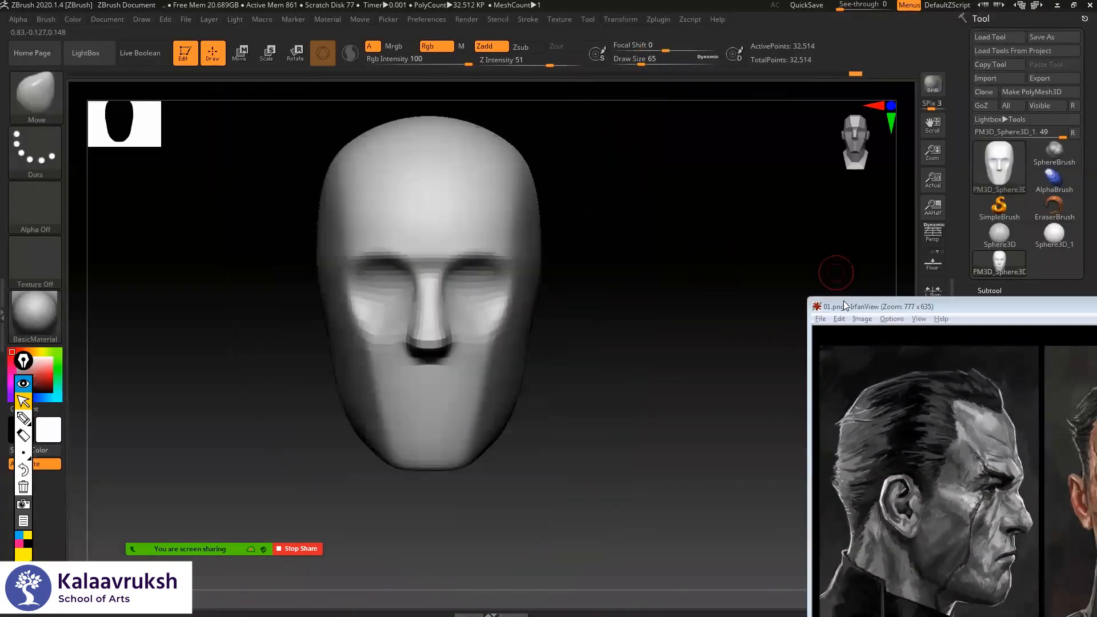
- Place the reference portrait window beside the head and set the brush draw size to 87
left_click_drag(845, 306, 697, 81)
left_click(595, 228)
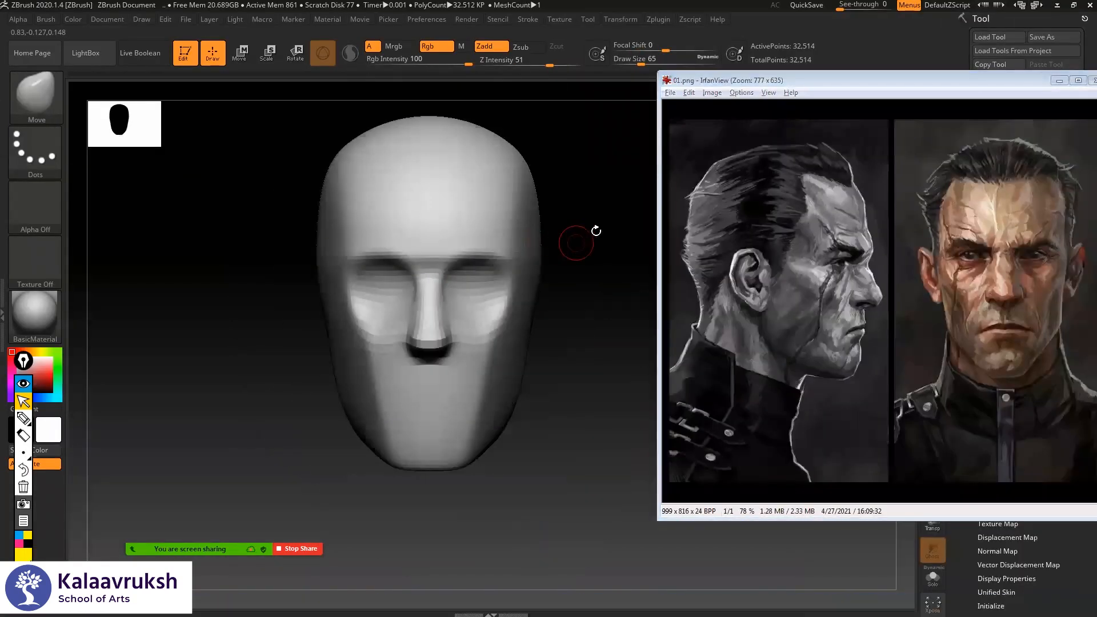
left_click_drag(588, 242, 372, 292)
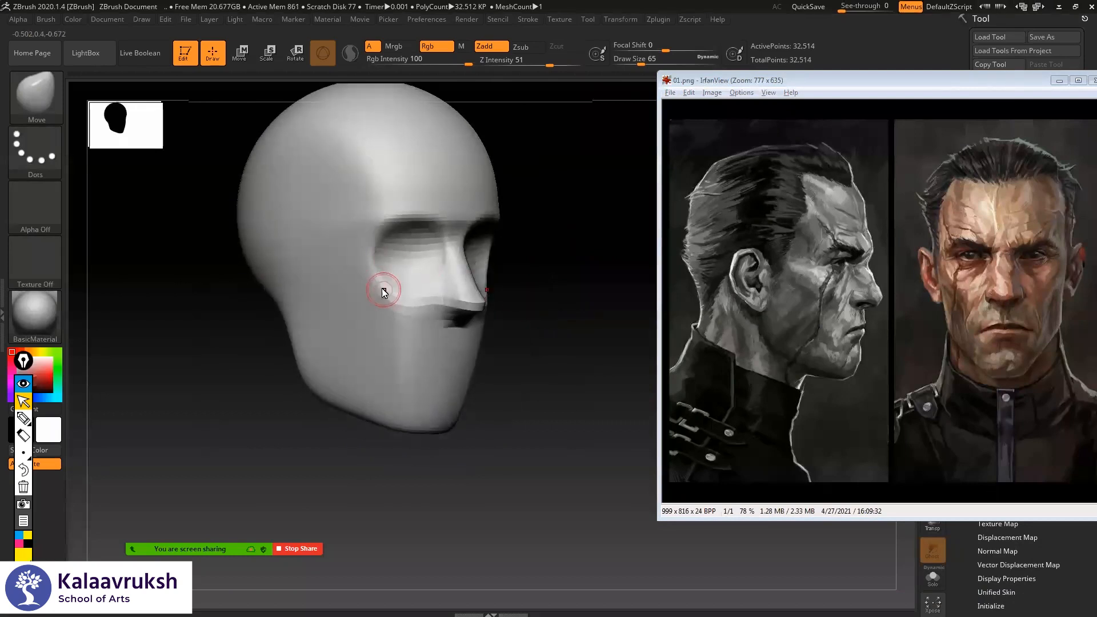
key("space")
key("ctrl")
key("ctrl+z")
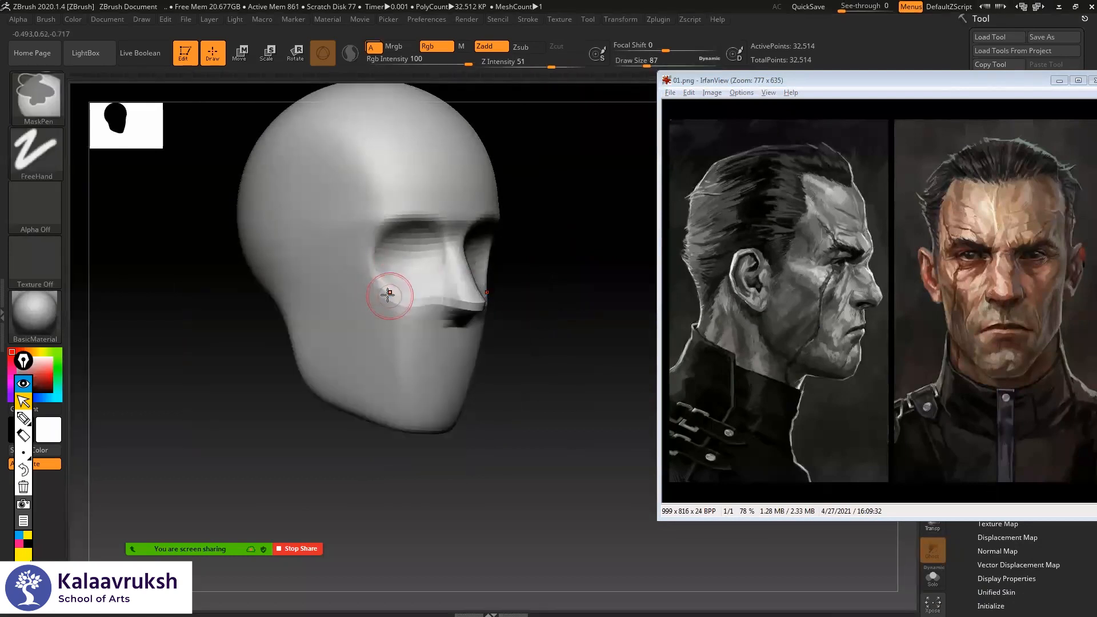
mouse_move(612, 269)
left_mouse_down("shift")
mouse_move(586, 272)
mouse_move(587, 263)
left_mouse_up("shift")
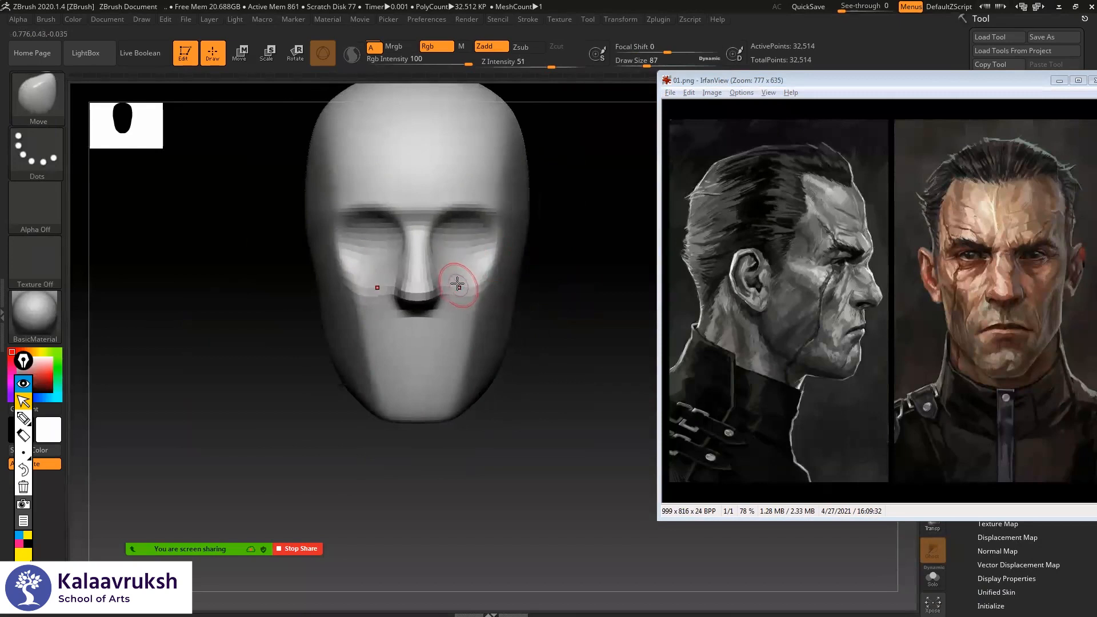
- Carve diagonal hollows beneath both cheekbones with the ClayBuildup brush, raising the draw size to 104
key("b")
key("c")
key("b")
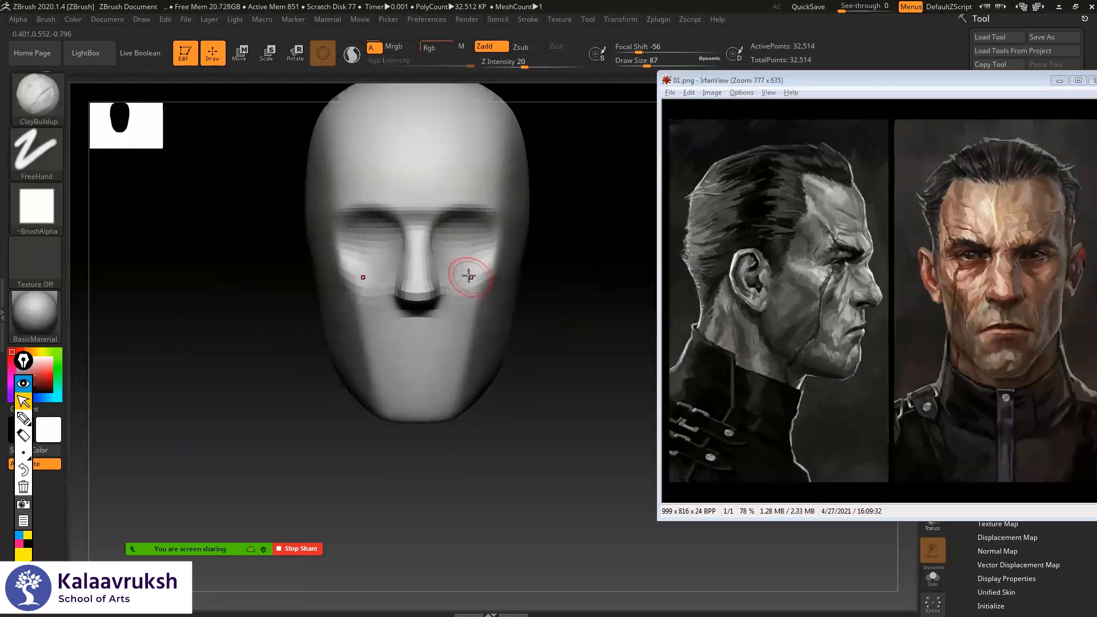
key("ctrl+z")
mouse_move(611, 265)
left_mouse_down()
mouse_move(532, 268)
mouse_move(489, 298)
mouse_move(536, 273)
mouse_move(529, 267)
left_mouse_up()
key("space")
mouse_move(544, 261)
left_mouse_down()
mouse_move(513, 272)
mouse_move(574, 234)
mouse_move(525, 256)
mouse_move(579, 251)
mouse_move(523, 258)
left_mouse_up()
- Smooth the clay strokes along the cheekbones and toward the temples
right_click_drag(525, 331, 541, 327)
mouse_move(539, 242)
left_mouse_down("shift")
mouse_move(567, 241)
mouse_move(557, 267)
left_mouse_up("shift")
left_click_drag(627, 267, 643, 268, "shift")
mouse_move(537, 257)
left_mouse_down("shift")
mouse_move(518, 261)
mouse_move(514, 284)
mouse_move(533, 237)
mouse_move(547, 235)
mouse_move(514, 263)
left_mouse_up("shift")
left_click_drag(574, 247, 547, 266, "shift")
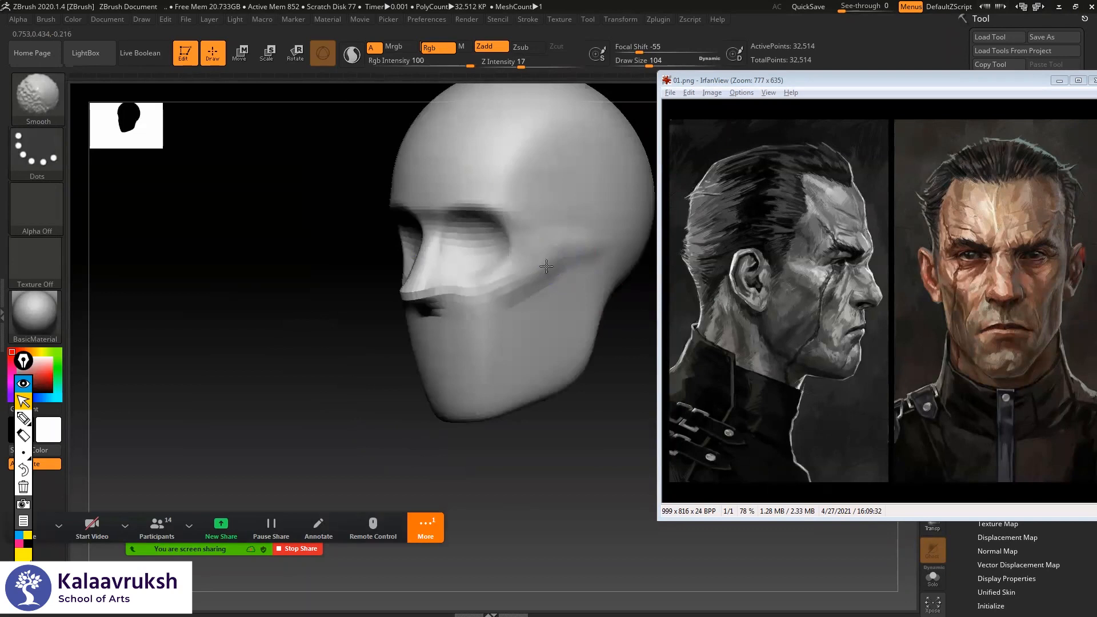
left_click_drag(635, 299, 709, 289)
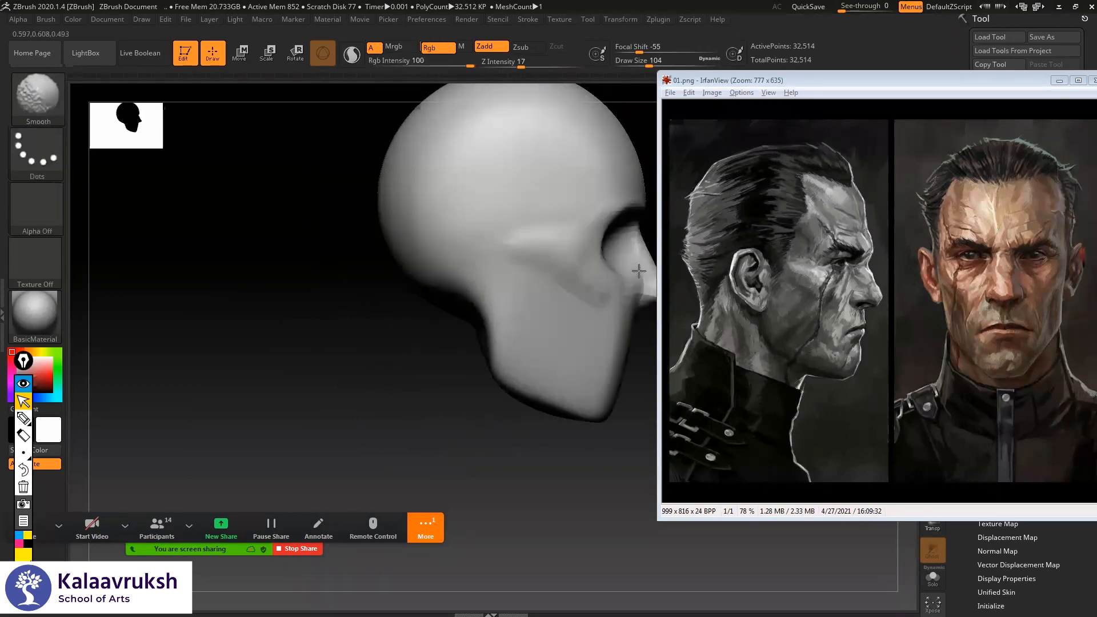
left_click_drag(355, 331, 571, 230)
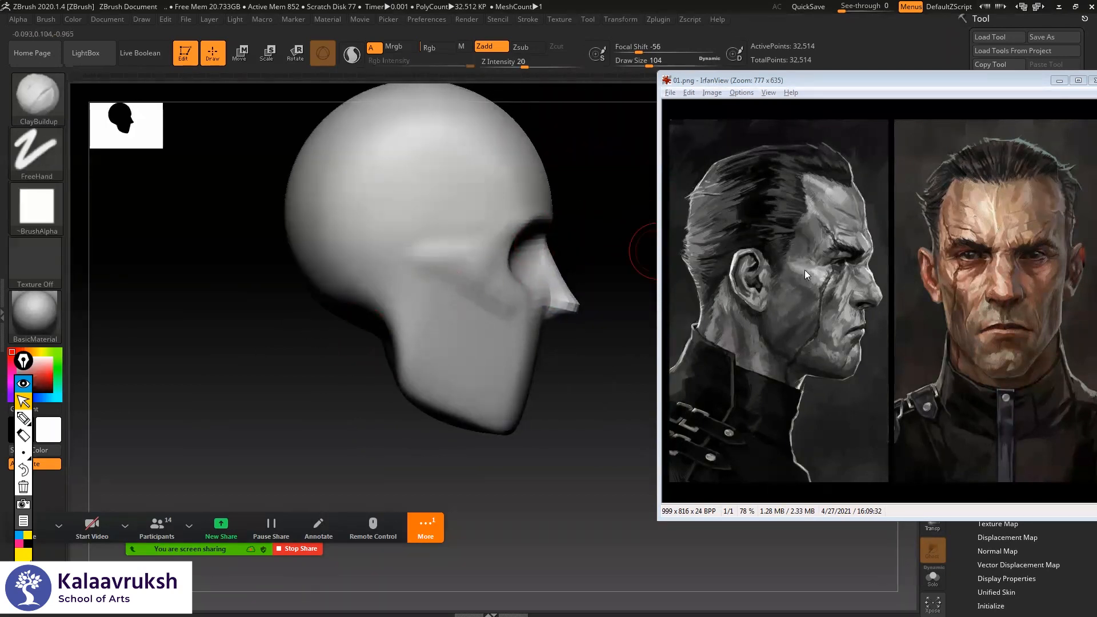
- Refine the cheekbone ridge and the hollow below it in side view, softening its front end
mouse_move(462, 261)
left_mouse_down()
mouse_move(468, 272)
mouse_move(492, 269)
left_mouse_up()
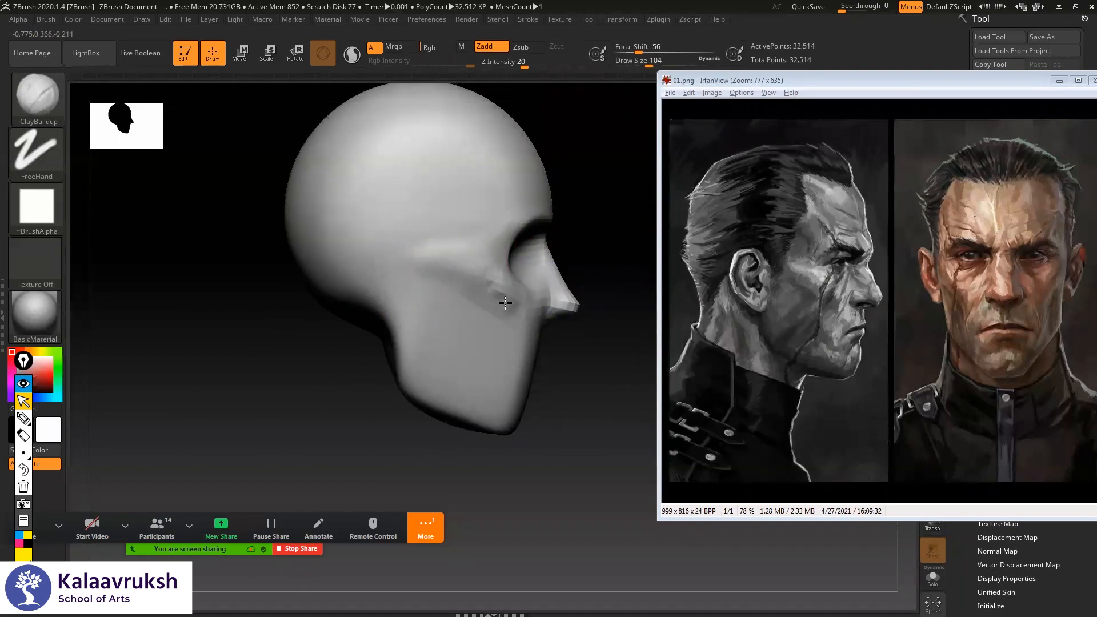
left_click_drag(580, 359, 510, 349)
left_click_drag(513, 311, 499, 303, "shift")
mouse_move(376, 350)
left_mouse_down("shift")
mouse_move(319, 367)
mouse_move(320, 355)
left_mouse_up("shift")
left_click_drag(522, 236, 551, 285)
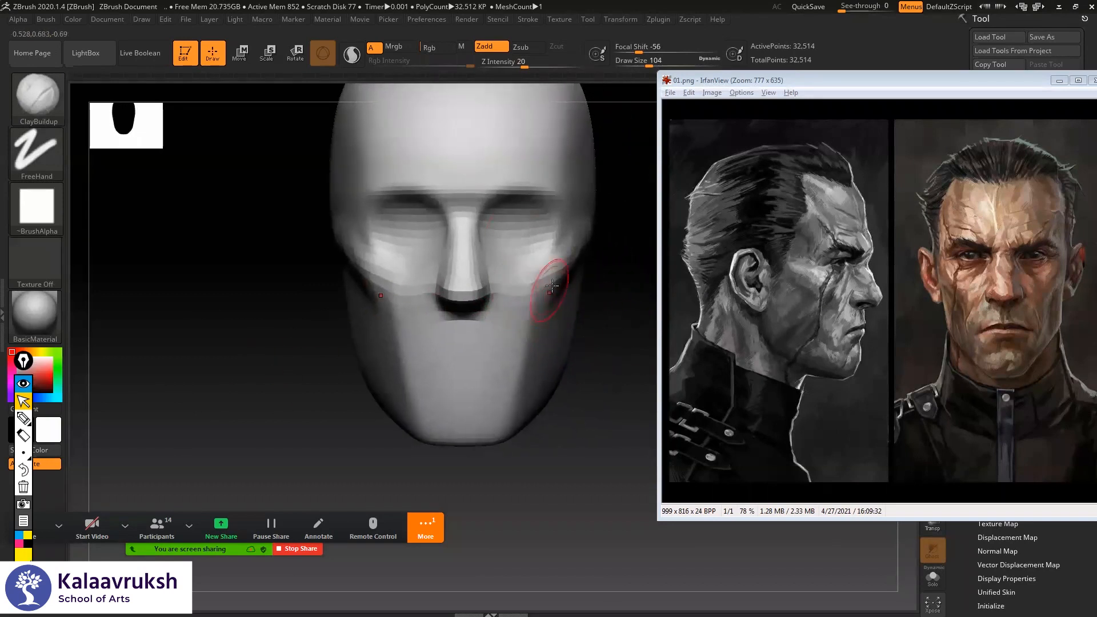
- Subdivide the head mesh once and deepen the hollows under the cheekbones with ClayBuildup at draw size 140
left_click_drag(595, 318, 556, 315, "alt")
key("ctrl+d")
key("space")
left_click_drag(592, 271, 538, 271)
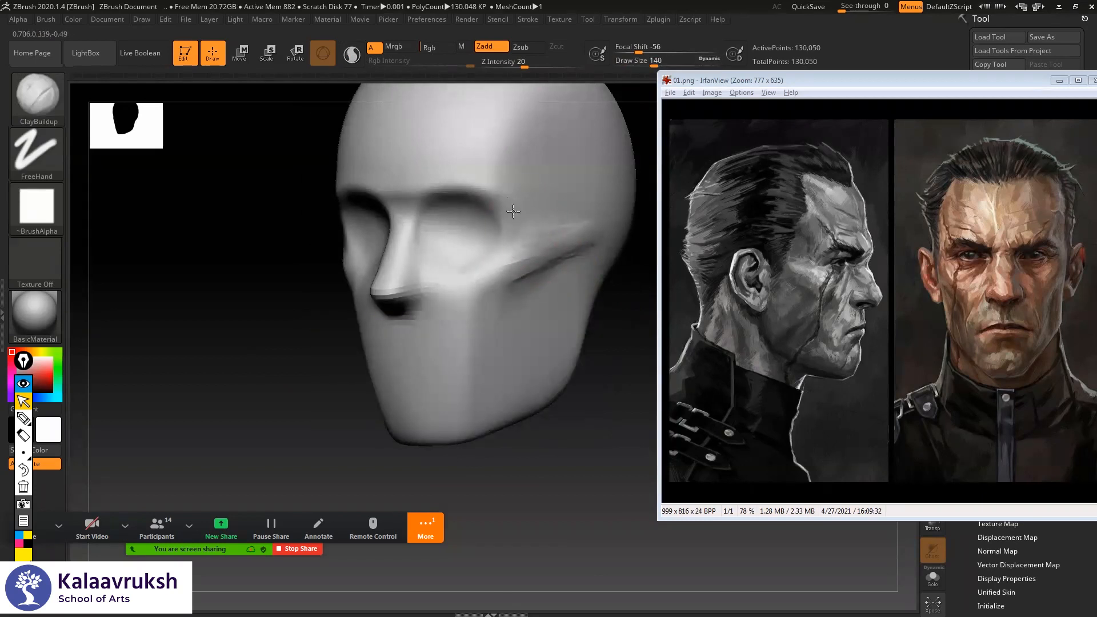
left_click_drag(515, 284, 563, 270)
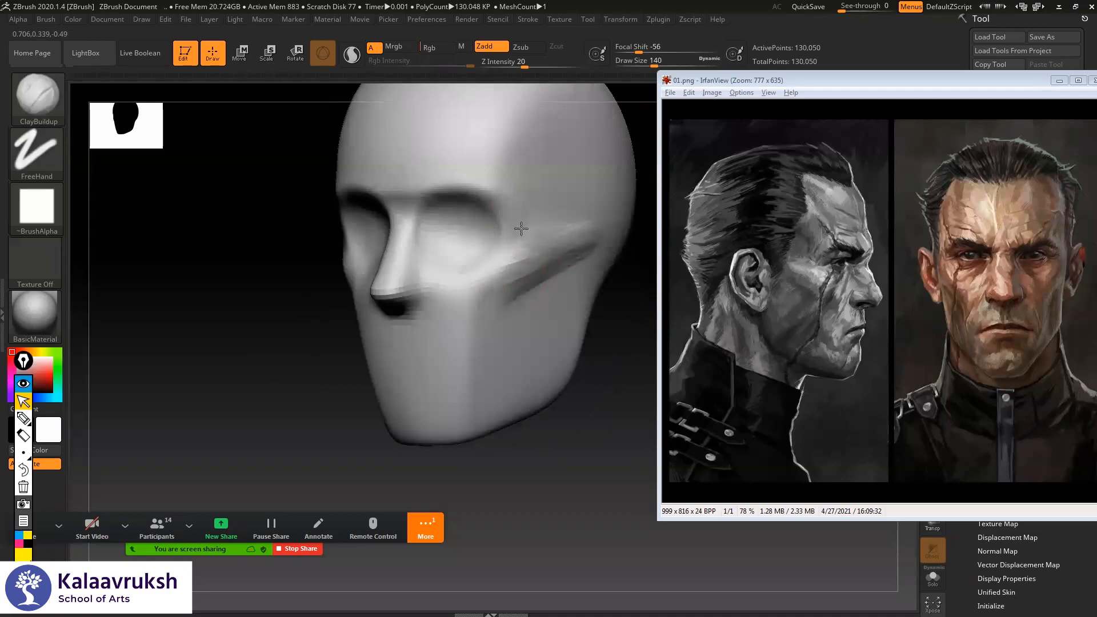
left_click_drag(633, 291, 591, 287)
left_click_drag(507, 282, 485, 307)
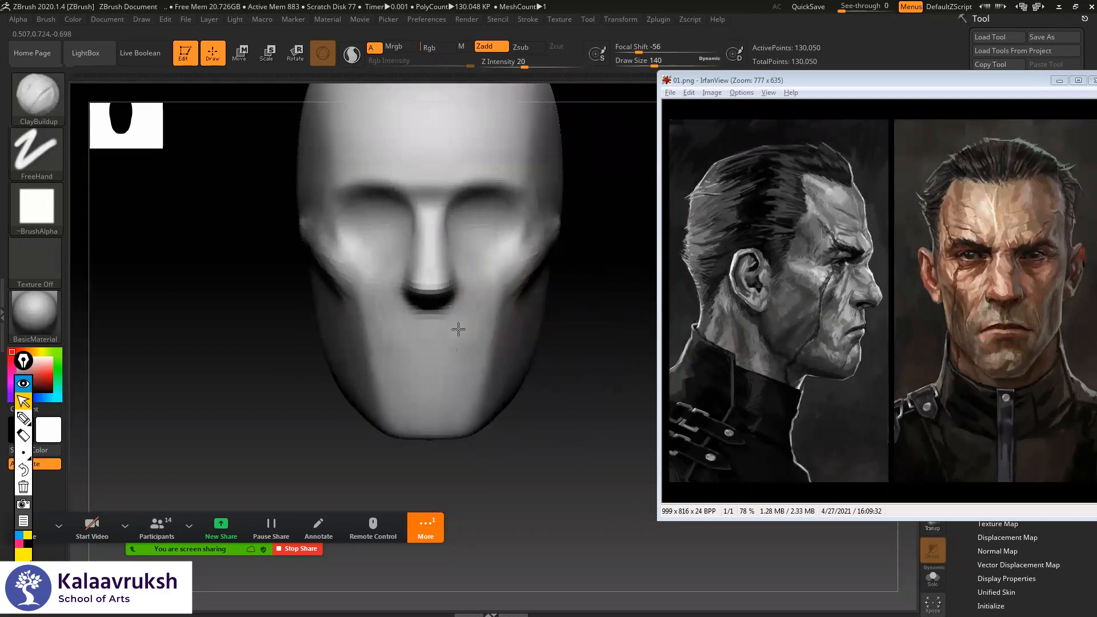
- Sculpt the underside and sides of the nose base with ClayBuildup at draw size 83
mouse_move(443, 355)
right_mouse_down()
mouse_move(524, 326)
mouse_move(380, 358)
mouse_move(442, 353)
mouse_move(573, 309)
mouse_move(539, 282)
mouse_move(548, 300)
right_mouse_up()
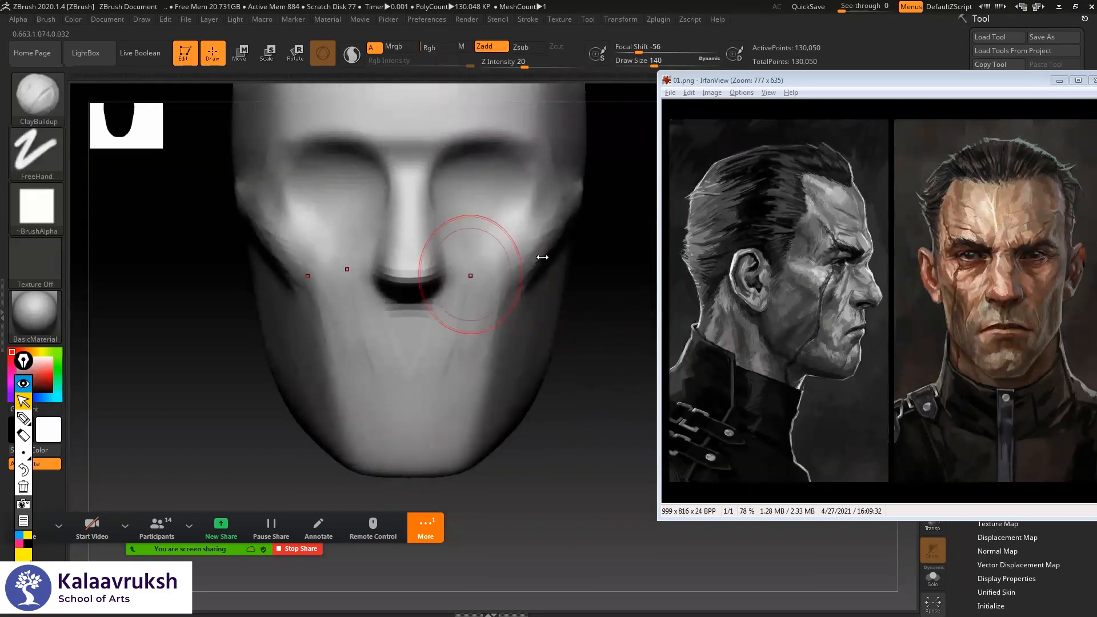
right_click(426, 203)
left_click_drag(469, 276, 461, 276)
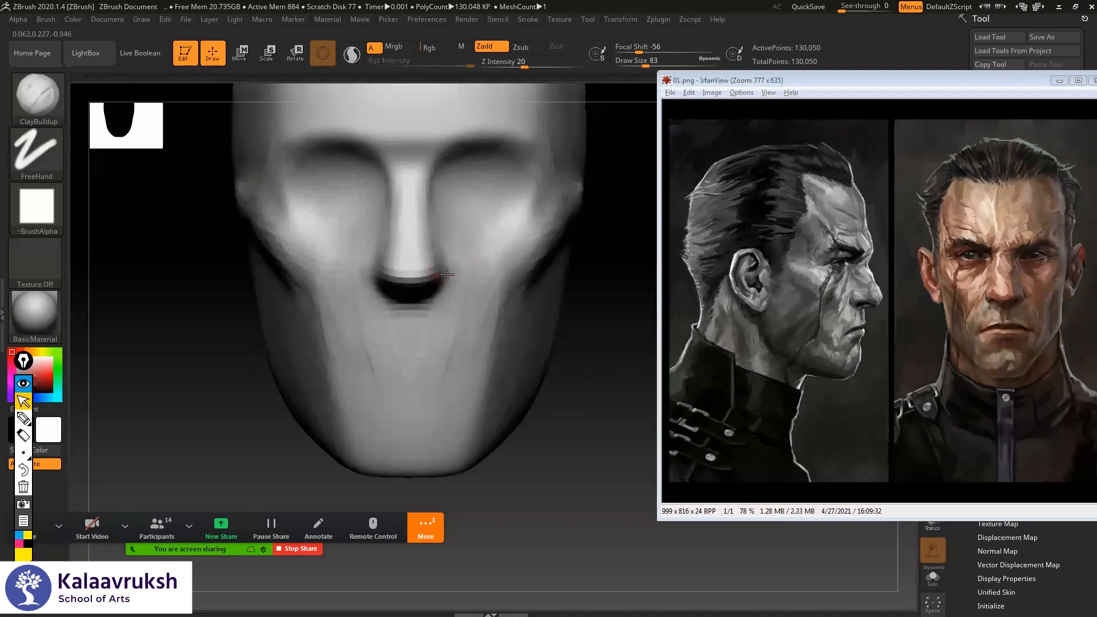
mouse_move(427, 252)
right_mouse_down()
mouse_move(436, 265)
mouse_move(330, 326)
right_mouse_up()
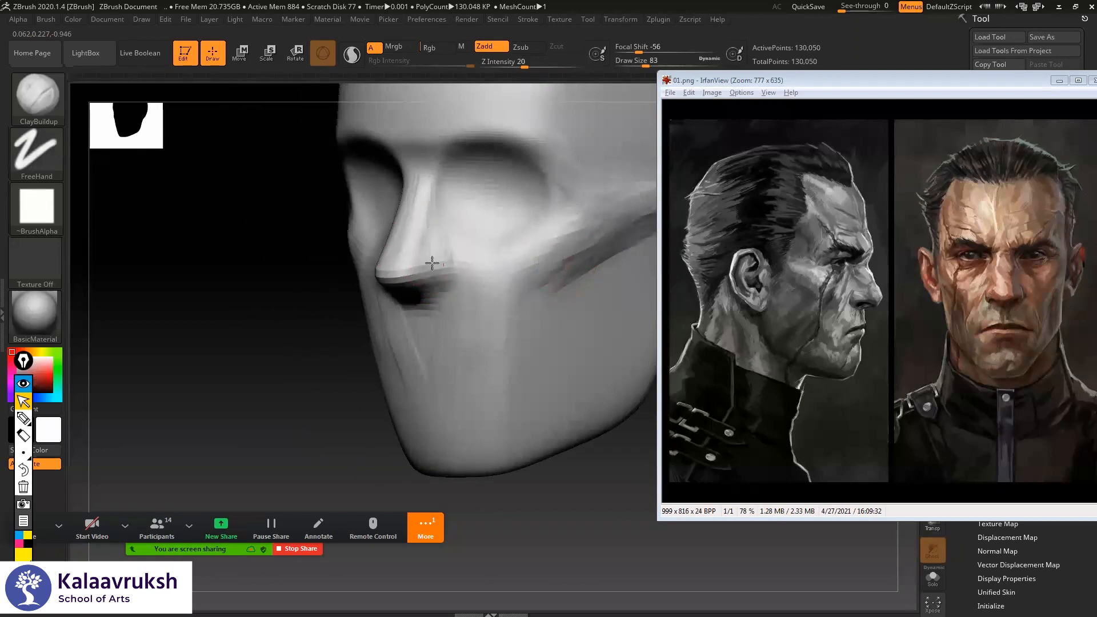
mouse_move(447, 278)
right_mouse_down()
mouse_move(419, 260)
mouse_move(385, 326)
right_mouse_up()
mouse_move(433, 261)
right_mouse_down()
mouse_move(594, 309)
mouse_move(527, 247)
mouse_move(558, 248)
mouse_move(418, 242)
mouse_move(394, 258)
mouse_move(422, 267)
right_mouse_up()
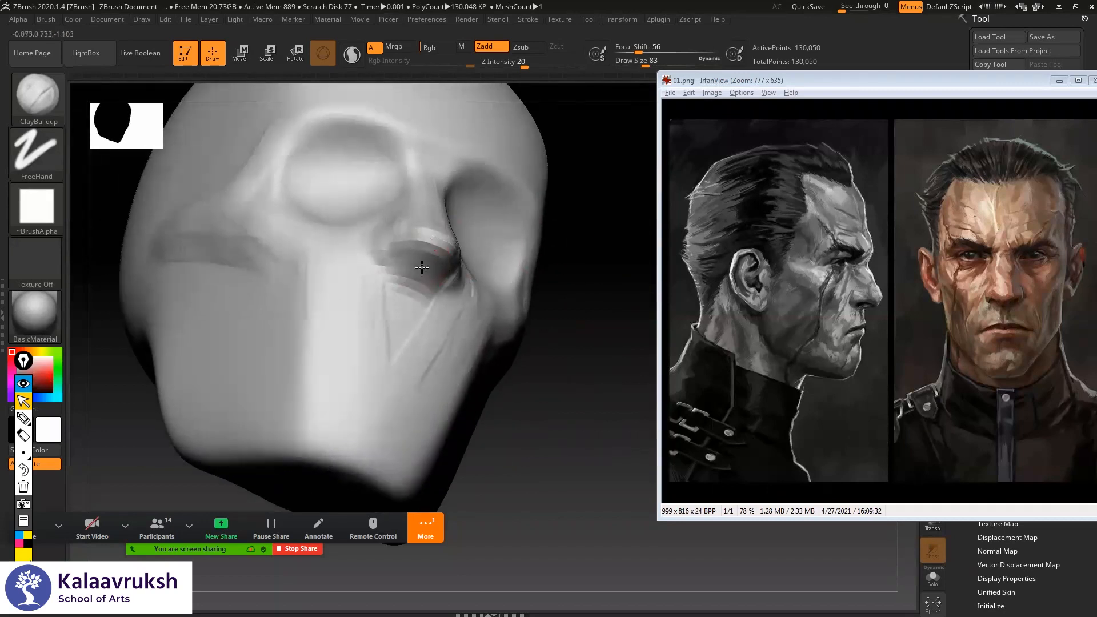
mouse_move(270, 335)
right_mouse_down()
mouse_move(515, 216)
mouse_move(452, 286)
mouse_move(461, 294)
mouse_move(527, 208)
mouse_move(567, 200)
mouse_move(515, 269)
mouse_move(485, 268)
right_mouse_up()
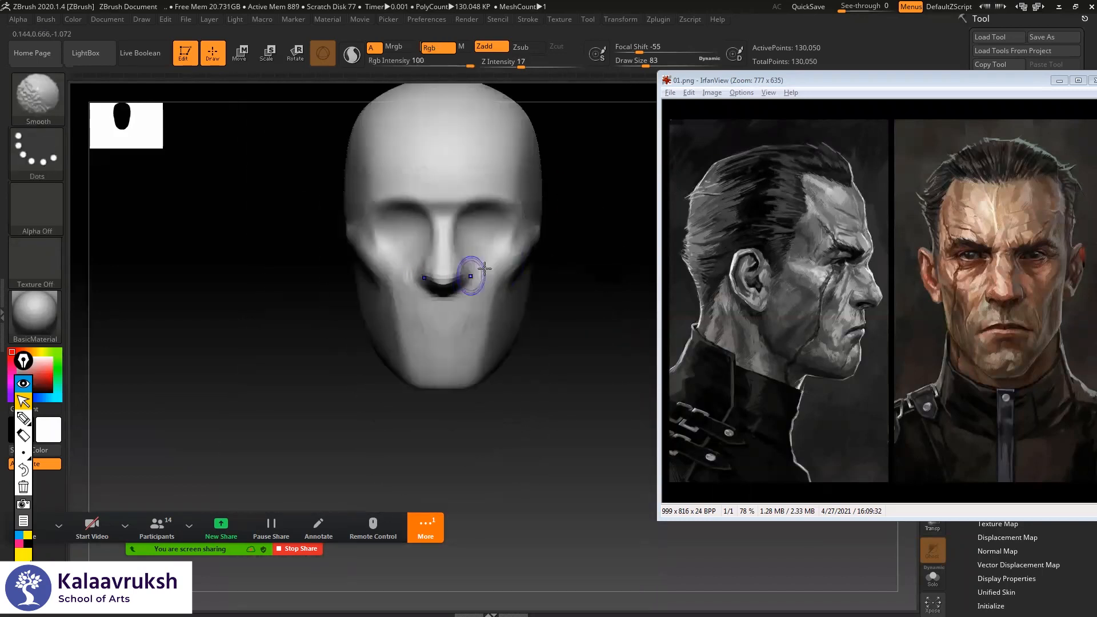
- Cut the creases around the nostril wings with the DamStandard brush at draw size 83
mouse_move(591, 260)
right_mouse_down()
mouse_move(566, 294)
mouse_move(559, 257)
mouse_move(598, 282)
mouse_move(613, 313)
mouse_move(612, 300)
mouse_move(440, 239)
right_mouse_up()
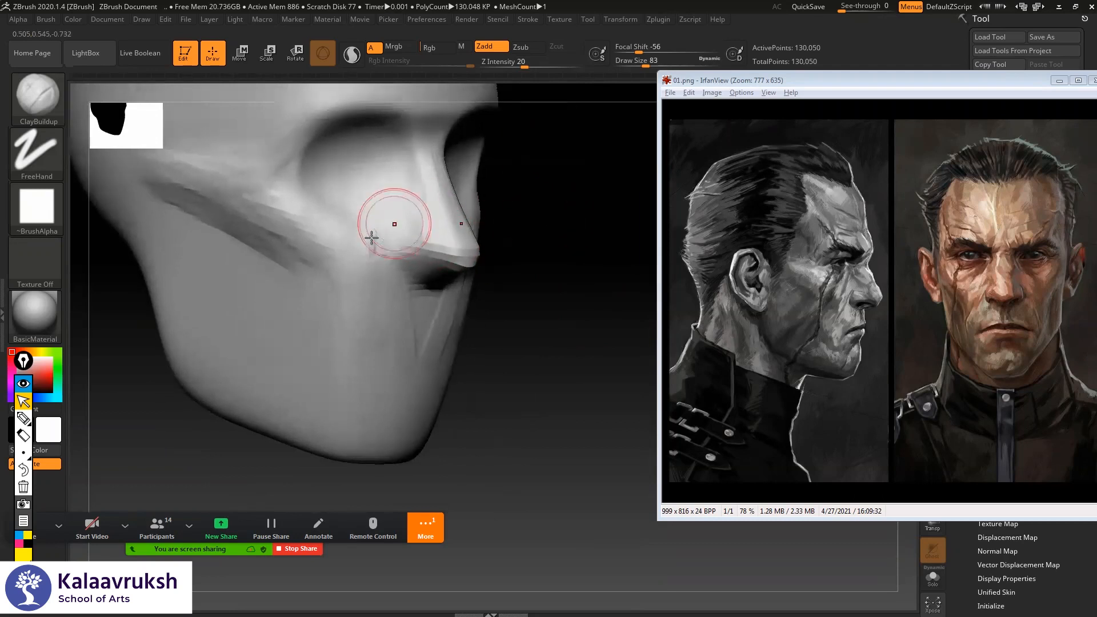
key("b")
key("d")
key("s")
left_click_drag(396, 223, 383, 260)
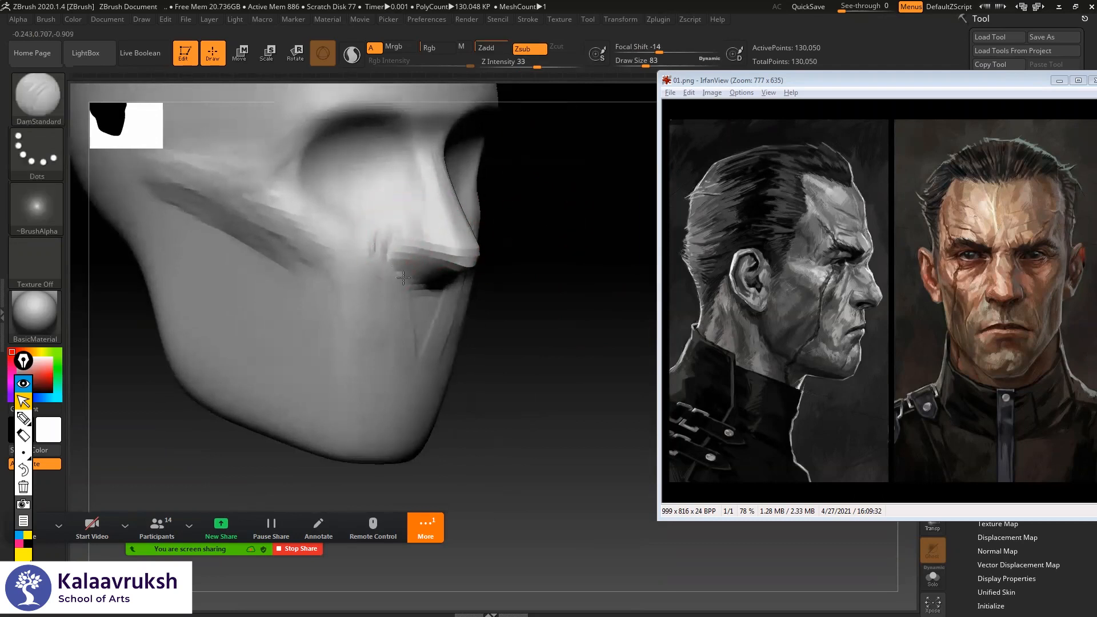
left_click_drag(549, 280, 515, 277)
left_click_drag(622, 292, 481, 237)
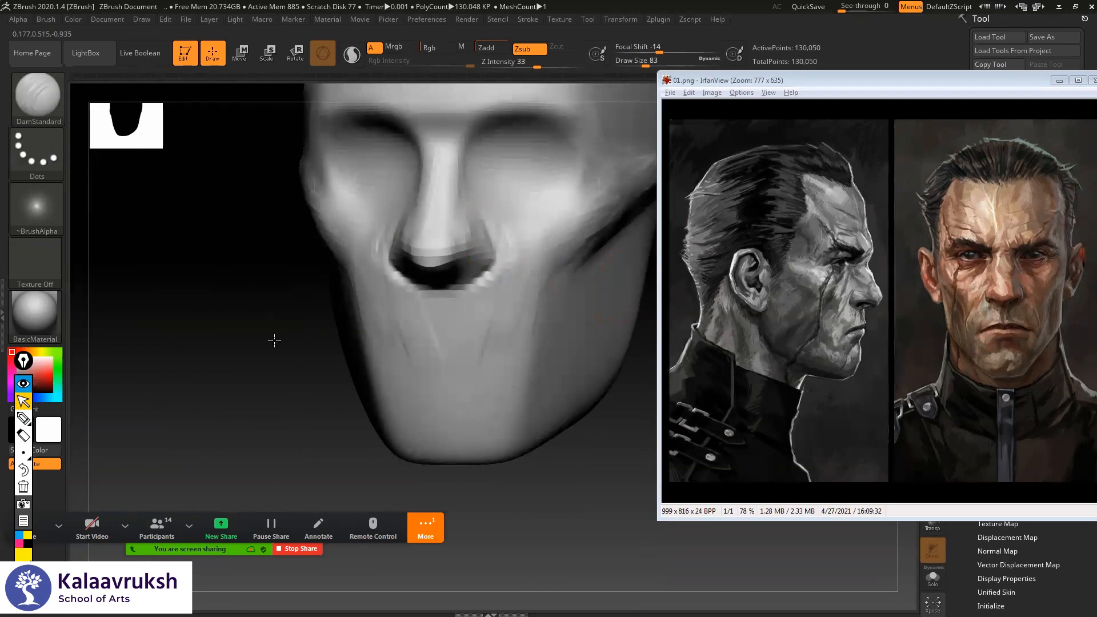
- Smooth the rough edges below both nostrils
left_click_drag(294, 343, 494, 261)
left_click_drag(343, 322, 408, 282)
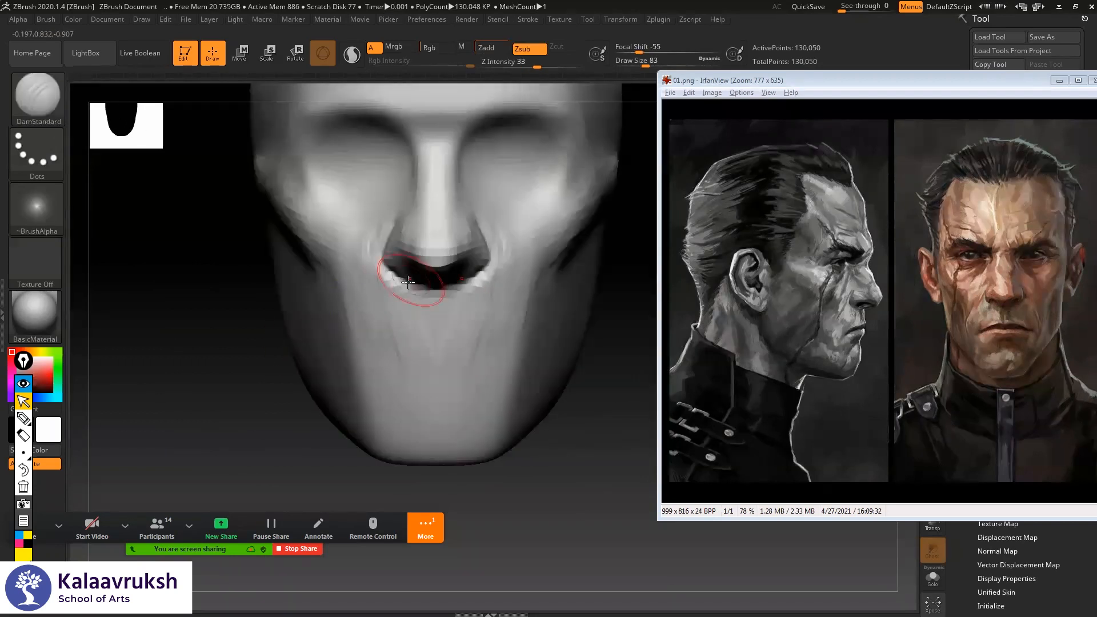
key("shift")
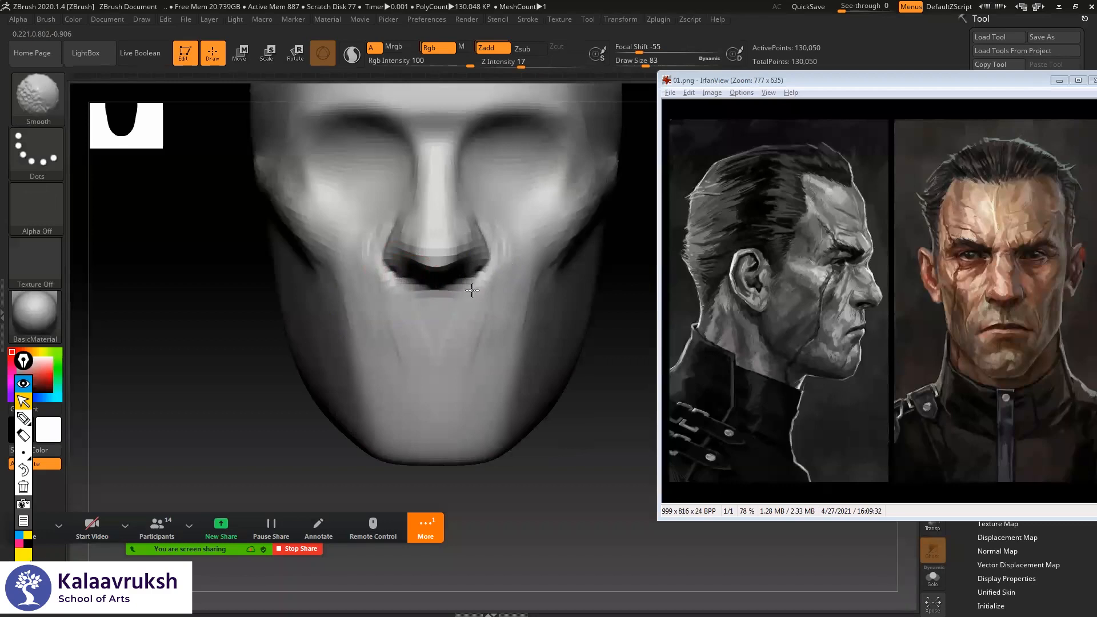
- Mark the mouth and lip areas below the nose with short horizontal strokes
left_click_drag(610, 309, 600, 285, "alt")
left_click_drag(416, 309, 461, 310)
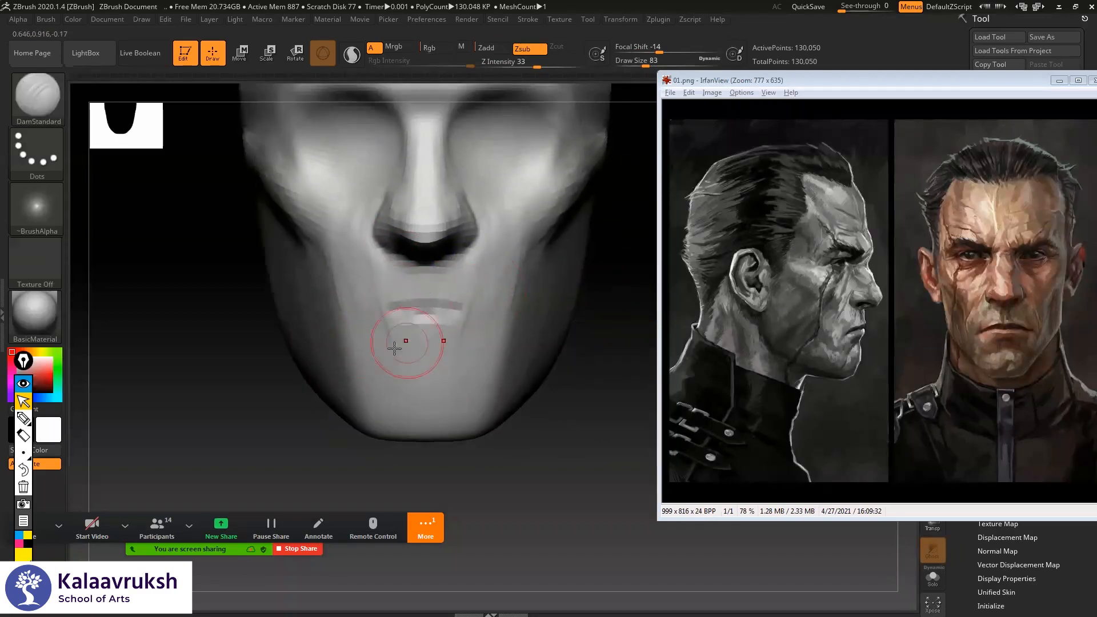
left_click_drag(566, 350, 570, 256, "alt")
left_click_drag(417, 311, 490, 328)
- Build up the rounded mouth and chin area from below with ClayBuildup at draw size 97
key("1")
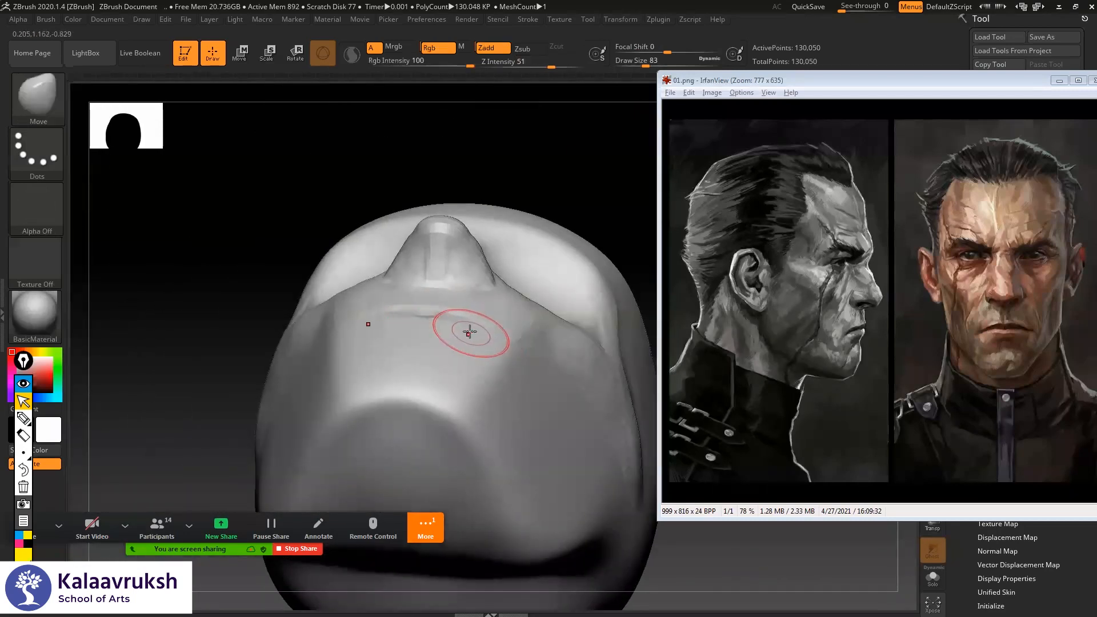
key("2")
key("space")
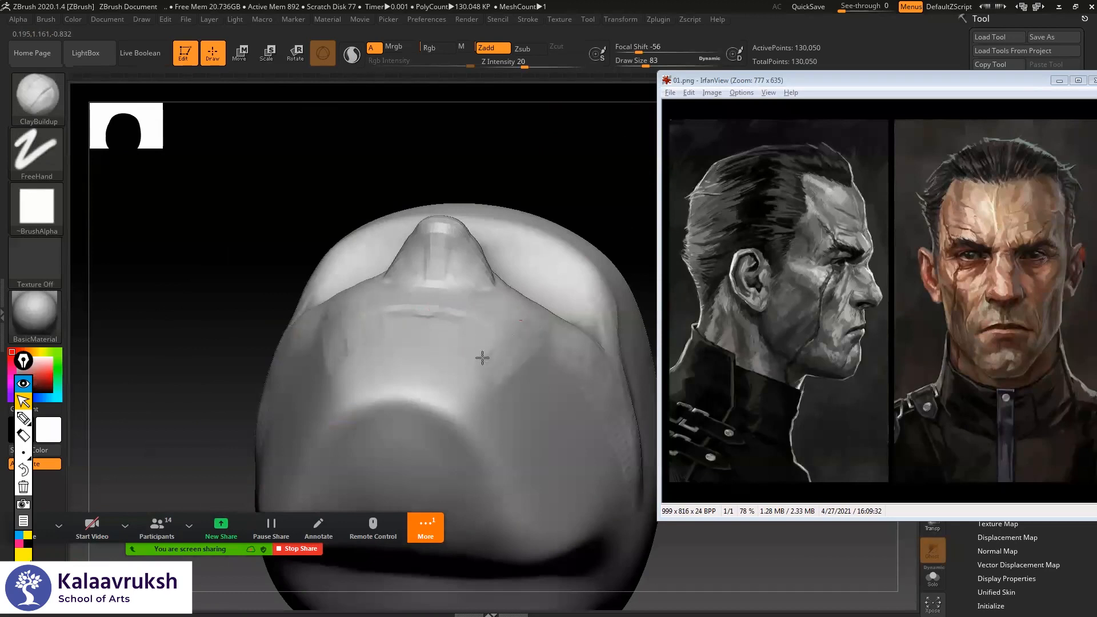
left_click_drag(479, 344, 480, 298)
left_click_drag(486, 365, 531, 358)
mouse_move(404, 343)
left_mouse_down()
mouse_move(482, 393)
mouse_move(543, 350)
mouse_move(492, 343)
left_mouse_up()
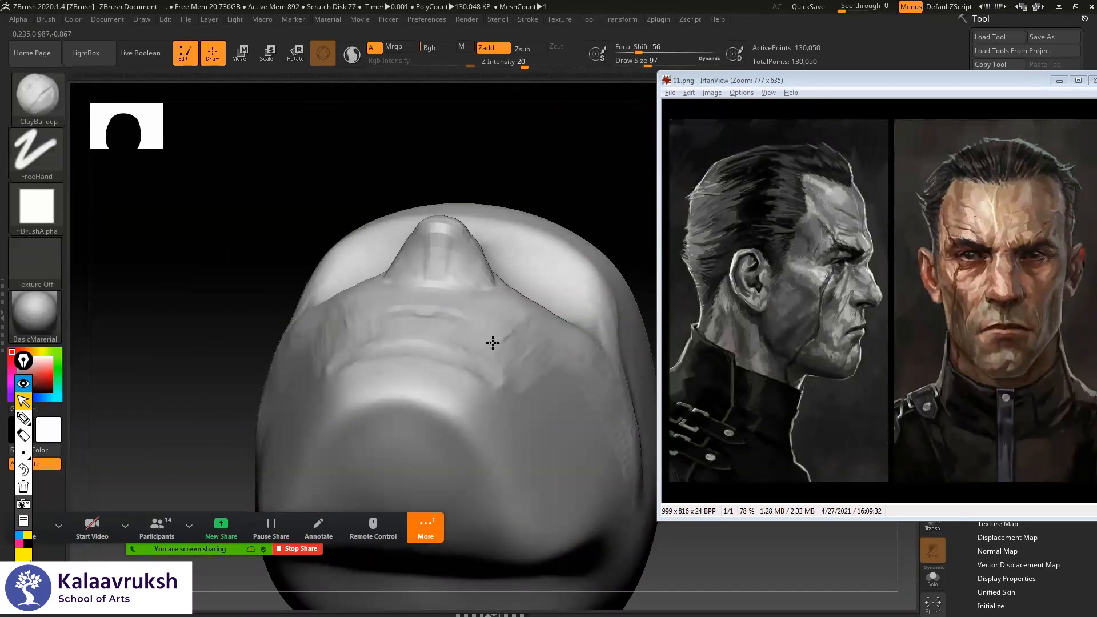
left_click_drag(430, 367, 484, 388)
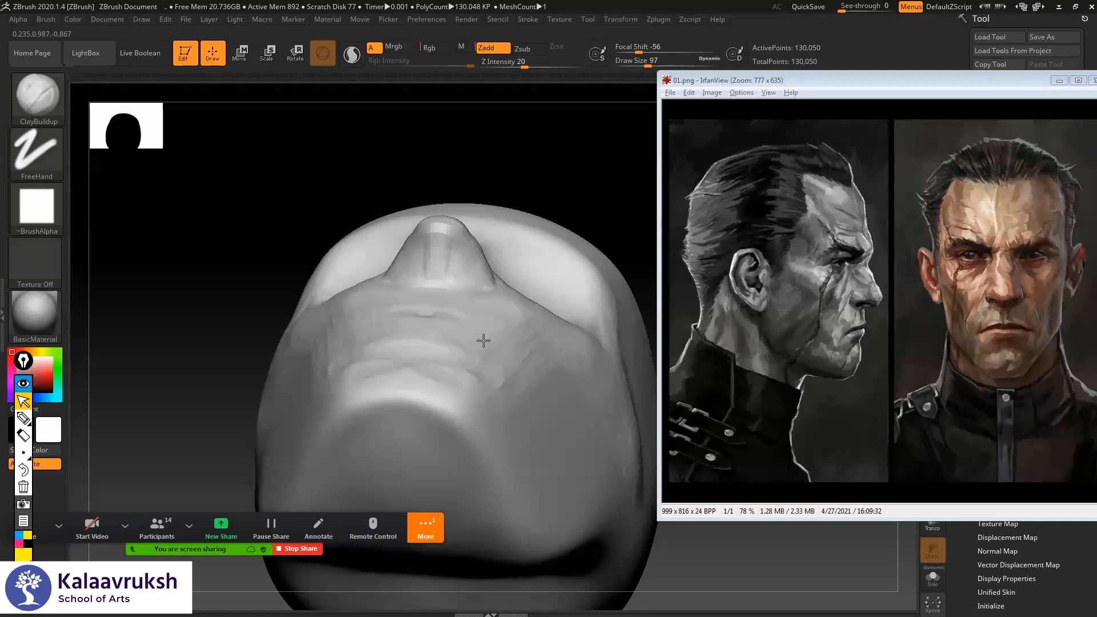
- Smooth the mouth, chin and cheek areas at draw size 154
mouse_move(607, 177)
left_mouse_down()
mouse_move(559, 263)
mouse_move(597, 301)
mouse_move(563, 302)
mouse_move(539, 320)
mouse_move(524, 365)
mouse_move(478, 368)
left_mouse_up()
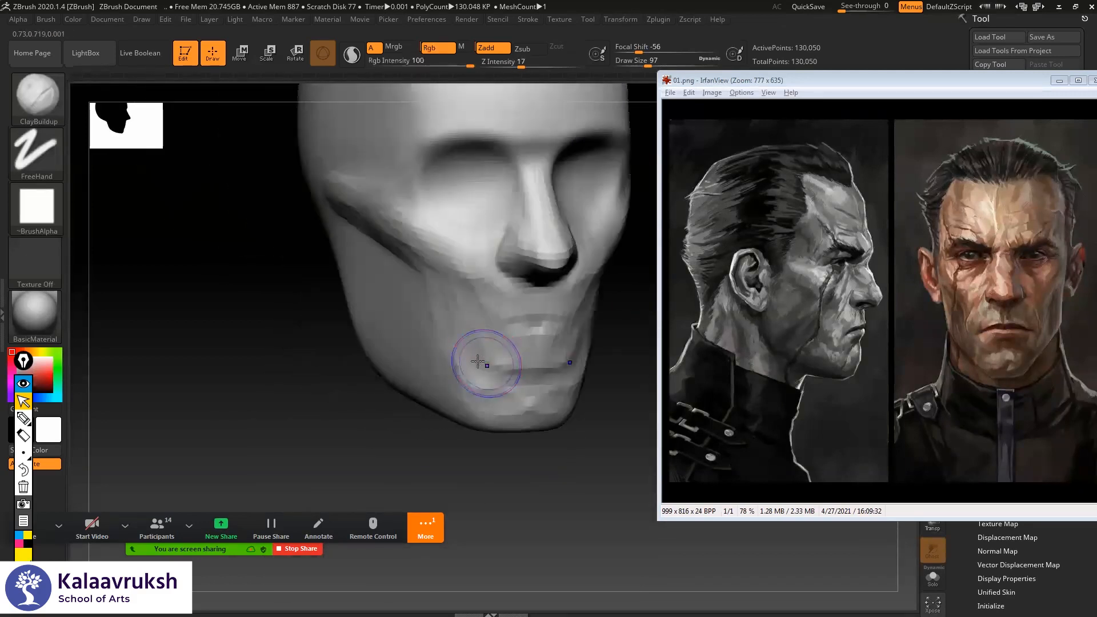
left_click_drag(308, 386, 252, 371)
key("space")
left_click_drag(453, 386, 493, 282, "shift")
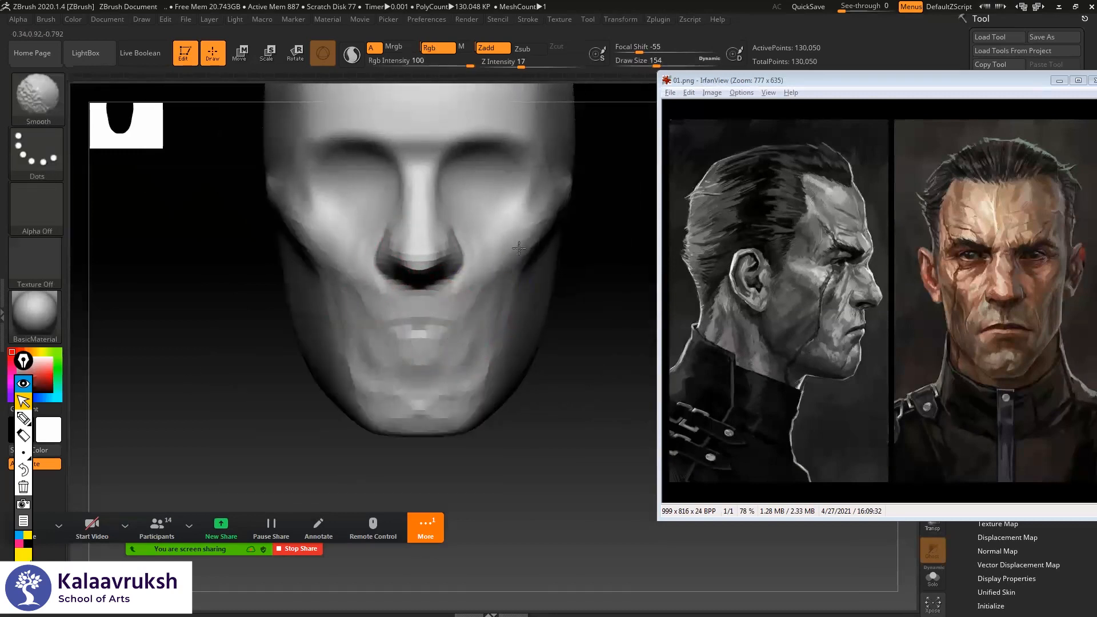
left_click_drag(560, 306, 534, 307)
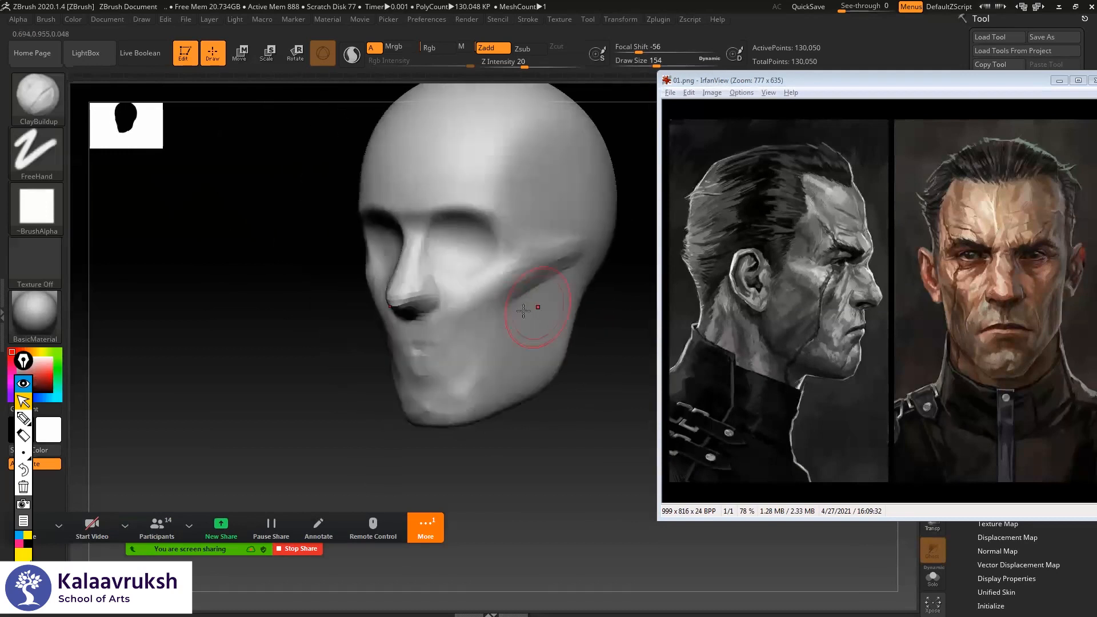
left_click_drag(574, 241, 545, 292, "shift")
mouse_move(351, 358)
left_mouse_down("alt")
mouse_move(329, 360)
mouse_move(453, 352)
mouse_move(406, 407)
left_mouse_up("alt")
left_click_drag(294, 392, 349, 391, "shift")
mouse_move(465, 339)
left_mouse_down("alt")
mouse_move(535, 338)
mouse_move(597, 368)
left_mouse_up("alt")
- Reshape the nostril wings with the Move brush at draw size 90 and subdivide the mesh once more
right_click(420, 295)
left_click(419, 294)
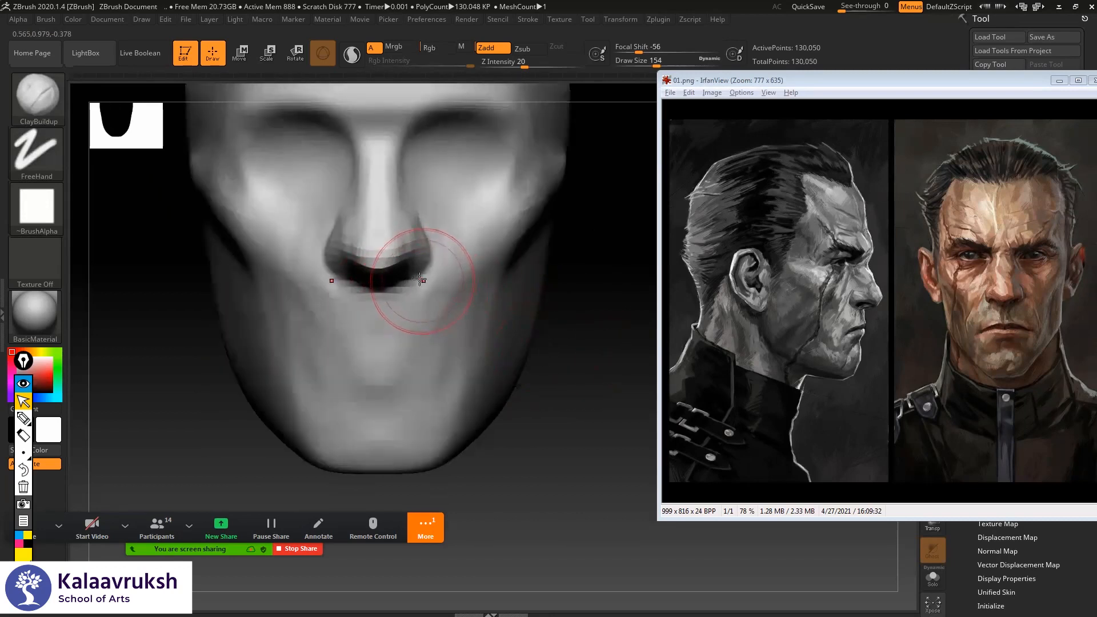
key("b")
key("m")
key("v")
right_click(419, 279)
left_click(416, 280)
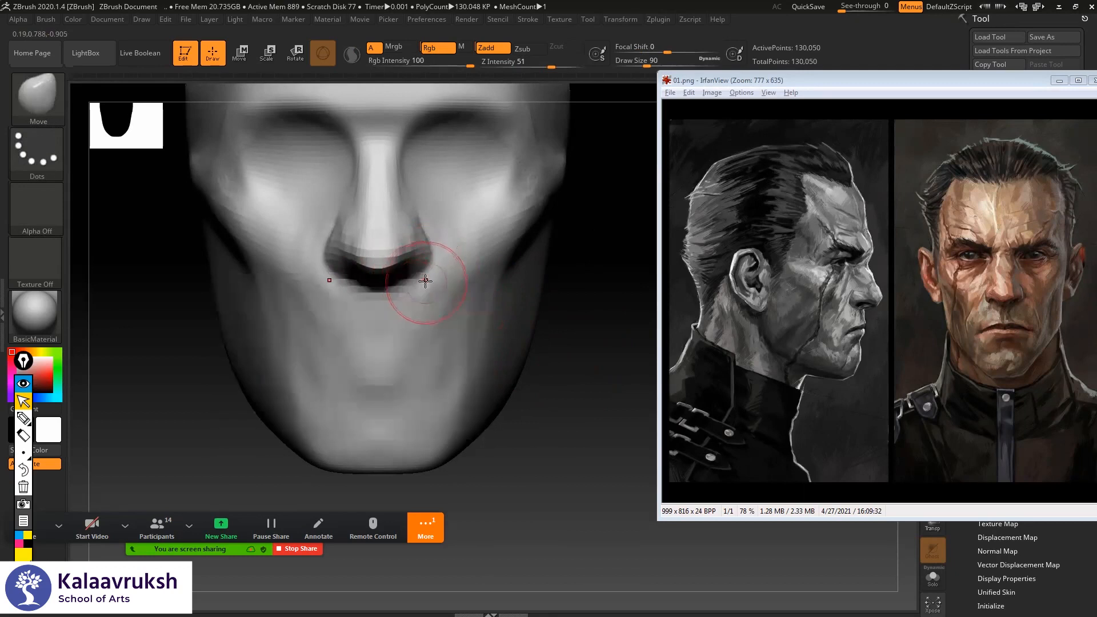
left_click_drag(406, 272, 439, 279, "shift")
left_click_drag(602, 290, 535, 286)
- Carve the crease around the nostril wings and under the nose with DamStandard at draw size 83, smoothing the surface around it
right_click(399, 271)
left_click(396, 271)
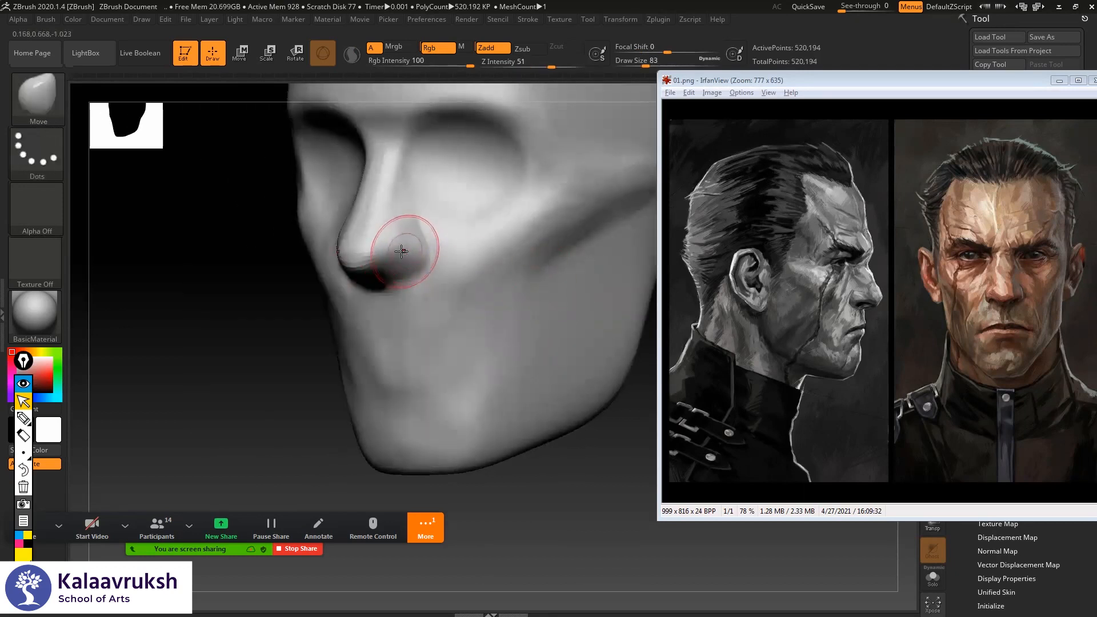
key("b")
key("c")
key("b")
key("b")
key("d")
key("s")
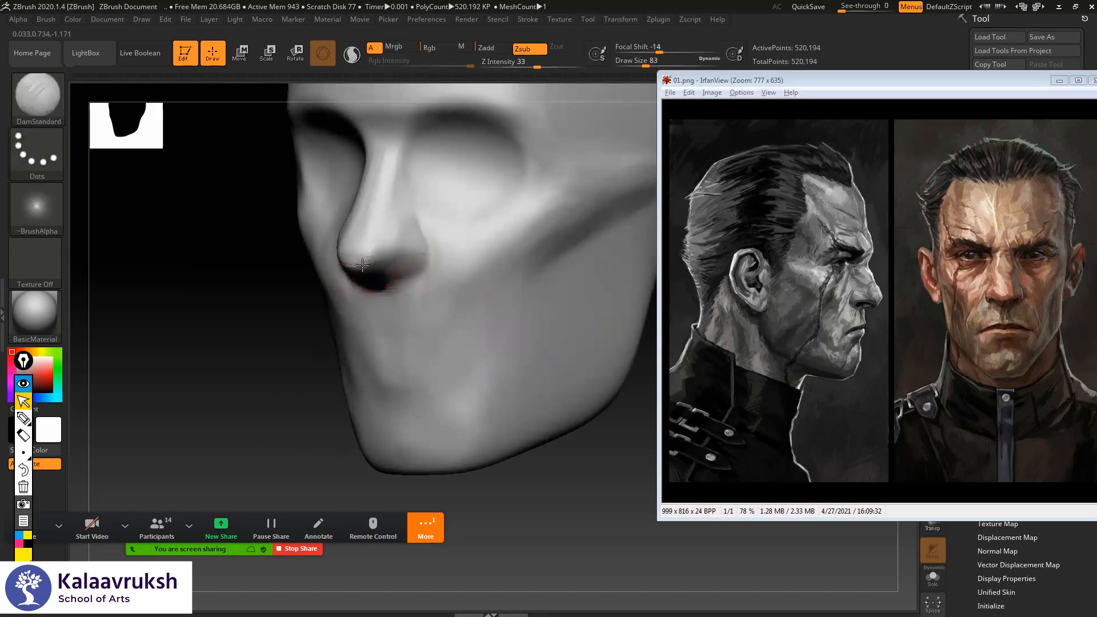
left_click_drag(234, 323, 363, 245, "shift")
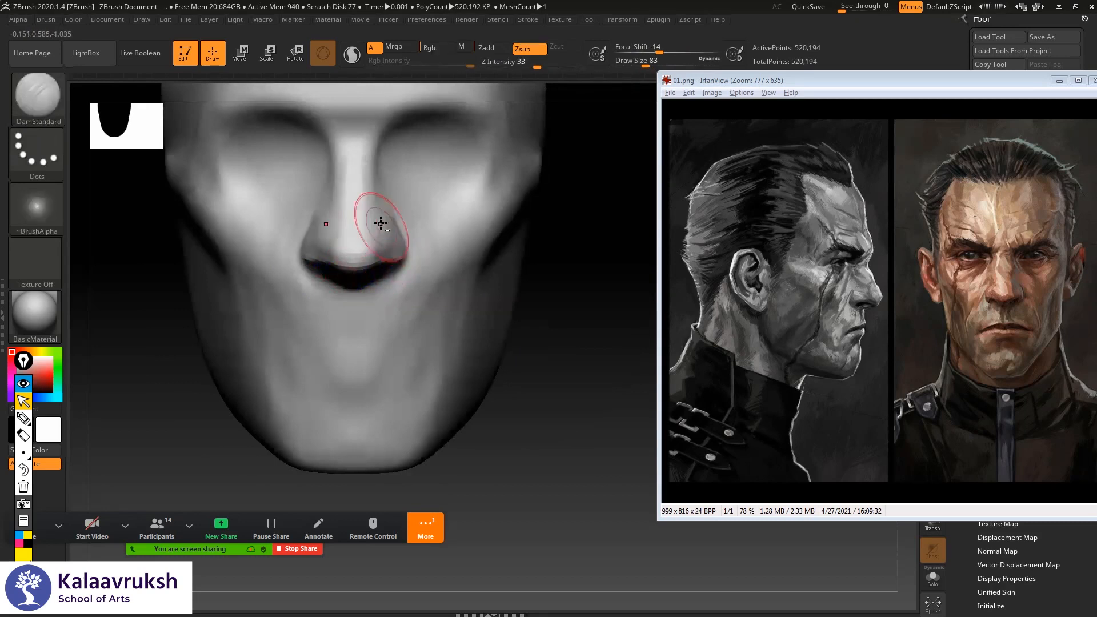
key("shift")
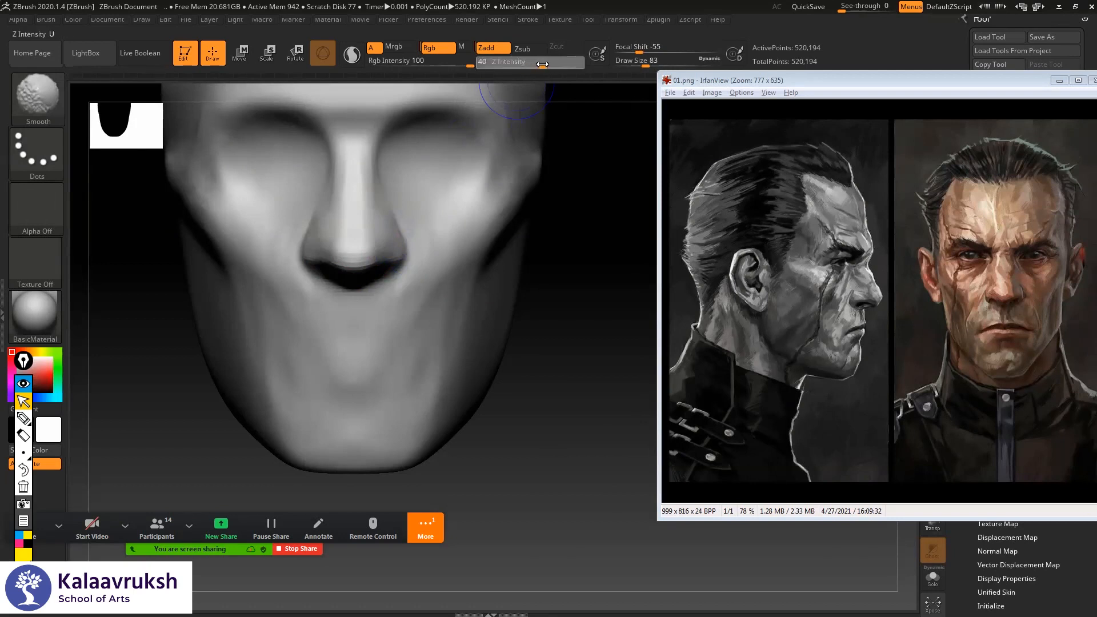
- Carve the curved mouth line and the edges of the lips below the nose with DamStandard
left_click_drag(547, 310, 544, 277)
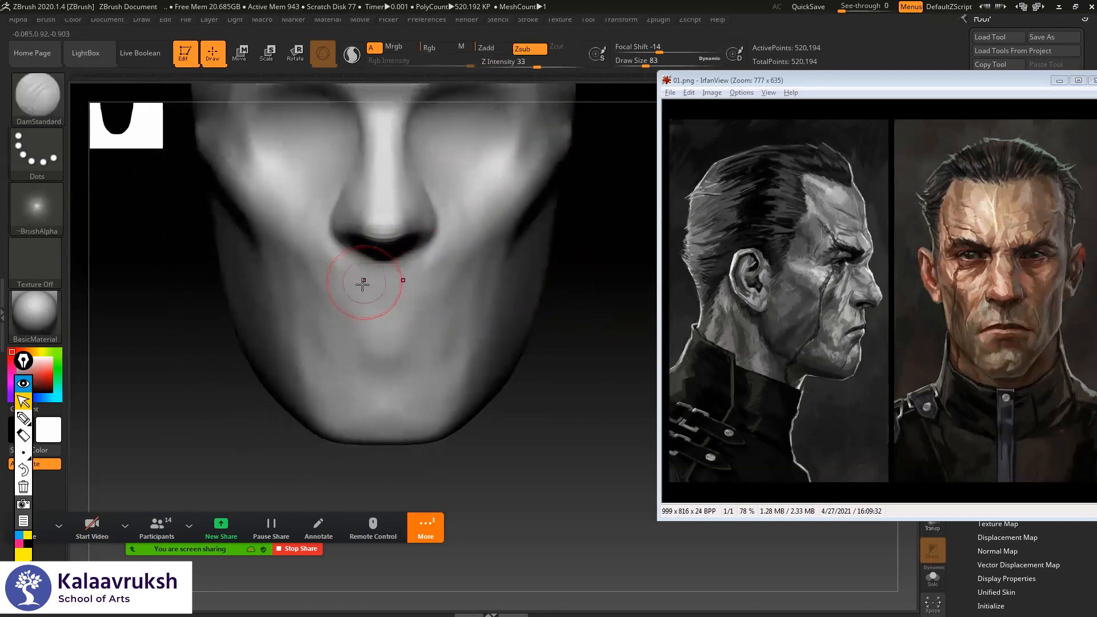
mouse_move(367, 292)
left_mouse_down()
mouse_move(399, 297)
mouse_move(385, 298)
left_mouse_up()
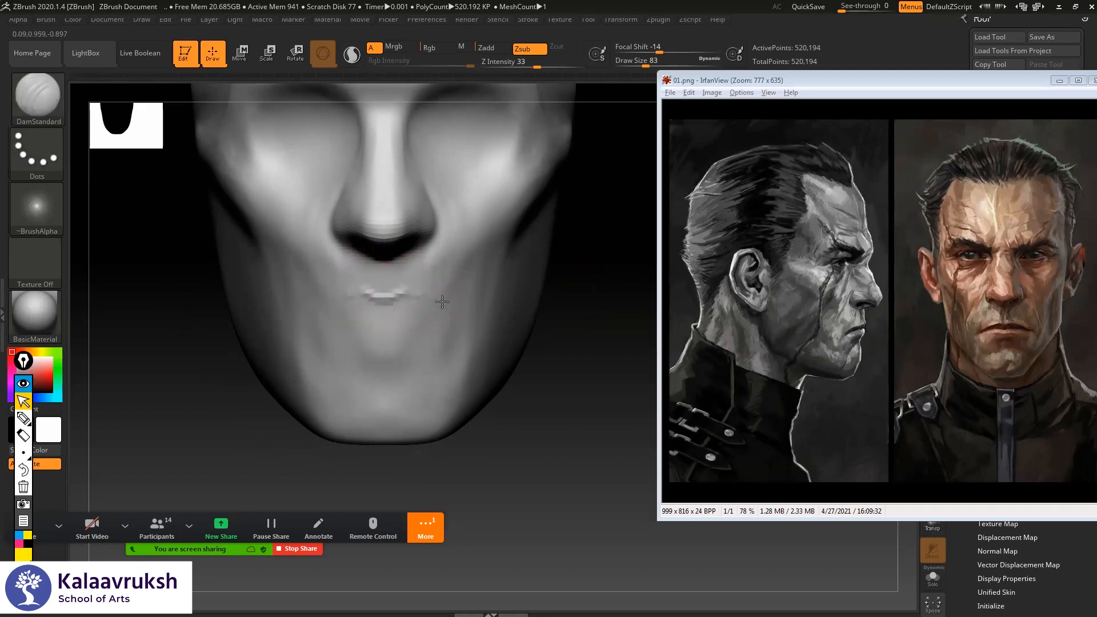
left_click_drag(453, 309, 451, 309)
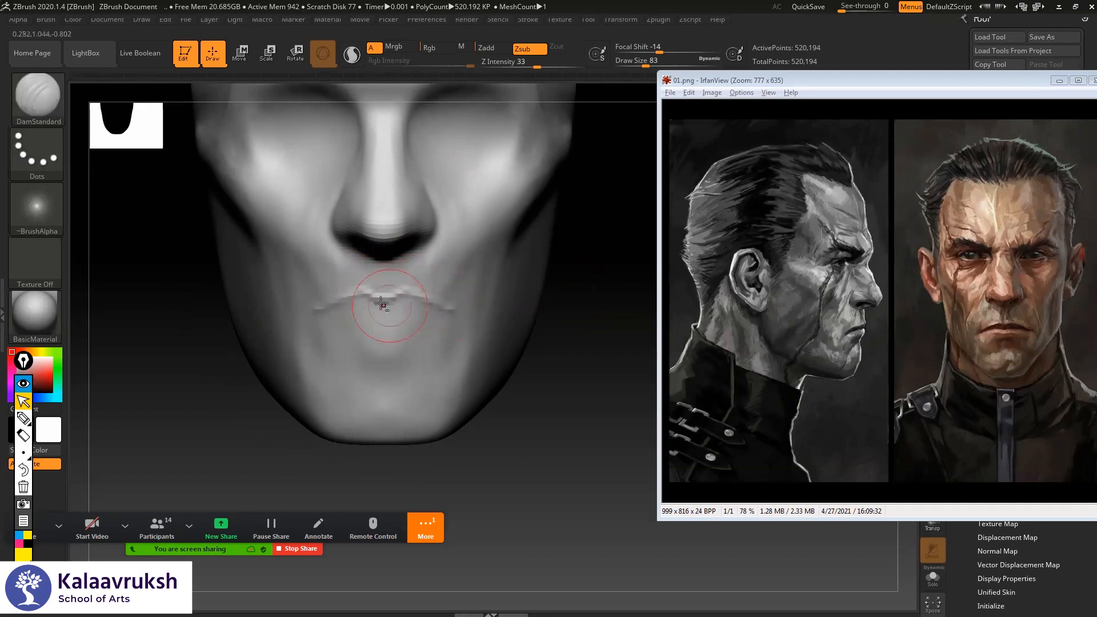
left_click_drag(339, 310, 392, 302)
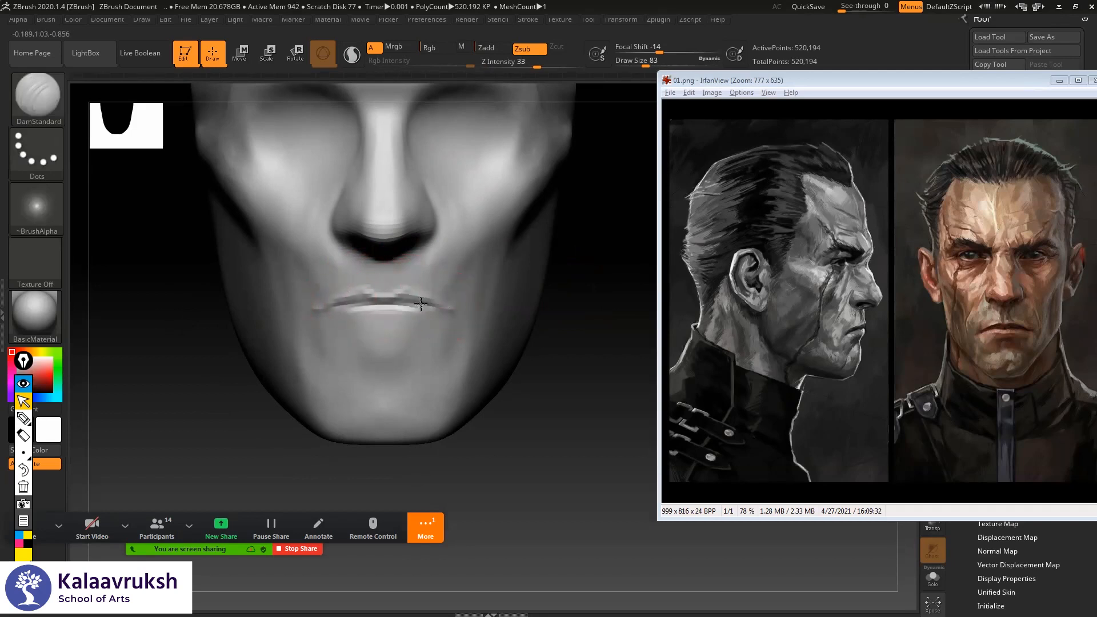
left_click_drag(581, 281, 680, 289)
mouse_move(485, 297)
left_mouse_down()
mouse_move(378, 293)
mouse_move(404, 297)
left_mouse_up()
key("ctrl+z")
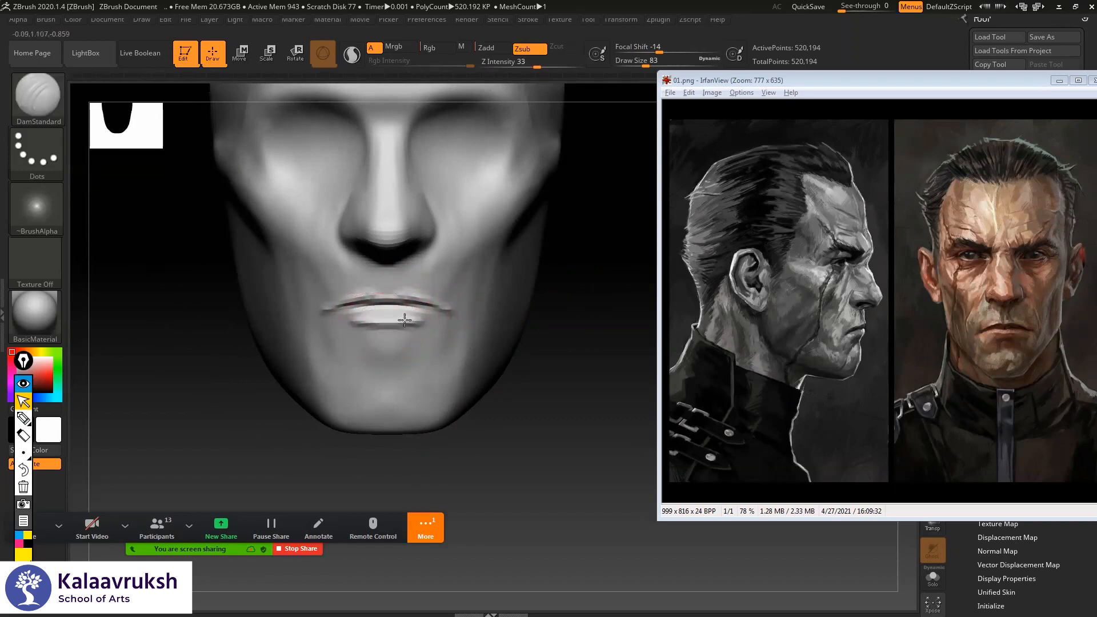
- Smooth the mouth corners at intensity 41 and deepen the hollow beneath the lower lip with DamStandard
key("shift")
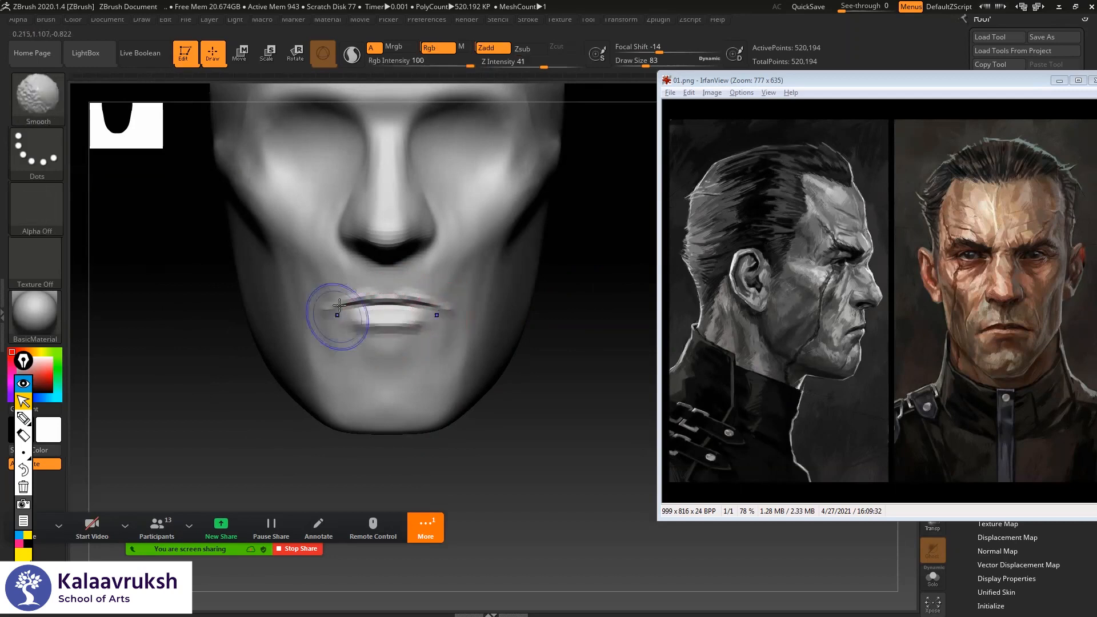
left_click_drag(559, 276, 564, 306)
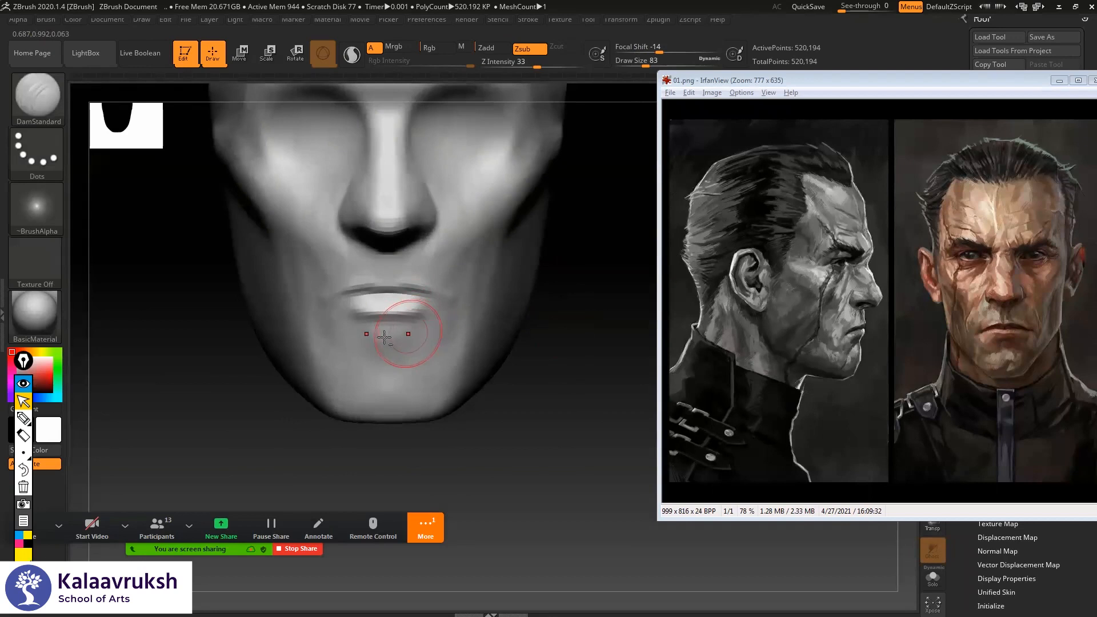
left_click_drag(381, 333, 378, 328)
- Build up the area beneath the lower lip with ClayBuildup at draw size 83 and smooth the transition to the chin in profile
key("b")
key("c")
key("b")
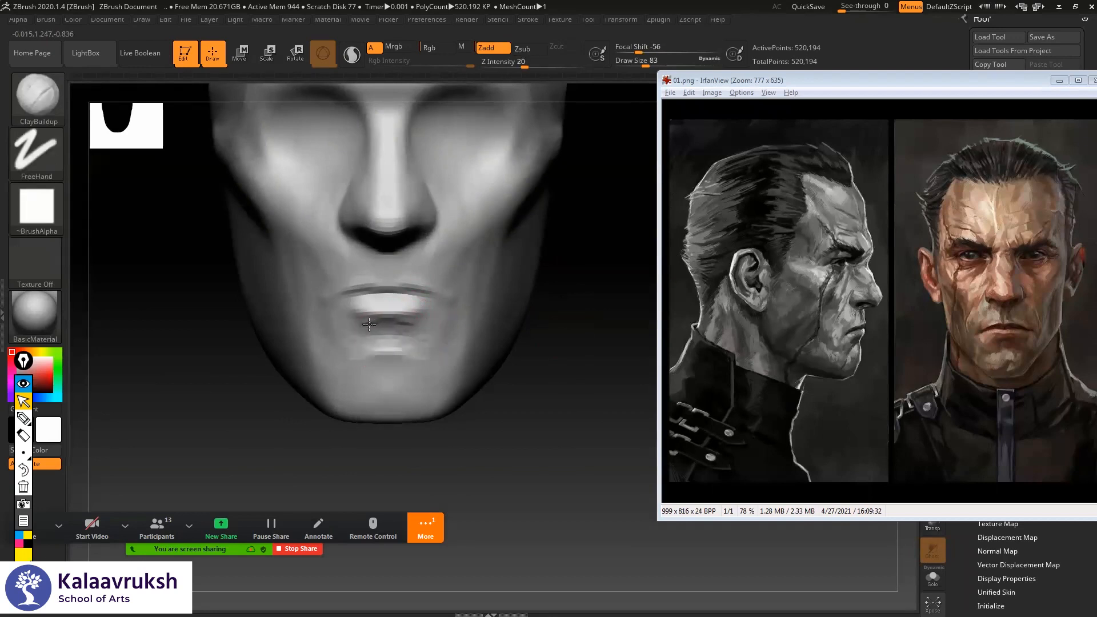
left_click_drag(374, 351, 357, 329)
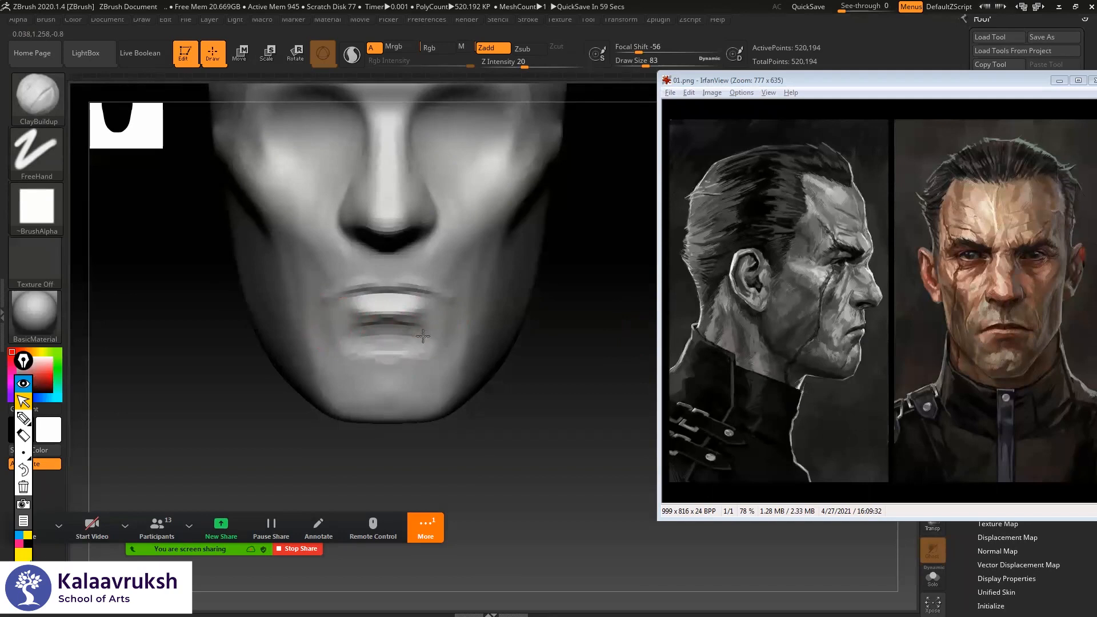
left_click_drag(595, 306, 403, 330)
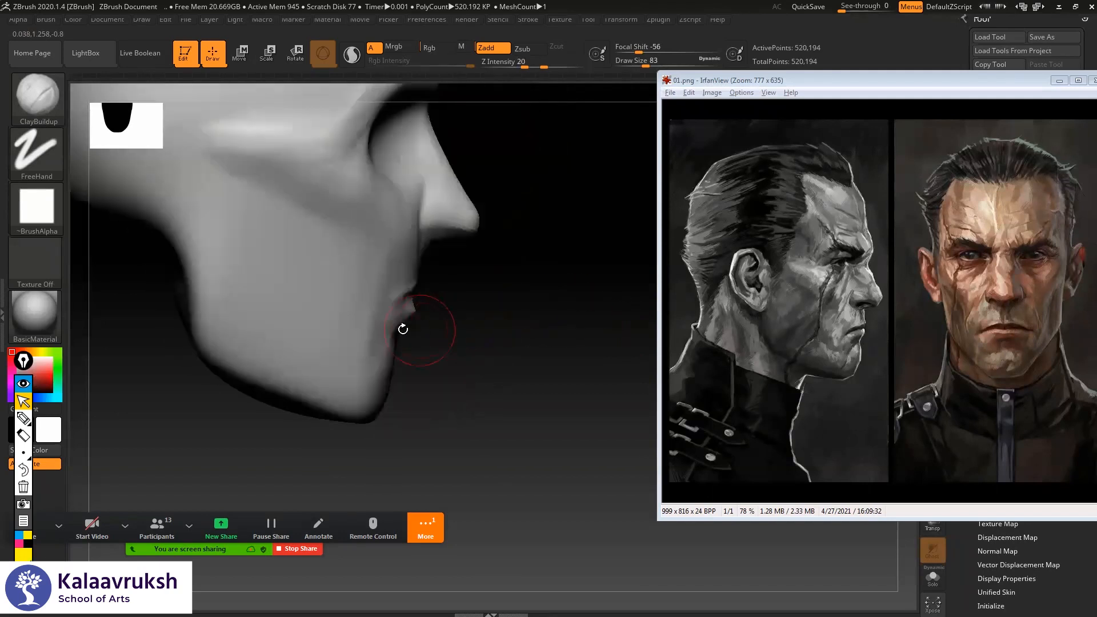
left_click_drag(515, 312, 416, 319)
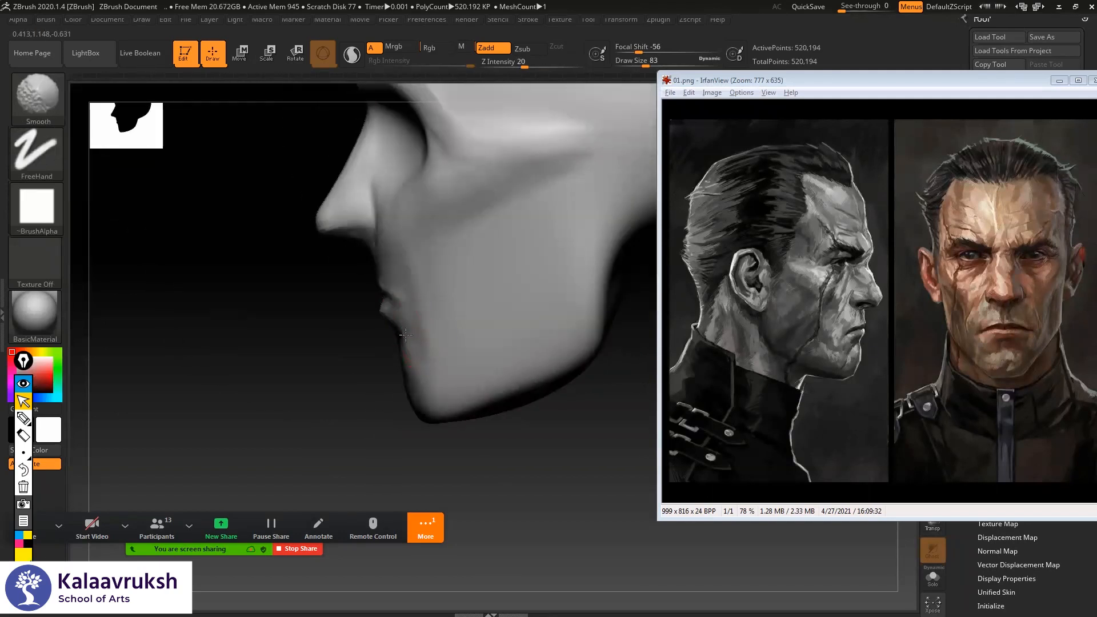
mouse_move(326, 358)
left_mouse_down()
mouse_move(345, 366)
mouse_move(320, 357)
mouse_move(325, 370)
left_mouse_up()
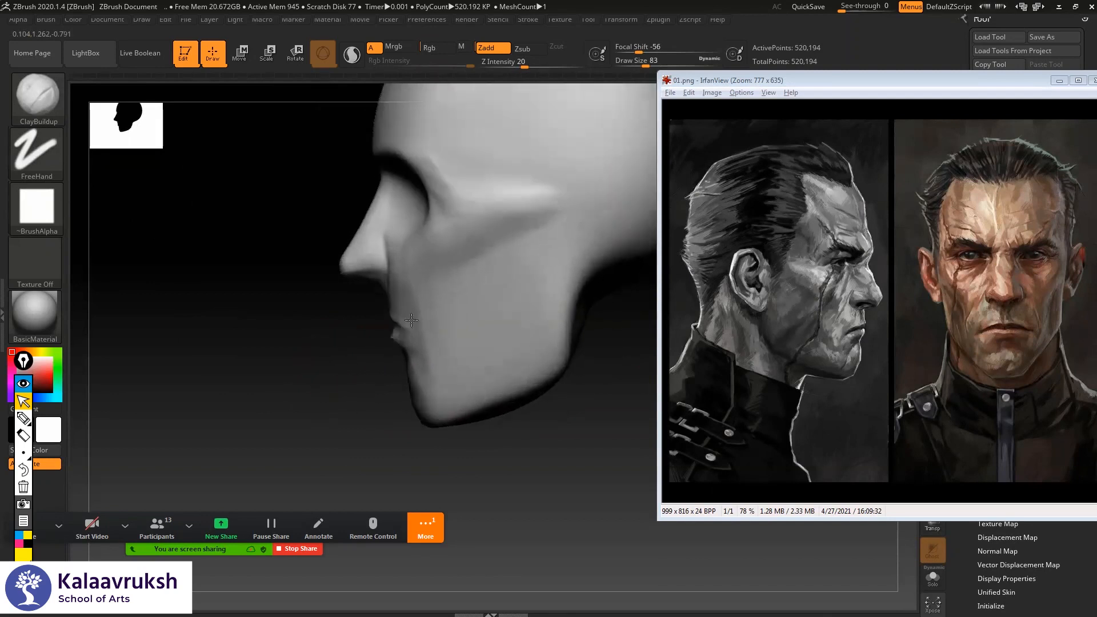
- Reshape the lips and mouth profile with the Move brush at draw size 172, curving the mouth as seen from below
key("space")
left_click_drag(394, 332, 402, 331)
key("b")
key("m")
key("v")
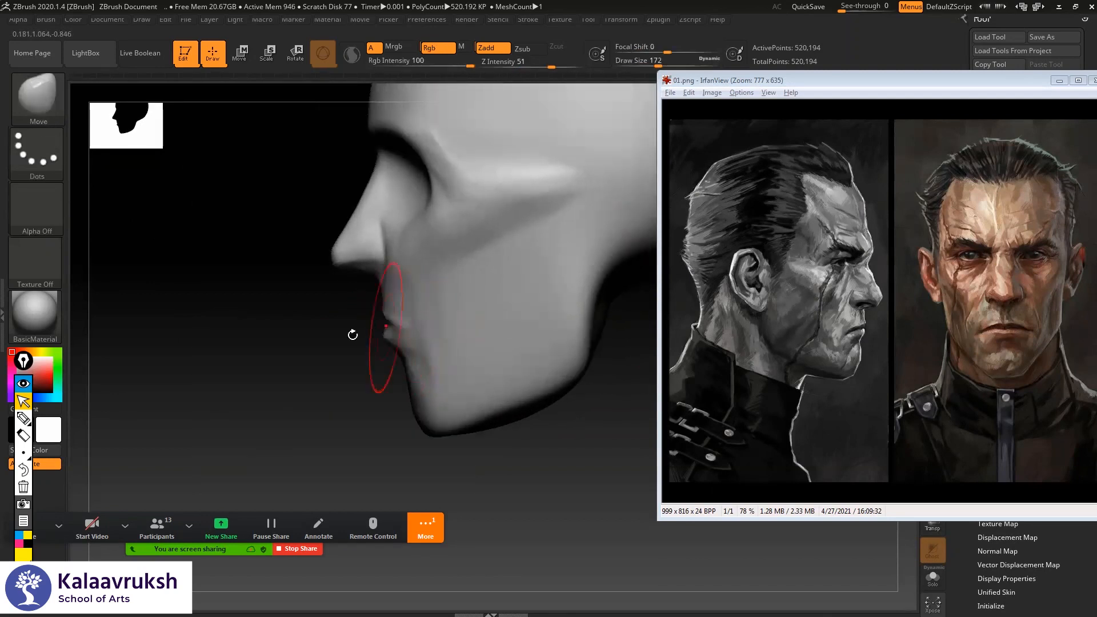
mouse_move(359, 352)
left_mouse_down()
mouse_move(504, 312)
mouse_move(264, 438)
mouse_move(324, 372)
left_mouse_up()
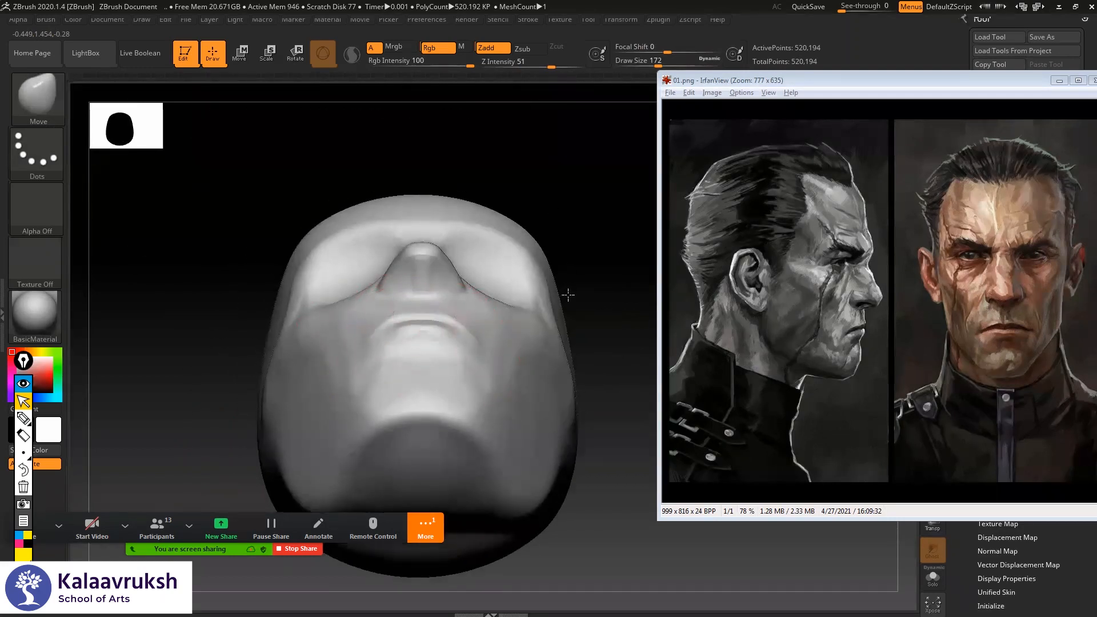
mouse_move(208, 331)
left_mouse_down()
mouse_move(473, 323)
mouse_move(461, 337)
mouse_move(426, 324)
left_mouse_up()
- Refine the lip volume with ClayBuildup and recut the mouth line out to its corners with DamStandard at draw size 101
key("space")
key("b")
key("c")
key("b")
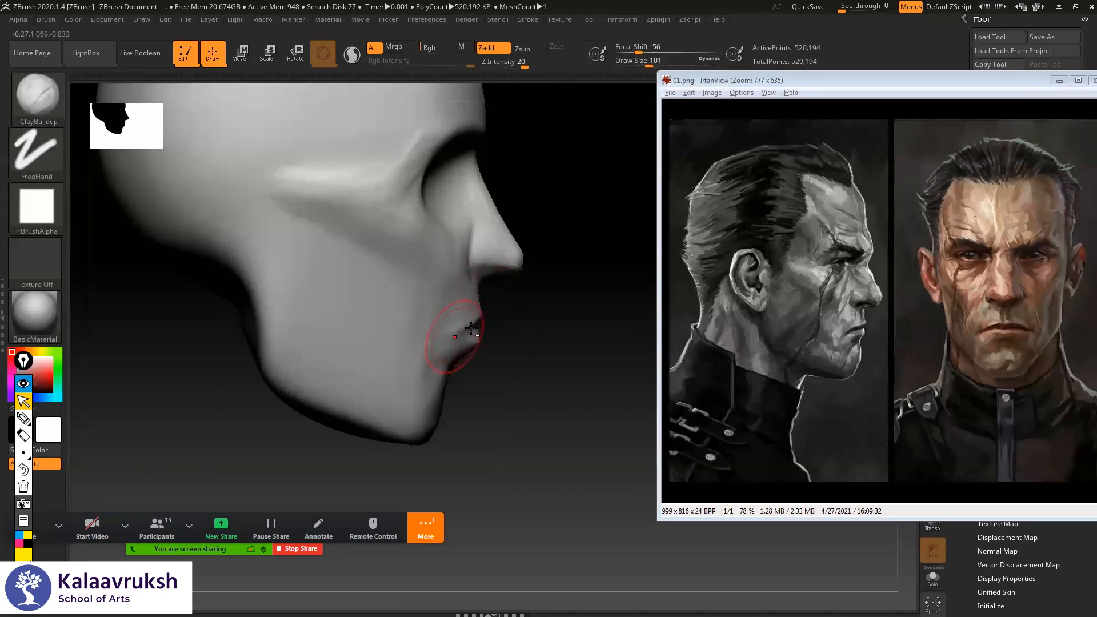
key("b")
key("d")
key("s")
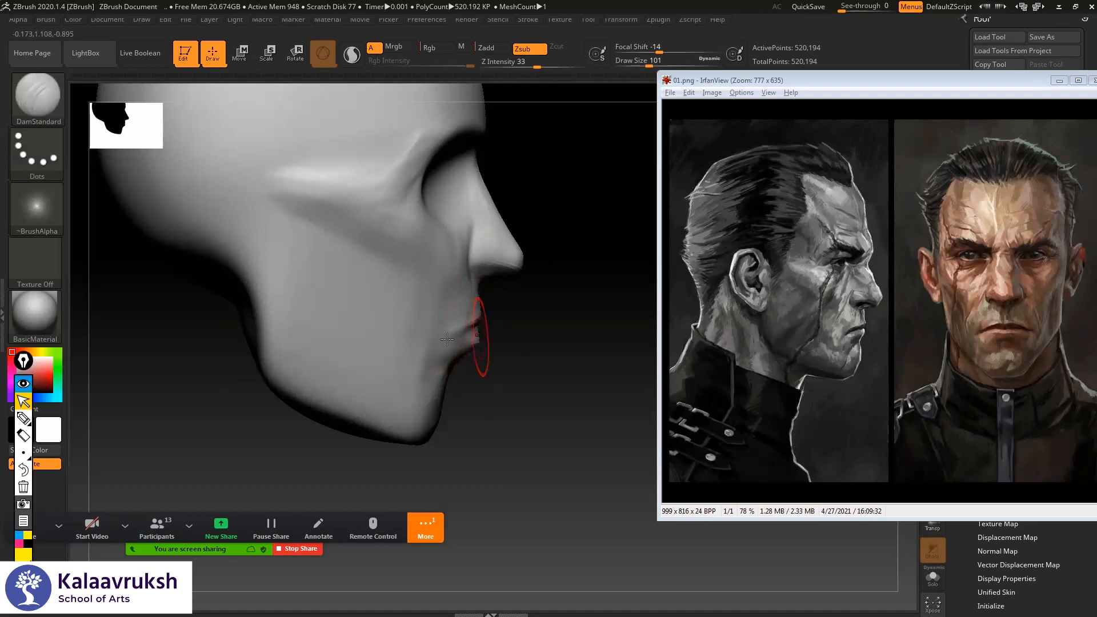
left_click_drag(510, 311, 458, 315)
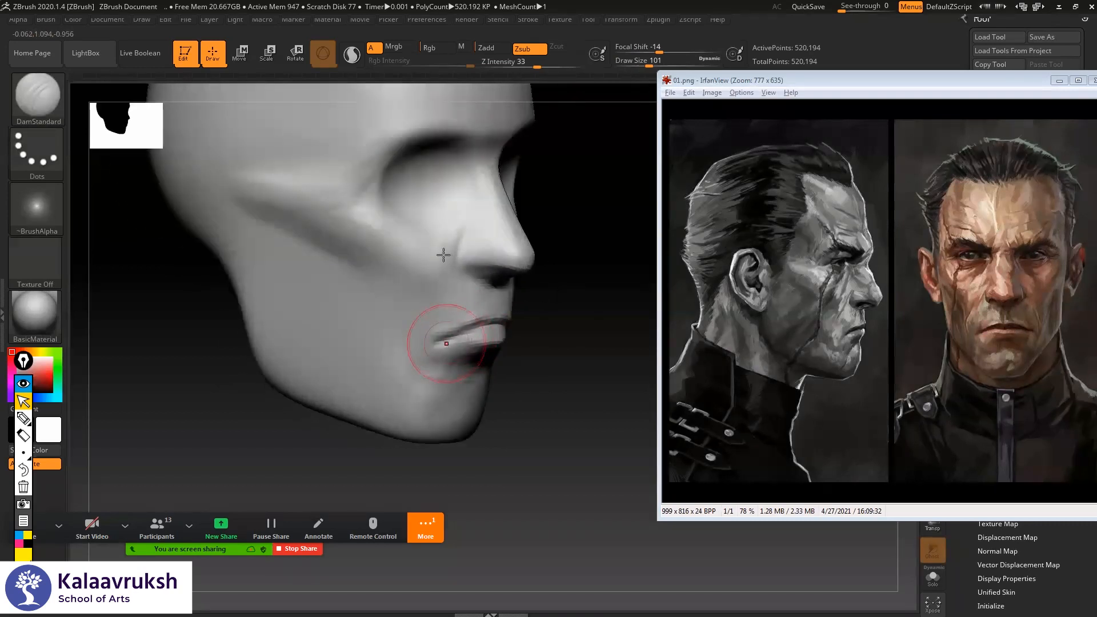
left_click_drag(558, 300, 545, 300, "alt")
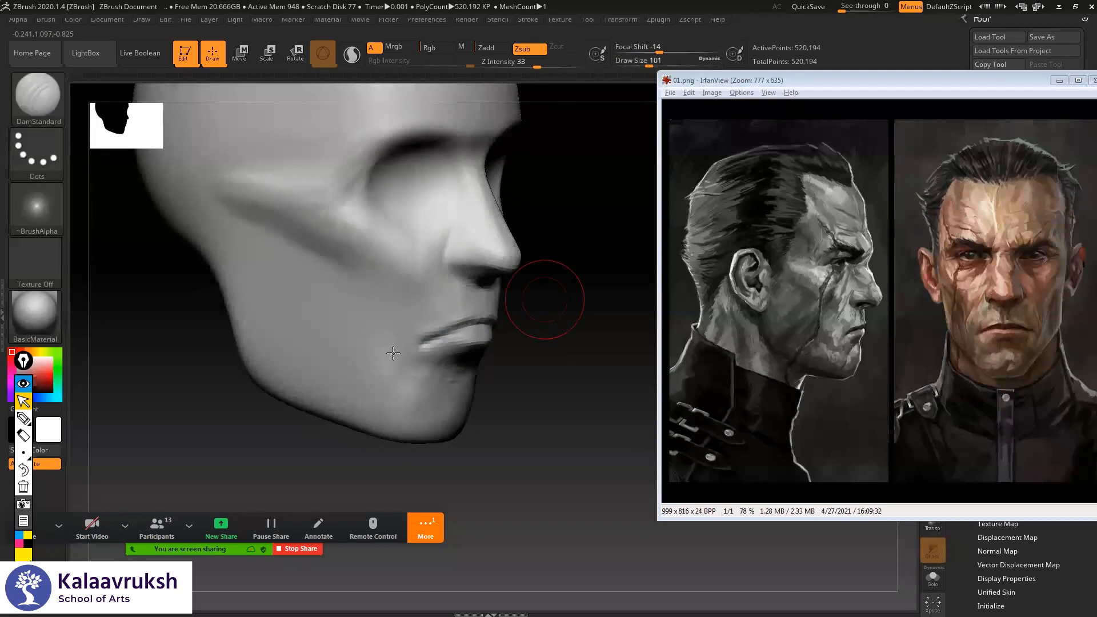
- Carve the nasolabial fold from the nostril wing toward the mouth corner with DamStandard and soften it beside the nose
left_click_drag(448, 236, 412, 314)
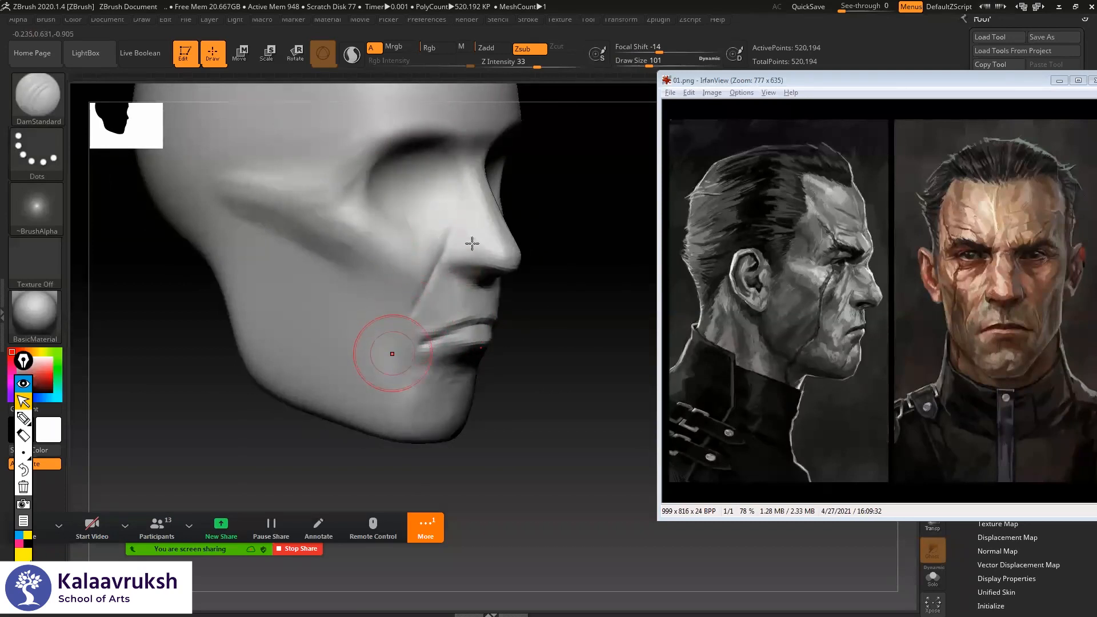
left_click_drag(554, 219, 479, 229)
mouse_move(424, 284)
left_mouse_down("shift")
mouse_move(429, 257)
mouse_move(466, 256)
left_mouse_up("shift")
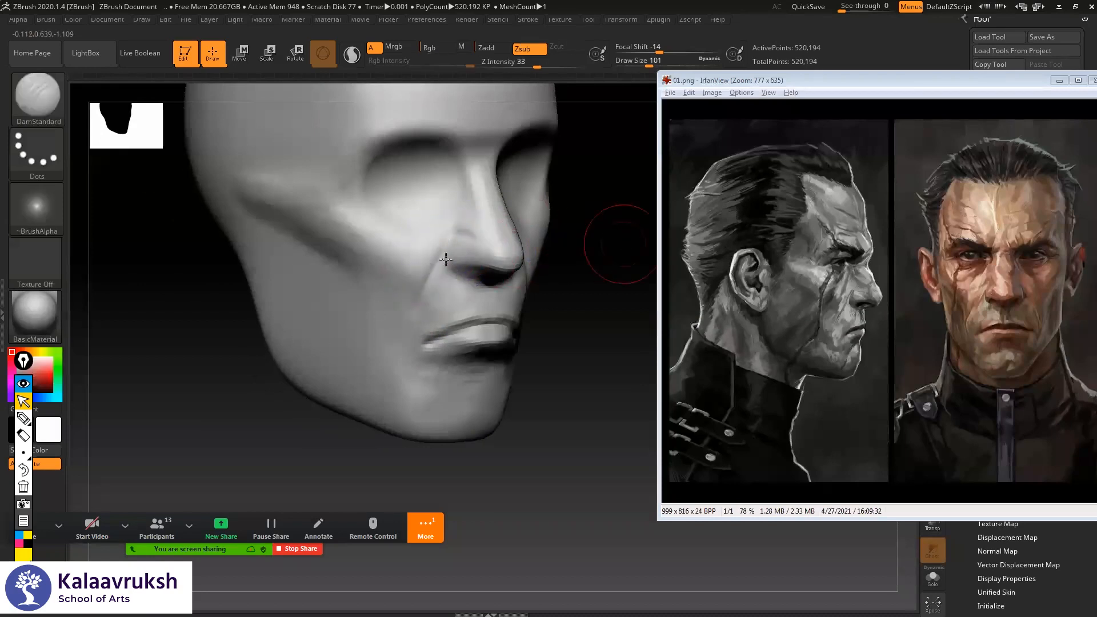
left_click_drag(620, 242, 551, 244, "shift")
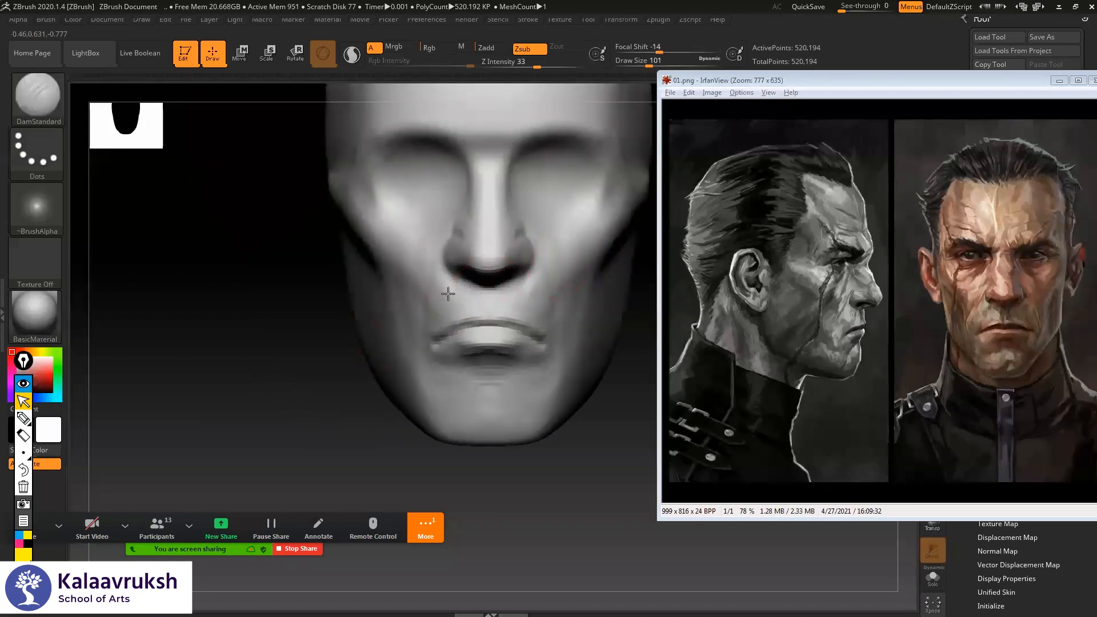
right_click_drag(457, 288, 310, 328)
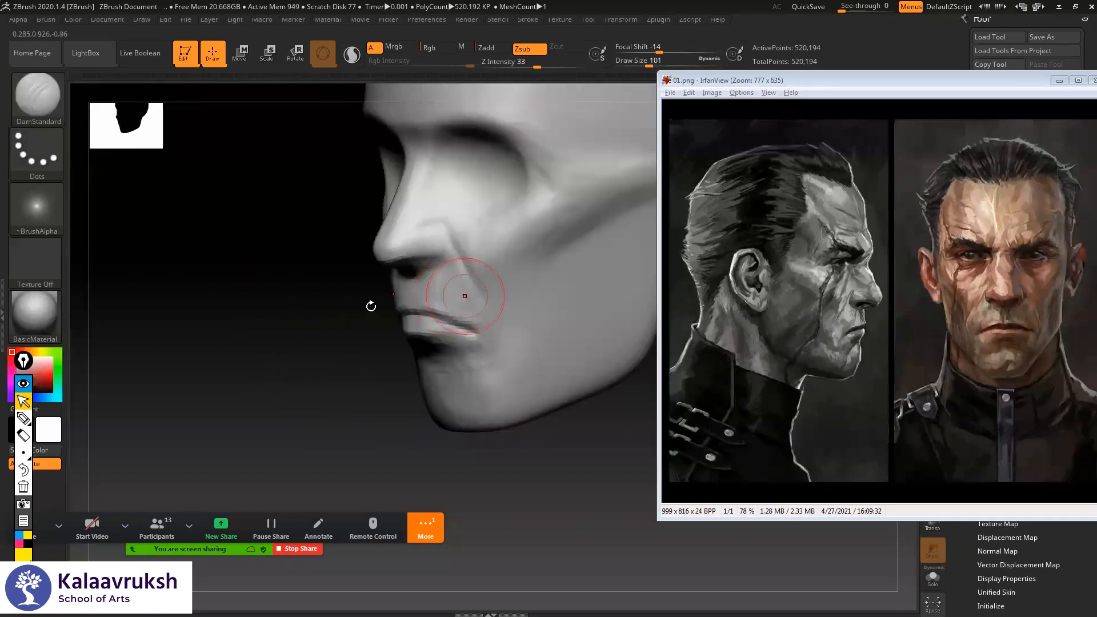
right_click_drag(371, 307, 312, 314)
right_click_drag(406, 281, 345, 316)
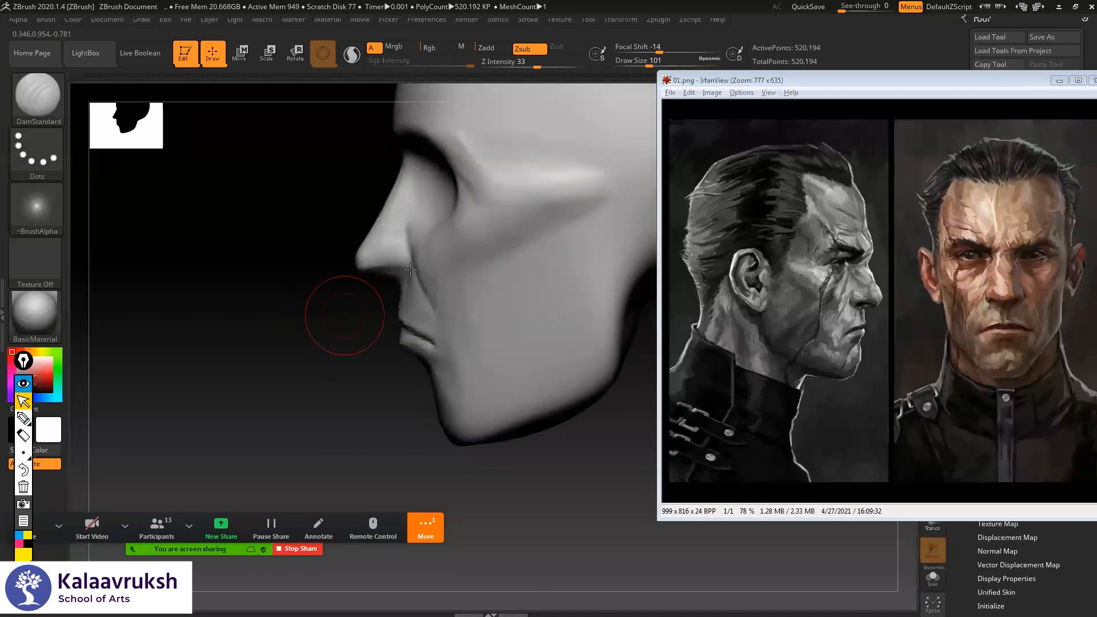
- Push the nostril wing and upper nasolabial fold back in profile with the Move brush, raising the draw size to 112
key("b")
key("m")
key("v")
right_click(420, 276)
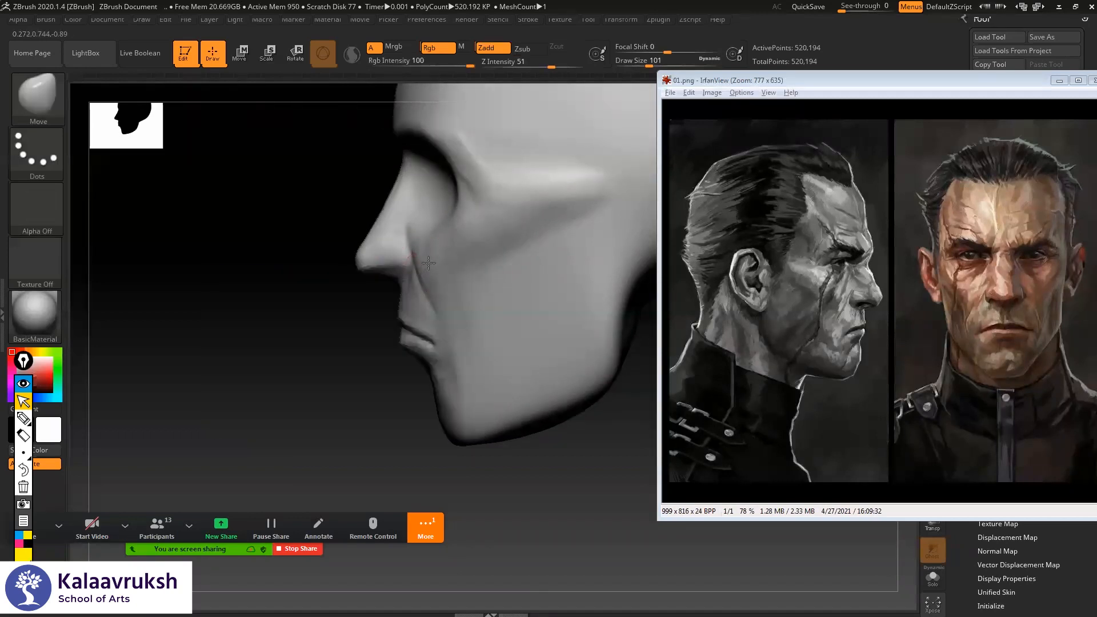
left_click_drag(408, 261, 425, 268)
key("]")
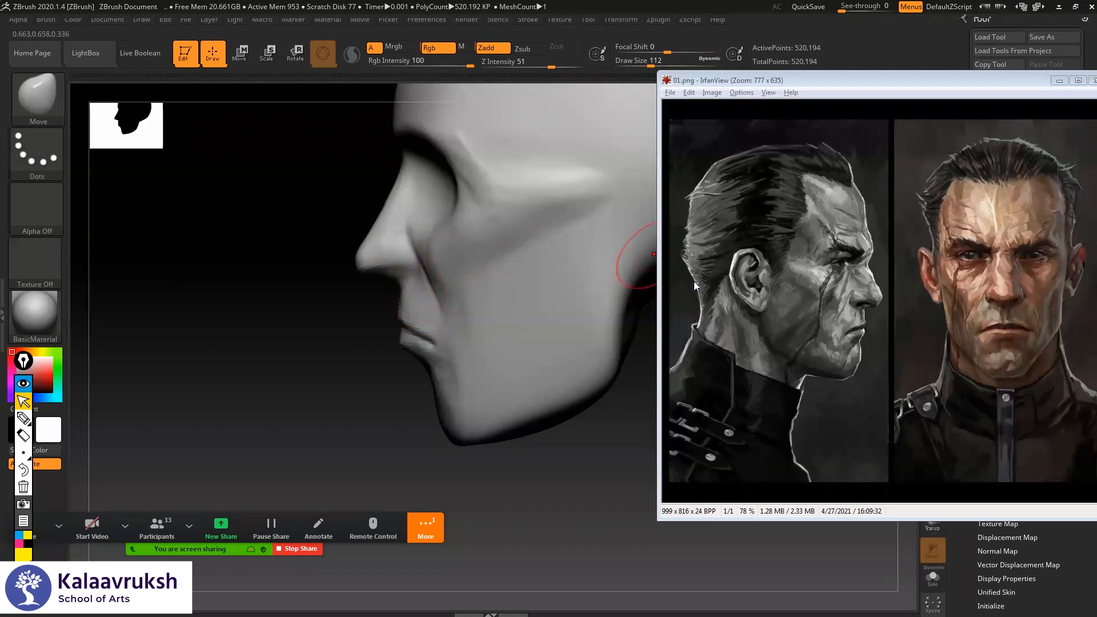
- Annotate the nose base and upper lip on the reference profile and draw yellow guide lines from brow to chin over the sculpt
left_click(24, 418)
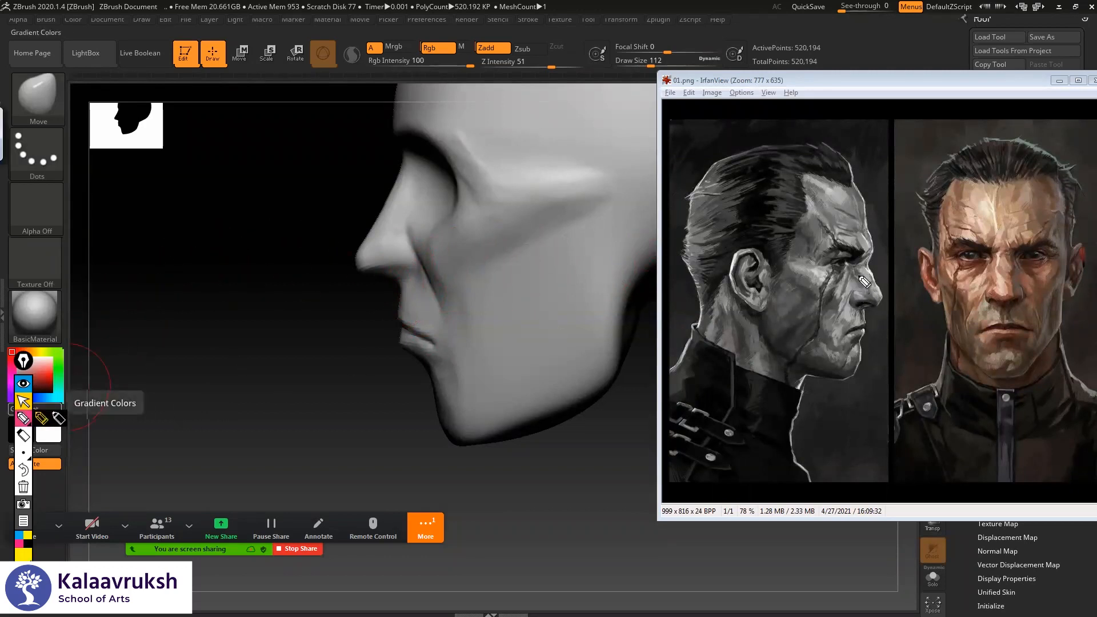
mouse_move(854, 290)
left_mouse_down()
mouse_move(851, 303)
mouse_move(870, 306)
mouse_move(861, 328)
left_mouse_up()
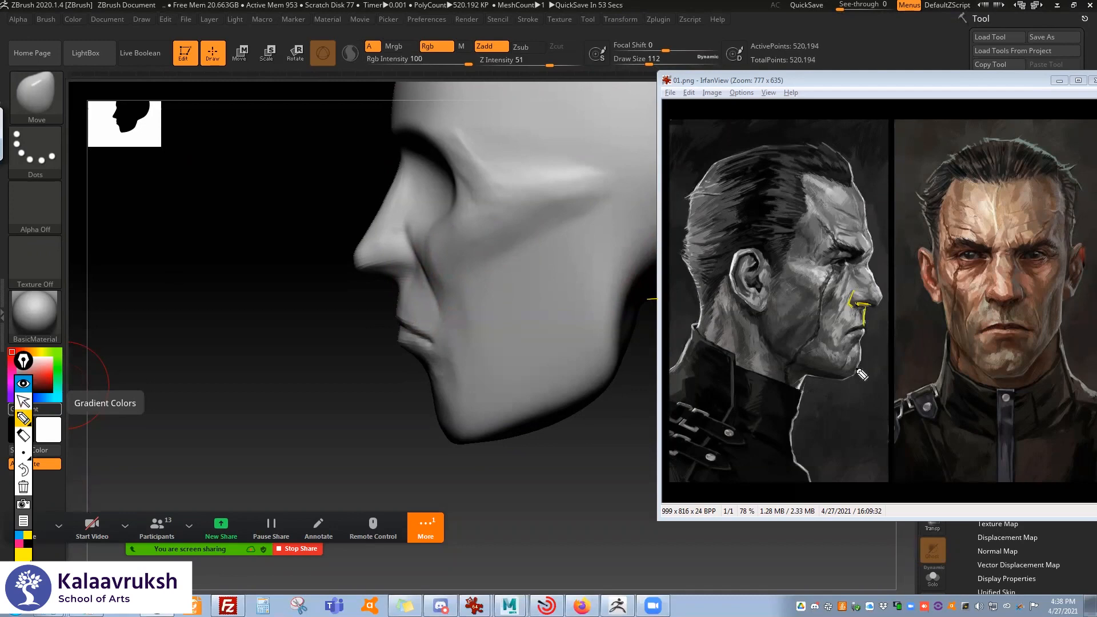
left_click_drag(402, 140, 436, 380)
left_click_drag(404, 310, 439, 429)
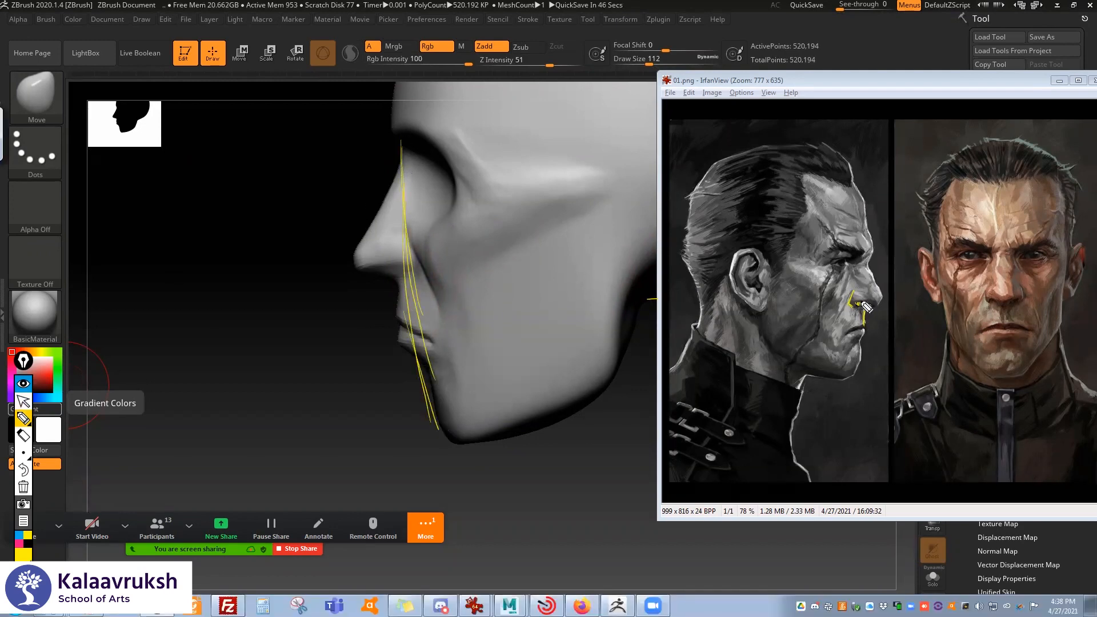
- Mark the 50/50 nose split on the reference profile and outline the nose and nostril wing over the sculpt
mouse_move(884, 296)
left_mouse_down()
mouse_move(871, 305)
mouse_move(862, 290)
mouse_move(872, 282)
mouse_move(848, 293)
mouse_move(876, 285)
mouse_move(865, 304)
mouse_move(887, 310)
mouse_move(845, 307)
mouse_move(847, 321)
left_mouse_up()
left_click_drag(855, 316, 872, 322)
left_click_drag(880, 315, 881, 315)
mouse_move(395, 186)
left_mouse_down()
mouse_move(356, 251)
mouse_move(364, 267)
mouse_move(412, 268)
left_mouse_up()
mouse_move(412, 231)
left_mouse_down()
mouse_move(431, 263)
mouse_move(405, 257)
mouse_move(418, 230)
mouse_move(423, 264)
left_mouse_up()
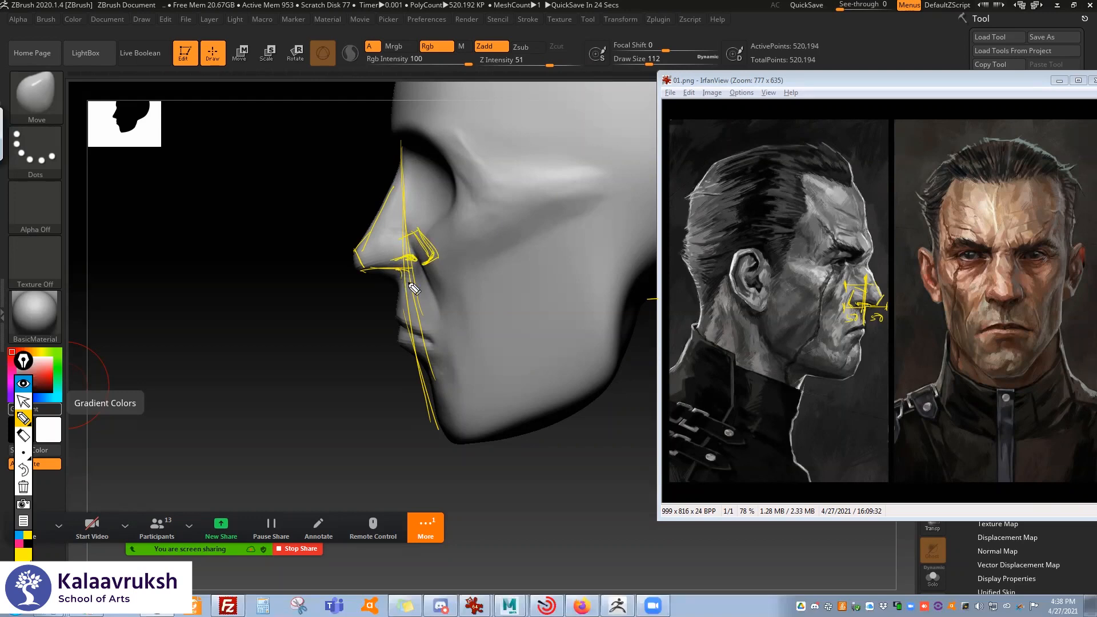
- Outline the lips, chin, jawline and nasolabial fold over the sculpt's profile in yellow annotation strokes
mouse_move(402, 277)
left_mouse_down()
mouse_move(435, 342)
mouse_move(422, 372)
mouse_move(434, 444)
left_mouse_up()
left_click_drag(412, 399, 440, 439)
left_click_drag(440, 437, 604, 383)
mouse_move(460, 439)
left_mouse_down()
mouse_move(614, 368)
mouse_move(489, 424)
left_mouse_up()
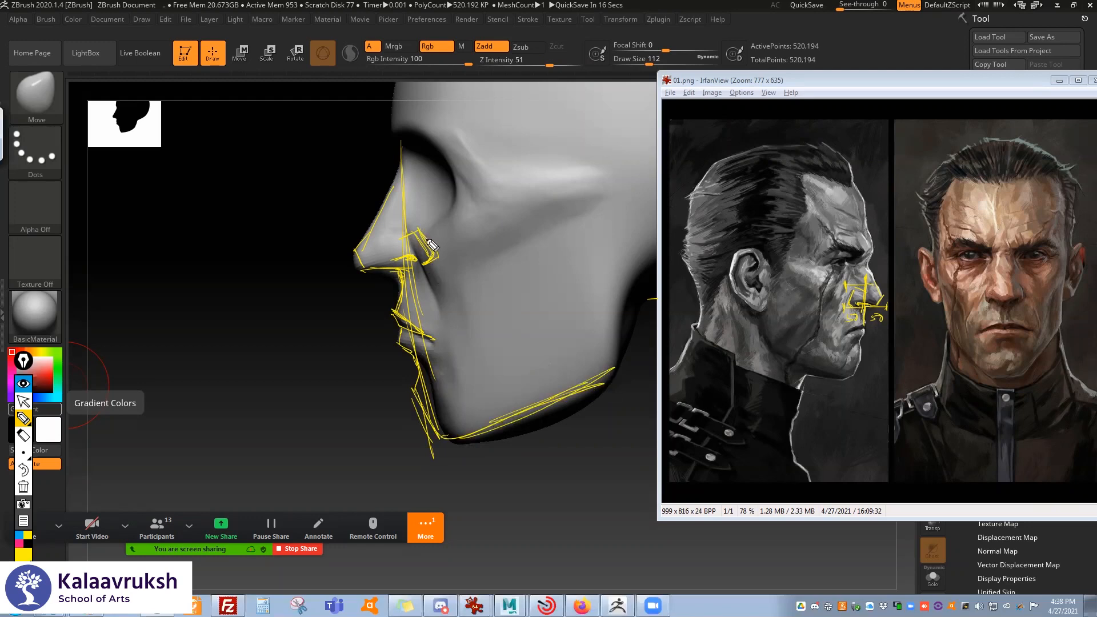
left_click_drag(430, 243, 456, 312)
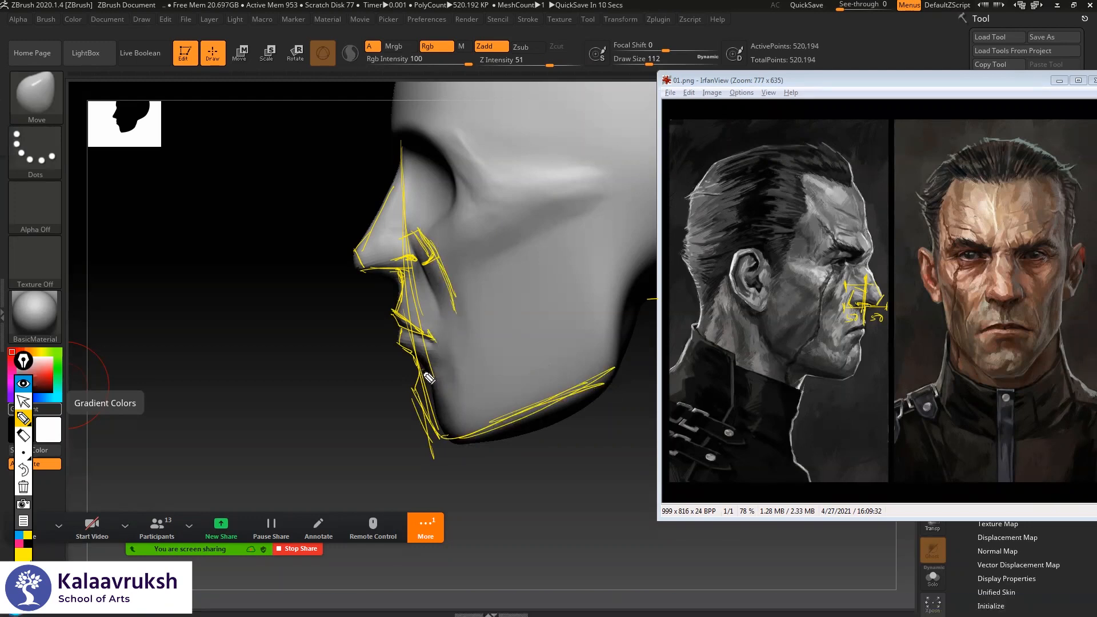
- Mark the 50%/50% nose split over the sculpt's profile, clear all annotation drawings and restore the normal pointer
left_click_drag(445, 262, 443, 220)
mouse_move(362, 220)
left_mouse_down()
mouse_move(355, 286)
mouse_move(443, 290)
left_mouse_up()
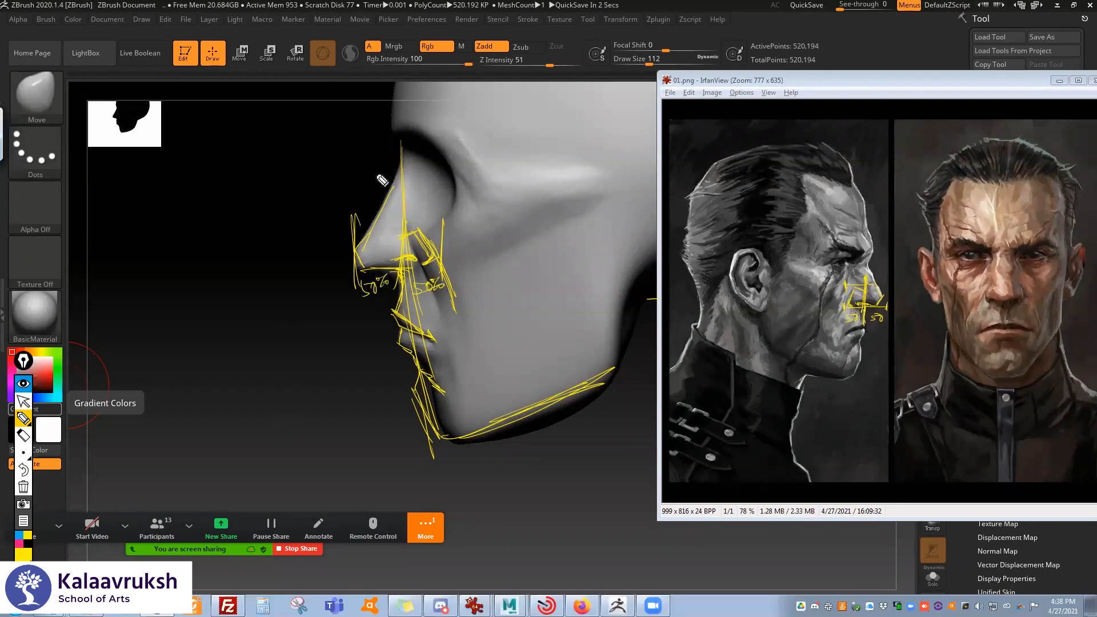
left_click(31, 432)
left_click(23, 487)
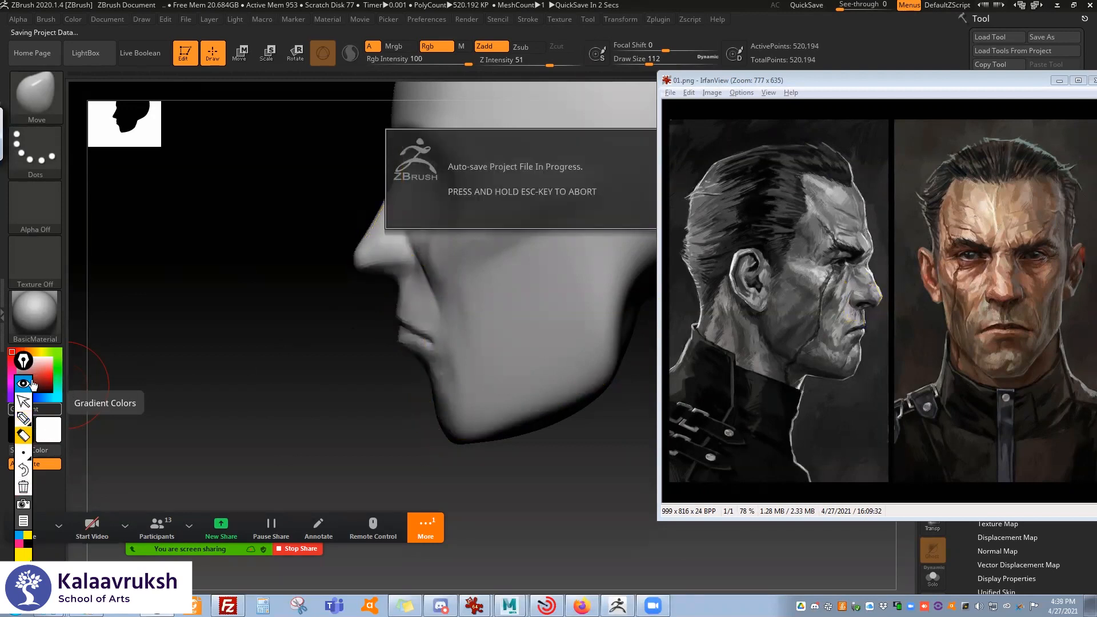
left_click(23, 402)
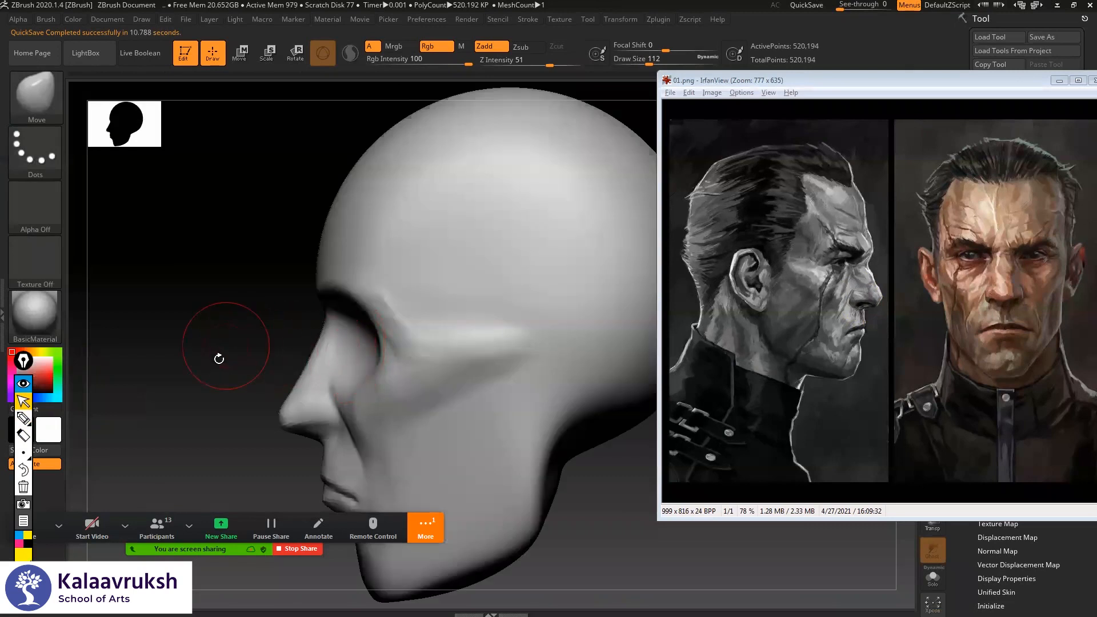
- Reshape the nostril wing and upper nasolabial fold in profile with the Move brush, raising the draw size to 140
left_click_drag(218, 358, 269, 230, "alt")
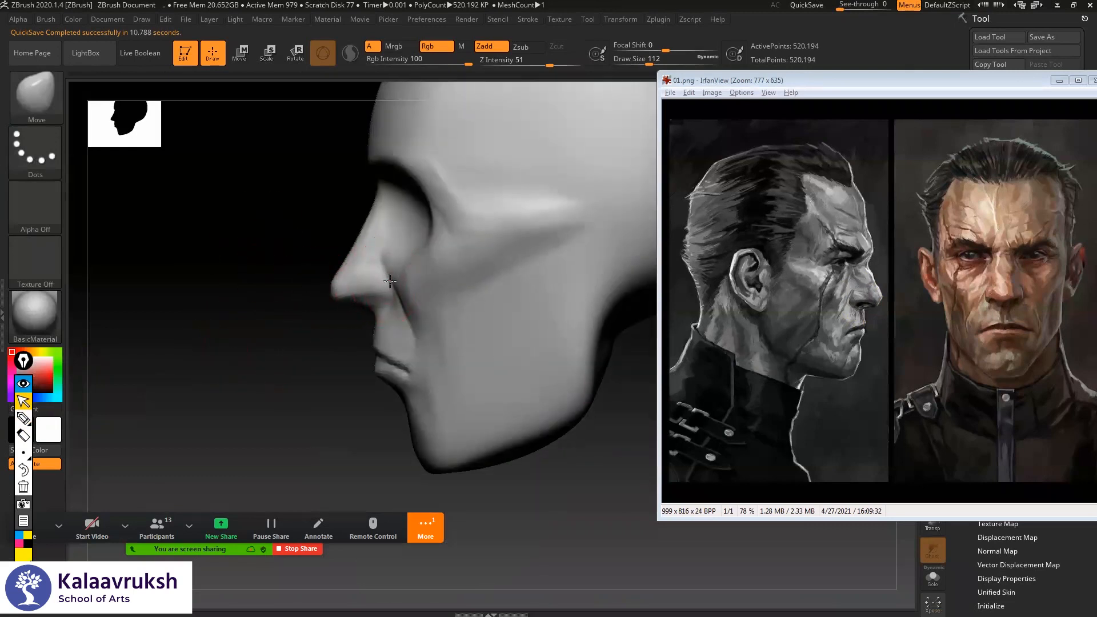
key("space")
mouse_move(413, 287)
left_mouse_down()
mouse_move(399, 268)
mouse_move(401, 298)
left_mouse_up()
key("bracketright")
left_click_drag(390, 261, 396, 259)
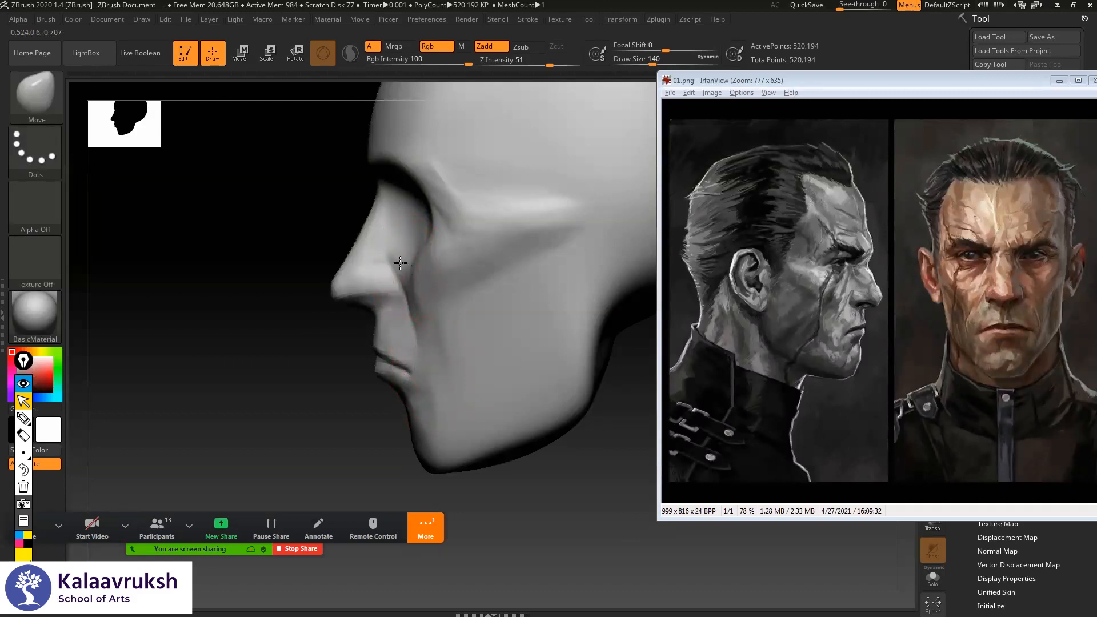
left_click_drag(289, 341, 395, 299, "shift")
- Adjust the nostril wings from the front and three-quarter angles with the Move brush at draw size 77
mouse_move(517, 358)
left_mouse_down()
mouse_move(522, 240)
mouse_move(560, 240)
mouse_move(409, 274)
mouse_move(412, 262)
left_mouse_up()
key("space")
left_click_drag(464, 165, 492, 337)
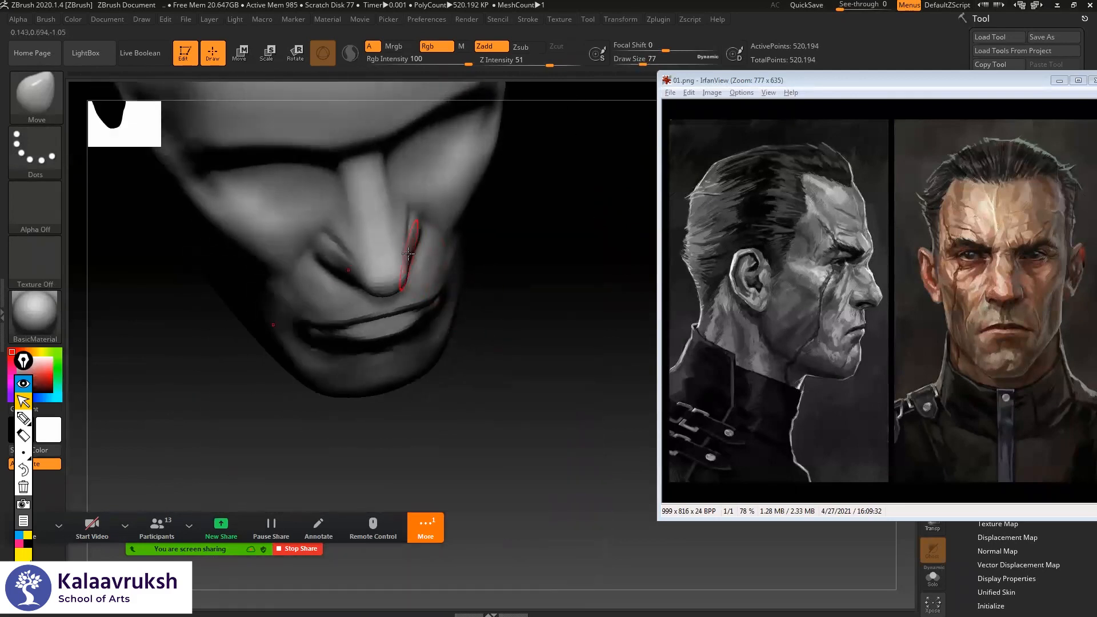
left_click_drag(535, 216, 479, 257)
right_click_drag(414, 236, 364, 304, "shift")
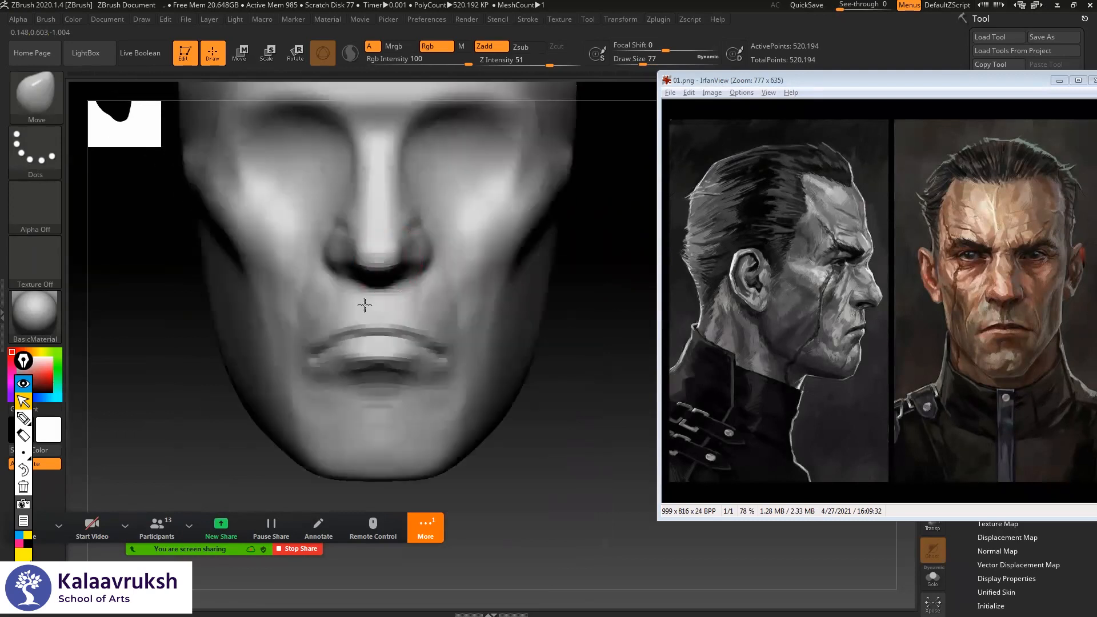
left_click_drag(417, 207, 402, 216)
right_click_drag(432, 259, 467, 276)
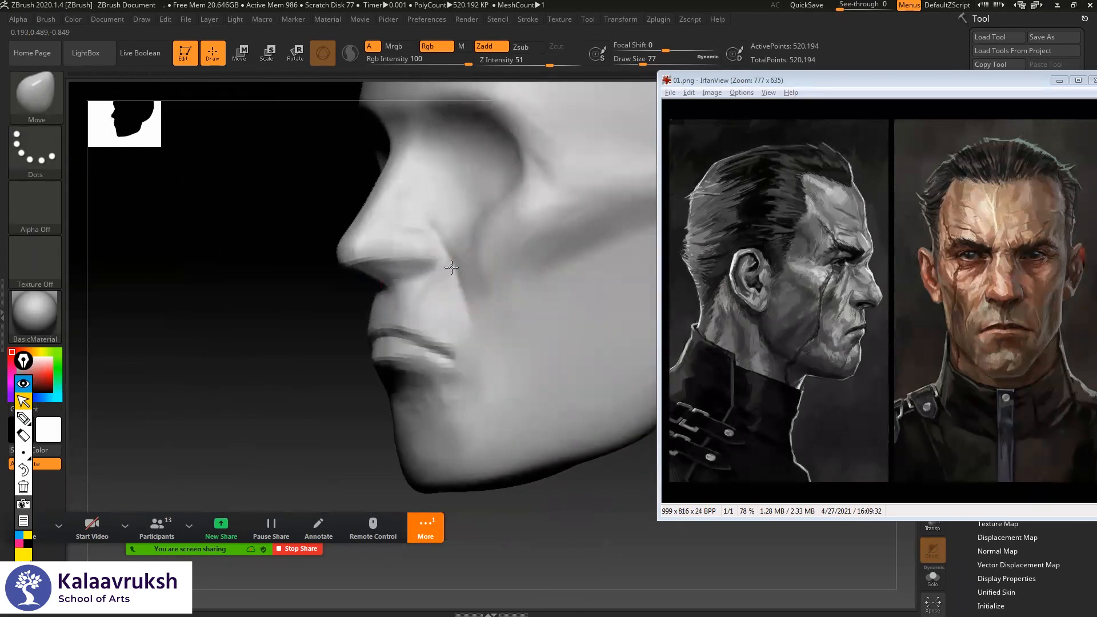
right_click_drag(282, 318, 392, 306, "shift")
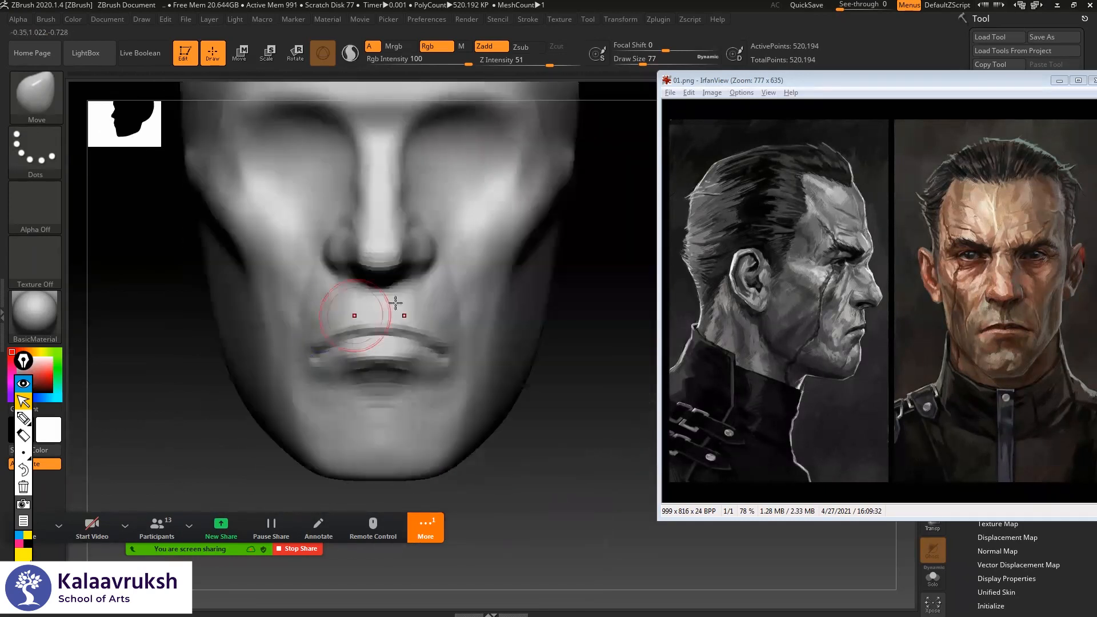
- Try to define the nostril's lower edge with ClayBuildup and DamStandard strokes
left_click_drag(630, 280, 355, 272)
left_click_drag(286, 327, 331, 310)
key("b")
key("c")
key("b")
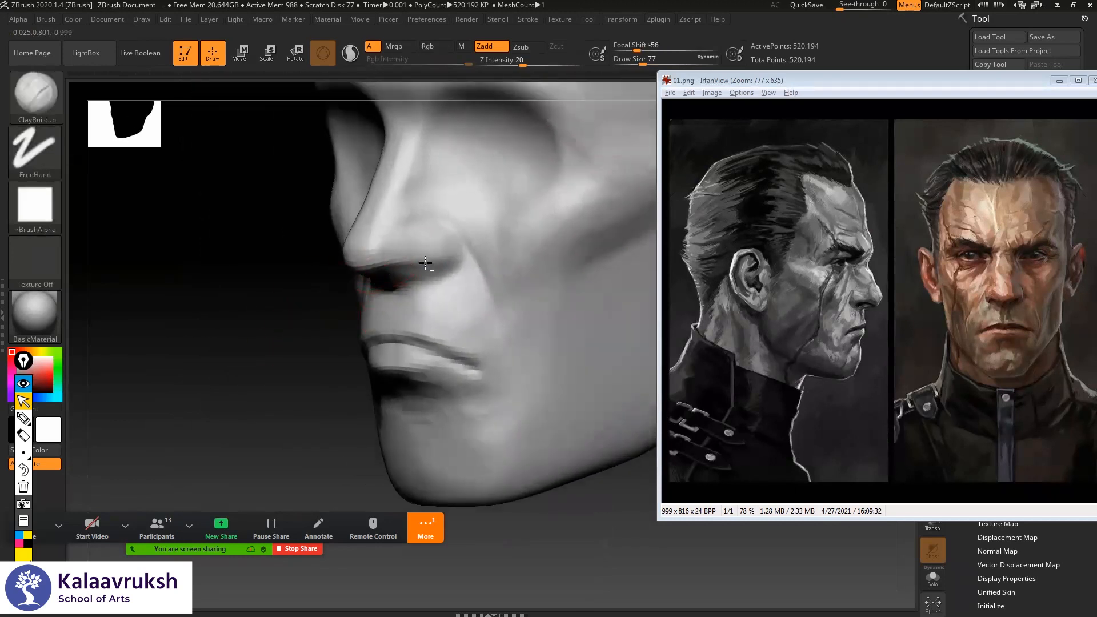
key("ctrl+z")
left_click_drag(386, 270, 401, 264)
key("ctrl+z")
left_click_drag(379, 265, 404, 260, "shift")
key("ctrl+z")
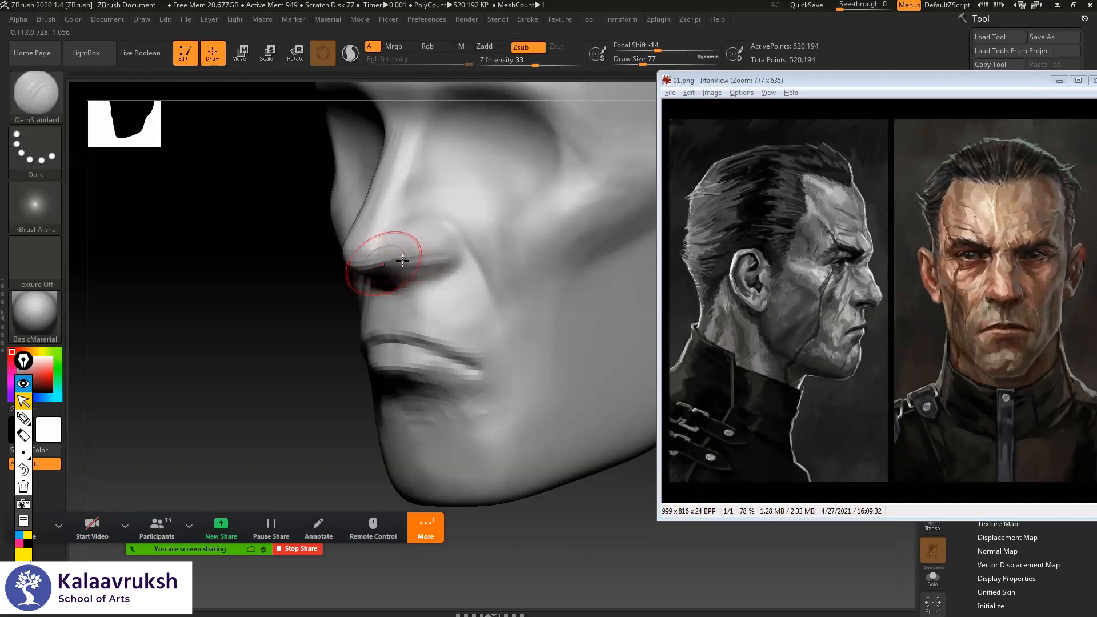
- Pull the nose bridge outward in profile with the Move brush, reducing the draw size to 83
mouse_move(296, 308)
left_mouse_down()
mouse_move(311, 215)
mouse_move(181, 313)
mouse_move(206, 394)
mouse_move(219, 327)
mouse_move(576, 285)
mouse_move(529, 291)
mouse_move(551, 287)
left_mouse_up()
right_click_drag(550, 295, 530, 367, "ctrl")
right_click(462, 278)
key("b")
key("m")
key("v")
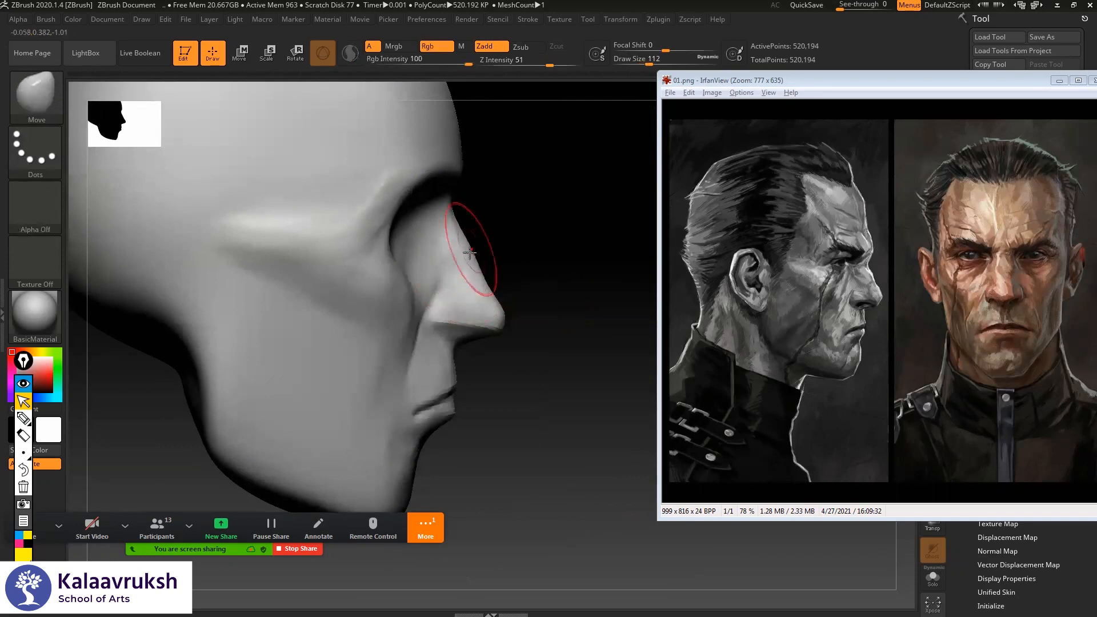
left_click_drag(467, 253, 474, 252)
key("s")
key("space")
key("space")
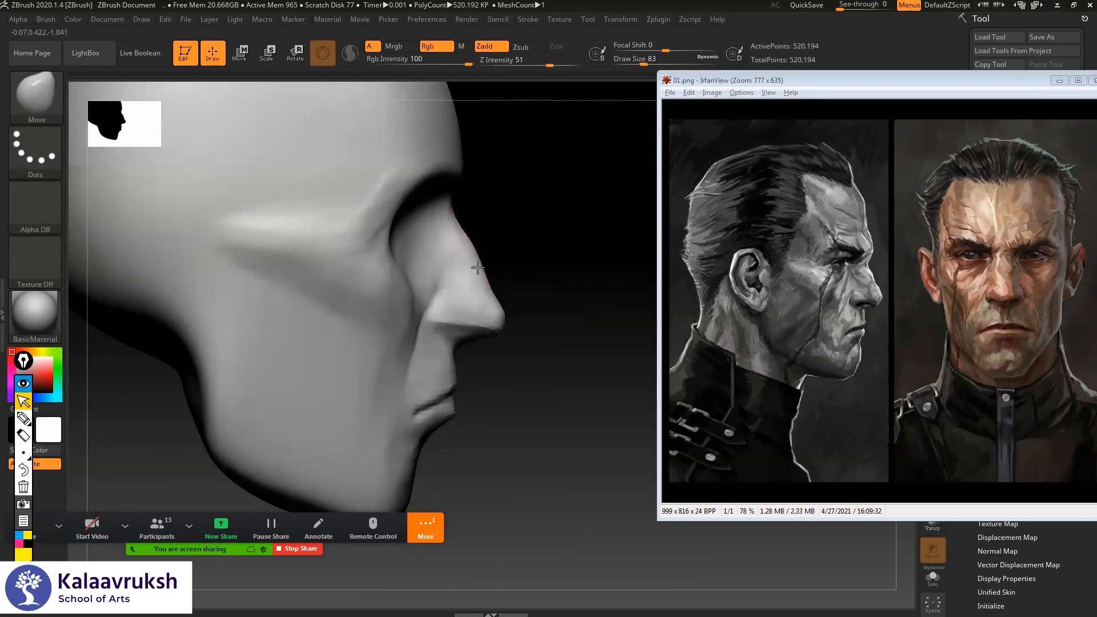
- Smooth the sides of the nose and refine the nostril wings in front view
right_click_drag(509, 240, 509, 248, "shift")
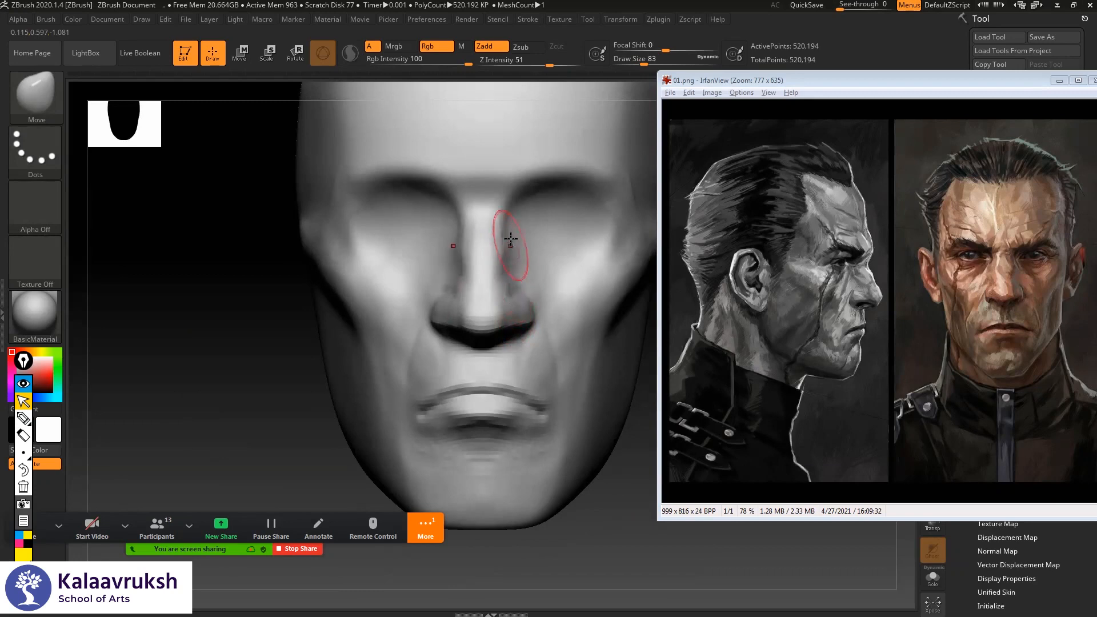
key("shift")
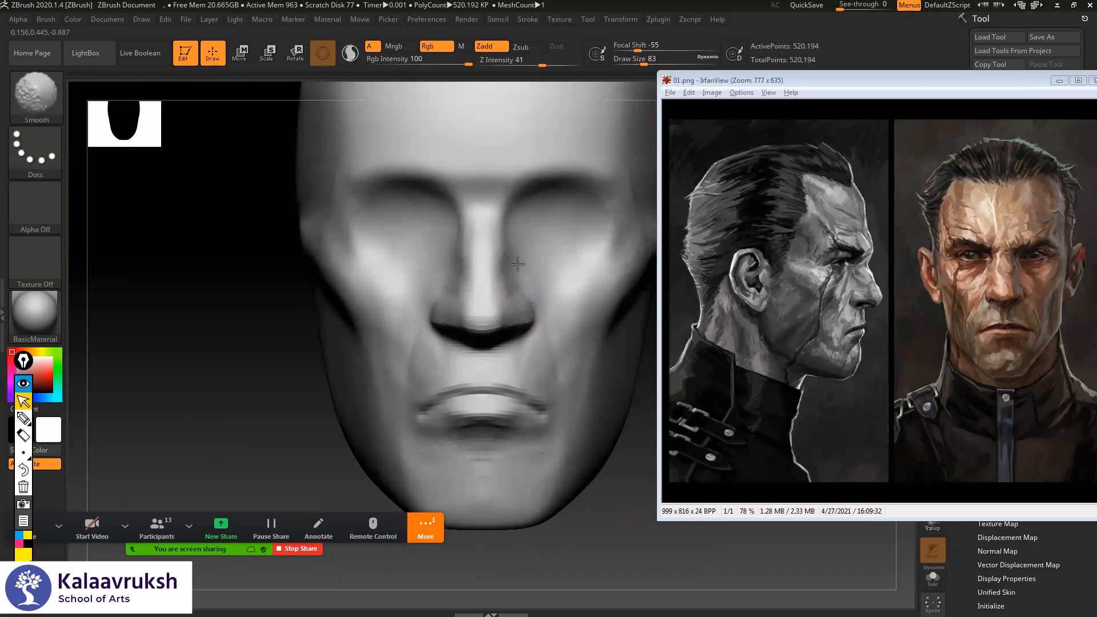
left_click_drag(496, 323, 542, 320)
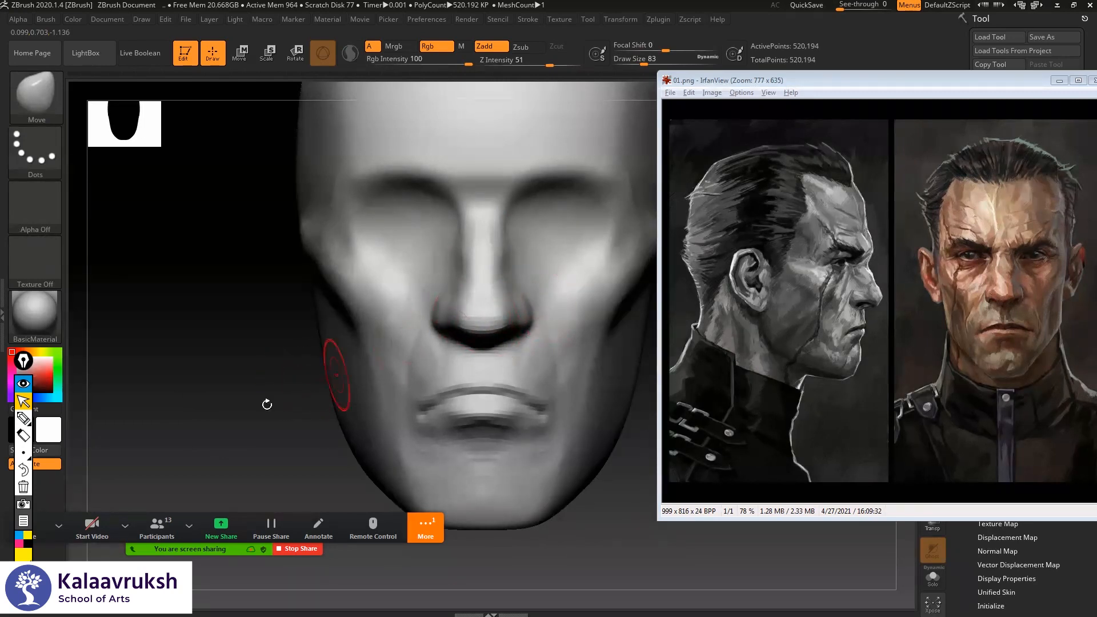
- Examine the head's overall proportions from several angles against the reference portrait
left_click_drag(266, 404, 203, 350, "alt")
left_click_drag(286, 329, 361, 318, "alt")
left_click_drag(599, 284, 577, 251)
left_click_drag(577, 251, 492, 257)
left_click_drag(616, 267, 503, 286, "shift")
left_click_drag(282, 367, 355, 386)
mouse_move(520, 312)
left_mouse_down("alt")
mouse_move(549, 322)
mouse_move(559, 310)
mouse_move(493, 311)
mouse_move(558, 309)
mouse_move(548, 228)
left_mouse_up("alt")
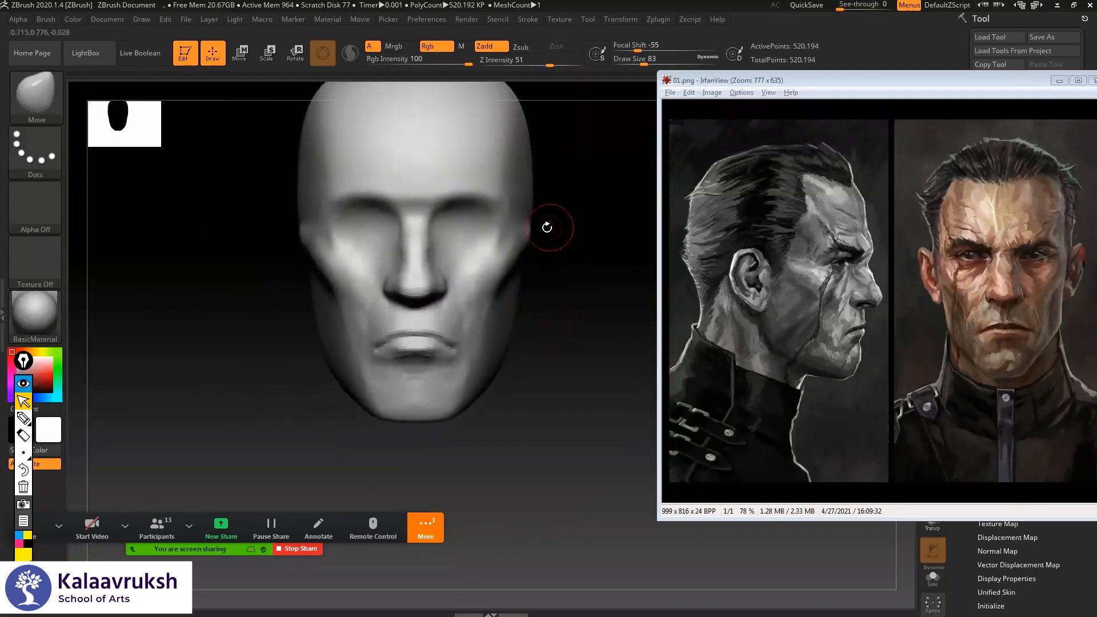
mouse_move(542, 304)
left_mouse_down()
mouse_move(303, 392)
mouse_move(509, 360)
mouse_move(534, 325)
mouse_move(568, 363)
mouse_move(595, 295)
mouse_move(581, 304)
mouse_move(585, 270)
left_mouse_up()
- Adjust the lower jaw and its rear contour with the Move brush at draw size 128
right_click_drag(479, 344, 495, 319, "ctrl")
right_click(496, 324)
left_click(498, 326)
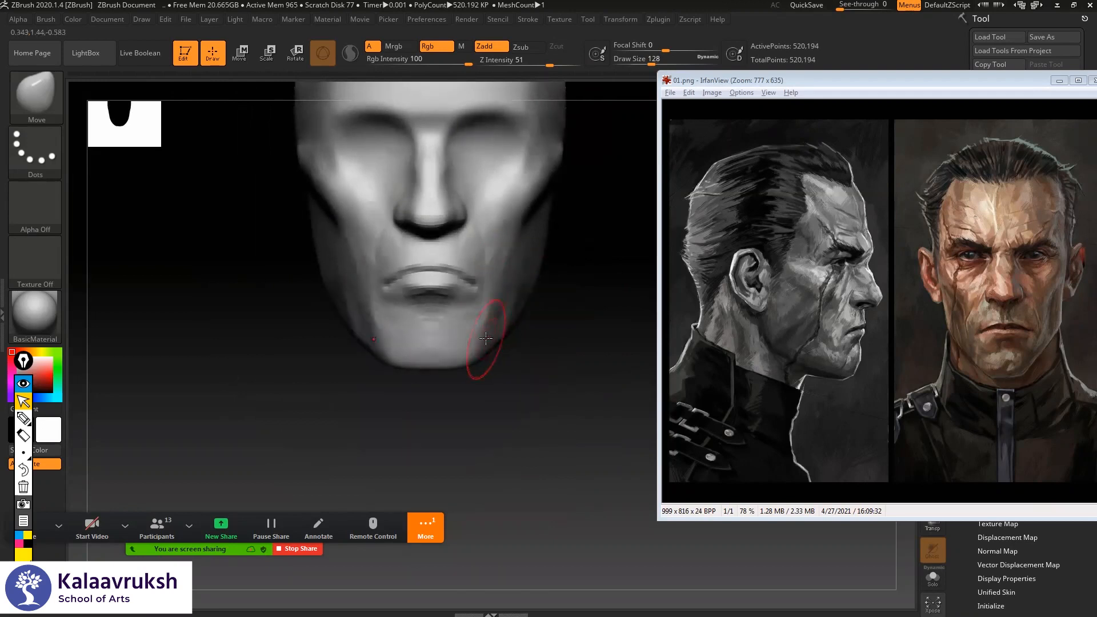
mouse_move(523, 343)
left_mouse_down()
mouse_move(518, 322)
mouse_move(490, 343)
left_mouse_up()
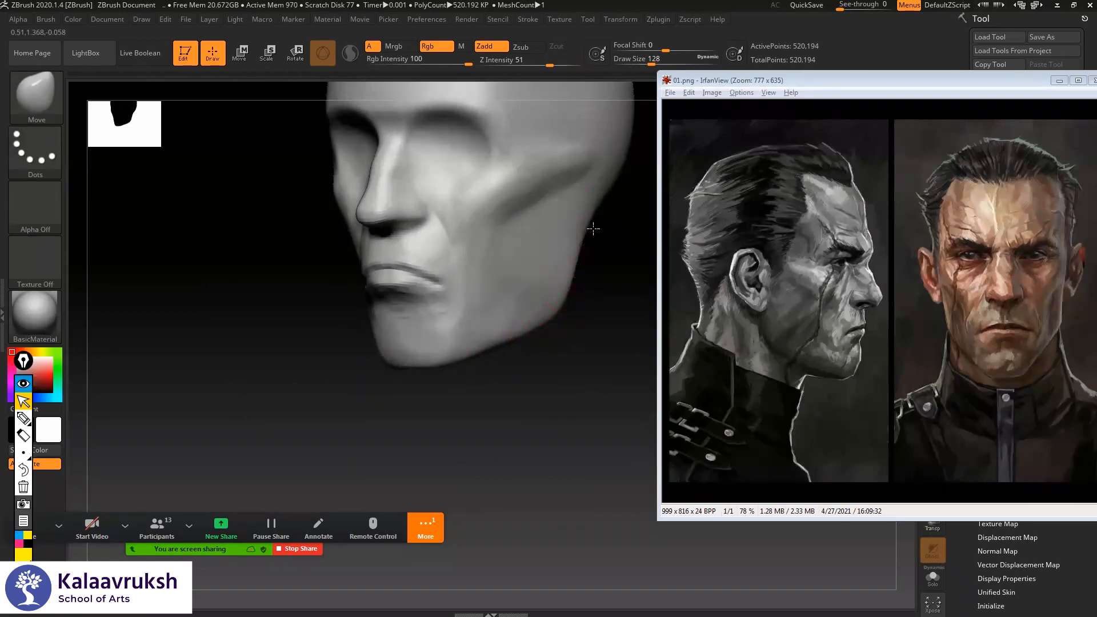
left_click_drag(611, 222, 641, 262)
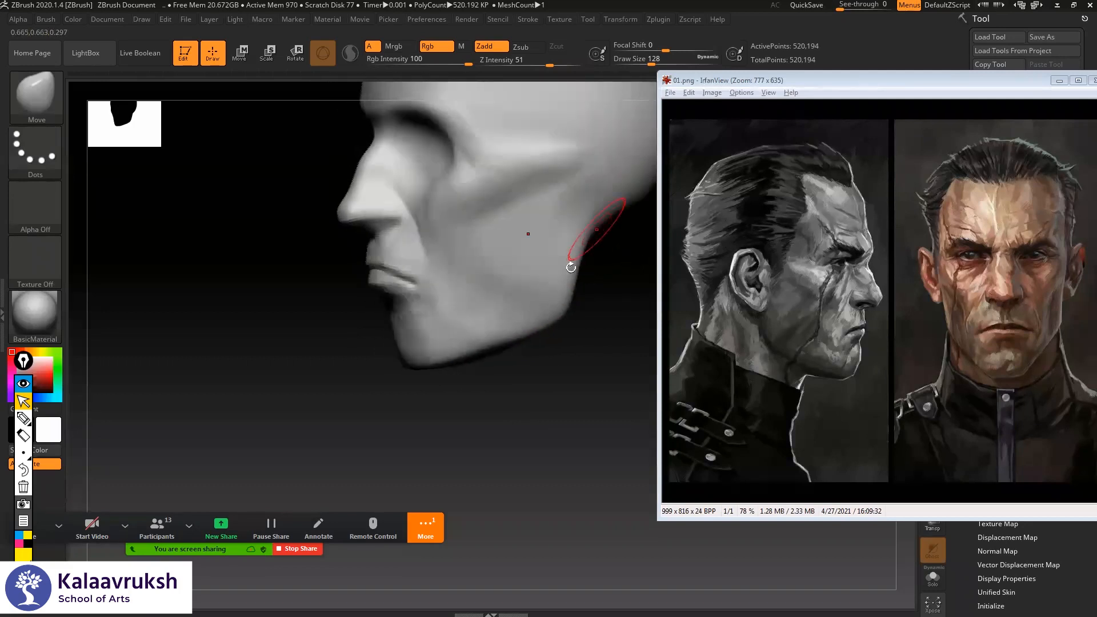
right_click_drag(478, 282, 593, 274)
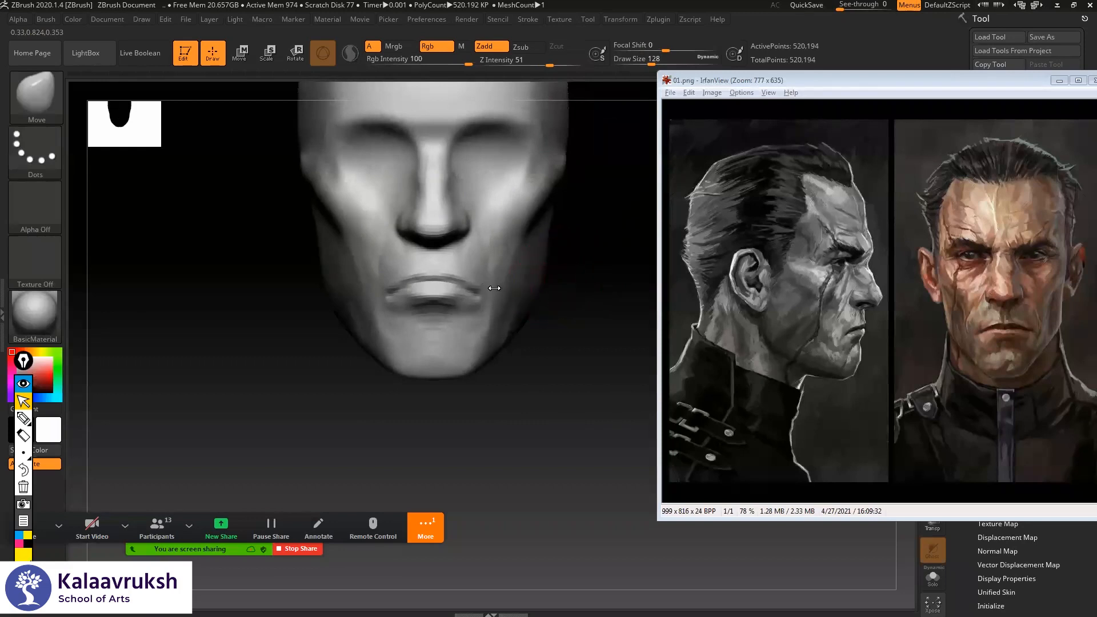
- Build up the area beside the mouth corner with ClayBuildup and smooth it into the cheek at draw size 128
right_click_drag(495, 288, 510, 300, "alt")
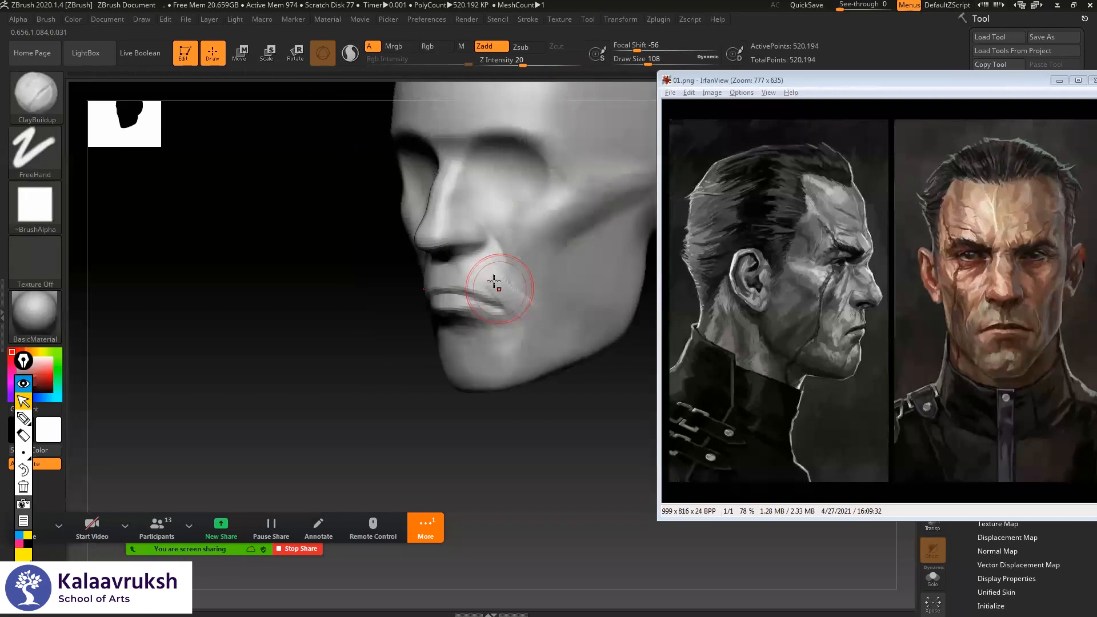
mouse_move(494, 281)
left_mouse_down()
mouse_move(497, 265)
mouse_move(499, 292)
mouse_move(445, 321)
mouse_move(502, 280)
left_mouse_up()
key("shift")
mouse_move(588, 283)
left_mouse_down()
mouse_move(547, 298)
mouse_move(502, 279)
mouse_move(524, 328)
left_mouse_up()
key("space")
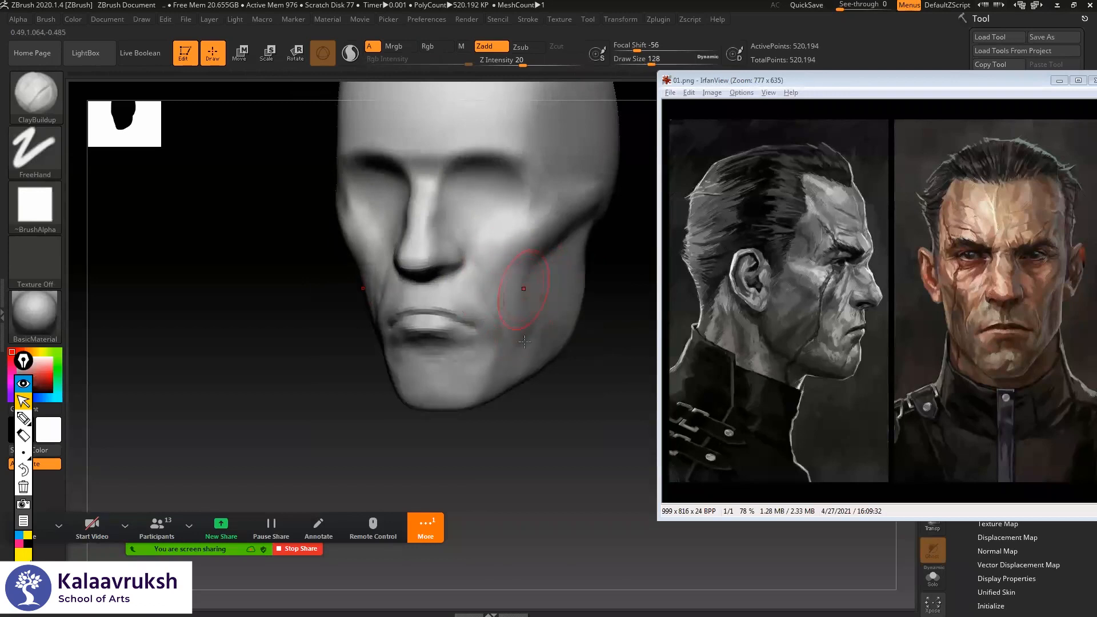
key("shift")
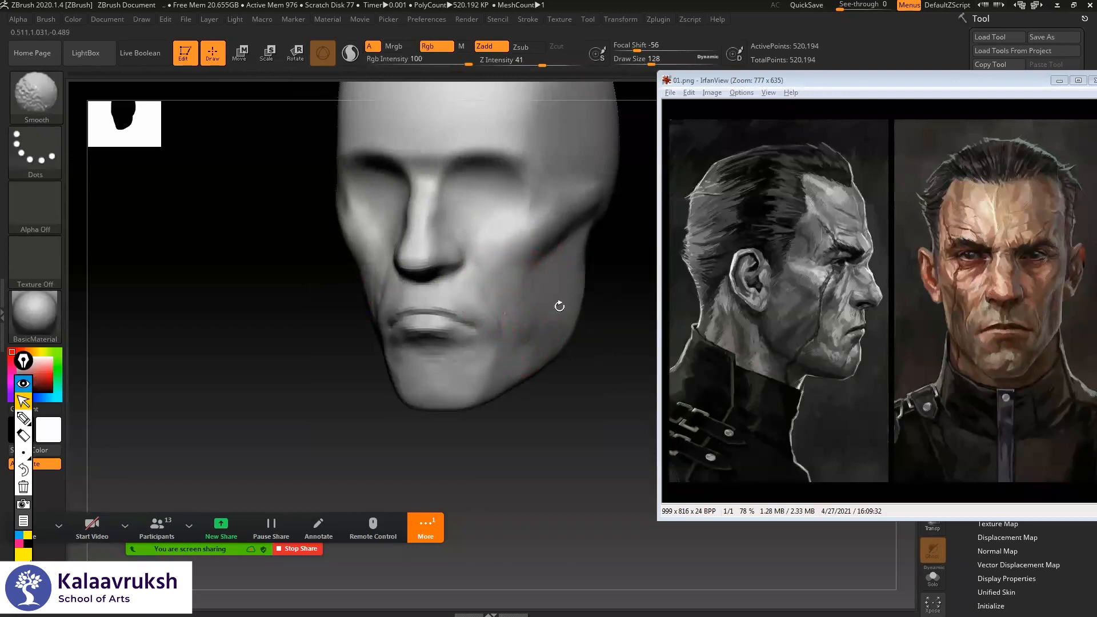
- Build up the nasolabial fold from the nostril wing down toward the jaw with ClayBuildup strokes and smooth it
left_click_drag(598, 247, 606, 246, "shift")
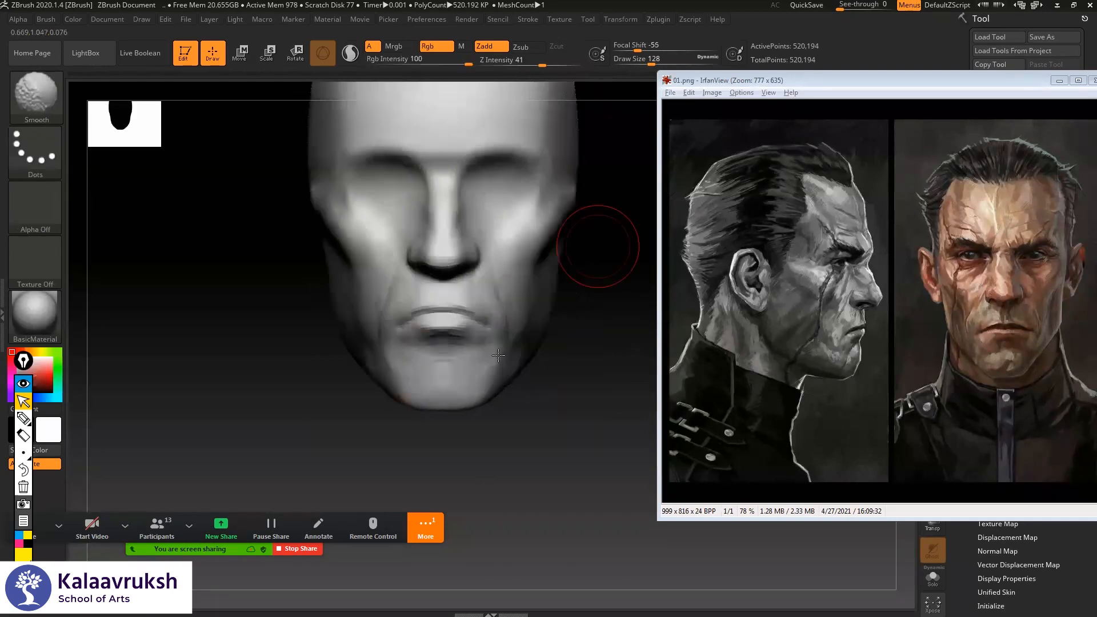
left_click_drag(582, 303, 570, 296, "alt")
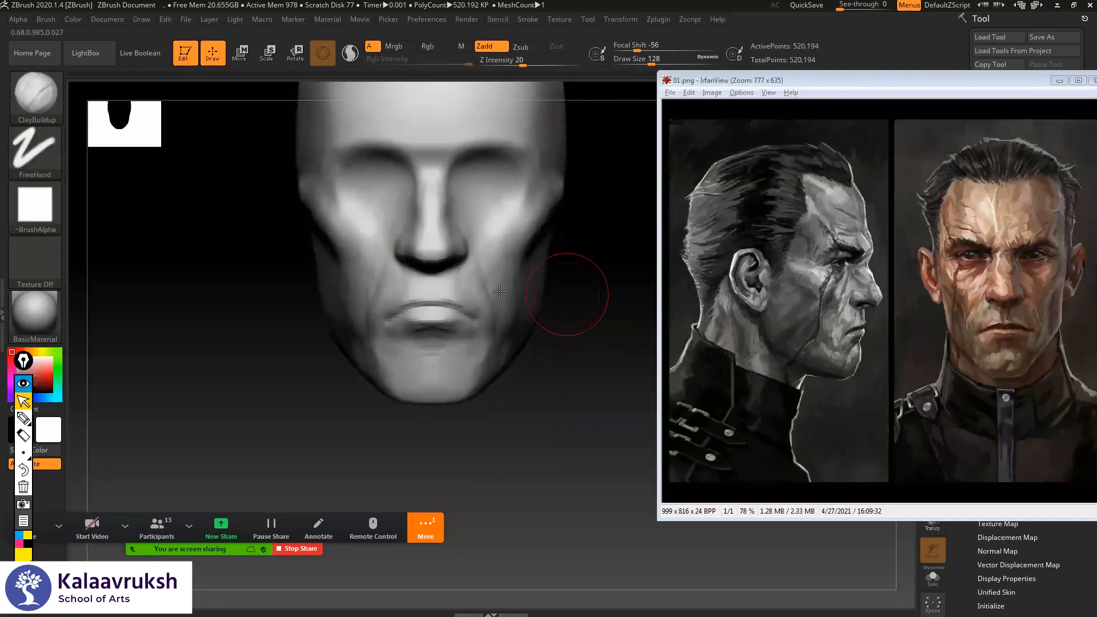
mouse_move(491, 299)
left_mouse_down()
mouse_move(473, 285)
mouse_move(510, 342)
left_mouse_up()
left_click_drag(471, 256, 517, 339)
left_click_drag(485, 288, 512, 365)
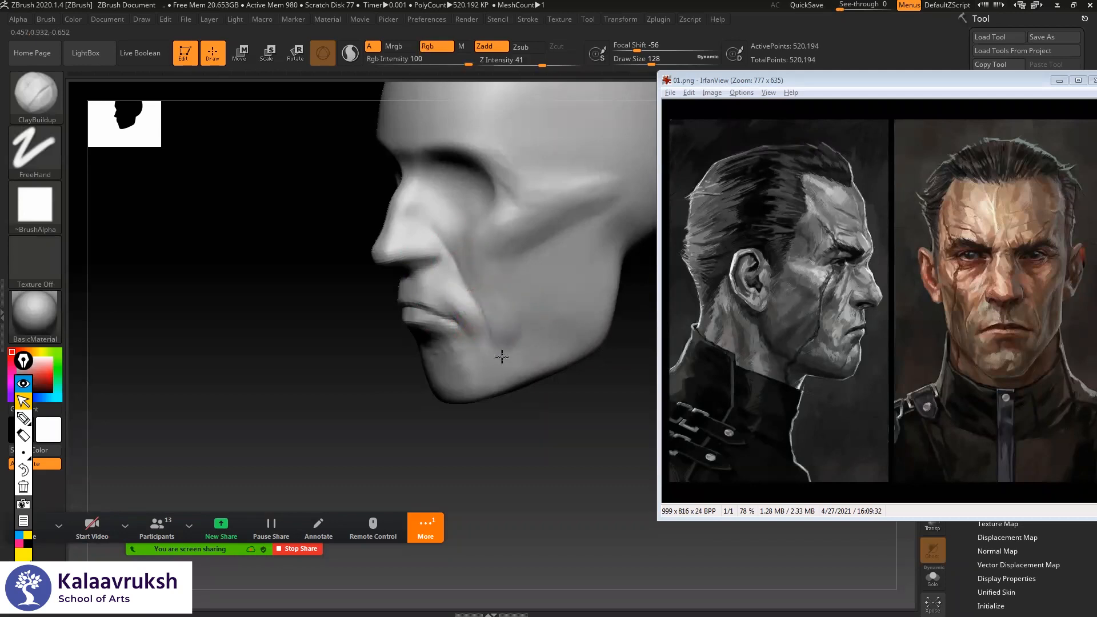
mouse_move(588, 381)
left_mouse_down()
mouse_move(478, 363)
mouse_move(469, 382)
left_mouse_up()
key("shift")
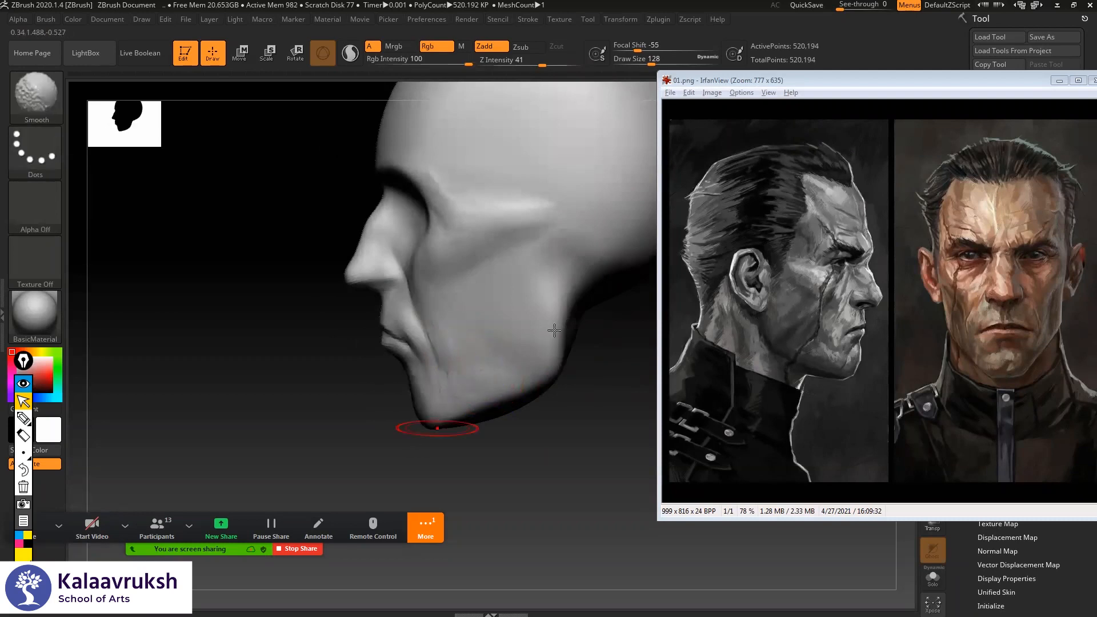
- Build up the rear edge of the jaw below the cheekbone with ClayBuildup, raise the draw size to 154 and smooth the strokes
left_click_drag(555, 275, 546, 346)
left_click_drag(559, 299, 564, 350)
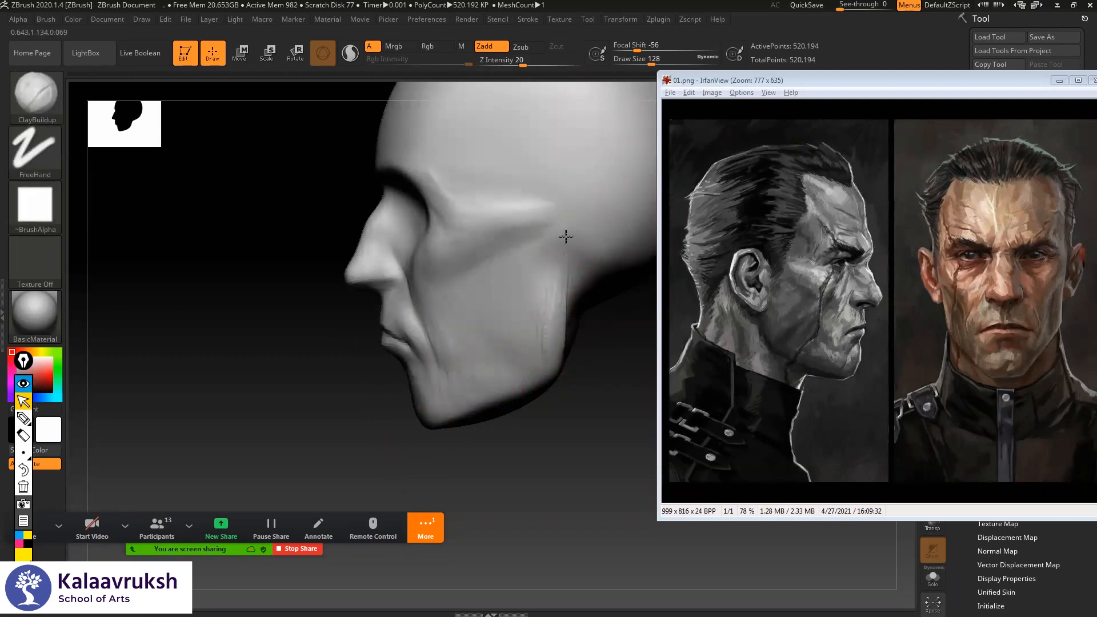
left_click_drag(555, 282, 557, 337)
left_click_drag(556, 235, 547, 361)
left_click_drag(623, 318, 654, 322)
key("space")
left_click_drag(541, 298, 537, 249)
key("shift")
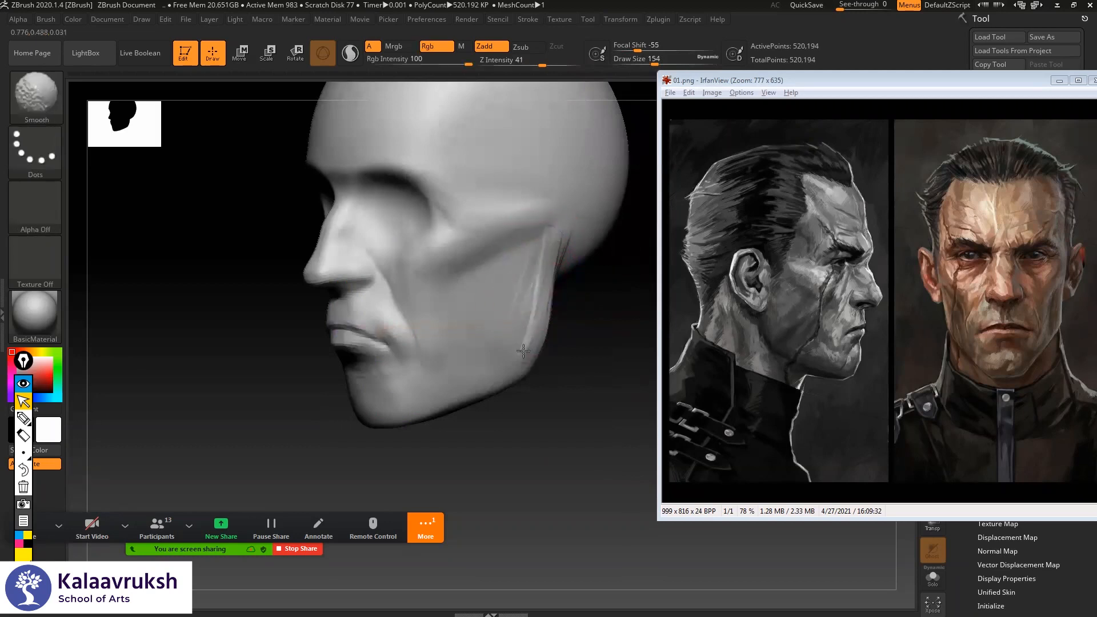
left_click_drag(524, 351, 538, 275, "shift")
- Add ClayBuildup strokes along the lower jawline and rear cheek, and smooth them into the jaw angle
mouse_move(636, 403)
left_mouse_down()
mouse_move(604, 408)
mouse_move(643, 404)
left_mouse_up()
mouse_move(453, 408)
left_mouse_down()
mouse_move(546, 347)
mouse_move(552, 294)
left_mouse_up()
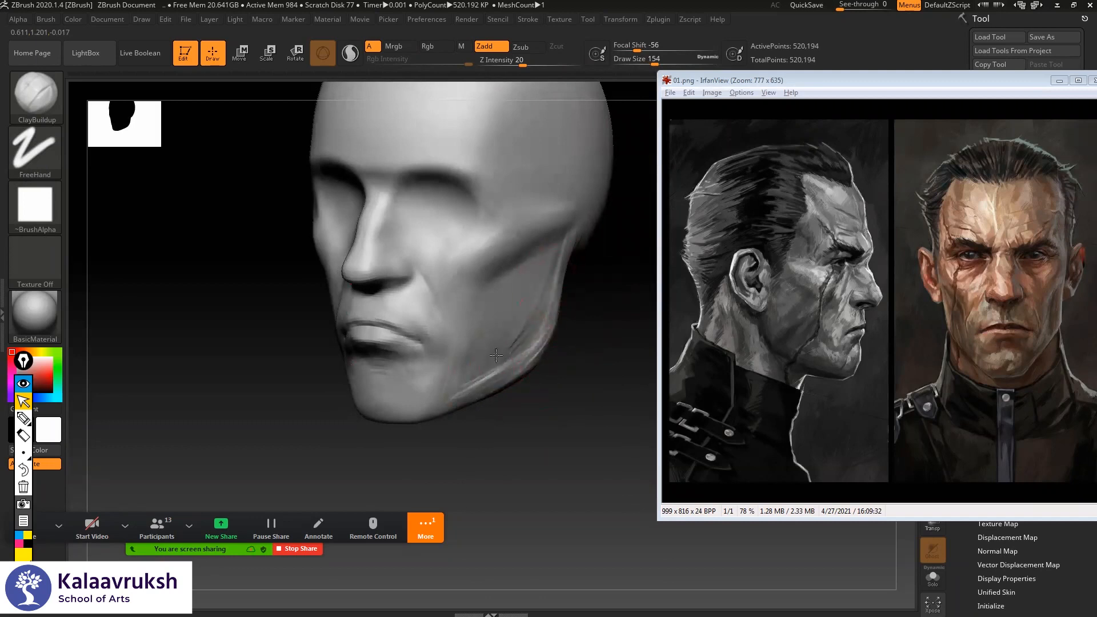
mouse_move(563, 352)
left_mouse_down()
mouse_move(563, 306)
mouse_move(485, 382)
left_mouse_up()
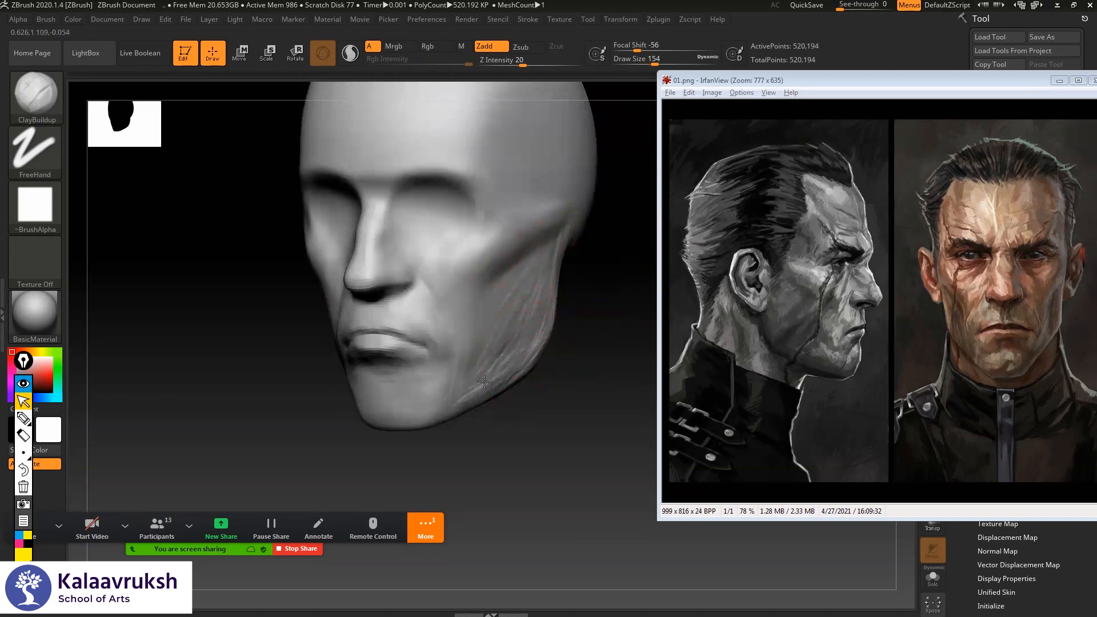
key("shift")
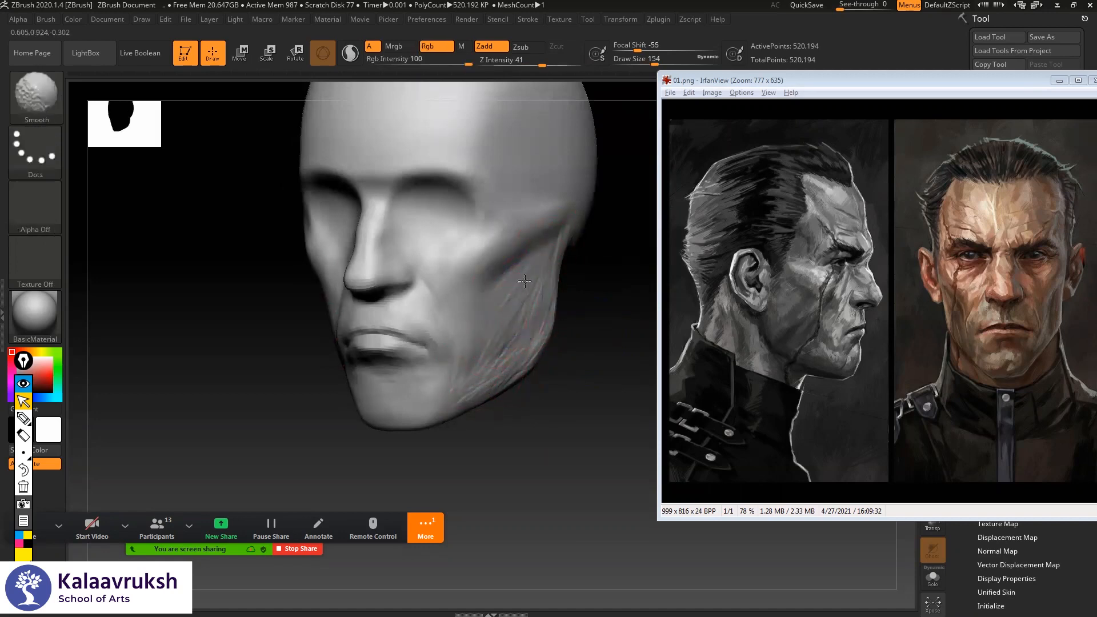
left_click_drag(541, 343, 549, 344, "shift")
left_click_drag(608, 362, 503, 354)
left_click_drag(585, 342, 589, 305, "shift")
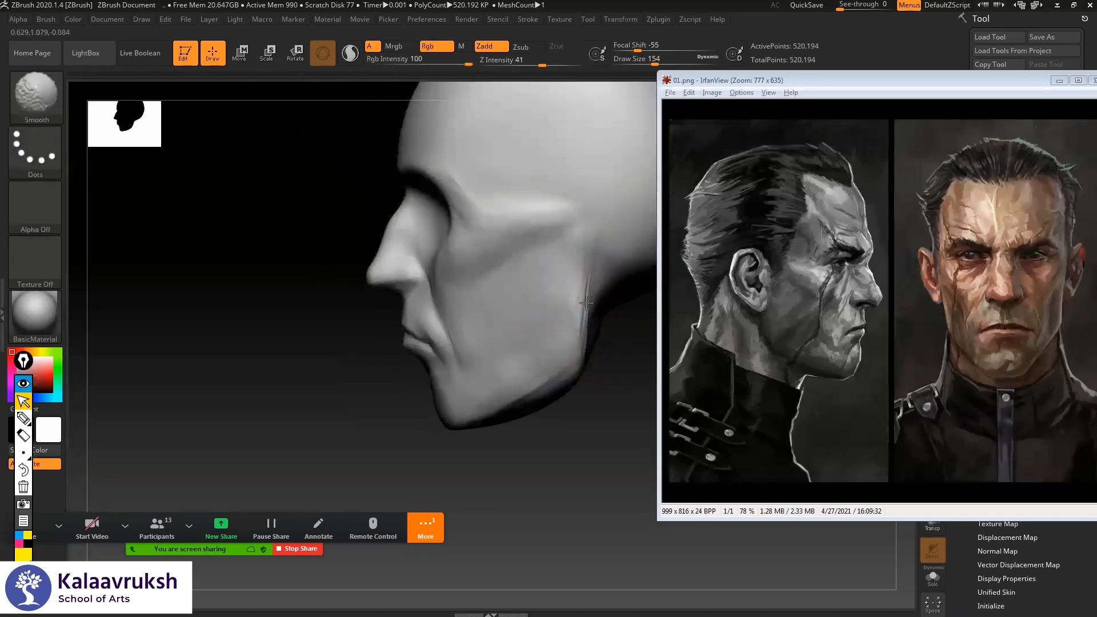
mouse_move(570, 371)
left_mouse_down("shift")
mouse_move(535, 396)
mouse_move(528, 422)
left_mouse_up("shift")
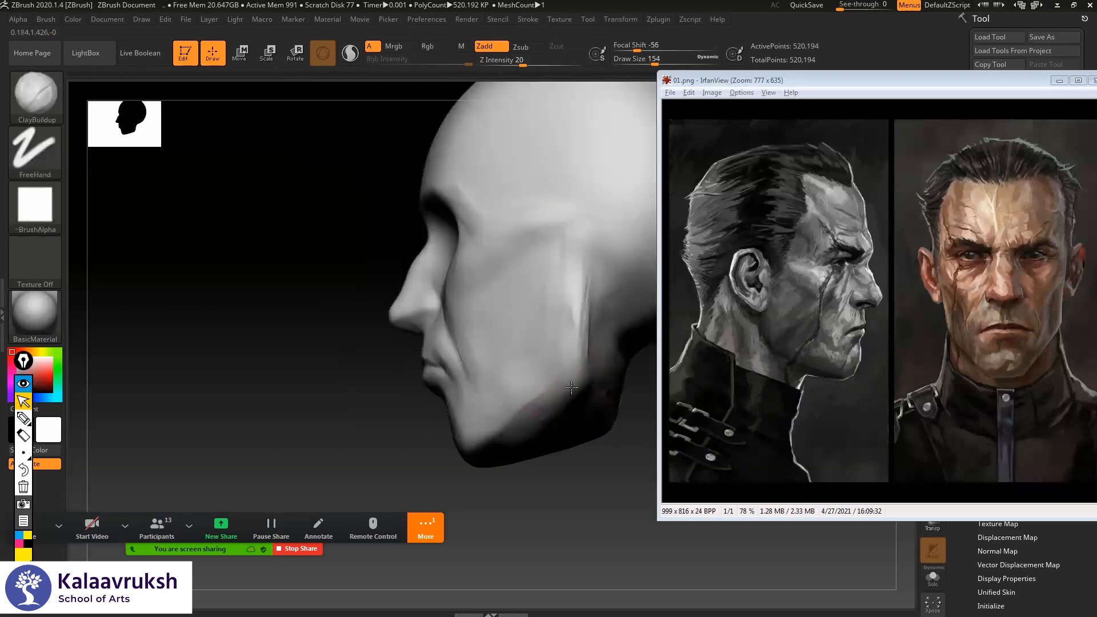
- Build up the lower jawline and the underside of the jaw with ClayBuildup strokes and smooth the area
left_click_drag(385, 456, 367, 245)
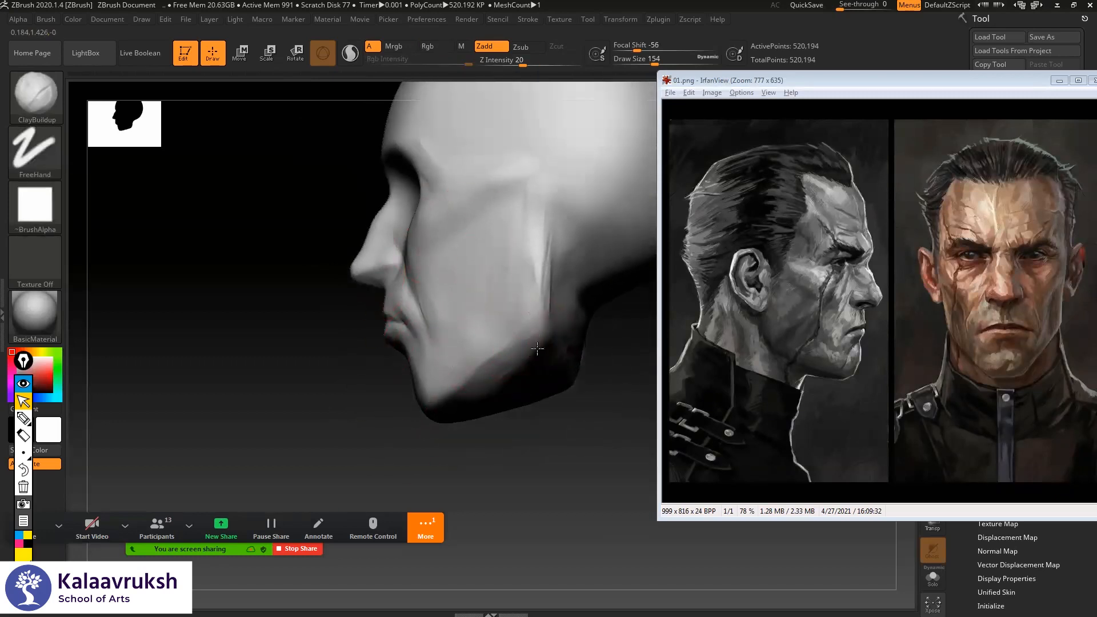
left_click_drag(398, 448, 526, 360)
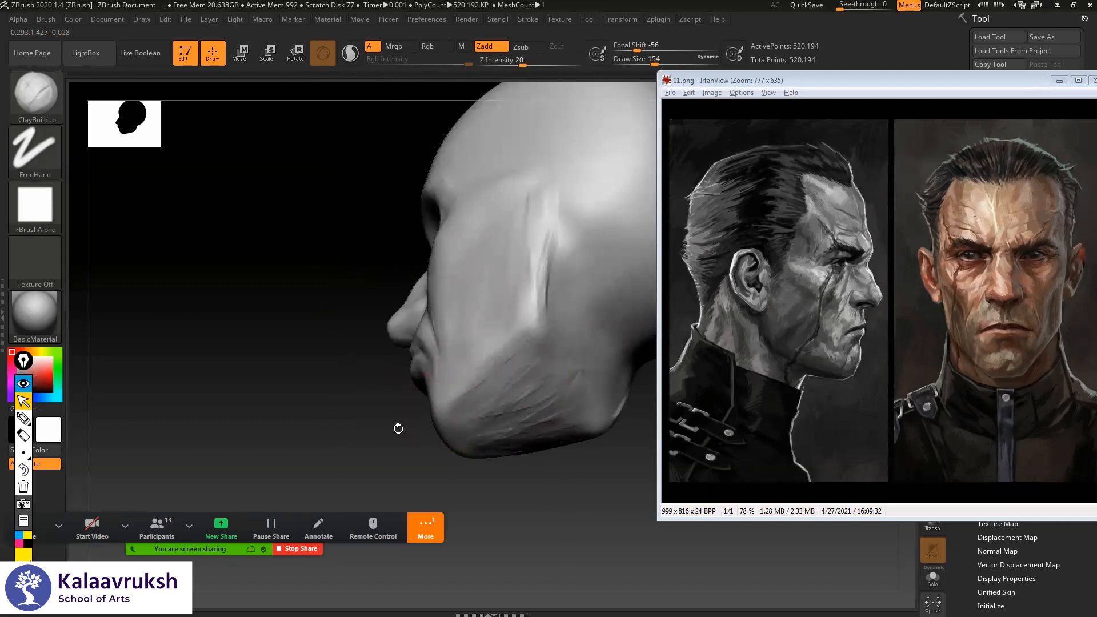
left_click_drag(396, 429, 477, 379, "shift")
left_click_drag(605, 324, 686, 316)
mouse_move(553, 292)
left_mouse_down("alt")
mouse_move(575, 289)
mouse_move(574, 356)
mouse_move(586, 328)
mouse_move(598, 340)
mouse_move(598, 328)
mouse_move(584, 331)
mouse_move(580, 381)
left_mouse_up("alt")
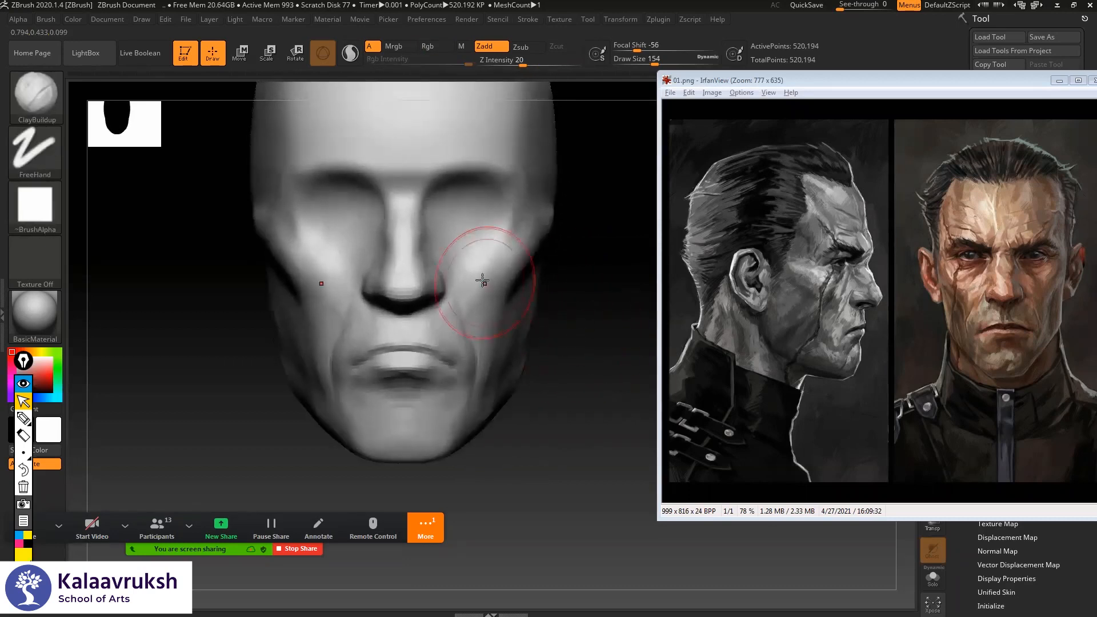
- Carve a groove down the side of the cheek below the cheekbone with DamStandard and soften its edges by smoothing
left_click_drag(584, 317, 537, 311)
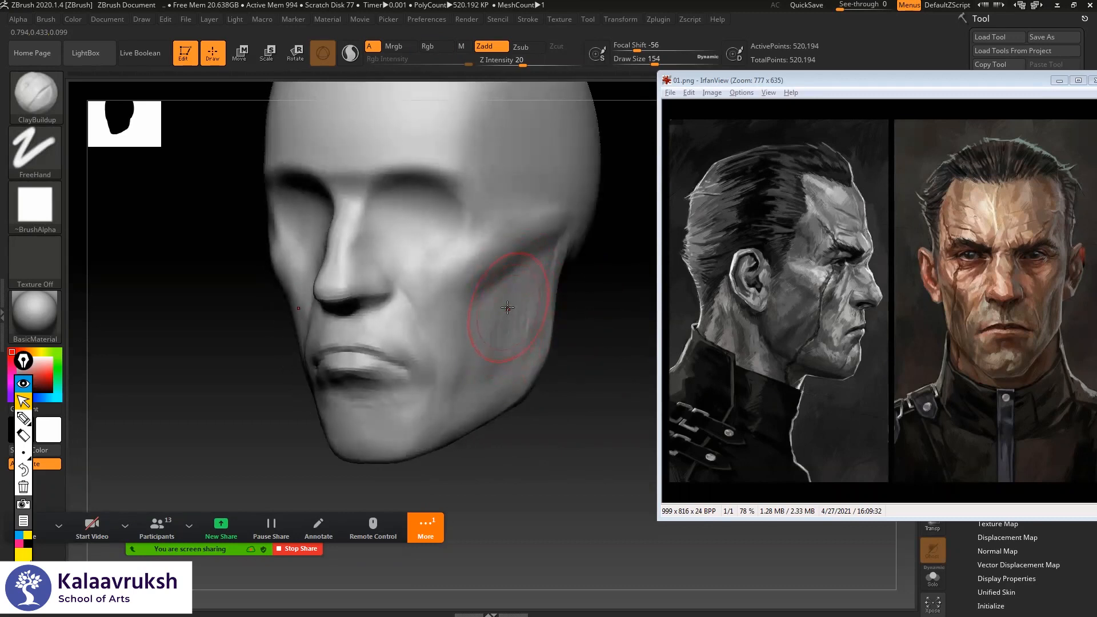
key("b")
key("d")
key("s")
key("shift")
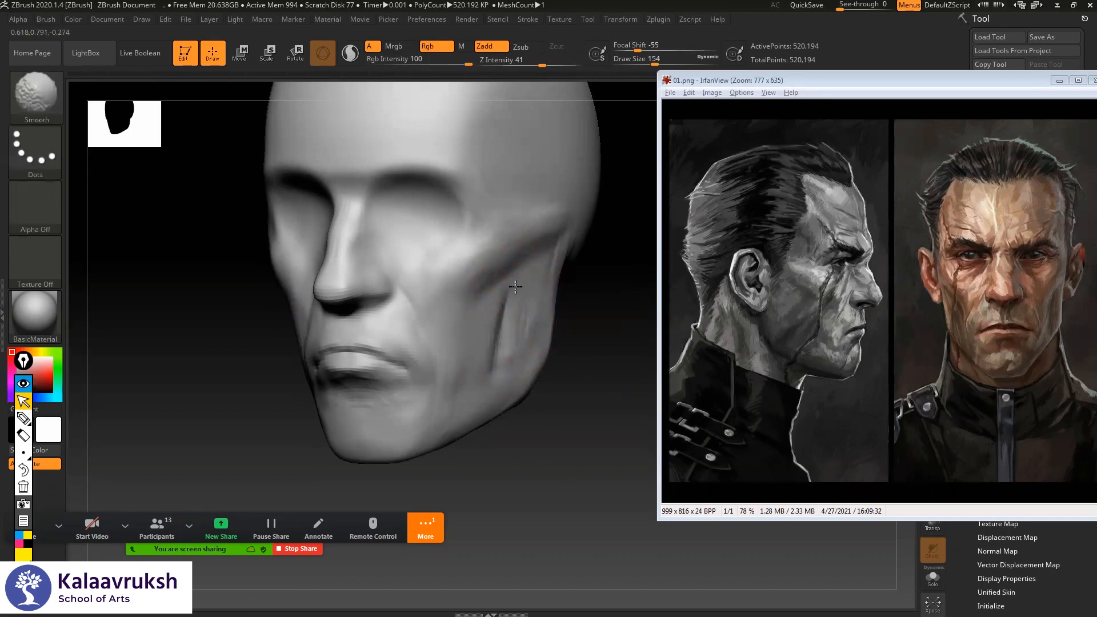
mouse_move(519, 304)
right_mouse_down()
mouse_move(566, 317)
mouse_move(527, 322)
right_mouse_up()
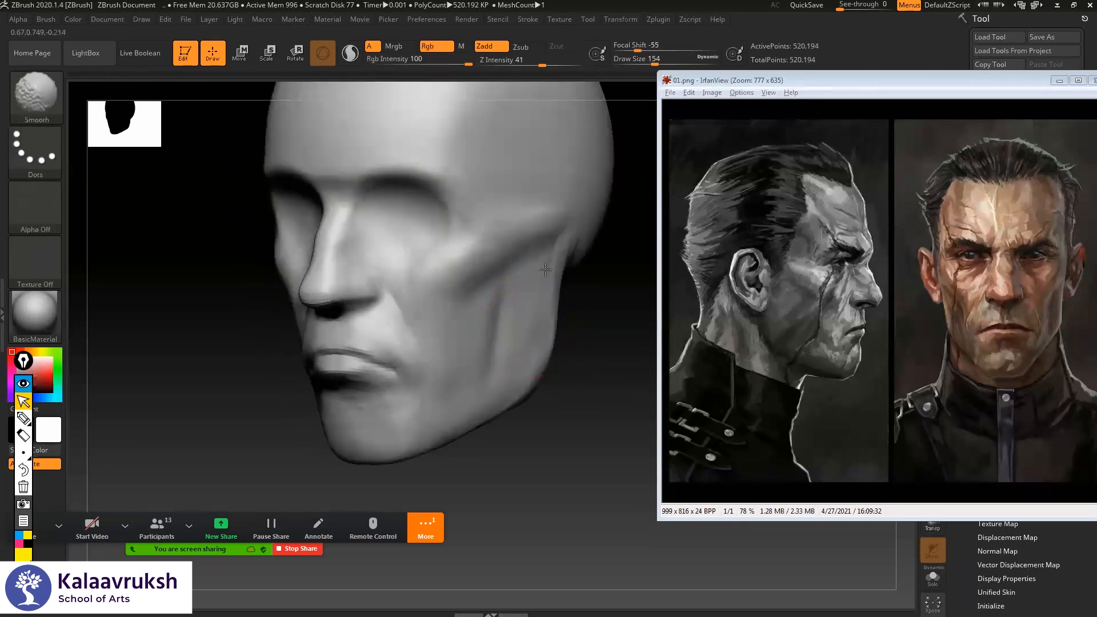
mouse_move(548, 276)
right_mouse_down()
mouse_move(612, 270)
mouse_move(589, 314)
mouse_move(570, 274)
mouse_move(503, 242)
mouse_move(566, 264)
mouse_move(589, 288)
mouse_move(584, 267)
mouse_move(591, 301)
right_mouse_up()
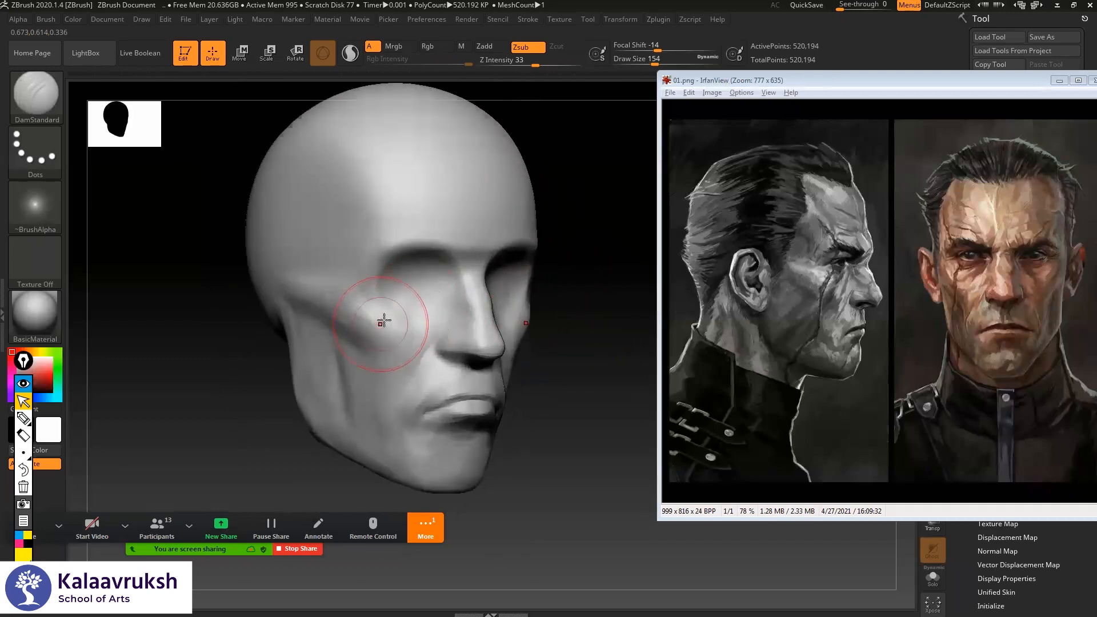
- Build up the front of the cheekbone below the eye socket with ClayBuildup and smooth the strokes
key("b")
key("c")
key("b")
left_click_drag(399, 341, 355, 312)
left_click_drag(404, 338, 362, 334)
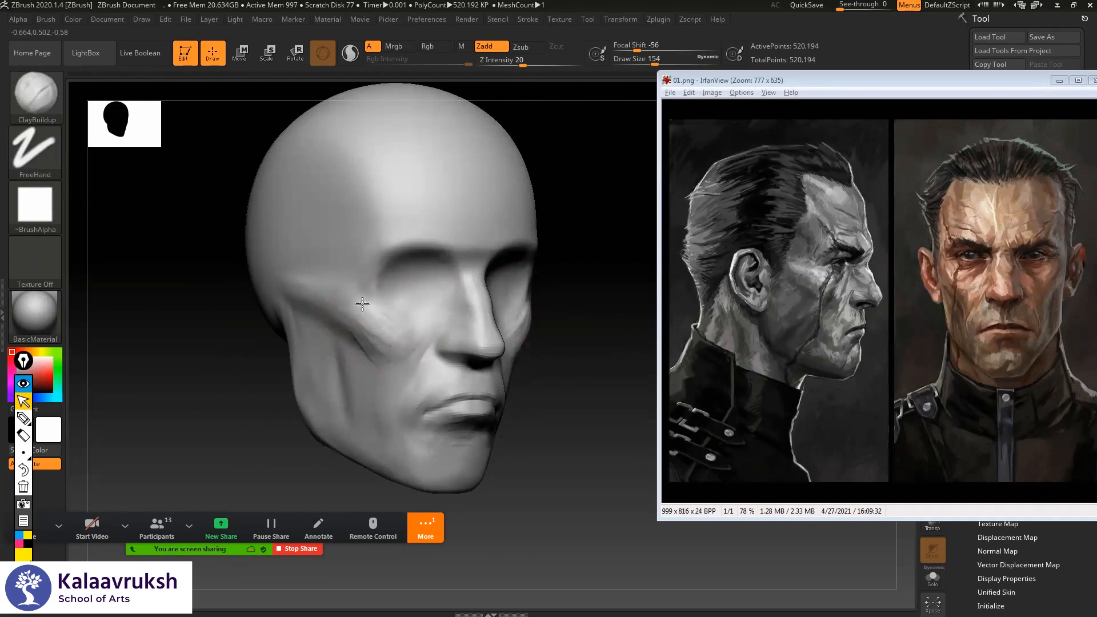
left_click_drag(560, 292, 522, 354, "shift")
- Add ClayBuildup strokes along the brow ridge above both eye sockets
left_click_drag(609, 244, 515, 260)
mouse_move(316, 314)
left_mouse_down("shift")
mouse_move(577, 222)
mouse_move(588, 248)
mouse_move(588, 235)
mouse_move(598, 245)
mouse_move(600, 303)
left_mouse_up("shift")
left_click_drag(407, 247, 483, 231)
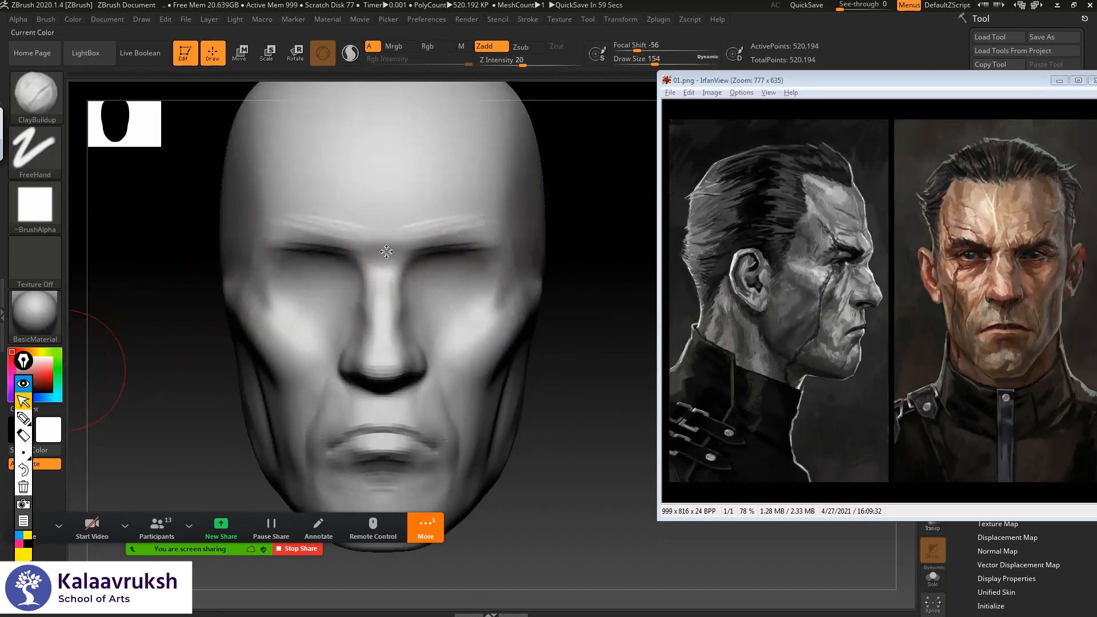
- Annotate the eye socket shapes and nose planes in yellow on both views of the reference portrait
mouse_move(652, 243)
left_mouse_down()
mouse_move(326, 286)
mouse_move(35, 366)
mouse_move(22, 401)
left_mouse_up()
left_click(22, 421)
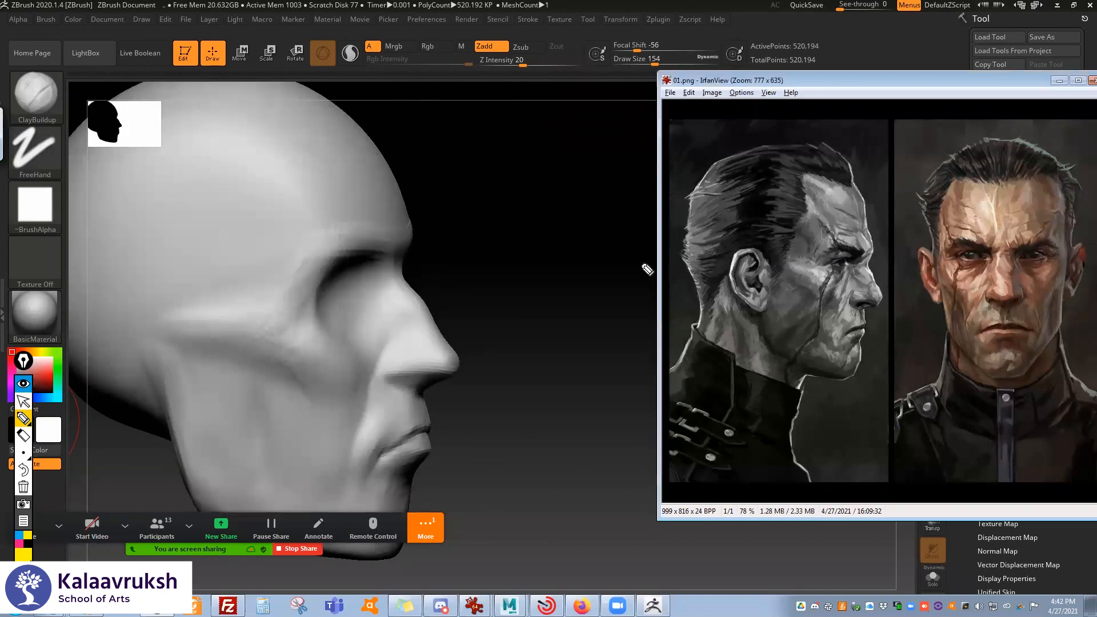
left_click_drag(642, 264, 712, 259)
left_click_drag(1019, 256, 1018, 256)
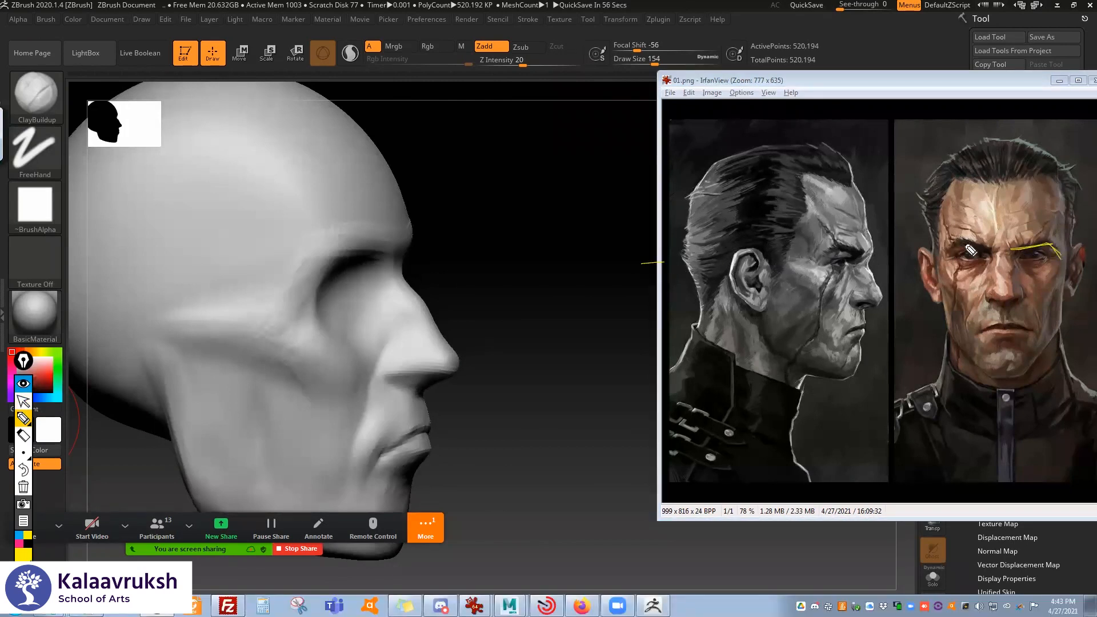
mouse_move(990, 249)
left_mouse_down()
mouse_move(954, 241)
mouse_move(943, 259)
left_mouse_up()
mouse_move(840, 245)
left_mouse_down()
mouse_move(863, 250)
mouse_move(858, 268)
mouse_move(877, 300)
mouse_move(847, 301)
left_mouse_up()
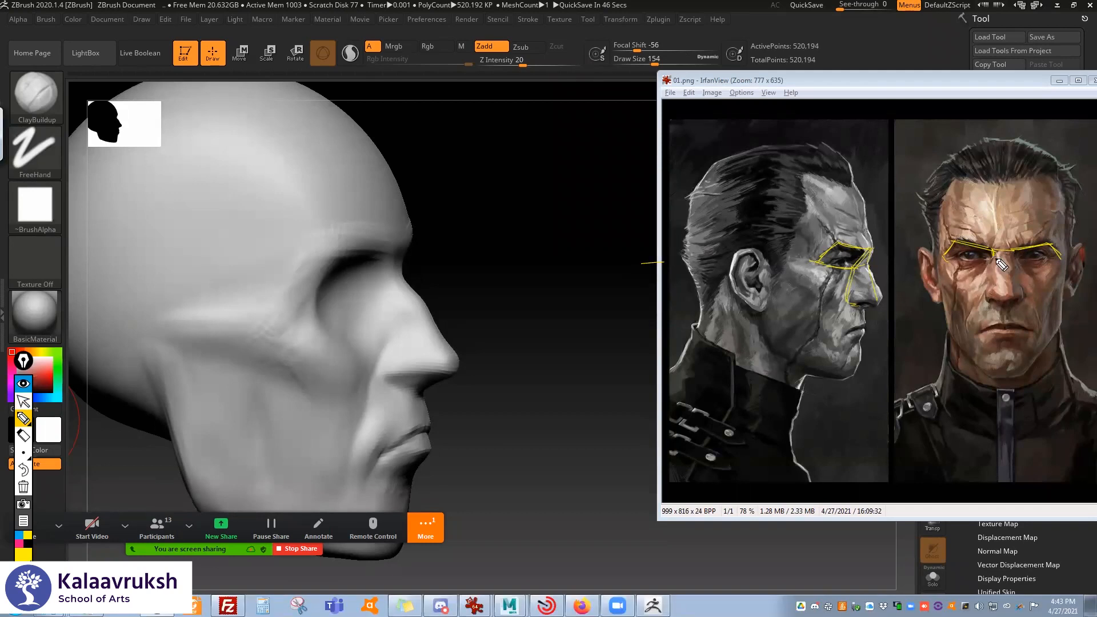
mouse_move(995, 257)
left_mouse_down()
mouse_move(993, 295)
mouse_move(1008, 299)
left_mouse_up()
mouse_move(994, 258)
left_mouse_down()
mouse_move(986, 298)
mouse_move(1007, 308)
mouse_move(1023, 297)
left_mouse_up()
mouse_move(1051, 261)
left_mouse_down()
mouse_move(1016, 259)
mouse_move(1037, 274)
left_mouse_up()
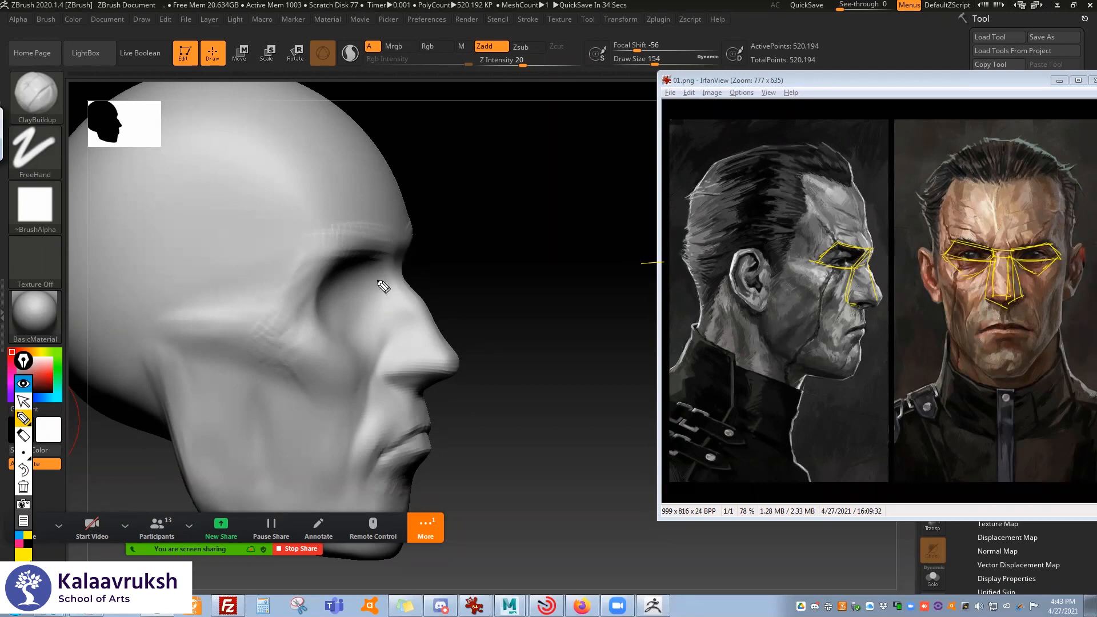
left_click(23, 401)
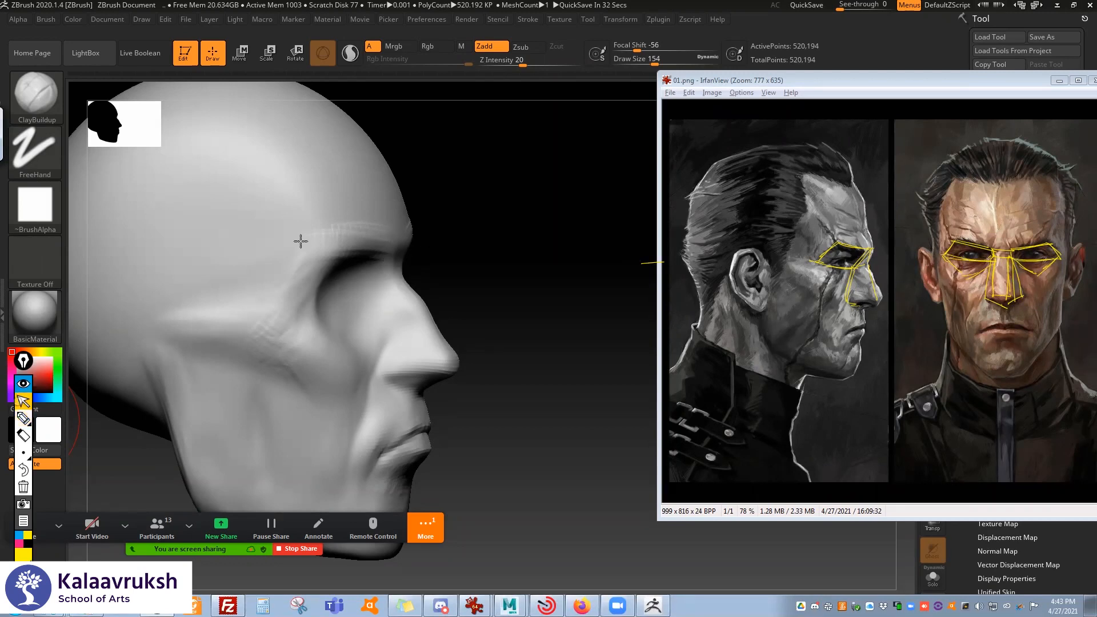
- Reduce the draw size to 97 and build up the brow ridge from the nose bridge outward with ClayBuildup
left_click_drag(487, 211, 571, 225)
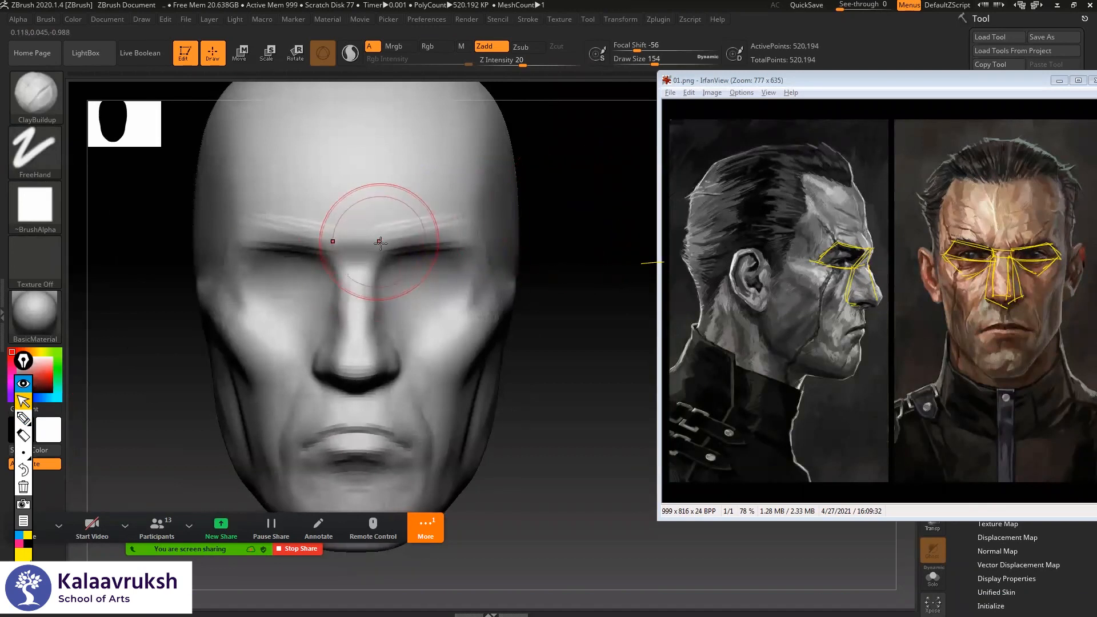
key("space")
mouse_move(392, 247)
left_mouse_down()
mouse_move(380, 248)
mouse_move(455, 218)
left_mouse_up()
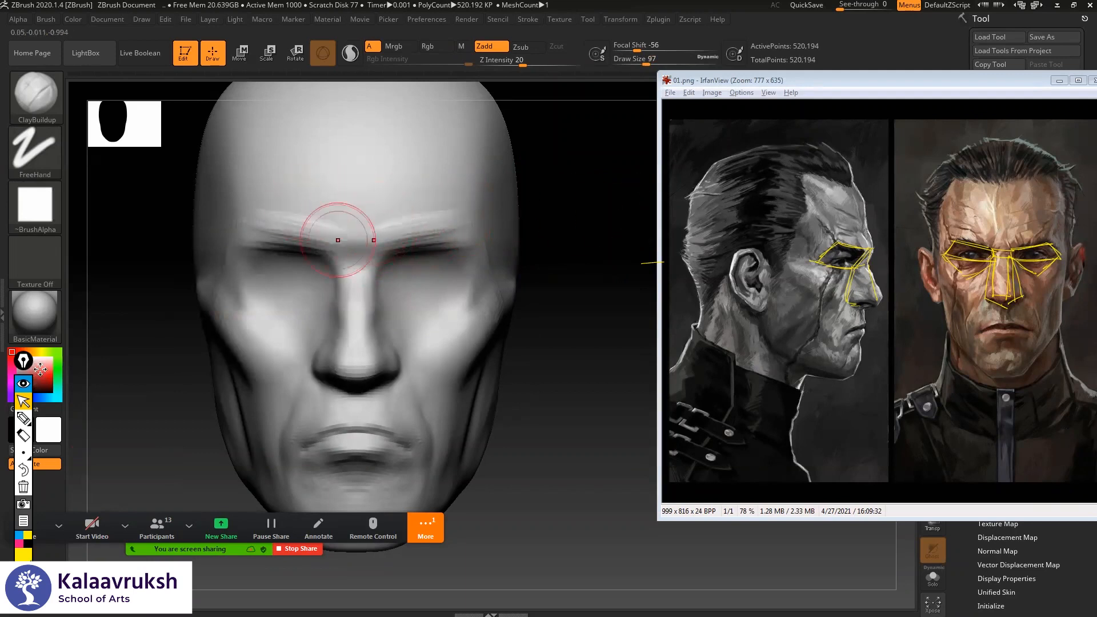
- Annotate the brow ridge and forehead profile on the reference portrait, and hatch the eye socket recess
left_click(23, 418)
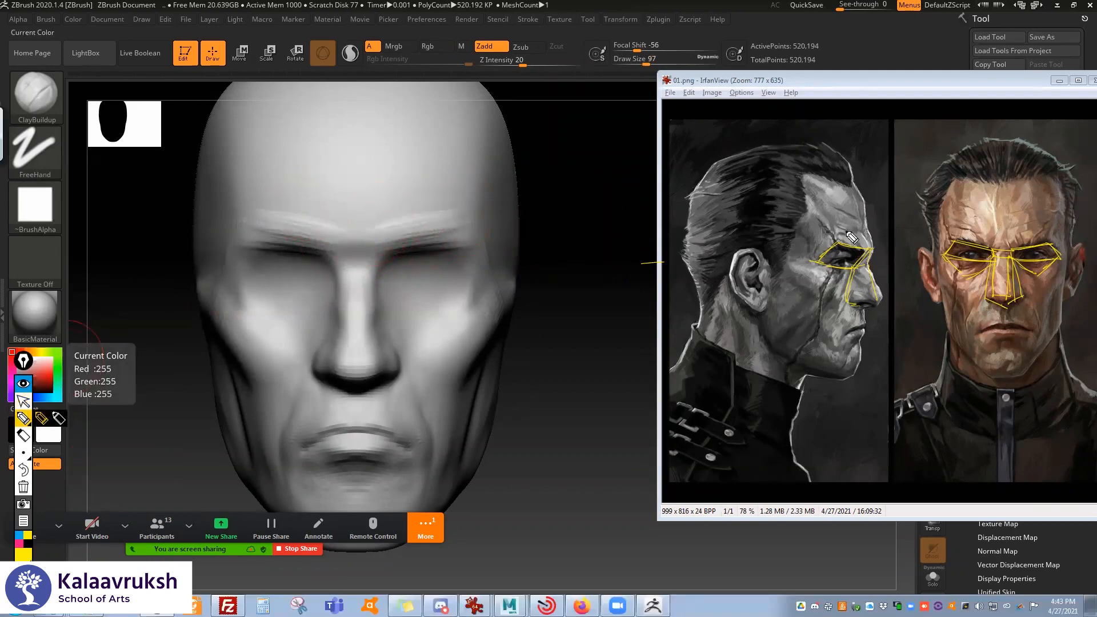
left_click_drag(807, 255, 843, 239)
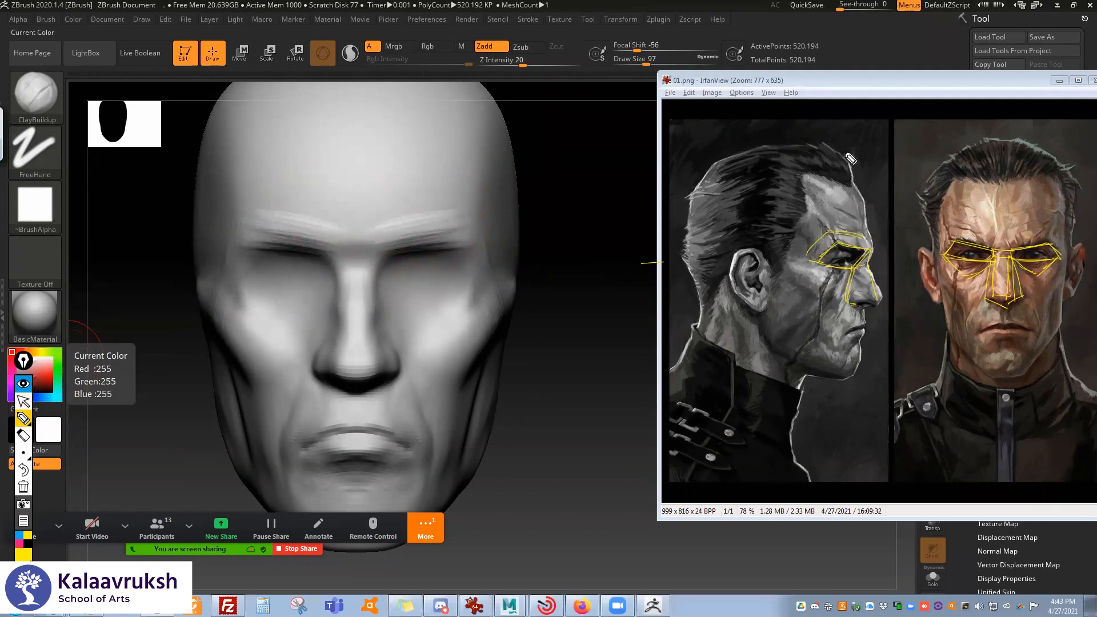
left_click_drag(860, 204, 873, 244)
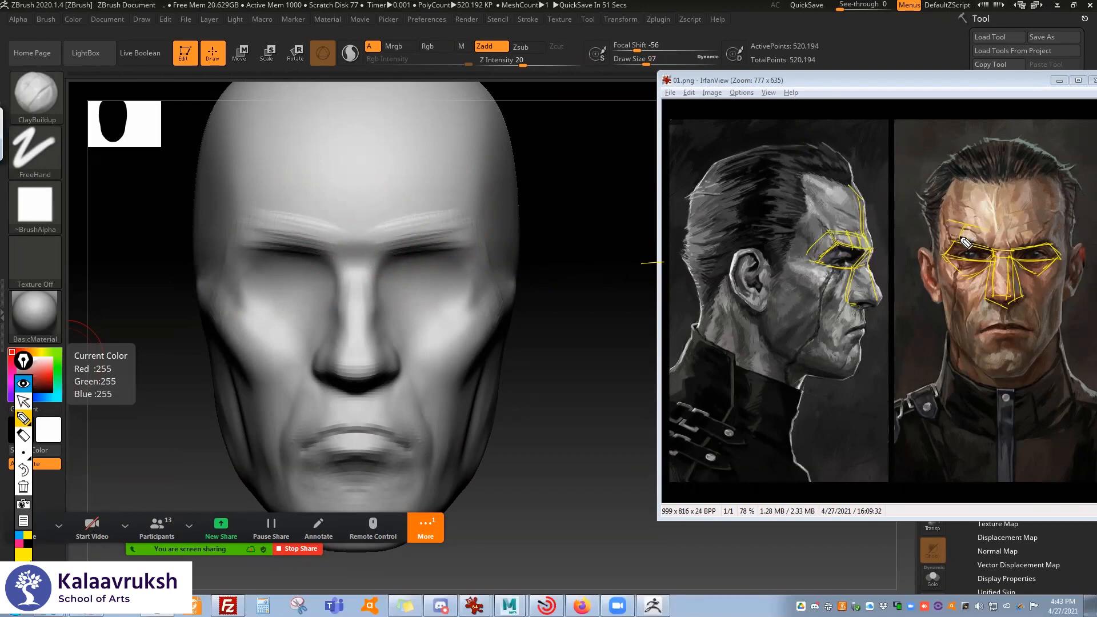
mouse_move(843, 247)
left_mouse_down()
mouse_move(833, 261)
mouse_move(845, 265)
left_mouse_up()
left_click_drag(864, 249, 852, 265)
left_click(23, 402)
left_click(32, 320)
- Build up the brow and the outer rim of the eye socket with ClayBuildup and smooth it at draw size 124
left_click_drag(569, 240, 565, 230)
left_click_drag(477, 265, 463, 248)
left_click_drag(580, 233, 454, 242, "shift")
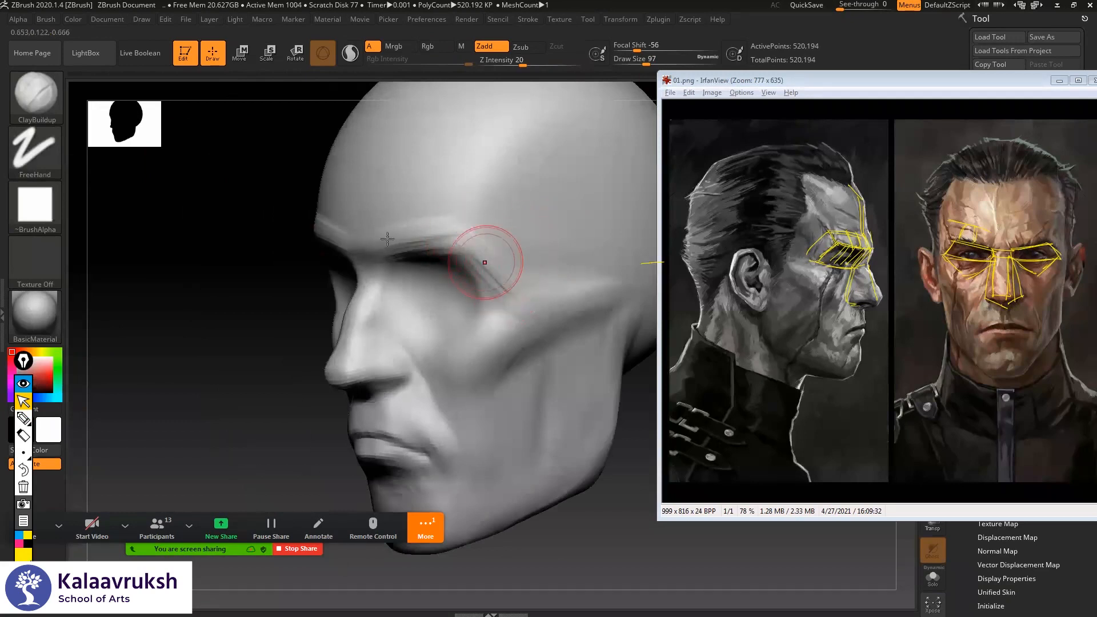
mouse_move(377, 258)
left_mouse_down()
mouse_move(477, 242)
mouse_move(481, 260)
left_mouse_up()
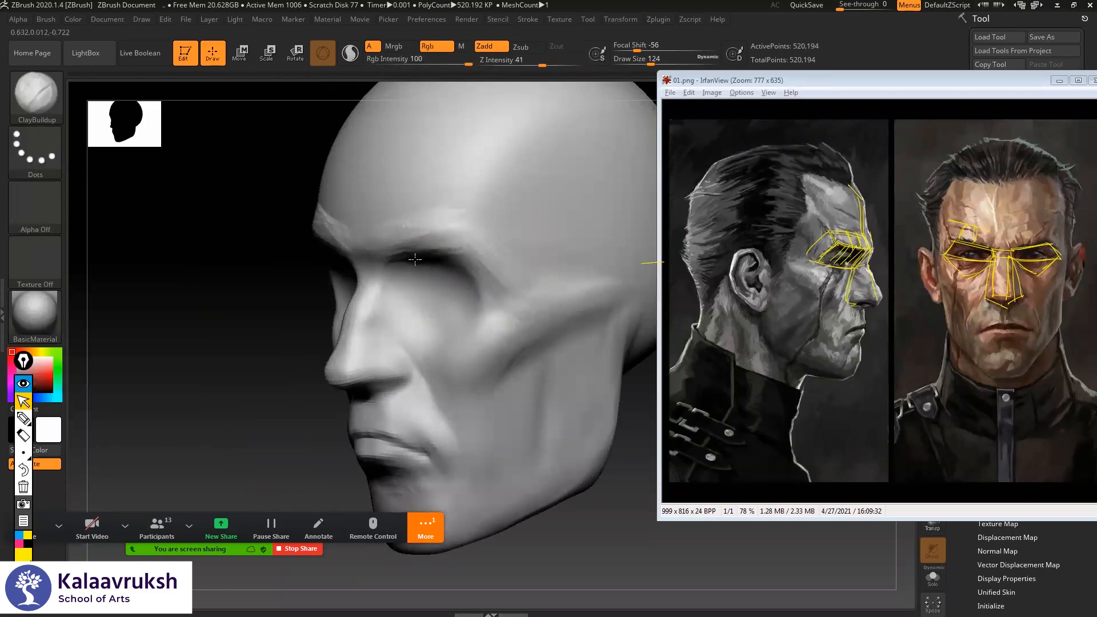
- Deepen the eye socket under the brow with DamStandard strokes and smooth its outer corner toward the temple
key("b")
key("d")
key("s")
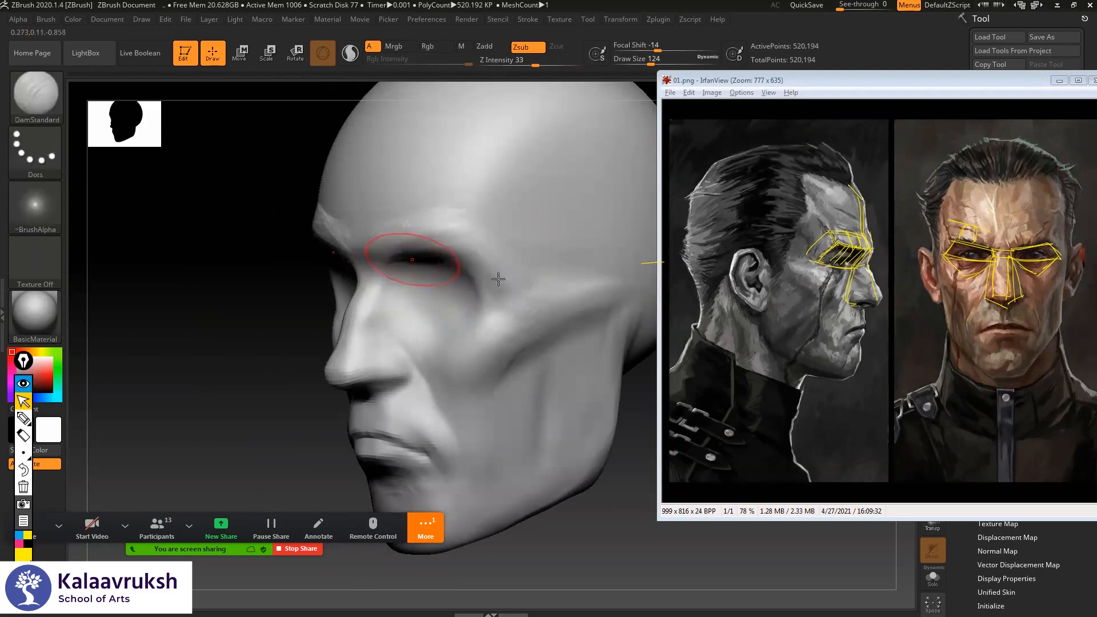
mouse_move(396, 256)
left_mouse_down()
mouse_move(447, 247)
mouse_move(506, 286)
mouse_move(465, 251)
mouse_move(499, 287)
left_mouse_up()
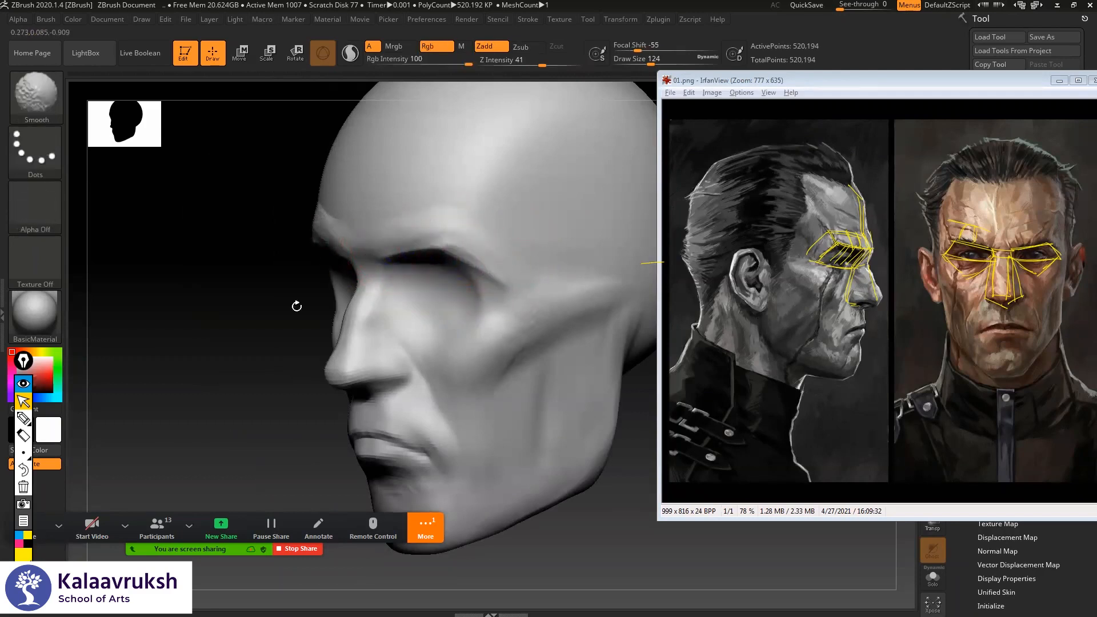
left_click_drag(409, 252, 465, 257, "shift")
mouse_move(255, 314)
left_mouse_down()
mouse_move(251, 280)
mouse_move(320, 252)
left_mouse_up()
left_click_drag(321, 251, 502, 233)
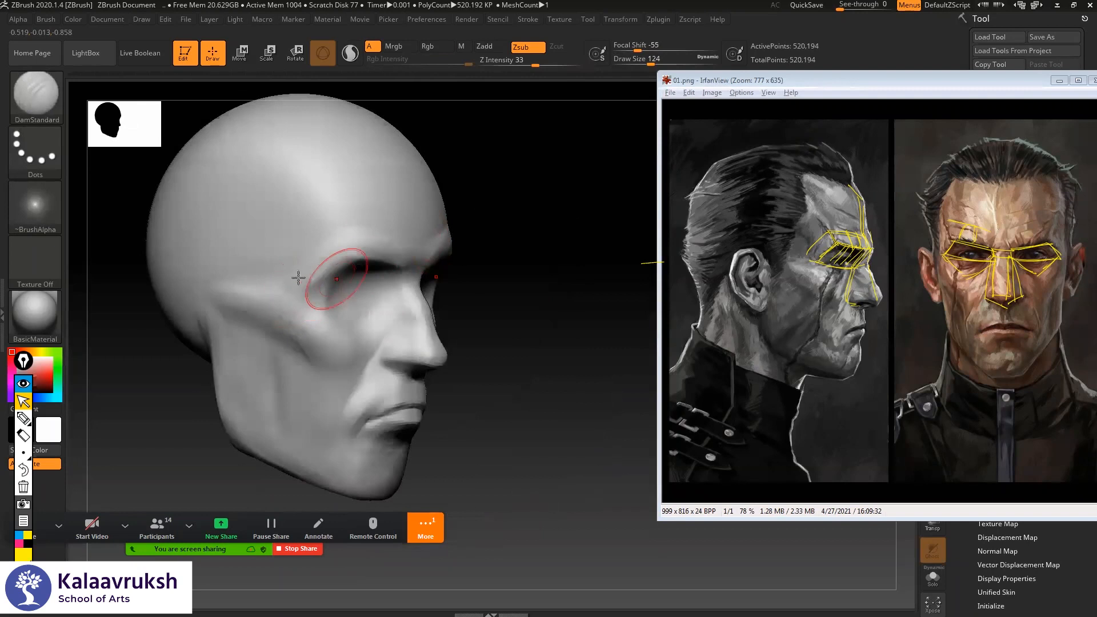
left_click_drag(290, 281, 303, 283, "shift")
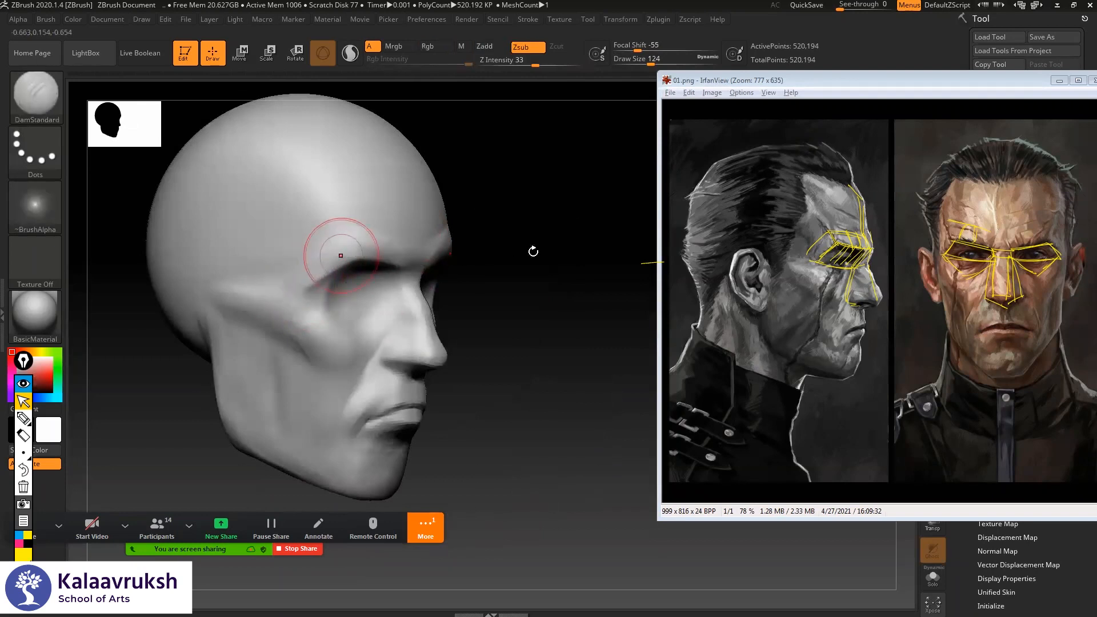
- Clear the yellow annotations from the reference portrait
key("b")
key("c")
key("b")
left_click_drag(578, 237, 529, 239)
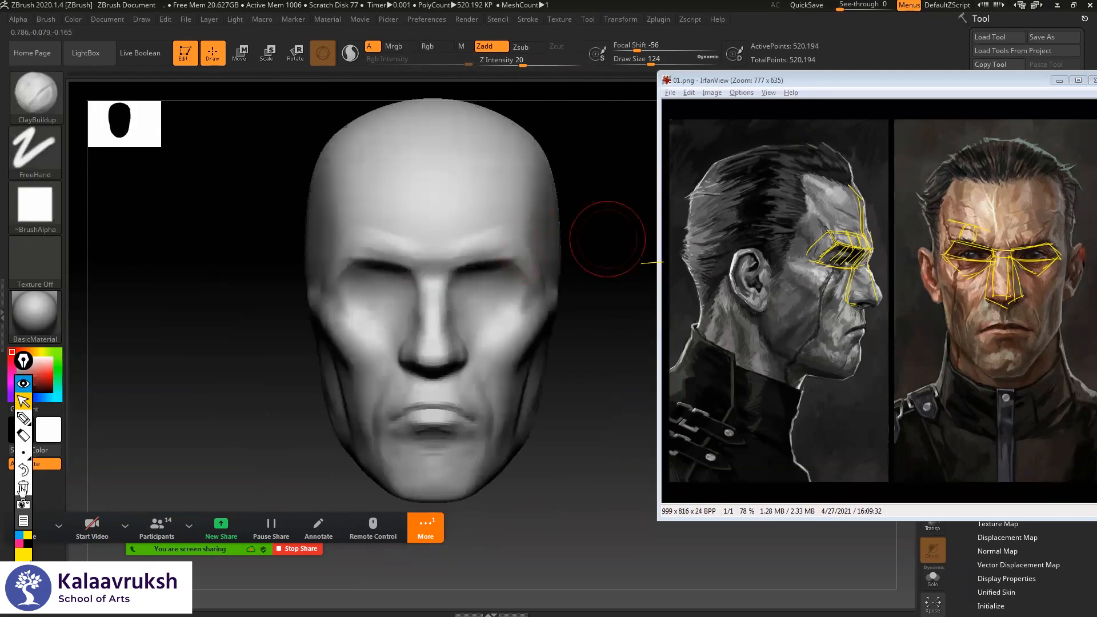
mouse_move(24, 418)
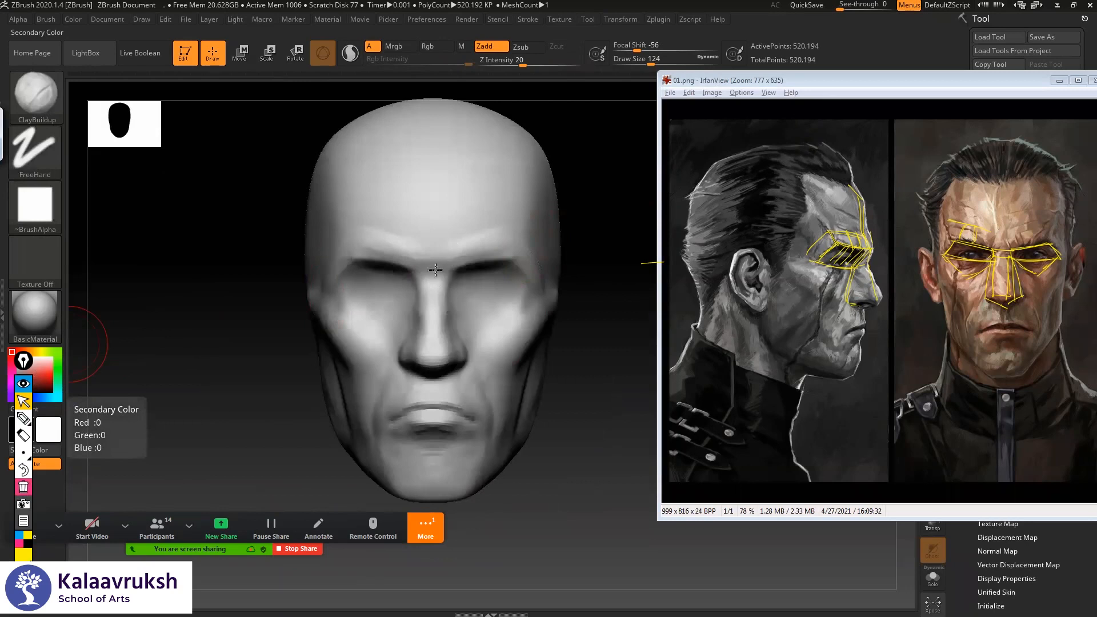
mouse_move(449, 277)
right_mouse_down()
mouse_move(427, 281)
mouse_move(604, 259)
mouse_move(447, 276)
right_mouse_up()
right_click_drag(587, 249, 497, 301, "ctrl")
- Carve frown creases between the eyebrows above the nose bridge with DamStandard
key("b")
key("d")
key("s")
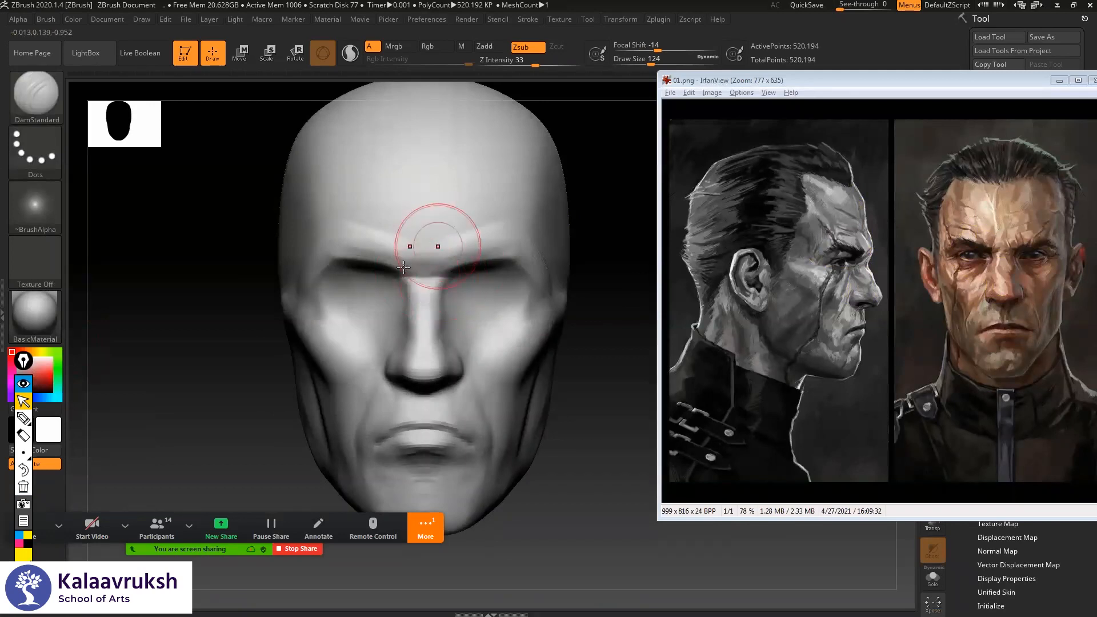
mouse_move(406, 265)
left_mouse_down()
mouse_move(406, 242)
mouse_move(443, 238)
left_mouse_up()
left_click_drag(612, 192, 512, 198)
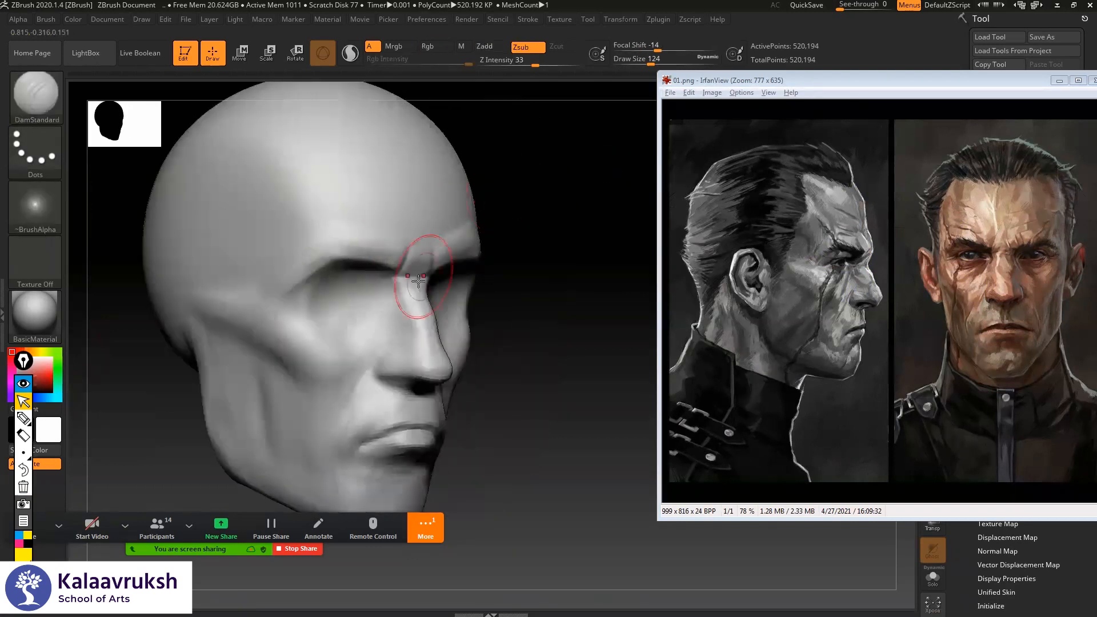
- Build up the area between the eyebrows with ClayBuildup and smooth the frown creases into the brow
key("b")
key("c")
key("b")
left_click_drag(422, 246, 416, 267)
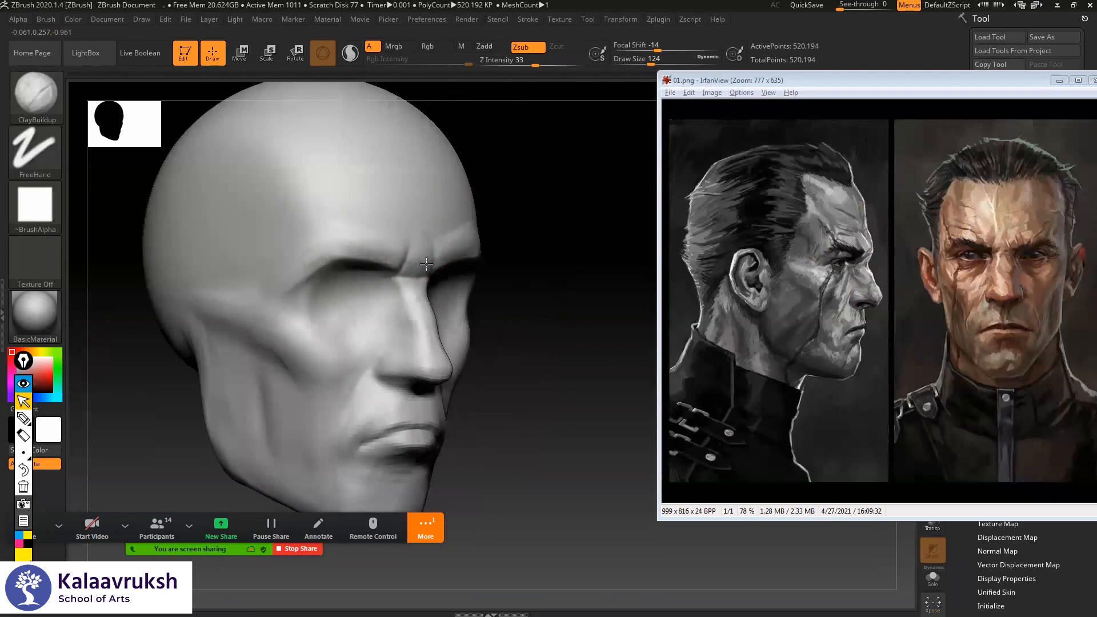
key("shift")
mouse_move(417, 229)
left_mouse_down("shift")
mouse_move(406, 243)
mouse_move(425, 263)
left_mouse_up("shift")
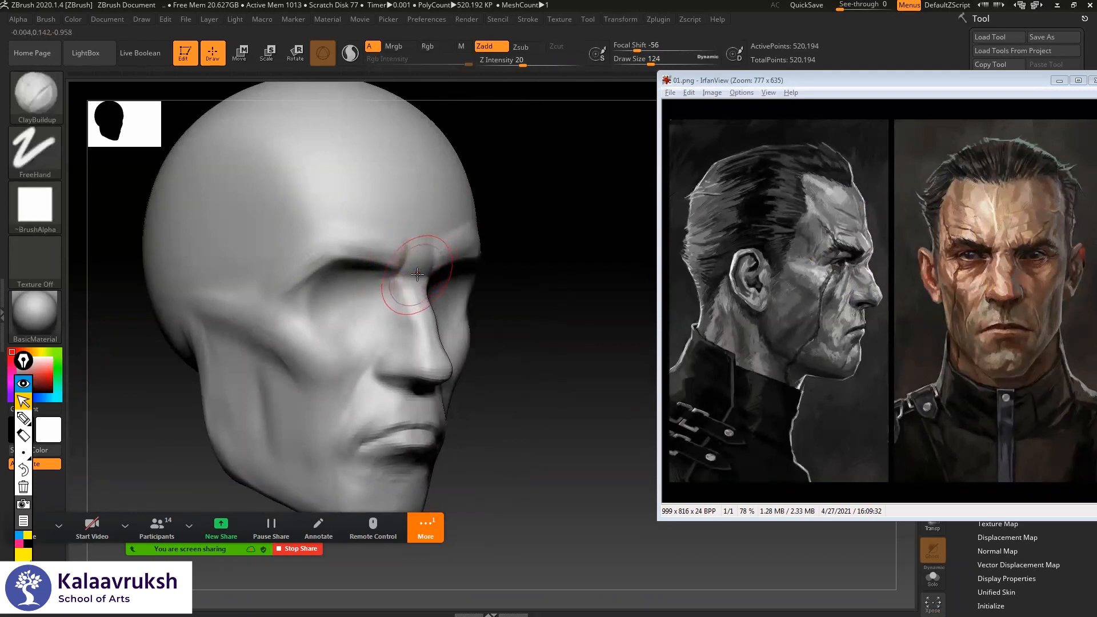
key("shift")
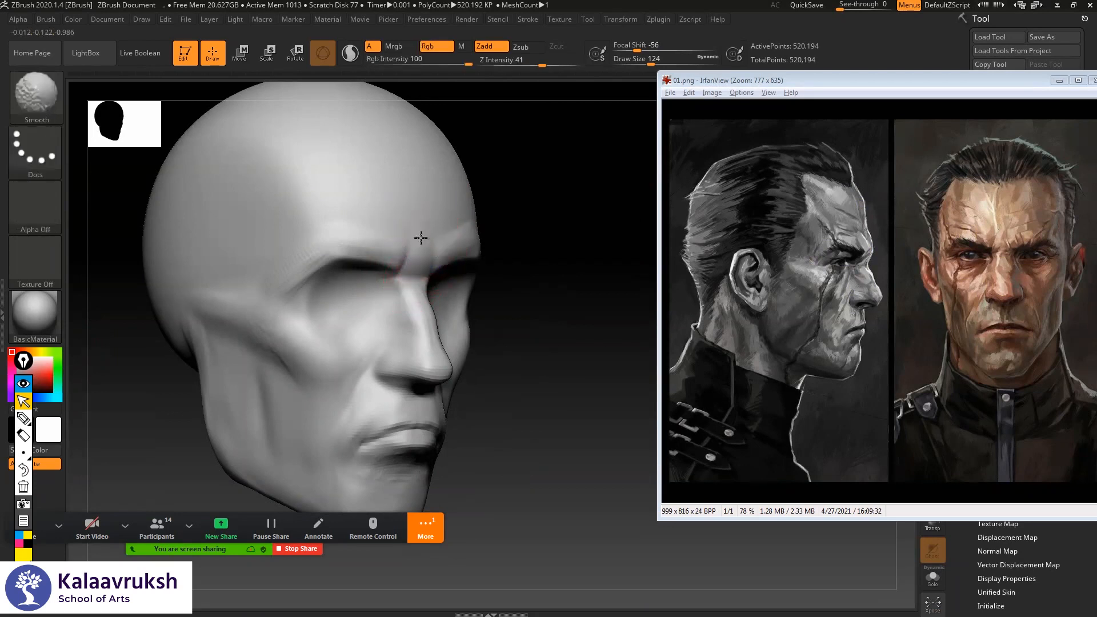
left_click_drag(406, 259, 415, 244, "shift")
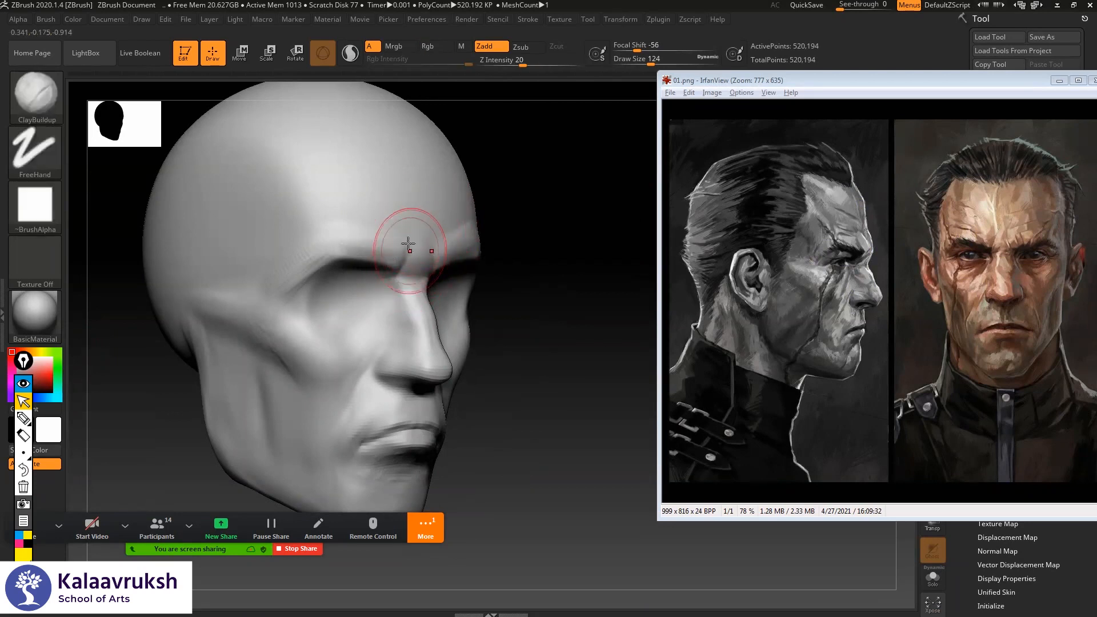
left_click_drag(604, 182, 514, 215, "shift")
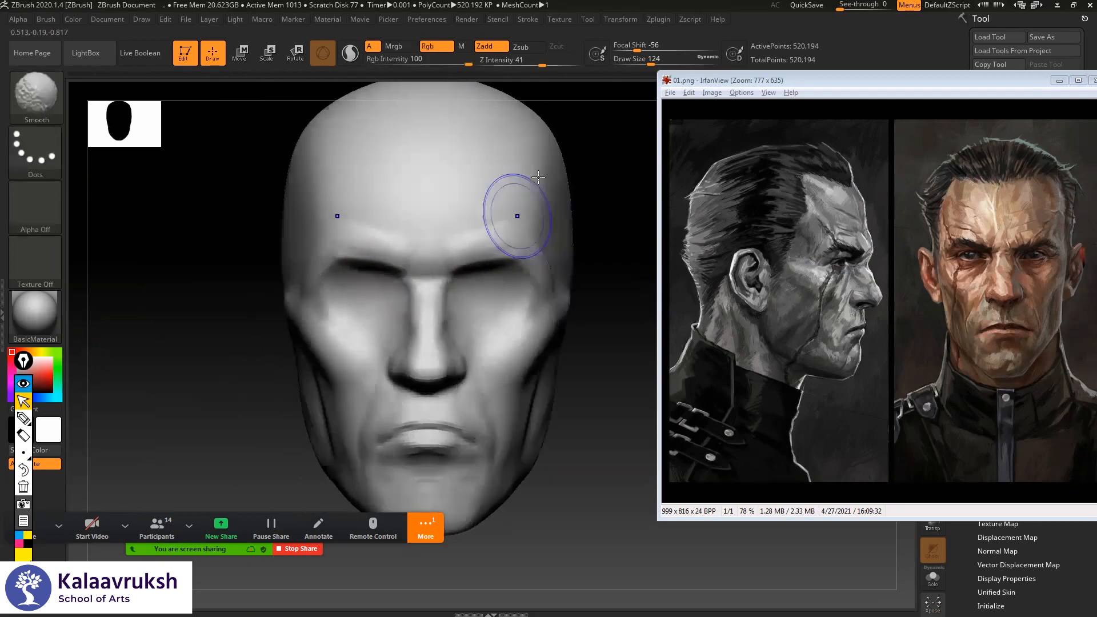
- Raise the draw size to 212 and build up the temple beside the forehead with ClayBuildup
mouse_move(568, 181)
left_mouse_down()
mouse_move(514, 196)
mouse_move(522, 258)
mouse_move(551, 277)
mouse_move(581, 204)
left_mouse_up()
mouse_move(627, 166)
left_mouse_down()
mouse_move(527, 162)
mouse_move(522, 211)
mouse_move(541, 249)
mouse_move(558, 221)
mouse_move(513, 181)
mouse_move(541, 182)
mouse_move(505, 184)
mouse_move(499, 210)
left_mouse_up()
key("space")
mouse_move(559, 183)
left_mouse_down()
mouse_move(593, 172)
mouse_move(475, 181)
mouse_move(574, 187)
mouse_move(551, 191)
mouse_move(561, 166)
mouse_move(568, 269)
mouse_move(544, 230)
mouse_move(544, 277)
mouse_move(568, 213)
mouse_move(588, 209)
mouse_move(539, 221)
mouse_move(554, 228)
mouse_move(541, 220)
left_mouse_up()
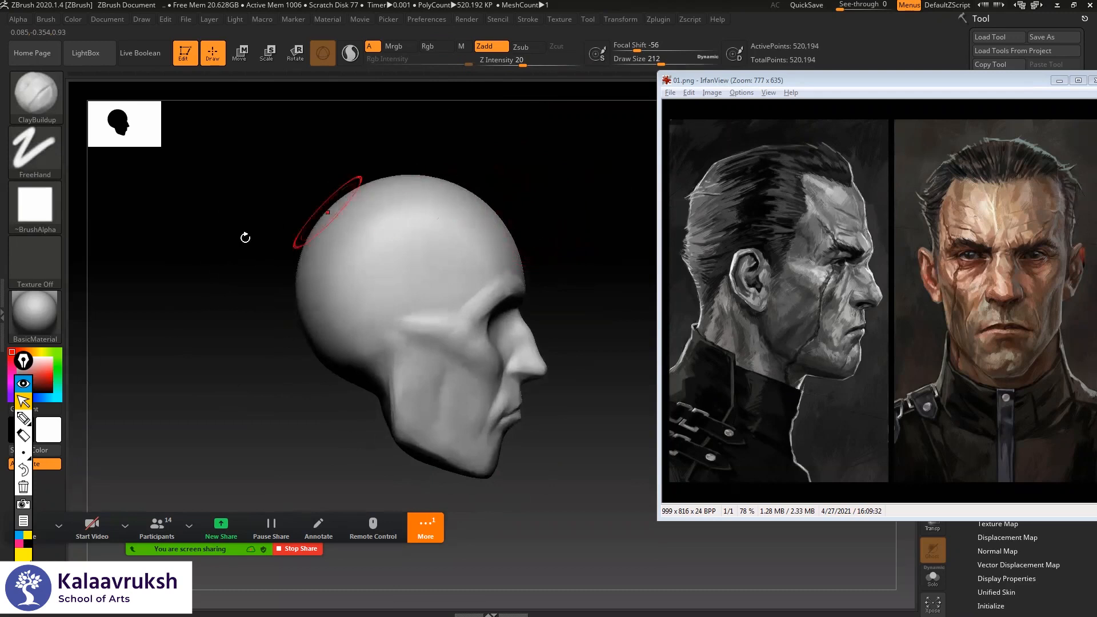
- Trace the skull outline from brow over the crown to the nape on the reference profile with the yellow annotation pen
left_click(22, 419)
left_click(42, 420)
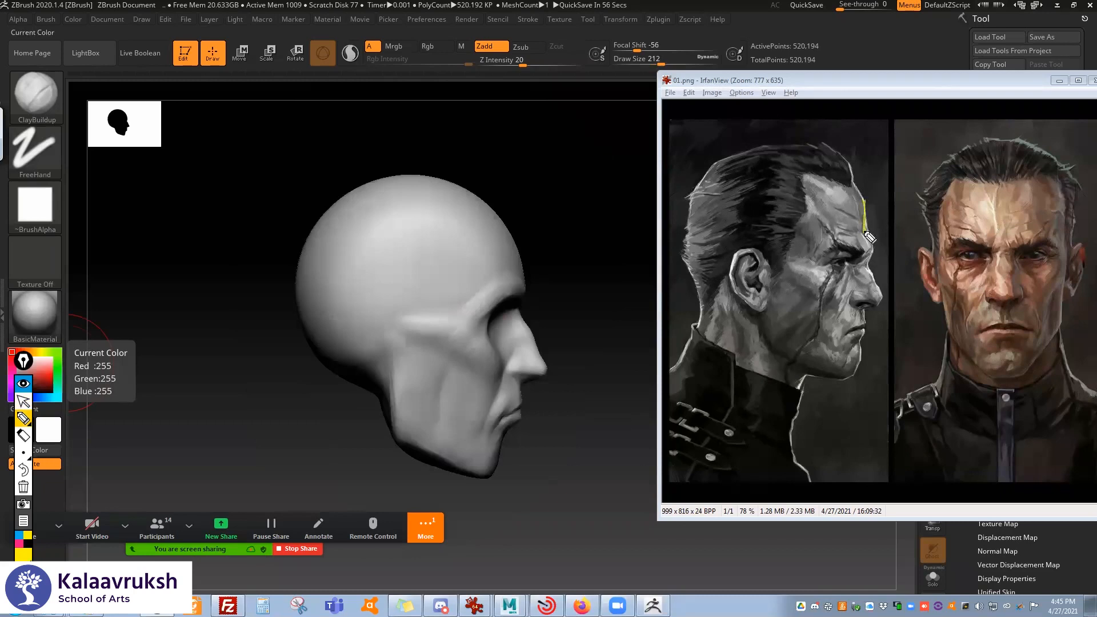
mouse_move(868, 214)
left_mouse_down()
mouse_move(840, 174)
mouse_move(847, 181)
mouse_move(755, 156)
mouse_move(714, 171)
mouse_move(688, 230)
left_mouse_up()
left_click_drag(732, 143, 847, 175)
mouse_move(735, 140)
left_mouse_down()
mouse_move(854, 166)
mouse_move(874, 206)
mouse_move(875, 189)
mouse_move(874, 210)
left_mouse_up()
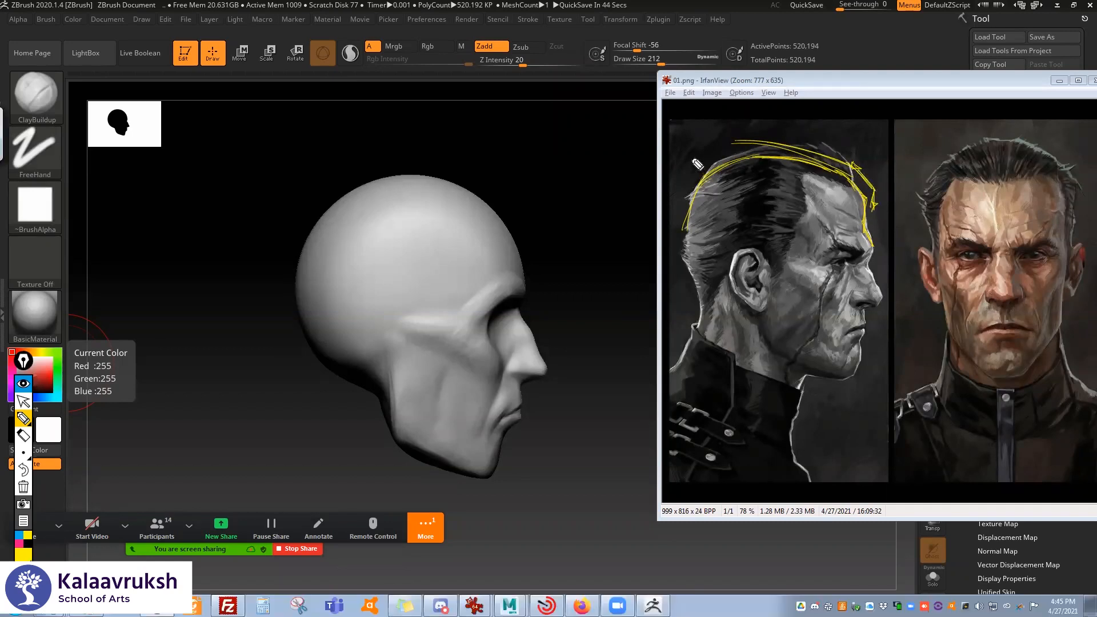
left_click_drag(714, 162, 705, 175)
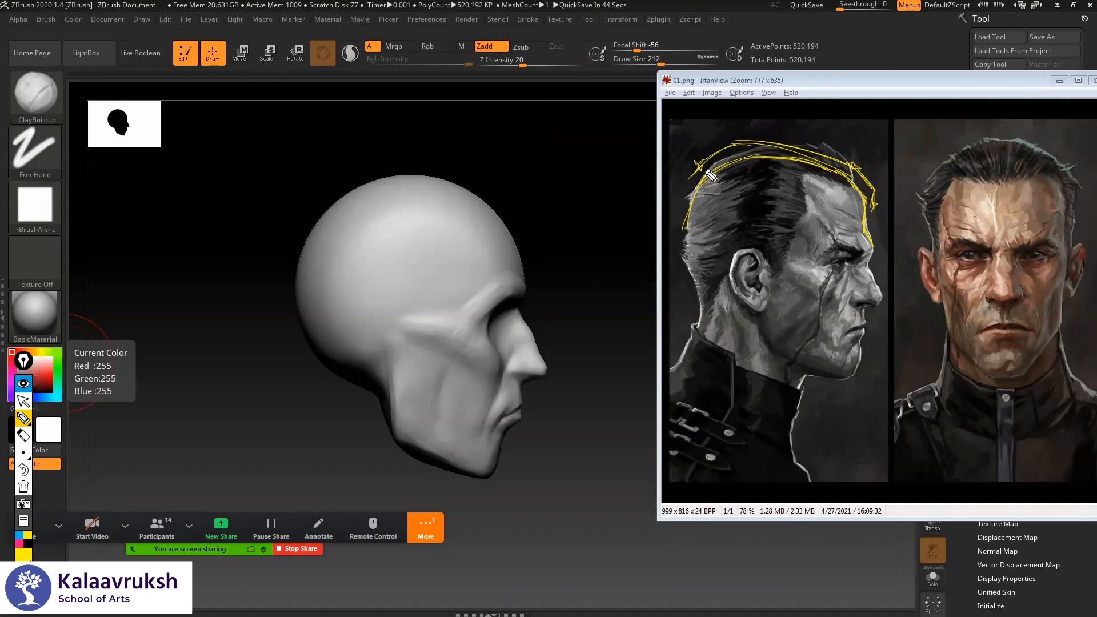
left_click_drag(675, 253, 690, 358)
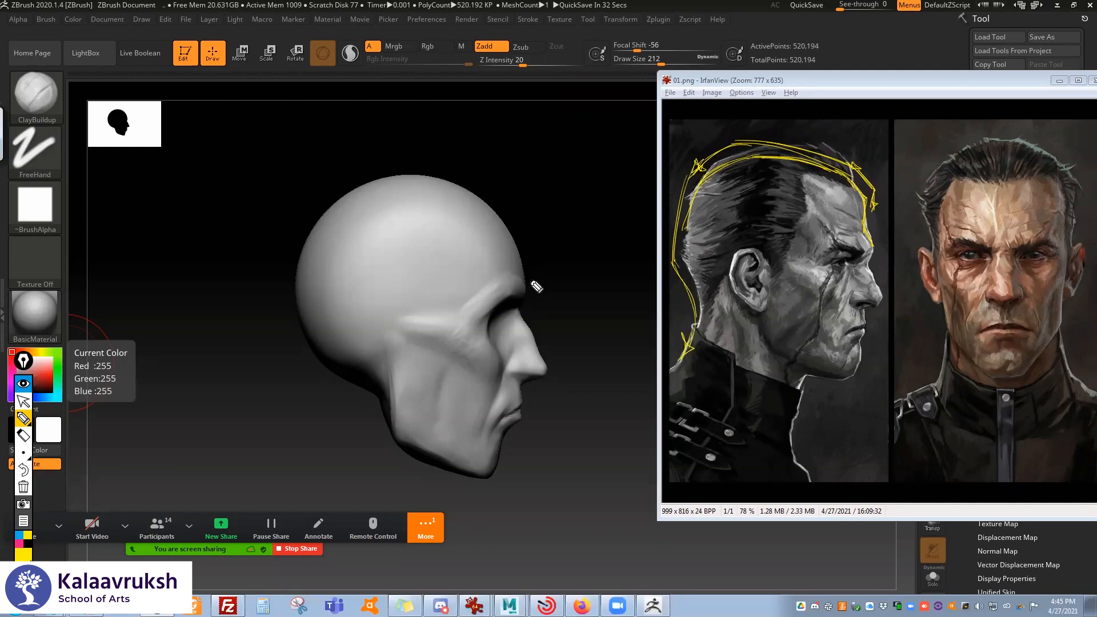
- Draw the intended cranium outline around the model's profile, from forehead over the crown and back to the skull base
mouse_move(522, 277)
left_mouse_down()
mouse_move(525, 302)
mouse_move(517, 226)
left_mouse_up()
mouse_move(501, 228)
left_mouse_down()
mouse_move(529, 215)
mouse_move(364, 170)
left_mouse_up()
mouse_move(511, 215)
left_mouse_down()
mouse_move(407, 176)
mouse_move(316, 190)
mouse_move(399, 178)
mouse_move(508, 216)
left_mouse_up()
left_click_drag(492, 210, 327, 191)
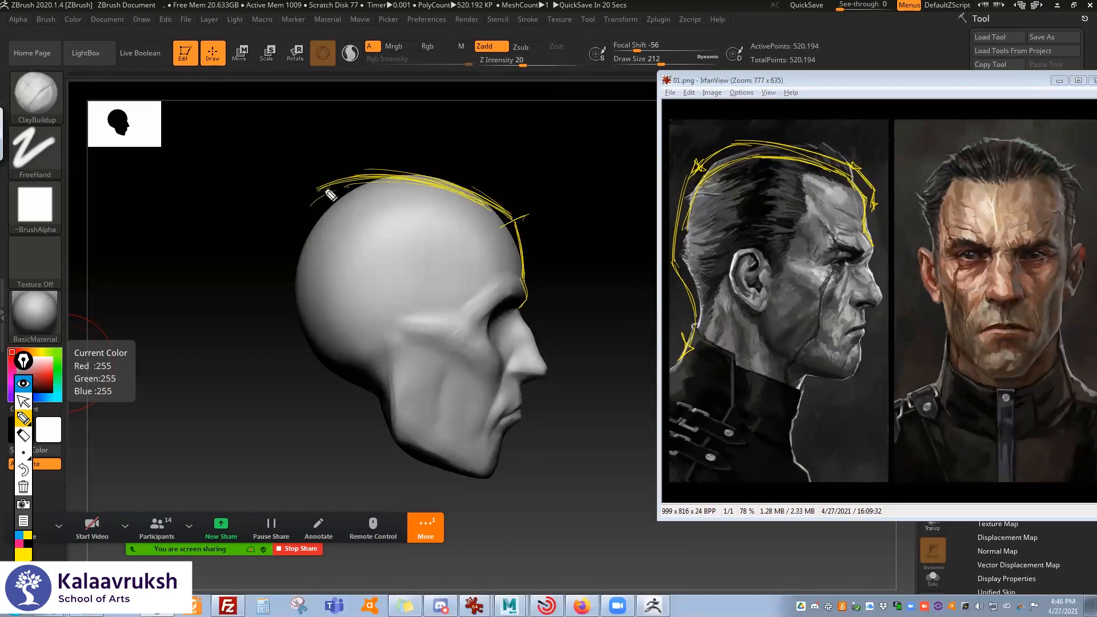
left_click_drag(280, 274, 323, 192)
left_click_drag(273, 296, 329, 200)
mouse_move(290, 337)
left_mouse_down()
mouse_move(278, 290)
mouse_move(299, 359)
mouse_move(368, 379)
mouse_move(343, 358)
mouse_move(372, 383)
left_mouse_up()
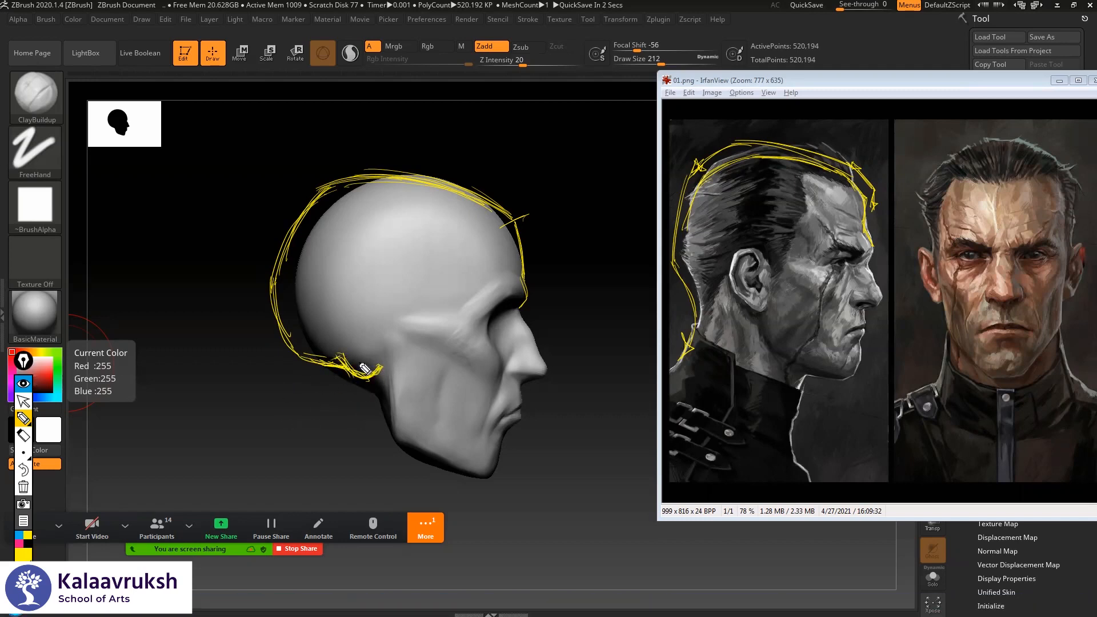
- Mark the ear's position on the model's profile, with horizontal guide lines at brow and nose-base level
left_click_drag(386, 331, 386, 337)
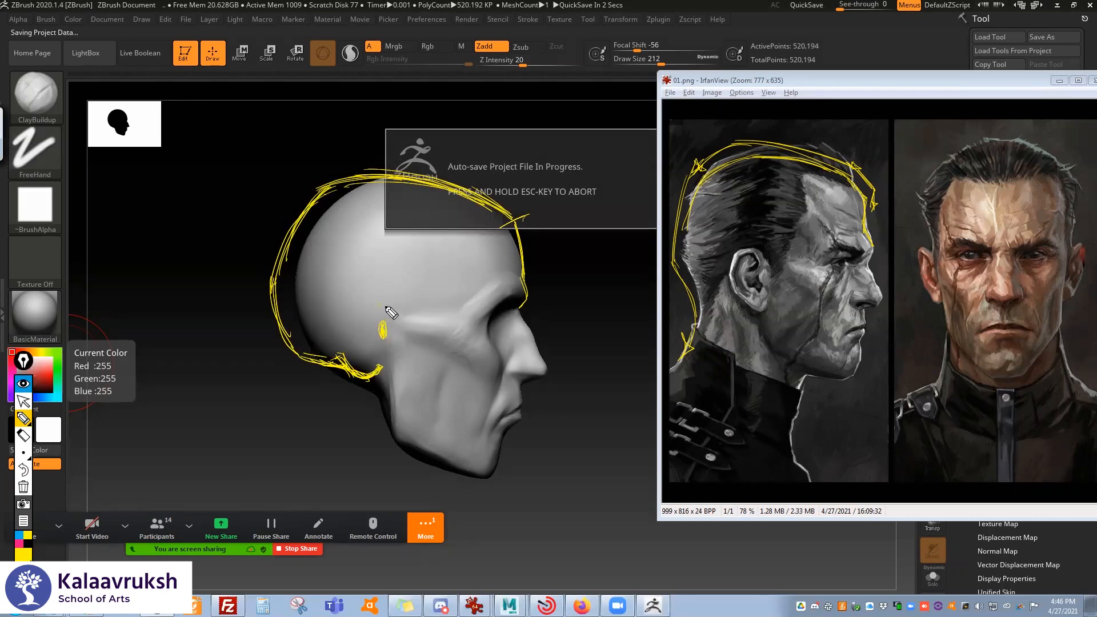
left_click_drag(375, 281, 390, 298)
left_click_drag(397, 294, 540, 269)
left_click_drag(350, 286, 551, 295)
mouse_move(365, 299)
left_mouse_down()
mouse_move(387, 319)
mouse_move(365, 358)
mouse_move(383, 375)
mouse_move(577, 382)
left_mouse_up()
left_click_drag(405, 388, 578, 378)
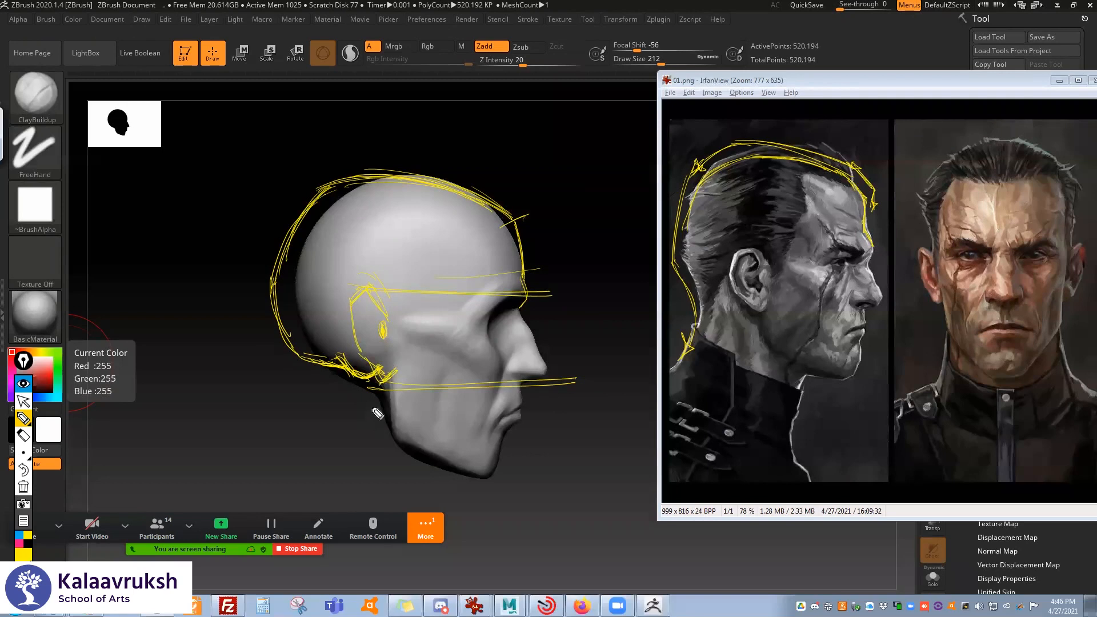
- Sketch the back and front neck contours and the diagonal neck muscle running down from behind the ear on the model
left_click_drag(369, 390, 302, 546)
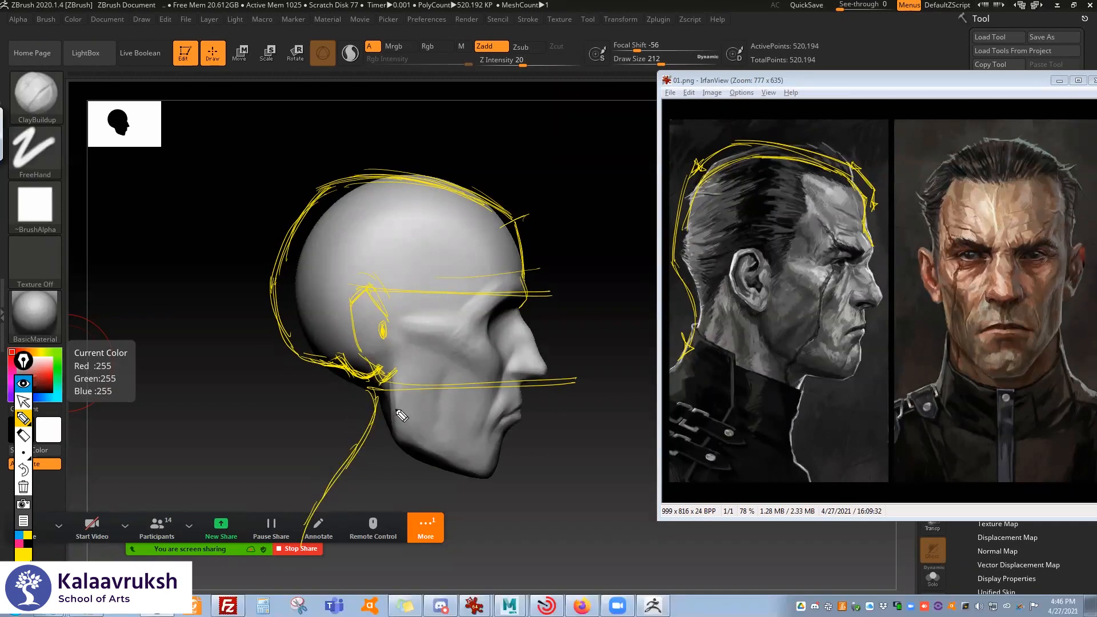
left_click_drag(386, 407, 279, 557)
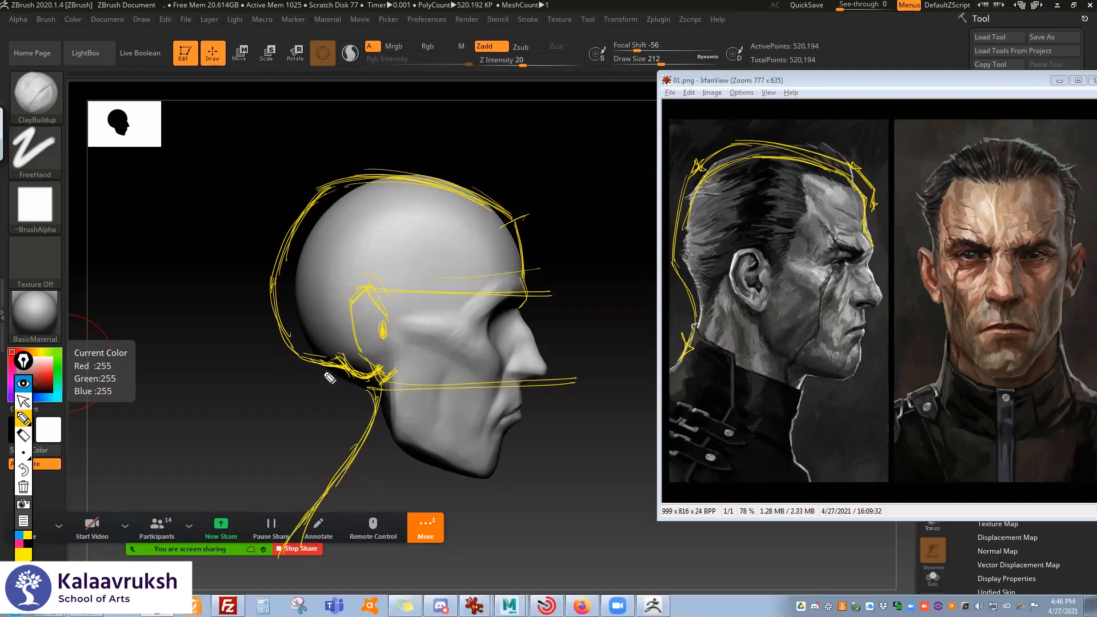
left_click_drag(321, 370, 285, 473)
left_click_drag(423, 503, 375, 568)
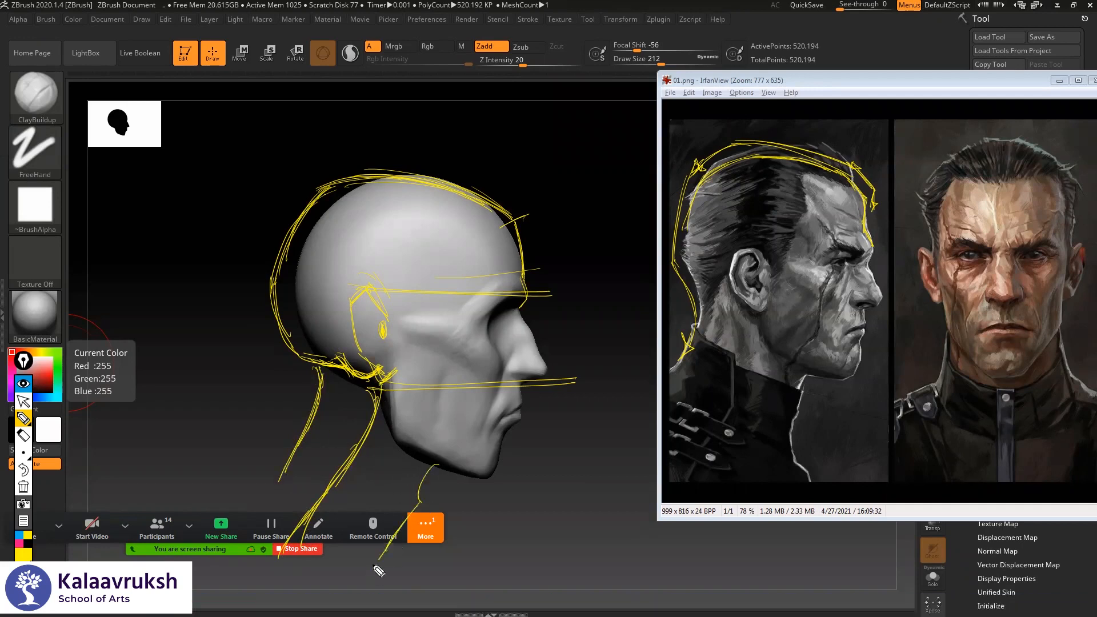
left_click_drag(381, 384, 405, 552)
left_click_drag(380, 386, 403, 562)
left_click_drag(343, 369, 399, 562)
mouse_move(379, 386)
left_mouse_down()
mouse_move(410, 564)
mouse_move(393, 568)
left_mouse_up()
left_click_drag(389, 543, 406, 582)
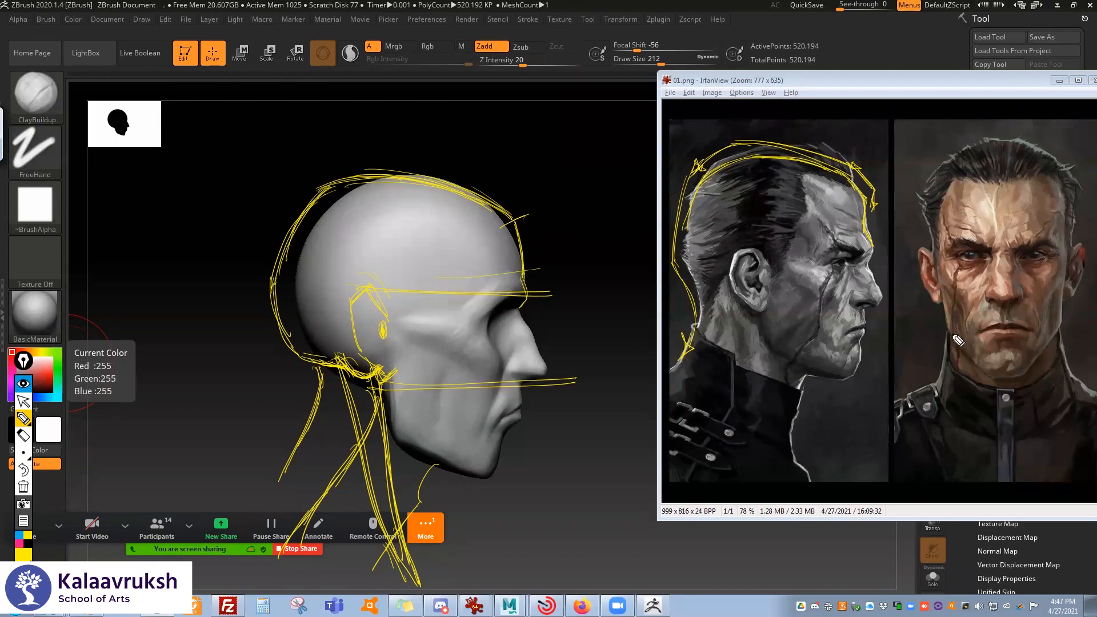
- Mark the diagonal neck muscles and the collarbone line on both views of the reference portrait
mouse_move(946, 346)
left_mouse_down()
mouse_move(985, 474)
mouse_move(1064, 324)
left_mouse_up()
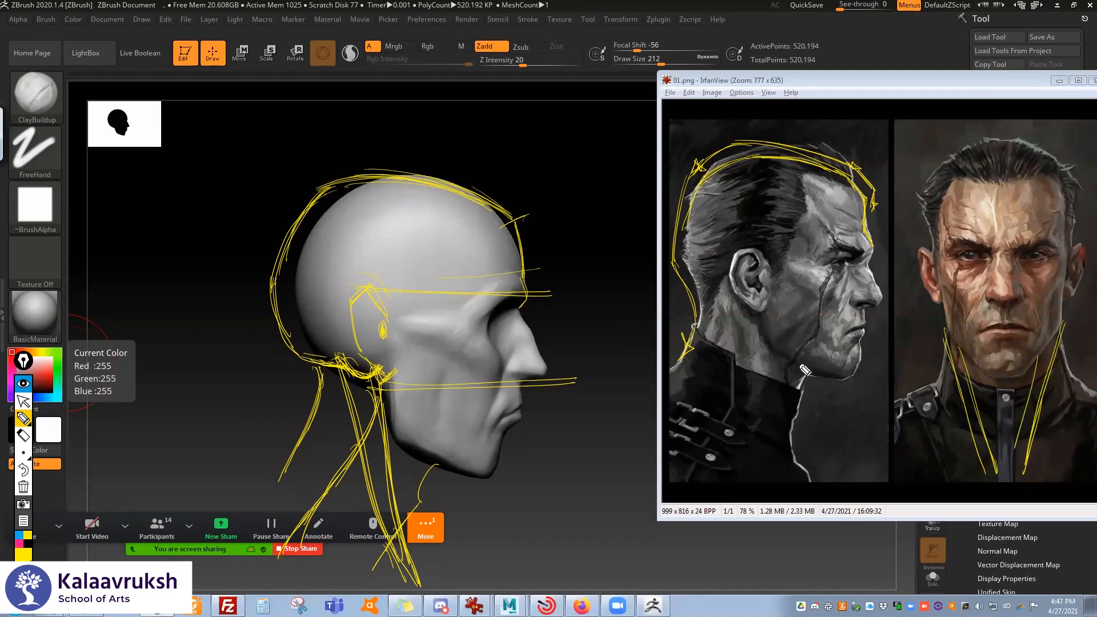
left_click_drag(731, 316, 752, 429)
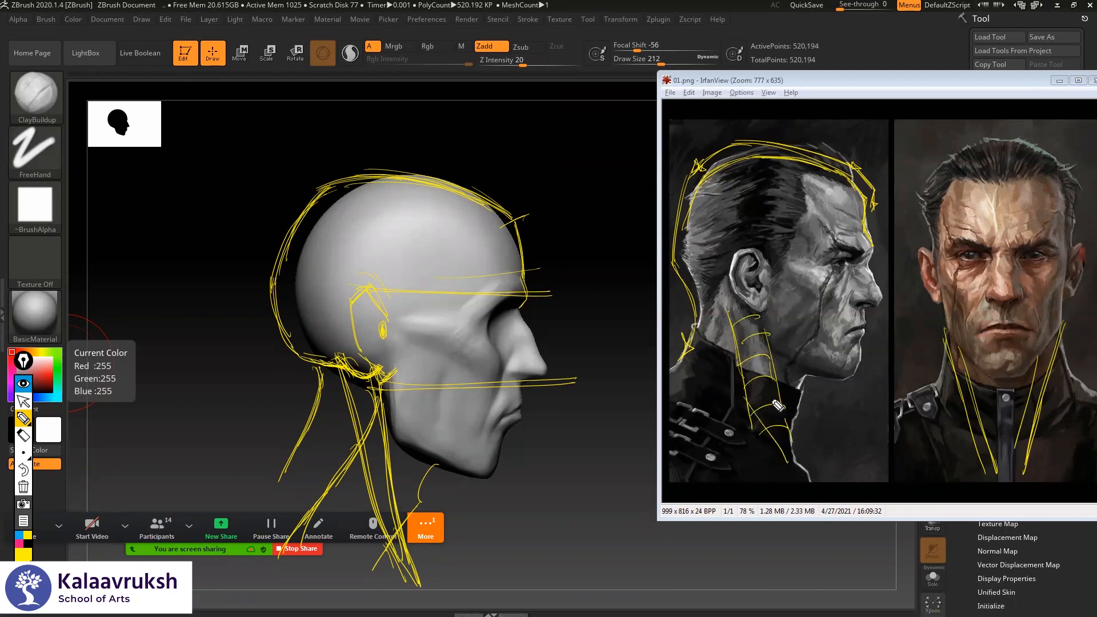
left_click_drag(796, 464, 749, 489)
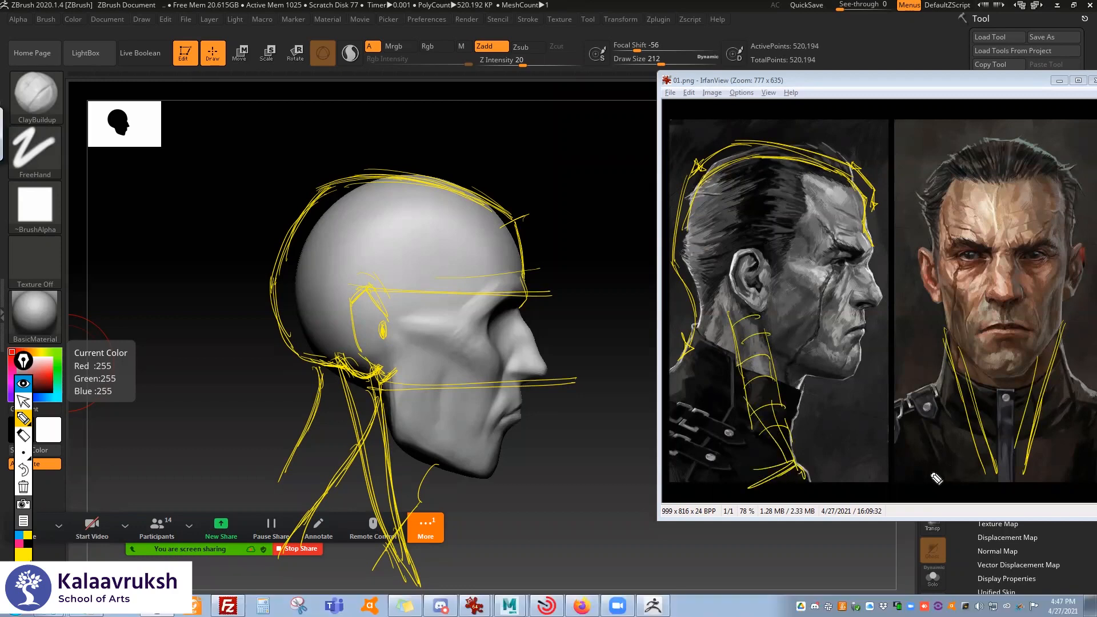
mouse_move(928, 450)
left_mouse_down()
mouse_move(1089, 445)
mouse_move(1074, 457)
left_mouse_up()
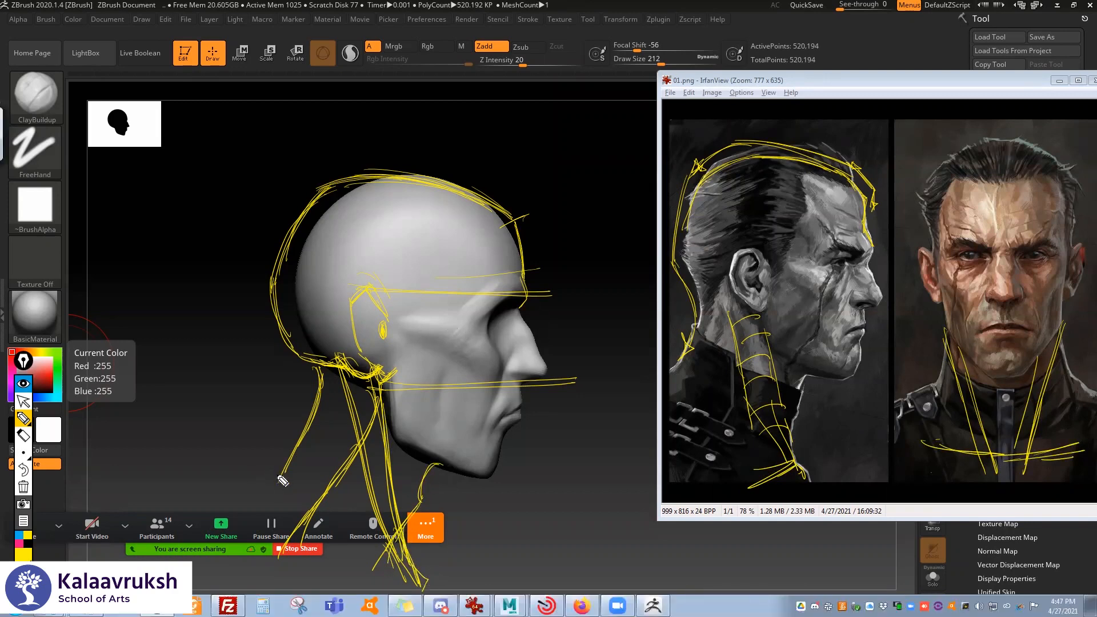
- Pull the back of the skull out to the drawn outline using the Move brush at draw size 430
left_click(24, 403)
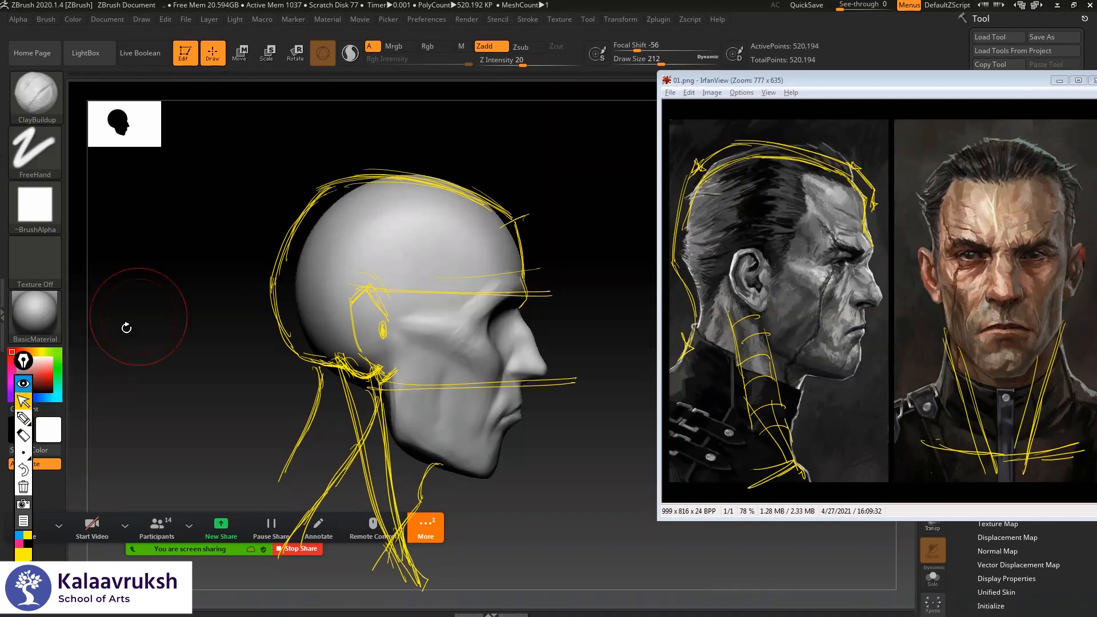
key("space")
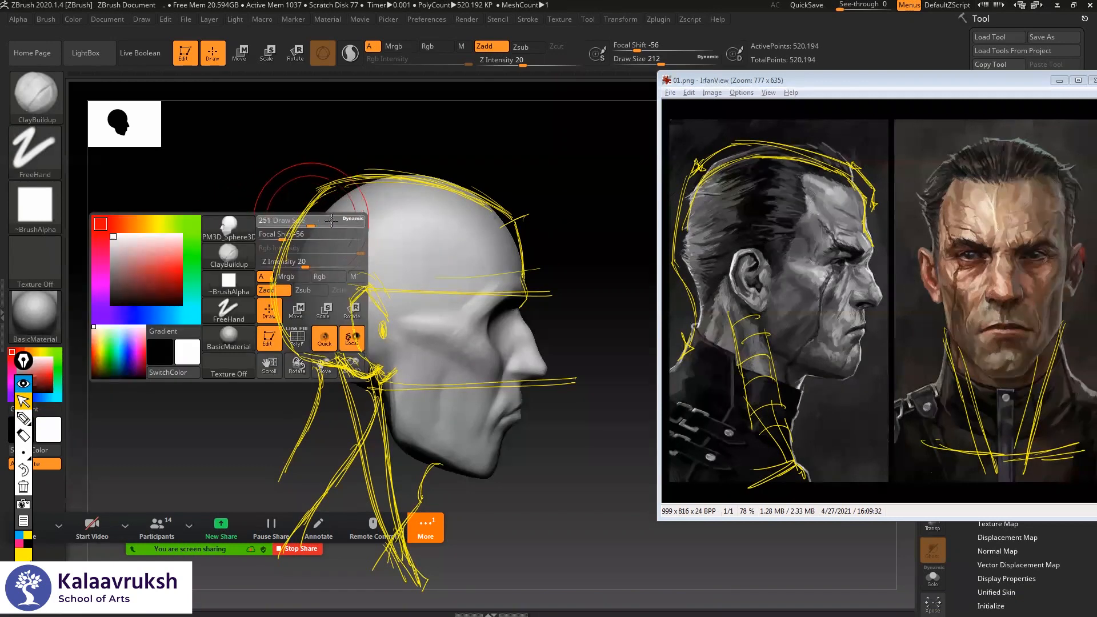
key("b")
key("m")
key("v")
key("space")
mouse_move(335, 221)
left_mouse_down()
mouse_move(334, 195)
mouse_move(352, 199)
left_mouse_up()
key("space")
mouse_move(313, 231)
left_mouse_down()
mouse_move(304, 226)
mouse_move(292, 263)
mouse_move(277, 268)
left_mouse_up()
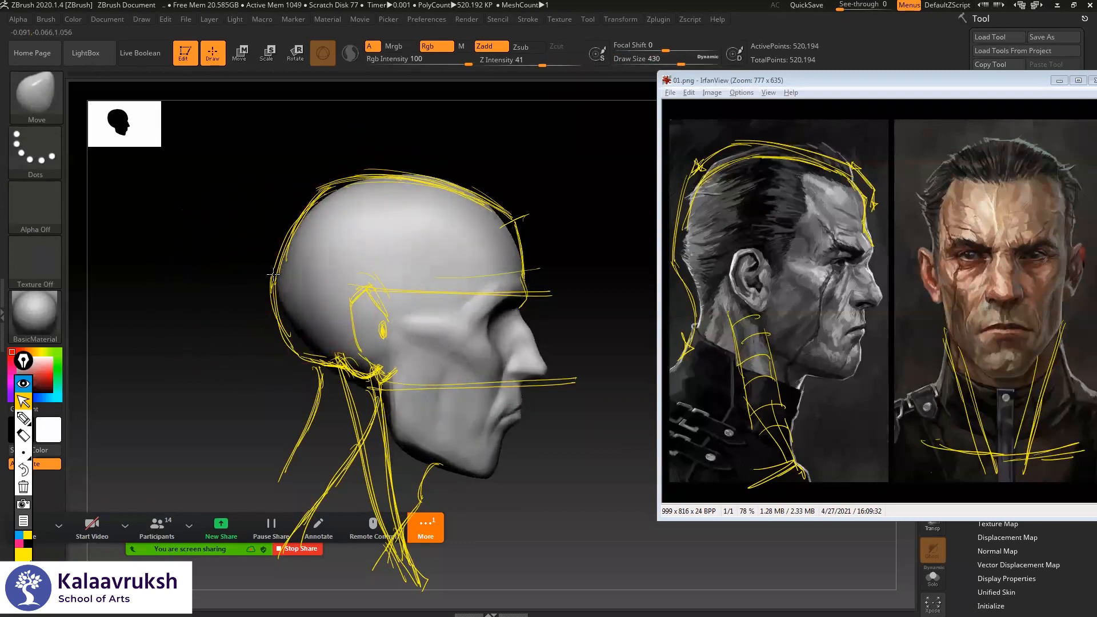
left_click_drag(328, 217, 322, 213)
left_click_drag(294, 349, 292, 353)
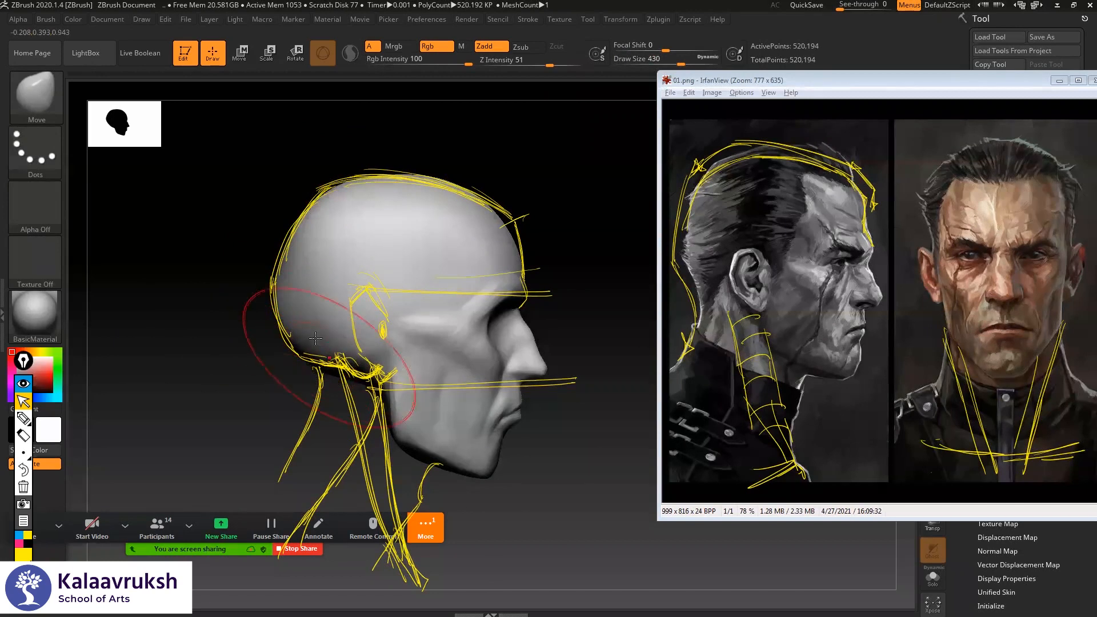
- Reduce the Move brush draw size to 299 and adjust the upper forehead corner to the drawn outline
key("space")
left_click_drag(444, 240, 433, 240)
left_click_drag(510, 217, 512, 217)
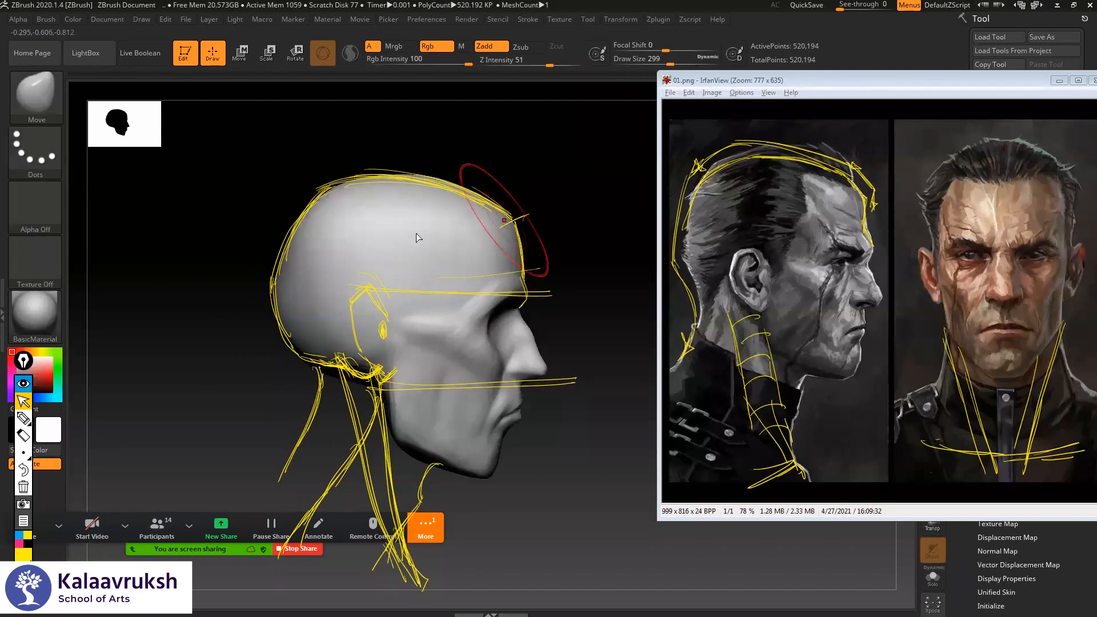
left_click_drag(571, 189, 535, 197, "shift")
mouse_move(612, 160)
left_mouse_down("alt")
mouse_move(533, 158)
mouse_move(543, 184)
mouse_move(456, 194)
mouse_move(322, 299)
mouse_move(291, 247)
mouse_move(311, 270)
mouse_move(343, 194)
left_mouse_up("alt")
left_click_drag(388, 245, 478, 203, "alt")
- Refine the cranium shape with the Move brush at draw size 245, and step down two subdivision levels
key("space")
mouse_move(395, 215)
left_mouse_down()
mouse_move(402, 228)
mouse_move(351, 255)
left_mouse_up()
left_click_drag(262, 290, 303, 277, "shift")
mouse_move(475, 228)
left_mouse_down()
mouse_move(425, 231)
mouse_move(460, 229)
mouse_move(404, 217)
mouse_move(441, 230)
mouse_move(399, 242)
mouse_move(416, 234)
left_mouse_up()
key("space")
key("shift+d")
key("shift+d")
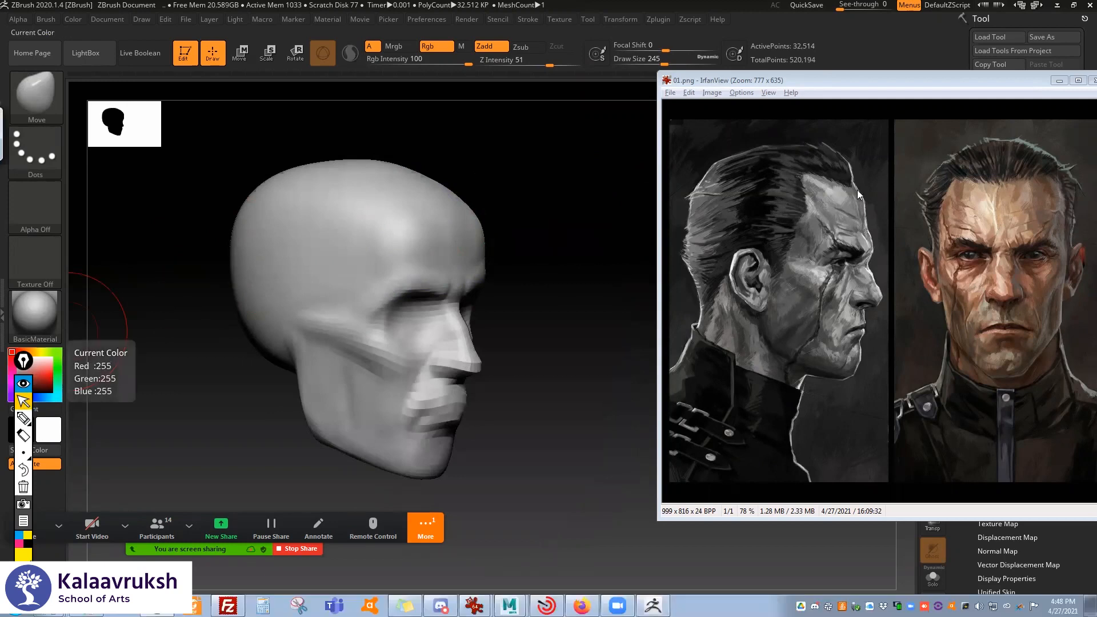
- Circle the upper forehead bumps on both views of the reference portrait with the annotation pen
left_click_drag(826, 199, 847, 192)
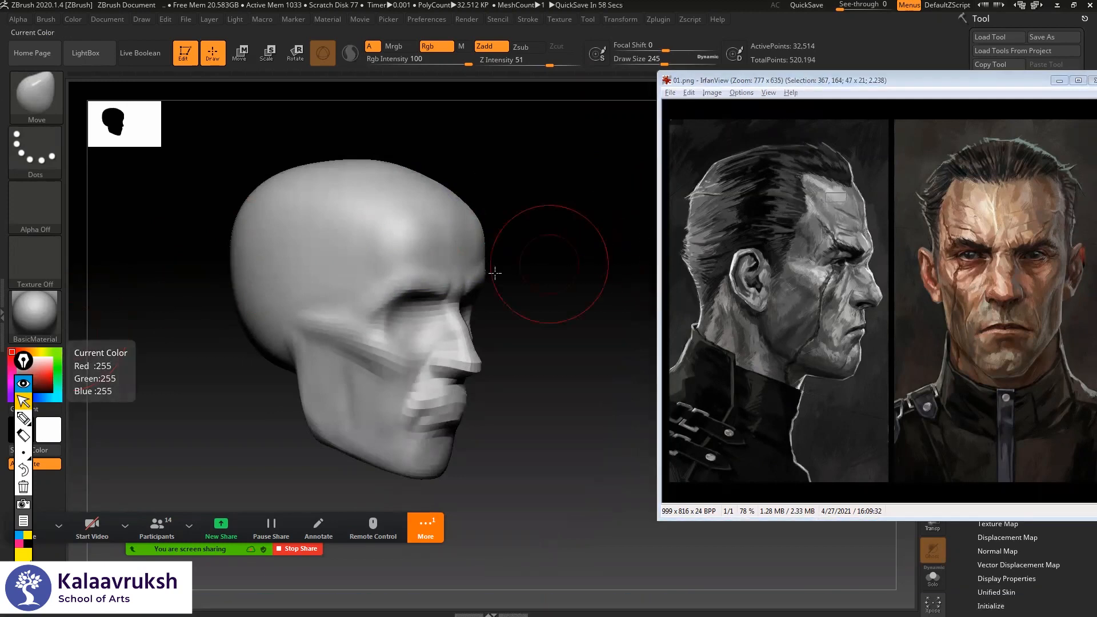
left_click(23, 420)
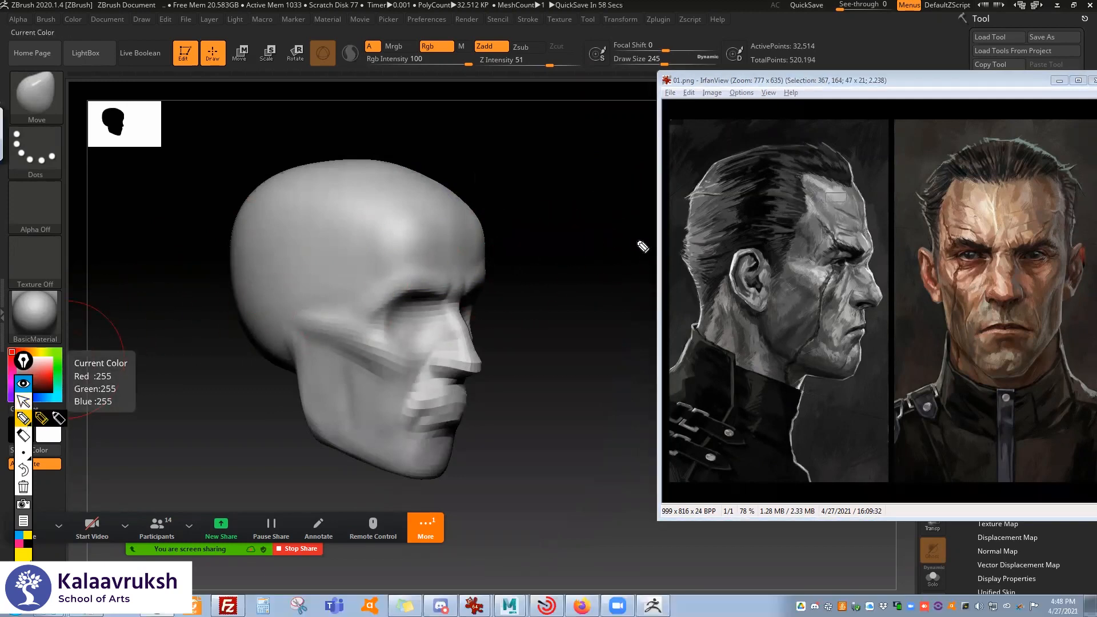
left_click(778, 238)
left_click_drag(648, 243, 675, 244)
left_click_drag(828, 198, 827, 192)
left_click_drag(964, 198, 968, 193)
mouse_move(1046, 189)
left_mouse_down()
mouse_move(1053, 207)
mouse_move(1037, 192)
left_mouse_up()
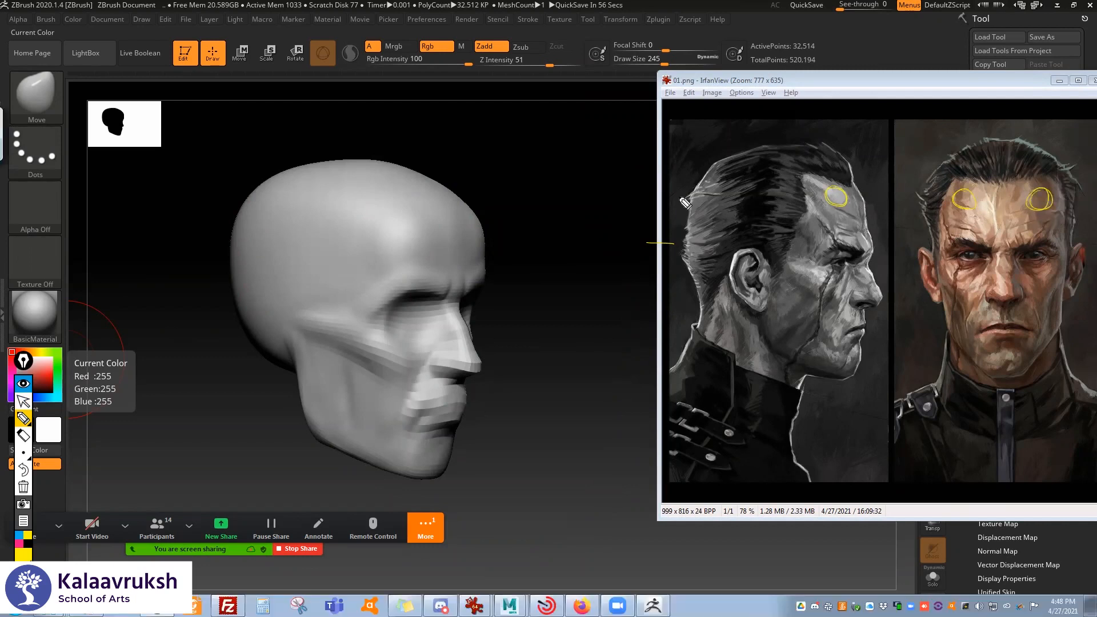
- Mark the forehead bump and the forehead's profile line on the model, clear all annotations and return to sculpting
left_click_drag(389, 215, 384, 213)
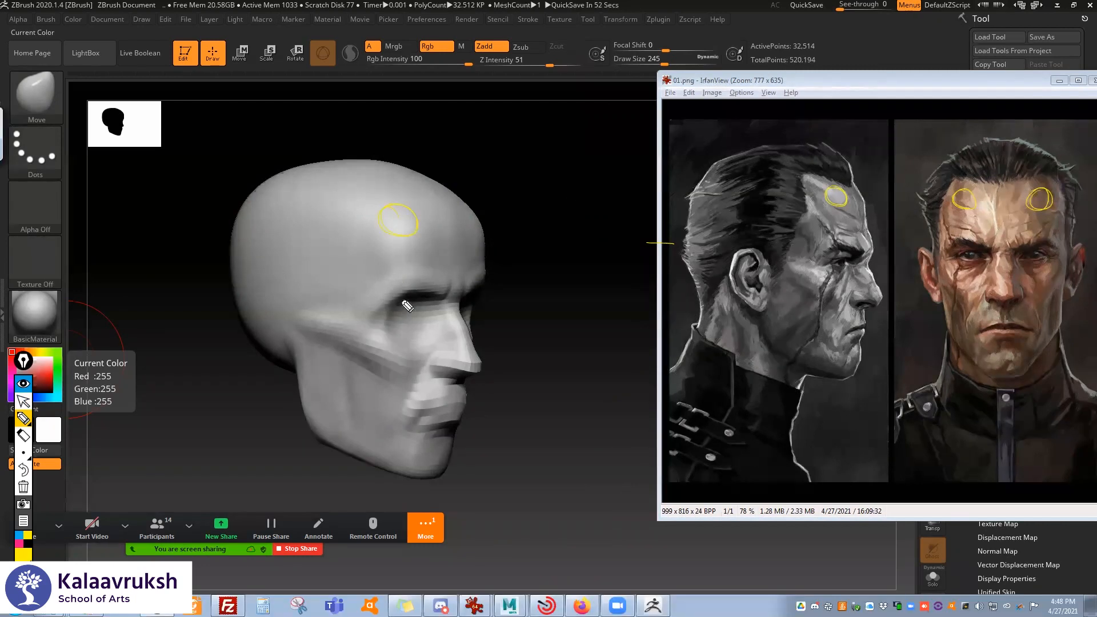
left_click_drag(459, 208, 442, 193)
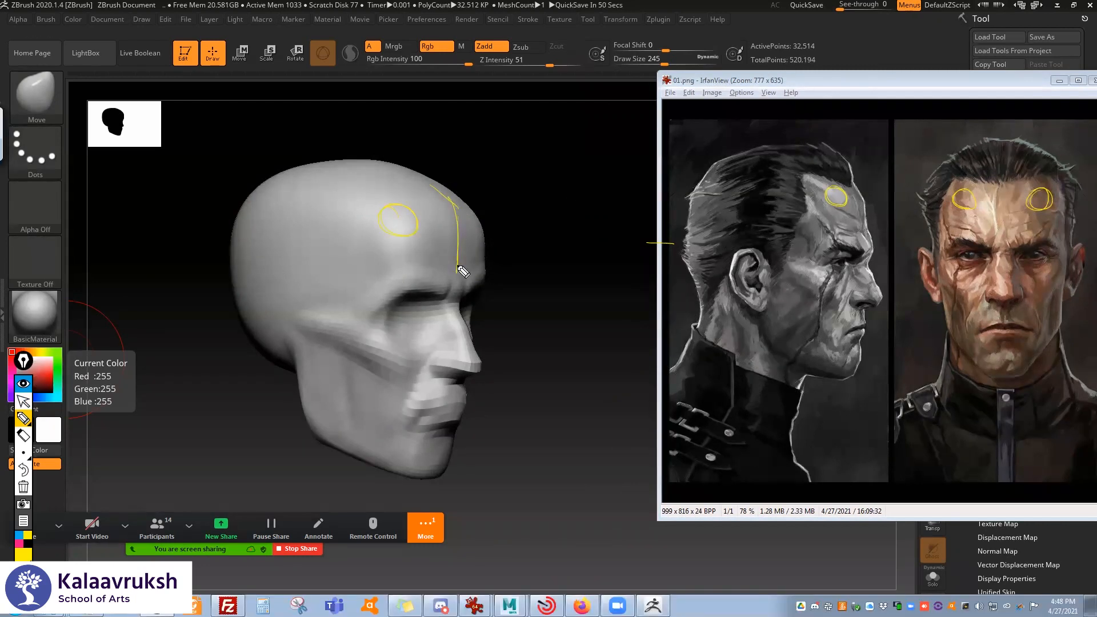
left_click(23, 487)
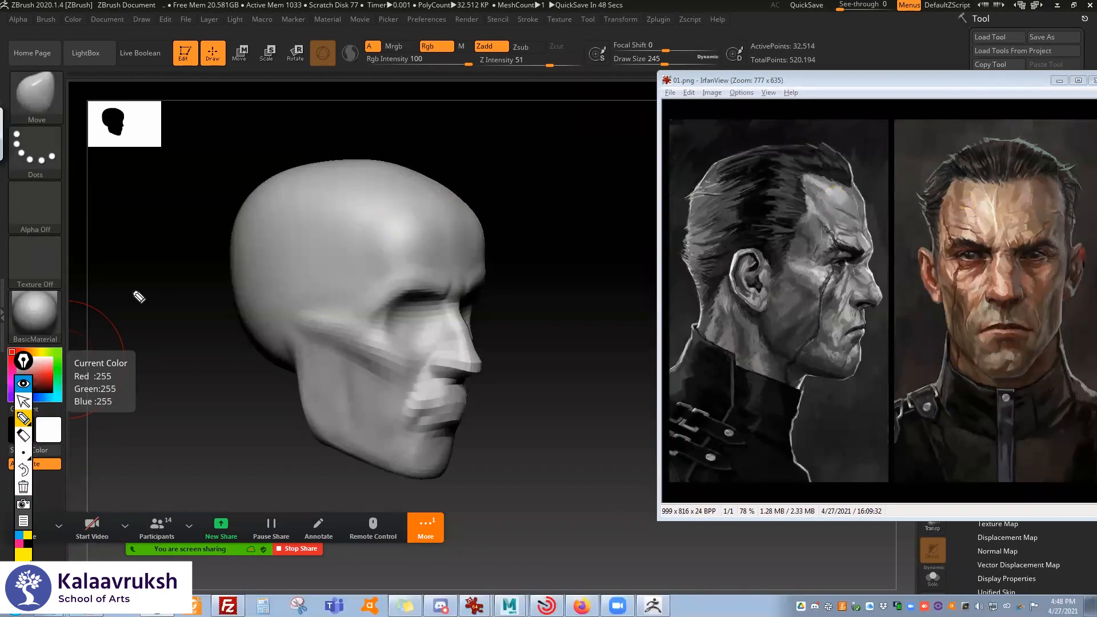
left_click(24, 402)
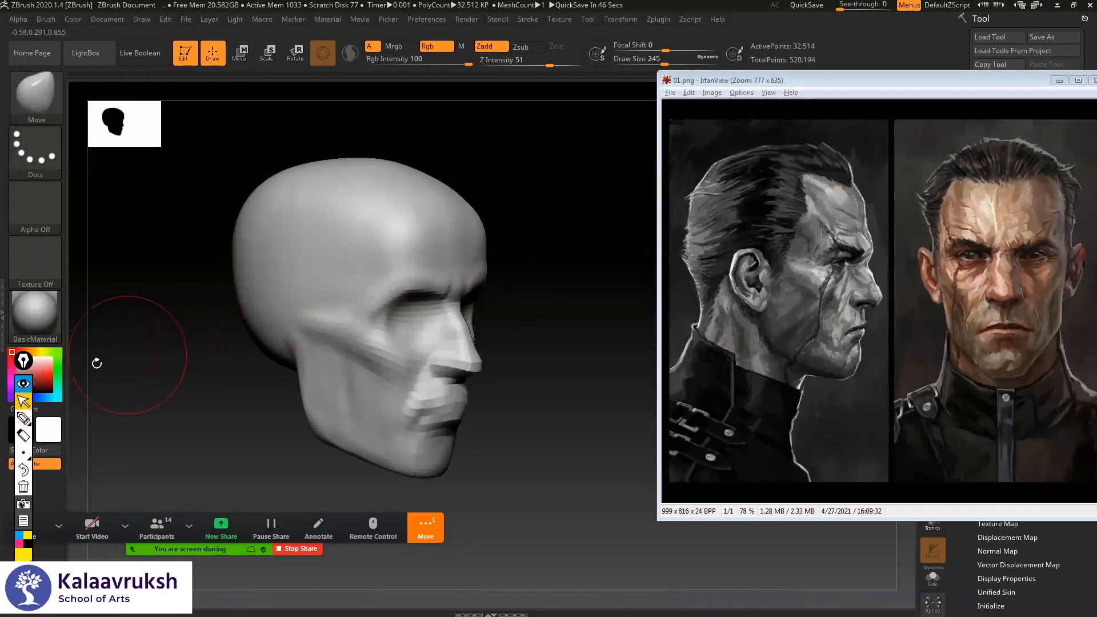
- Build up the upper forehead from the crown toward the forehead bumps with ClayBuildup at draw size 245
mouse_move(154, 351)
left_mouse_down()
mouse_move(263, 318)
mouse_move(216, 351)
mouse_move(220, 365)
left_mouse_up()
mouse_move(548, 204)
left_mouse_down("alt")
mouse_move(495, 230)
mouse_move(561, 203)
mouse_move(551, 220)
left_mouse_up("alt")
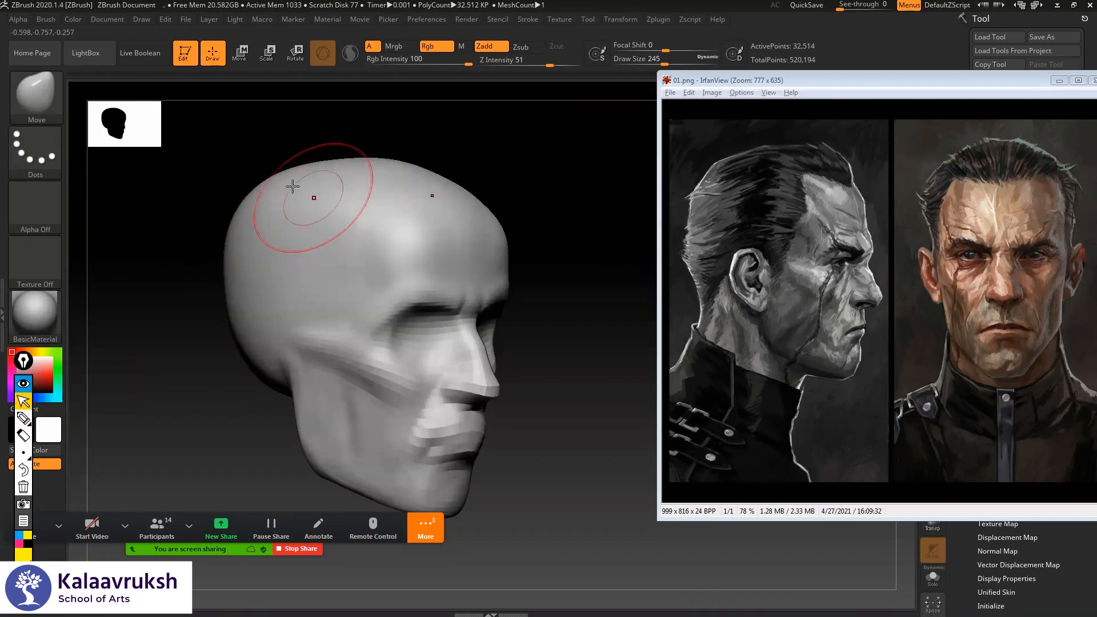
key("b")
key("c")
key("b")
left_click_drag(292, 188, 386, 231)
mouse_move(337, 186)
left_mouse_down()
mouse_move(407, 230)
mouse_move(395, 217)
left_mouse_up()
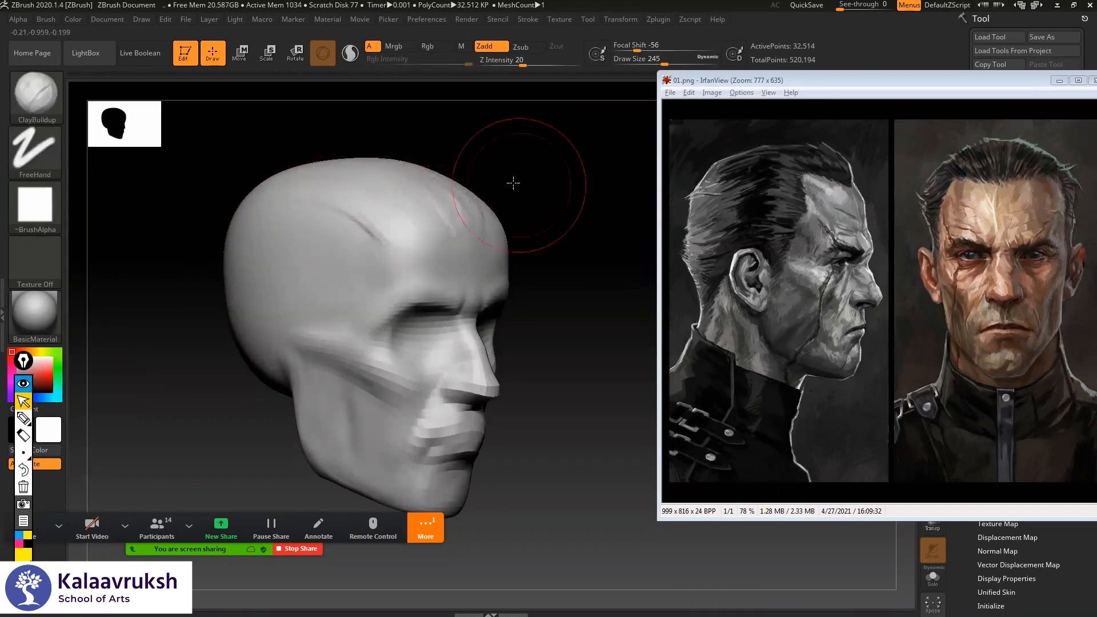
left_click_drag(514, 179, 472, 206, "shift")
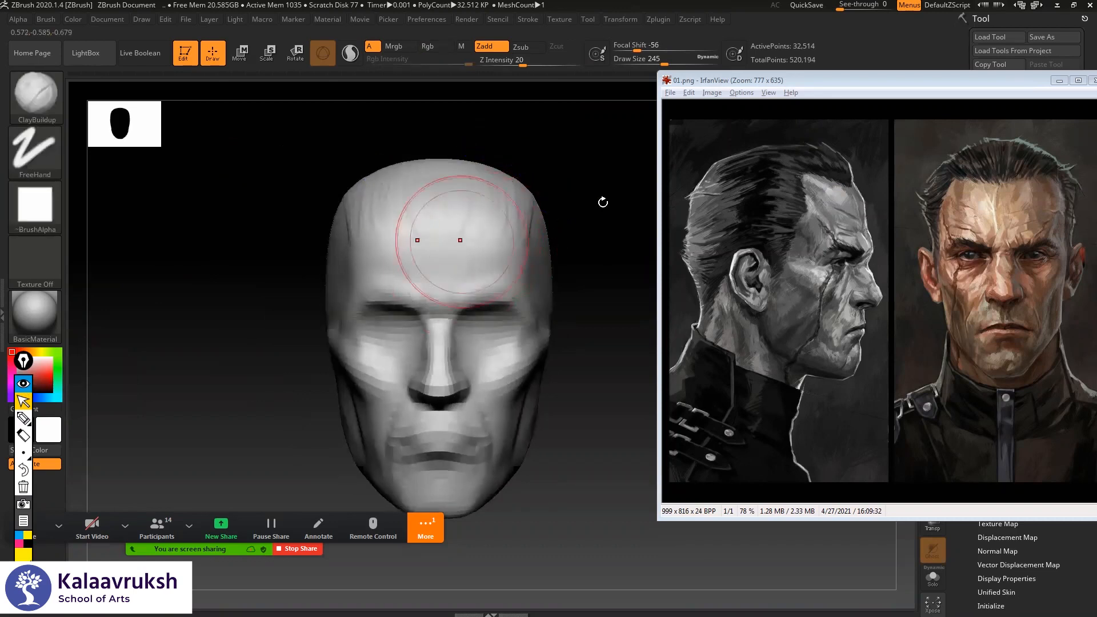
- Blend the built-up upper forehead into the crown with the Smooth brush, working from the side and three-quarter views
left_click_drag(612, 250, 382, 235)
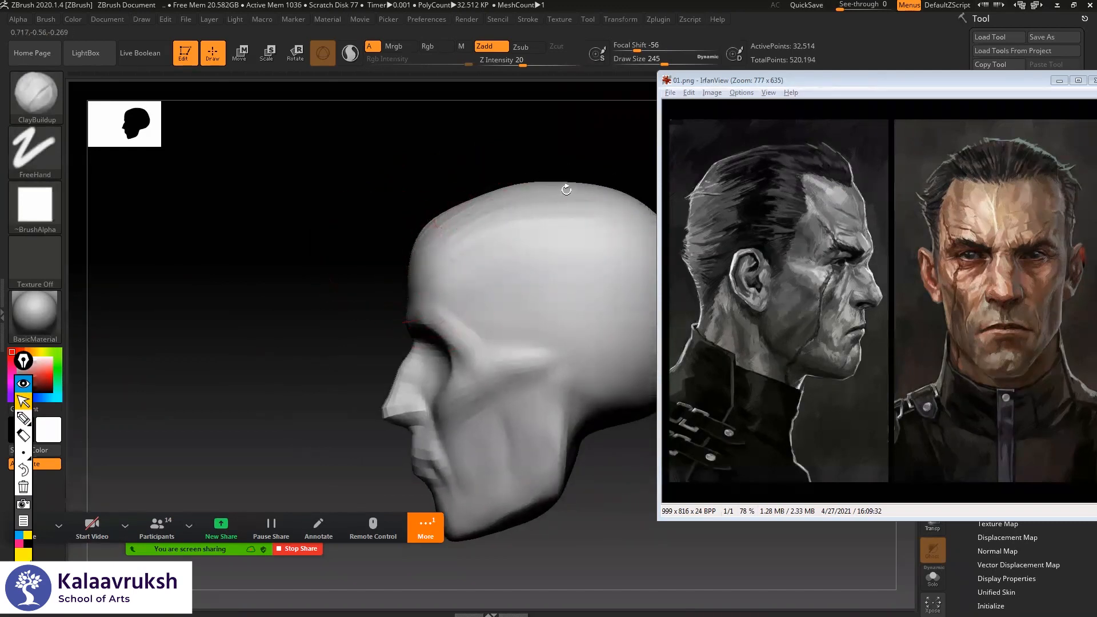
left_click_drag(486, 218, 525, 186)
left_click_drag(396, 250, 484, 196, "shift")
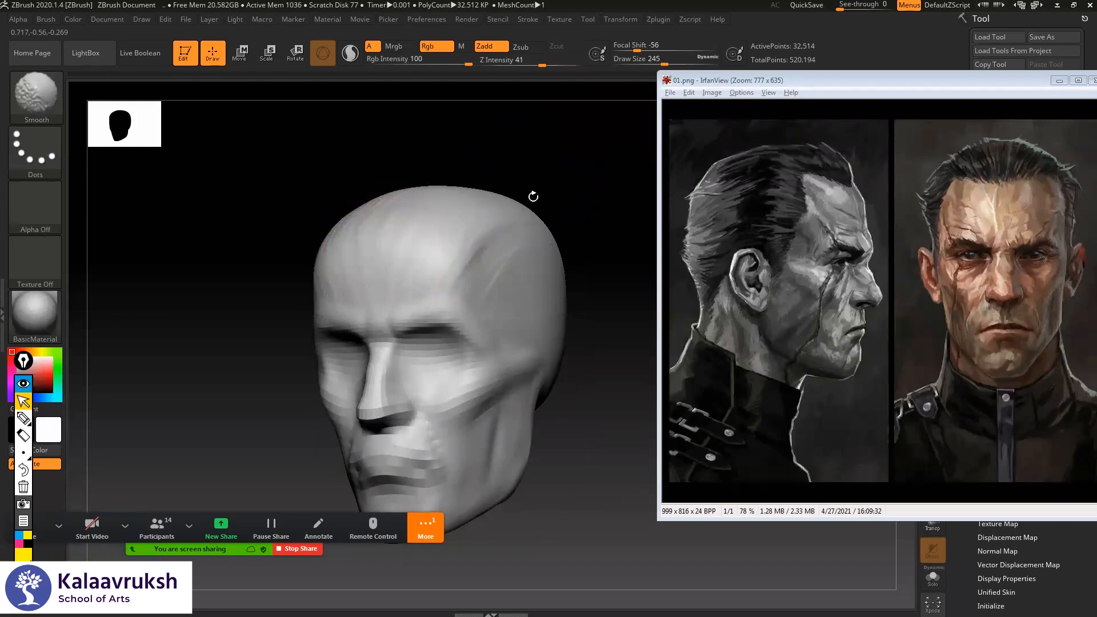
right_click_drag(581, 185, 546, 183)
right_click(497, 236)
mouse_move(366, 213)
right_mouse_down()
mouse_move(382, 215)
mouse_move(308, 209)
right_mouse_up()
right_click(375, 213)
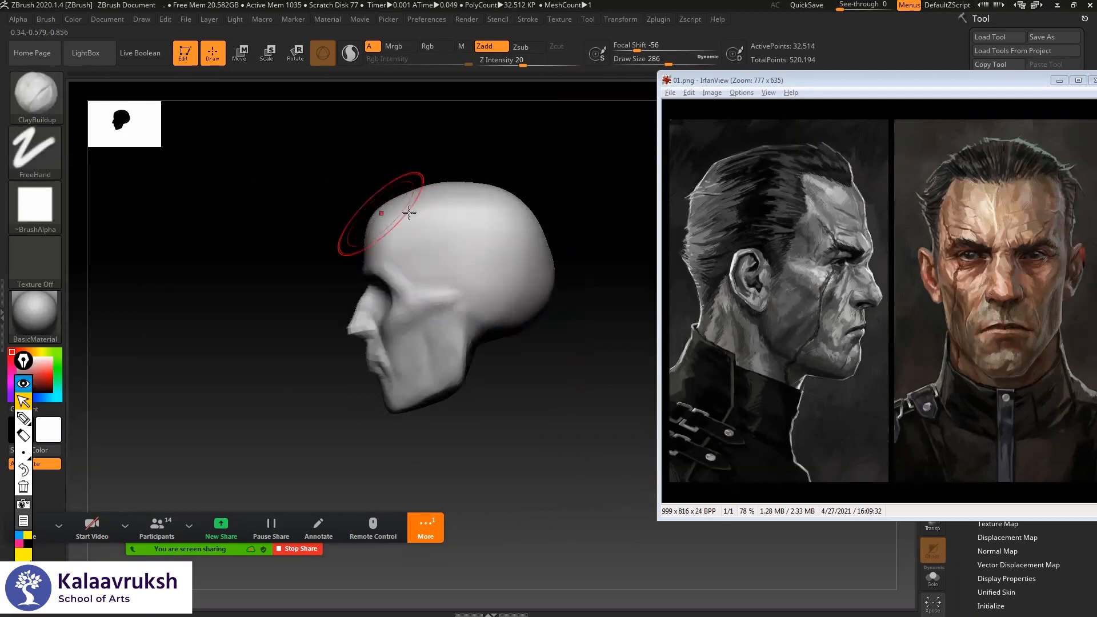
- Reshape the crown and forehead silhouette with the Move brush at draw size 437
key("b")
key("m")
key("v")
key("space")
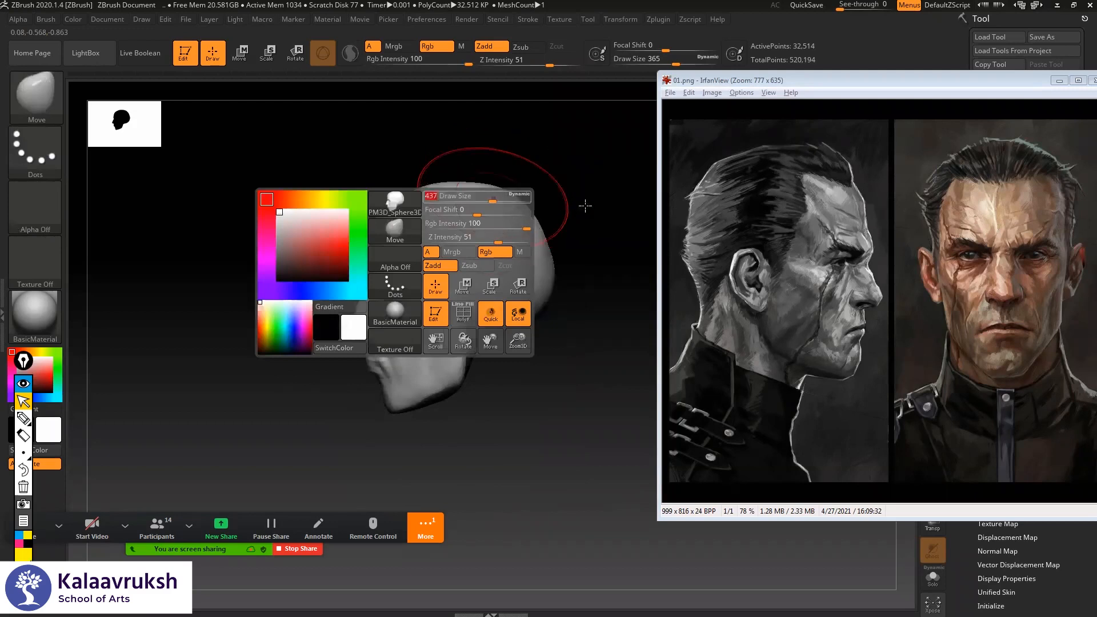
mouse_move(599, 232)
left_mouse_down()
mouse_move(568, 210)
mouse_move(583, 179)
mouse_move(543, 189)
left_mouse_up()
left_click_drag(402, 236, 404, 227)
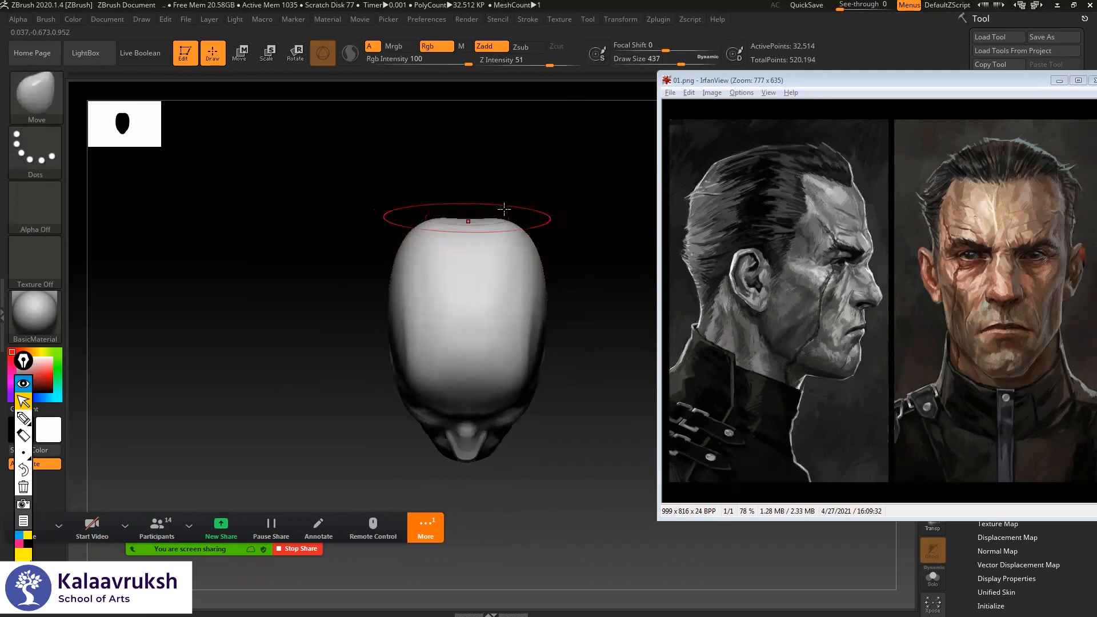
mouse_move(458, 178)
left_mouse_down()
mouse_move(412, 171)
mouse_move(486, 213)
mouse_move(353, 238)
mouse_move(377, 235)
mouse_move(283, 267)
mouse_move(307, 269)
mouse_move(372, 225)
mouse_move(349, 205)
left_mouse_up()
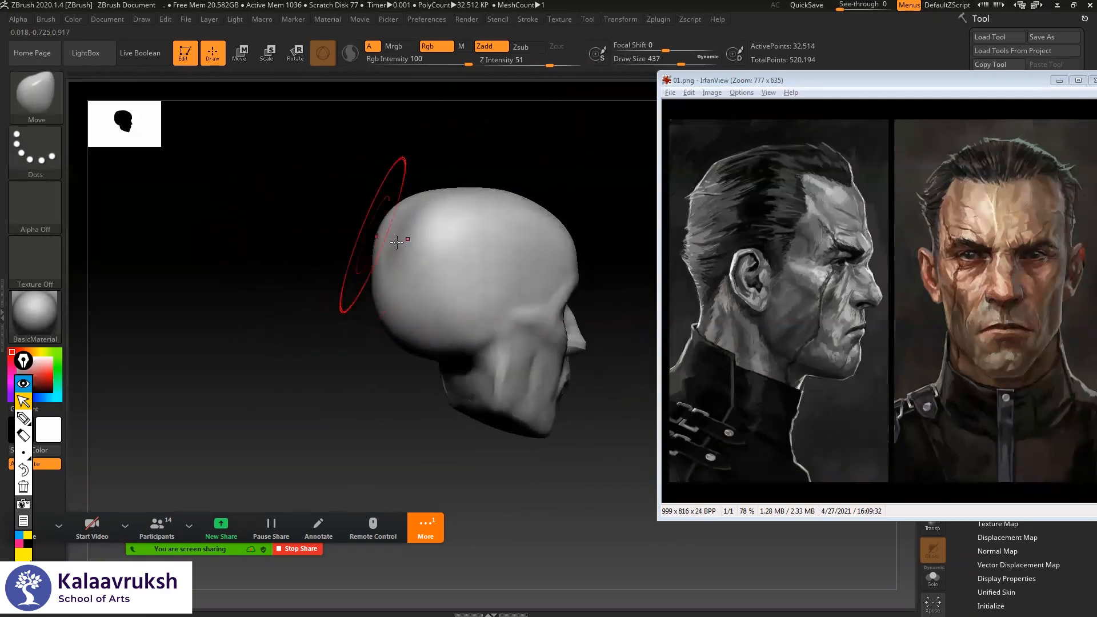
- Add volume to the rear side of the cranium with ClayBuildup at draw size 437
key("b")
key("c")
key("b")
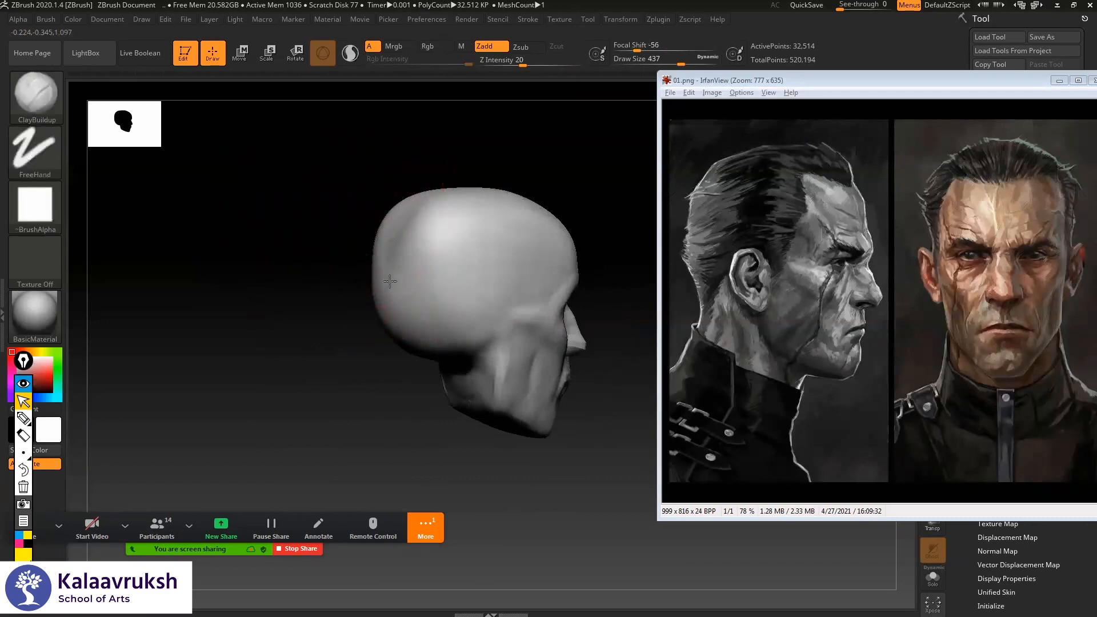
mouse_move(447, 236)
left_mouse_down()
mouse_move(431, 259)
mouse_move(426, 318)
mouse_move(357, 319)
mouse_move(439, 249)
mouse_move(431, 315)
mouse_move(436, 290)
left_mouse_up()
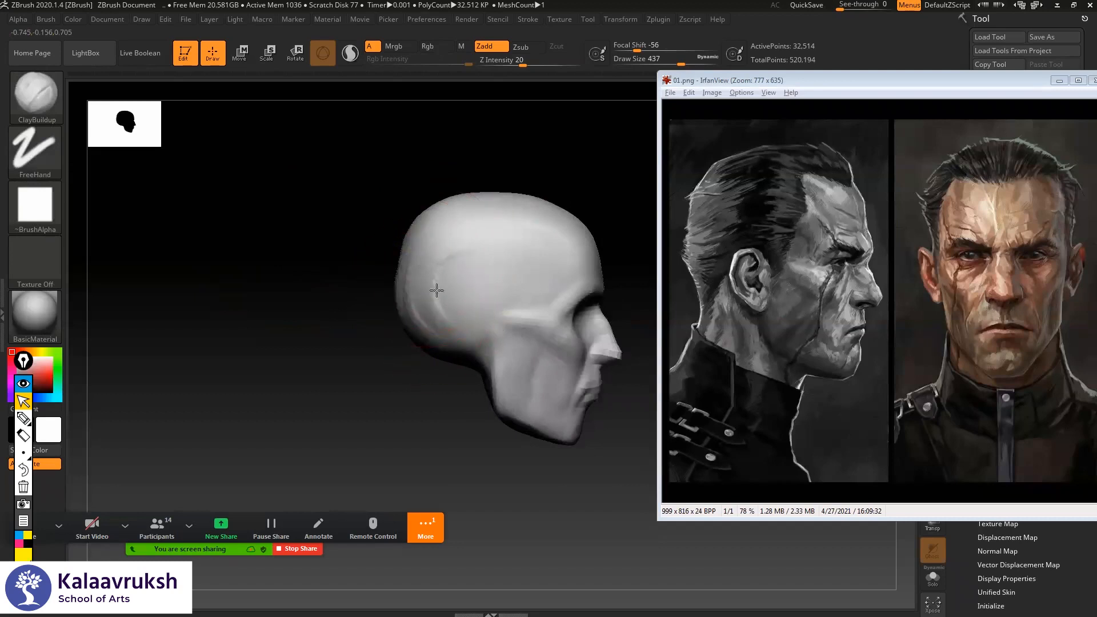
right_click_drag(459, 248, 394, 245)
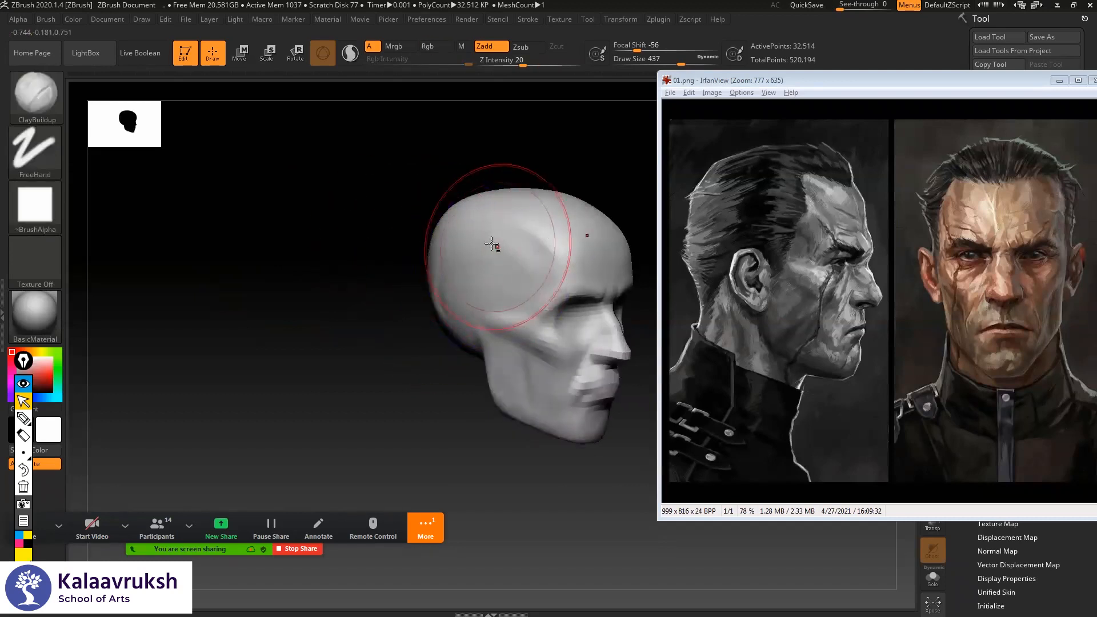
- Define the temporal ridge and the flat temple area behind the brow with ClayBuildup at draw size 286
left_click_drag(607, 179, 522, 188, "alt")
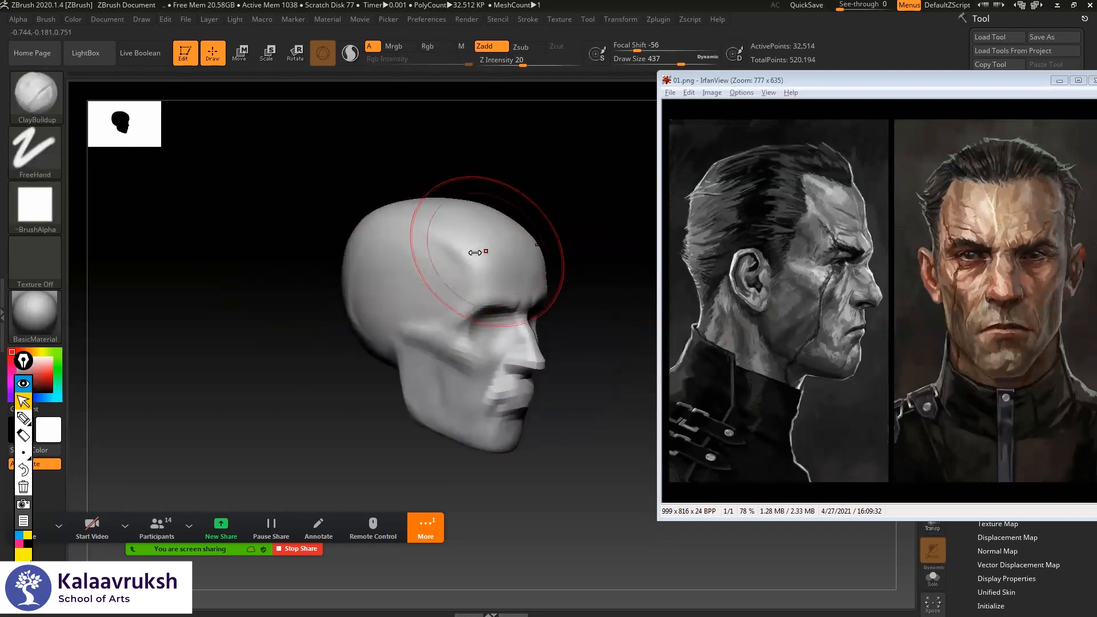
left_click_drag(559, 221, 568, 240, "alt")
left_click_drag(453, 267, 478, 316)
left_click_drag(451, 269, 472, 317)
left_click_drag(443, 268, 435, 305)
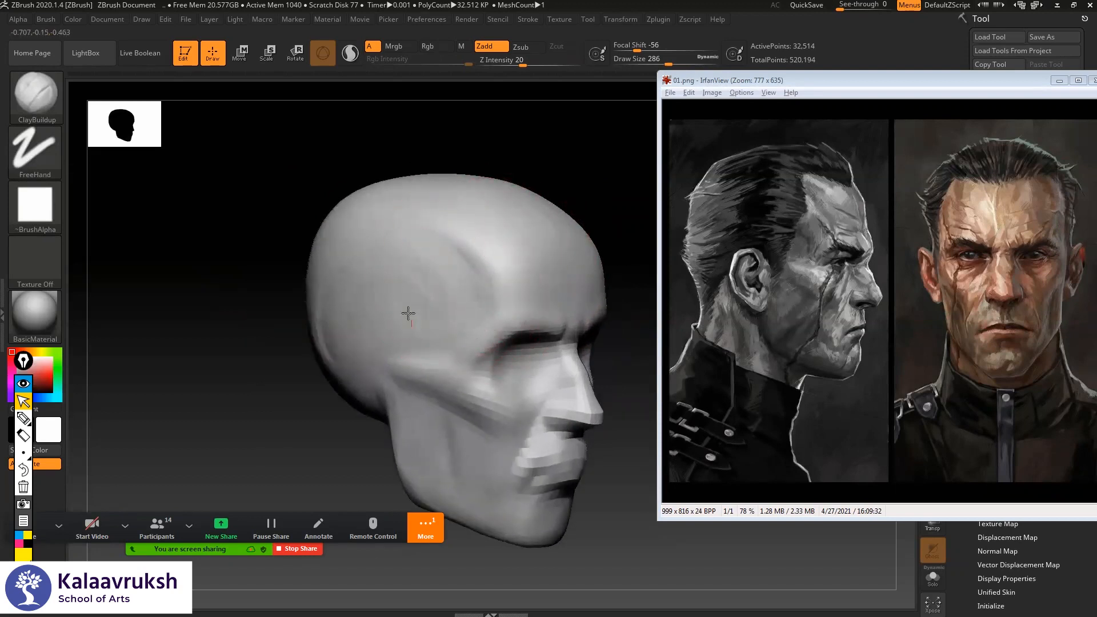
left_click_drag(375, 263, 380, 314, "alt")
- Switch to the skull reference in IrfanView and trace the temporal line on the young adult's side view with the annotation pen
key("alt+Tab")
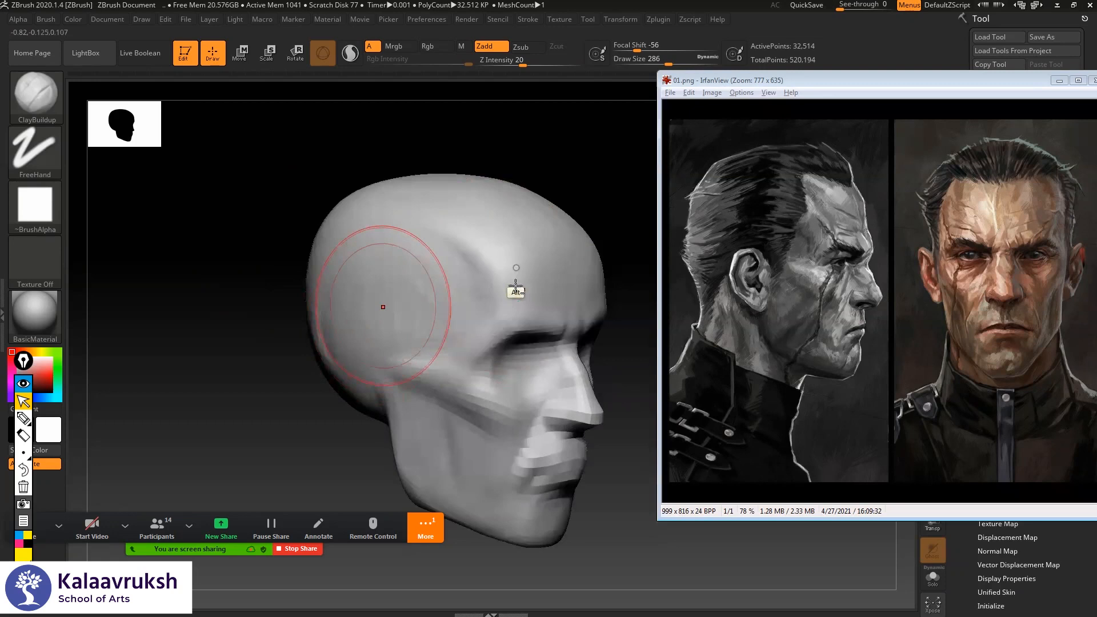
key("alt+Tab")
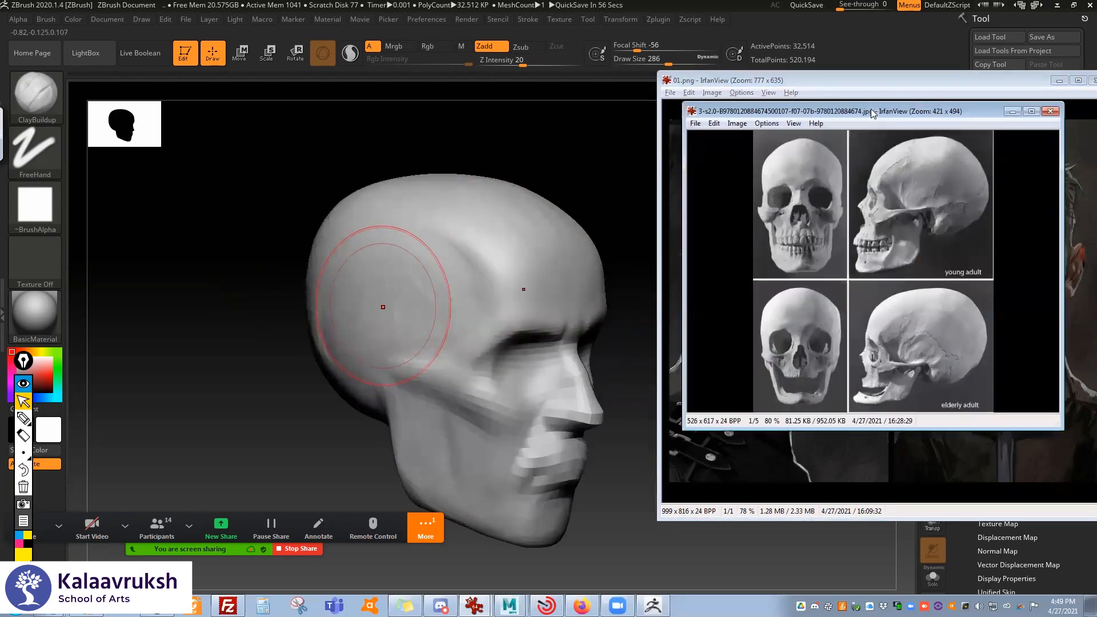
left_click_drag(871, 109, 883, 160)
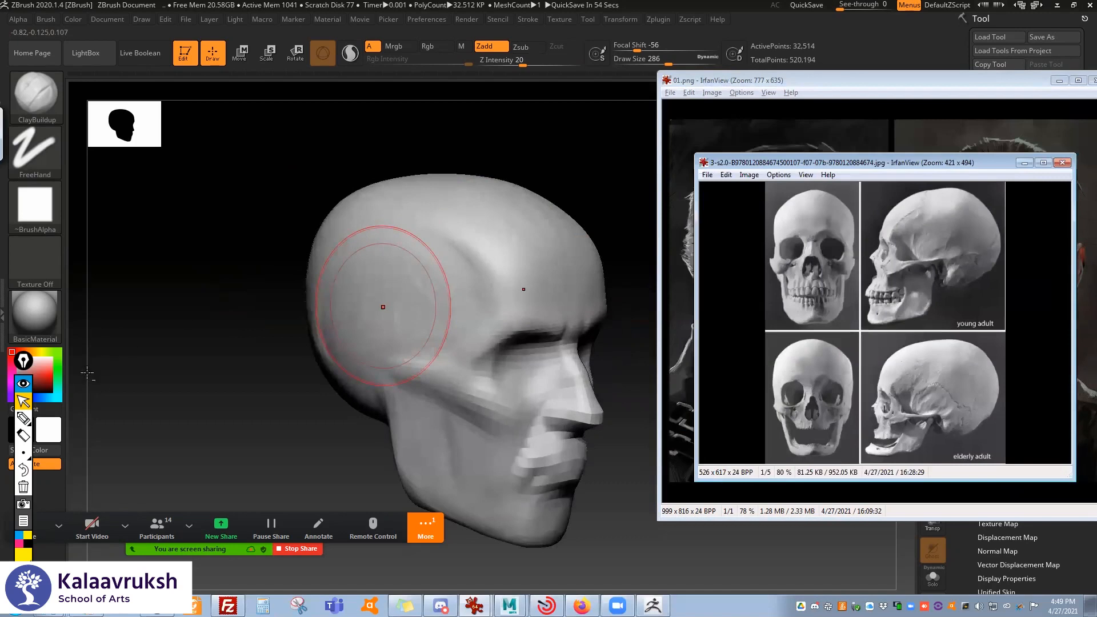
left_click(23, 419)
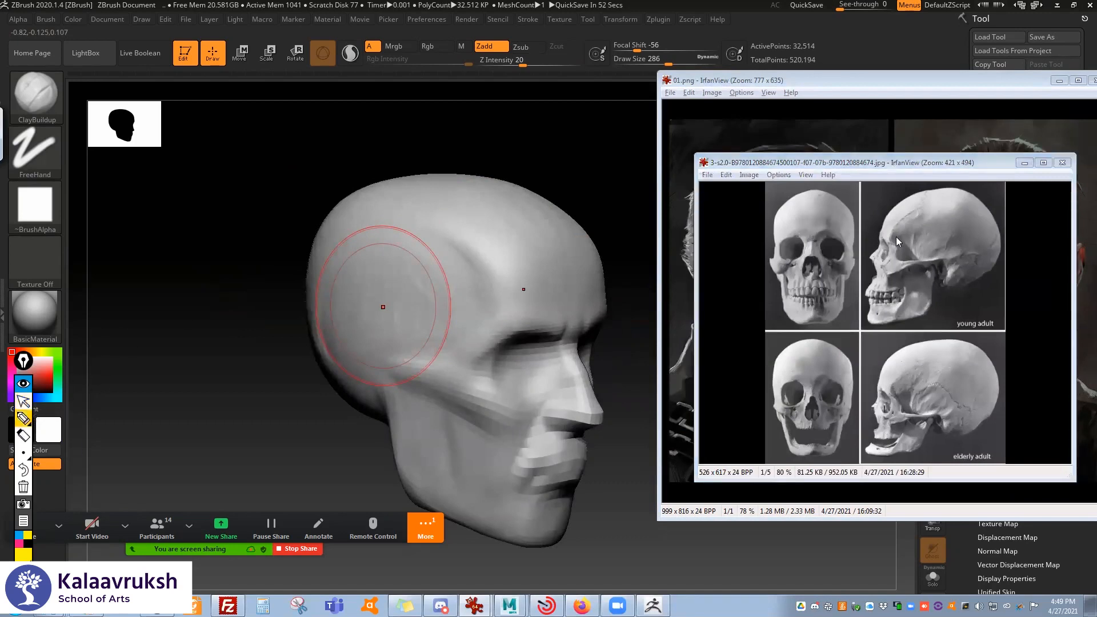
left_click_drag(898, 242, 699, 263)
left_click_drag(645, 211, 666, 210)
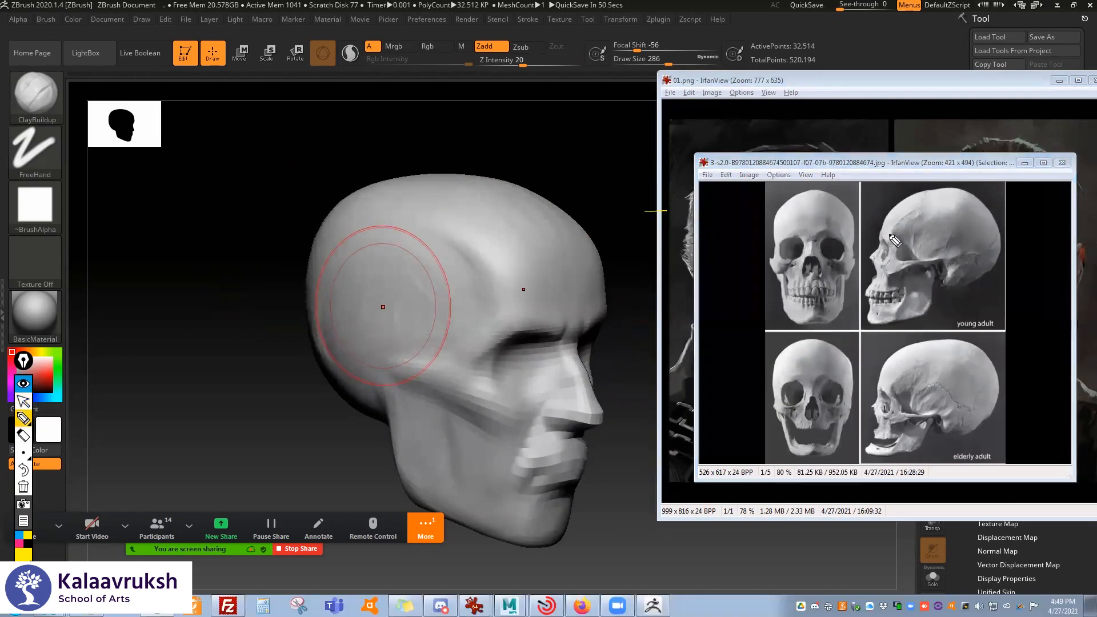
left_click_drag(937, 208, 956, 211)
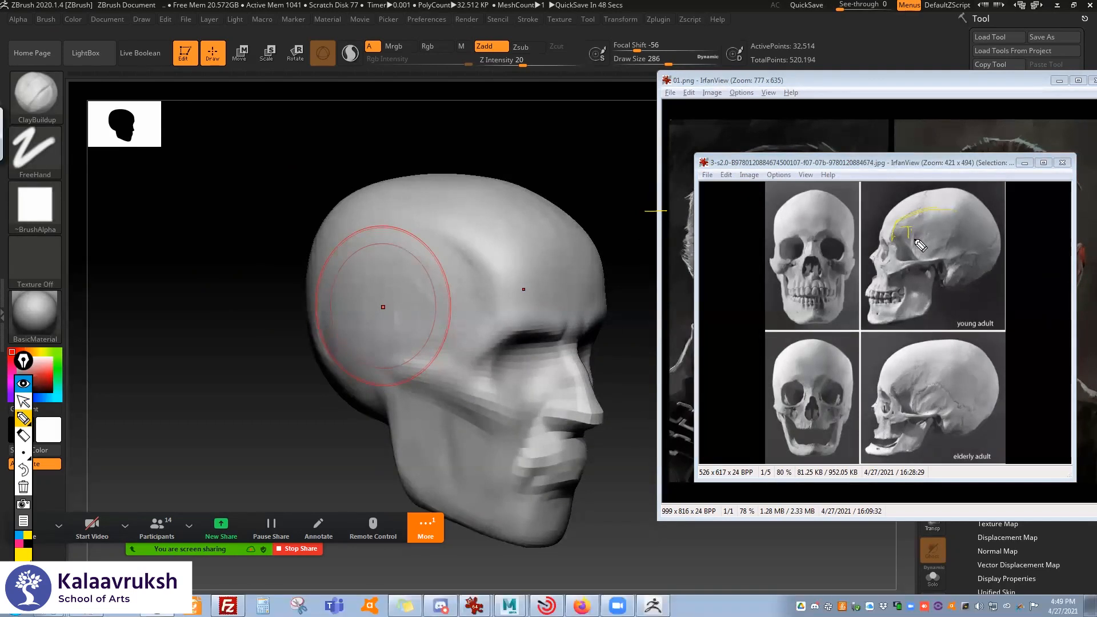
- Label the side-view skull TEMPORAL and FRONTAL, and outline the frontal bone on the young adult's front view
mouse_move(925, 239)
left_mouse_down()
mouse_move(971, 238)
mouse_move(972, 216)
left_mouse_up()
left_click_drag(929, 194, 895, 204)
mouse_move(889, 210)
left_mouse_down()
mouse_move(882, 236)
mouse_move(872, 209)
left_mouse_up()
left_click_drag(866, 197, 878, 202)
mouse_move(882, 197)
left_mouse_down()
mouse_move(882, 207)
mouse_move(895, 198)
left_mouse_up()
left_click_drag(898, 205, 909, 206)
left_click_drag(905, 198, 914, 197)
left_click_drag(914, 206, 922, 201)
left_click_drag(926, 195, 937, 201)
left_click_drag(810, 193, 851, 213)
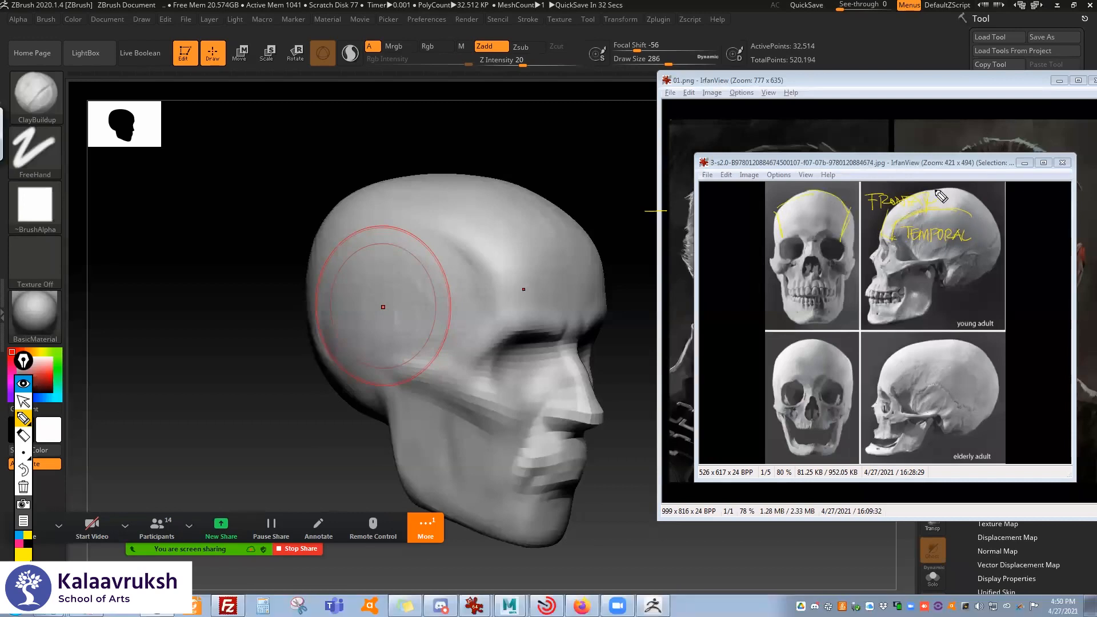
- Outline the rear of the temporal region and the cranium on the side-view skull, labelling the areas PERITAL and OCCIPITAL
left_click_drag(982, 234, 932, 252)
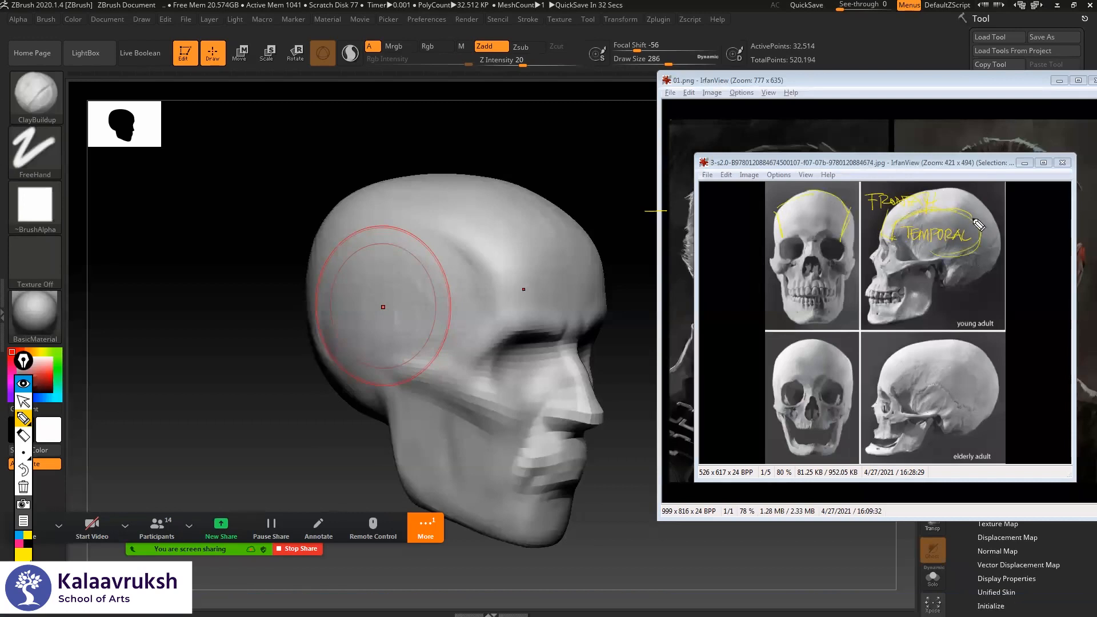
left_click_drag(1001, 238, 966, 254)
mouse_move(943, 192)
left_mouse_down()
mouse_move(969, 189)
mouse_move(990, 216)
left_mouse_up()
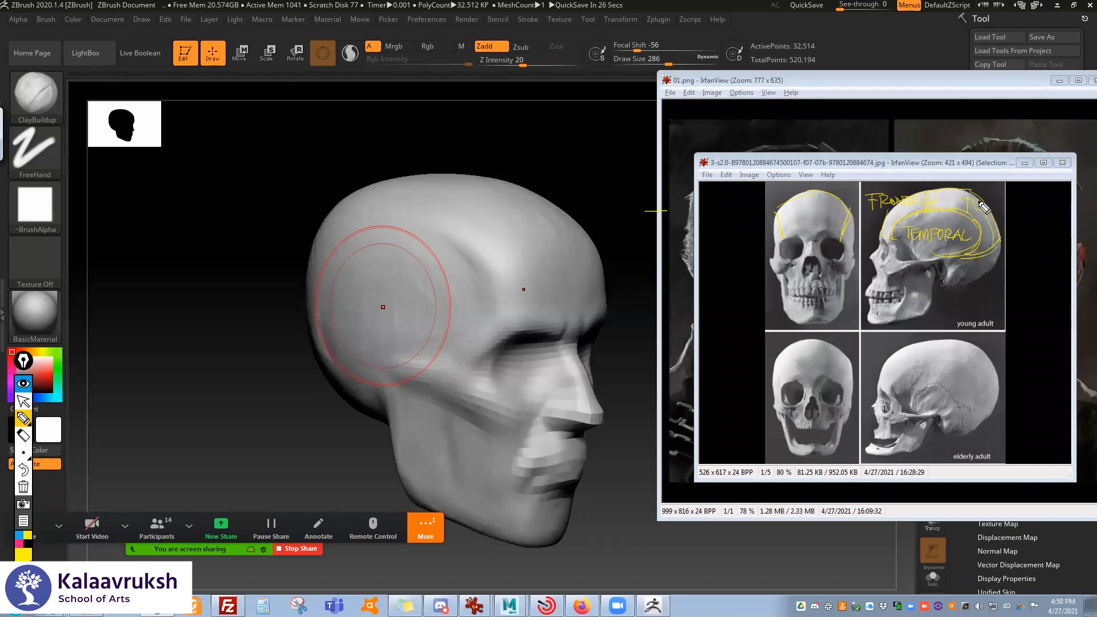
left_click_drag(995, 207, 1037, 211)
mouse_move(989, 280)
left_mouse_down()
mouse_move(1026, 292)
mouse_move(1042, 282)
left_mouse_up()
mouse_move(1034, 283)
left_mouse_down()
mouse_move(1033, 292)
mouse_move(1051, 291)
left_mouse_up()
left_click_drag(1052, 280, 1063, 291)
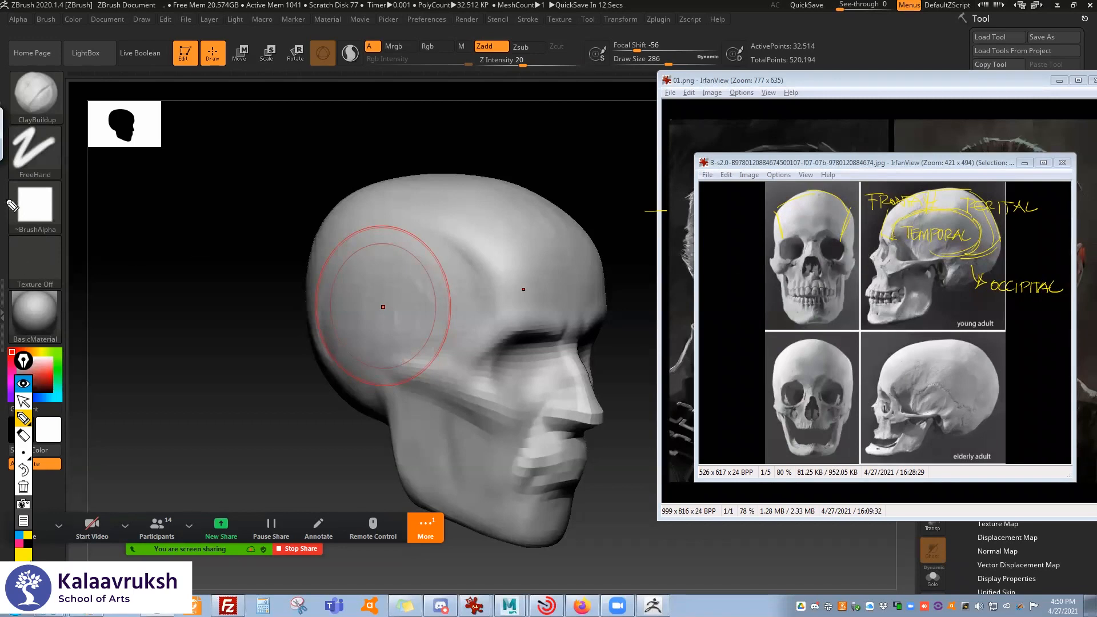
- Return to sculpting and build up the temporal and parietal sides of the cranium with ClayBuildup, smoothing between strokes
left_click(23, 402)
left_click_drag(220, 336, 394, 265)
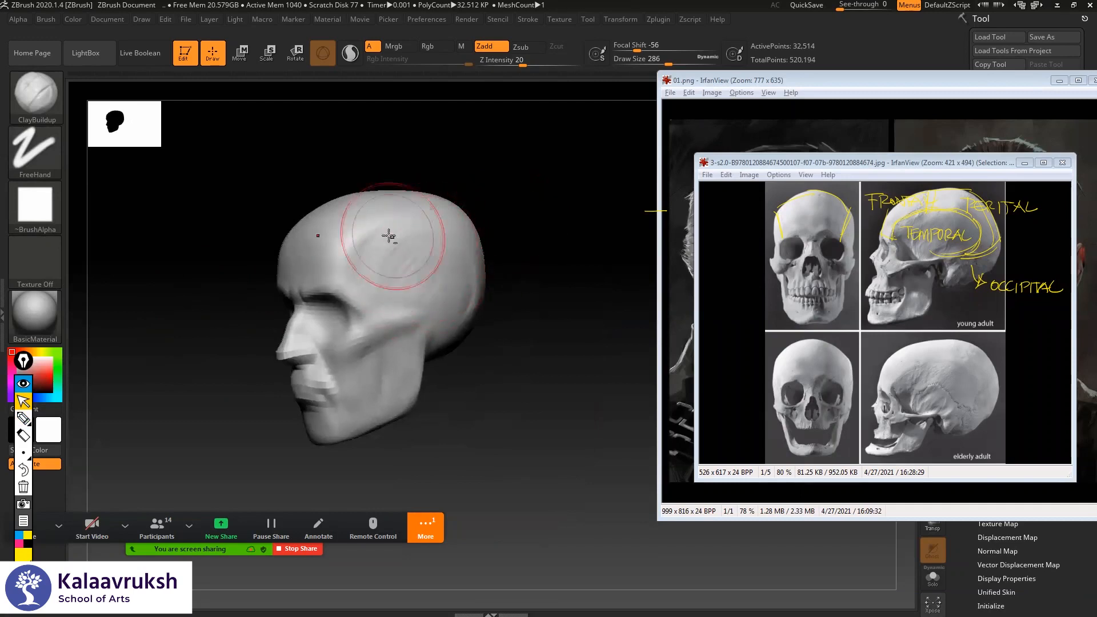
left_click_drag(437, 201, 489, 205)
mouse_move(373, 229)
left_mouse_down()
mouse_move(347, 278)
mouse_move(399, 211)
mouse_move(367, 277)
mouse_move(400, 239)
left_mouse_up()
mouse_move(535, 214)
left_mouse_down()
mouse_move(483, 294)
mouse_move(506, 303)
mouse_move(509, 294)
mouse_move(517, 311)
left_mouse_up()
left_click_drag(474, 268, 551, 268, "shift")
mouse_move(595, 225)
left_mouse_down()
mouse_move(536, 253)
mouse_move(557, 312)
mouse_move(580, 331)
left_mouse_up()
right_click_drag(600, 282, 544, 265)
right_click(457, 342)
right_click_drag(614, 260, 515, 252)
right_click_drag(438, 273, 502, 267)
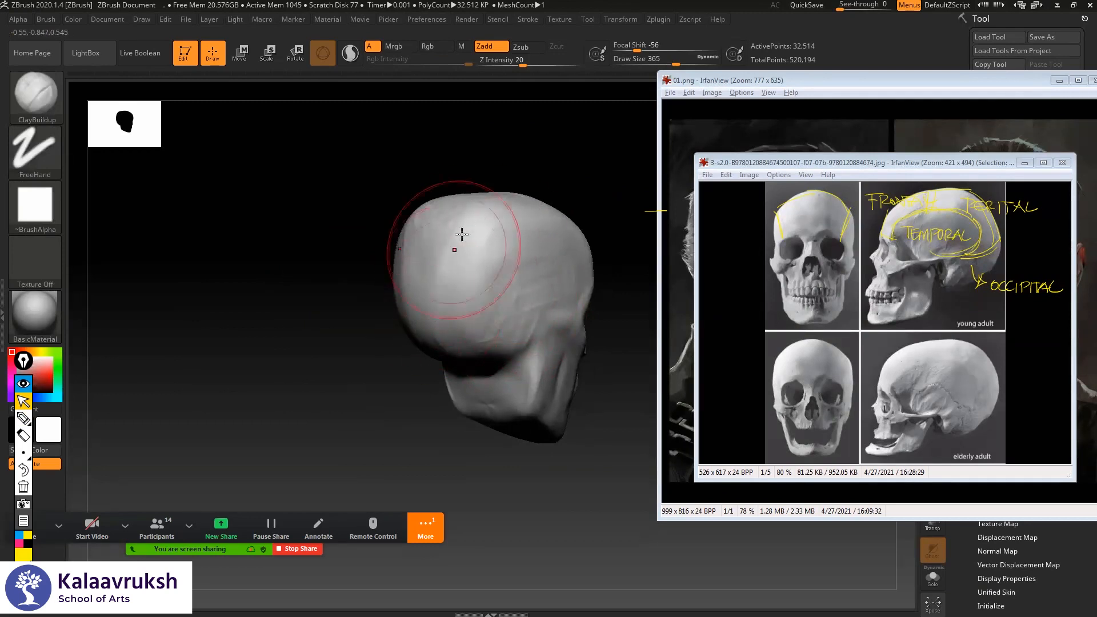
- Build up the parietal area at the back of the crown with ClayBuildup at draw size 365
key("shift")
mouse_move(386, 299)
right_mouse_down()
mouse_move(407, 228)
mouse_move(600, 184)
mouse_move(585, 184)
mouse_move(578, 217)
mouse_move(543, 245)
mouse_move(568, 215)
right_mouse_up()
key("ctrl")
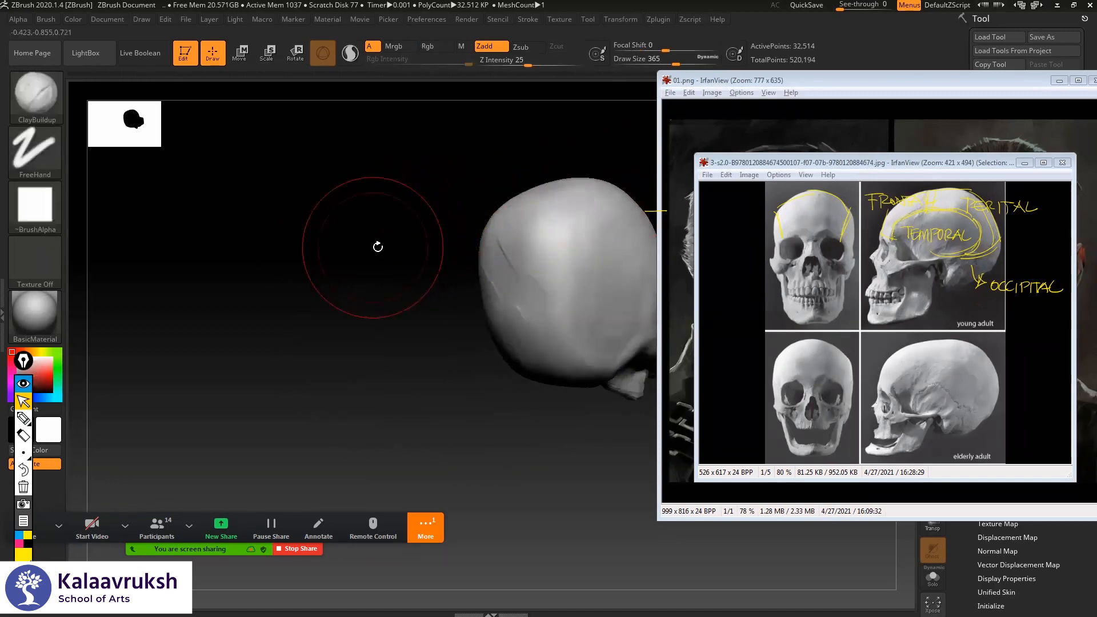
right_click_drag(377, 245, 519, 216)
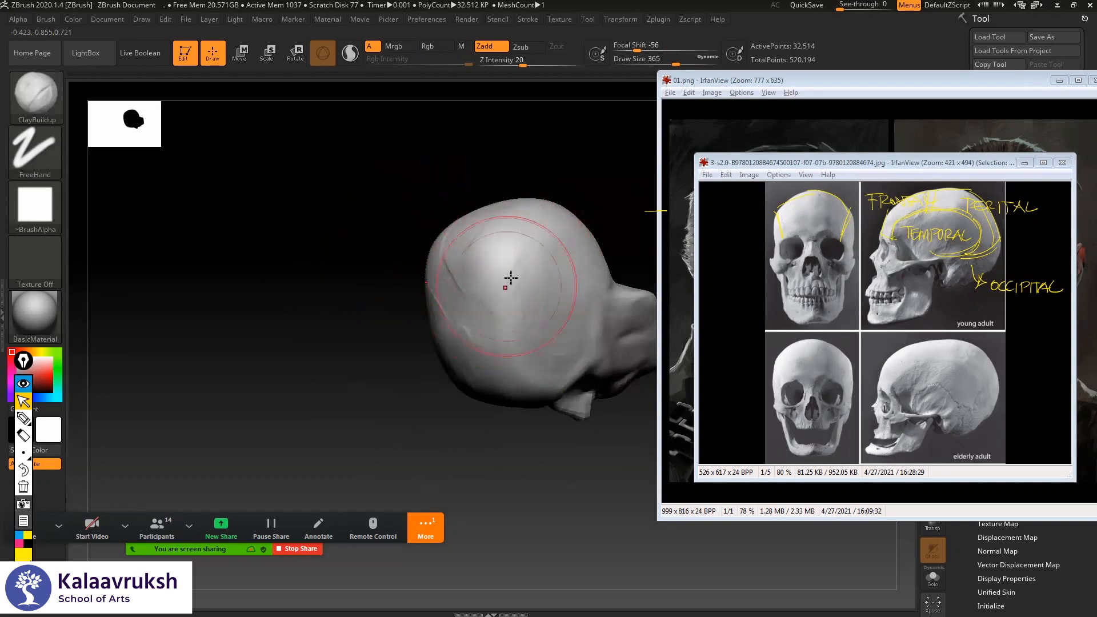
left_click_drag(549, 256, 524, 328)
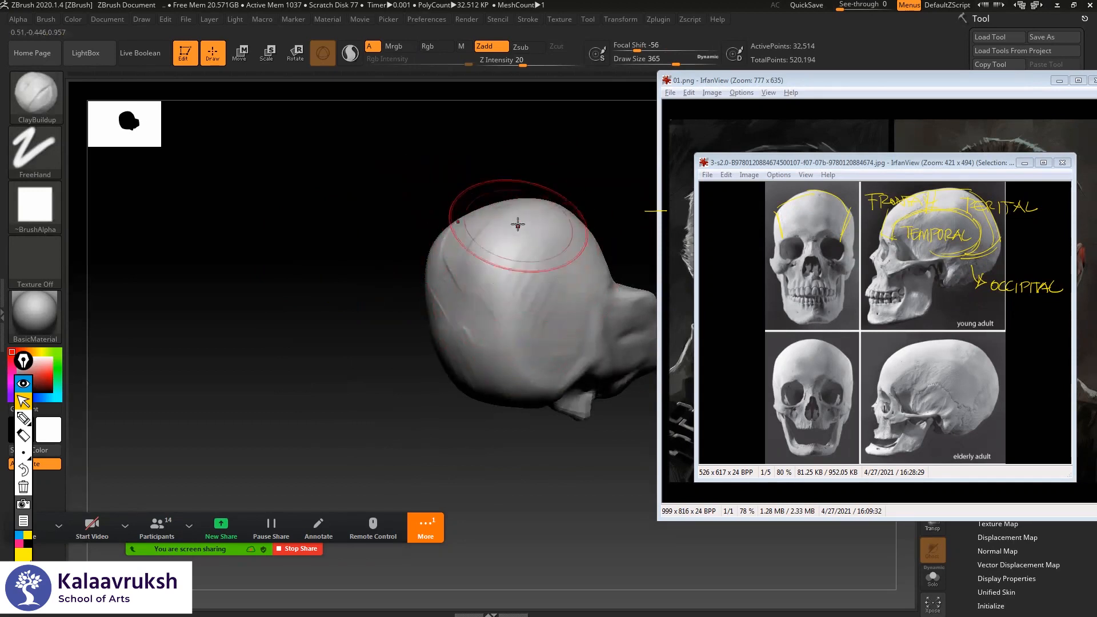
left_click_drag(516, 214, 456, 291)
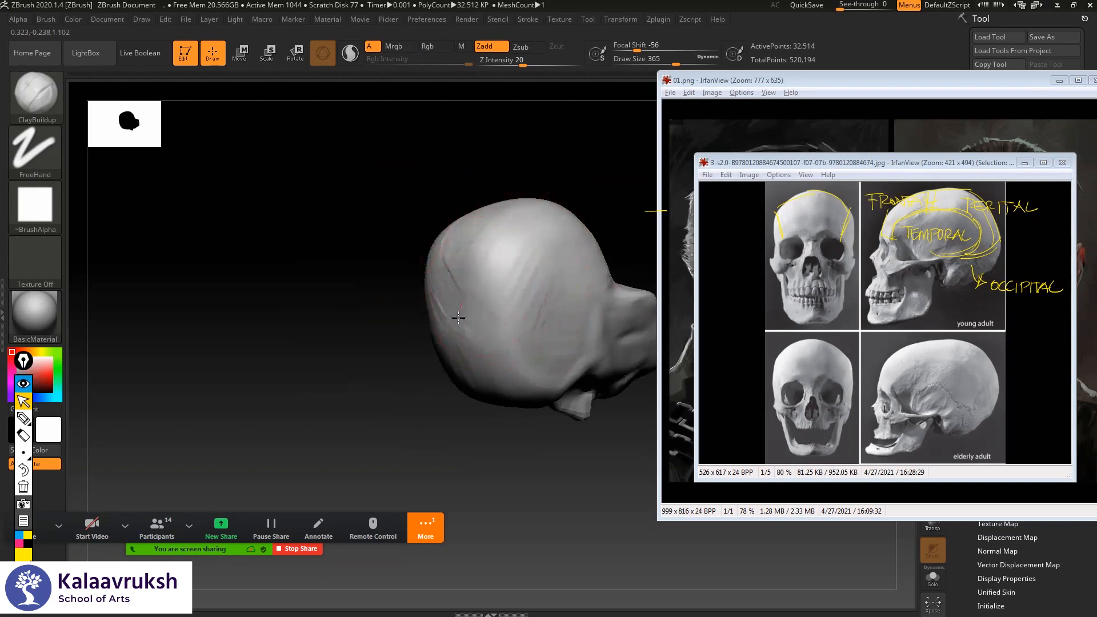
mouse_move(499, 326)
left_mouse_down()
mouse_move(539, 262)
mouse_move(527, 233)
left_mouse_up()
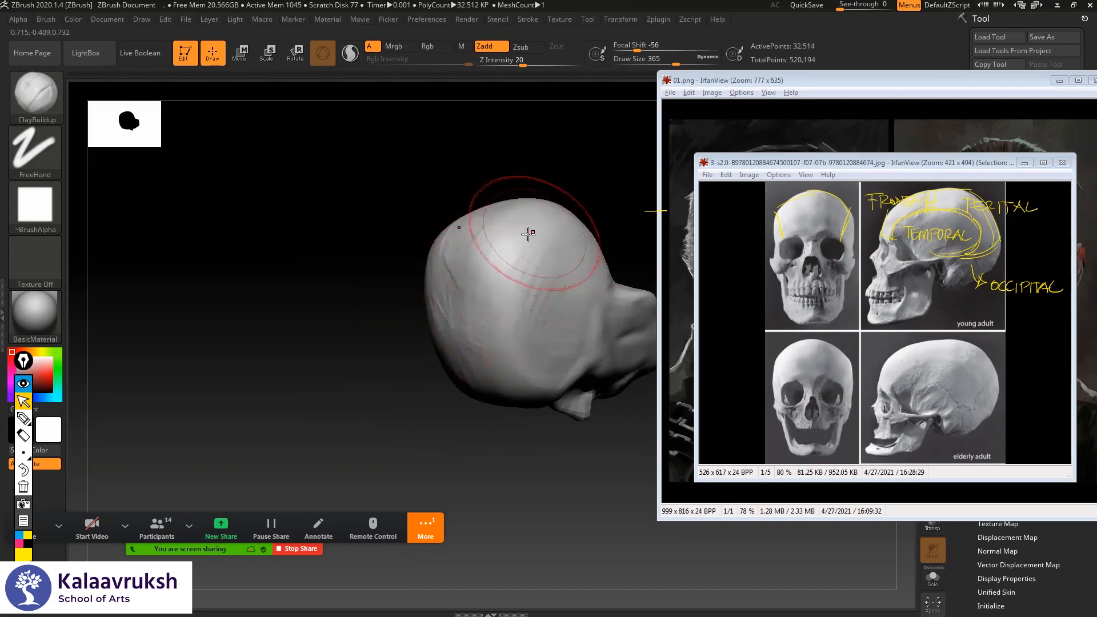
- Smooth the ClayBuildup strokes on the back of the cranium and refine its planes from behind
left_click_drag(562, 175, 594, 164, "shift")
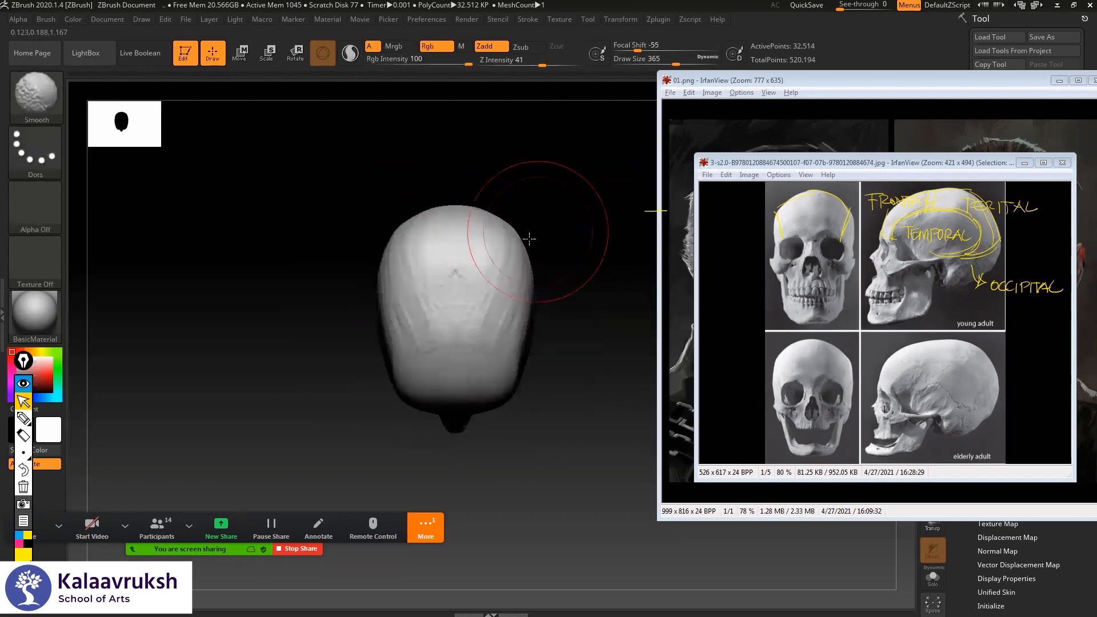
left_click_drag(598, 257, 532, 250)
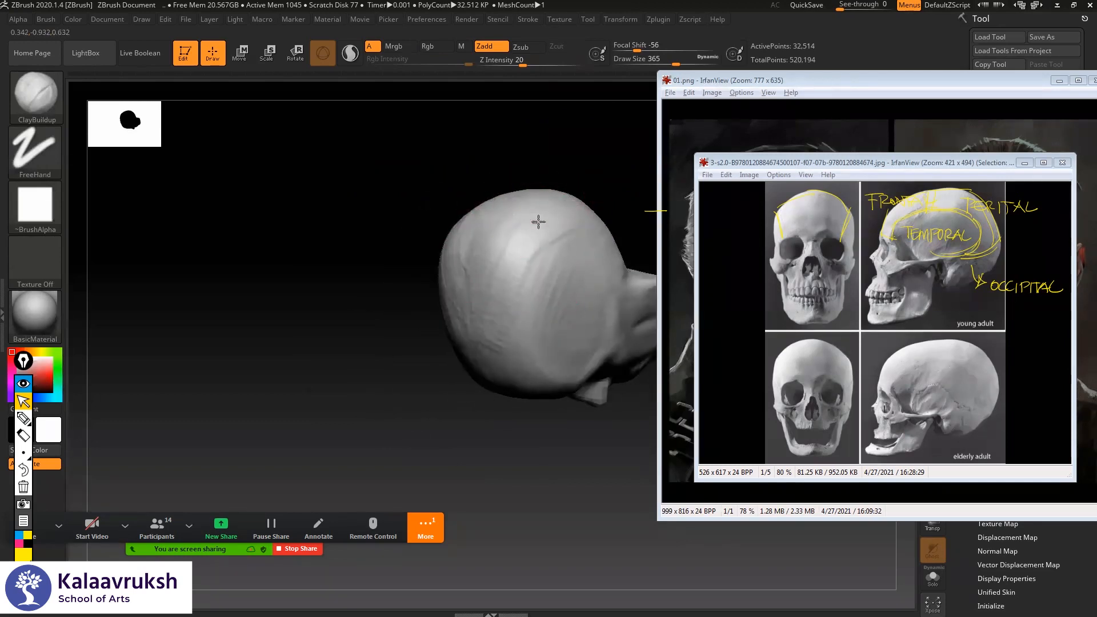
left_click_drag(352, 246, 402, 255, "shift")
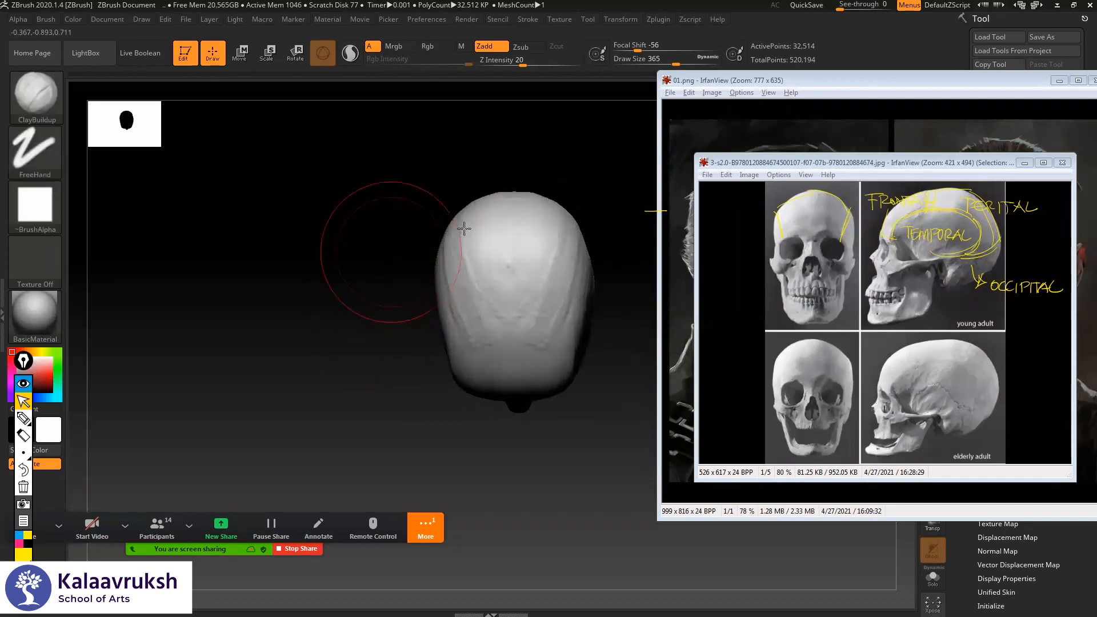
left_click_drag(464, 228, 498, 216)
- Raise the head to its highest subdivision level, set the draw size to 192 and return to the front view
left_click_drag(264, 230, 240, 281)
left_click_drag(394, 254, 321, 297)
mouse_move(597, 258)
left_mouse_down()
mouse_move(523, 253)
mouse_move(497, 228)
mouse_move(565, 238)
mouse_move(514, 238)
mouse_move(606, 228)
mouse_move(561, 241)
mouse_move(583, 246)
mouse_move(578, 268)
mouse_move(569, 246)
mouse_move(571, 255)
mouse_move(478, 241)
mouse_move(454, 252)
left_mouse_up()
key("space")
mouse_move(605, 321)
left_mouse_down("shift")
mouse_move(621, 294)
mouse_move(591, 287)
mouse_move(580, 303)
left_mouse_up("shift")
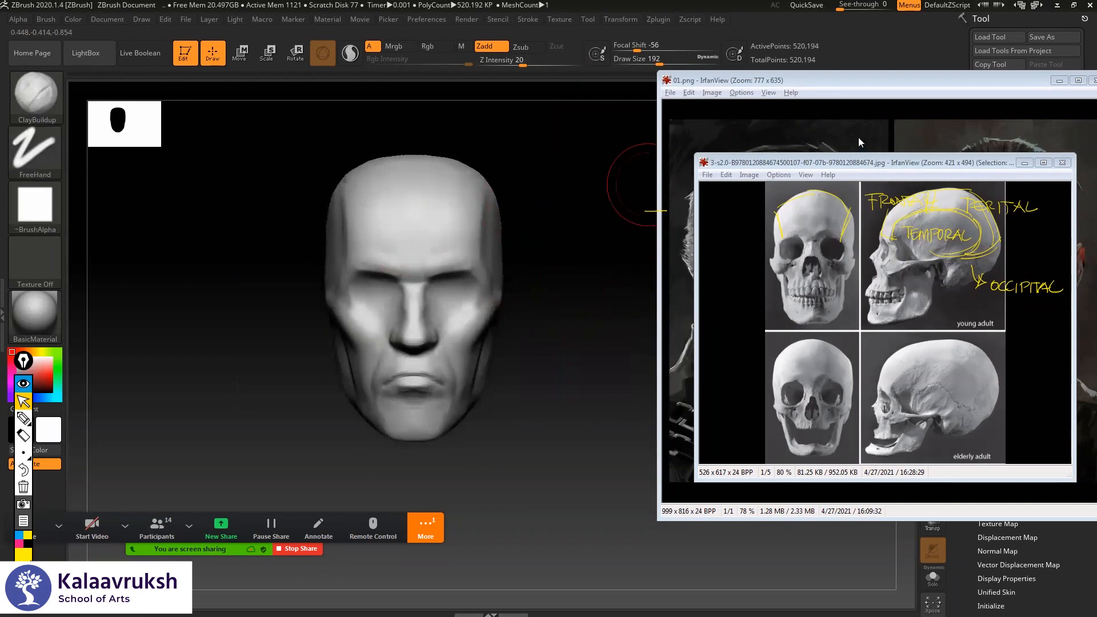
- Minimize the skull and portrait references, reposition the head in view and clear all annotations
left_click(1025, 163)
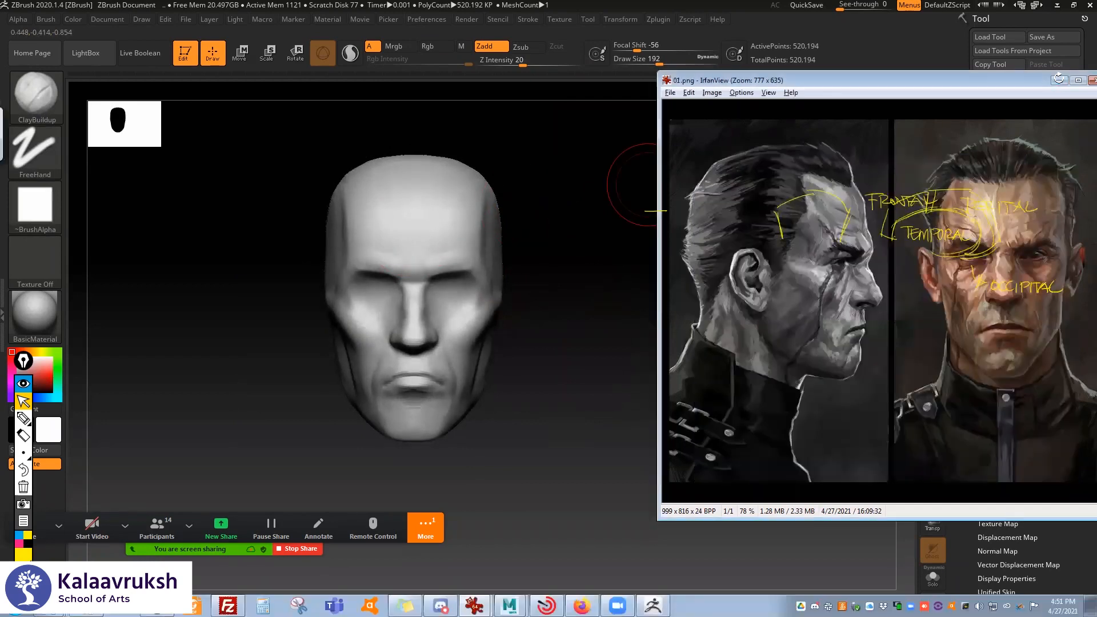
left_click(1059, 80)
mouse_move(586, 287)
left_mouse_down("alt")
mouse_move(605, 282)
mouse_move(630, 245)
mouse_move(637, 267)
left_mouse_up("alt")
left_click(25, 493)
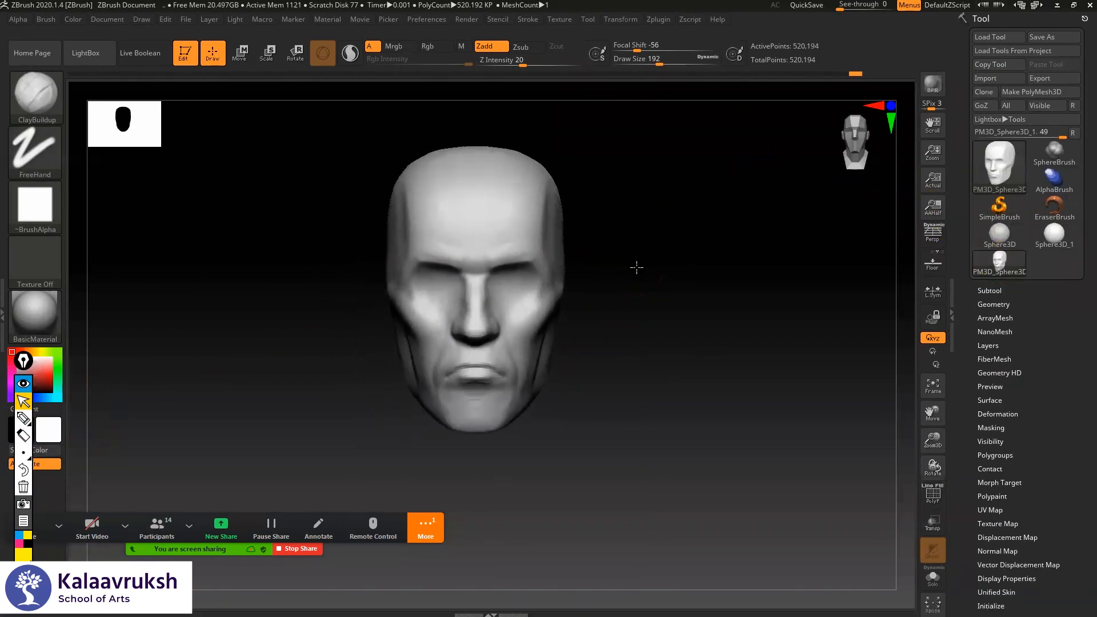
- Begin saving the head as a ZTool file and browse to the KV folder
left_click(1054, 37)
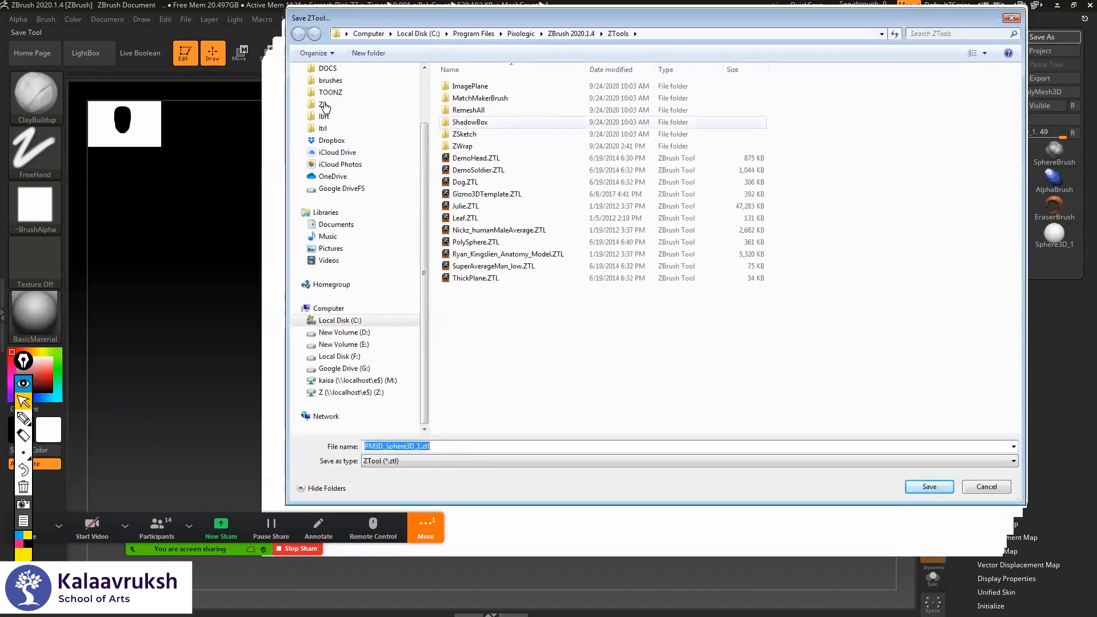
left_click(354, 106)
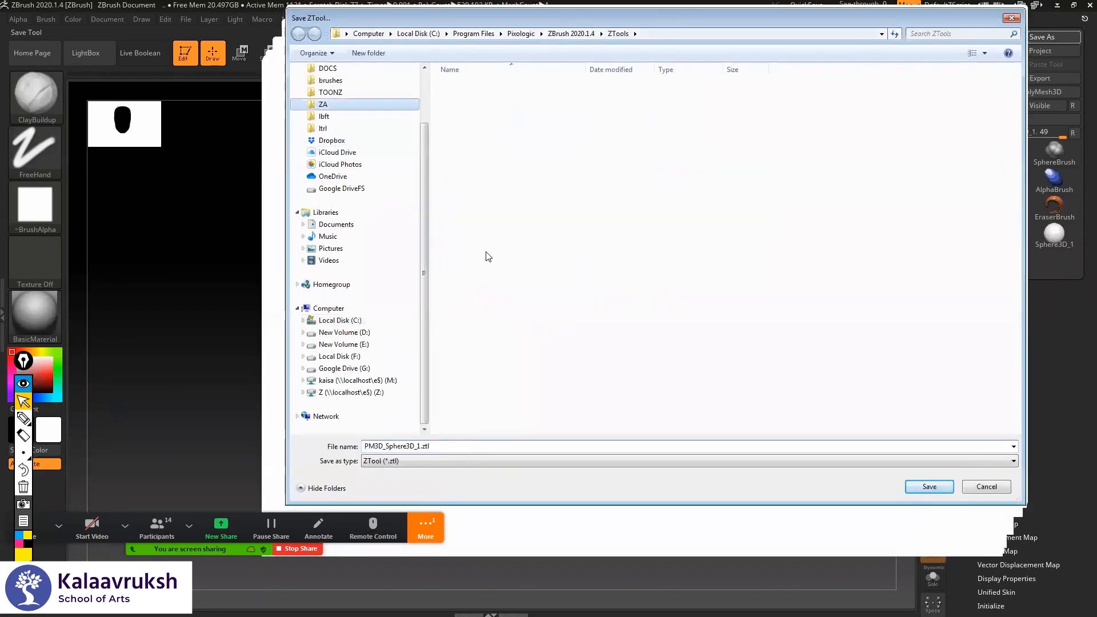
left_click_drag(418, 140, 416, 71)
scroll(353, 129, "up", 2)
left_click(350, 122)
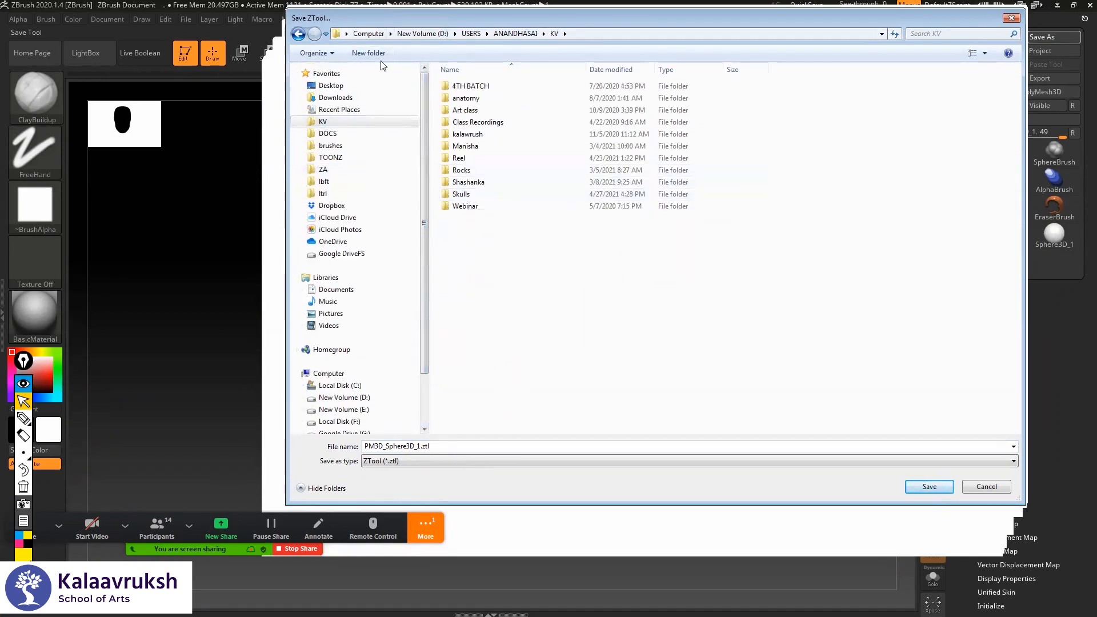
- Create a folder named Demo inside KV and save the head in it as Head_01
left_click(366, 53)
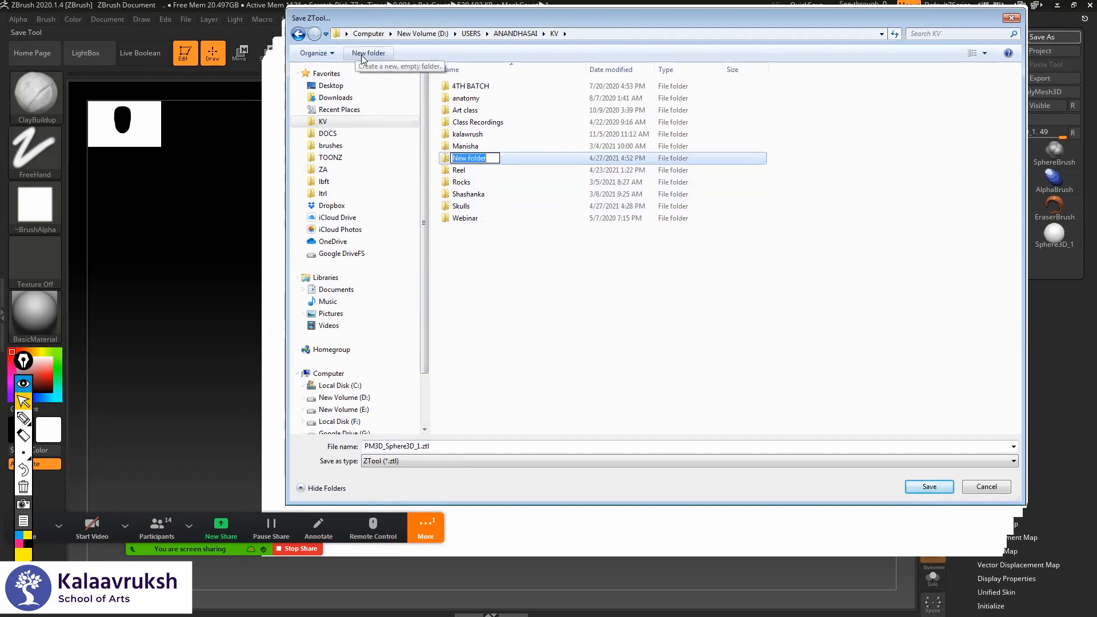
left_click(473, 235)
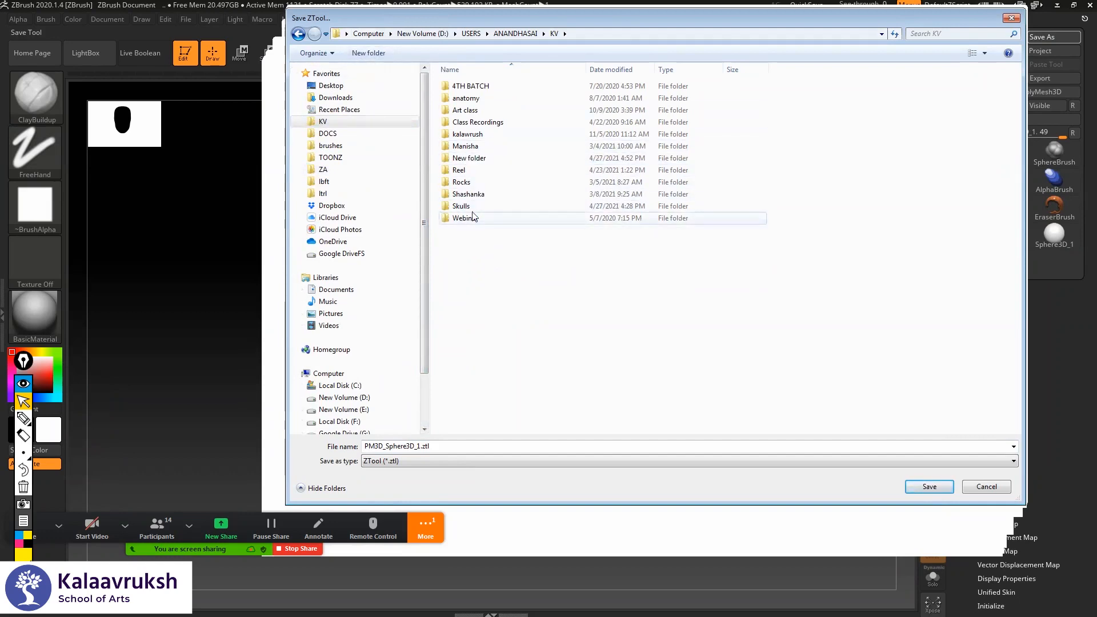
left_click(473, 161)
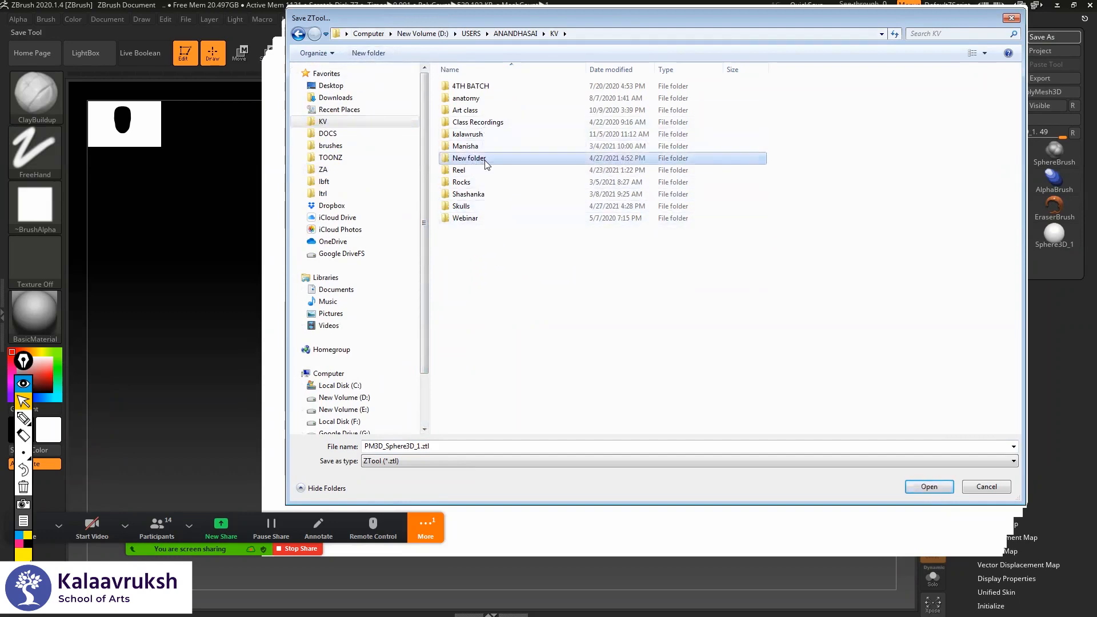
key("F2")
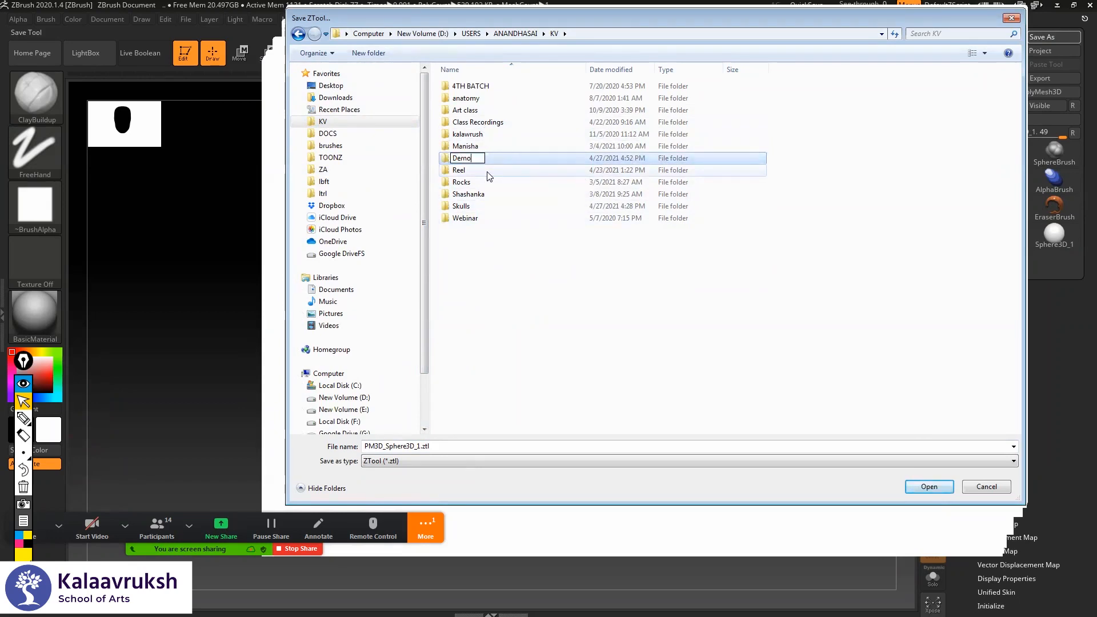
key("Return")
key("Return")
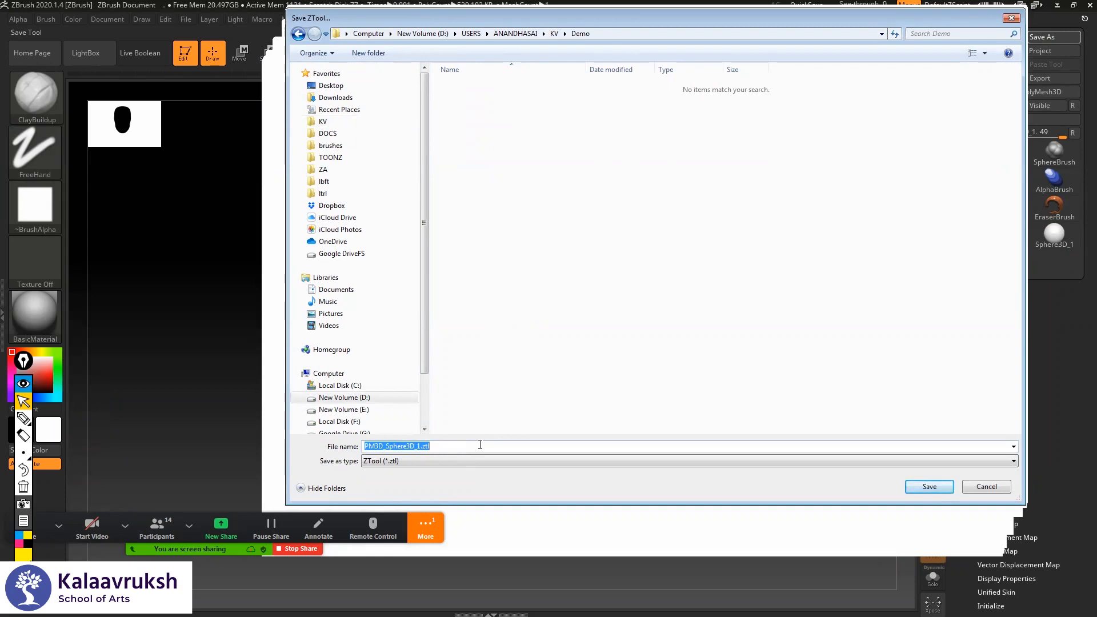
type("Head_01")
key("Return")
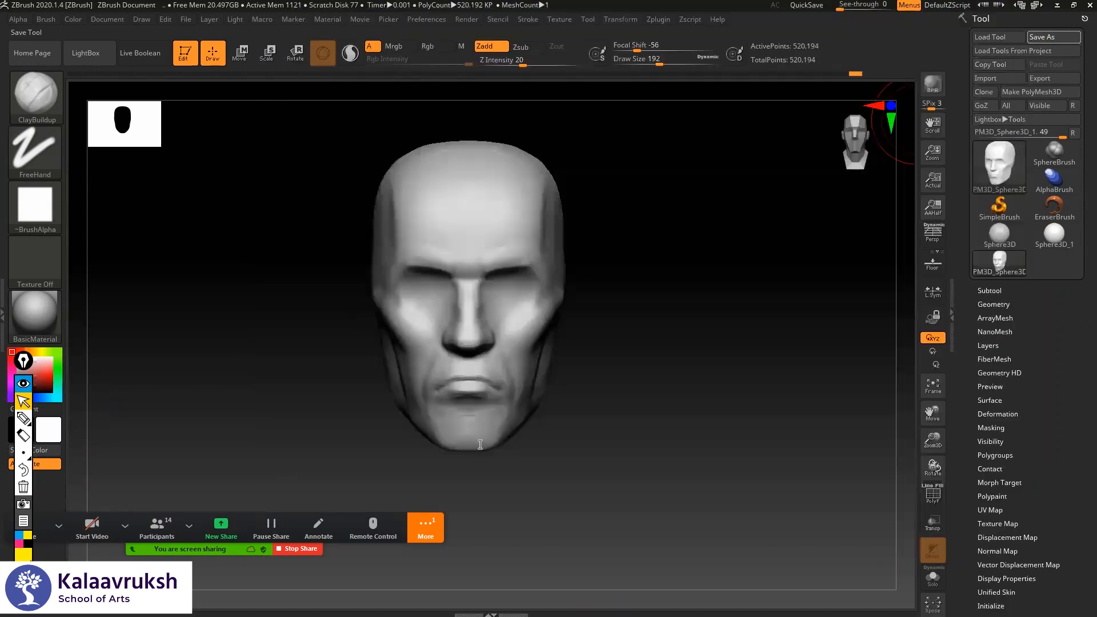
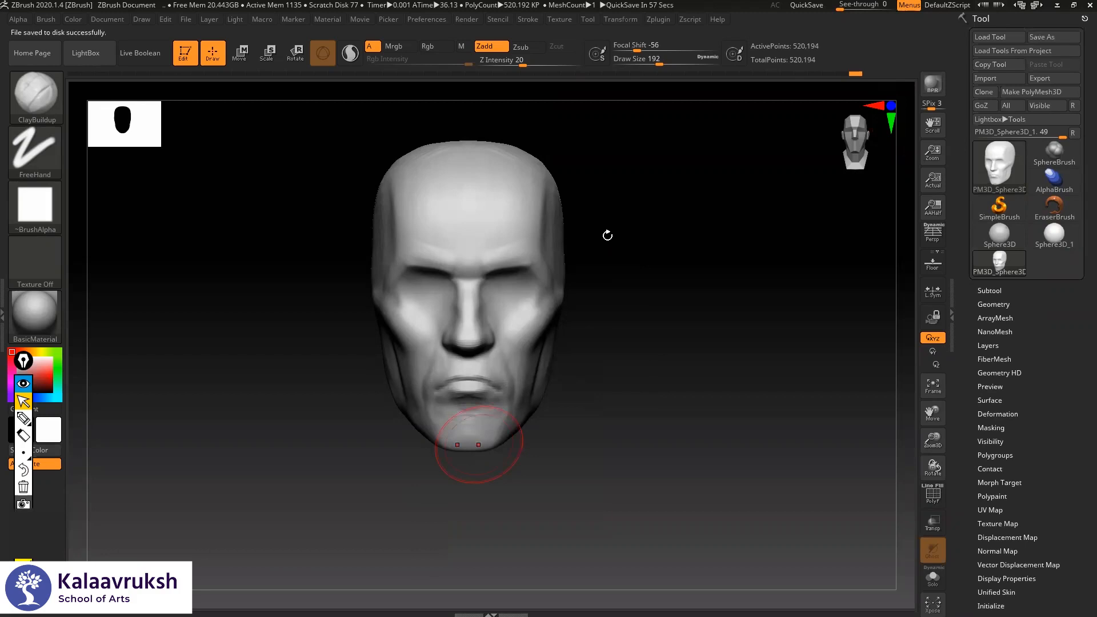
- Append a Sphere3D as a new subtool of the head and make it the active subtool
left_click_drag(680, 255, 735, 258)
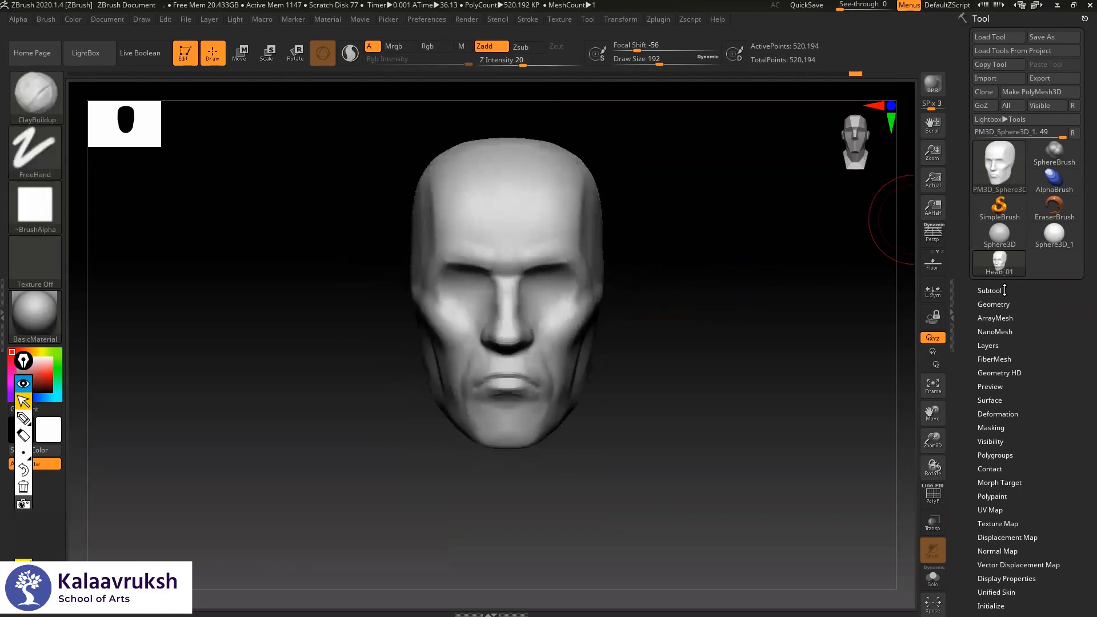
left_click(990, 291)
left_click_drag(967, 288, 967, 162)
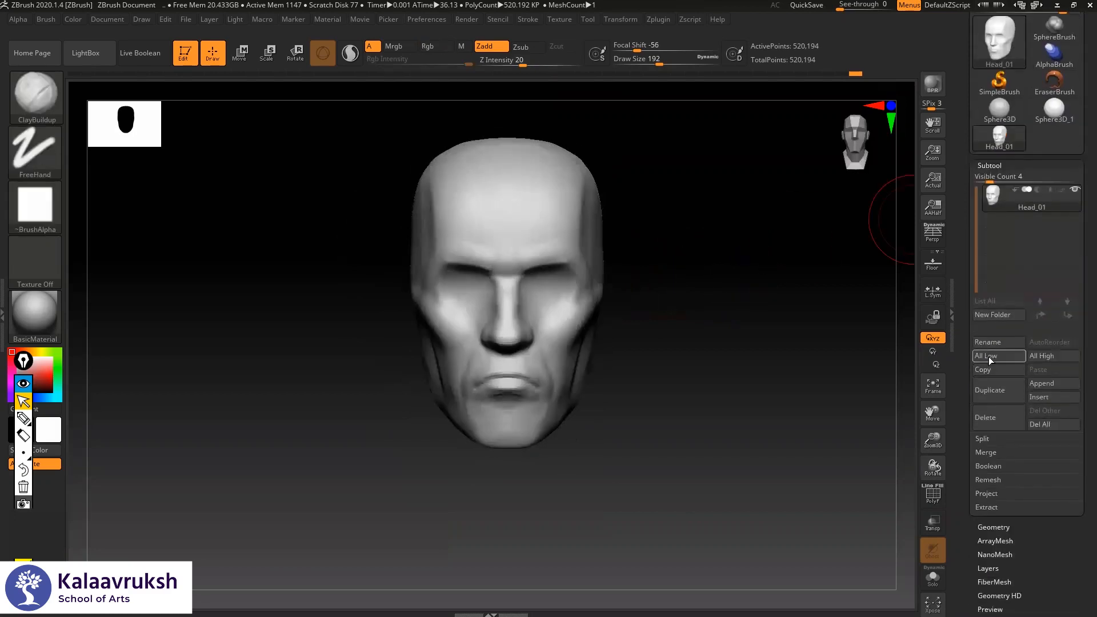
left_click(1046, 382)
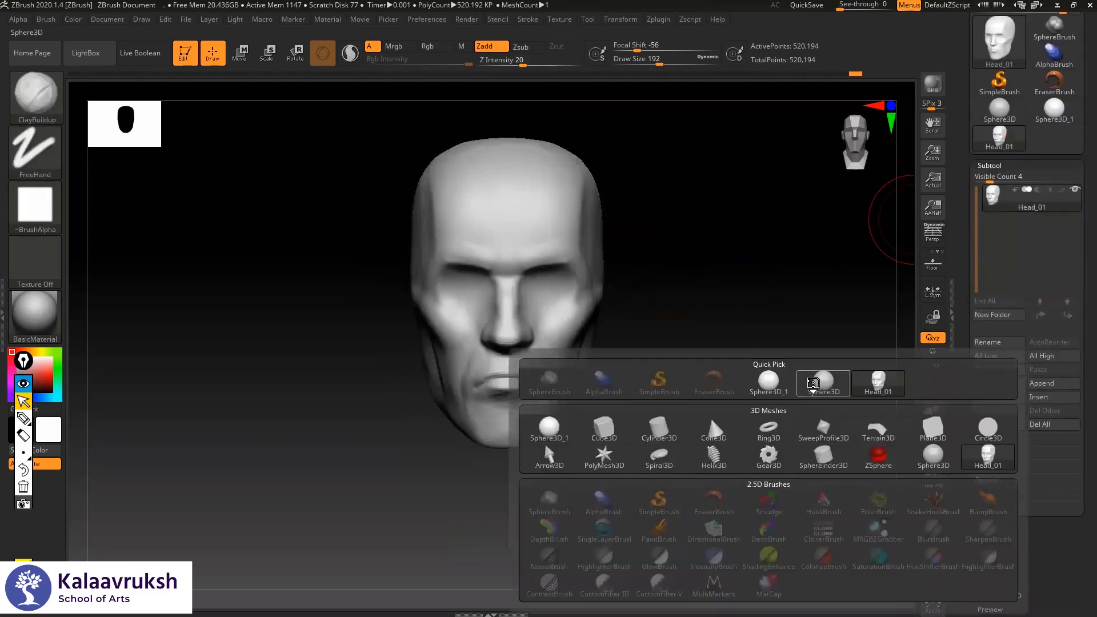
left_click(821, 383)
left_click(1009, 228)
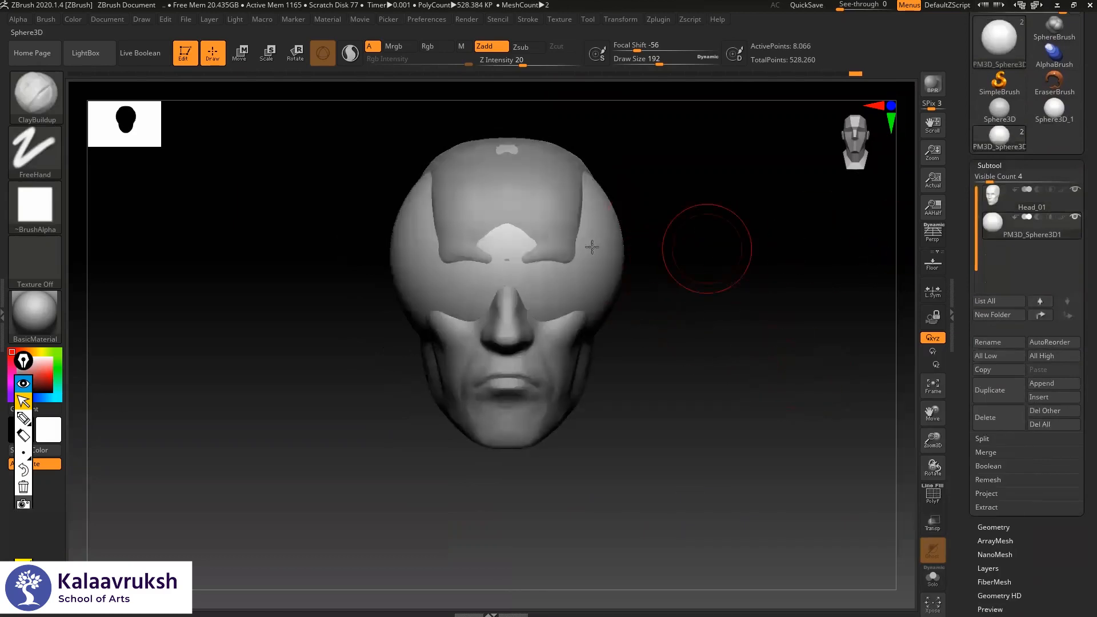
- Scale the appended sphere down to eyeball size and move it in front of the head's left brow
key("w")
left_click_drag(513, 254, 657, 241)
left_click_drag(556, 253, 452, 258)
left_click_drag(436, 256, 323, 270)
left_click_drag(242, 317, 372, 294)
left_click_drag(603, 225, 647, 240, "alt")
left_click_drag(445, 268, 403, 253)
left_click_drag(622, 256, 622, 321, "alt")
left_click_drag(371, 274, 467, 275)
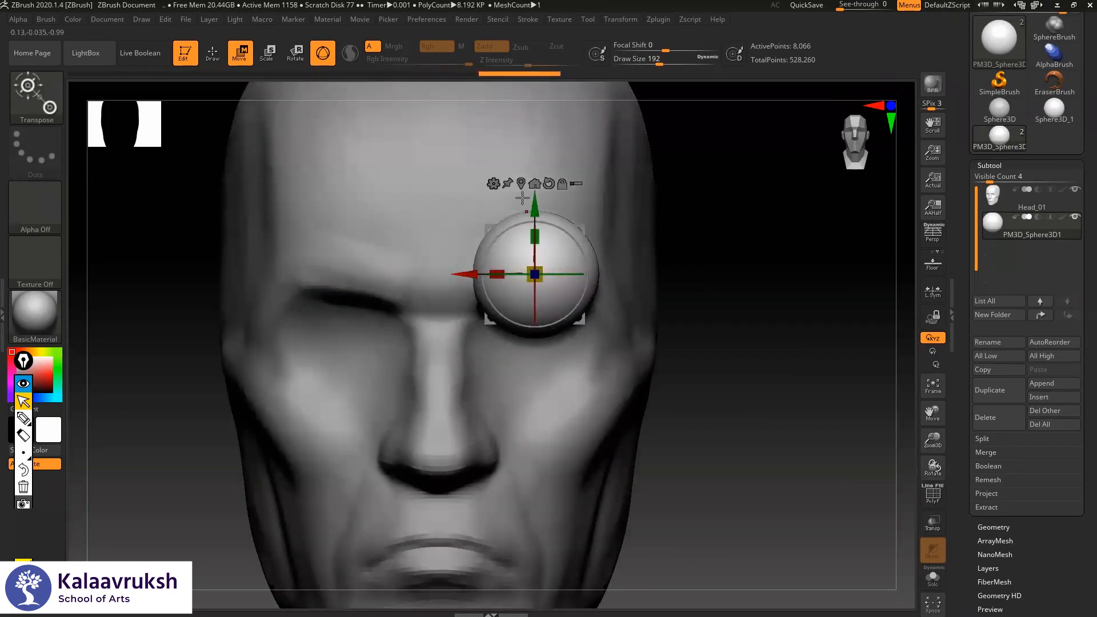
- Lower the sphere to the left eye socket and fit it inside using front and side views
left_click_drag(535, 231, 535, 305)
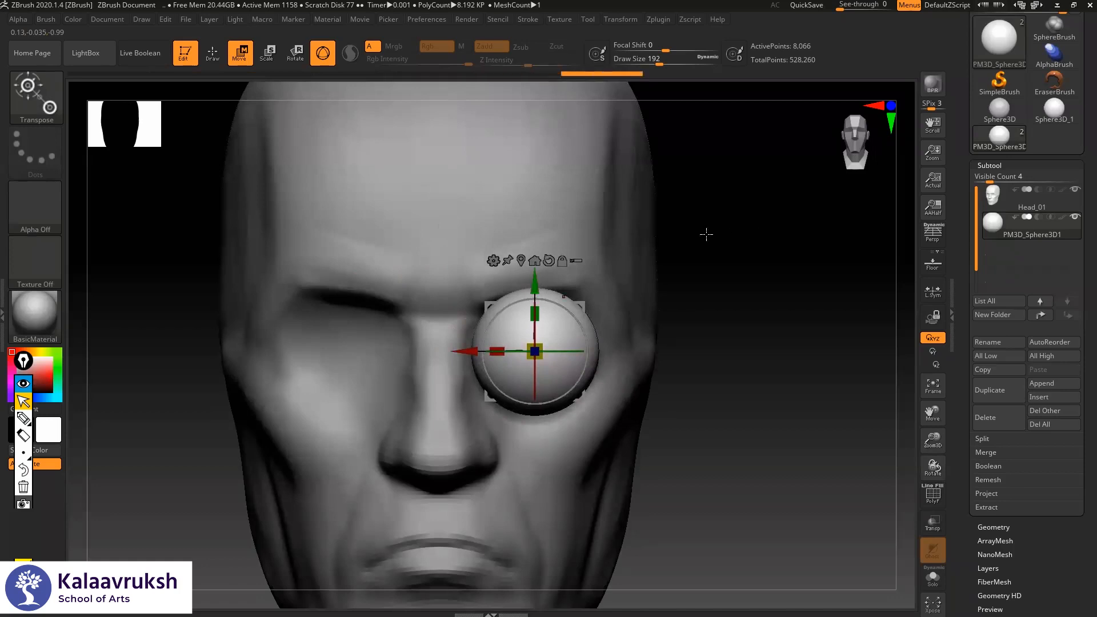
left_click_drag(705, 235, 340, 244)
left_click_drag(452, 306, 540, 288, "alt")
left_click_drag(429, 279, 686, 272)
left_click_drag(611, 230, 611, 219)
left_click_drag(783, 233, 536, 286)
left_click_drag(411, 289, 586, 256)
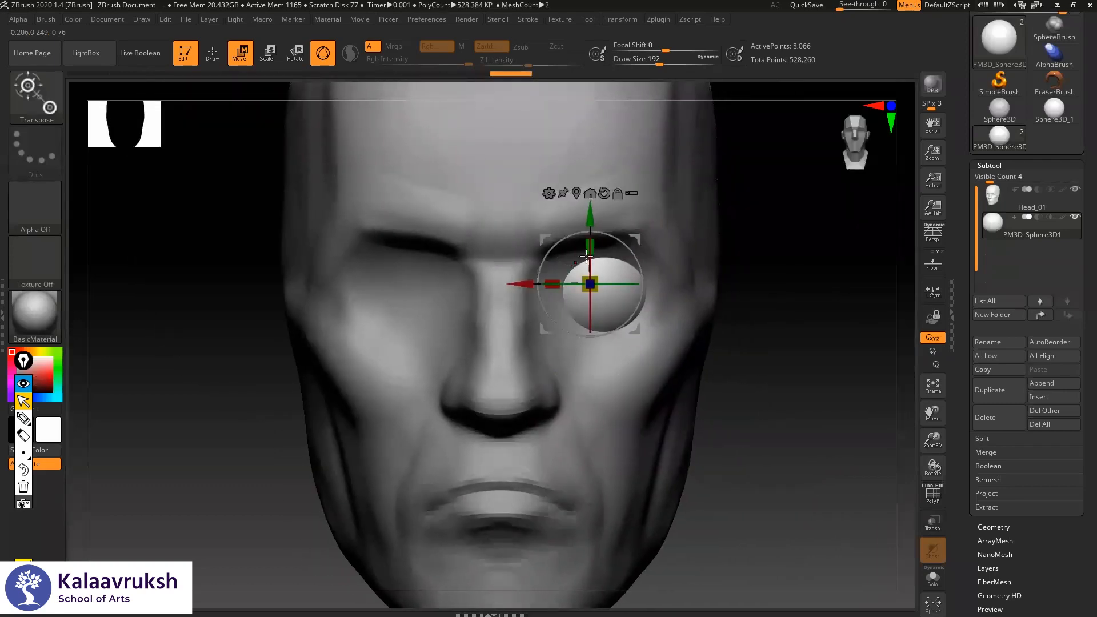
- Fine-tune the eyeball's depth in the socket from the side view, and return to the front view
left_click_drag(757, 230, 518, 285)
left_click_drag(395, 324, 680, 251, "alt")
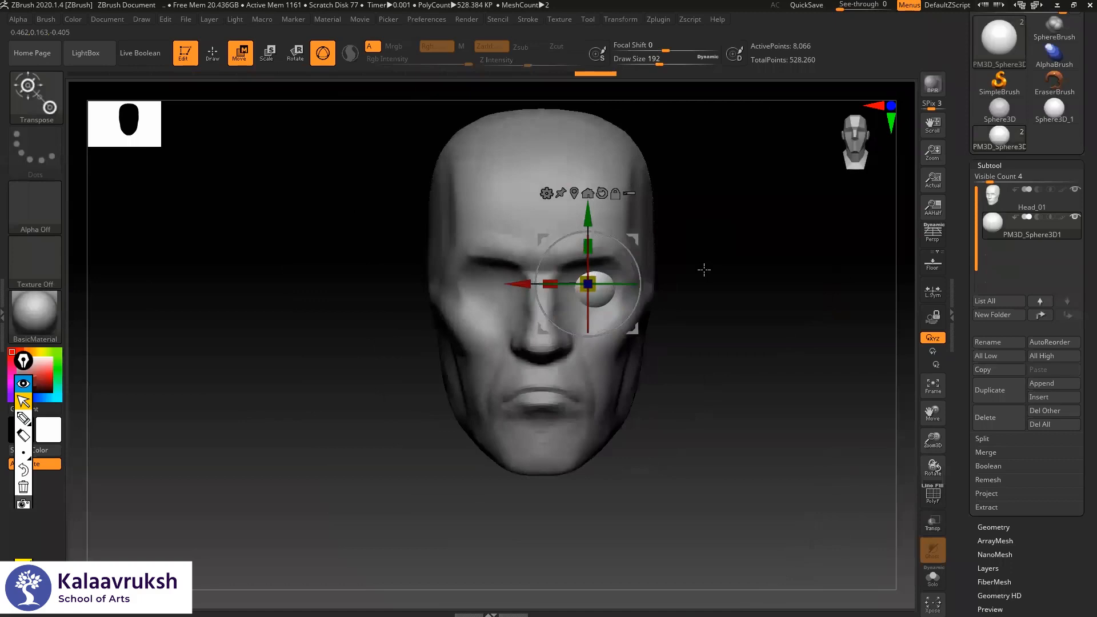
left_click_drag(703, 270, 448, 349)
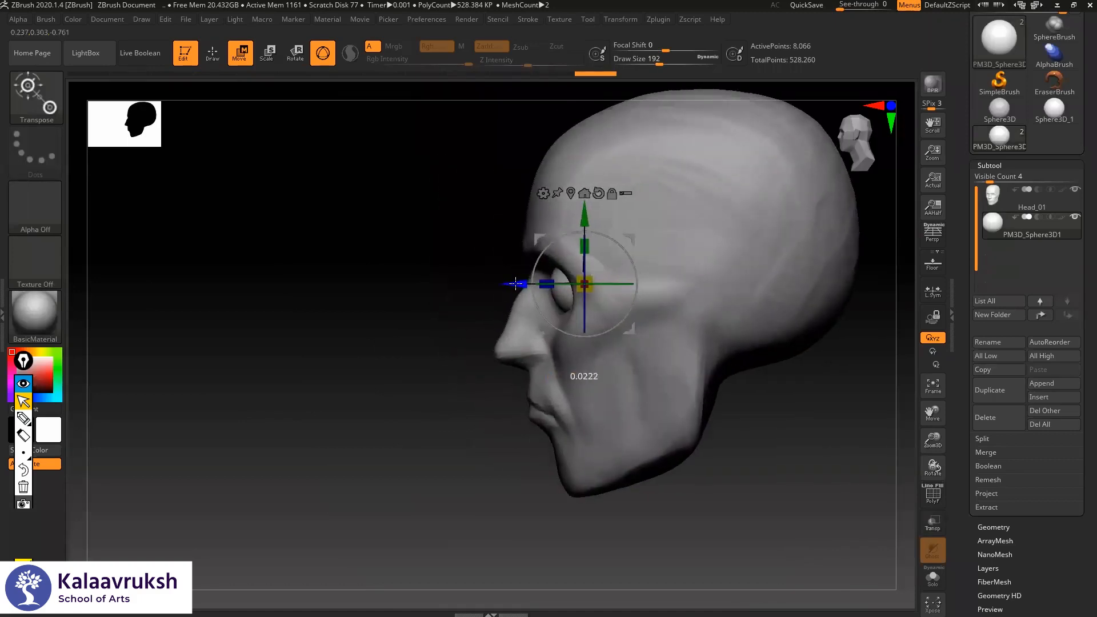
left_click_drag(513, 284, 512, 284)
left_click_drag(436, 303, 515, 304, "shift")
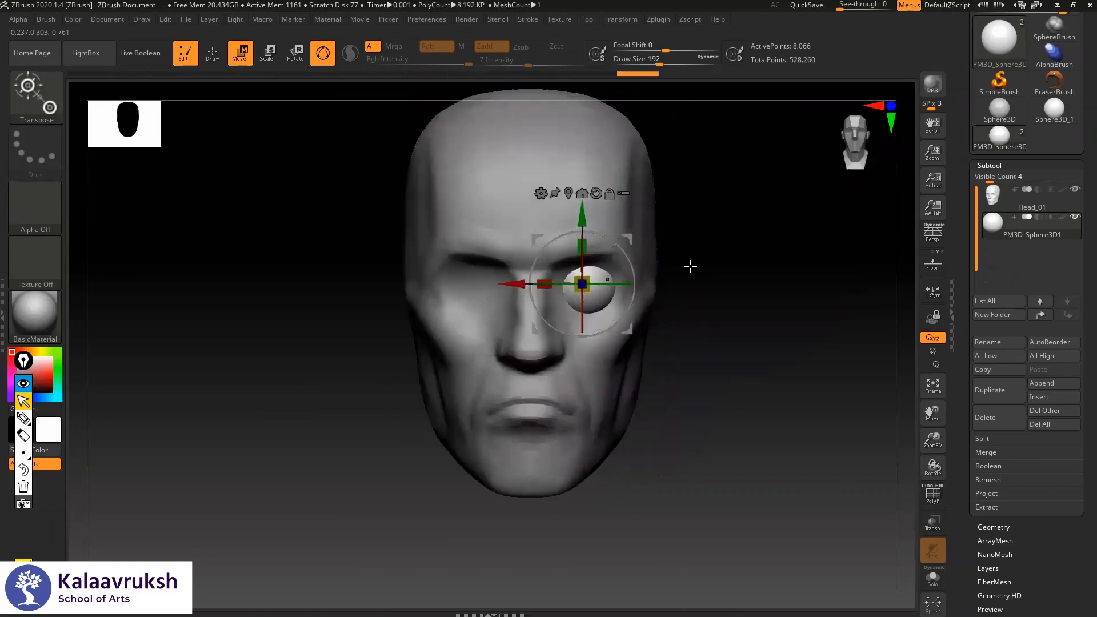
- Return to Draw mode, make the head the active subtool and turn it to a side view
key("q")
mouse_move(696, 265)
left_mouse_down("alt")
mouse_move(734, 262)
mouse_move(662, 238)
left_mouse_up("alt")
left_click_drag(677, 245, 515, 262, "alt")
left_click(607, 230, "alt")
mouse_move(465, 211)
left_mouse_down("ctrl+shift")
mouse_move(582, 379)
mouse_move(572, 379)
left_mouse_up("ctrl+shift")
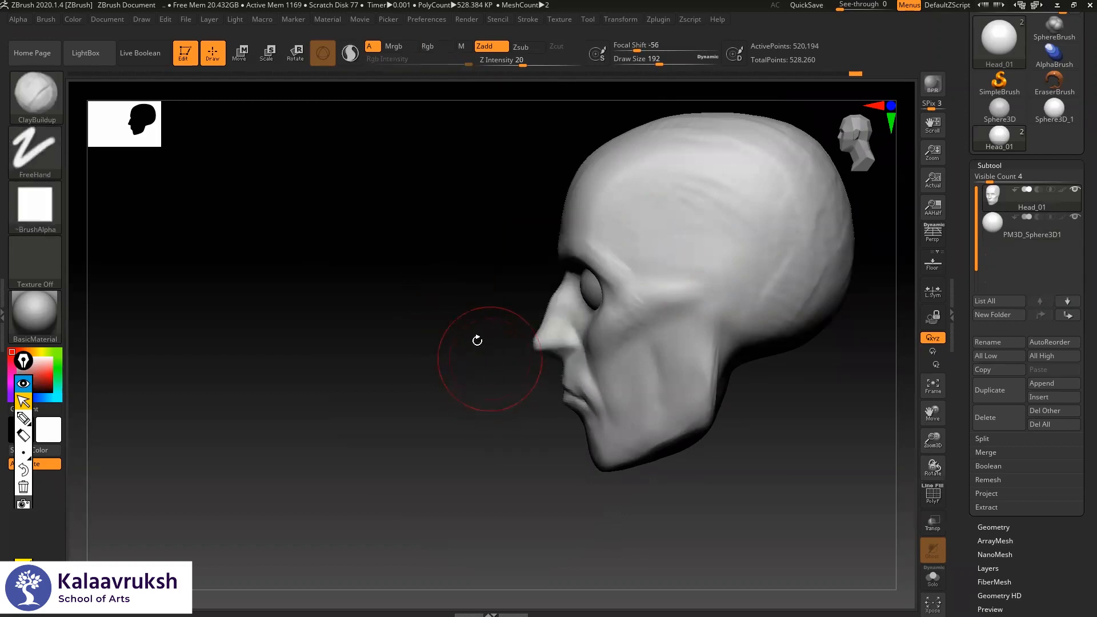
- Trace the eye, brow, nose, lips, forehead and jaw profile with yellow annotation lines, and clear the annotations
left_click(39, 421)
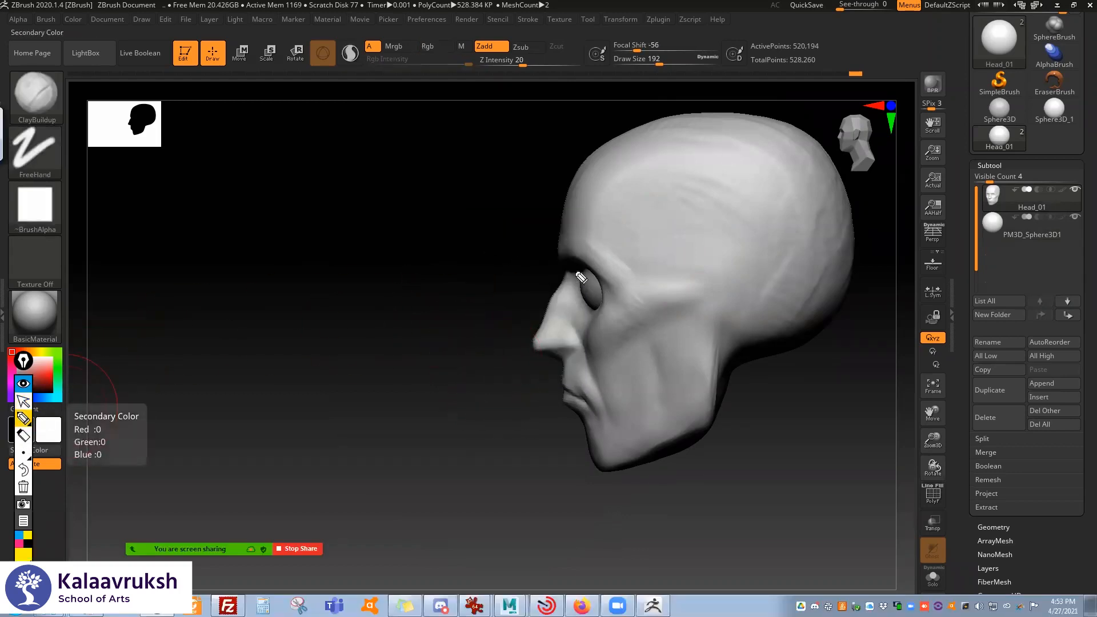
mouse_move(581, 283)
left_mouse_down()
mouse_move(620, 293)
mouse_move(583, 280)
mouse_move(589, 300)
mouse_move(597, 255)
mouse_move(580, 257)
mouse_move(620, 278)
left_mouse_up()
mouse_move(558, 258)
left_mouse_down()
mouse_move(581, 294)
mouse_move(533, 351)
mouse_move(564, 353)
mouse_move(581, 328)
mouse_move(563, 362)
mouse_move(558, 345)
mouse_move(575, 401)
left_mouse_up()
left_click_drag(578, 250, 587, 365)
left_click_drag(582, 256, 581, 366)
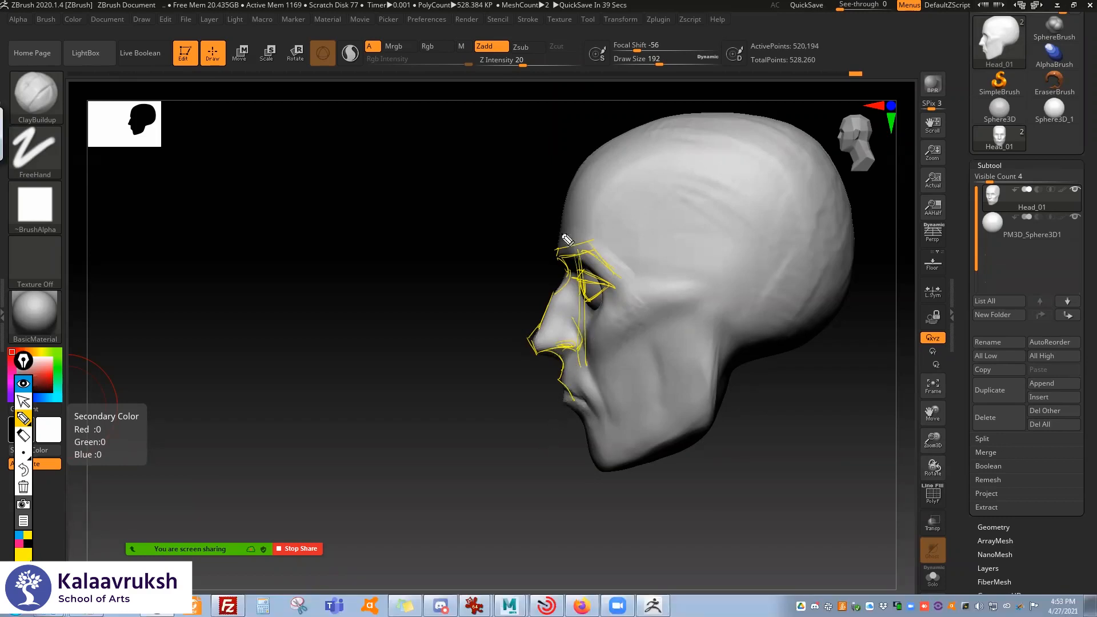
mouse_move(559, 258)
left_mouse_down()
mouse_move(575, 170)
mouse_move(663, 129)
left_mouse_up()
mouse_move(560, 389)
left_mouse_down()
mouse_move(596, 407)
mouse_move(590, 425)
left_mouse_up()
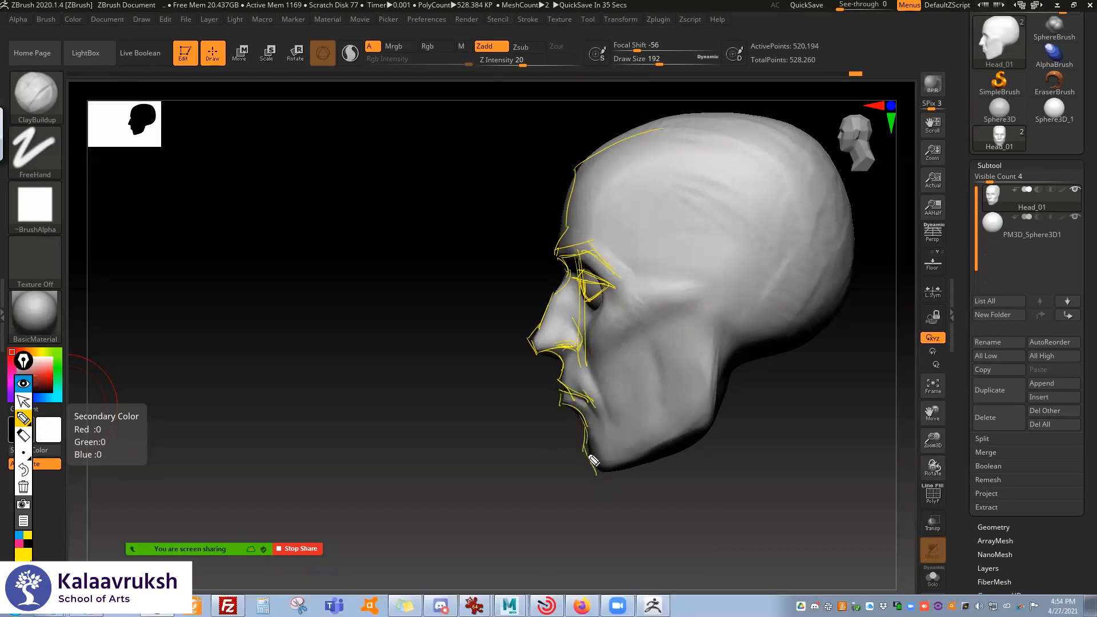
left_click_drag(620, 477, 717, 417)
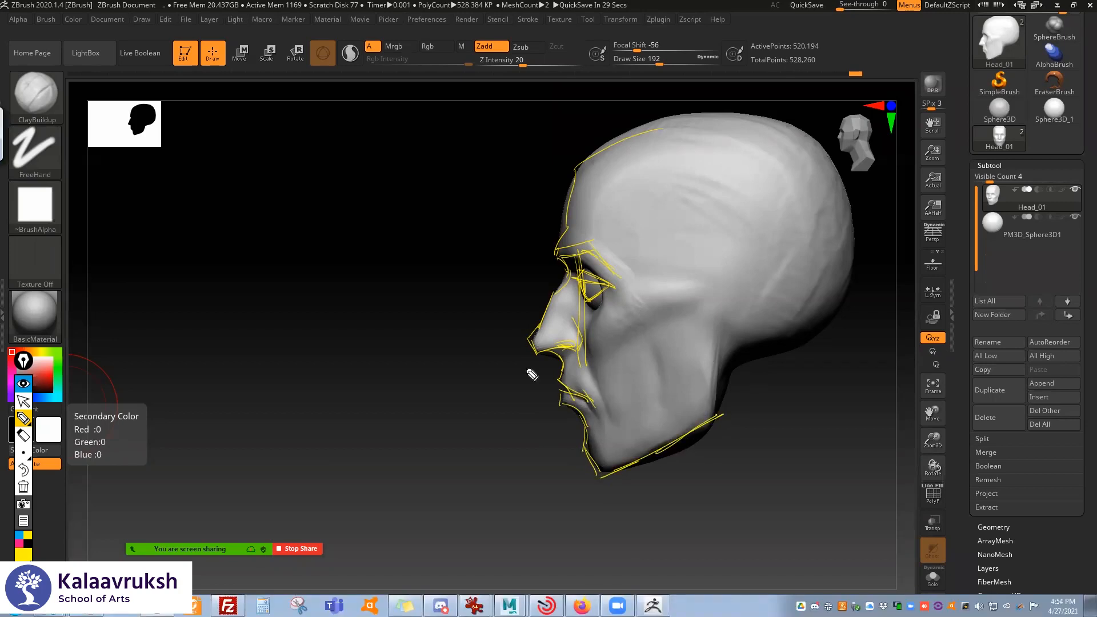
left_click(24, 487)
left_click(24, 400)
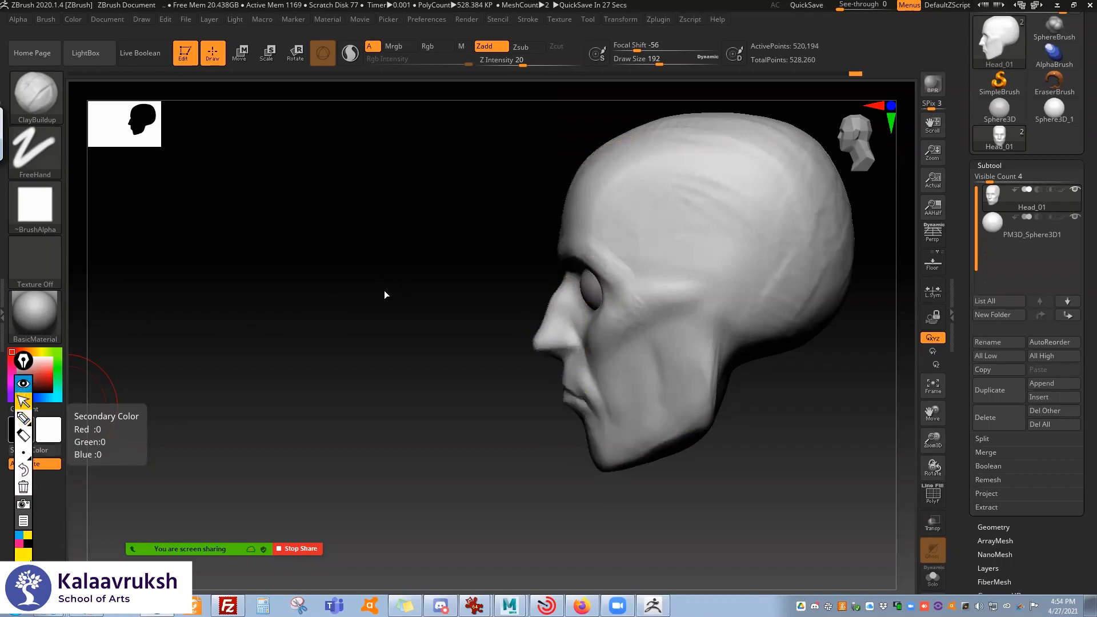
- Select the eyeball sphere subtool from the front view and duplicate it
mouse_move(375, 320)
left_mouse_down()
mouse_move(700, 278)
mouse_move(735, 291)
mouse_move(723, 286)
left_mouse_up()
left_click(1033, 232)
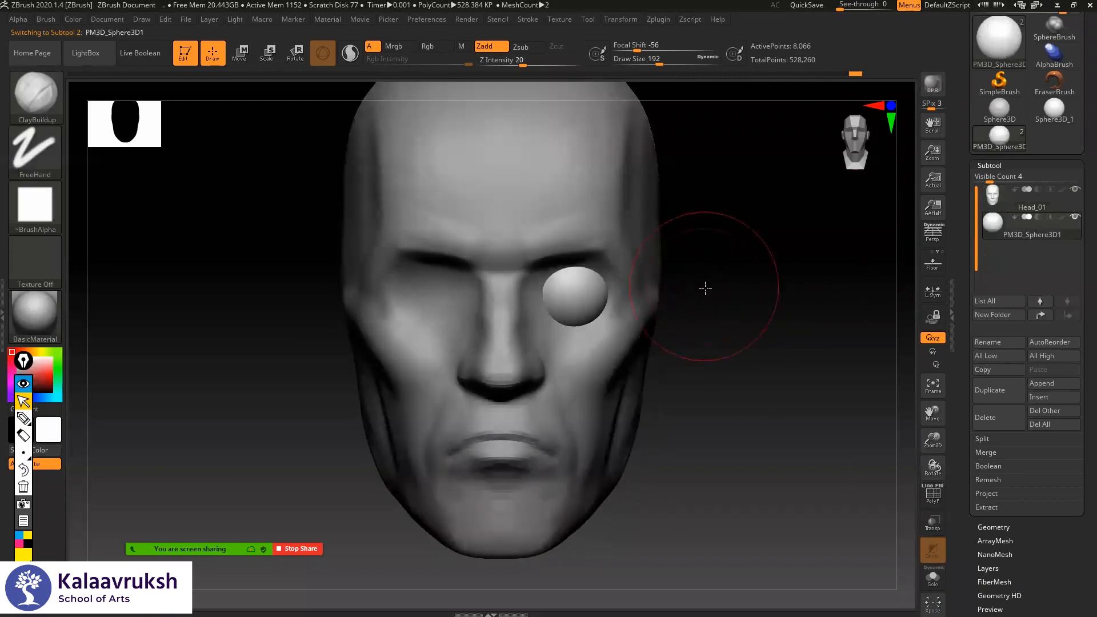
mouse_move(720, 287)
left_mouse_down("alt")
mouse_move(696, 282)
mouse_move(760, 286)
left_mouse_up("alt")
scroll(1010, 361, "down", 2)
left_click(1001, 347)
scroll(969, 324, "down", 4)
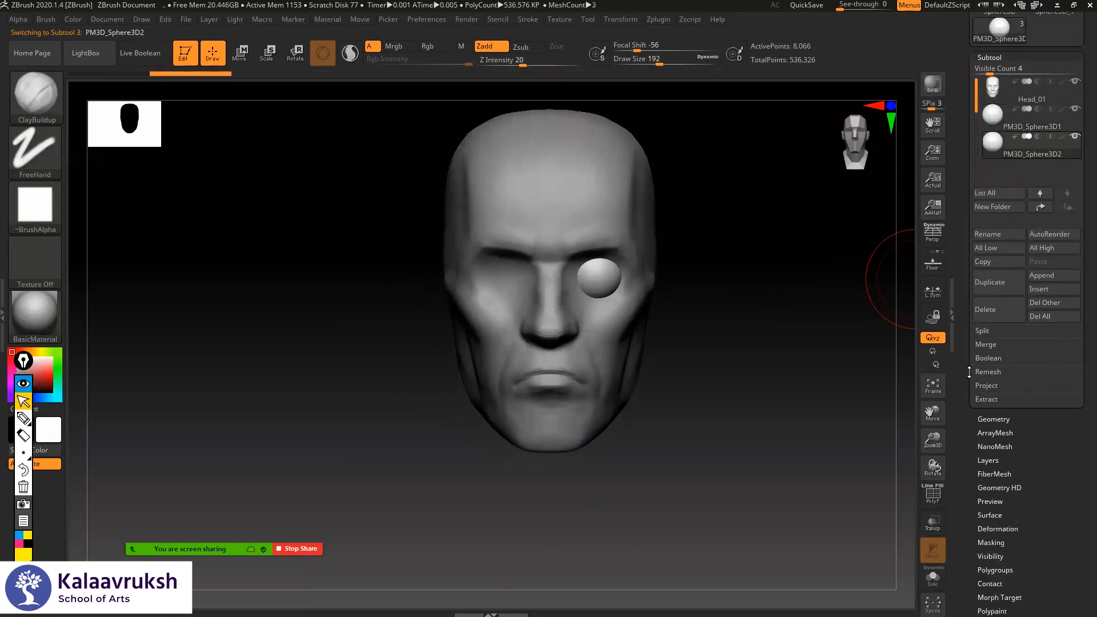
- Mirror the duplicated sphere along X with the Deformation settings to place the opposite eyeball
scroll(972, 343, "down", 6)
left_click(980, 313)
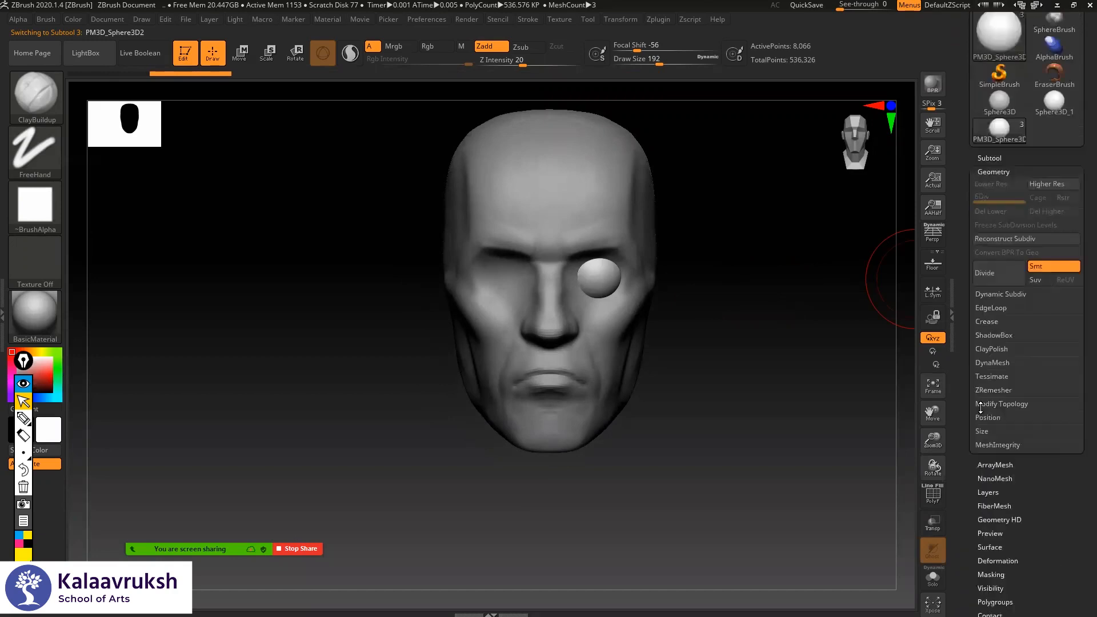
scroll(980, 407, "up", 5)
scroll(965, 353, "down", 12)
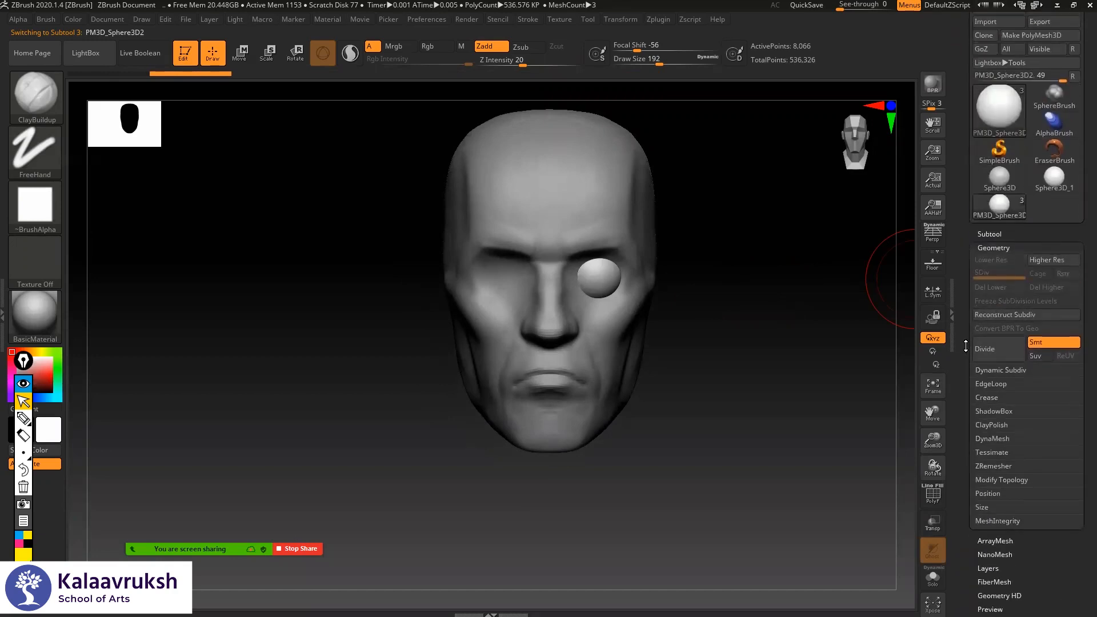
left_click_drag(970, 341, 969, 349)
scroll(981, 370, "down", 4)
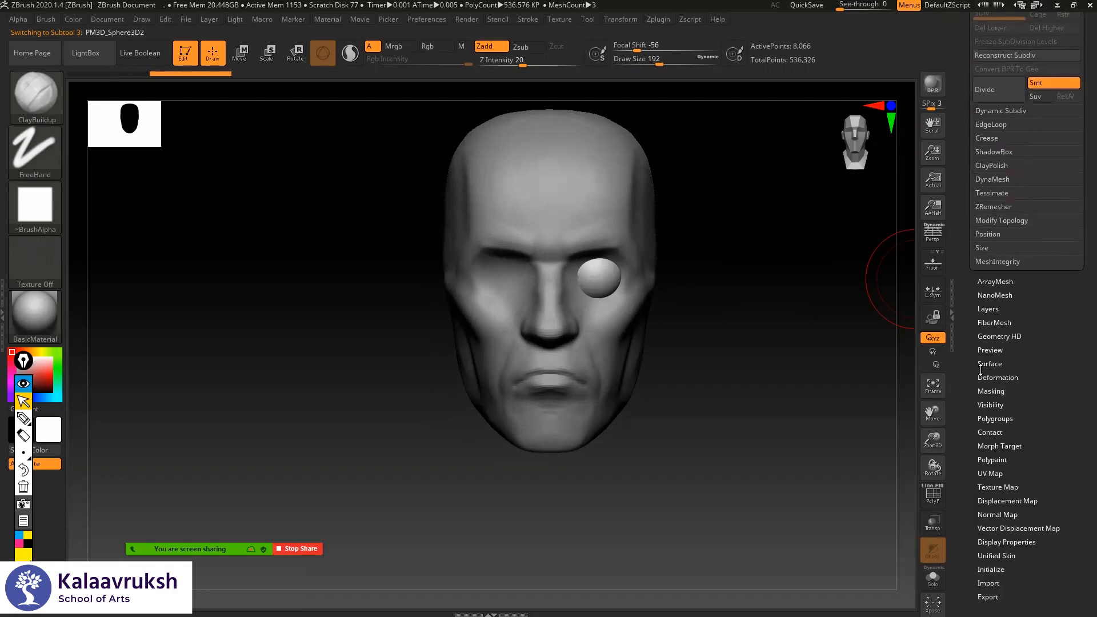
left_click(981, 379)
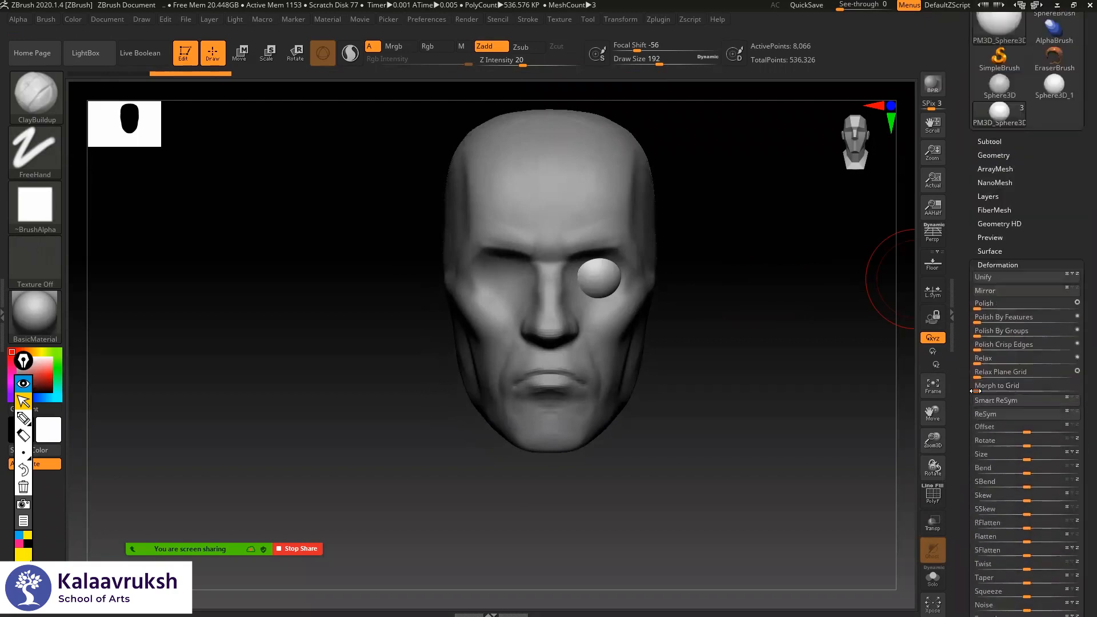
left_click(998, 299)
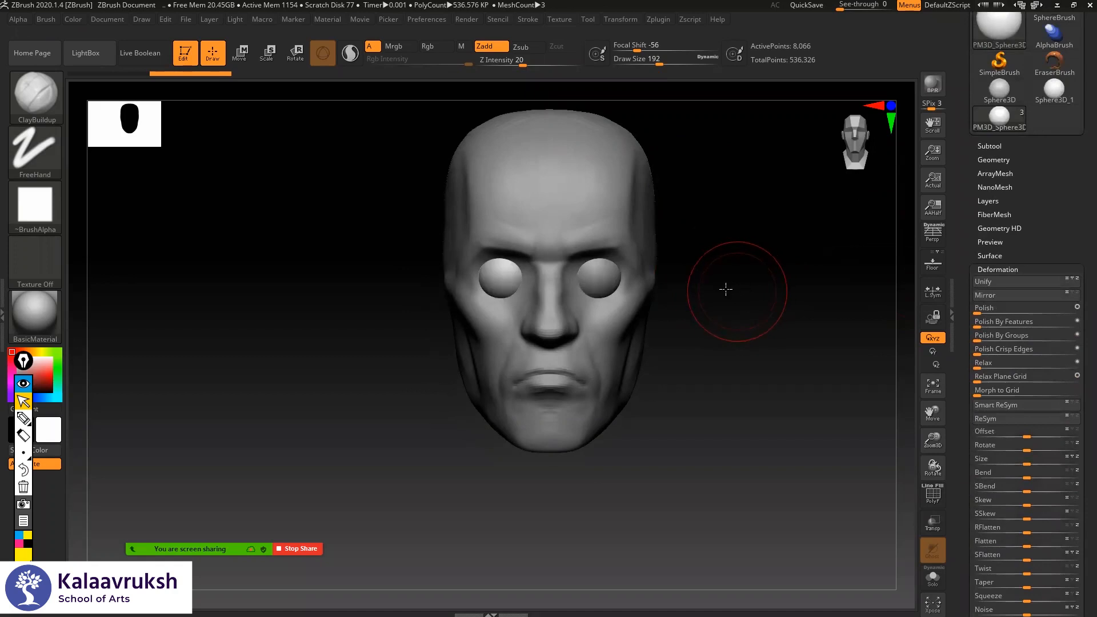
- Make the head the active subtool, frame the face closely and set the draw size to 128
left_click(625, 325, "alt")
mouse_move(714, 295)
left_mouse_down("alt")
mouse_move(735, 299)
mouse_move(803, 265)
mouse_move(781, 272)
left_mouse_up("alt")
key("space")
left_click_drag(644, 257, 636, 257)
mouse_move(778, 260)
left_mouse_down("alt")
mouse_move(779, 238)
mouse_move(708, 259)
mouse_move(720, 267)
mouse_move(674, 267)
mouse_move(746, 278)
mouse_move(737, 255)
left_mouse_up("alt")
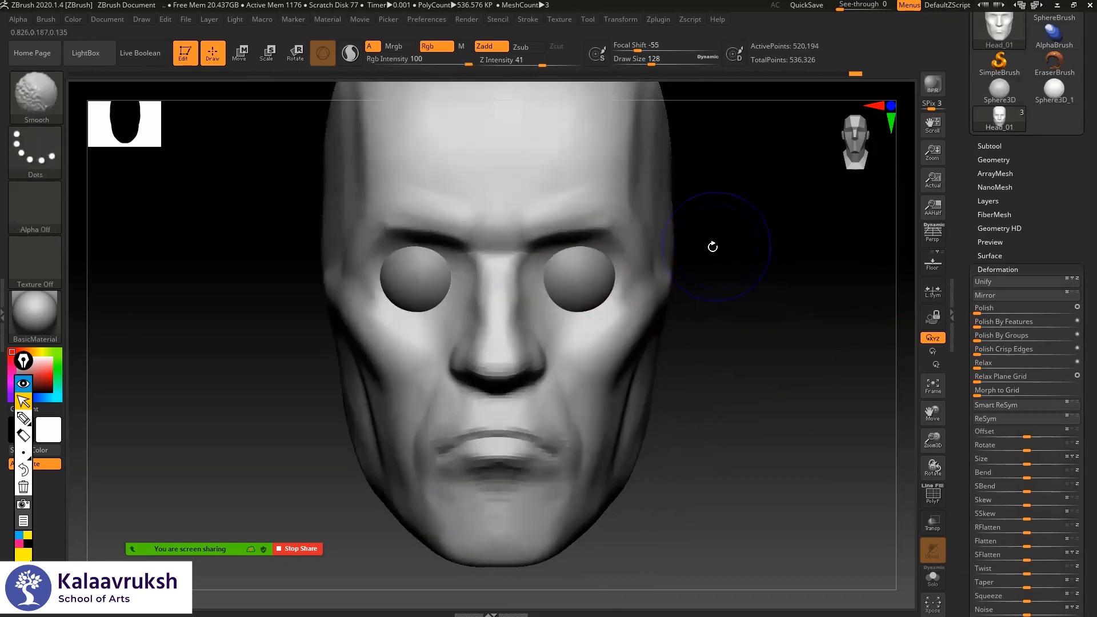
- Bring up the portrait reference 01.png in IrfanView and frame the front of the face next to it
key("alt+Tab")
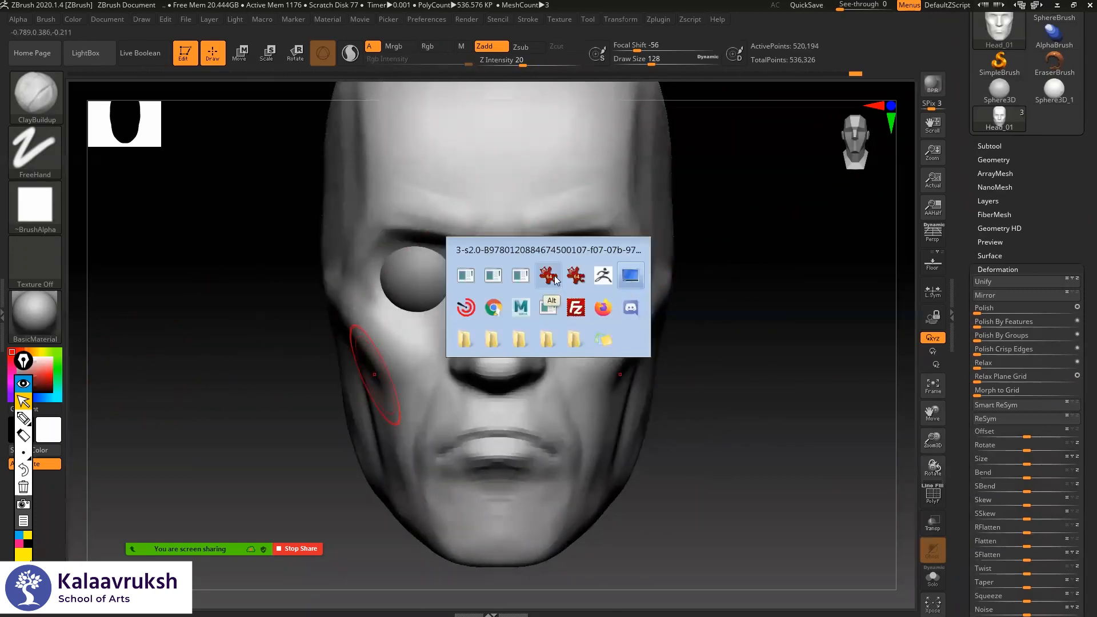
left_click(283, 334)
right_click_drag(653, 233, 612, 235, "alt")
mouse_move(406, 248)
right_mouse_down("alt")
mouse_move(379, 248)
mouse_move(406, 277)
mouse_move(399, 287)
right_mouse_up("alt")
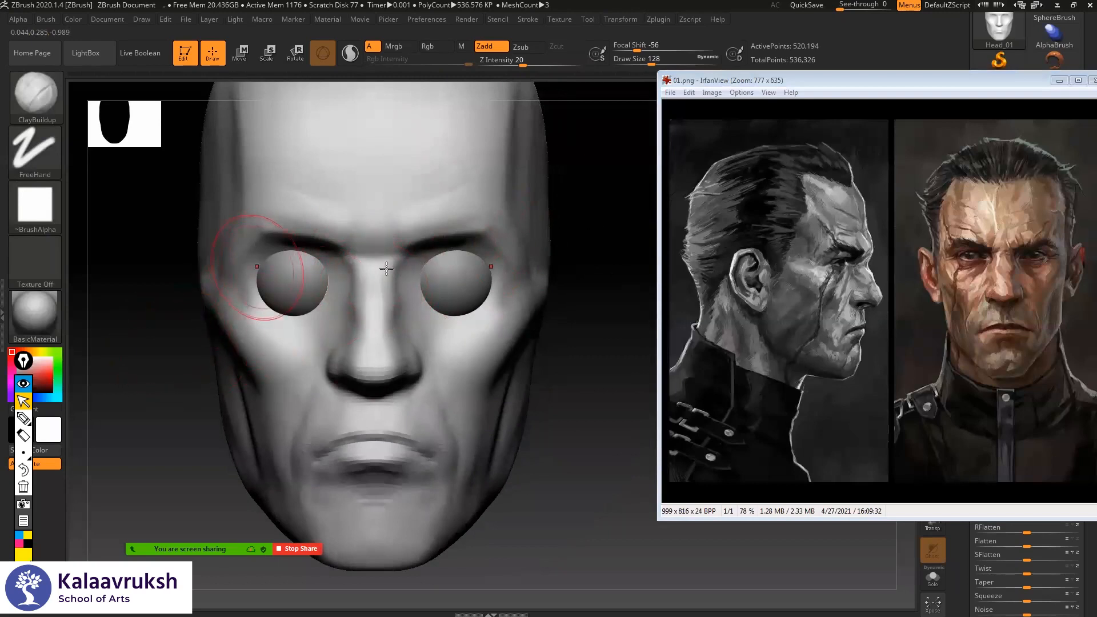
key("shift")
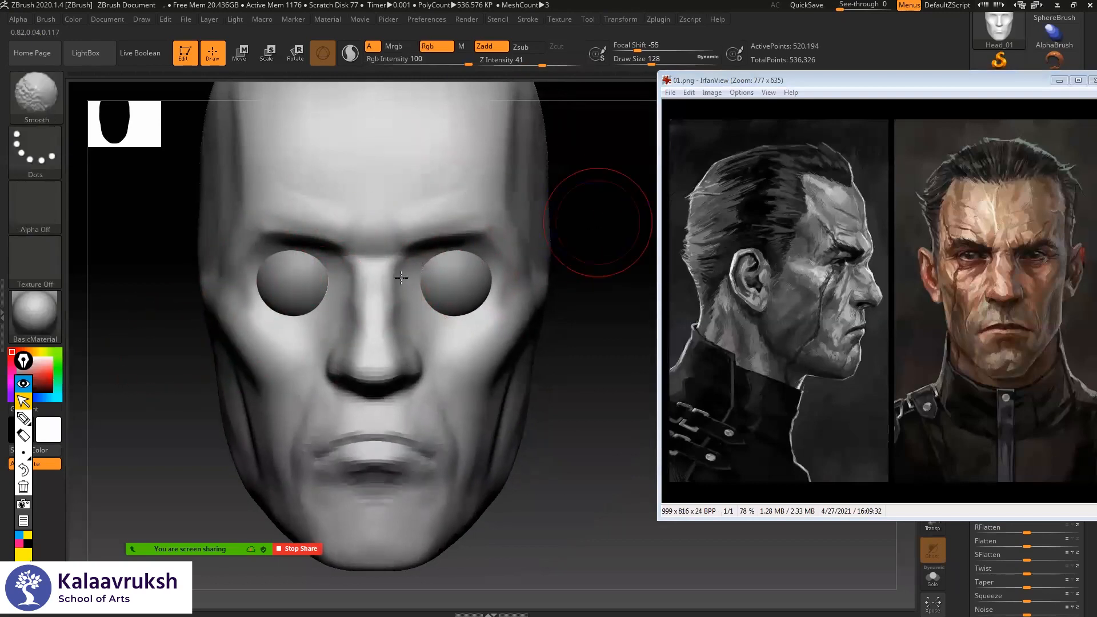
left_click_drag(424, 273, 414, 274, "alt")
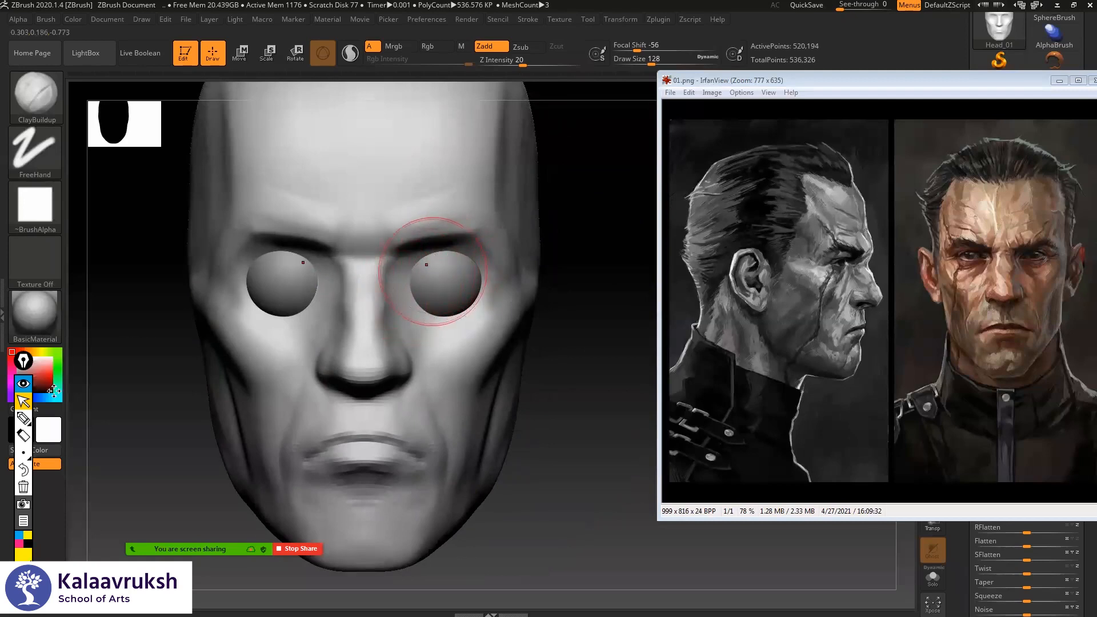
- Annotate the upper and lower eyelid lines and the lid fold in yellow over one eyeball
left_click(22, 420)
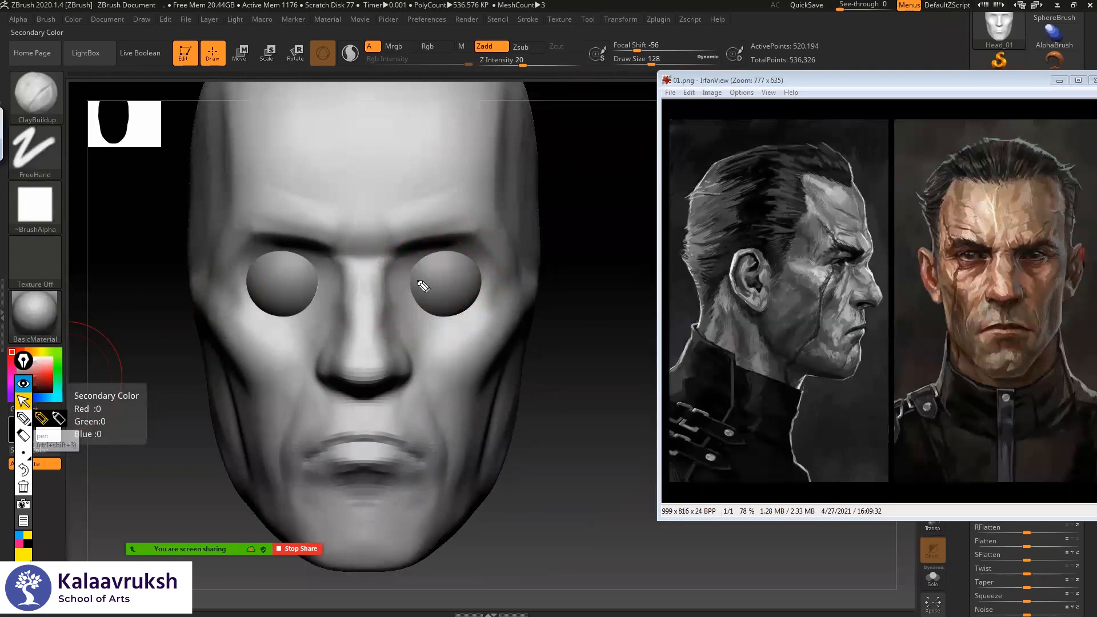
left_click_drag(420, 277, 470, 271)
left_click_drag(407, 282, 405, 286)
left_click_drag(466, 271, 497, 282)
left_click_drag(417, 262, 471, 262)
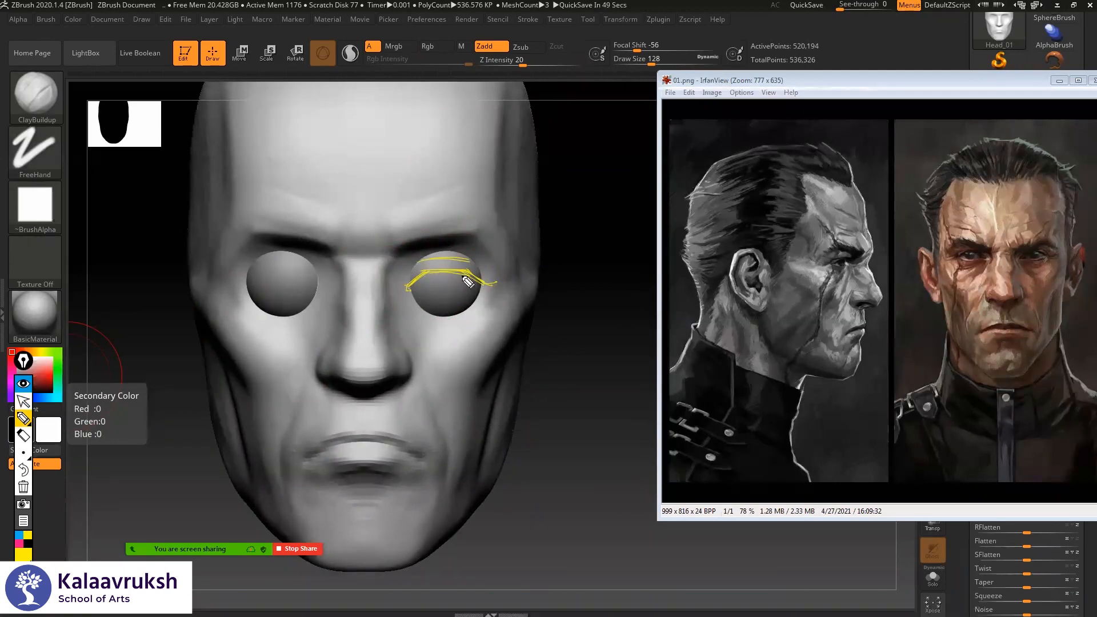
left_click_drag(420, 296, 474, 297)
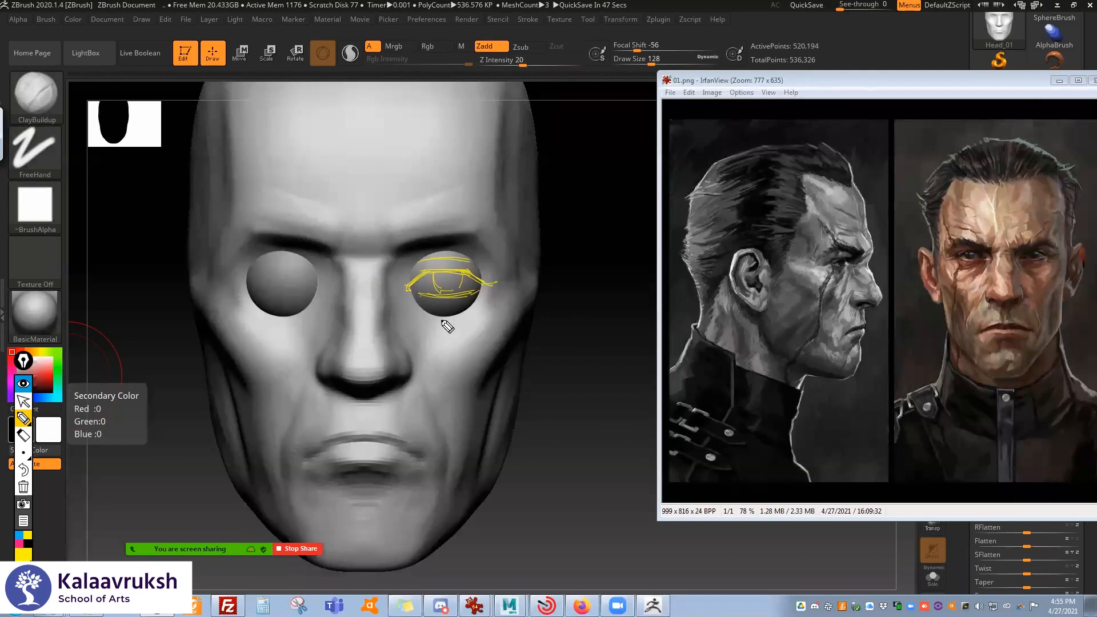
- Outline the eyebrow and the nose bridge with yellow annotation lines, and clear all annotations
mouse_move(399, 250)
left_mouse_down()
mouse_move(479, 231)
mouse_move(512, 258)
left_mouse_up()
mouse_move(397, 250)
left_mouse_down()
mouse_move(425, 231)
mouse_move(520, 264)
left_mouse_up()
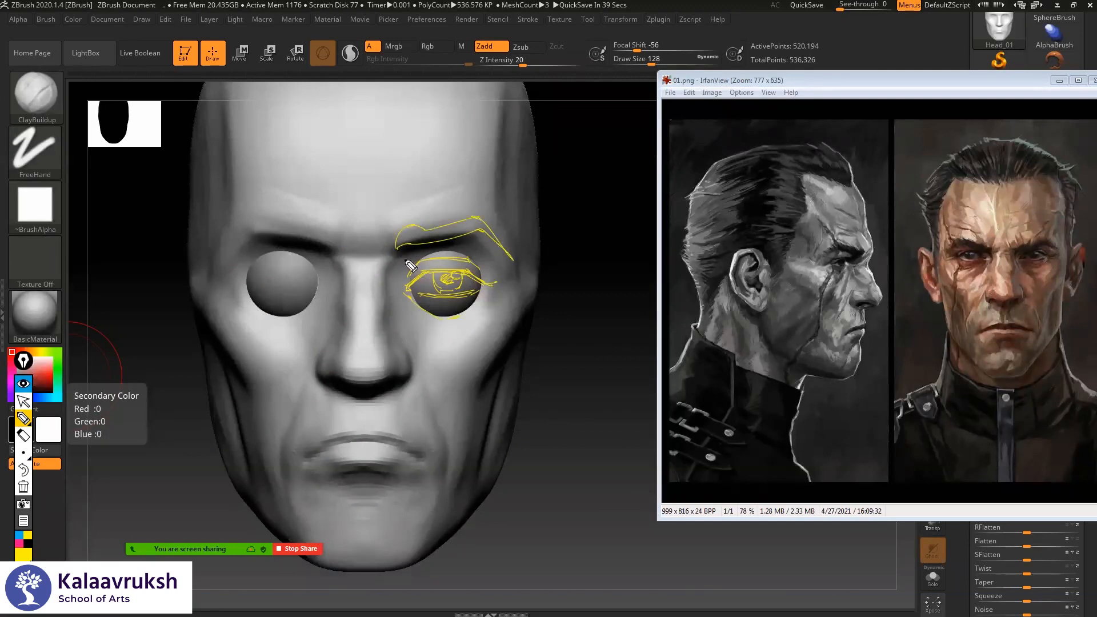
left_click_drag(394, 248, 384, 264)
left_click_drag(346, 257, 397, 250)
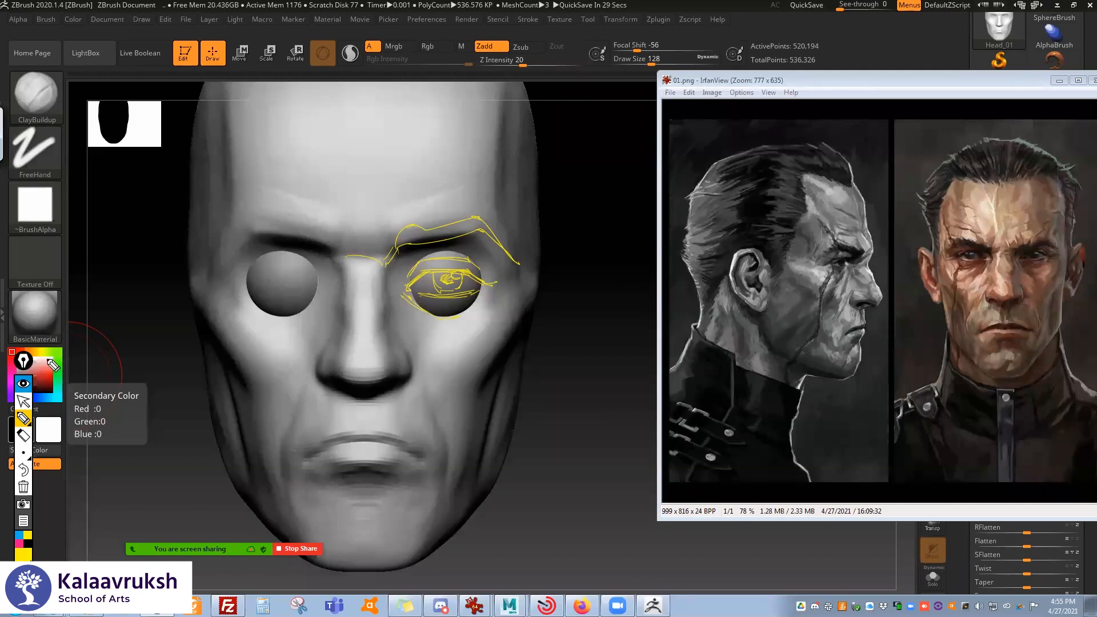
left_click(23, 402)
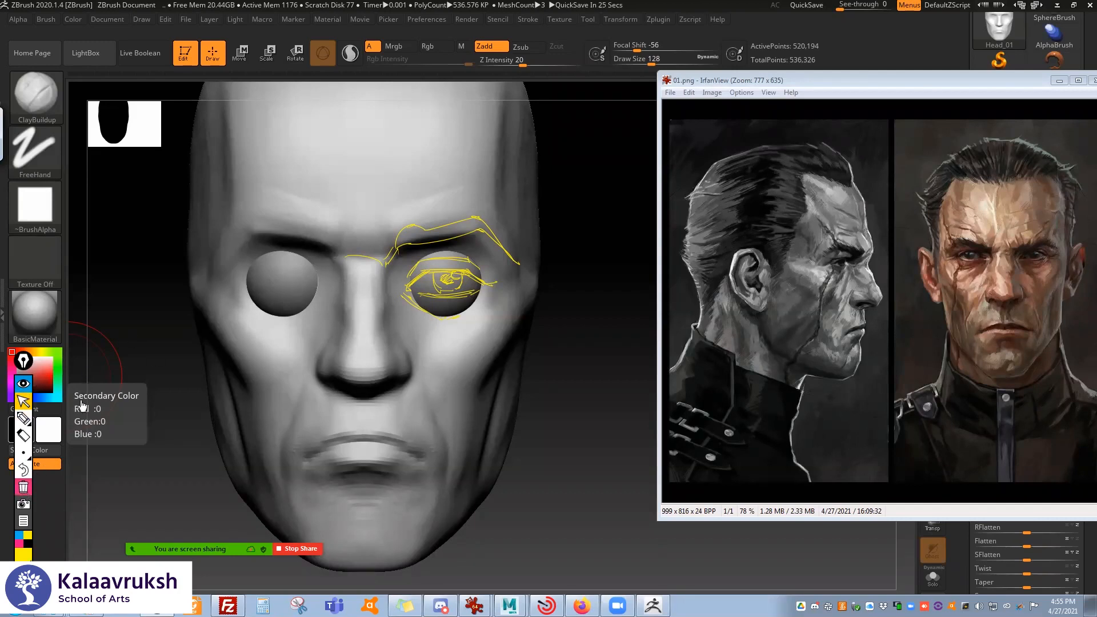
left_click(23, 487)
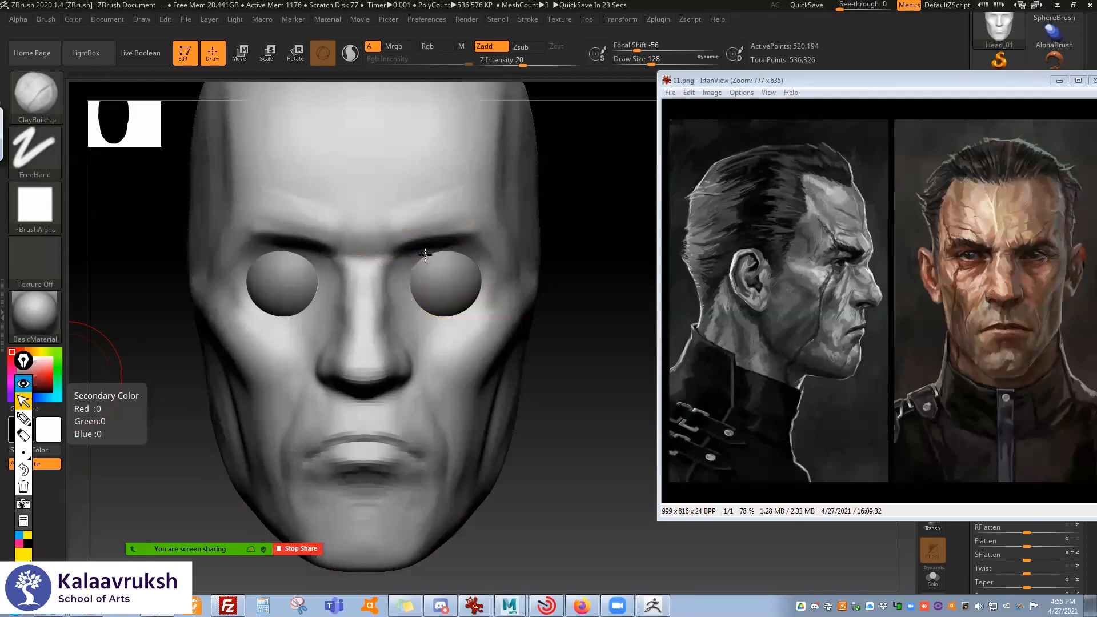
- Build up the upper eyelids over the eyeballs with ClayBuildup at draw size 71 and smooth them
key("b")
key("m")
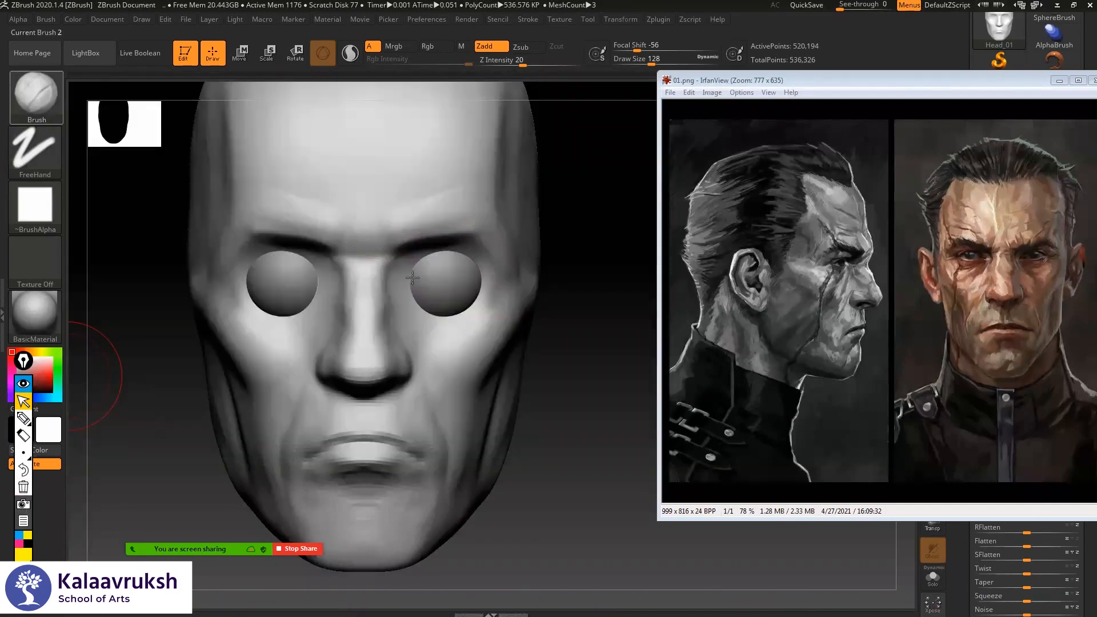
key("space")
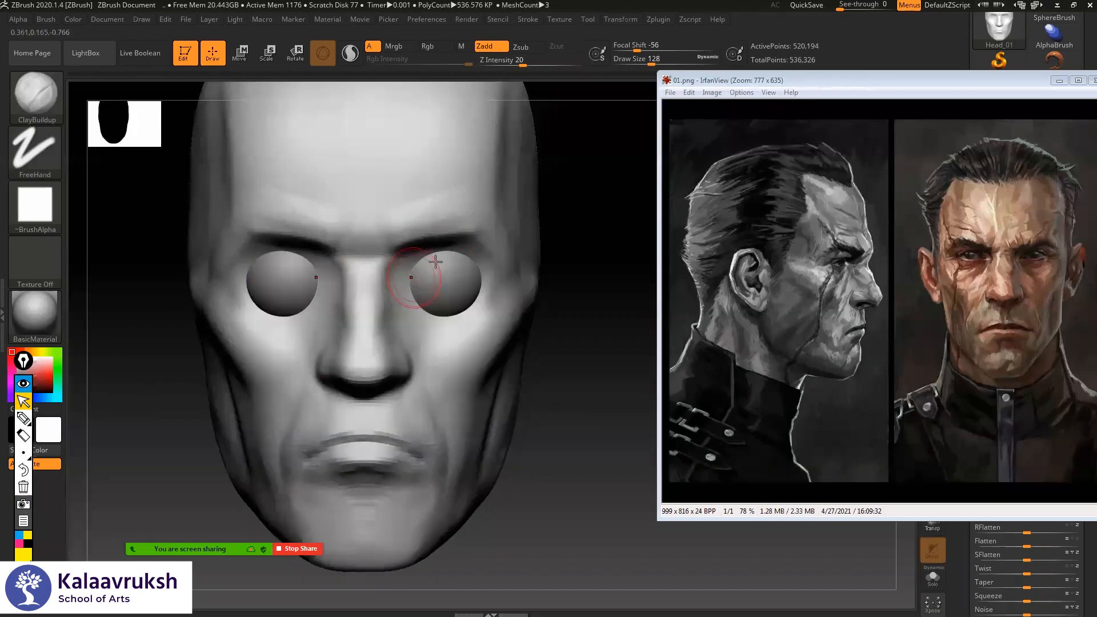
mouse_move(464, 263)
left_mouse_down()
mouse_move(405, 280)
mouse_move(475, 273)
left_mouse_up()
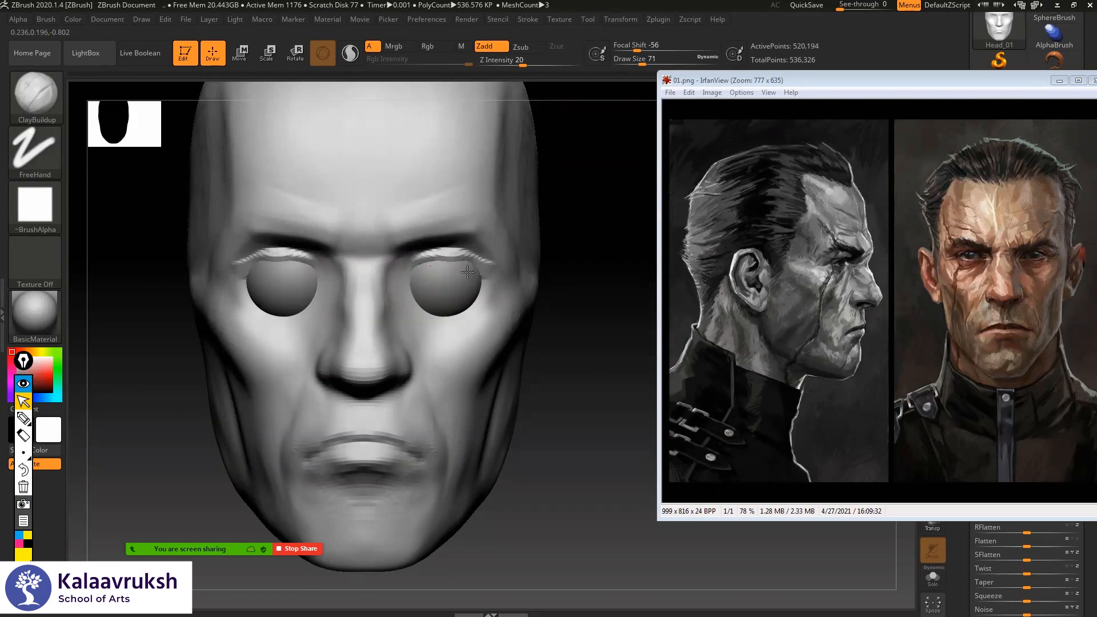
mouse_move(404, 279)
left_mouse_down()
mouse_move(436, 262)
mouse_move(482, 275)
mouse_move(445, 259)
left_mouse_up()
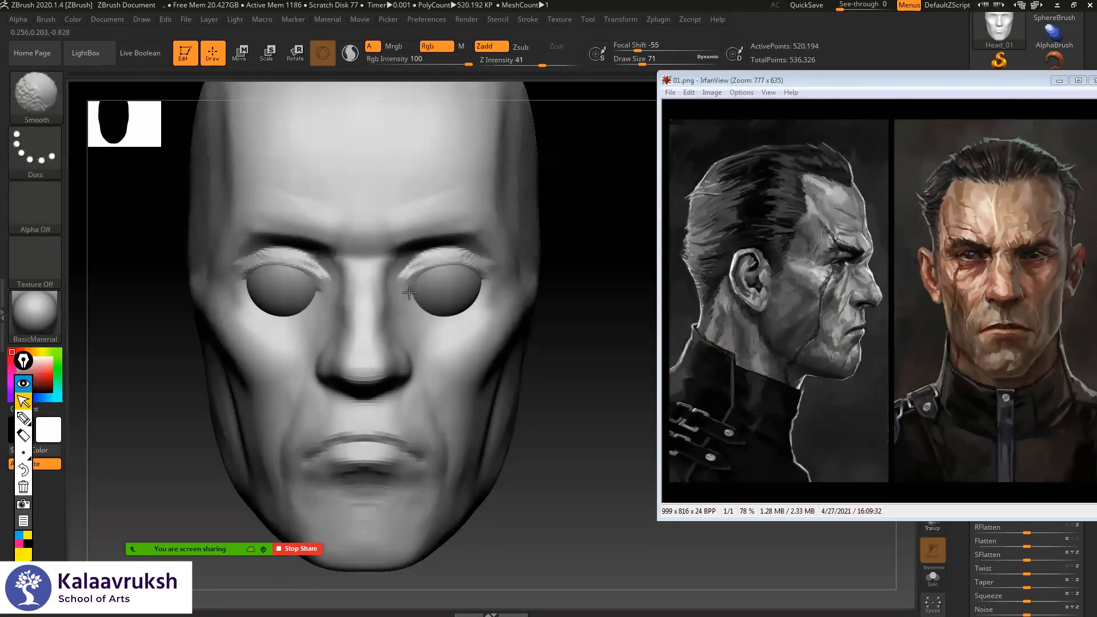
mouse_move(416, 277)
left_mouse_down()
mouse_move(482, 280)
mouse_move(442, 265)
mouse_move(473, 274)
mouse_move(407, 285)
mouse_move(422, 267)
mouse_move(487, 267)
mouse_move(478, 268)
mouse_move(488, 276)
left_mouse_up()
key("shift")
key("shift")
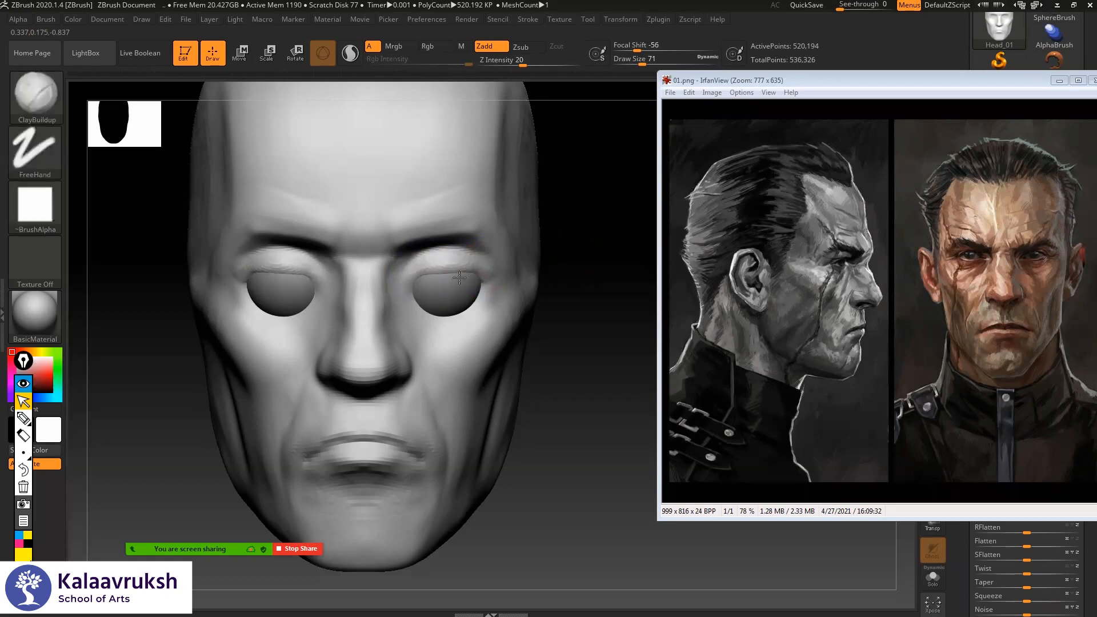
- Carve the upper eyelid edges from the outer to the inner eye corners with the DamStandard brush and smooth them
left_click_drag(599, 253, 312, 289, "shift")
left_click_drag(338, 219, 583, 242)
mouse_move(260, 311)
left_mouse_down()
mouse_move(571, 237)
mouse_move(585, 243)
mouse_move(584, 275)
mouse_move(585, 254)
left_mouse_up()
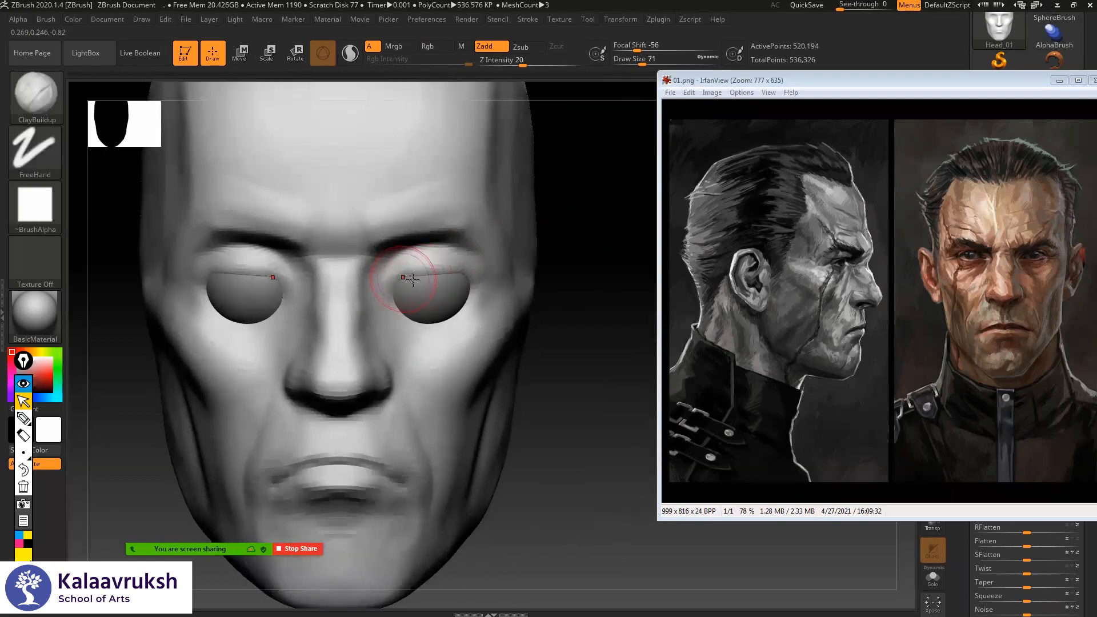
key("b")
key("d")
key("s")
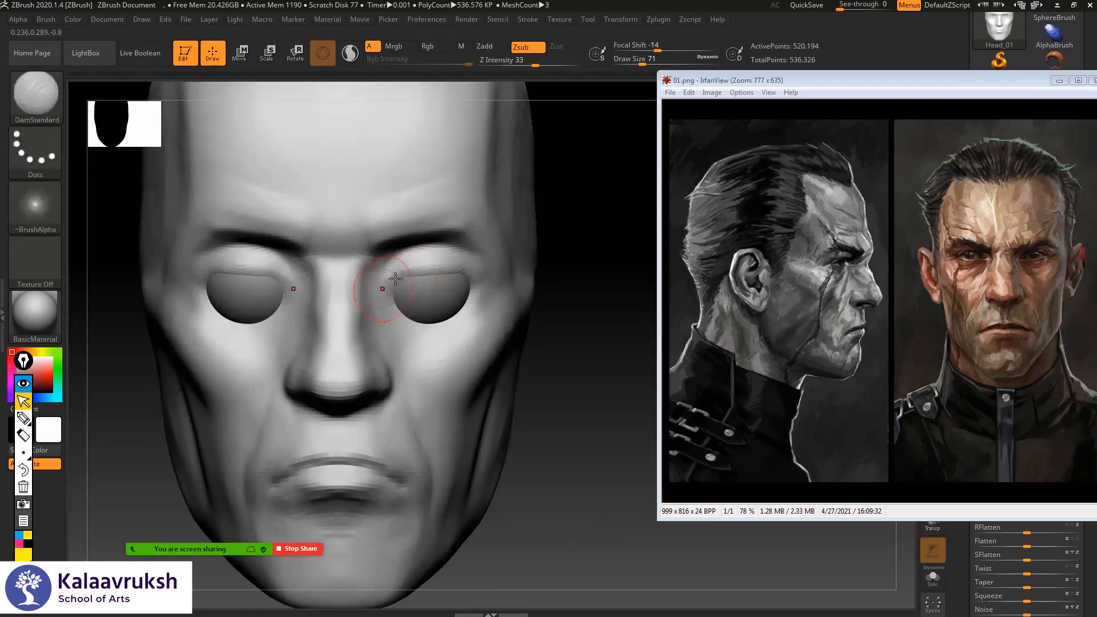
left_click_drag(433, 270, 472, 277)
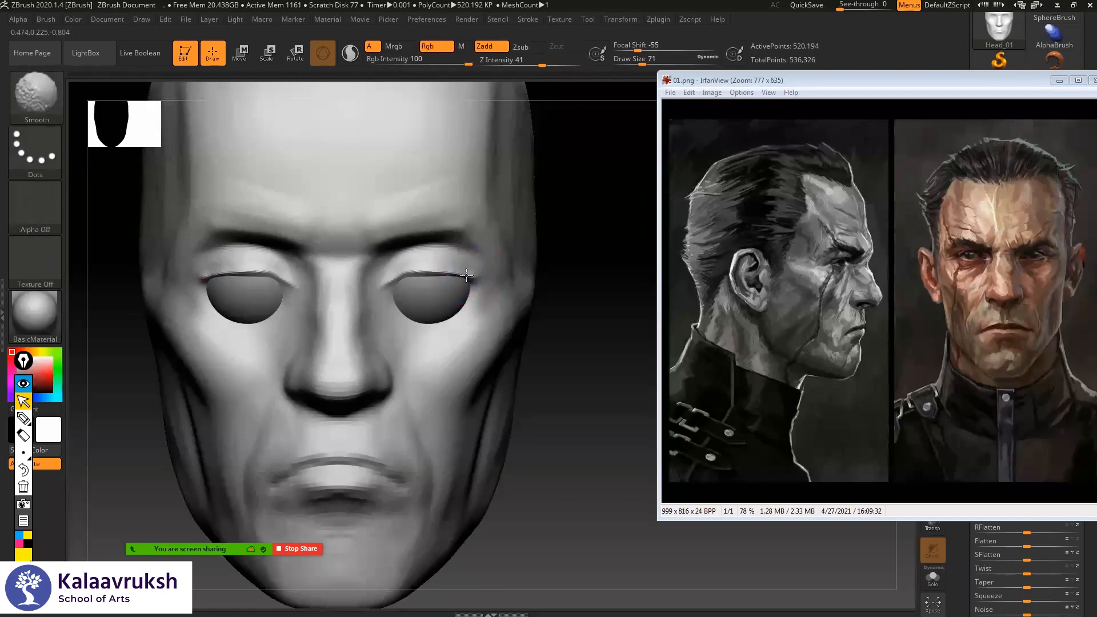
mouse_move(446, 274)
left_mouse_down()
mouse_move(384, 282)
mouse_move(412, 251)
mouse_move(426, 252)
mouse_move(390, 260)
mouse_move(382, 293)
left_mouse_up()
key("shift")
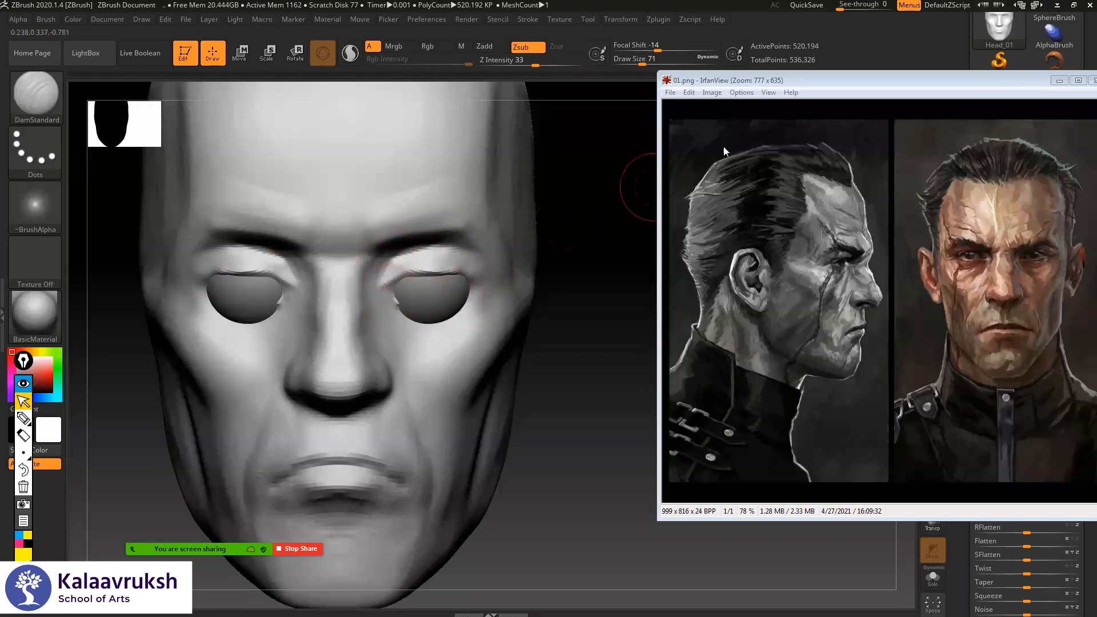
- Hide the PM3D_Sphere3D1 eyeball and carve along the exposed eye opening with DamStandard
left_click(785, 82)
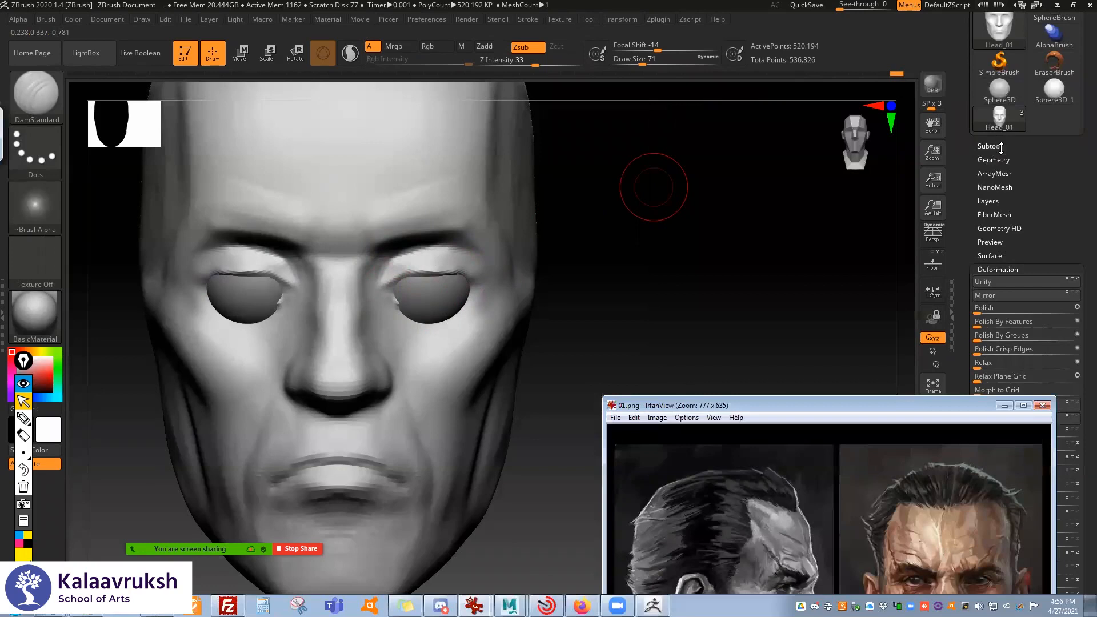
left_click(997, 147)
left_click_drag(578, 244, 607, 258)
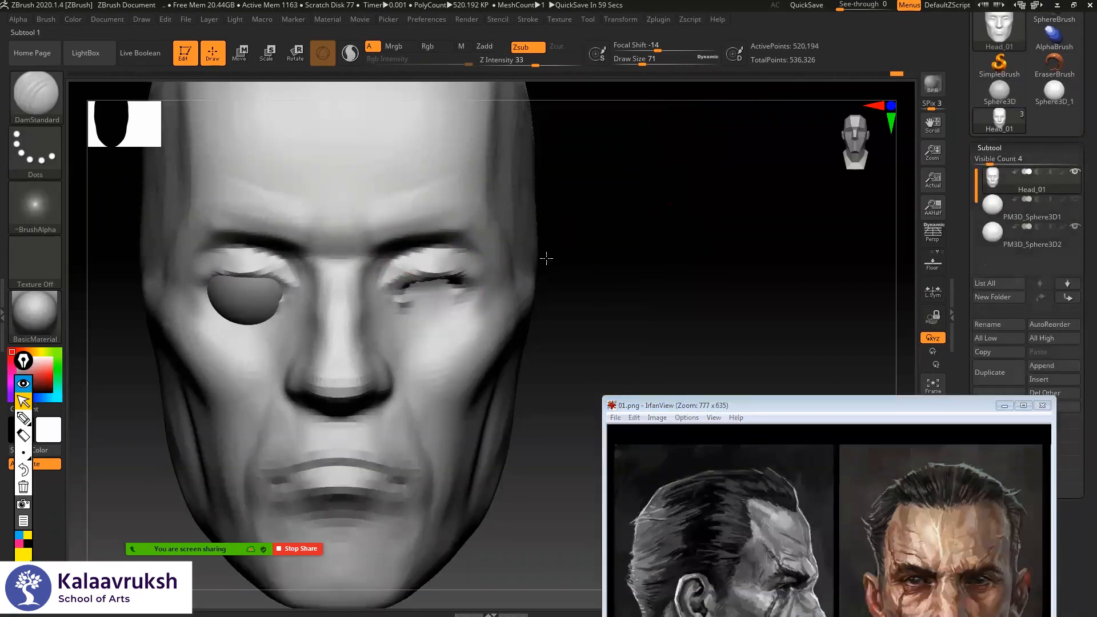
left_click_drag(476, 292, 388, 299)
left_click_drag(483, 289, 466, 298)
- Build up the lower eyelids between the inner and outer eye corners with ClayBuildup
key("b")
key("c")
key("b")
left_click_drag(395, 312, 472, 308)
mouse_move(589, 260)
left_mouse_down()
mouse_move(599, 320)
mouse_move(579, 327)
left_mouse_up()
mouse_move(469, 316)
left_mouse_down()
mouse_move(417, 330)
mouse_move(467, 314)
left_mouse_up()
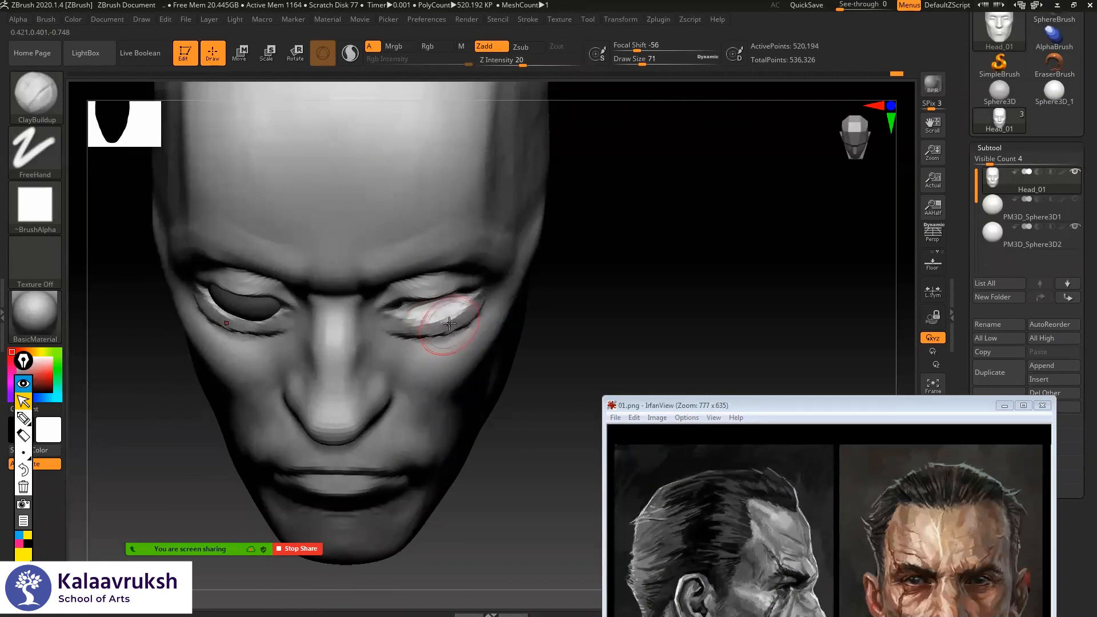
- Carve the crease along the lower eyelids with the DamStandard brush
key("b")
key("d")
key("s")
mouse_move(441, 325)
left_mouse_down()
mouse_move(477, 307)
mouse_move(413, 320)
mouse_move(402, 337)
left_mouse_up()
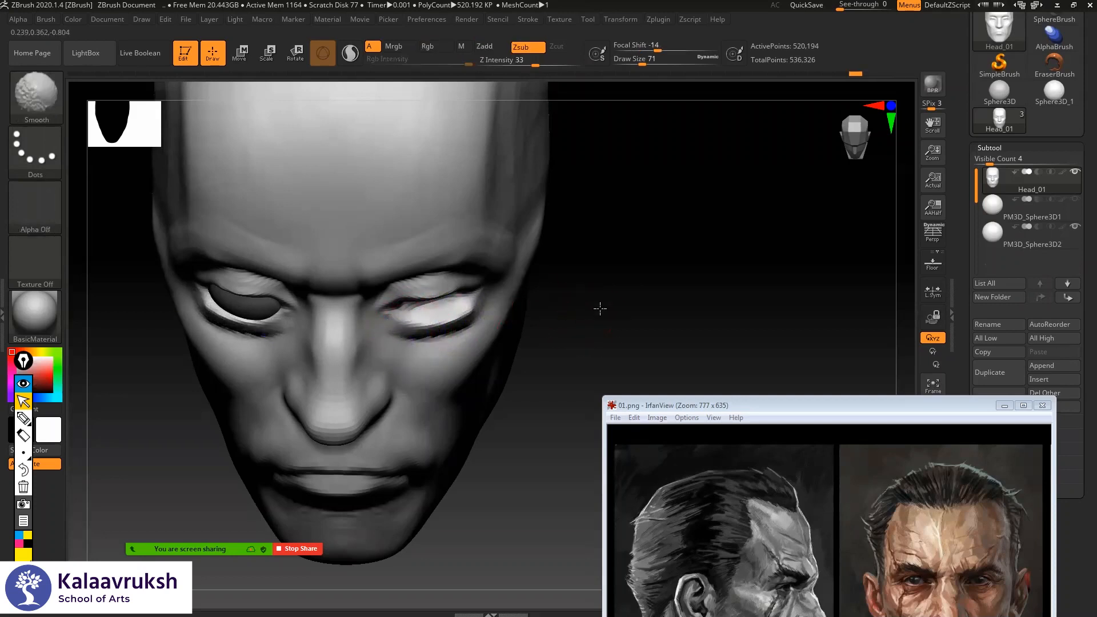
- Fit the eyelids around the eyeball from low viewing angles using the Move brush at draw size 97
left_click_drag(600, 308, 578, 291, "shift")
mouse_move(550, 254)
left_mouse_down()
mouse_move(564, 262)
mouse_move(554, 284)
mouse_move(566, 277)
mouse_move(324, 372)
mouse_move(320, 395)
mouse_move(285, 401)
mouse_move(310, 401)
mouse_move(294, 393)
mouse_move(331, 373)
mouse_move(286, 375)
left_mouse_up()
key("b")
key("m")
key("v")
mouse_move(587, 295)
left_mouse_down()
mouse_move(524, 146)
mouse_move(299, 355)
left_mouse_up()
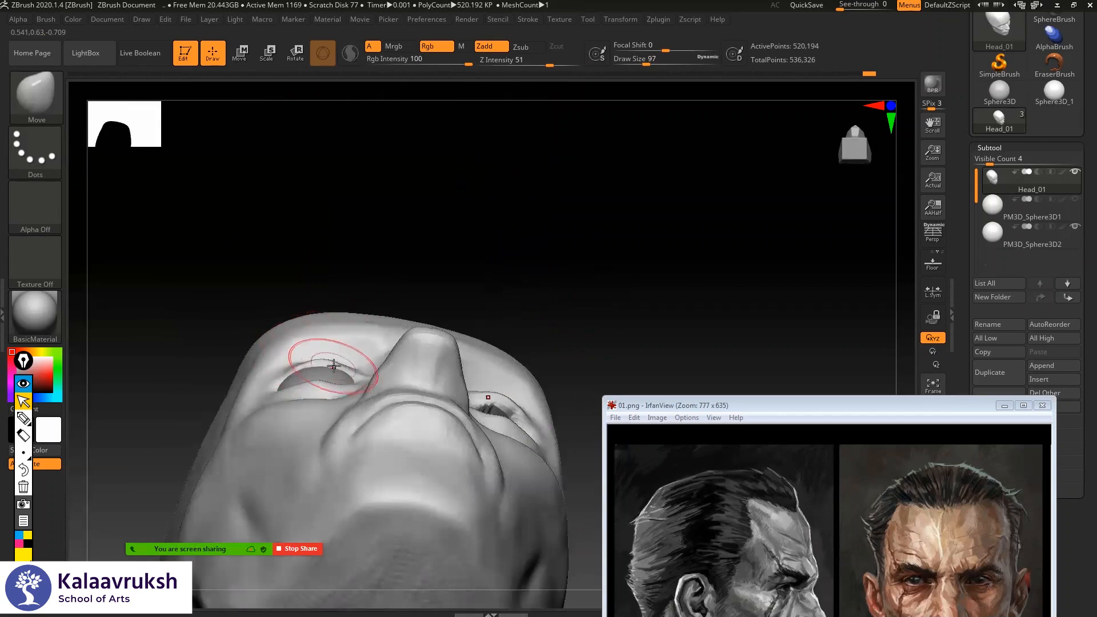
mouse_move(362, 294)
left_mouse_down()
mouse_move(320, 348)
mouse_move(346, 378)
mouse_move(285, 382)
left_mouse_up()
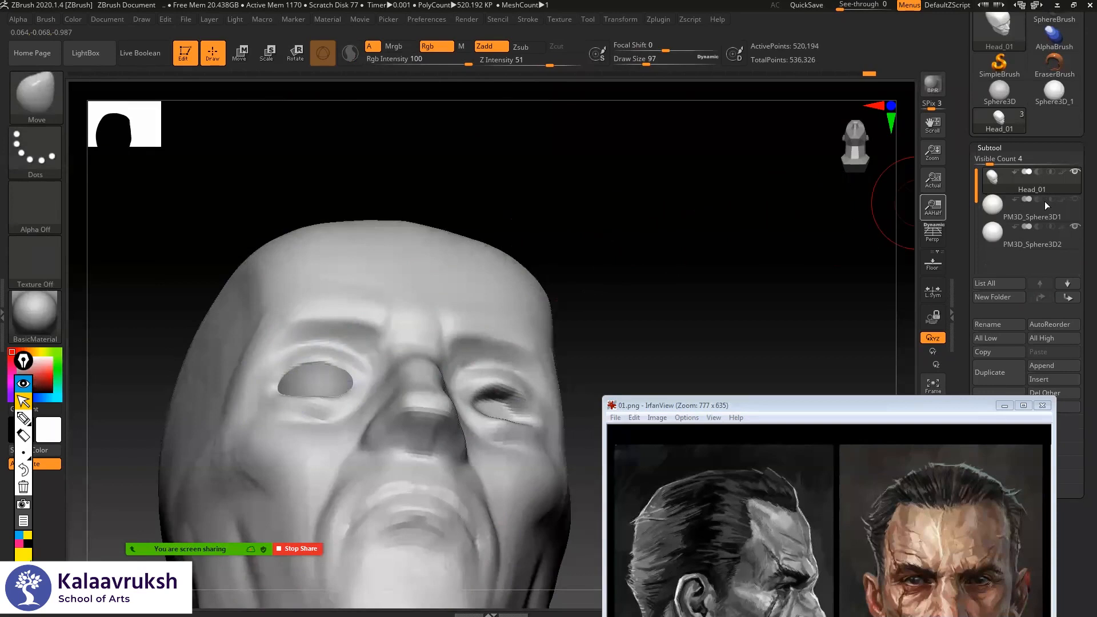
- Show the PM3D_Sphere3D1 eyeball again, switch to ClayBuildup and place the portrait reference beside the front view of the face
left_click(1075, 199)
mouse_move(646, 297)
left_mouse_down()
mouse_move(627, 240)
mouse_move(547, 263)
mouse_move(583, 296)
mouse_move(590, 268)
left_mouse_up()
left_click_drag(525, 319, 511, 301, "shift")
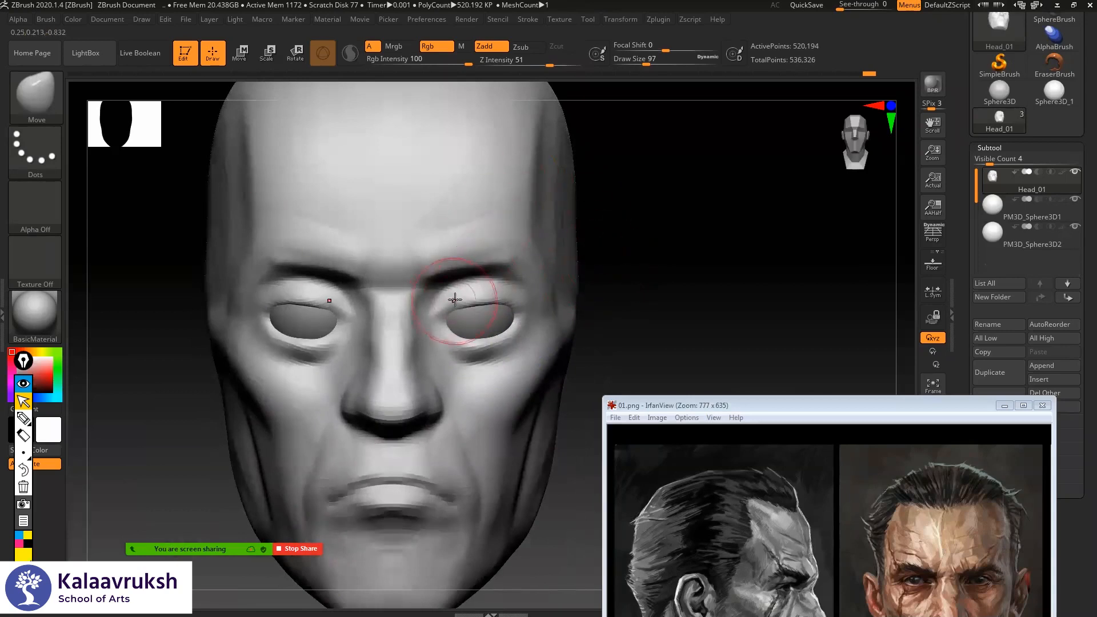
key("b")
key("c")
key("b")
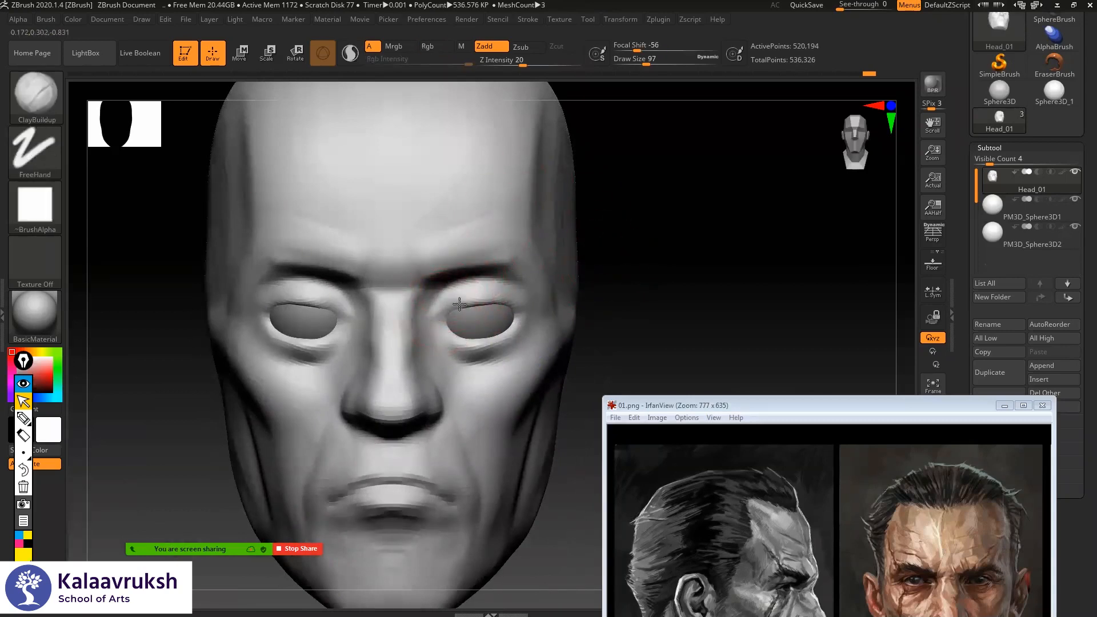
left_click_drag(658, 404, 686, 232)
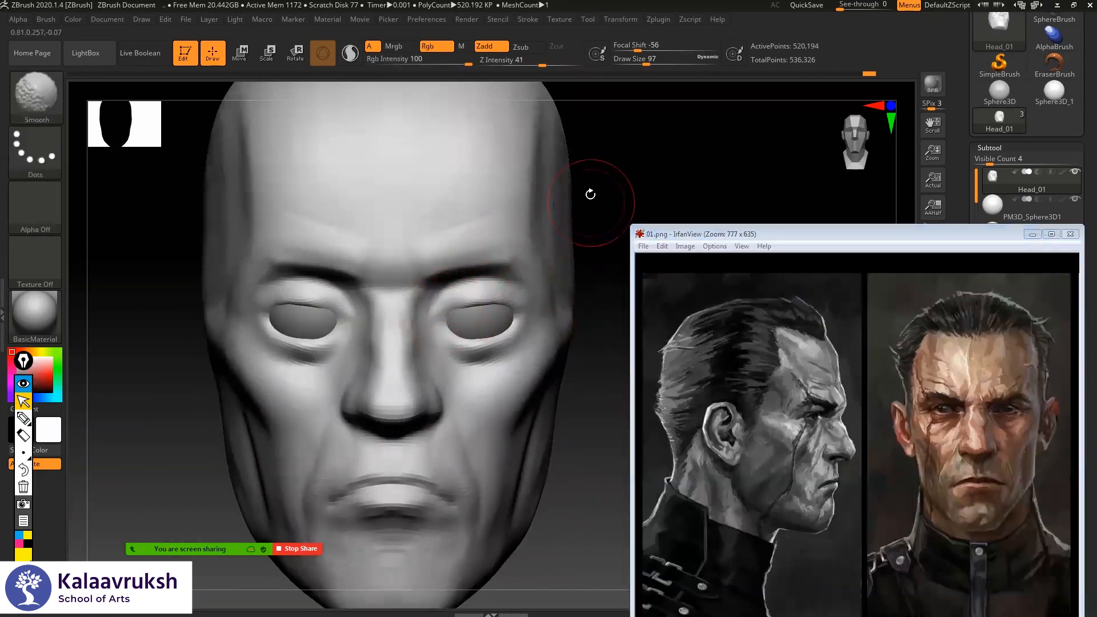
left_click_drag(590, 196, 581, 174, "alt")
- Set the draw size to 62 and carve the upper eyelid line from inner to outer corner with DamStandard
key("space")
left_click_drag(459, 280, 453, 280)
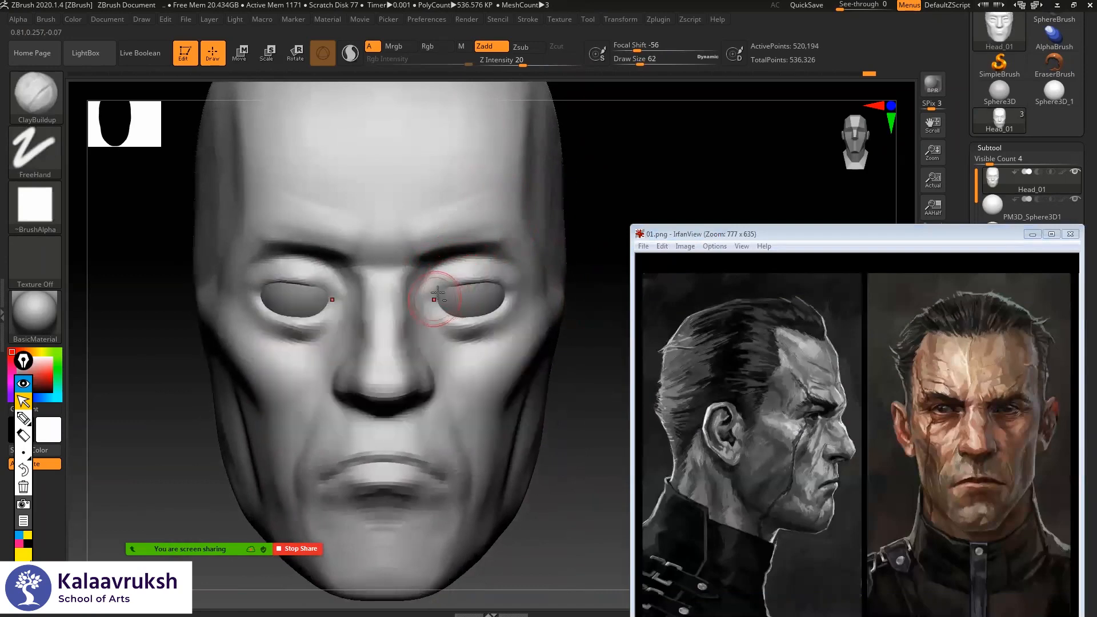
key("ctrl")
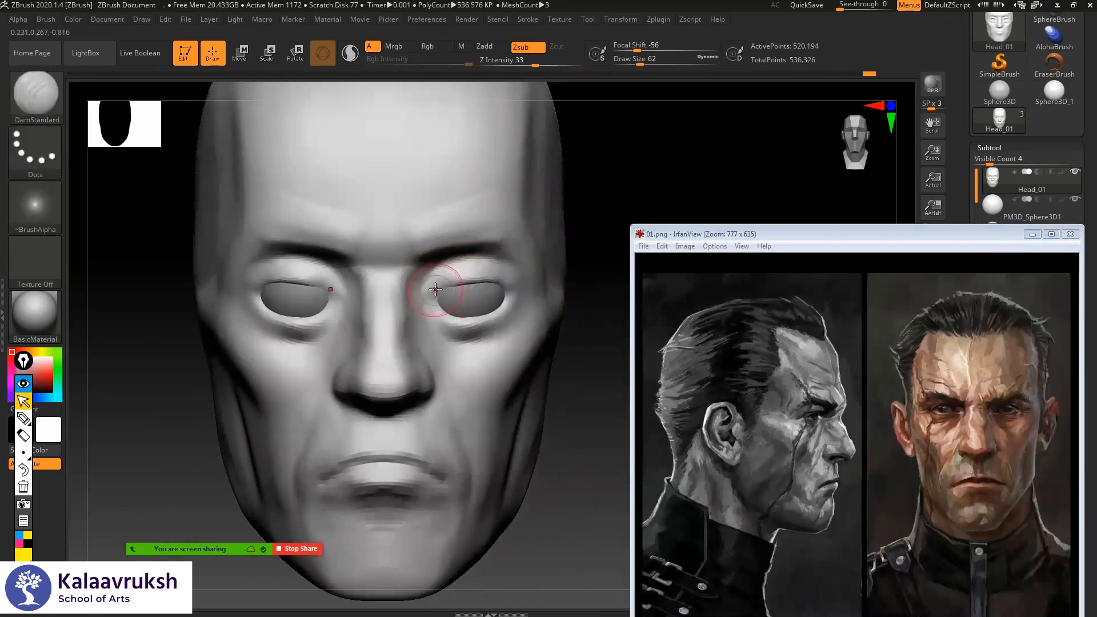
key("b")
key("d")
key("s")
mouse_move(429, 296)
left_mouse_down()
mouse_move(459, 280)
mouse_move(506, 287)
left_mouse_up()
- Adjust the outer part of the upper eyelids with the Move brush at draw size 74
mouse_move(566, 261)
left_mouse_down()
mouse_move(513, 293)
mouse_move(540, 297)
left_mouse_up()
left_click_drag(221, 369, 280, 371)
key("b")
key("m")
key("v")
left_click_drag(496, 272, 502, 276)
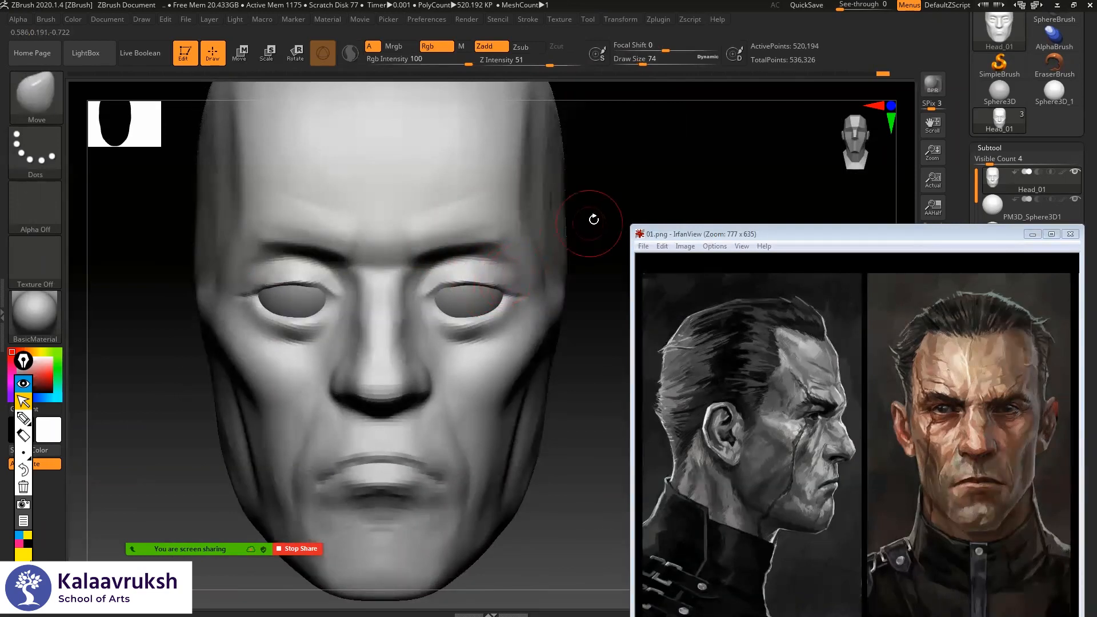
- Subdivide the head mesh once, with DamStandard as the active brush, and turn the head to a three-quarter view
key("b")
key("d")
key("s")
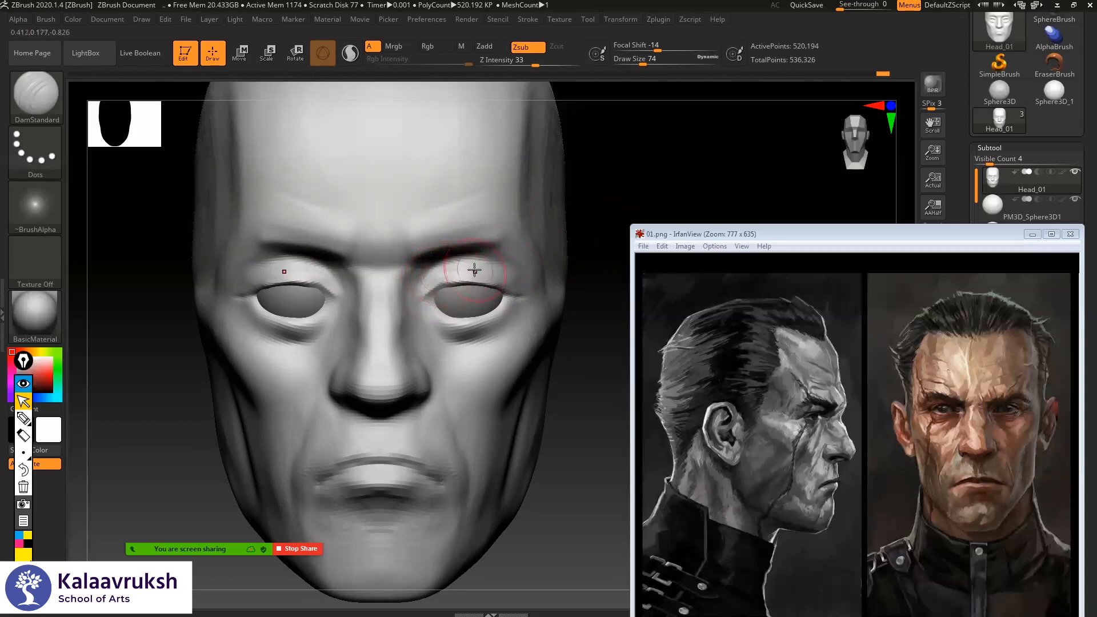
key("ctrl+d")
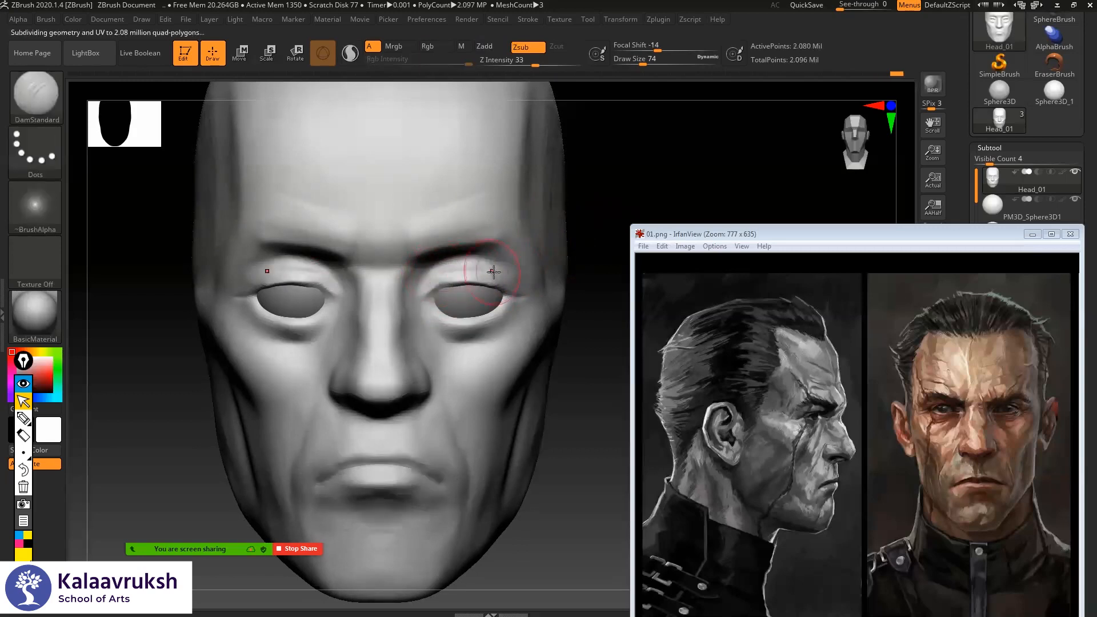
left_click_drag(618, 239, 503, 262)
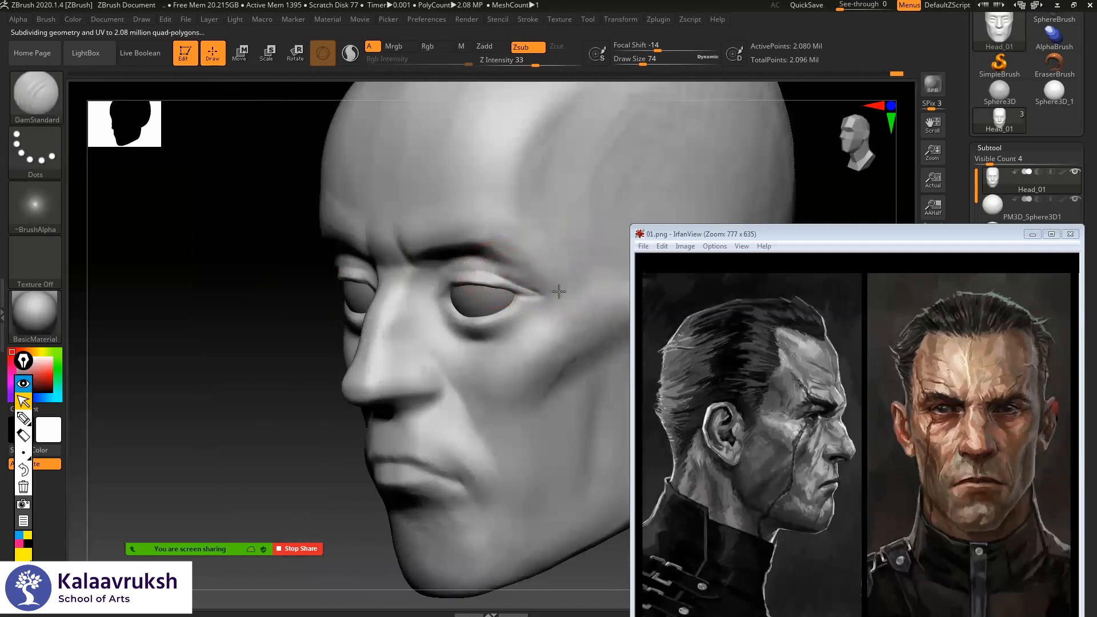
- Define the crease at the outer corners of the eyes with DamStandard at draw size 74, comparing with the portrait reference
mouse_move(547, 294)
left_mouse_down()
mouse_move(570, 285)
mouse_move(529, 288)
left_mouse_up()
left_click_drag(270, 309, 384, 298)
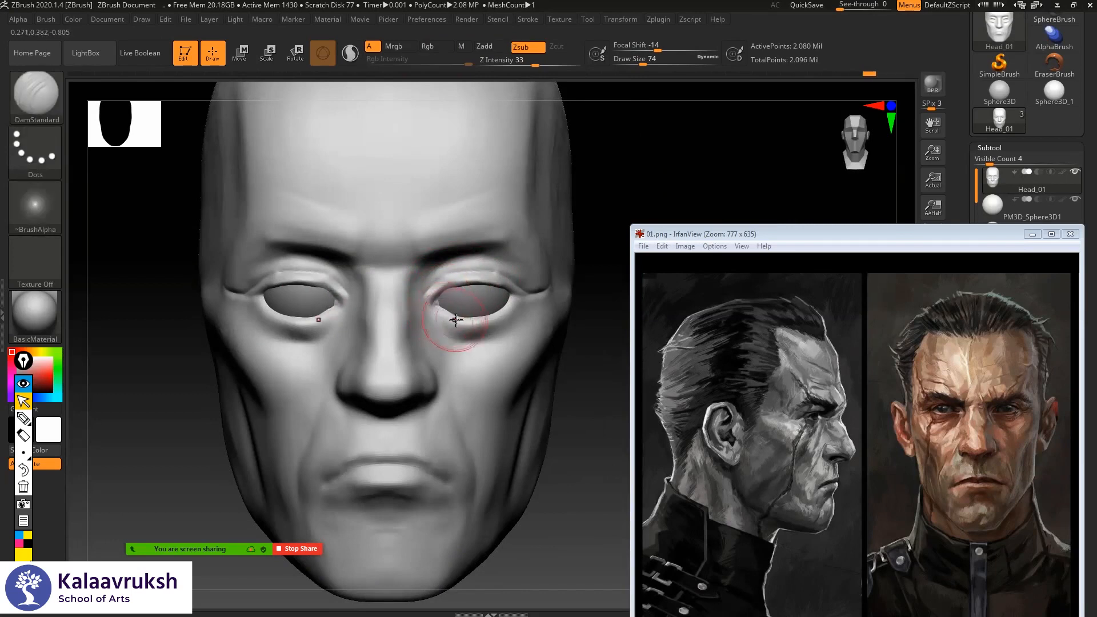
left_click_drag(909, 371, 917, 378)
left_click_drag(595, 227, 581, 217)
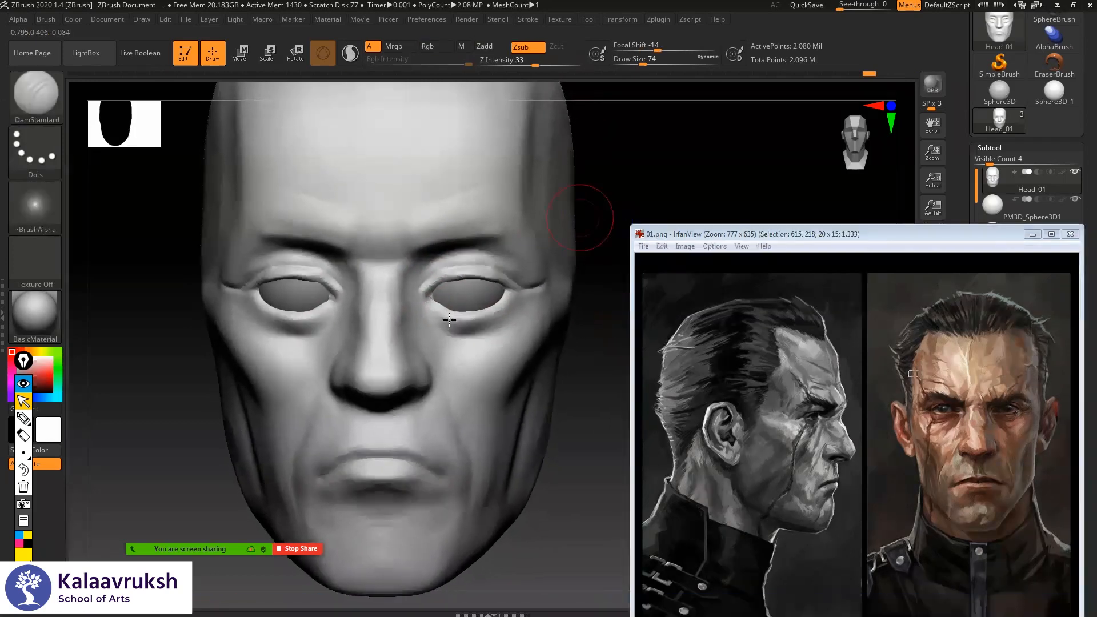
key("shift")
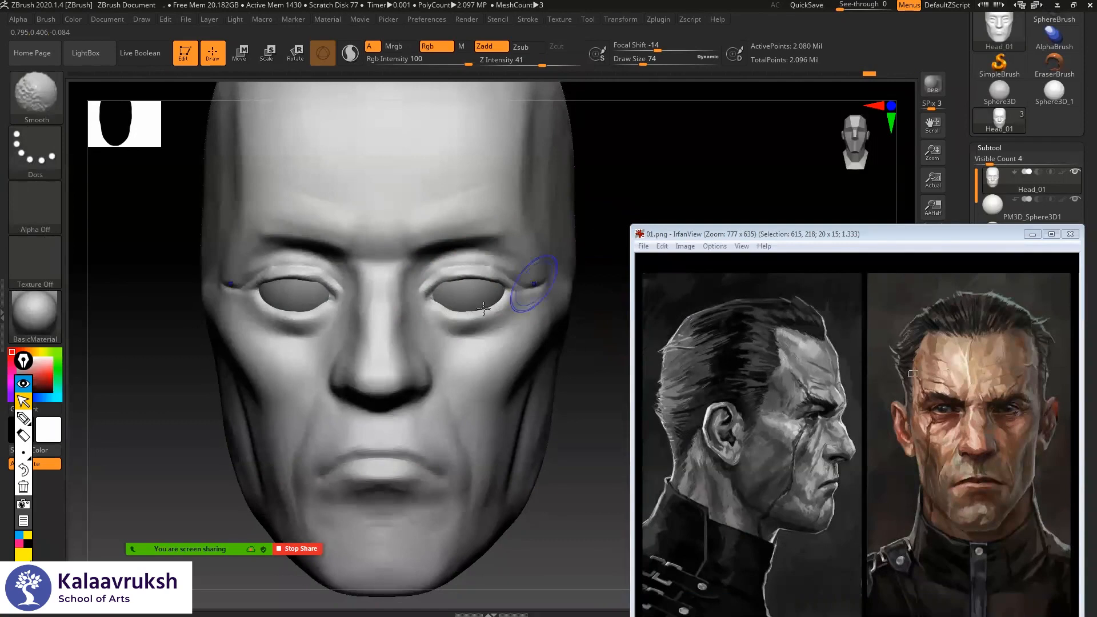
- Adjust the lower eyelids with the Move brush, checking them from below, and slightly enlarge the portrait reference window
key("b")
key("m")
key("v")
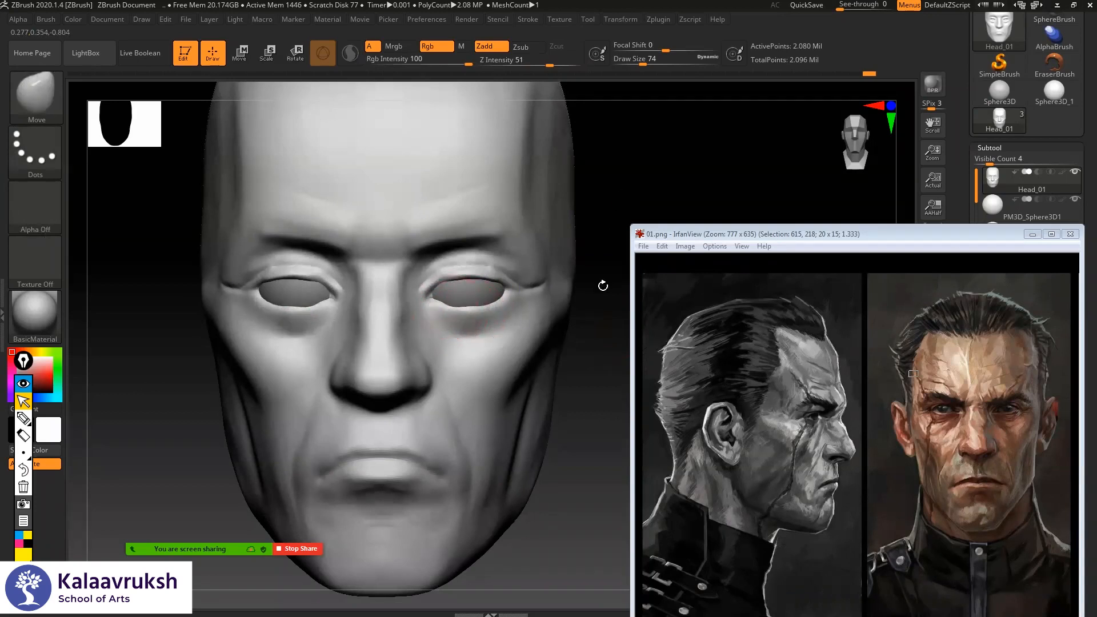
left_click_drag(631, 233, 620, 233)
left_click_drag(599, 355, 586, 251)
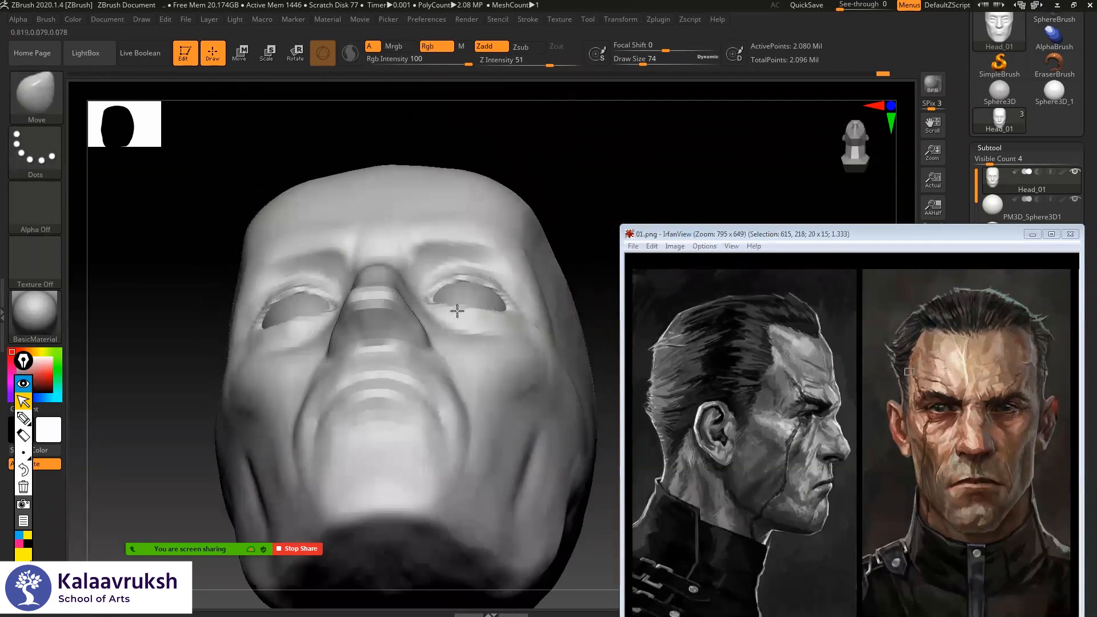
left_click_drag(598, 195, 589, 260)
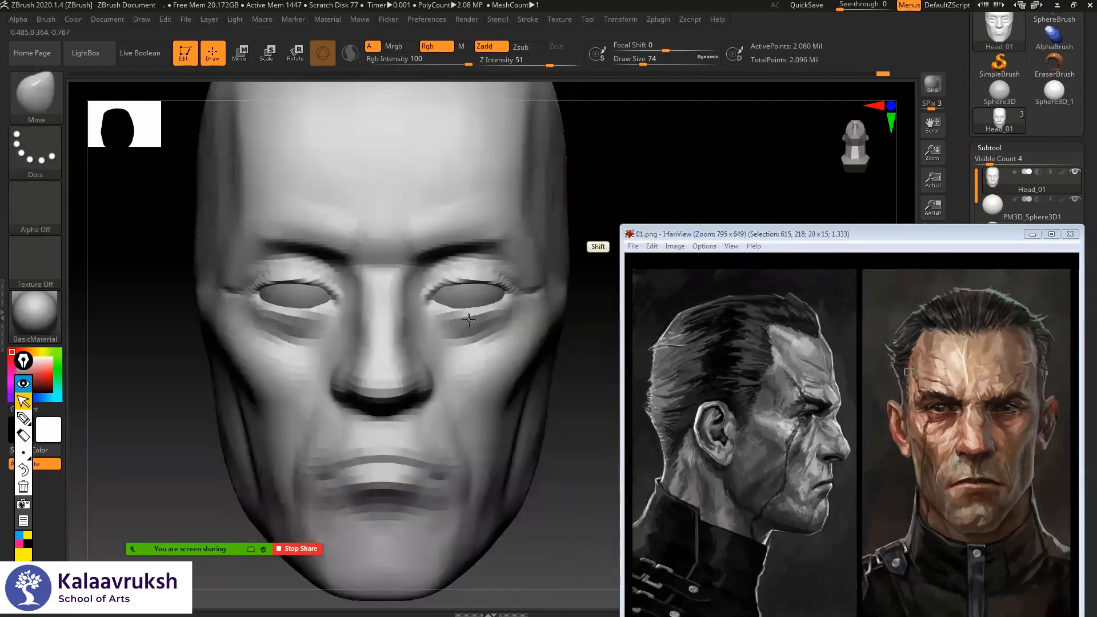
mouse_move(457, 315)
left_mouse_down("shift")
mouse_move(509, 314)
mouse_move(439, 312)
mouse_move(463, 314)
left_mouse_up("shift")
- Sharpen the eyelid rims and eye corners with DamStandard, smoothing the lower lids in front and three-quarter views
key("alt")
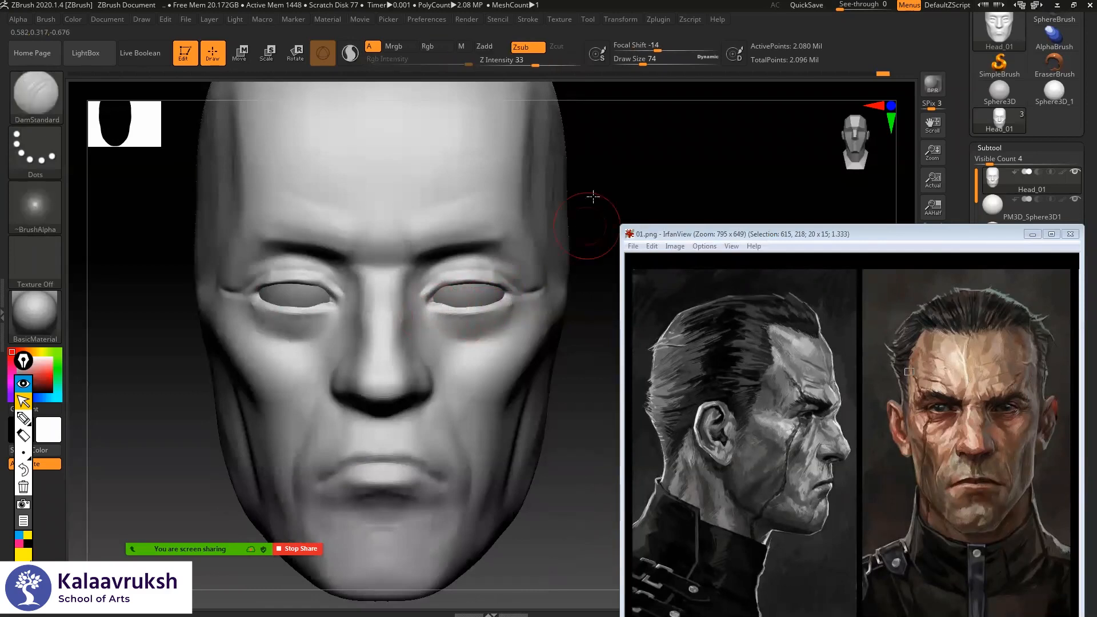
left_click_drag(600, 208, 255, 326)
key("alt")
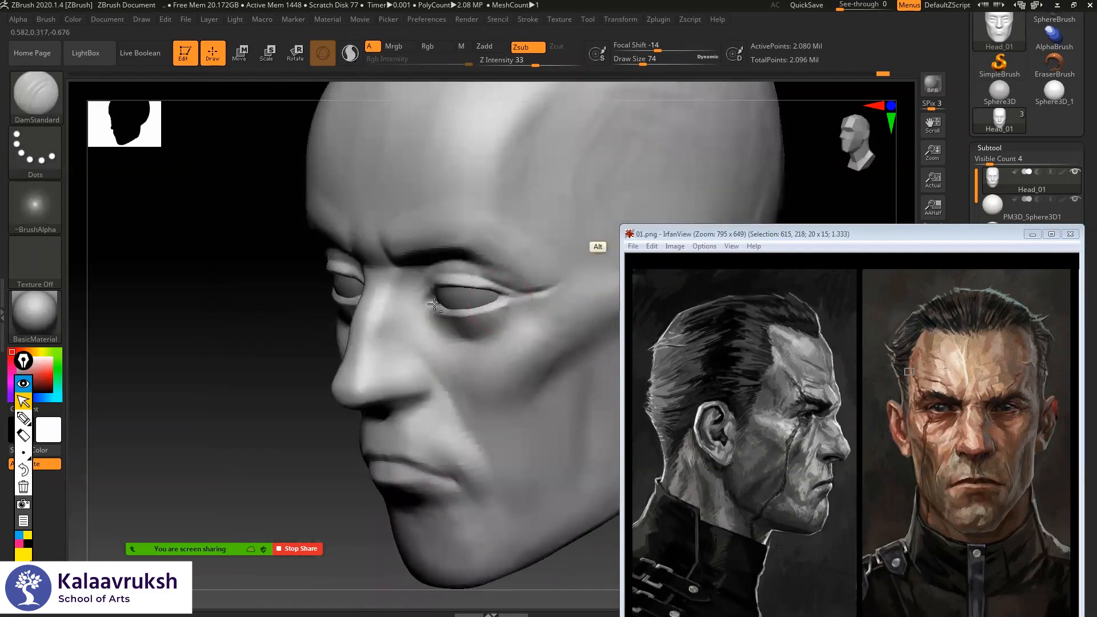
left_click_drag(320, 335, 238, 358)
left_click_drag(238, 358, 441, 304, "alt")
mouse_move(286, 332)
left_mouse_down()
mouse_move(470, 306)
mouse_move(573, 247)
left_mouse_up()
left_click_drag(431, 306, 492, 297, "shift")
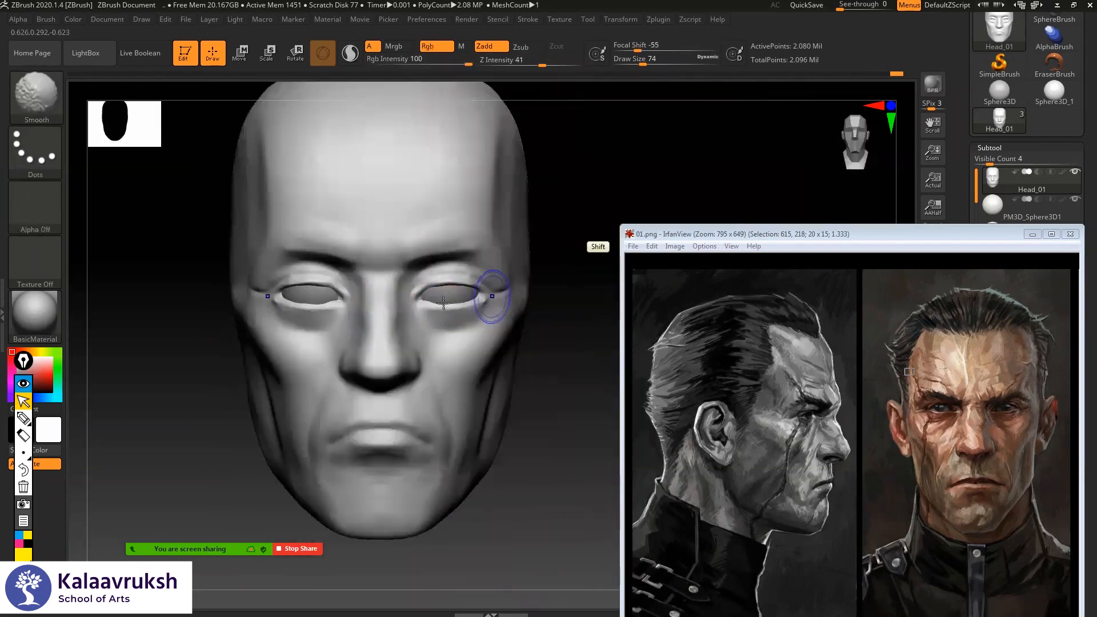
key("alt")
left_click_drag(563, 249, 561, 300, "alt")
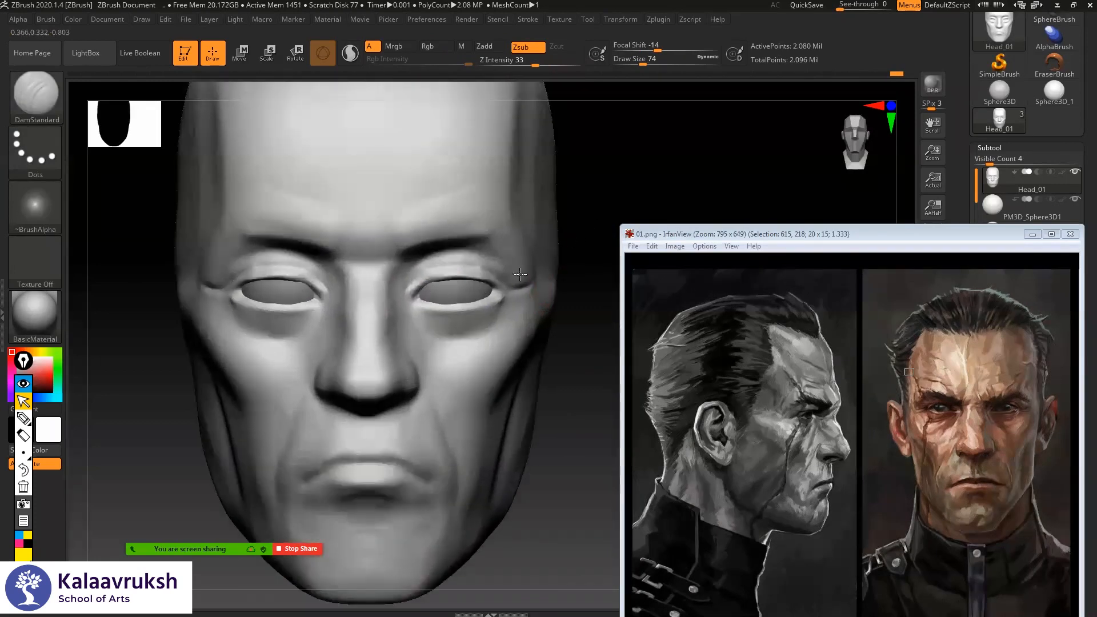
mouse_move(485, 290)
left_mouse_down()
mouse_move(504, 291)
mouse_move(489, 284)
left_mouse_up()
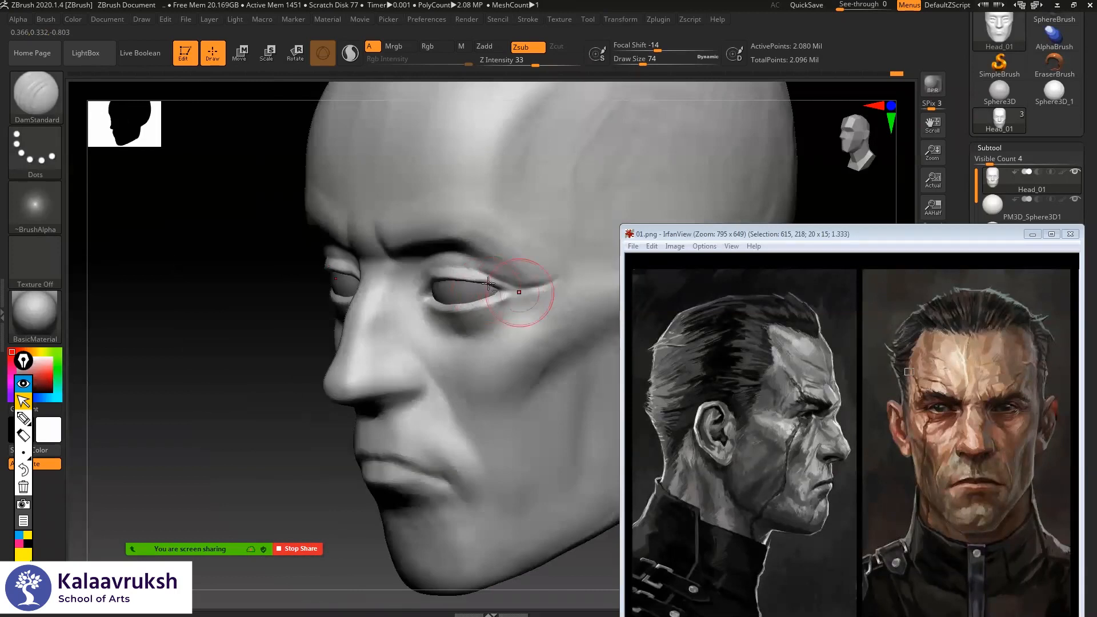
- Build up the brow area above the eyes with ClayBuildup at draw size 90
key("b")
key("c")
key("b")
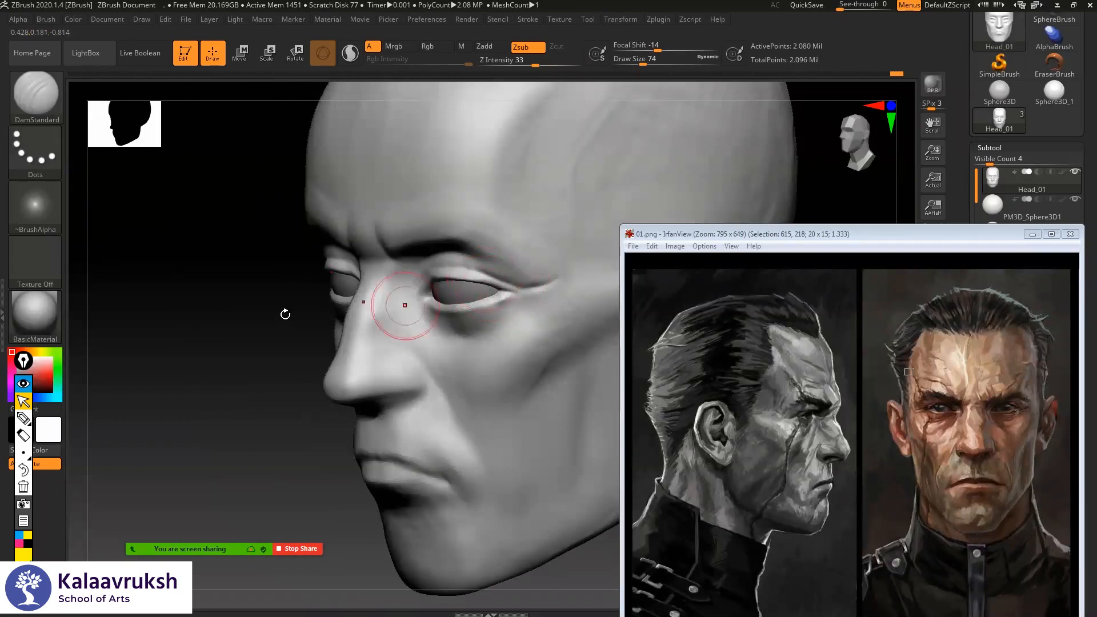
left_click_drag(276, 326, 424, 263, "shift")
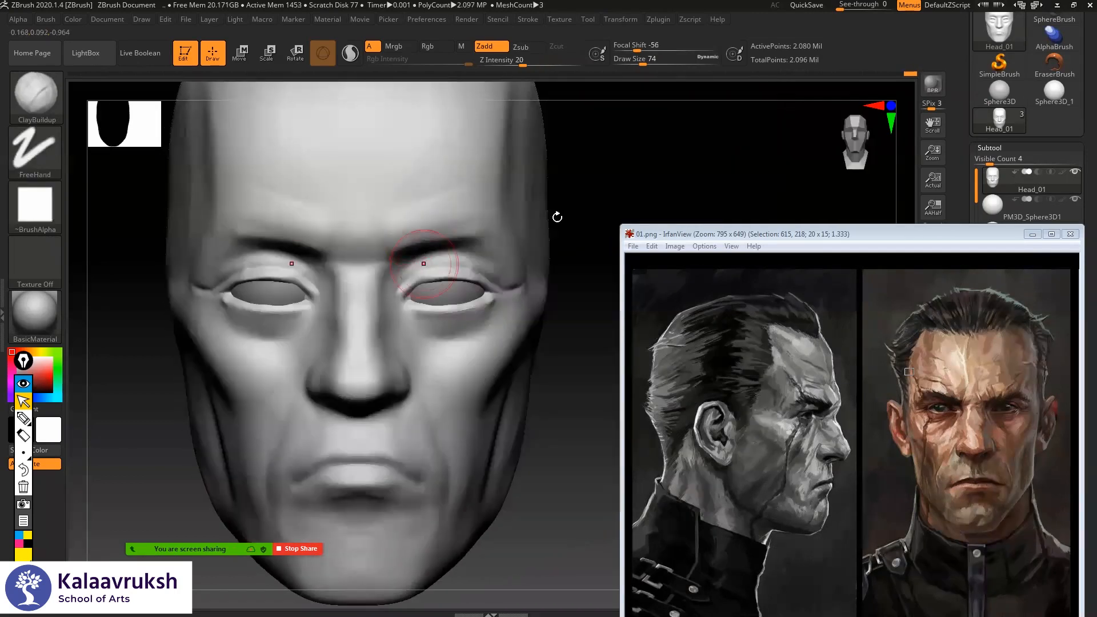
left_click_drag(573, 205, 598, 194, "alt")
key("]")
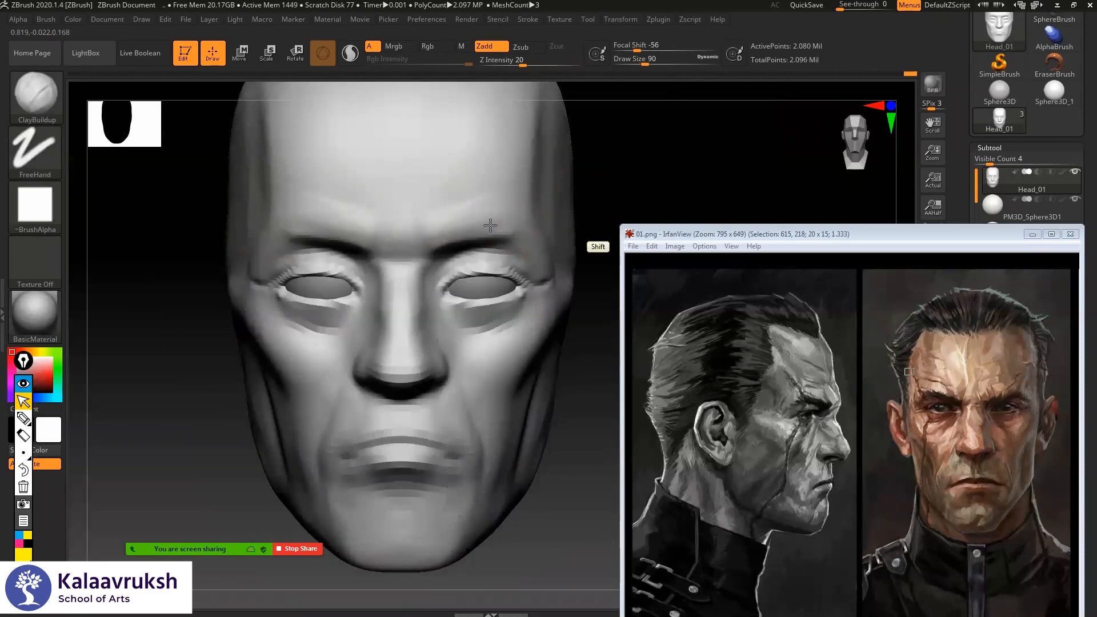
mouse_move(480, 259)
left_mouse_down("alt")
mouse_move(441, 265)
mouse_move(466, 233)
left_mouse_up("alt")
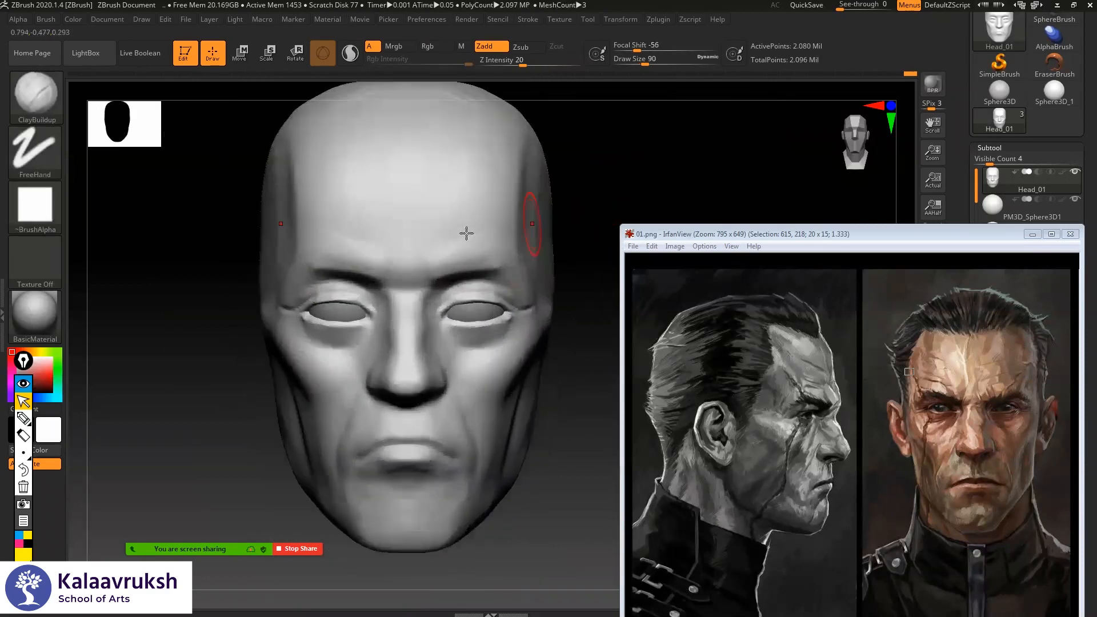
left_click_drag(592, 193, 573, 199, "alt")
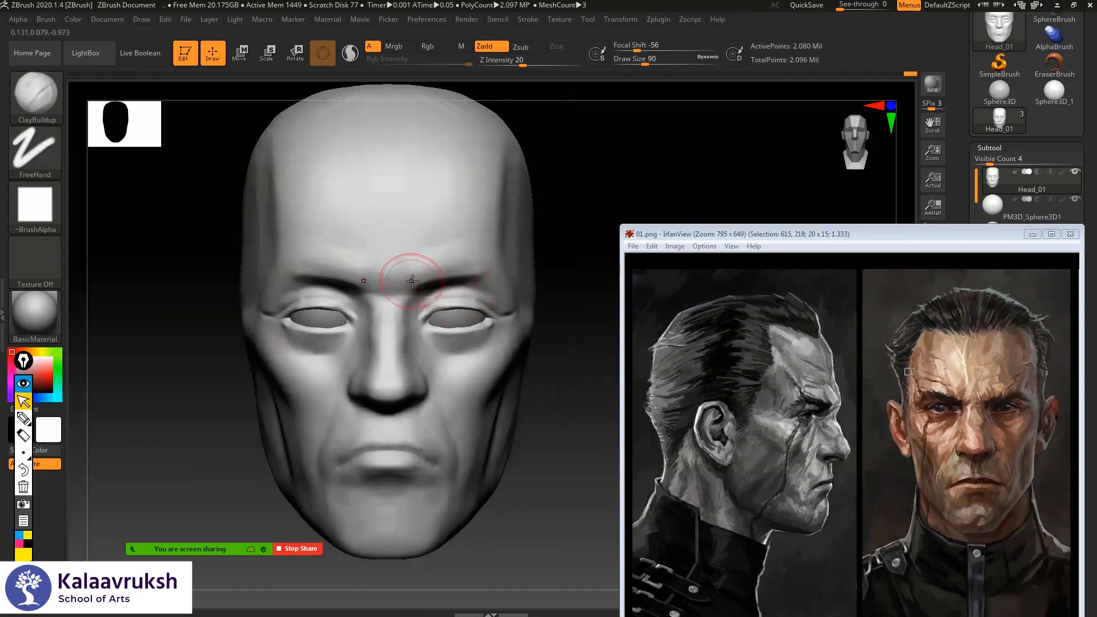
- Lower the inner ends of the brows toward the nose bridge with the Move brush at draw size 116
key("space")
key("b")
key("m")
key("v")
left_click_drag(415, 281, 448, 283)
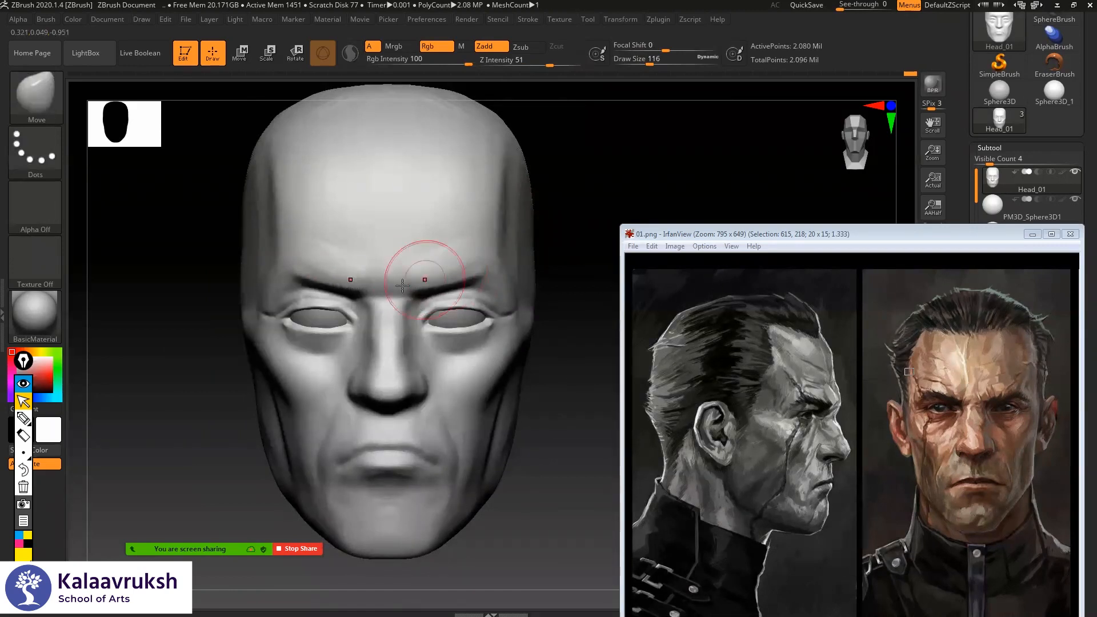
left_click_drag(542, 257, 506, 265)
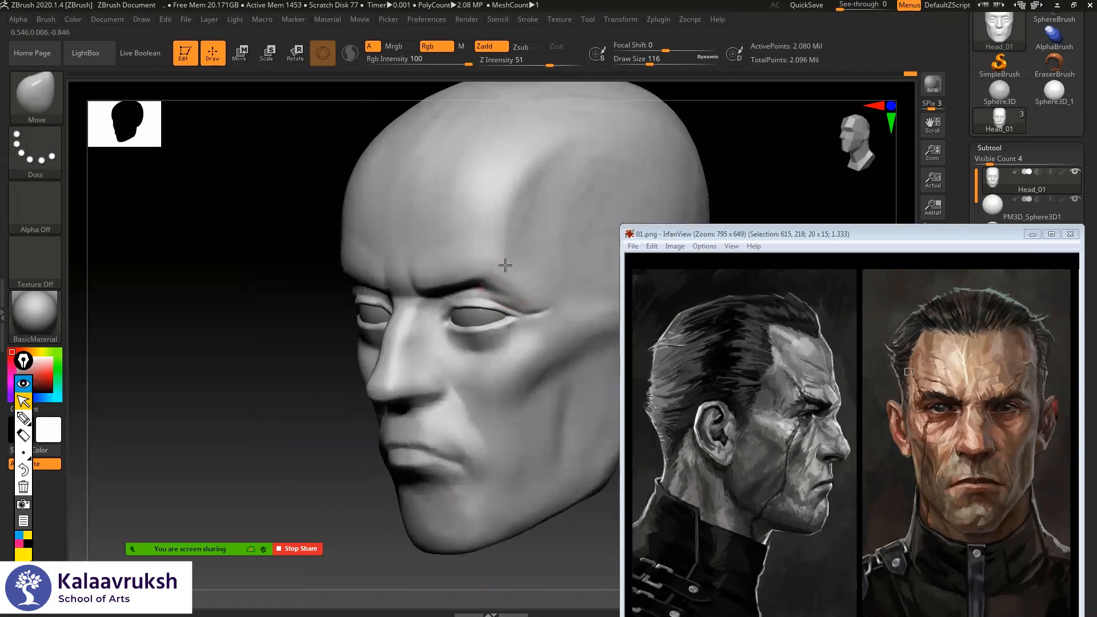
- Reshape the forehead and skull outline in profile with the Move brush at draw size 245
left_click_drag(245, 326, 177, 330, "shift")
right_click_drag(478, 234, 476, 218, "ctrl")
right_click_drag(475, 217, 544, 224)
key("space")
left_click_drag(475, 241, 483, 241)
mouse_move(544, 217)
right_mouse_down("alt")
mouse_move(543, 230)
mouse_move(531, 213)
right_mouse_up("alt")
right_click_drag(461, 238, 462, 253, "alt")
key("space")
left_click_drag(451, 225, 459, 223)
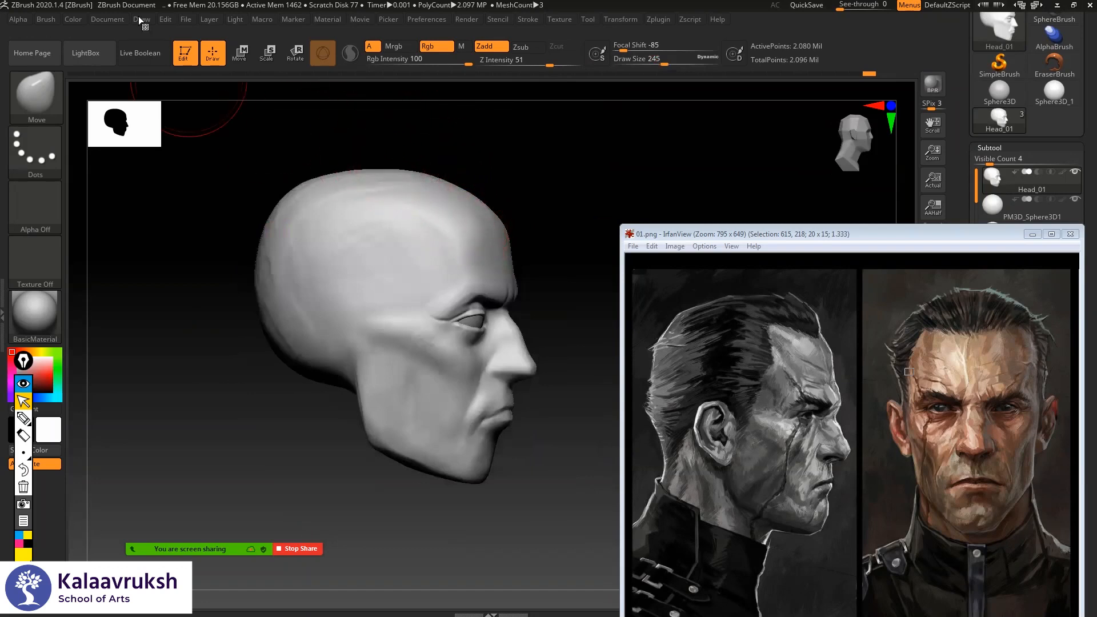
- Reset the current Move brush to its default settings
left_click(46, 19)
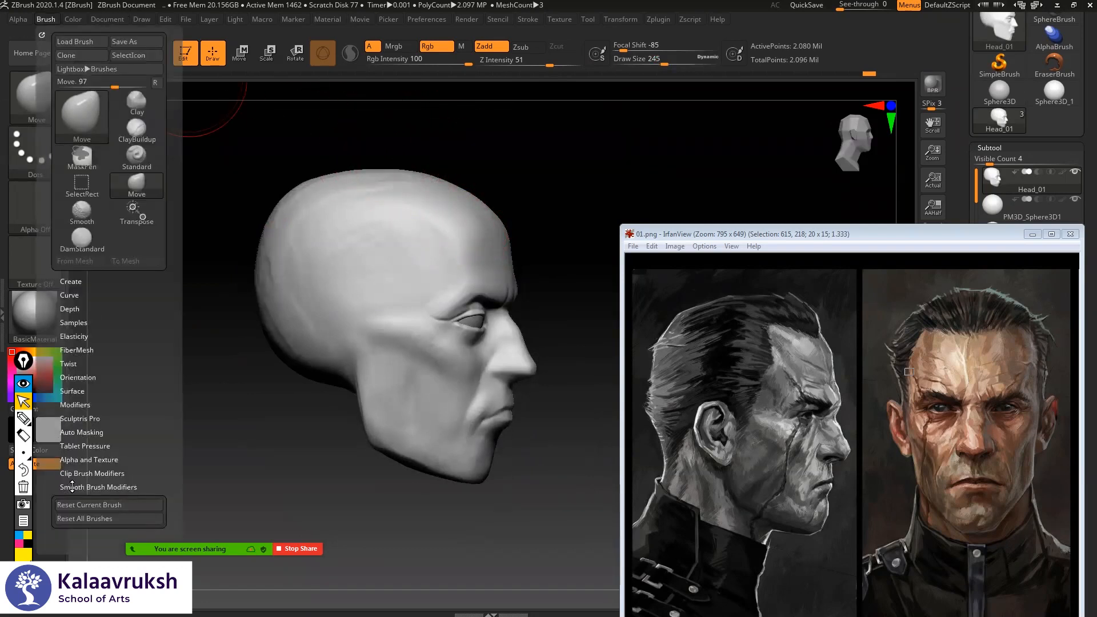
left_click(85, 505)
left_click_drag(531, 187, 233, 404)
left_click_drag(581, 186, 529, 205, "alt")
- Carve the inner eye corners and the crease beneath the lower eyelids with DamStandard at draw size 101
key("space")
left_click_drag(437, 314, 425, 315)
mouse_move(608, 293)
left_mouse_down("alt")
mouse_move(564, 277)
mouse_move(557, 239)
left_mouse_up("alt")
key("b")
key("d")
key("s")
key("space")
left_click_drag(395, 305, 392, 304)
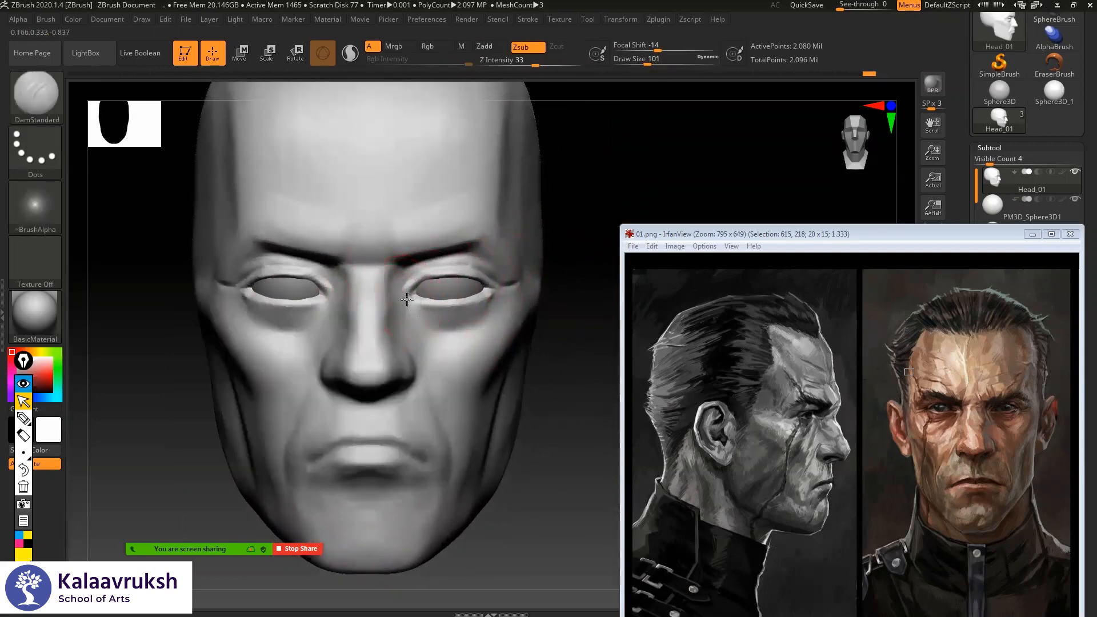
left_click_drag(407, 303, 403, 298)
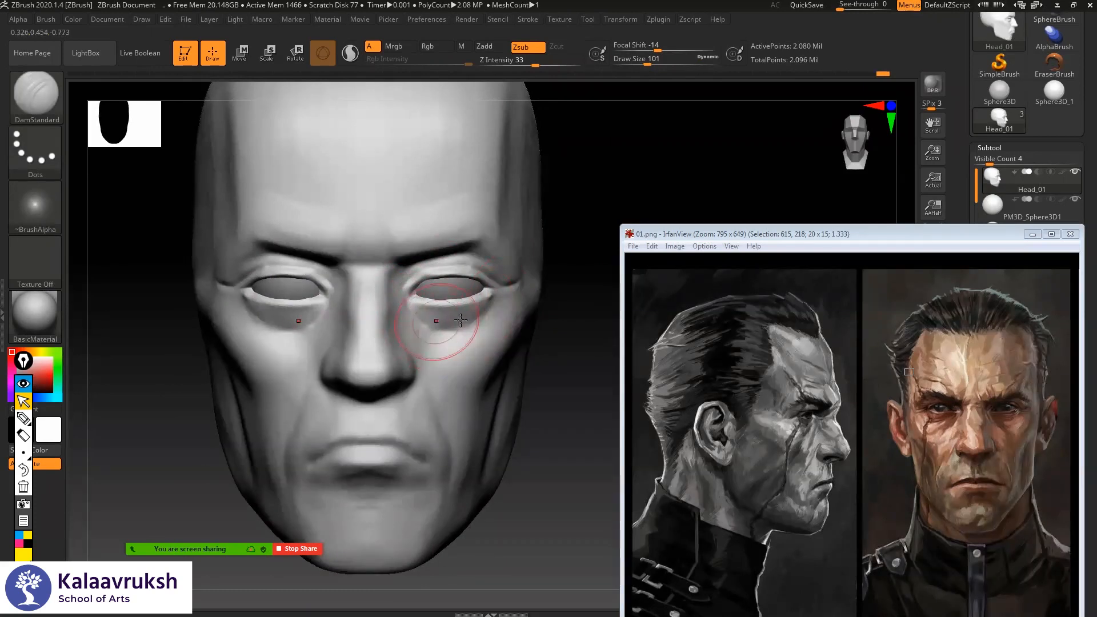
right_click_drag(492, 318, 471, 324)
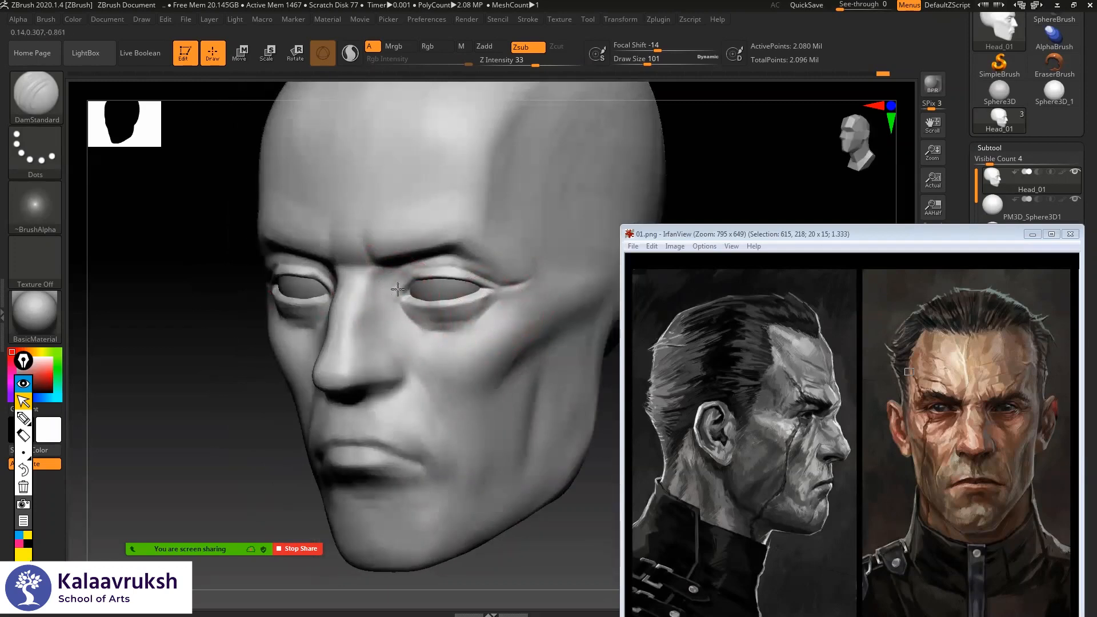
left_click_drag(199, 385, 252, 385, "shift")
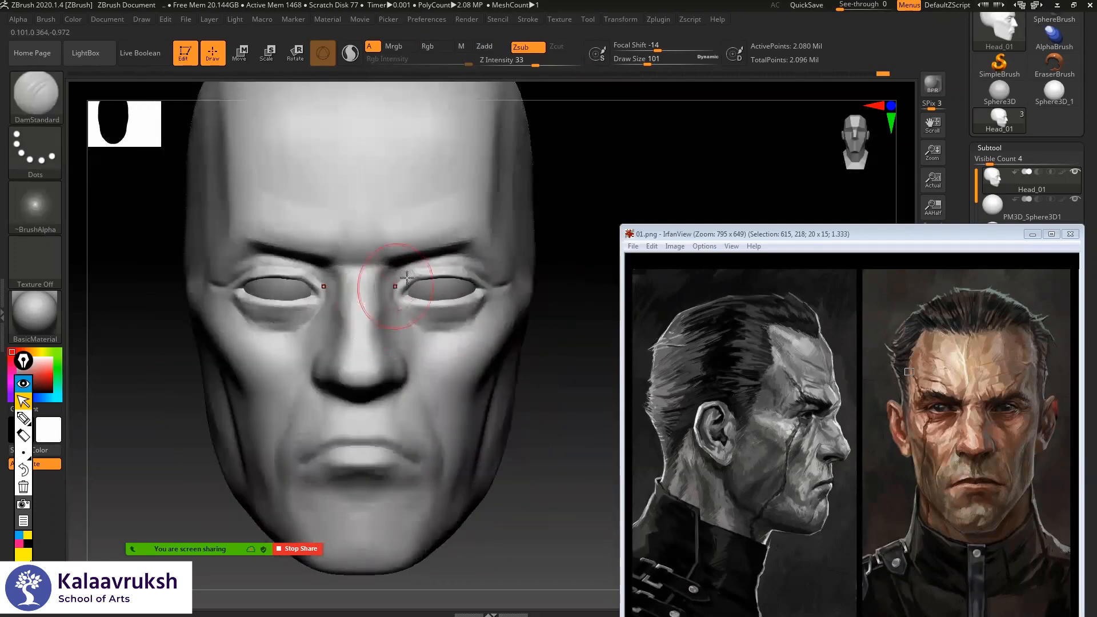
- Carve the nasolabial fold from the nostril wing down toward the mouth corner with DamStandard
right_click_drag(577, 228, 446, 308)
left_click_drag(403, 338, 436, 384)
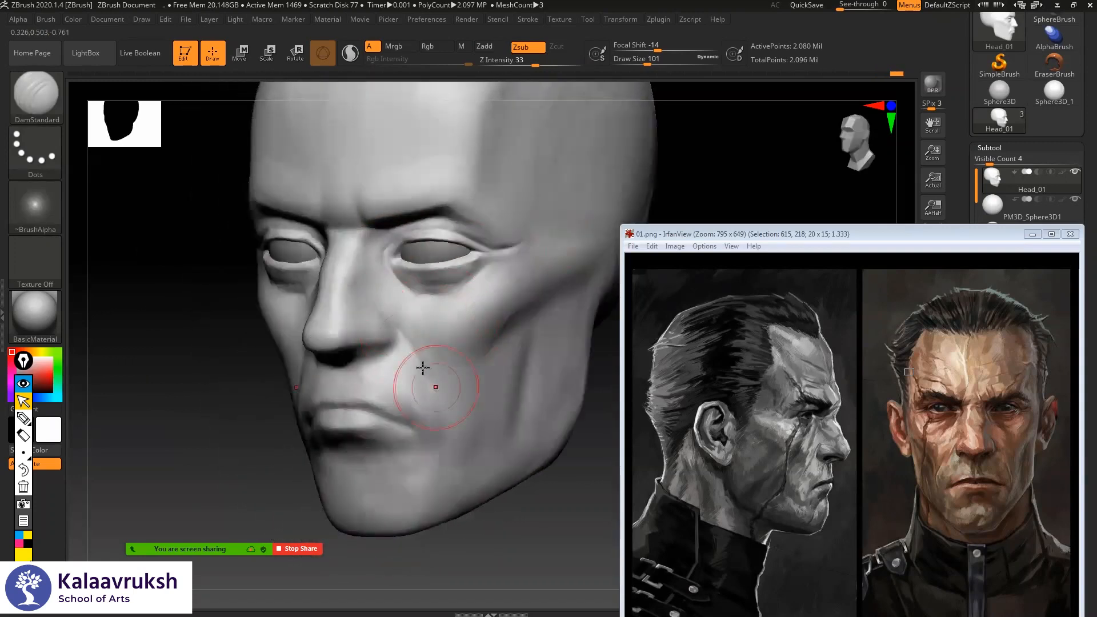
left_click_drag(213, 372, 280, 364, "shift")
right_click_drag(529, 296, 560, 295)
mouse_move(560, 295)
right_mouse_down("ctrl")
mouse_move(539, 260)
mouse_move(492, 269)
mouse_move(536, 329)
mouse_move(535, 366)
right_mouse_up("ctrl")
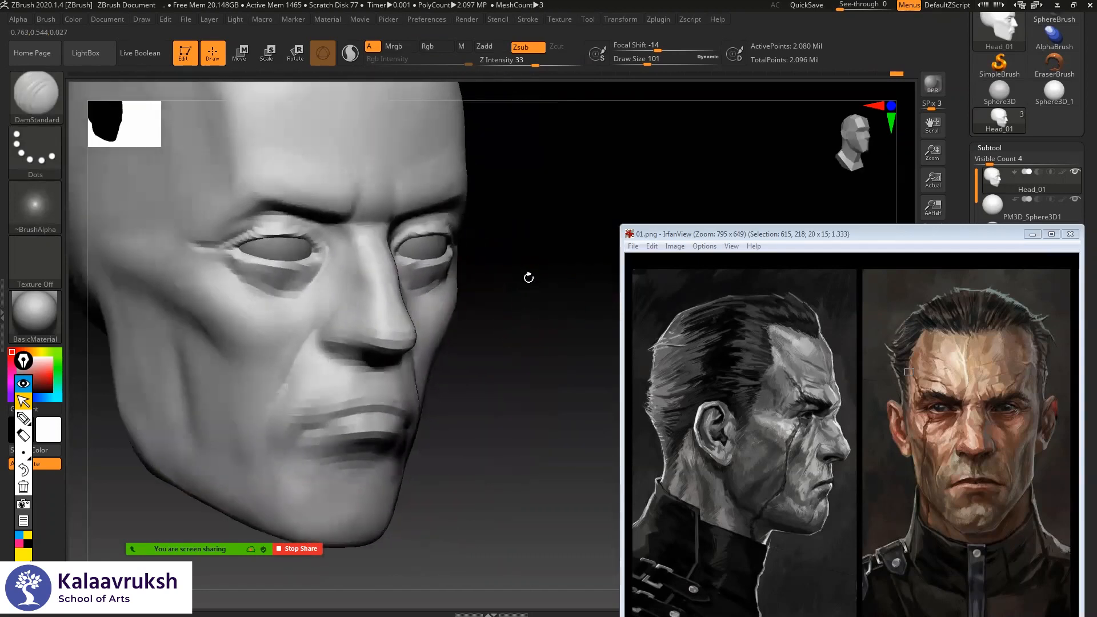
- Fill the hollow between the brow and upper eyelid with ClayBuildup strokes at draw size 101
mouse_move(522, 284)
right_mouse_down("alt")
mouse_move(525, 333)
mouse_move(534, 287)
mouse_move(518, 277)
right_mouse_up("alt")
key("b")
key("c")
key("b")
right_click_drag(517, 277, 519, 294, "ctrl")
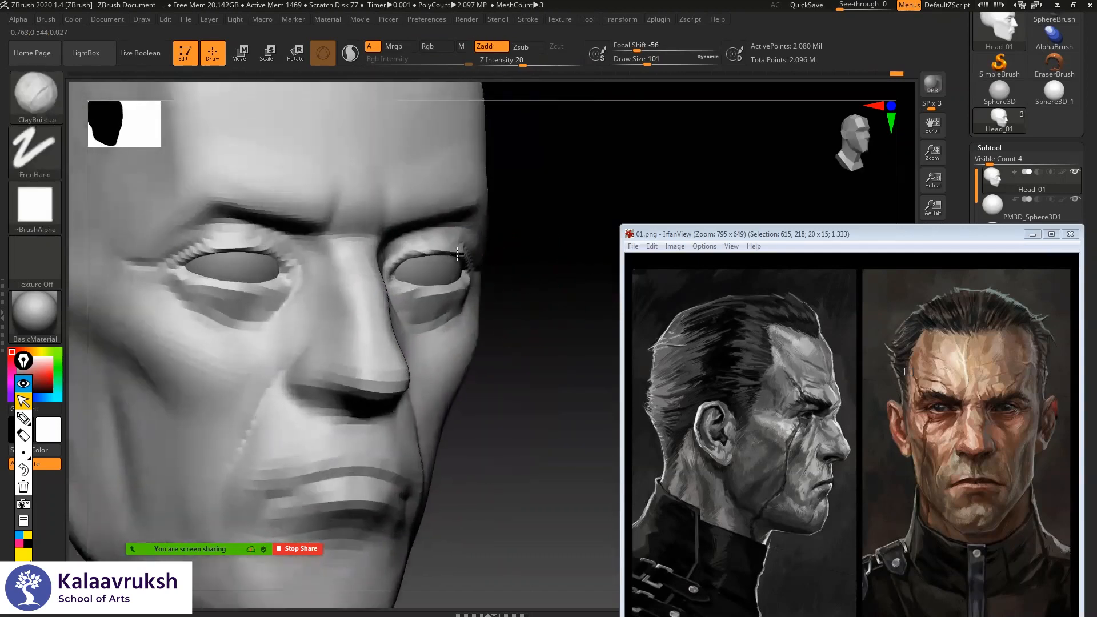
right_click_drag(528, 213, 514, 212)
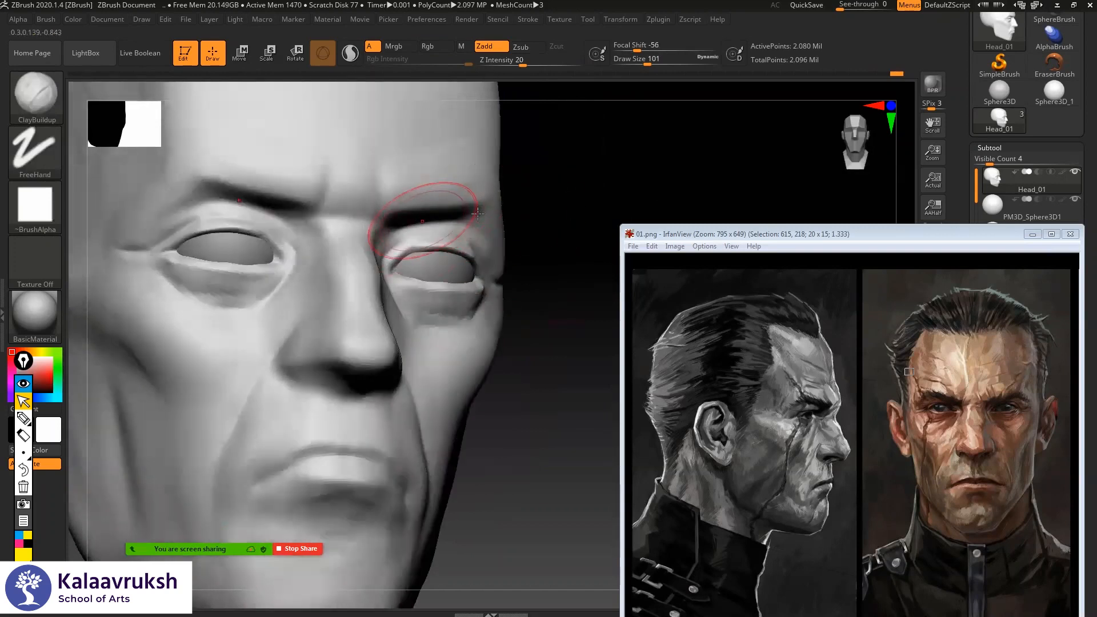
mouse_move(413, 220)
left_mouse_down()
mouse_move(400, 221)
mouse_move(446, 221)
mouse_move(407, 233)
mouse_move(458, 220)
mouse_move(433, 223)
mouse_move(445, 213)
mouse_move(404, 231)
left_mouse_up()
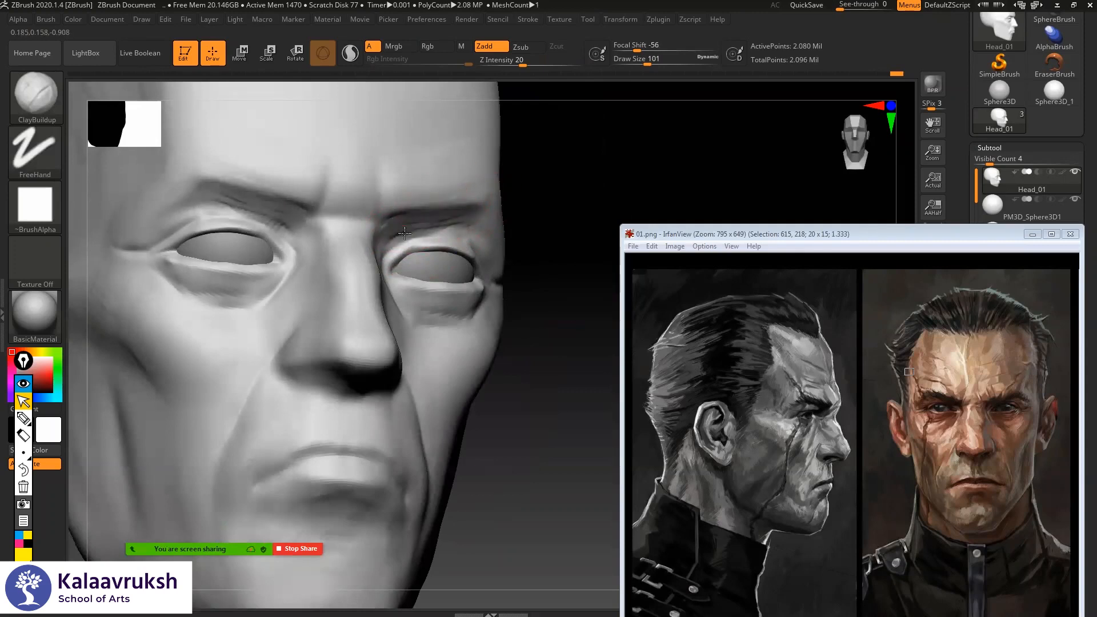
- Smooth the built-up area between the brows and upper eyelids, checking it from front and three-quarter views
left_click_drag(511, 200, 461, 216, "shift")
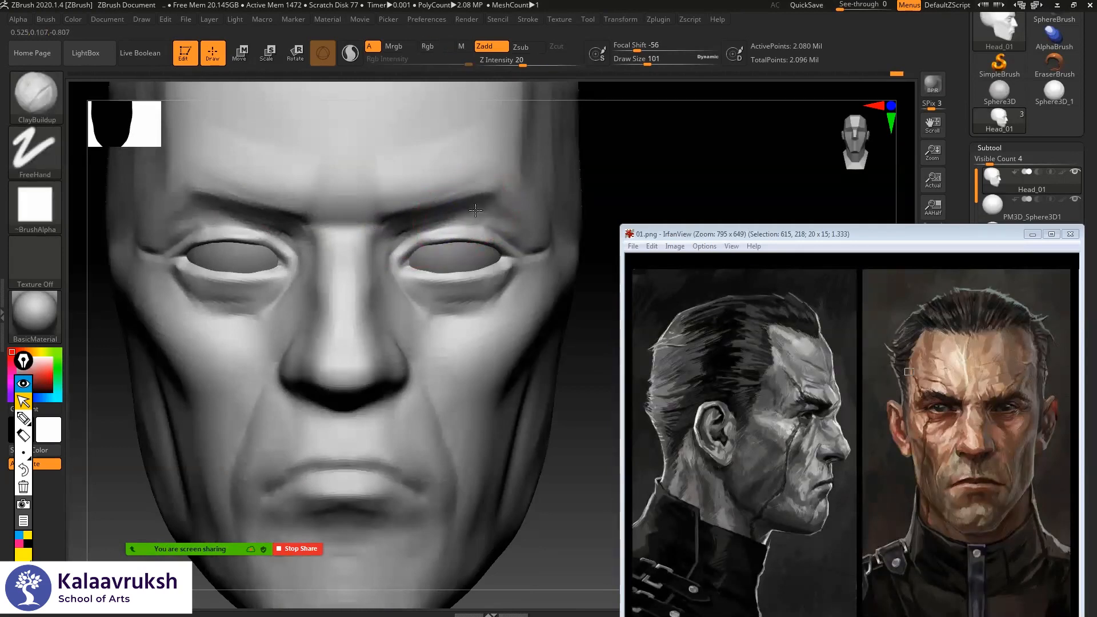
left_click_drag(385, 232, 461, 214, "shift")
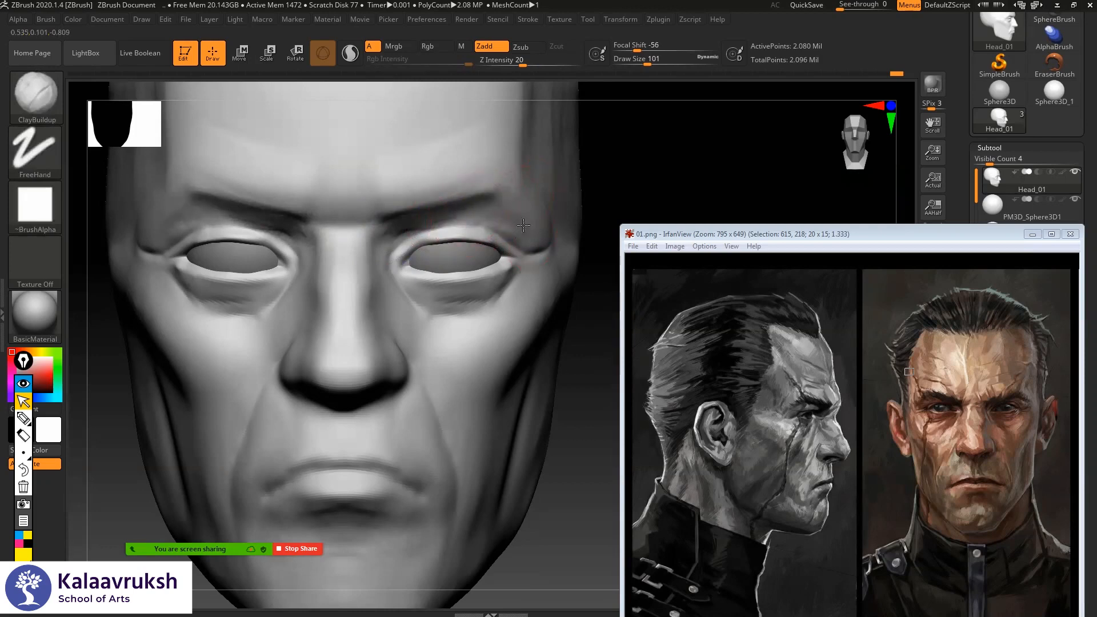
left_click_drag(599, 182, 522, 208)
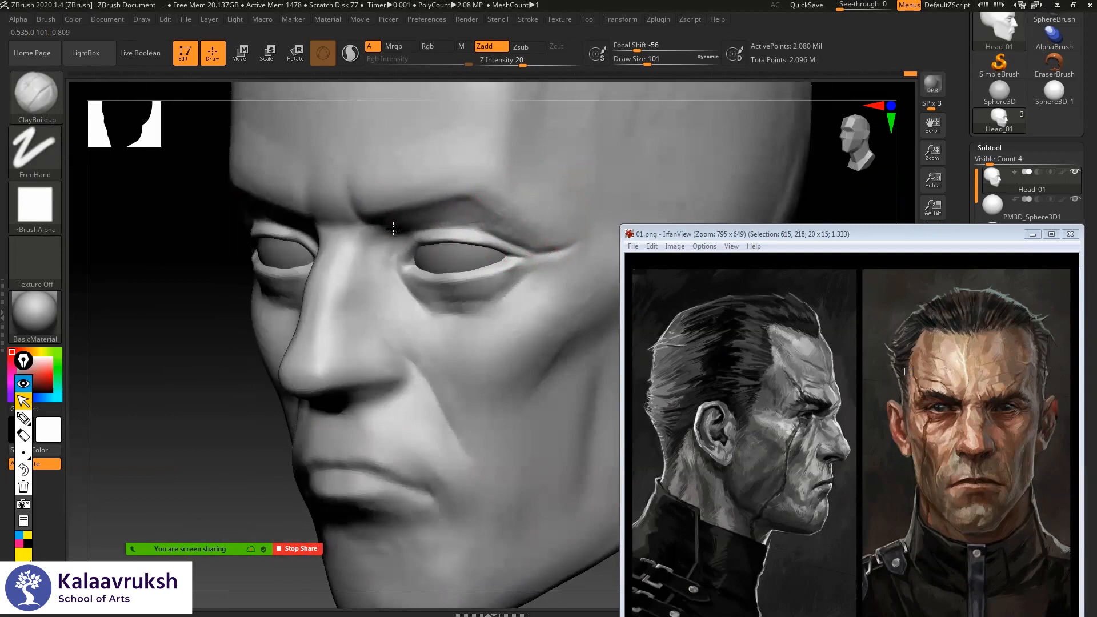
left_click_drag(155, 350, 163, 365, "shift")
- Mark the ear's position behind the cheekbone on the side of the head with ClayBuildup strokes at draw size 101
mouse_move(588, 173)
left_mouse_down("alt")
mouse_move(515, 197)
mouse_move(535, 214)
mouse_move(526, 222)
mouse_move(541, 277)
mouse_move(502, 238)
mouse_move(534, 237)
mouse_move(478, 255)
left_mouse_up("alt")
key("shift")
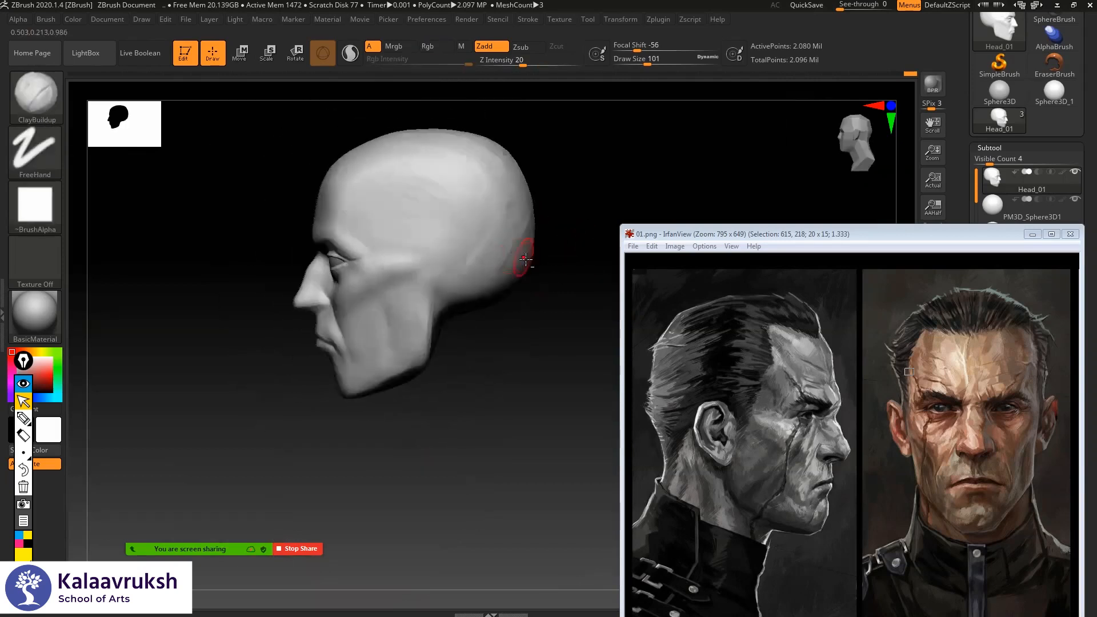
left_click_drag(465, 324, 470, 366, "alt")
left_click_drag(225, 440, 346, 366)
left_click_drag(282, 355, 130, 352, "alt")
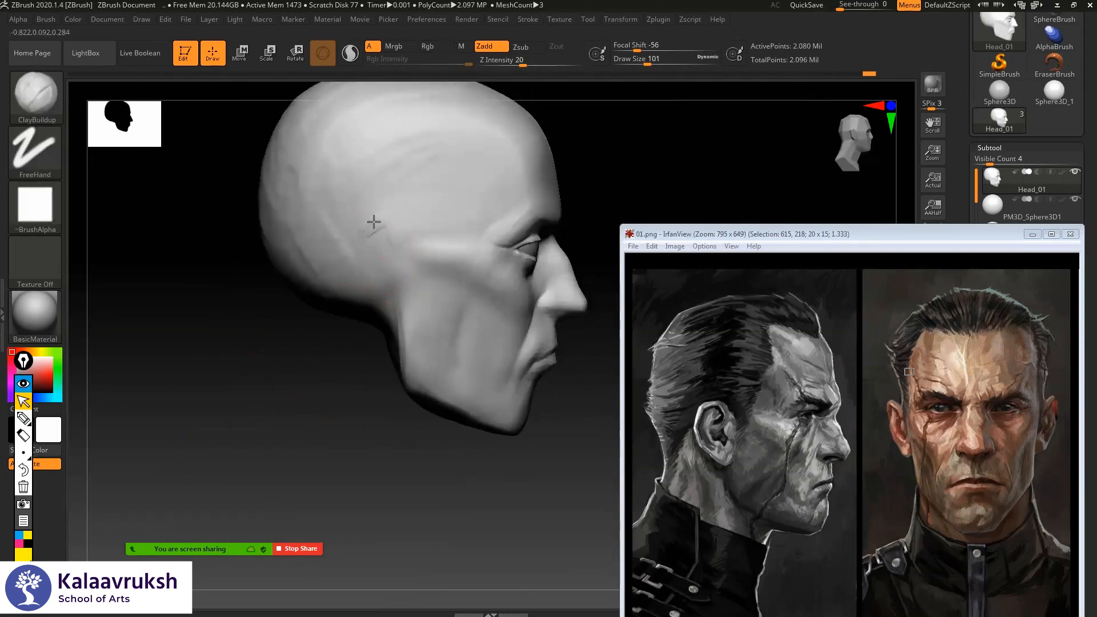
left_click_drag(361, 241, 360, 244)
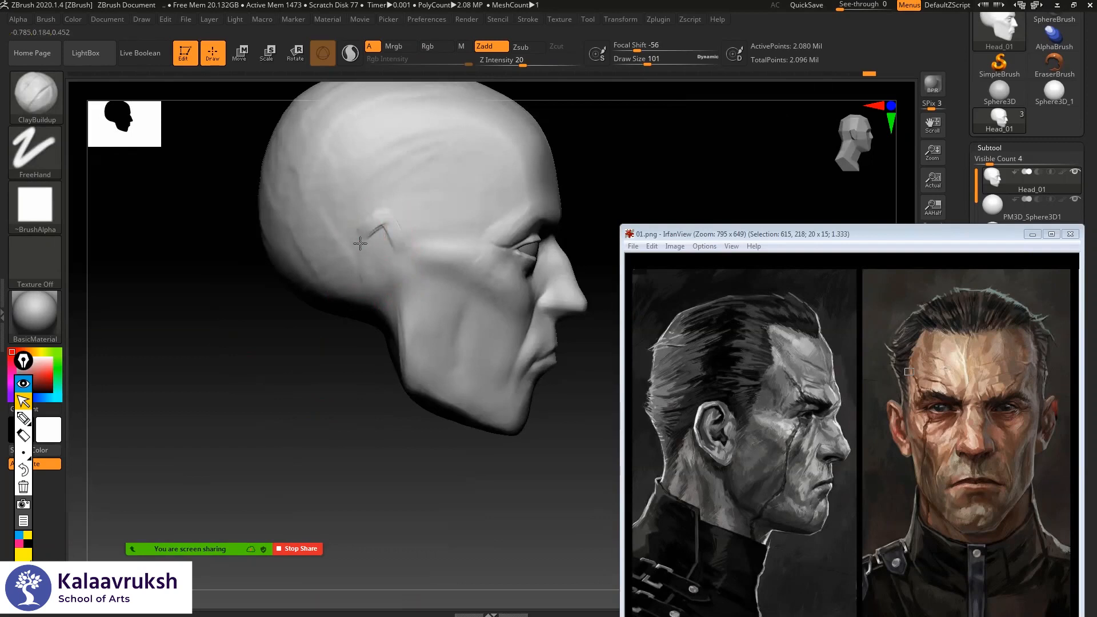
mouse_move(369, 291)
left_mouse_down()
mouse_move(382, 293)
mouse_move(373, 257)
mouse_move(394, 288)
mouse_move(372, 277)
mouse_move(380, 226)
left_mouse_up()
- Drop three subdivision levels, mask an oval ear shape on the side of the head, and refine it one level higher
key("shift+d")
key("shift+d")
key("shift+d")
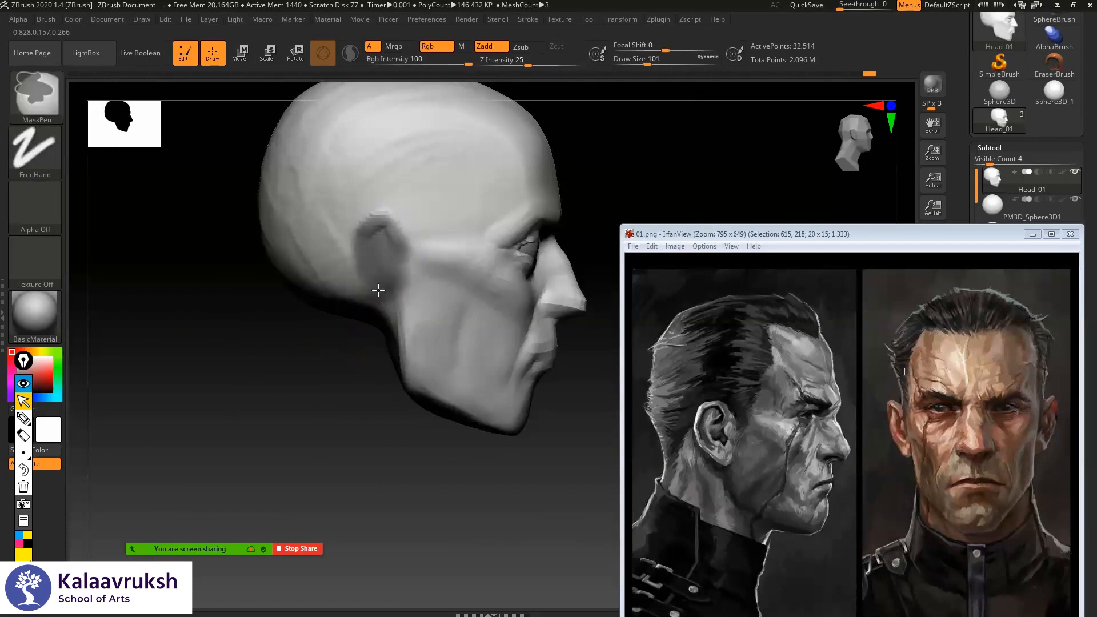
left_click_drag(397, 291, 396, 300, "ctrl")
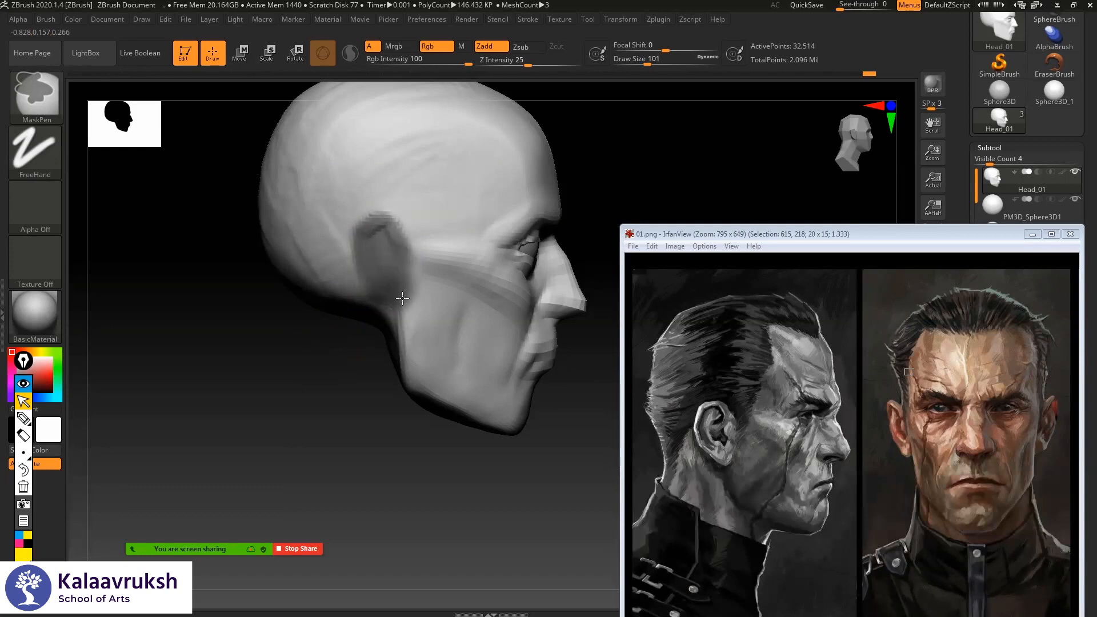
key("ctrl+d")
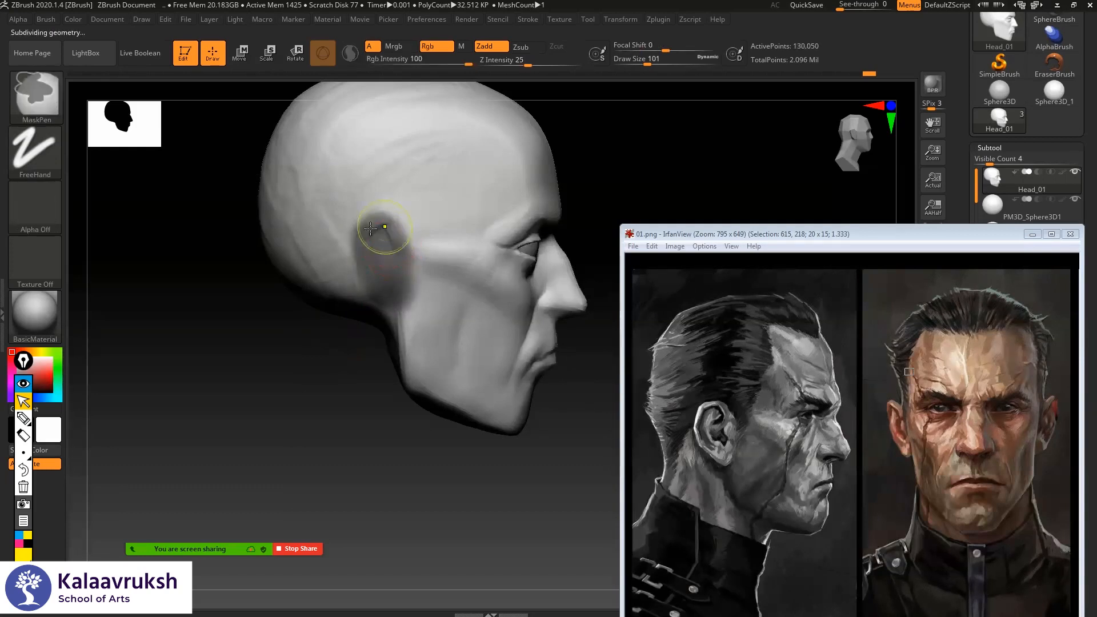
mouse_move(361, 234)
left_mouse_down("ctrl")
mouse_move(375, 216)
mouse_move(400, 237)
mouse_move(365, 272)
left_mouse_up("ctrl")
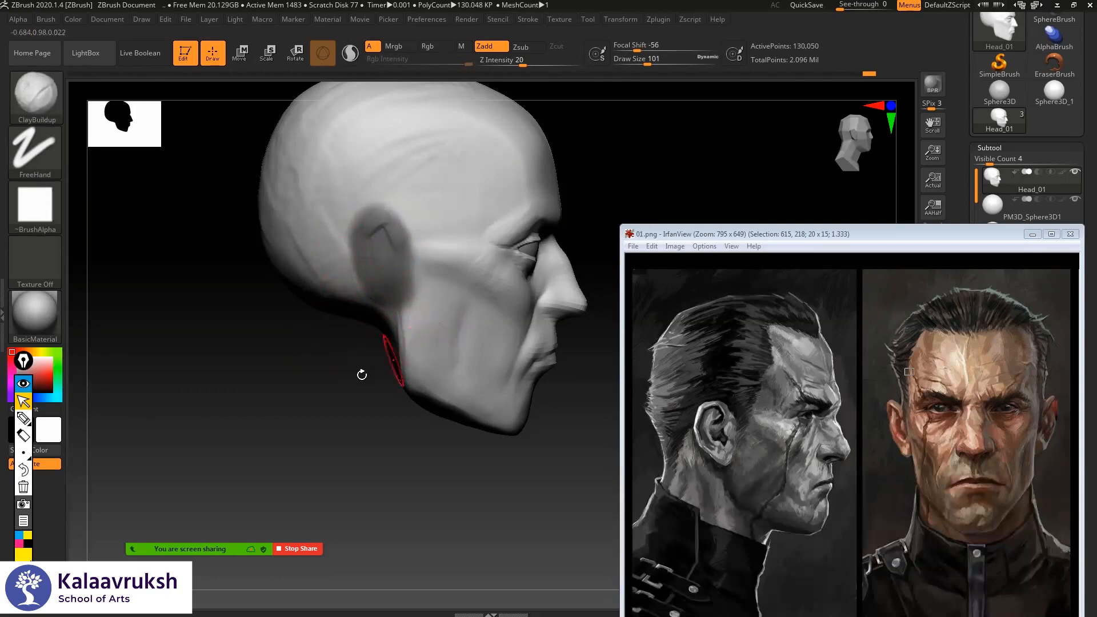
- Go up one subdivision level, sharpen the ear mask's edge, and invert the mask so only the ear area is editable
left_click_drag(363, 375, 336, 392, "alt")
key("d")
left_click_drag(260, 468, 241, 396, "alt")
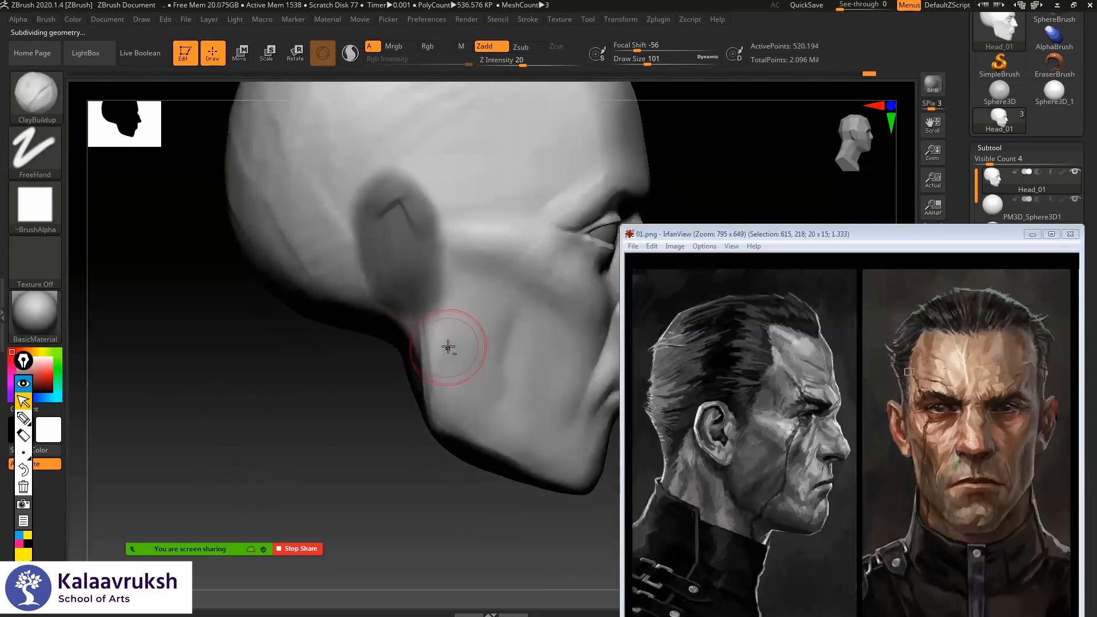
left_click(450, 354, "ctrl+alt")
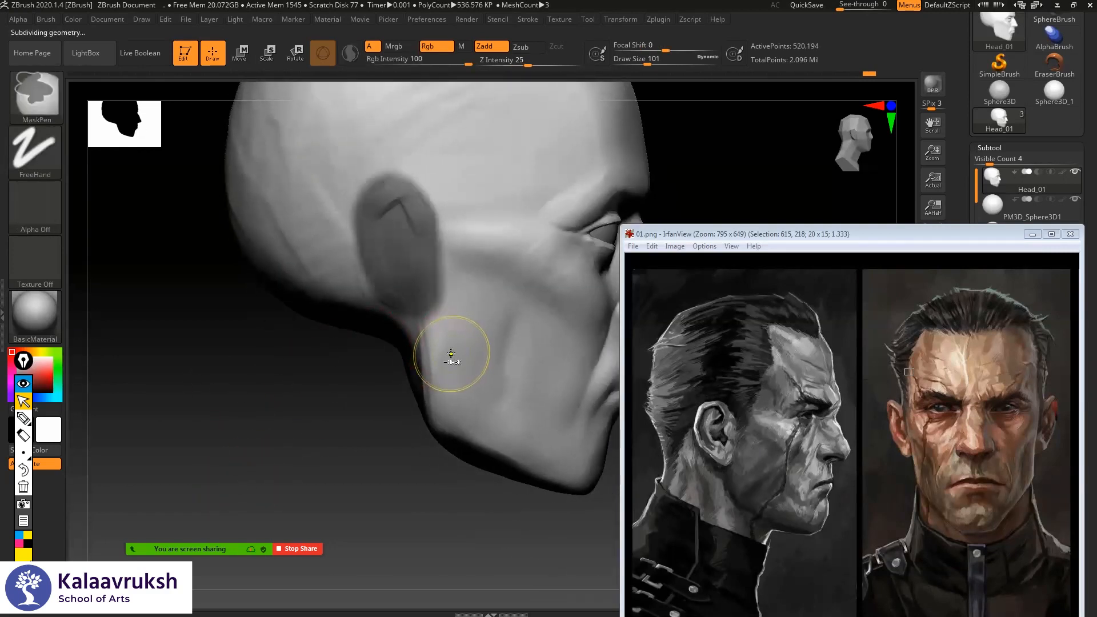
left_click_drag(298, 394, 256, 427, "alt")
left_click(269, 417, "ctrl")
- Build up the unmasked ear area outward from the head with ClayBuildup strokes at draw size 101
left_click_drag(350, 358, 405, 307)
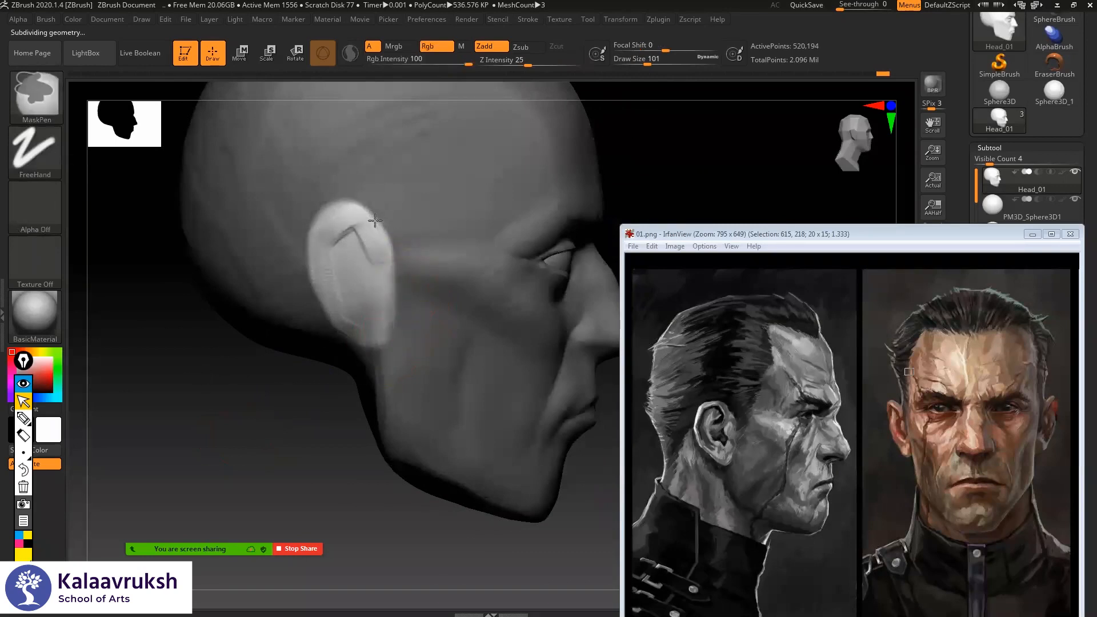
left_click_drag(203, 372, 232, 341)
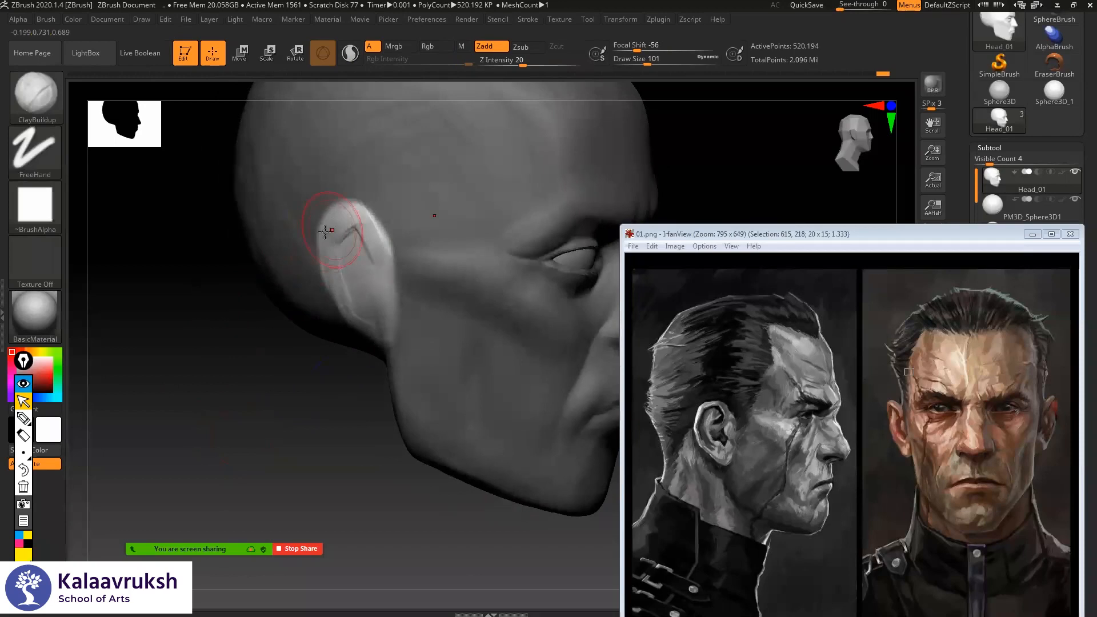
left_click_drag(327, 270, 320, 258)
left_click_drag(255, 372, 618, 176)
left_click_drag(346, 258, 143, 261)
right_click_drag(390, 249, 342, 266, "alt")
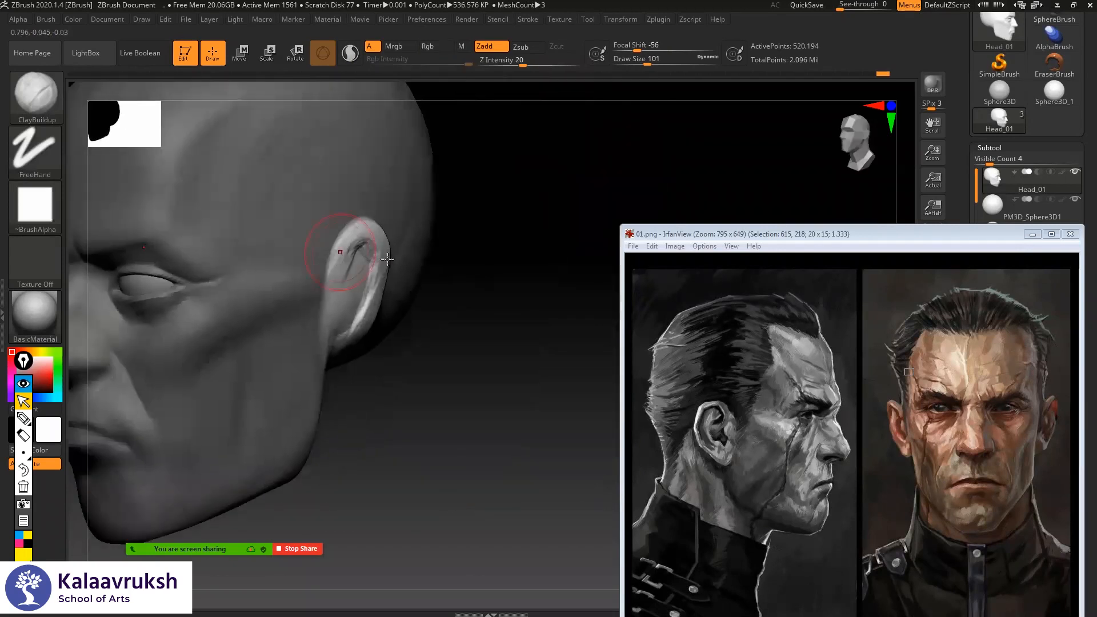
- Thicken the ear's outer rear rim and shape the inner ridge with ClayBuildup, working from three-quarter and back views
mouse_move(386, 274)
left_mouse_down()
mouse_move(376, 243)
mouse_move(384, 275)
mouse_move(379, 252)
mouse_move(364, 328)
mouse_move(372, 283)
mouse_move(359, 321)
mouse_move(367, 306)
left_mouse_up()
left_click_drag(461, 273, 529, 252, "shift")
left_click_drag(243, 333, 502, 277)
left_click_drag(461, 240, 452, 349)
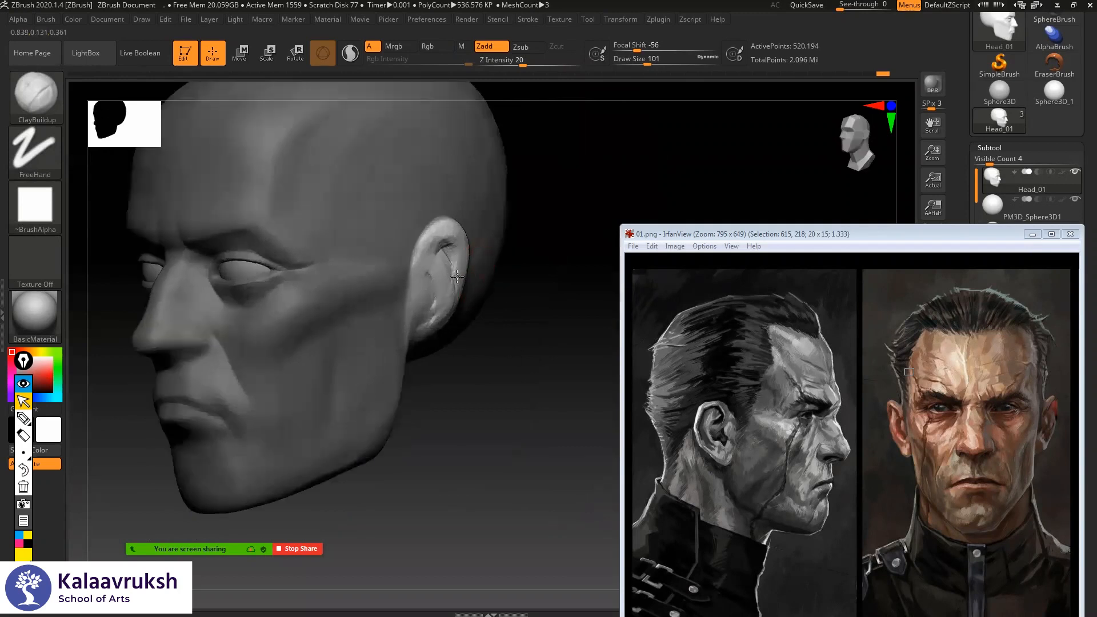
left_click_drag(449, 276, 442, 286)
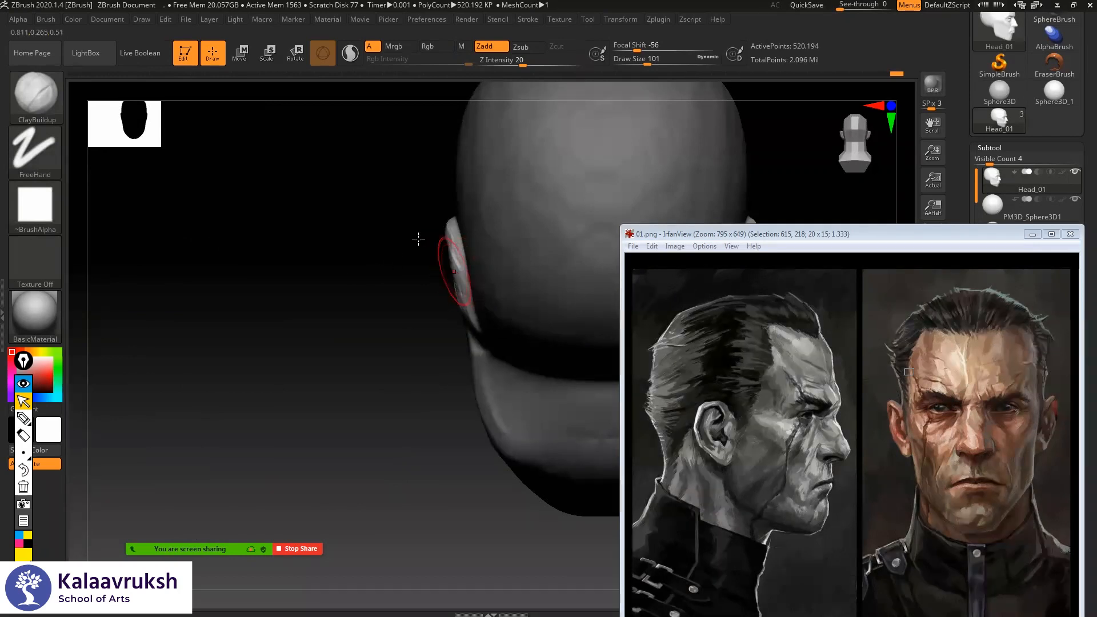
- Build up the back of the ear, its outer rim and the lobe area with ClayBuildup strokes
left_click_drag(431, 240, 456, 283)
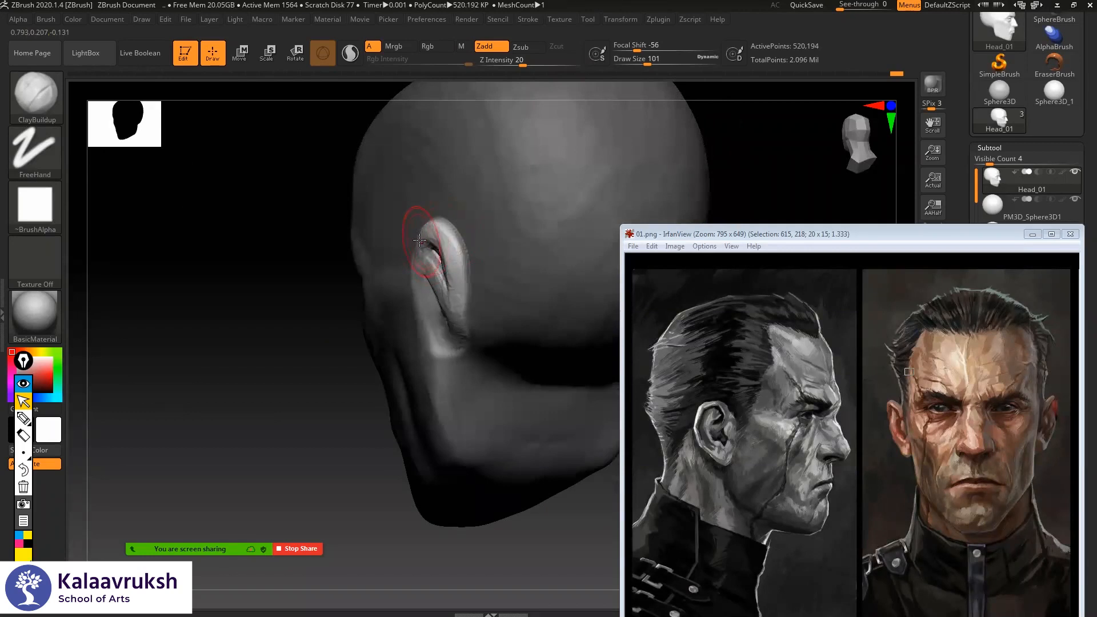
left_click(420, 241)
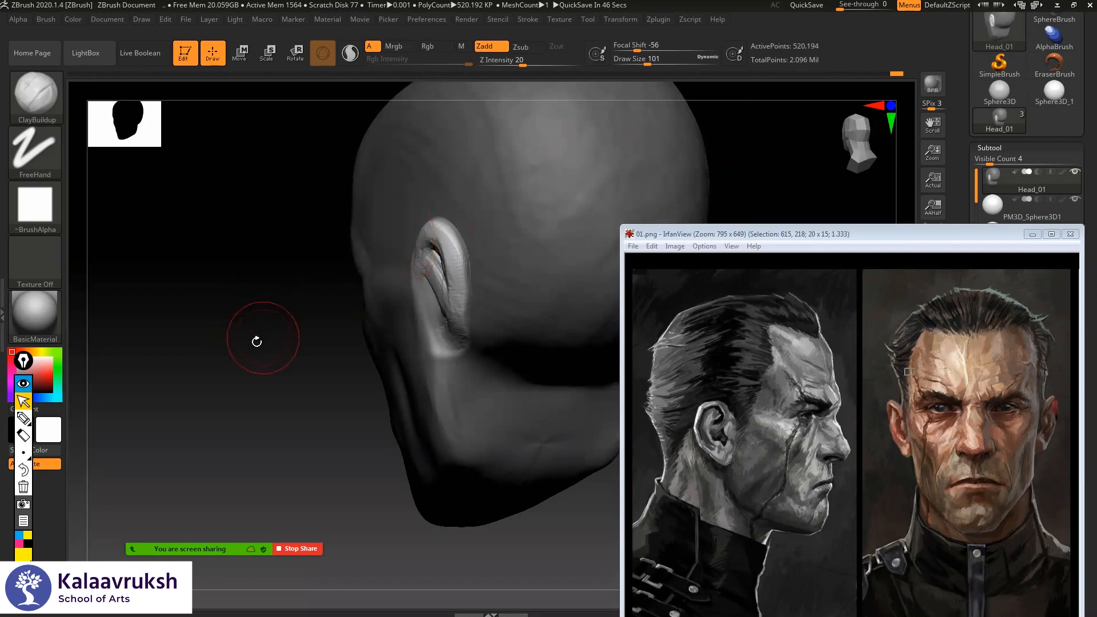
left_click_drag(432, 256, 454, 329)
mouse_move(301, 355)
left_mouse_down("shift")
mouse_move(366, 320)
mouse_move(391, 287)
left_mouse_up("shift")
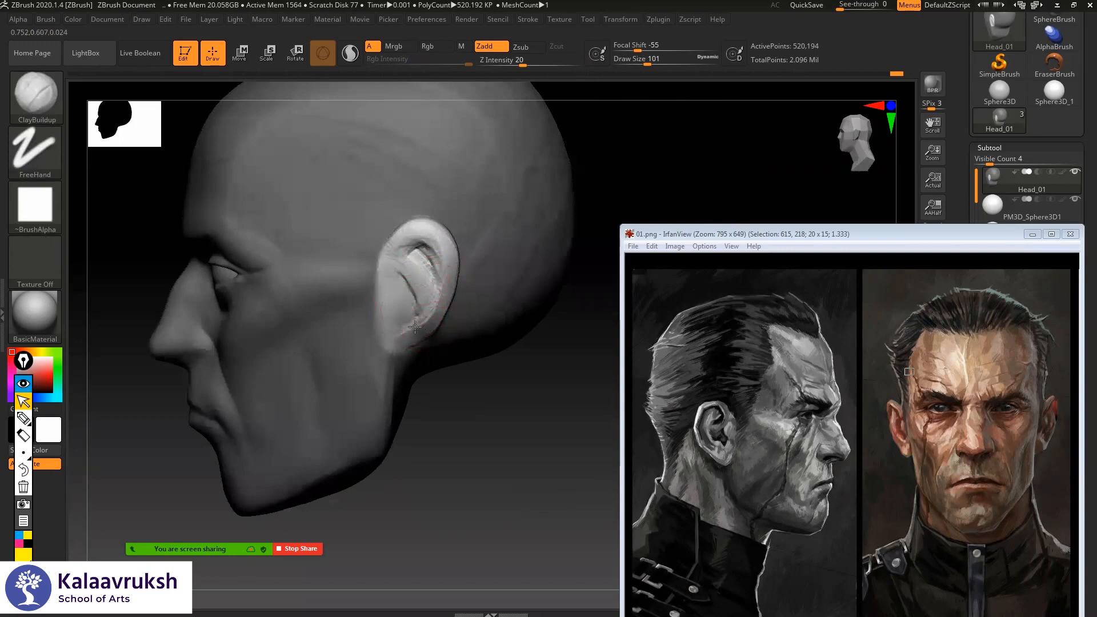
mouse_move(422, 329)
left_mouse_down()
mouse_move(392, 343)
mouse_move(398, 327)
left_mouse_up()
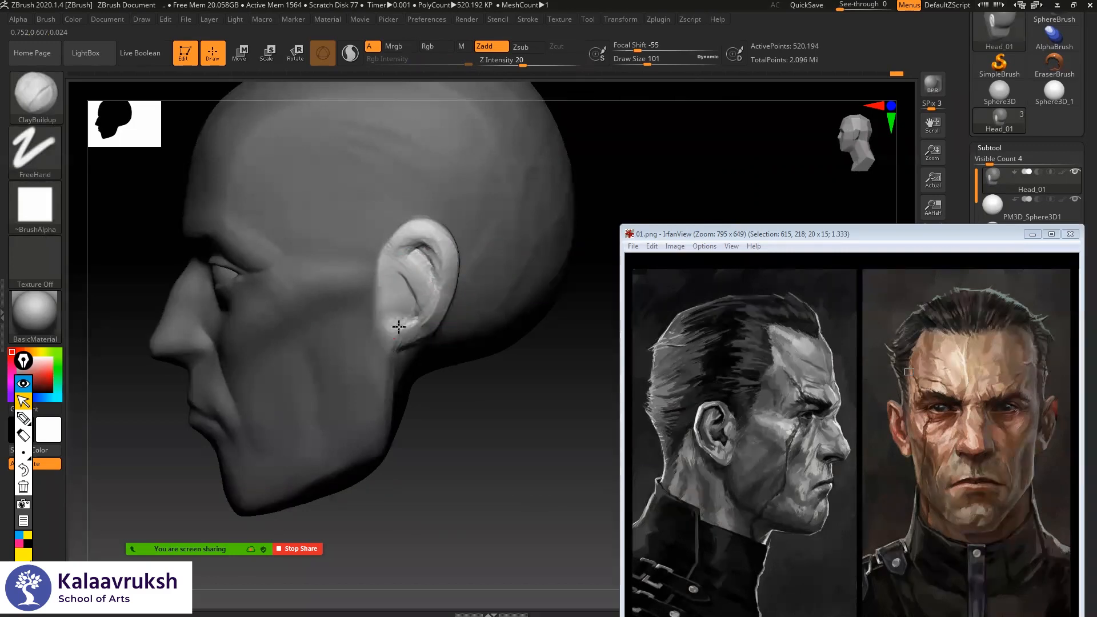
left_click_drag(470, 378, 520, 427)
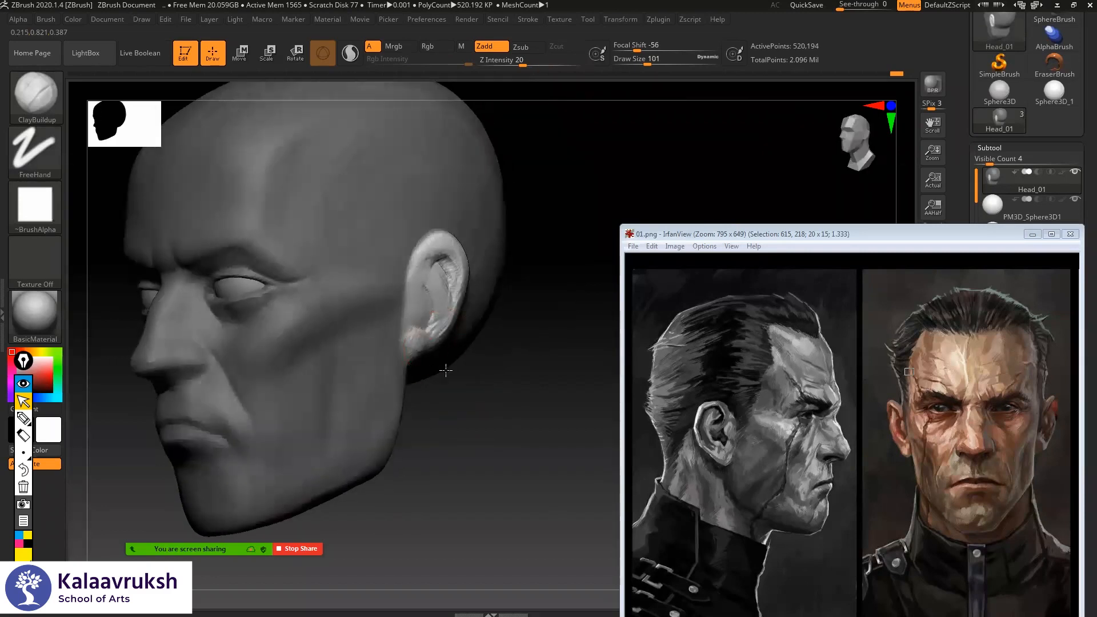
- Rework the opposite ear's inner fold beside the rear rim, undoing the last strokes and reducing the brush's Draw Size to 46
left_click_drag(134, 401, 227, 419)
left_click_drag(204, 379, 429, 253)
mouse_move(163, 386)
left_mouse_down("alt")
mouse_move(230, 393)
mouse_move(251, 365)
mouse_move(297, 357)
mouse_move(268, 370)
left_mouse_up("alt")
mouse_move(474, 284)
left_mouse_down("alt")
mouse_move(434, 260)
mouse_move(413, 268)
mouse_move(472, 306)
left_mouse_up("alt")
right_click(472, 307)
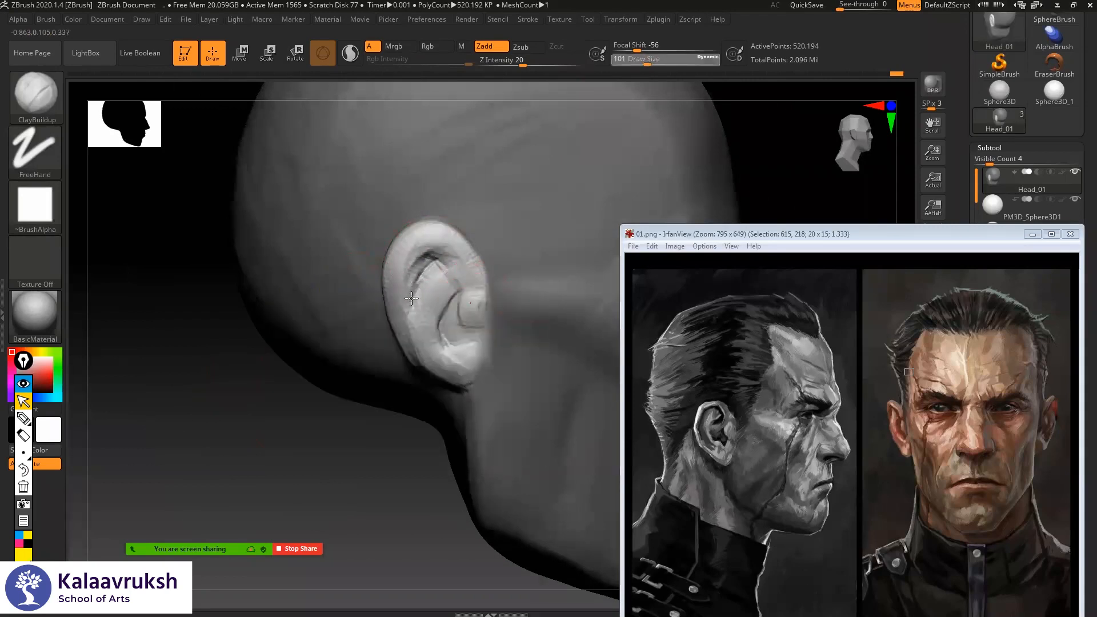
key("ctrl+z")
key("ctrl+z")
key("space")
left_click_drag(428, 322, 417, 324)
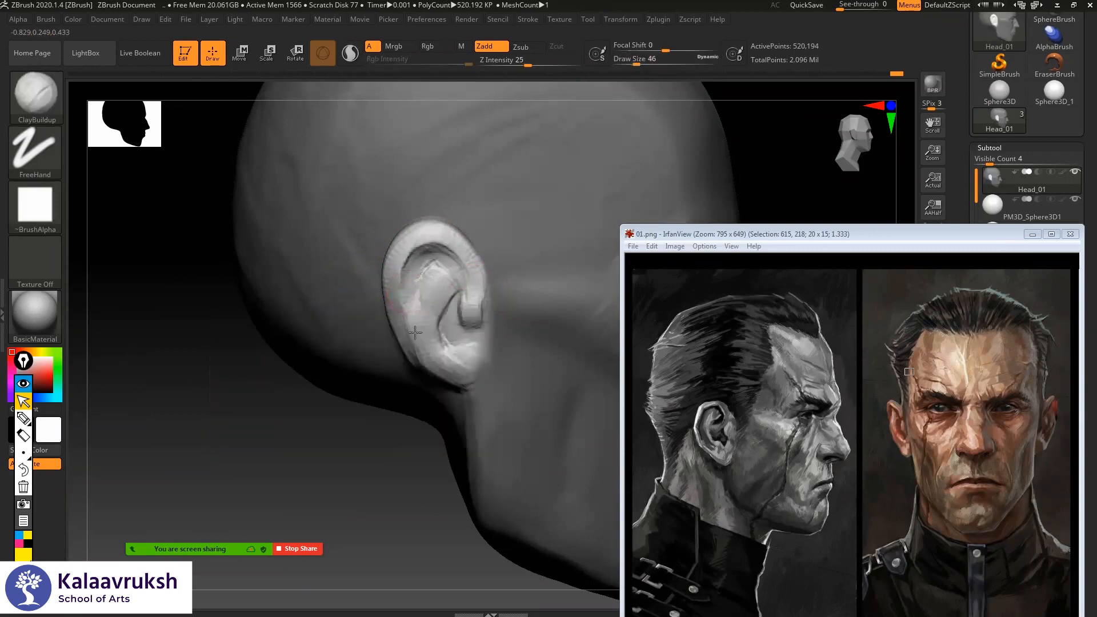
- Carve the hollow around the ear's tragus and fill out the earlobe with clay strokes
left_click_drag(462, 296, 473, 346, "alt")
mouse_move(465, 383)
left_mouse_down()
mouse_move(458, 362)
mouse_move(457, 385)
mouse_move(431, 368)
left_mouse_up()
key("space")
left_click_drag(367, 478, 424, 471)
mouse_move(433, 369)
left_mouse_down()
mouse_move(439, 381)
mouse_move(428, 367)
left_mouse_up()
- Build up the inner fold of the ear on the head's other side and carve the hollow beneath its upper rim
mouse_move(651, 183)
left_mouse_down()
mouse_move(368, 280)
mouse_move(309, 323)
mouse_move(262, 332)
left_mouse_up()
key("f")
left_click_drag(692, 171, 570, 178)
mouse_move(571, 223)
left_mouse_down("alt")
mouse_move(460, 267)
mouse_move(410, 246)
mouse_move(417, 225)
mouse_move(364, 208)
left_mouse_up("alt")
left_click_drag(549, 258, 529, 257)
mouse_move(397, 252)
left_mouse_down()
mouse_move(434, 240)
mouse_move(438, 290)
mouse_move(409, 330)
left_mouse_up()
left_click_drag(390, 260, 407, 297)
left_click_drag(546, 236, 606, 246)
mouse_move(478, 223)
left_mouse_down("alt")
mouse_move(500, 250)
mouse_move(402, 267)
left_mouse_up("alt")
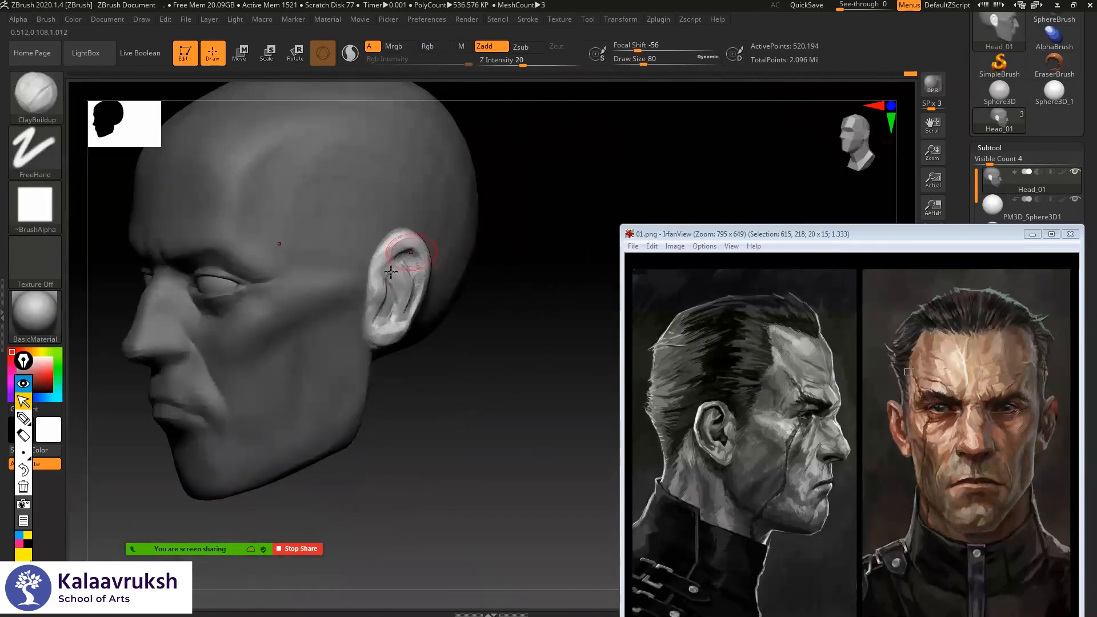
- Reshape the ear's upper and rear rim with the Move brush at Draw Size 163
key("space")
key("b")
key("m")
key("v")
left_click_drag(482, 252, 503, 250)
mouse_move(429, 245)
left_mouse_down()
mouse_move(562, 268)
mouse_move(486, 268)
mouse_move(468, 251)
left_mouse_up()
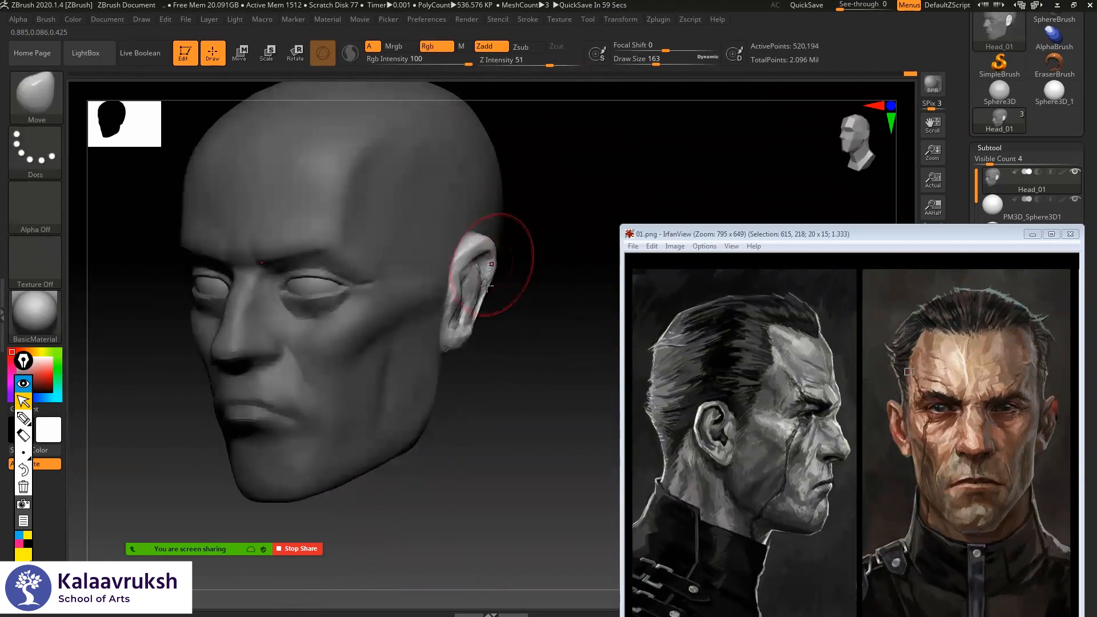
mouse_move(483, 309)
left_mouse_down()
mouse_move(477, 324)
mouse_move(529, 289)
mouse_move(506, 258)
mouse_move(501, 271)
left_mouse_up()
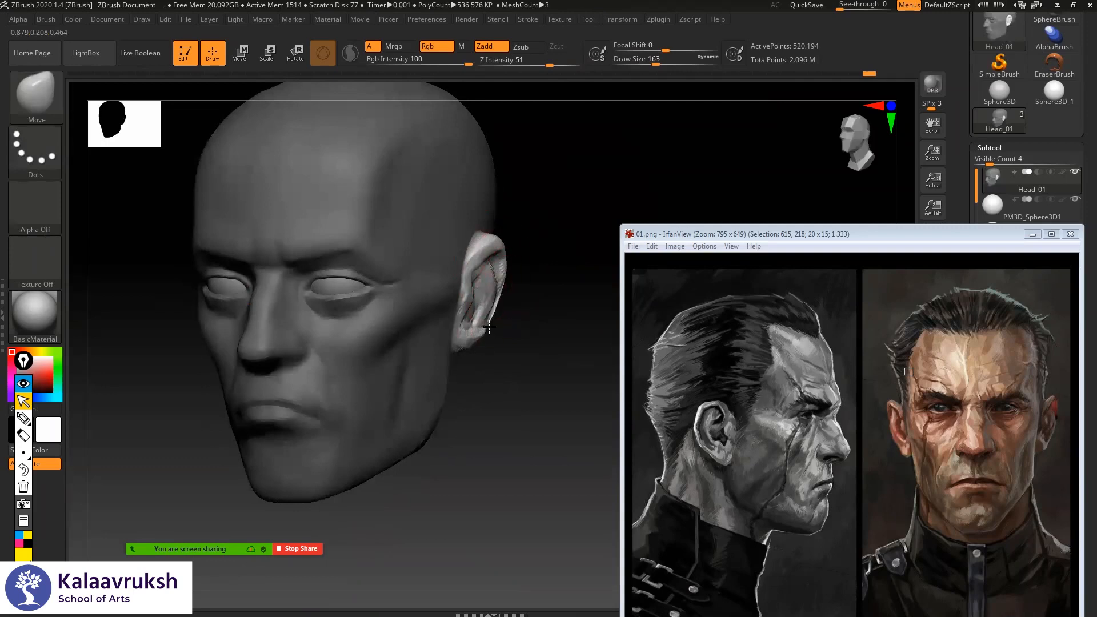
- Pull the upper ear outward with the Move brush, checking the ear silhouette from the front and back of the head
right_click_drag(501, 262, 521, 255, "shift")
left_click_drag(505, 240, 512, 255)
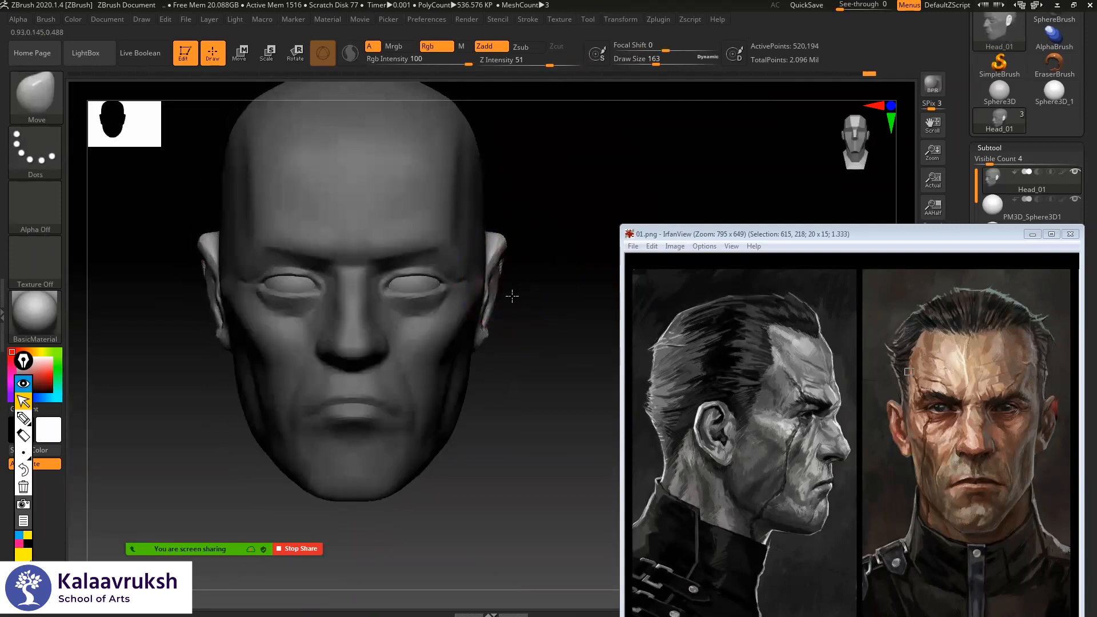
right_click_drag(512, 296, 496, 295)
right_click_drag(512, 343, 531, 338, "shift")
left_click_drag(501, 225, 506, 231)
right_click_drag(508, 280, 493, 330)
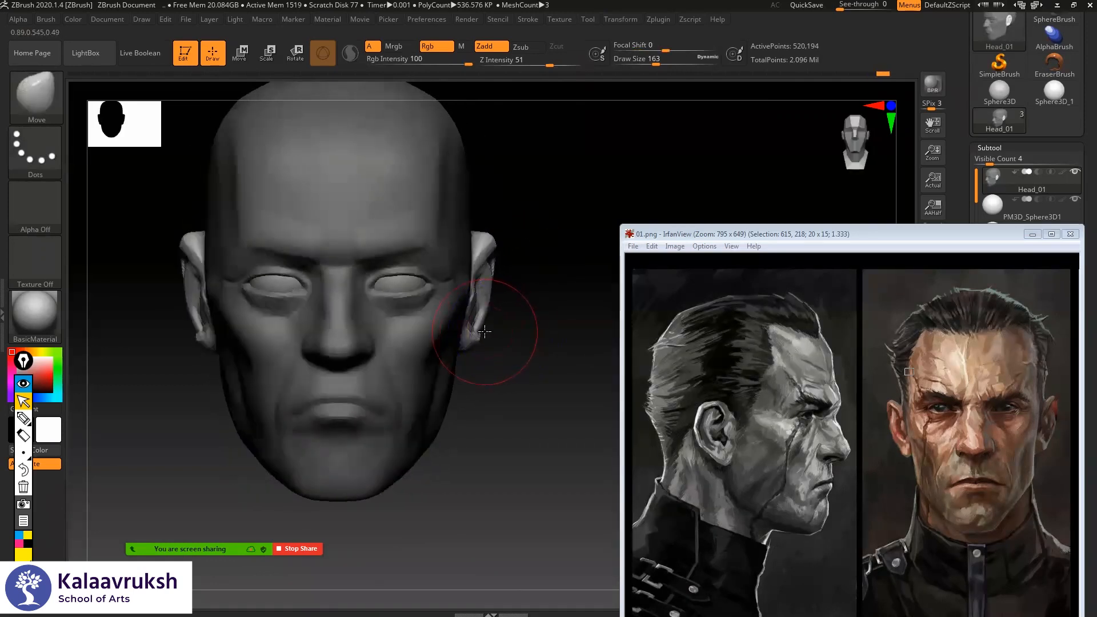
right_click_drag(509, 284, 490, 240)
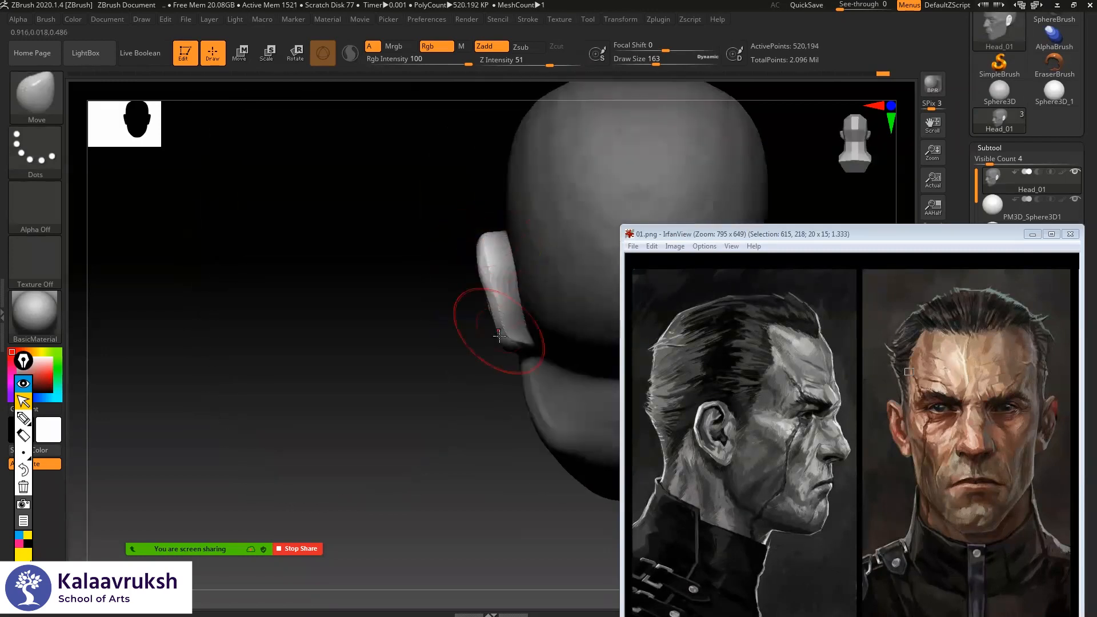
mouse_move(503, 340)
right_mouse_down()
mouse_move(400, 326)
mouse_move(340, 358)
mouse_move(480, 343)
mouse_move(539, 365)
mouse_move(508, 330)
mouse_move(546, 343)
mouse_move(576, 386)
mouse_move(509, 345)
right_mouse_up()
right_click_drag(553, 297, 517, 290)
- Sculpt the ear's inner bowl and surrounding folds with ClayBuildup, reducing the Draw Size to 56
key("space")
left_click_drag(517, 289, 503, 290)
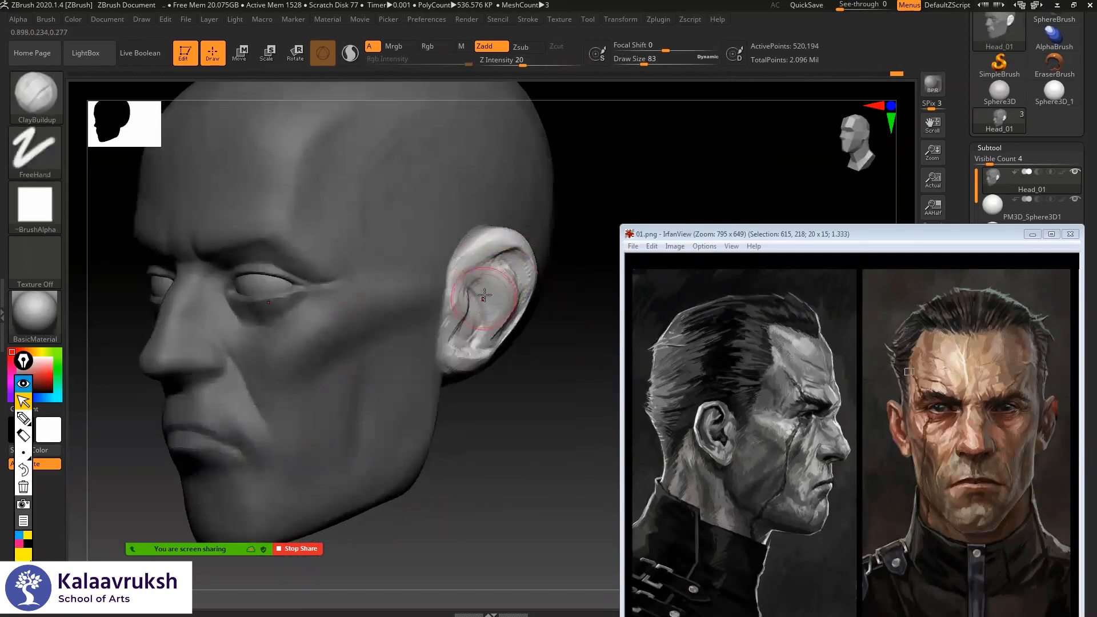
key("space")
mouse_move(505, 306)
left_mouse_down()
mouse_move(494, 307)
mouse_move(509, 287)
mouse_move(487, 321)
mouse_move(485, 301)
left_mouse_up()
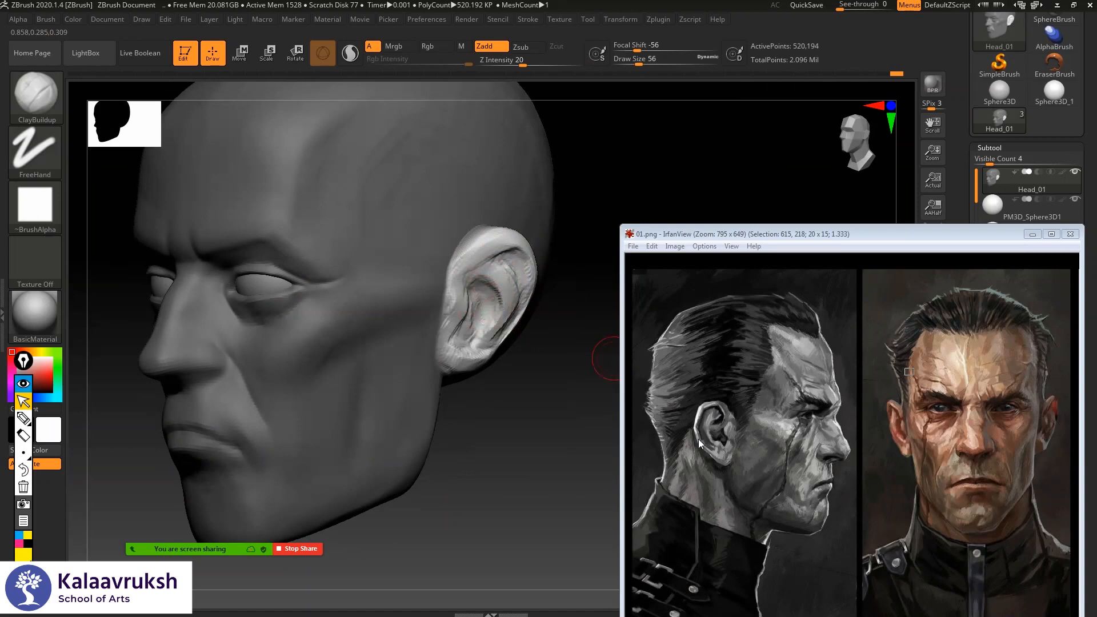
mouse_move(514, 280)
left_mouse_down("alt")
mouse_move(527, 287)
mouse_move(517, 303)
mouse_move(503, 297)
left_mouse_up("alt")
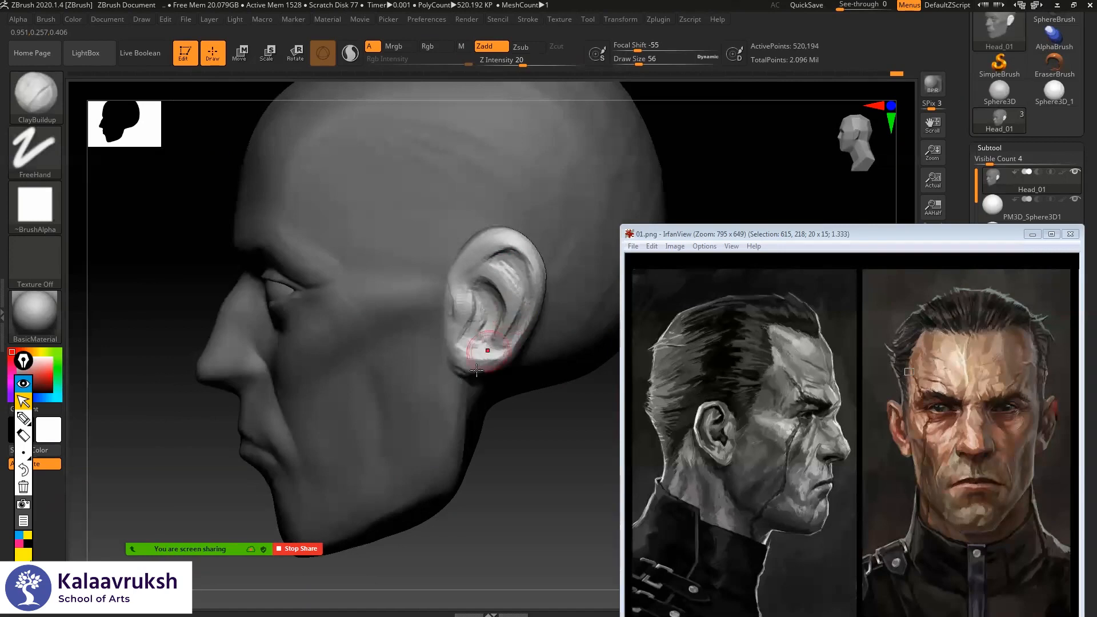
- Refine the earlobe, the tragus and the edge of the ear's inner bowl with small clay strokes
left_click_drag(531, 410, 479, 372)
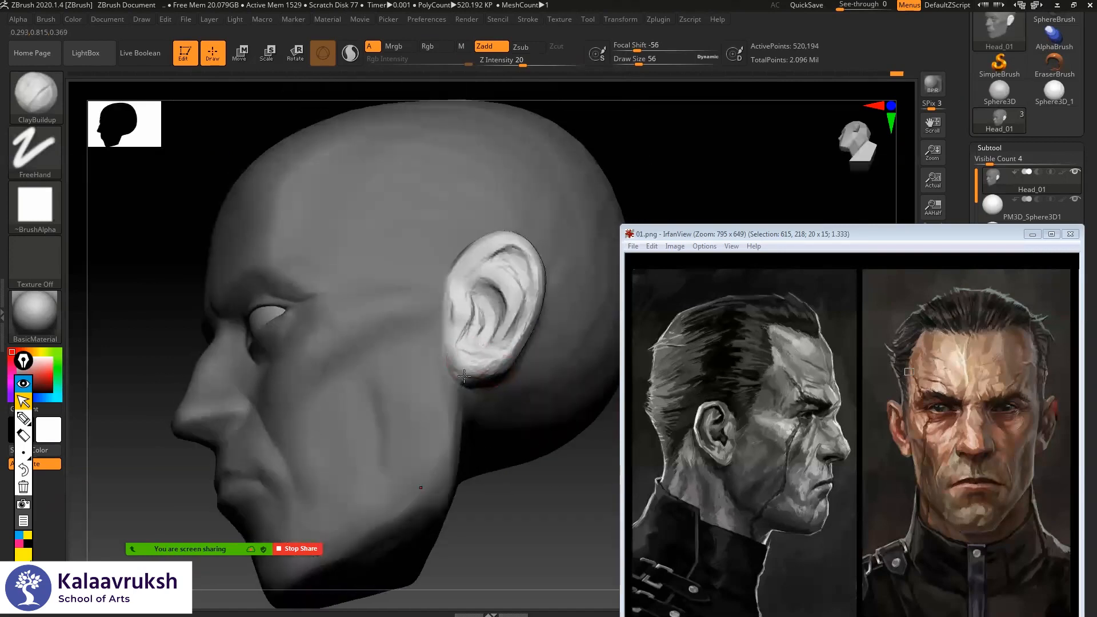
left_click_drag(515, 530, 480, 240)
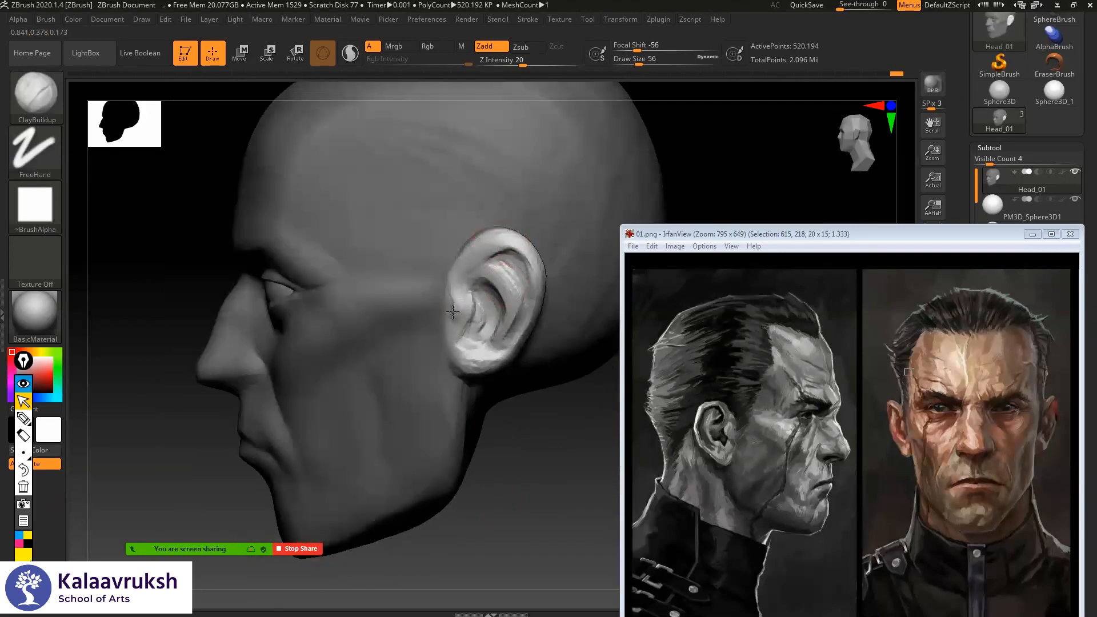
left_click_drag(517, 431, 480, 323)
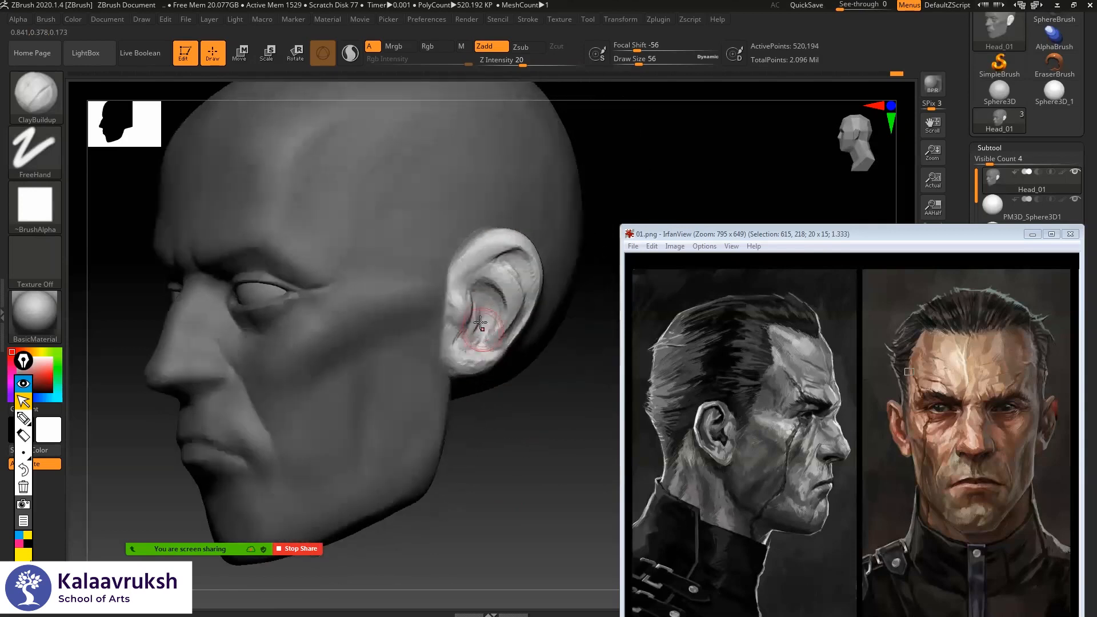
left_click_drag(493, 402, 475, 337)
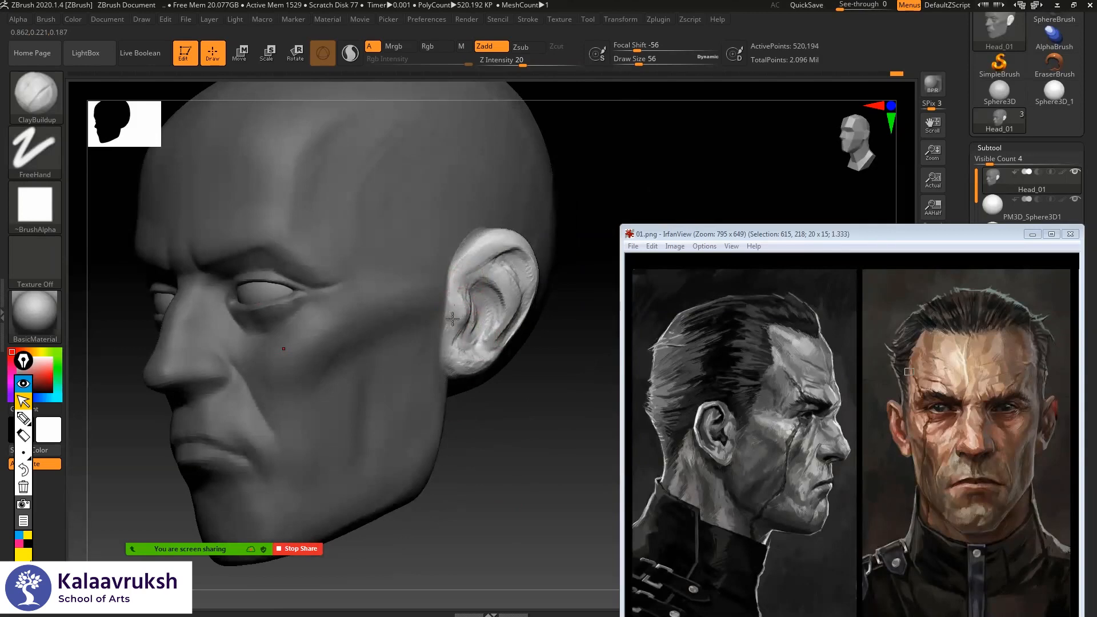
mouse_move(456, 332)
left_mouse_down()
mouse_move(479, 343)
mouse_move(462, 312)
mouse_move(476, 308)
mouse_move(470, 343)
mouse_move(490, 331)
mouse_move(474, 363)
mouse_move(449, 360)
left_mouse_up()
left_click_drag(483, 291, 490, 301)
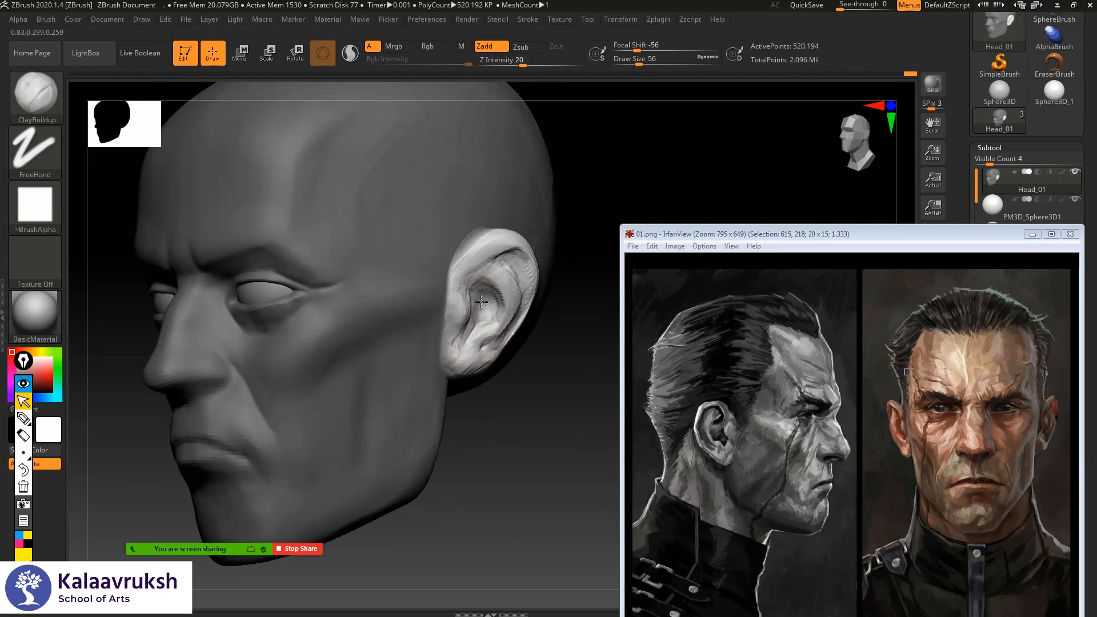
mouse_move(566, 341)
left_mouse_down()
mouse_move(486, 309)
mouse_move(506, 283)
mouse_move(511, 304)
mouse_move(493, 269)
mouse_move(505, 247)
mouse_move(458, 275)
mouse_move(489, 252)
mouse_move(468, 265)
left_mouse_up()
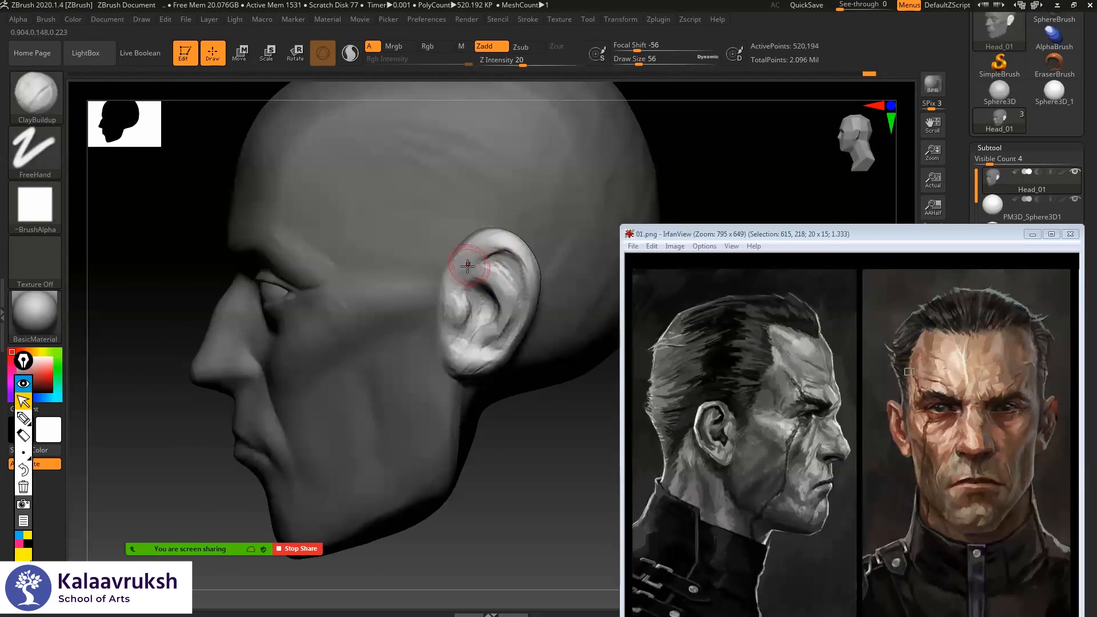
- Carve the groove under the ear's upper rim and down its rear fold with the DamStandard brush
key("b")
key("d")
key("s")
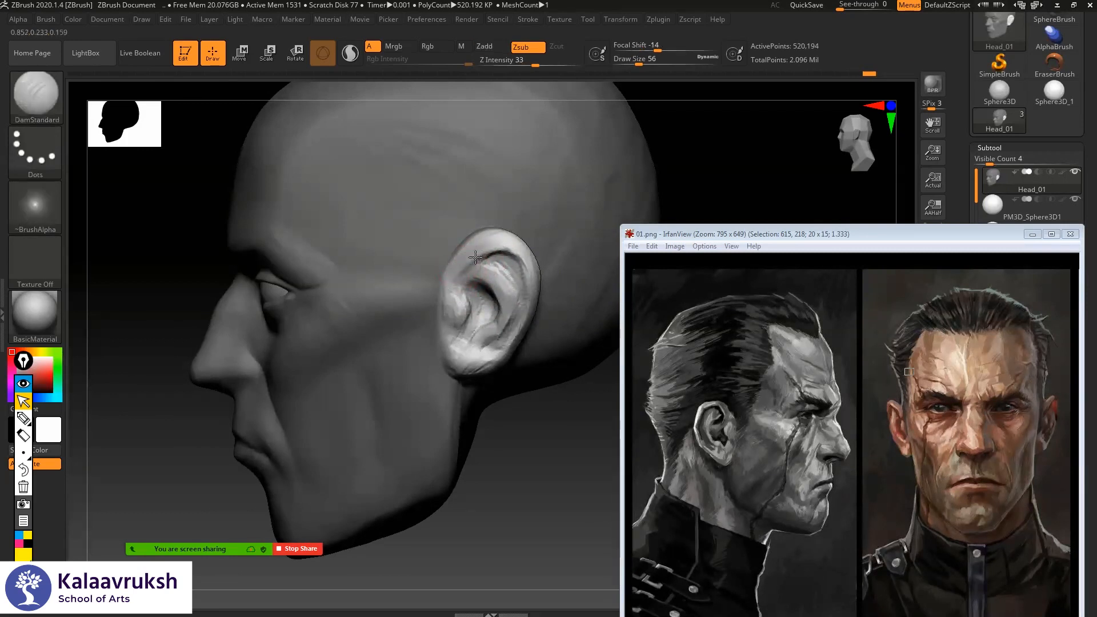
mouse_move(488, 249)
left_mouse_down()
mouse_move(483, 263)
mouse_move(524, 309)
left_mouse_up()
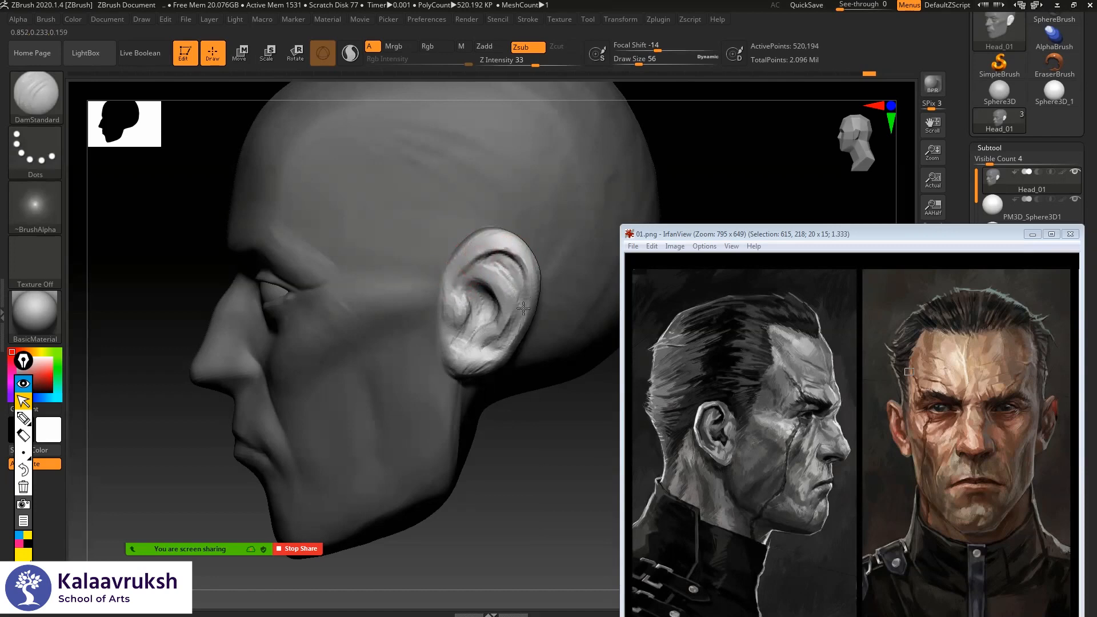
left_click_drag(520, 409, 568, 401)
mouse_move(525, 285)
left_mouse_down()
mouse_move(497, 332)
mouse_move(455, 287)
left_mouse_up()
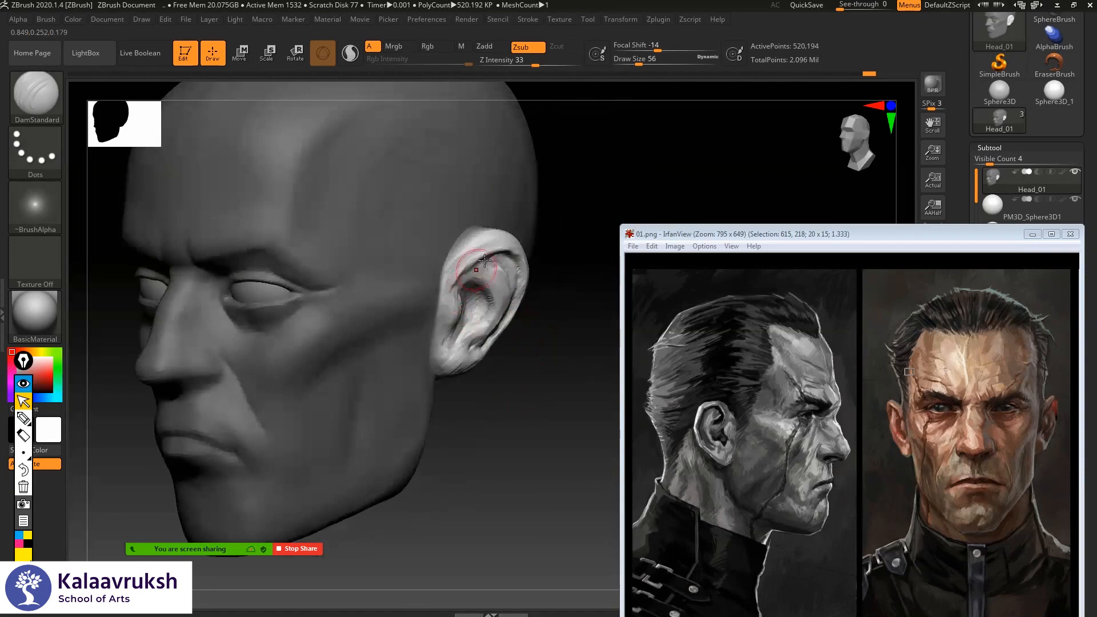
mouse_move(564, 238)
left_mouse_down()
mouse_move(539, 213)
mouse_move(515, 285)
mouse_move(541, 307)
mouse_move(536, 275)
mouse_move(521, 301)
mouse_move(537, 351)
mouse_move(515, 409)
left_mouse_up()
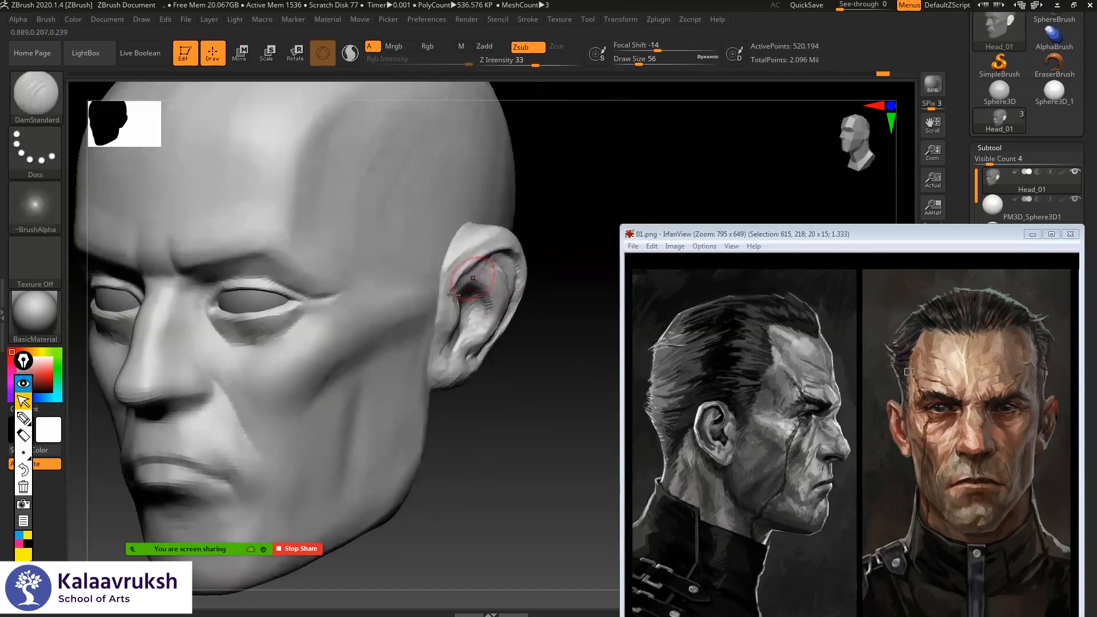
- Add volume to the top and back of the ear with the ClayBuildup brush at Draw Size 71
key("space")
key("shift")
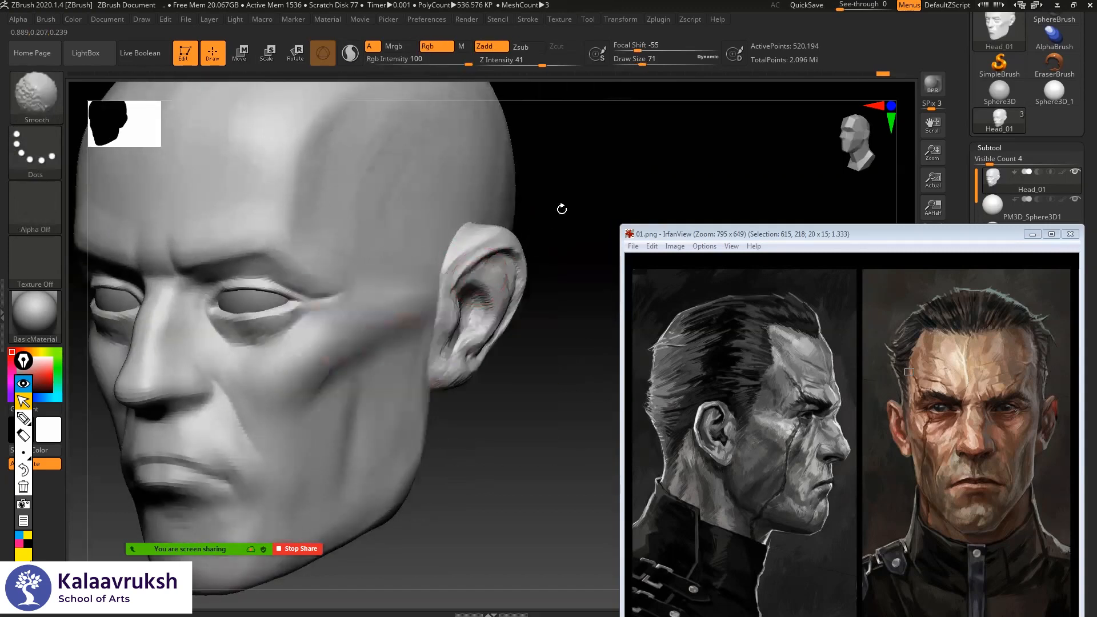
right_click_drag(492, 166, 487, 252)
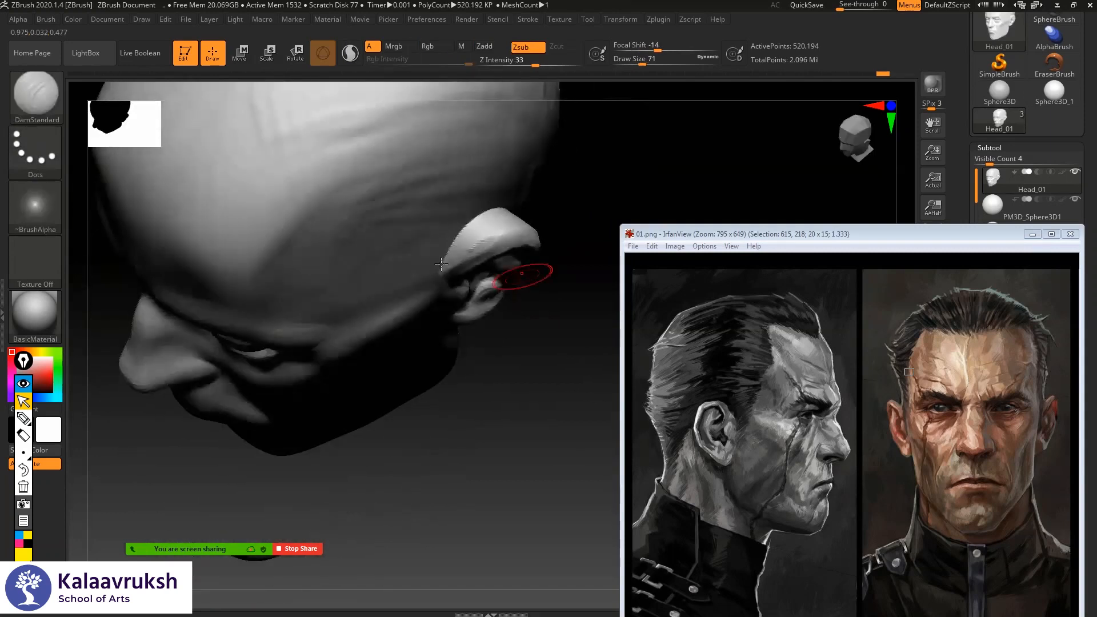
mouse_move(579, 215)
right_mouse_down()
mouse_move(481, 226)
mouse_move(457, 242)
right_mouse_up()
key("b")
key("c")
key("b")
right_click_drag(571, 250, 503, 211)
mouse_move(496, 229)
left_mouse_down()
mouse_move(526, 323)
mouse_move(507, 201)
left_mouse_up()
right_click_drag(496, 197, 566, 207)
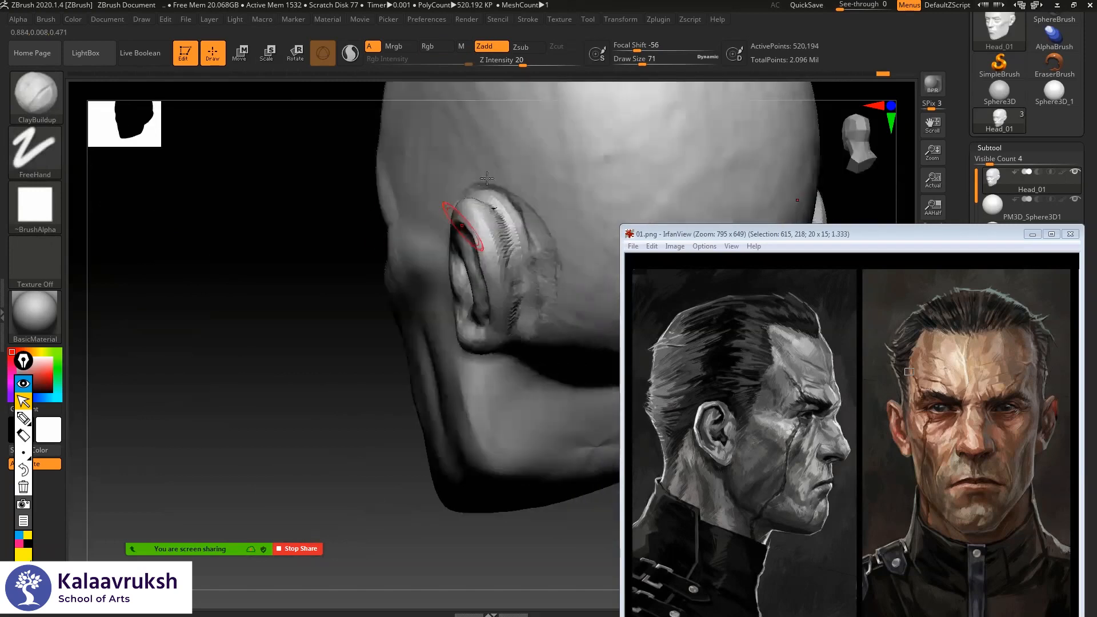
- Smooth the back of the ear at a lower subdivision level of the head, and step back up one level
key("shift+d")
key("shift+d")
key("shift+d")
key("d")
left_click_drag(511, 197, 546, 253, "shift")
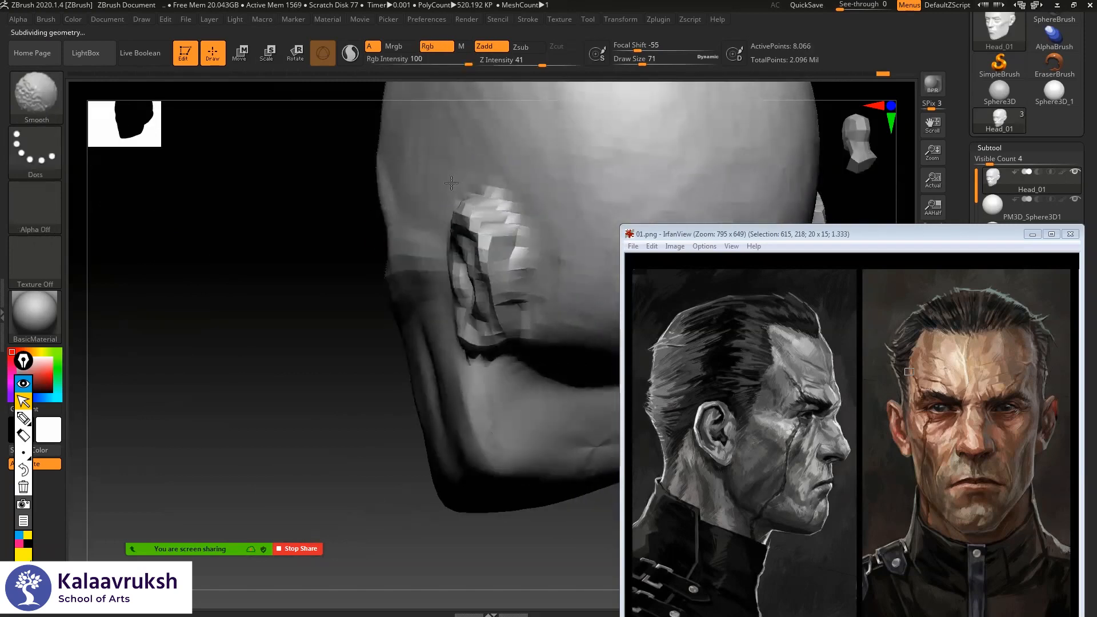
key("d")
right_click_drag(503, 220, 447, 196)
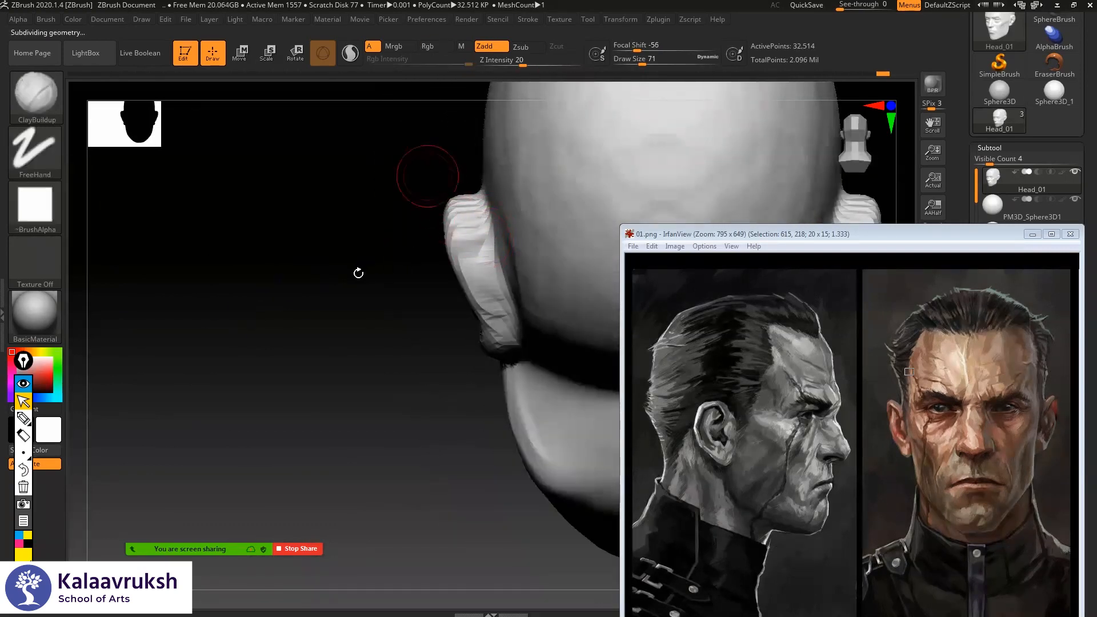
- Carve the crease where the back of the ear meets the skull with the DamStandard brush
key("b")
key("d")
key("s")
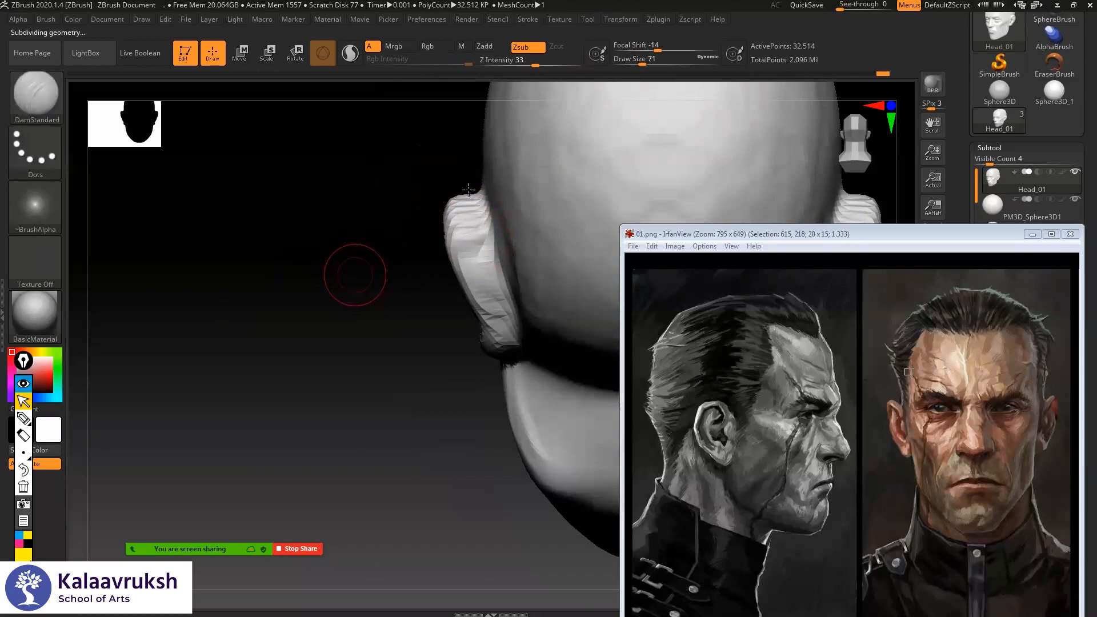
mouse_move(487, 238)
left_mouse_down()
mouse_move(452, 203)
mouse_move(470, 182)
left_mouse_up()
left_click_drag(422, 350, 404, 304, "shift")
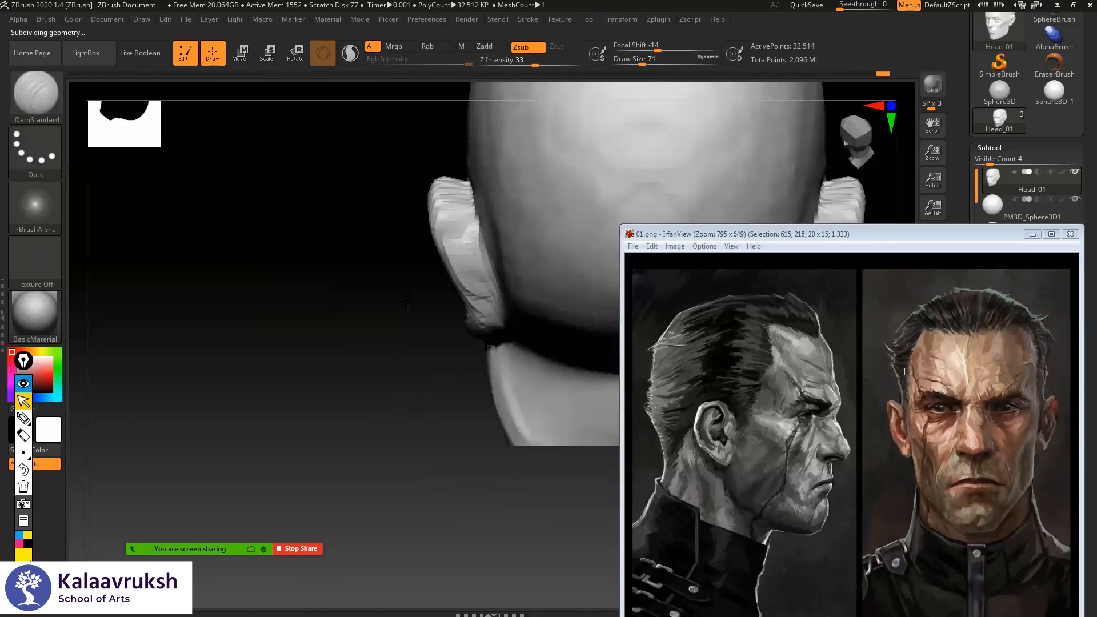
left_click_drag(490, 276, 497, 324)
mouse_move(325, 368)
left_mouse_down()
mouse_move(560, 177)
mouse_move(537, 208)
left_mouse_up()
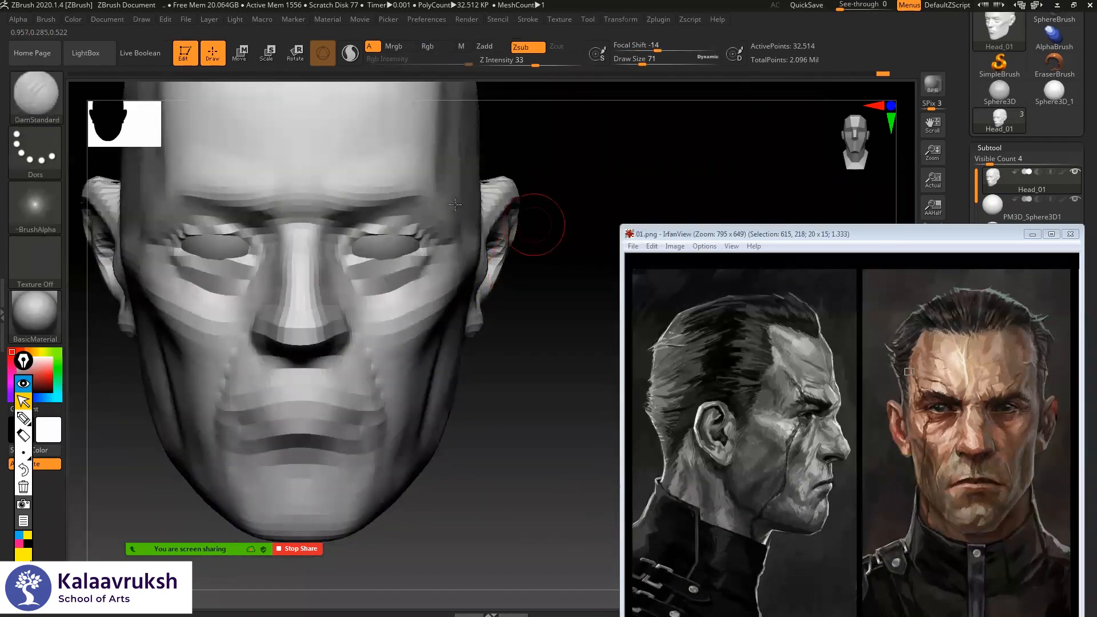
mouse_move(554, 142)
left_mouse_down()
mouse_move(465, 207)
mouse_move(452, 203)
mouse_move(452, 185)
left_mouse_up()
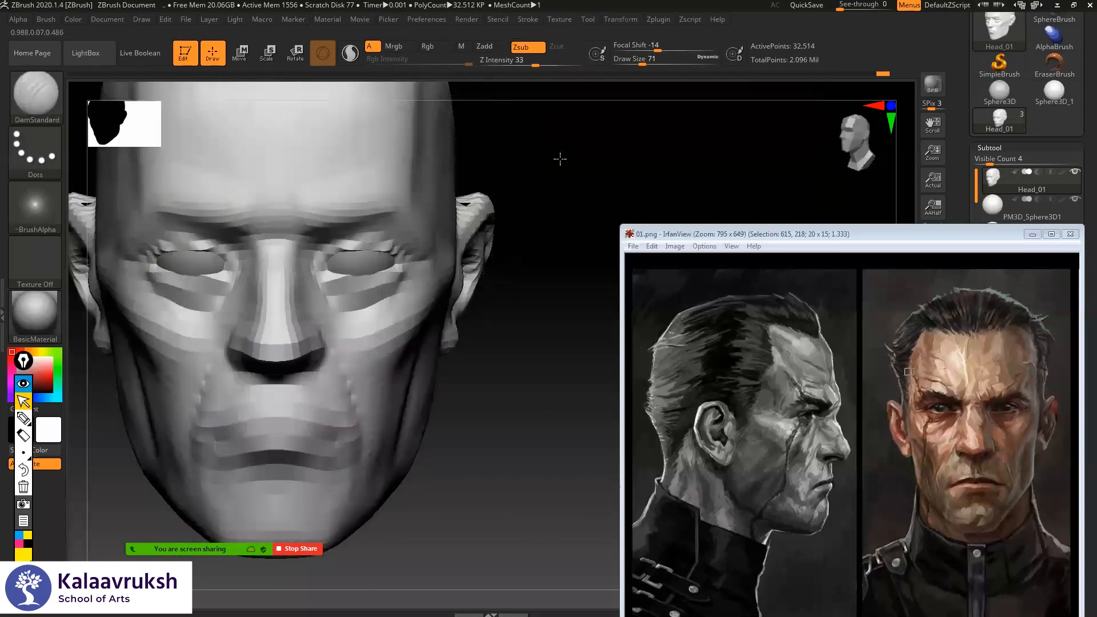
- Raise the head to its highest subdivision level and work the crease above the ear with the DamStandard brush
left_click_drag(514, 165, 560, 198)
mouse_move(623, 175)
left_mouse_down()
mouse_move(701, 166)
mouse_move(633, 166)
left_mouse_up()
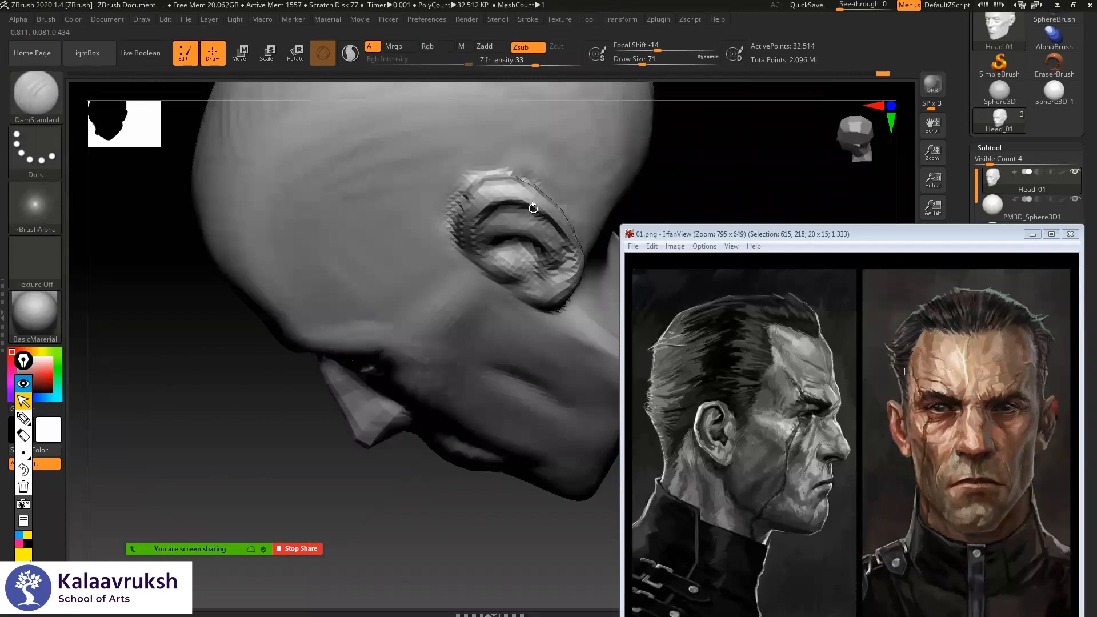
left_click_drag(533, 208, 487, 212)
left_click_drag(674, 170, 543, 206)
mouse_move(583, 210)
left_mouse_down()
mouse_move(480, 216)
mouse_move(436, 252)
mouse_move(442, 228)
left_mouse_up()
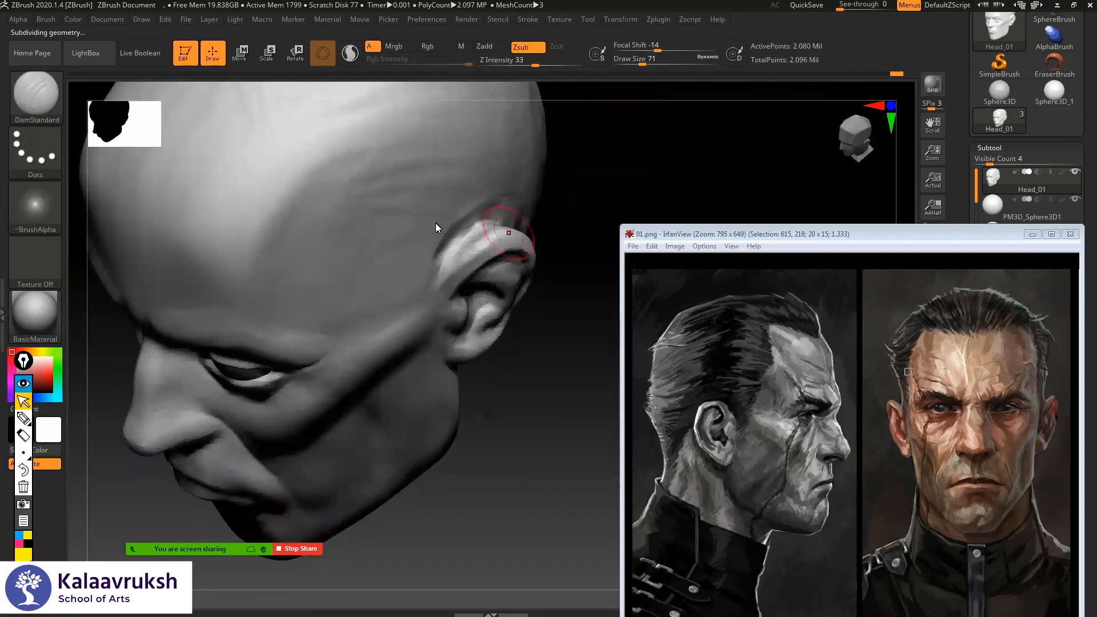
mouse_move(423, 272)
left_mouse_down()
mouse_move(483, 229)
mouse_move(436, 225)
left_mouse_up()
- Select the ClayBuildup brush, set its Draw Size to 163, and check the ear from behind and from the front
key("b")
key("c")
key("b")
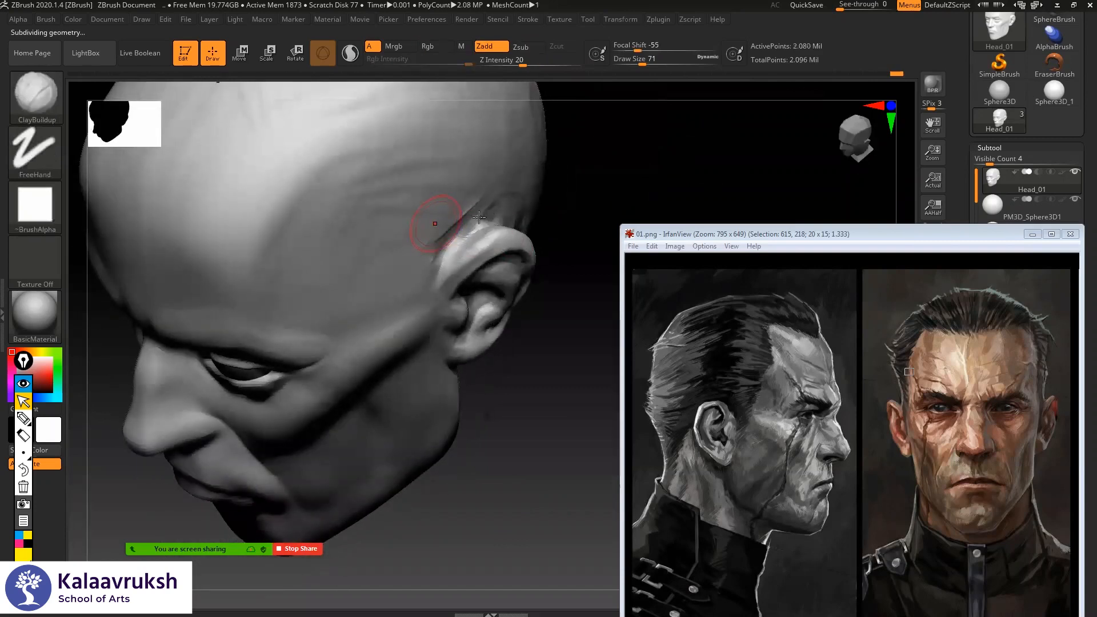
key("space")
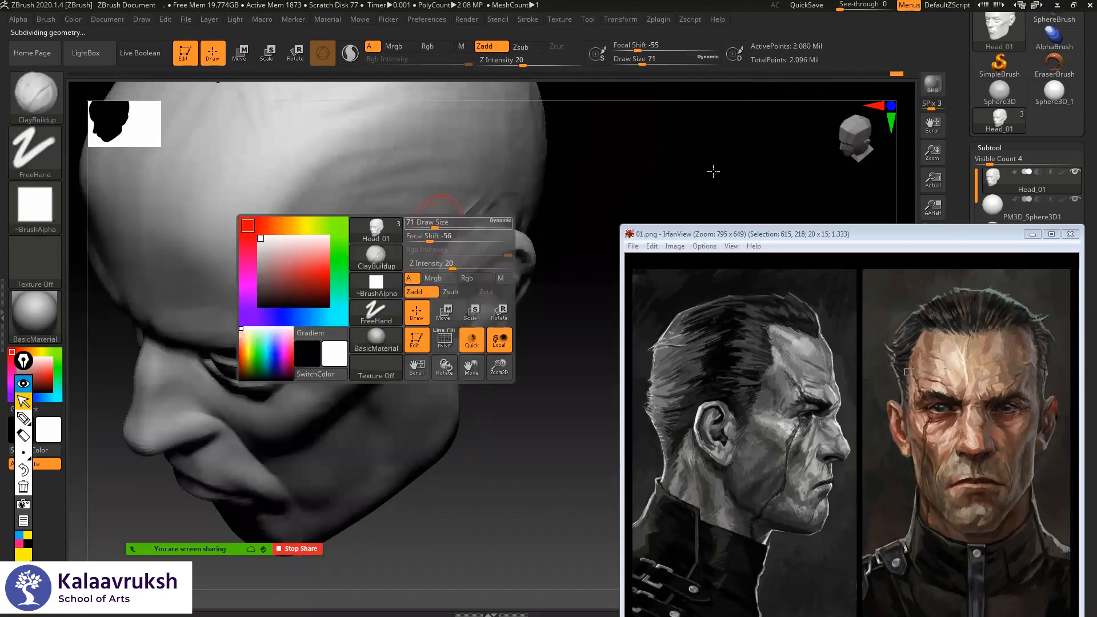
left_click_drag(436, 227, 450, 227)
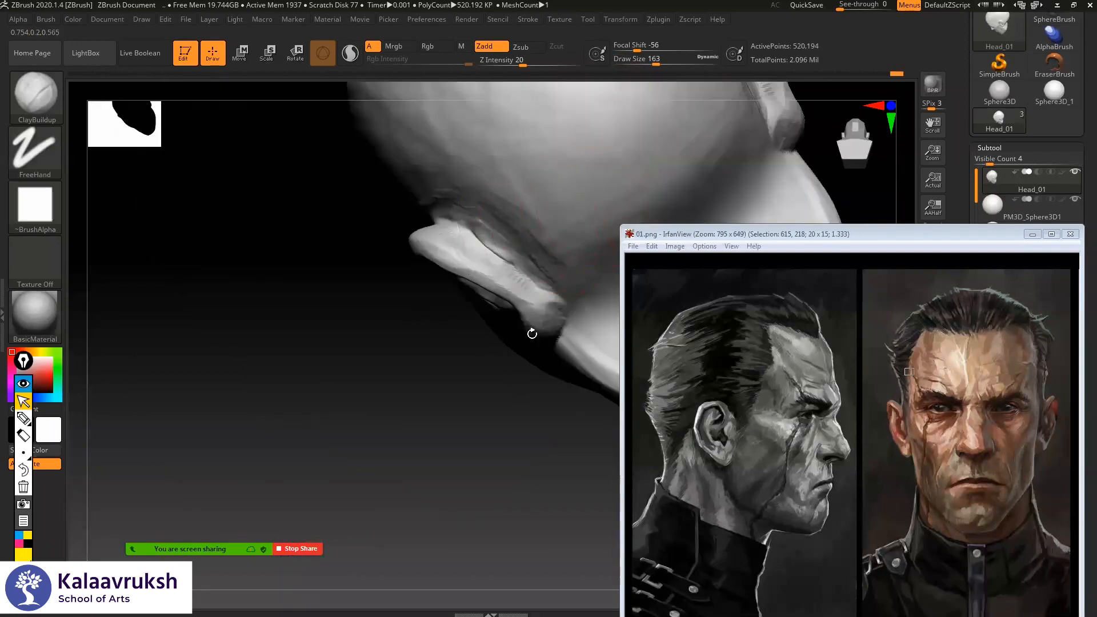
left_click_drag(532, 333, 460, 233)
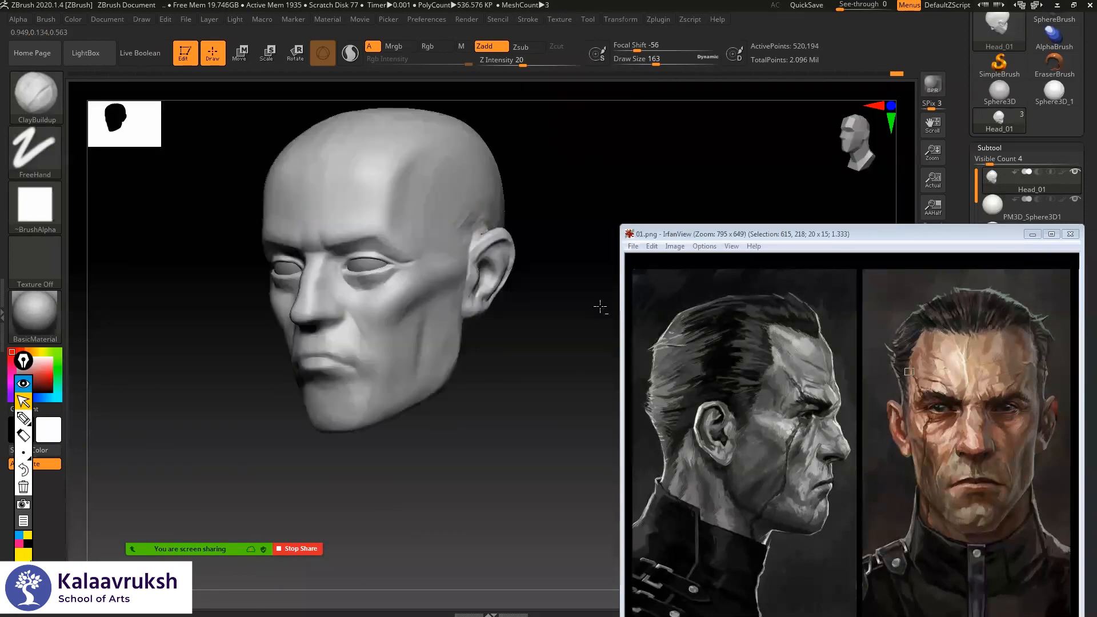
- Switch to Chrome and play the "Speed Sculpting - What you NEED to Know" video on YouTube
key("alt+Tab")
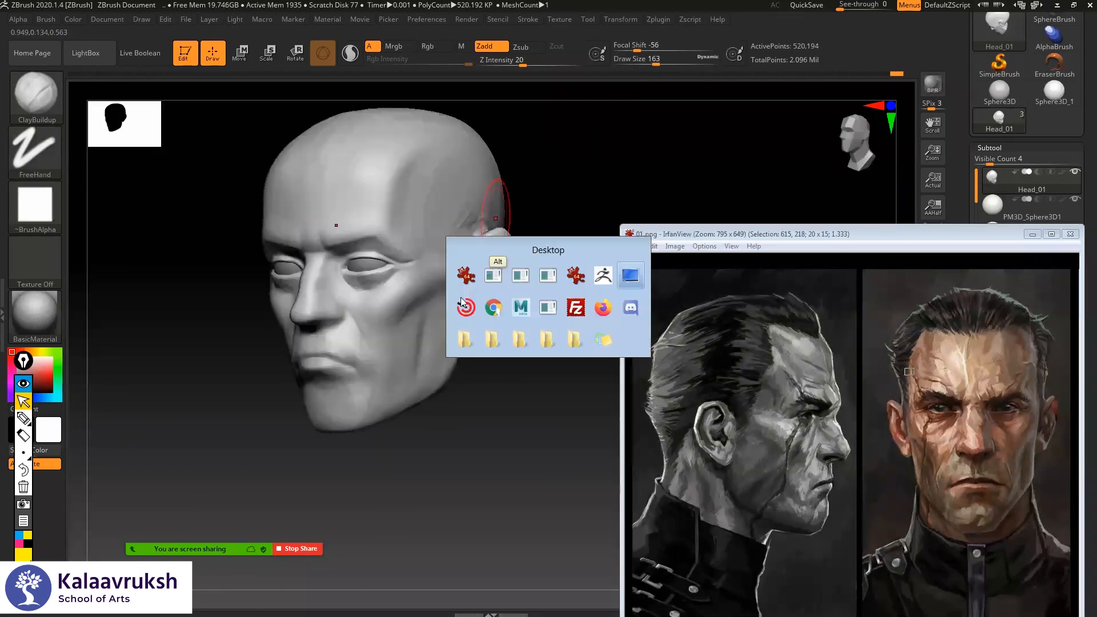
key("alt+Tab")
key("alt+Tab")
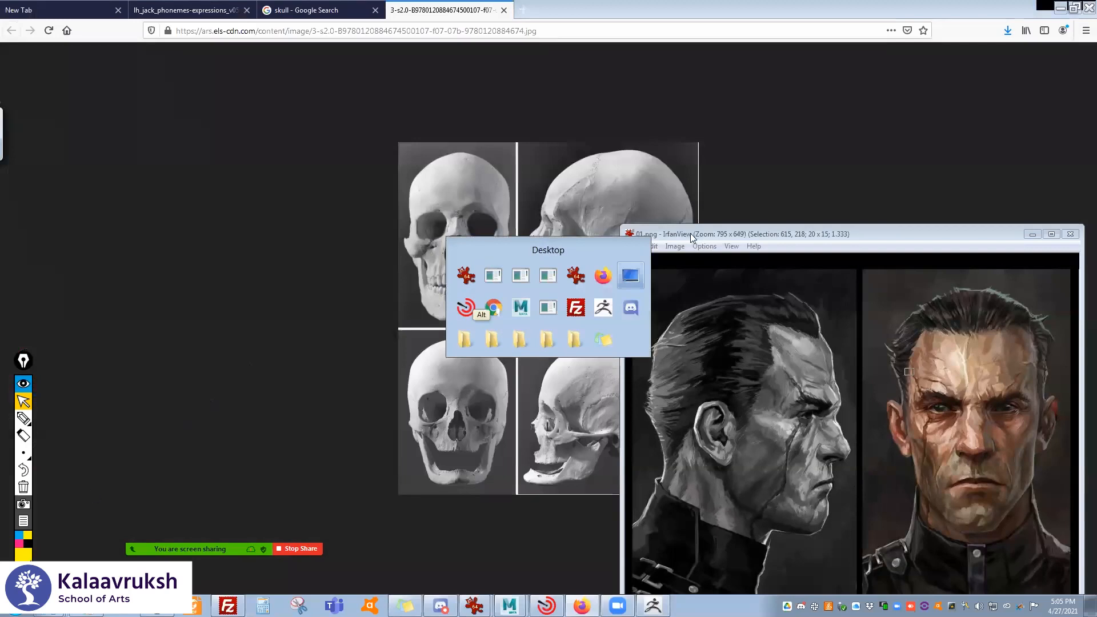
key("alt+Tab")
key("alt+Tab")
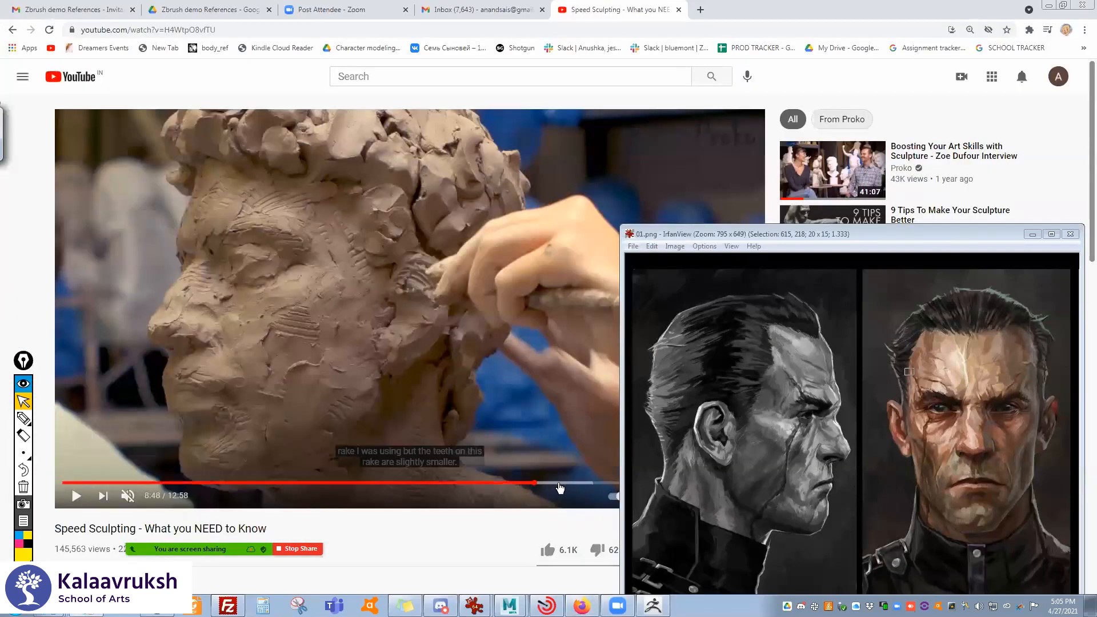
key("space")
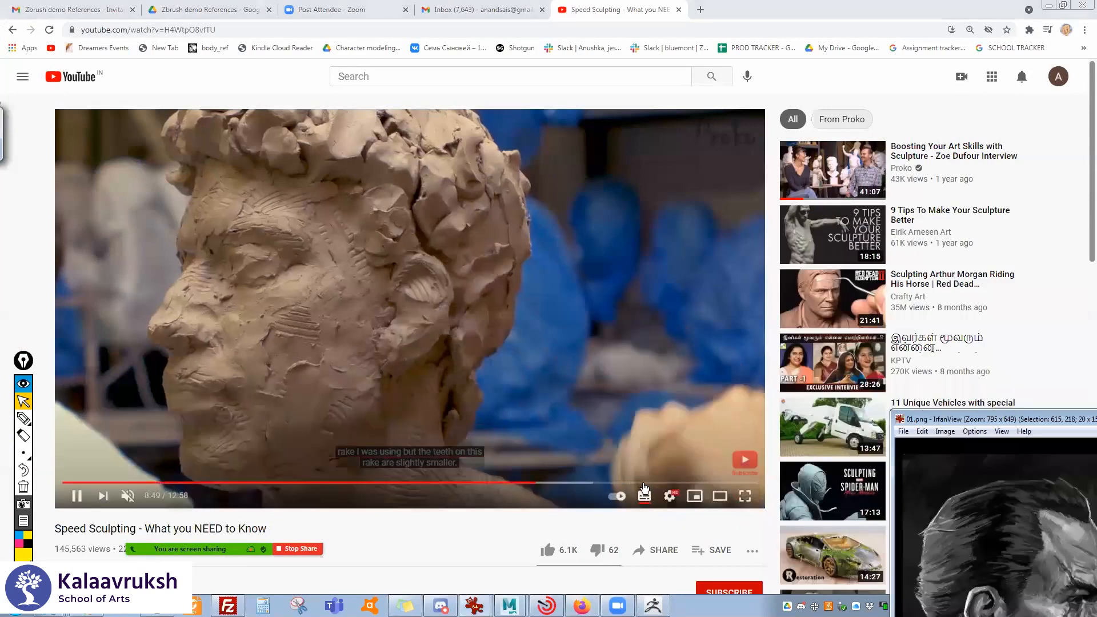
- Skip ahead through the video and past the ad to view the finished clay head, and pause at 12:20
left_click(547, 483)
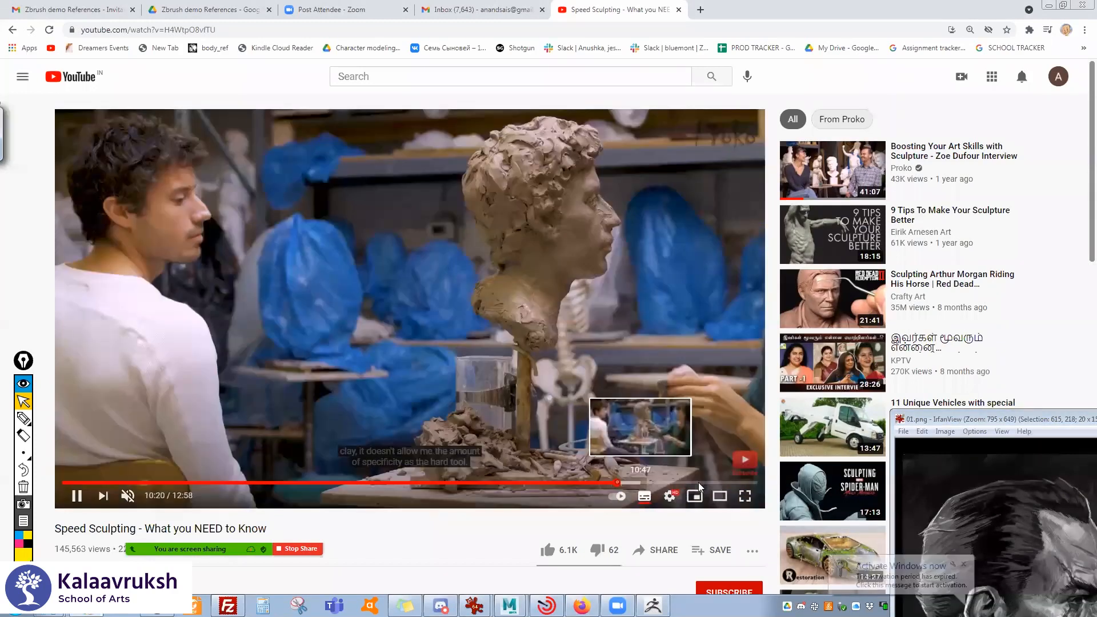
left_click(618, 483)
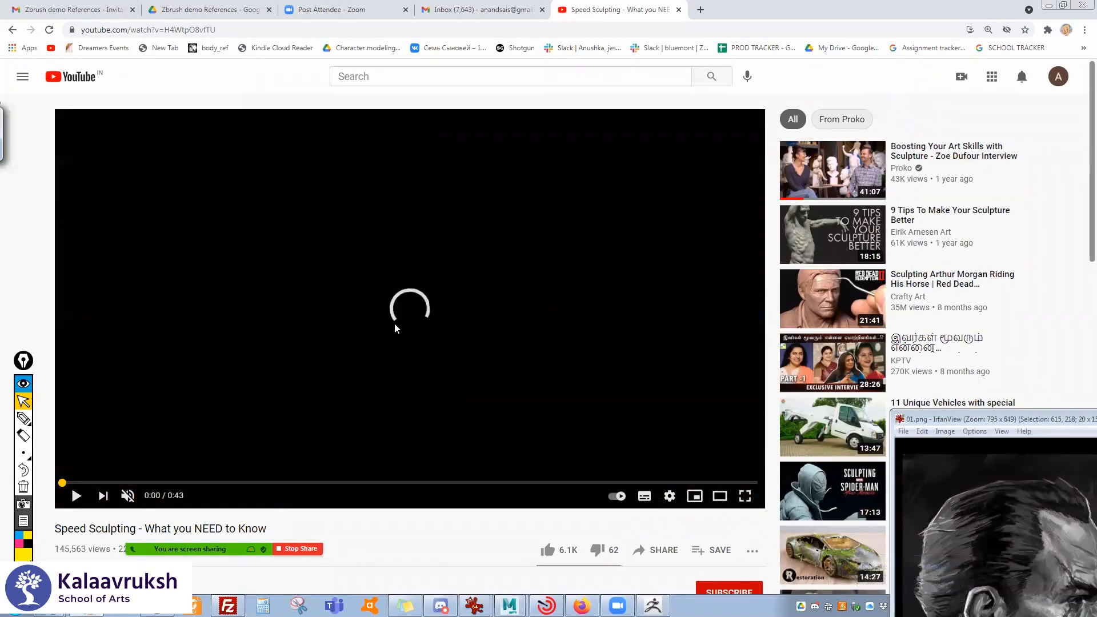
left_click(76, 496)
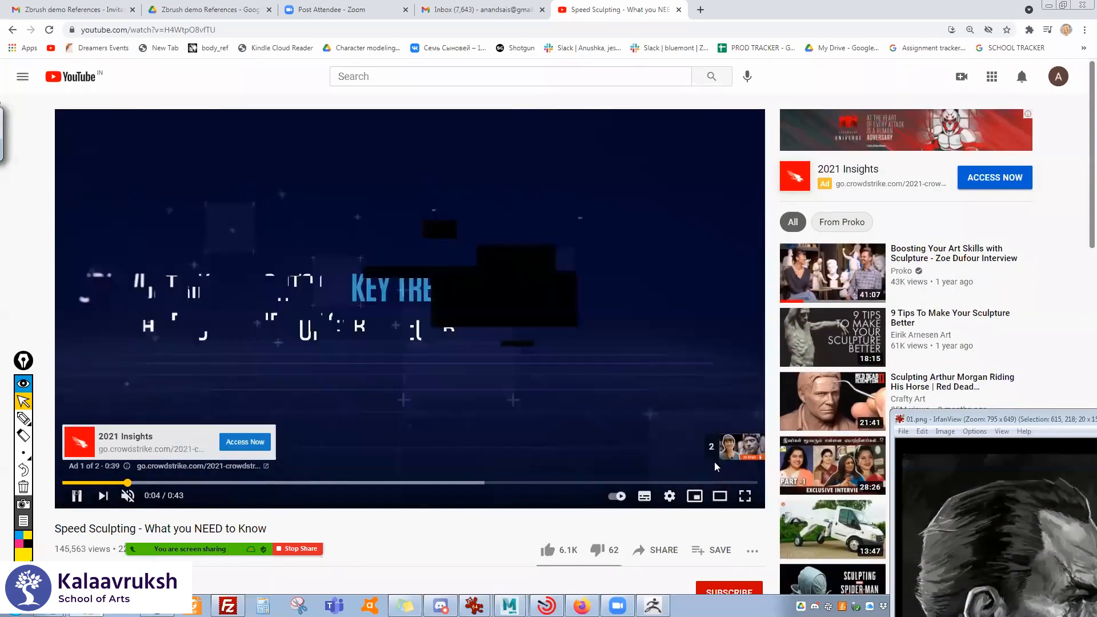
left_click(719, 449)
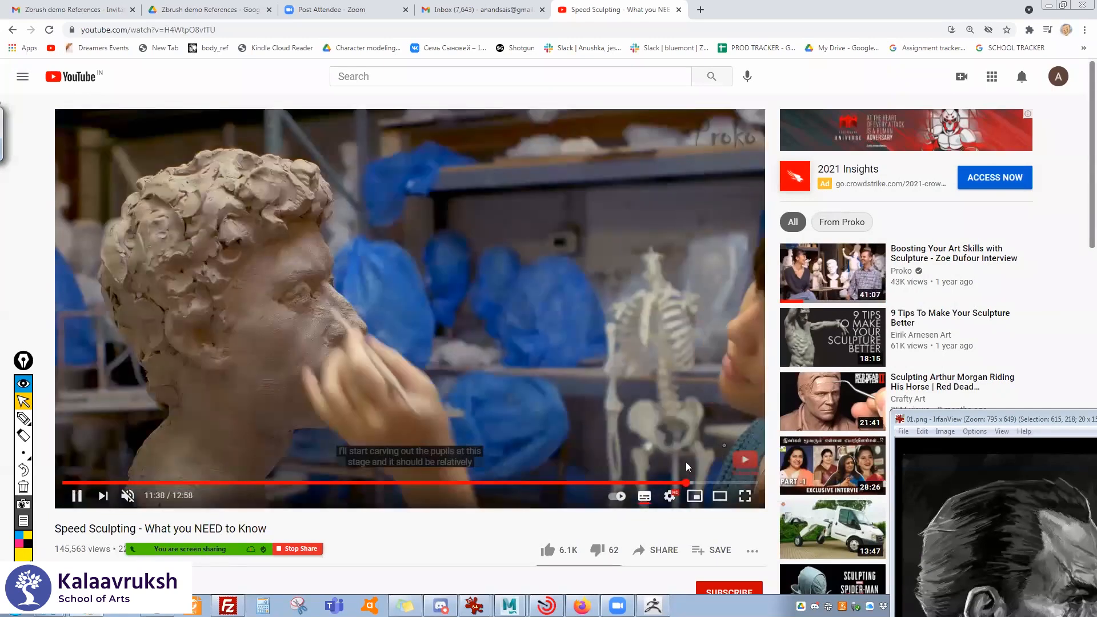
left_click(700, 484)
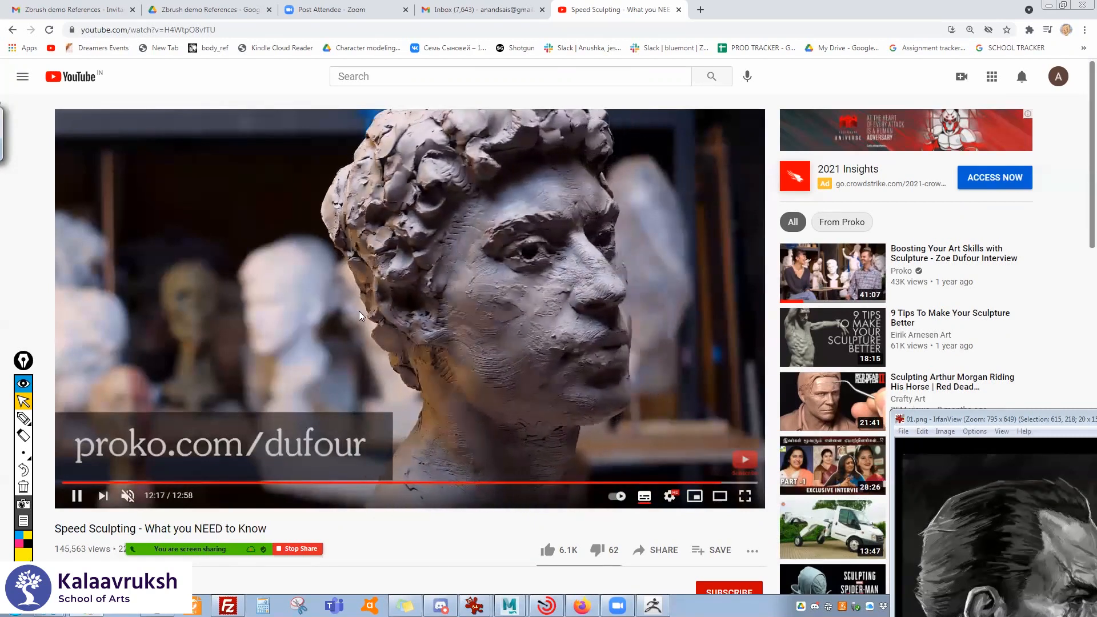
left_click(353, 314)
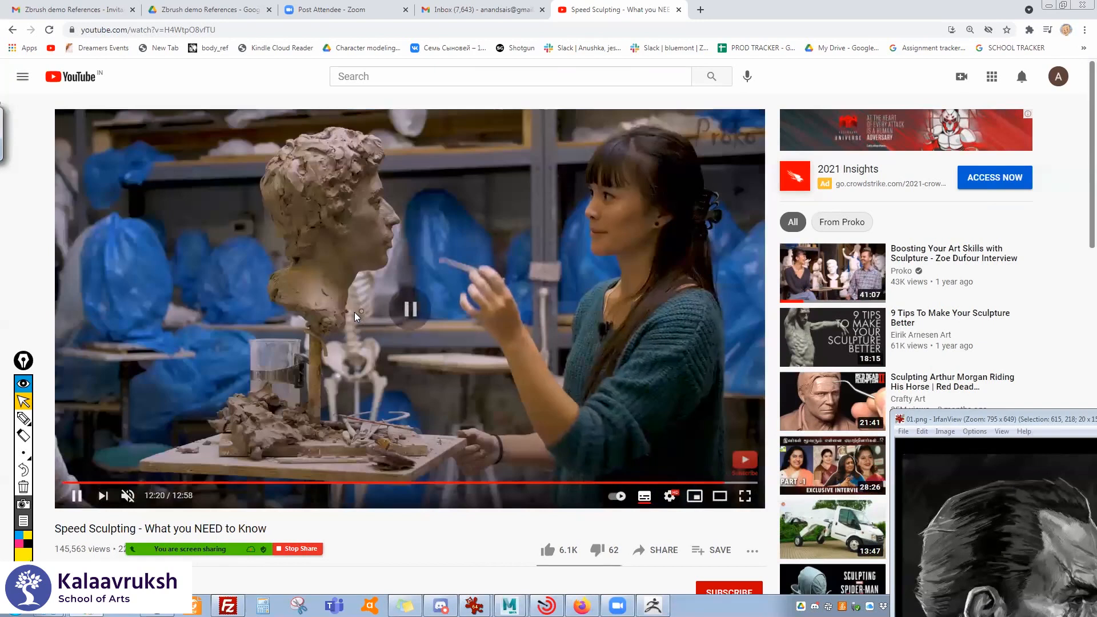
- Switch from the YouTube video back to ZBrush
key("alt+Tab")
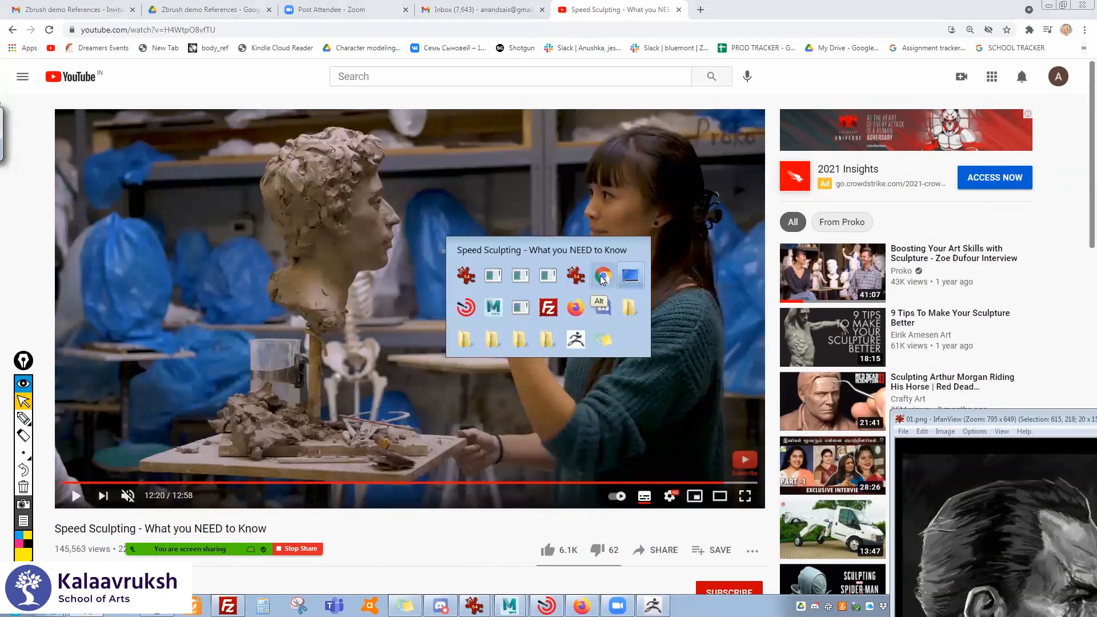
left_click(575, 341)
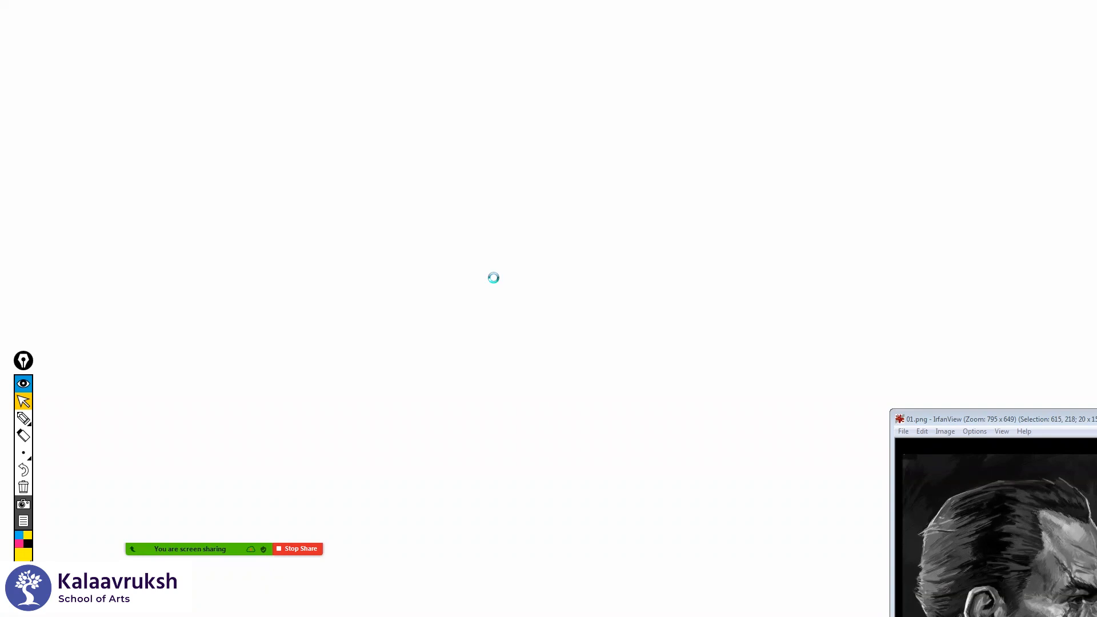
key("alt+Tab")
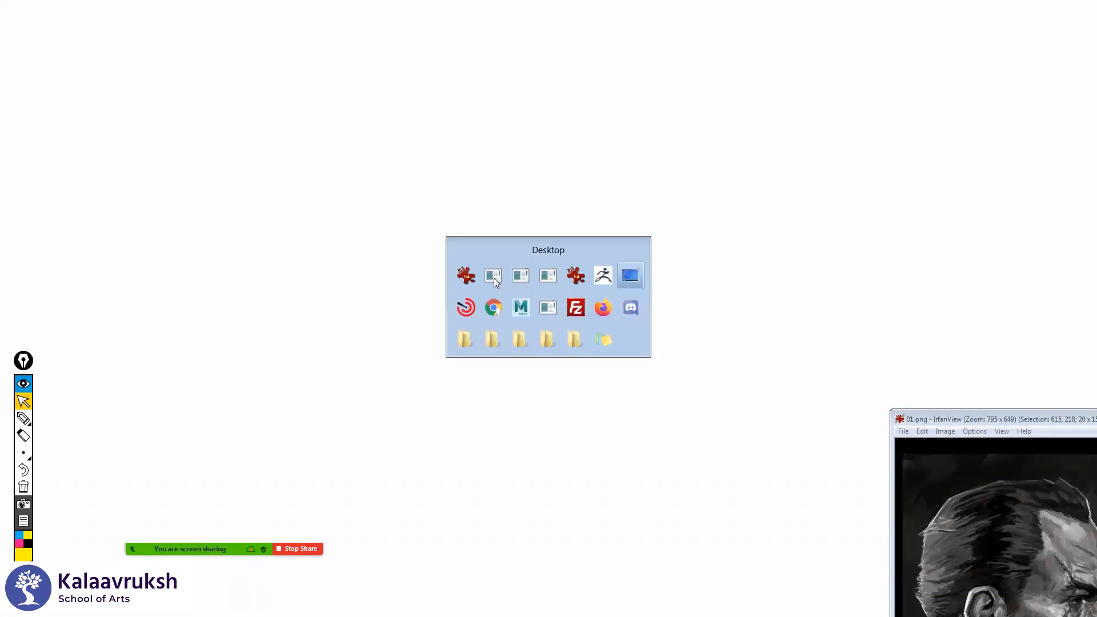
key("alt+Tab")
key("alt+Tab")
key("alt+Tab")
key("alt+Tab")
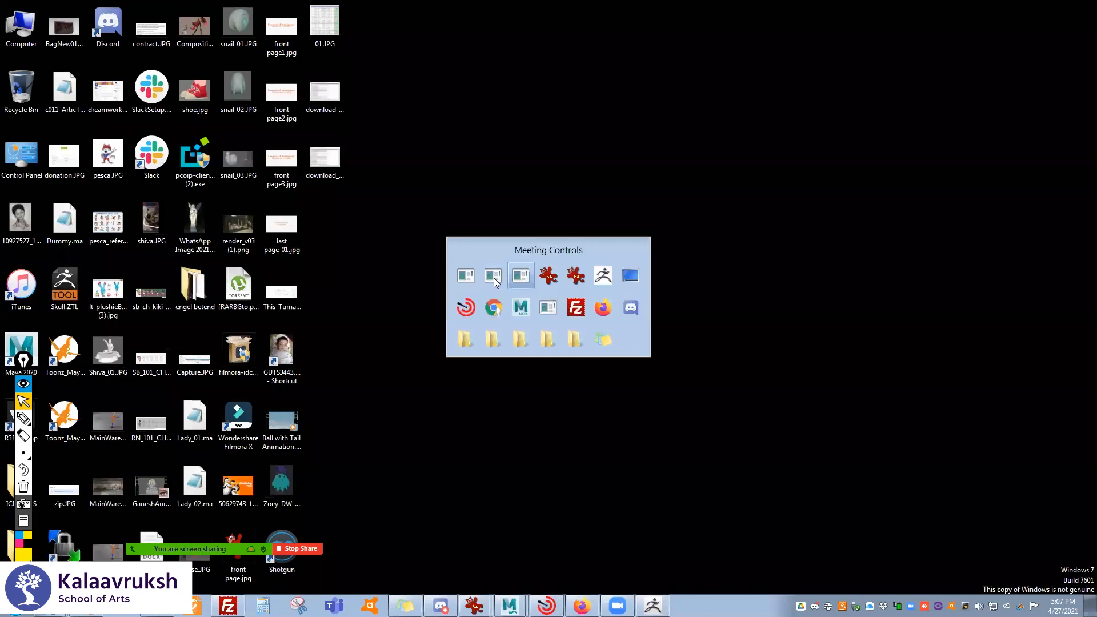
key("alt+Tab")
key("alt+Tab")
key("alt+Tab")
key("alt+Tab")
key("alt+Tab")
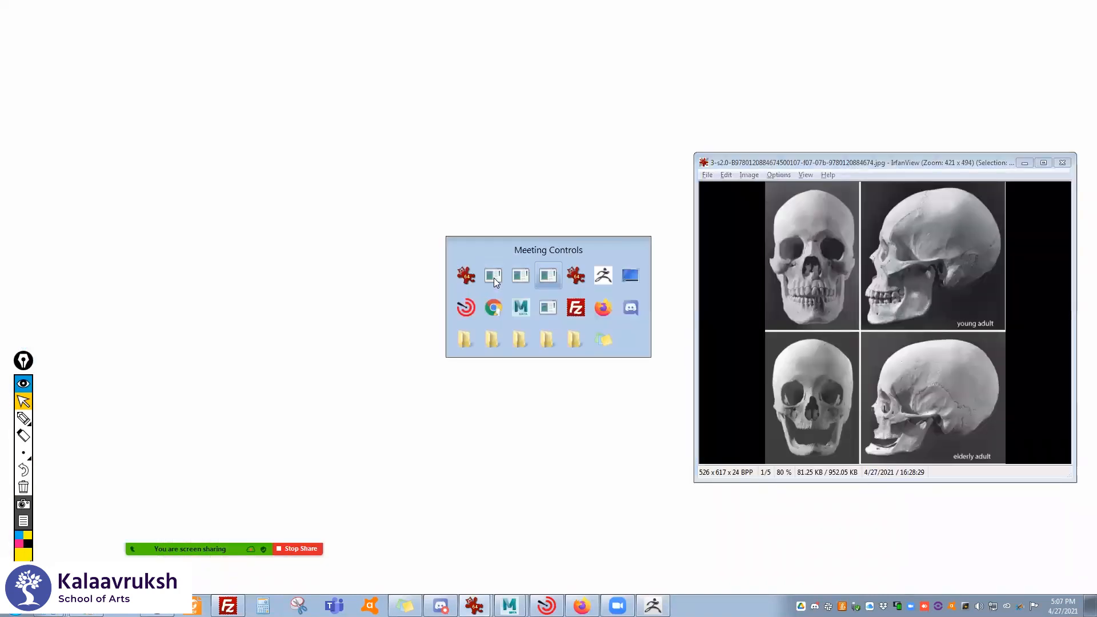
key("alt+Tab")
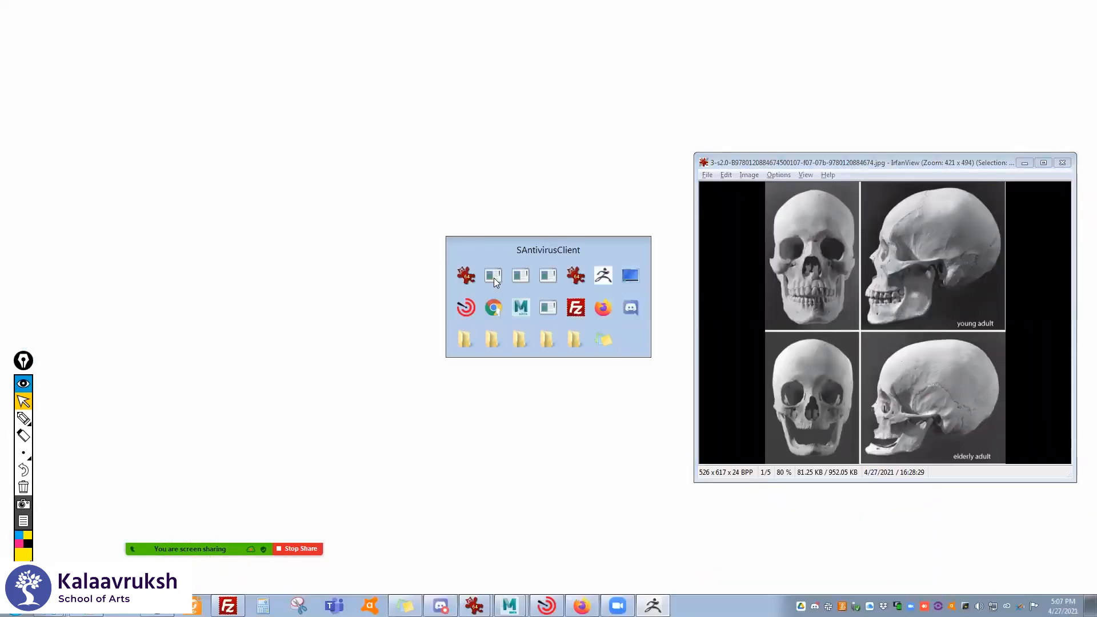
key("alt+Tab")
key("alt+Tab")
key("alt+Tab")
key("alt+Tab")
key("alt+Tab")
key("alt+Tab")
key("alt+Tab")
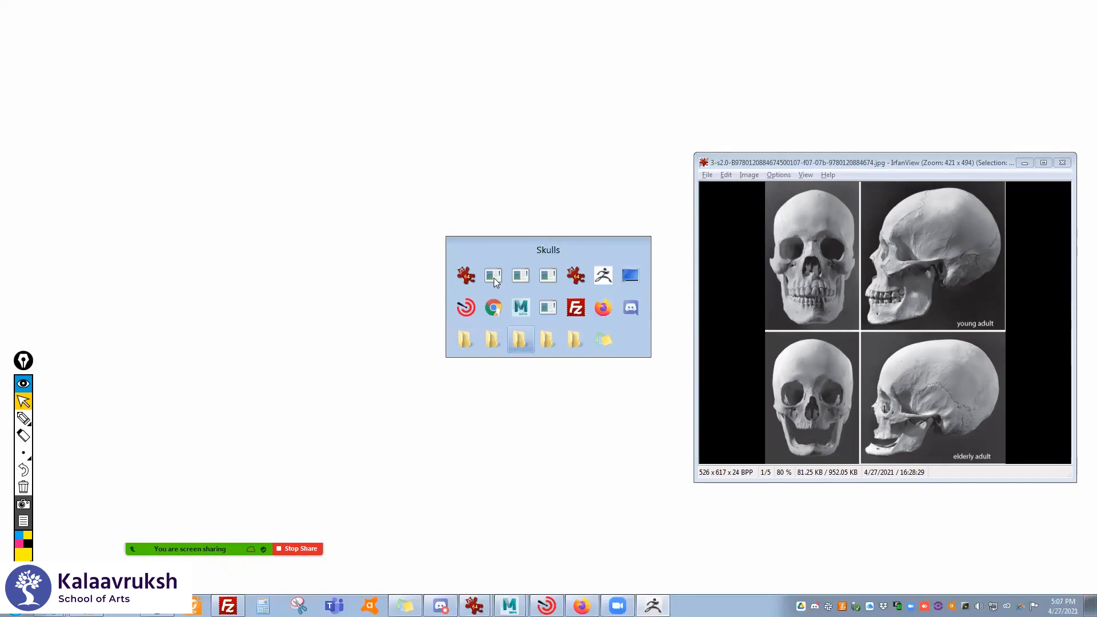
key("alt+Tab")
key("alt+Tab")
key("alt+Tab")
key("alt+Tab")
key("alt+Tab")
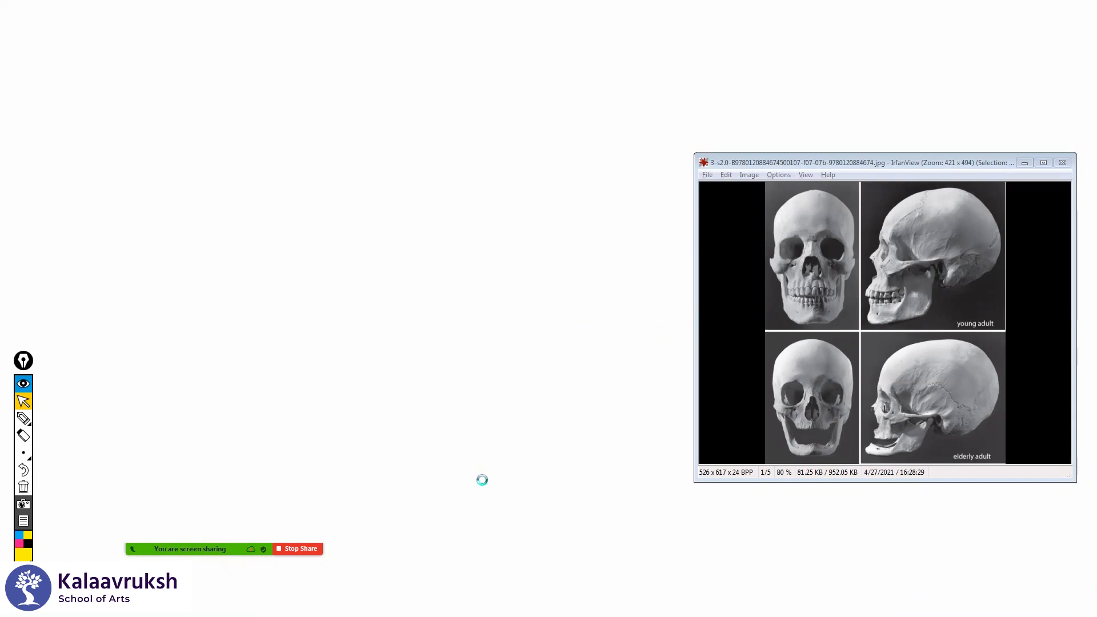
- Start Task Manager to check the status of the running applications, and minimize it
key("super")
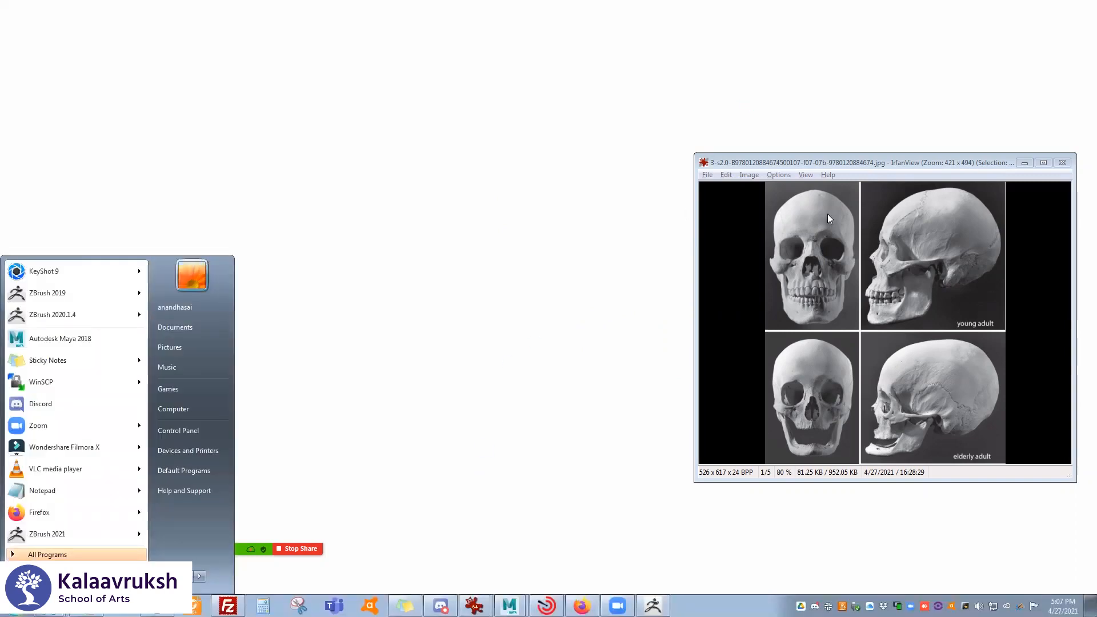
right_click(772, 607)
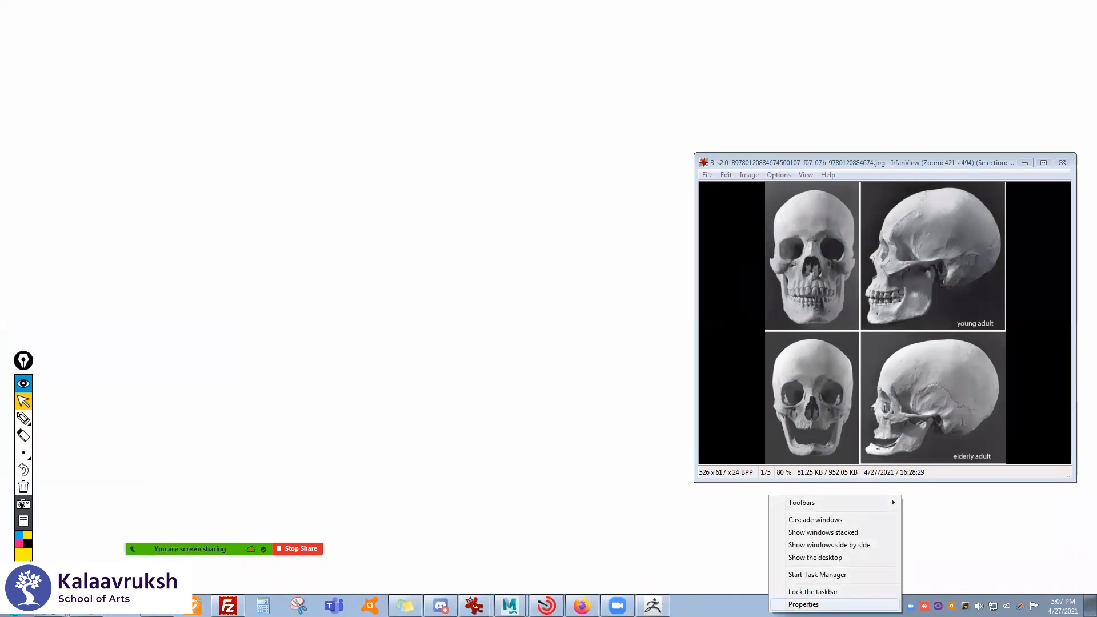
left_click(817, 574)
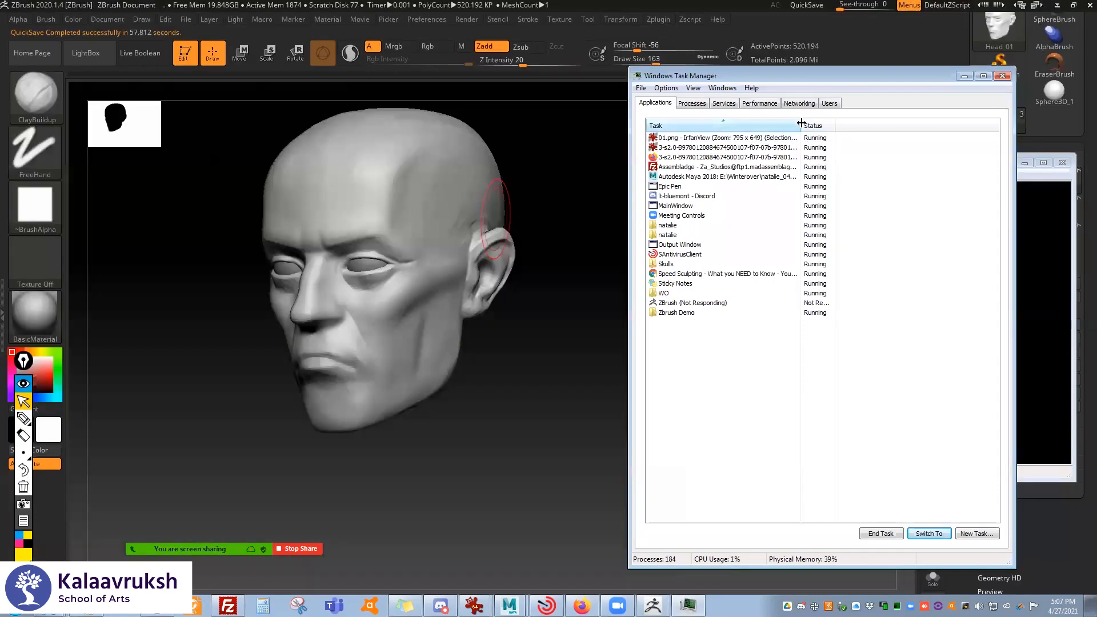
left_click(965, 76)
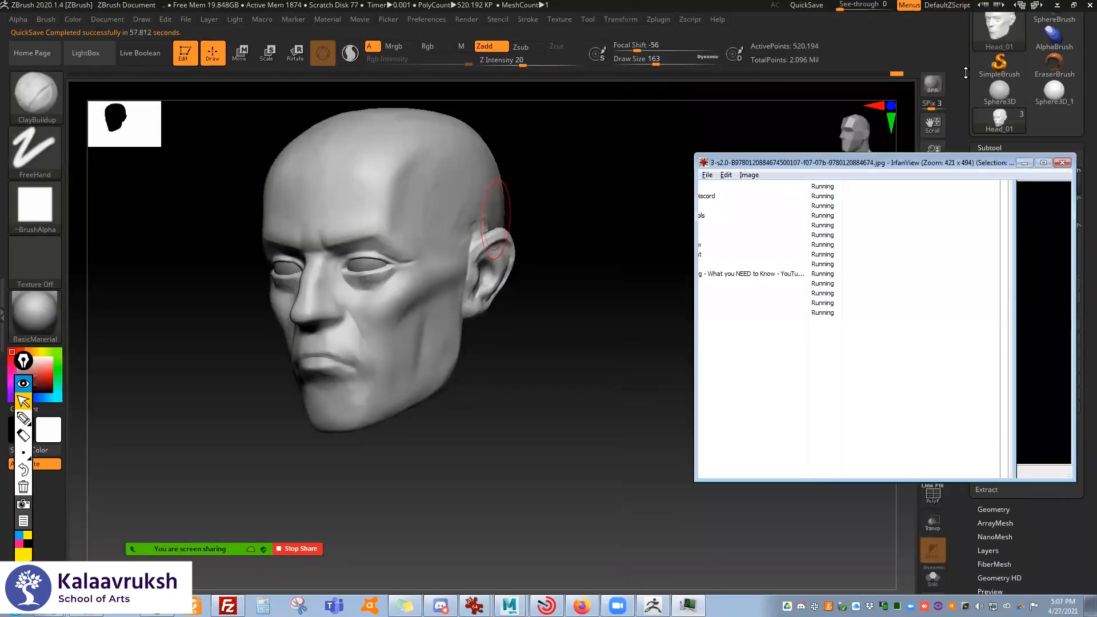
- Turn the head to a front view, minimize the skull reference image, and center the head on the canvas
key("f")
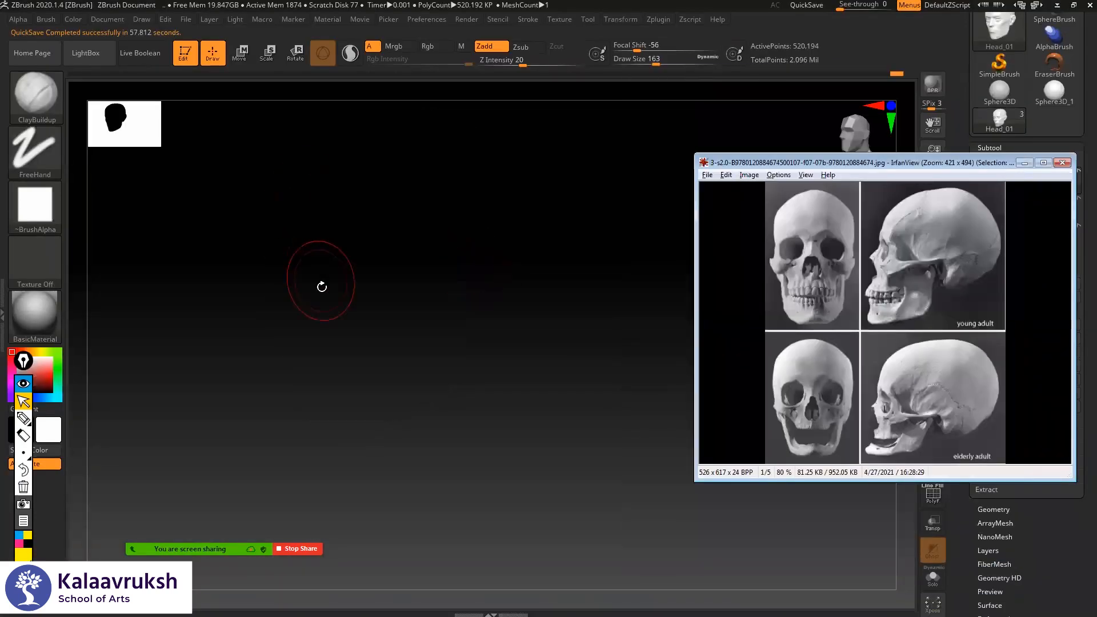
left_click_drag(194, 374, 217, 374, "alt")
left_click_drag(581, 240, 625, 186)
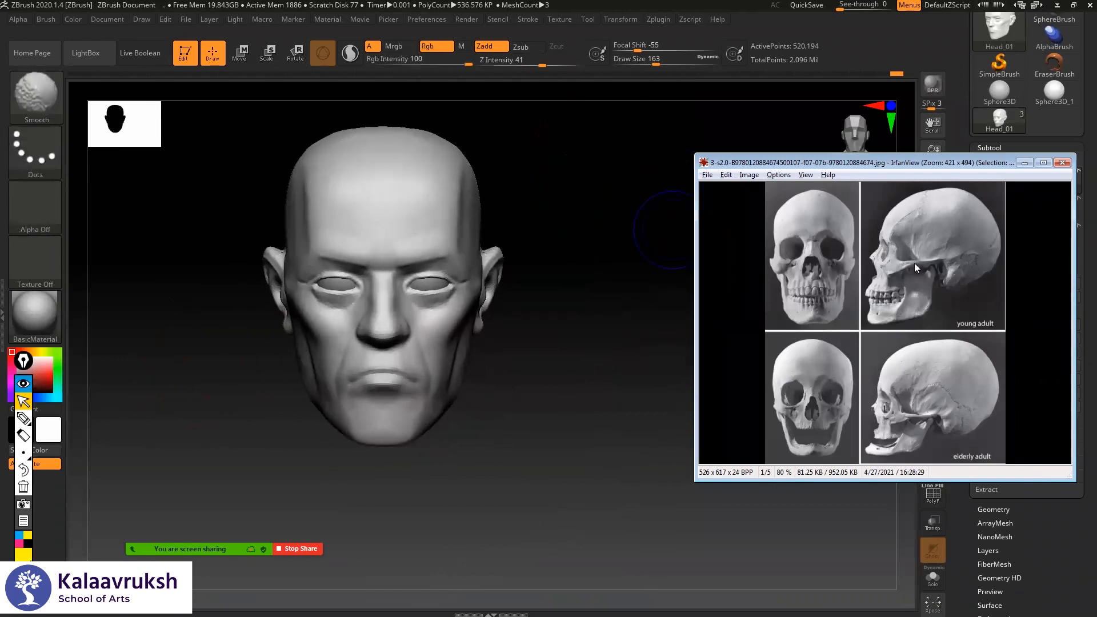
left_click(1023, 164)
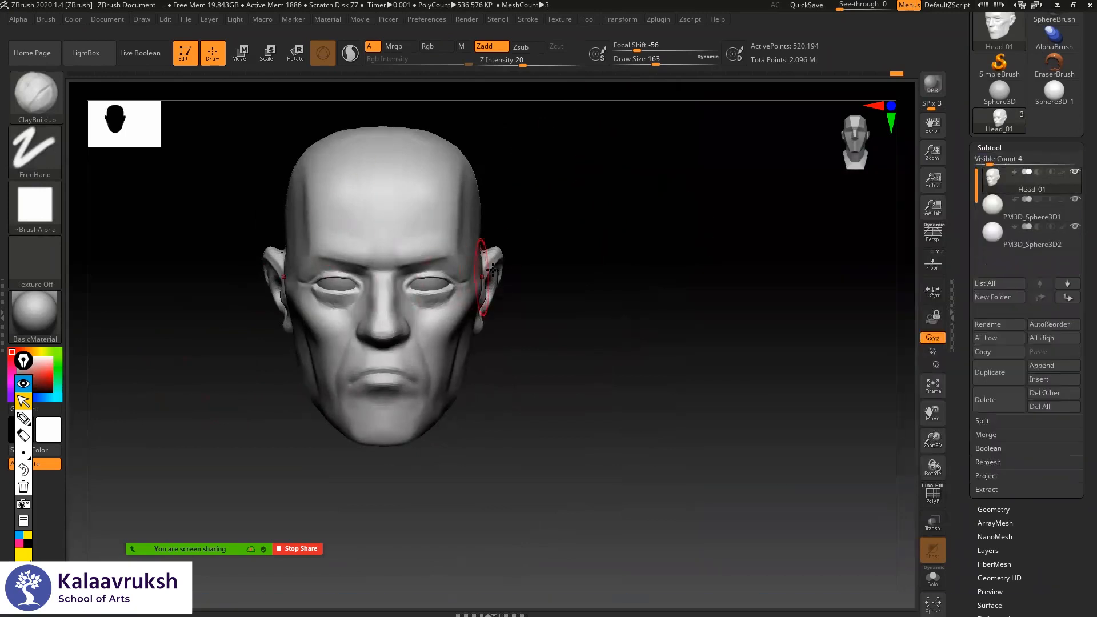
left_click_drag(580, 255, 638, 258, "alt")
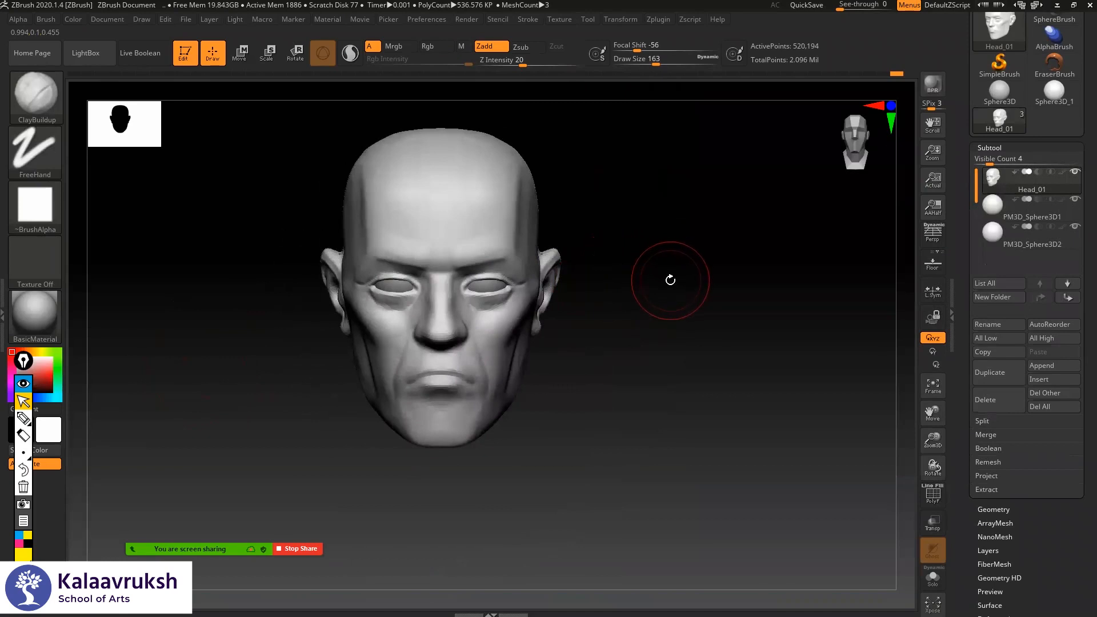
left_click_drag(666, 279, 700, 281, "alt")
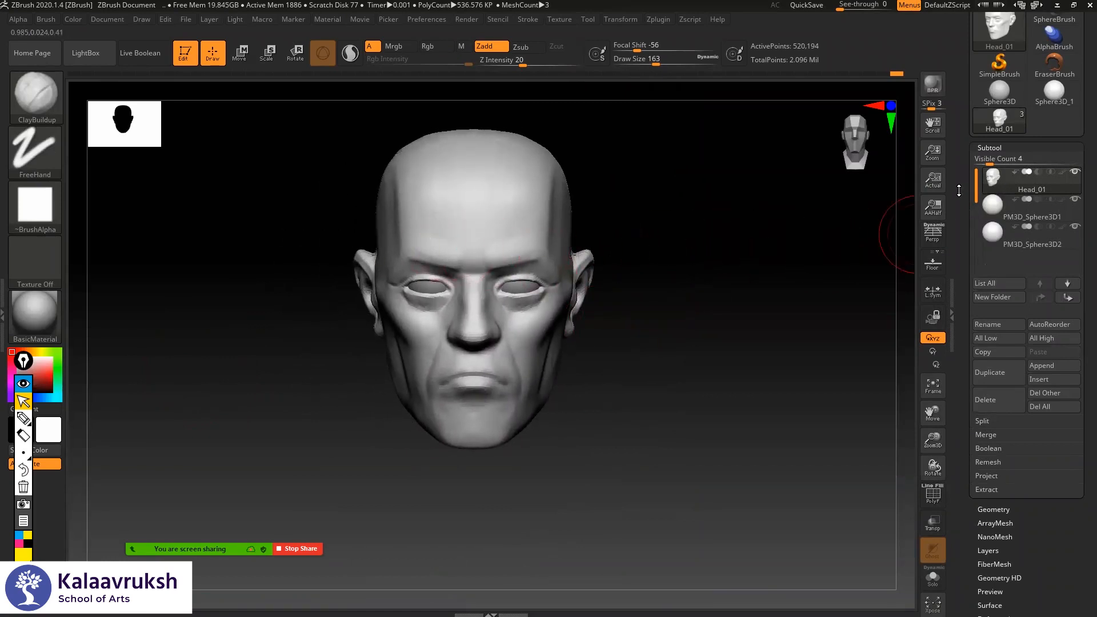
- Dock the Draw palette beside the canvas and turn on the floor grid
left_click(117, 19)
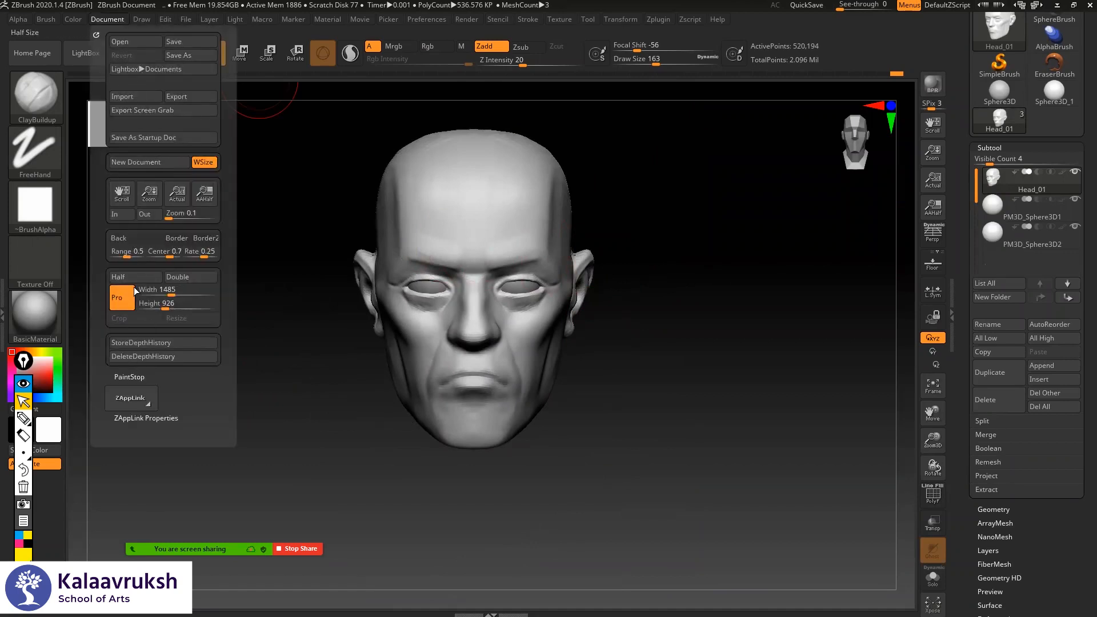
left_click(142, 20)
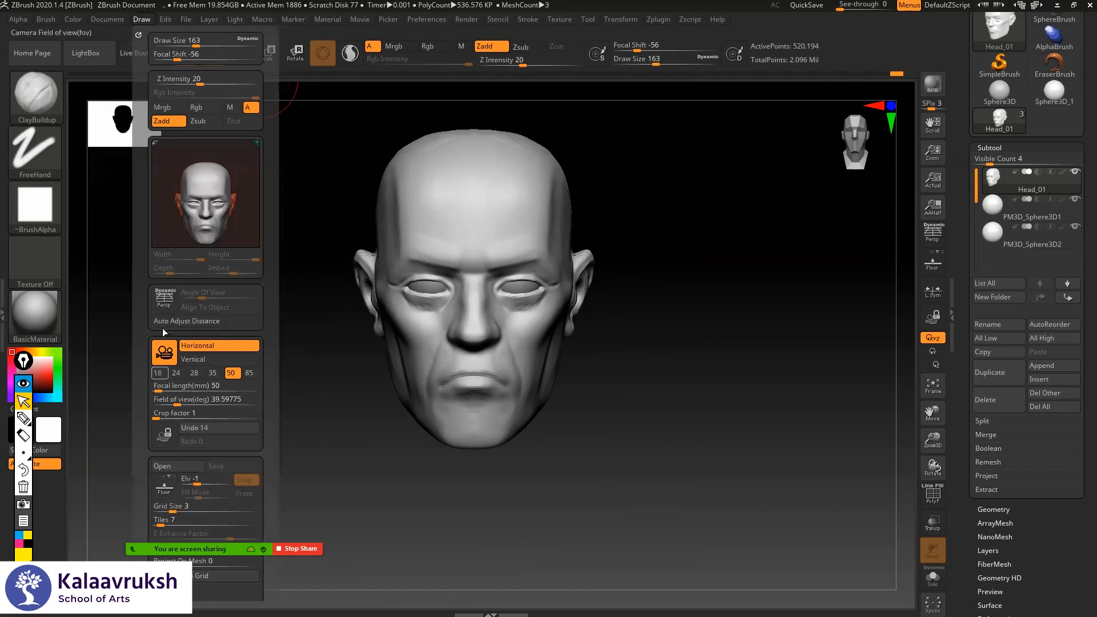
left_click(139, 32)
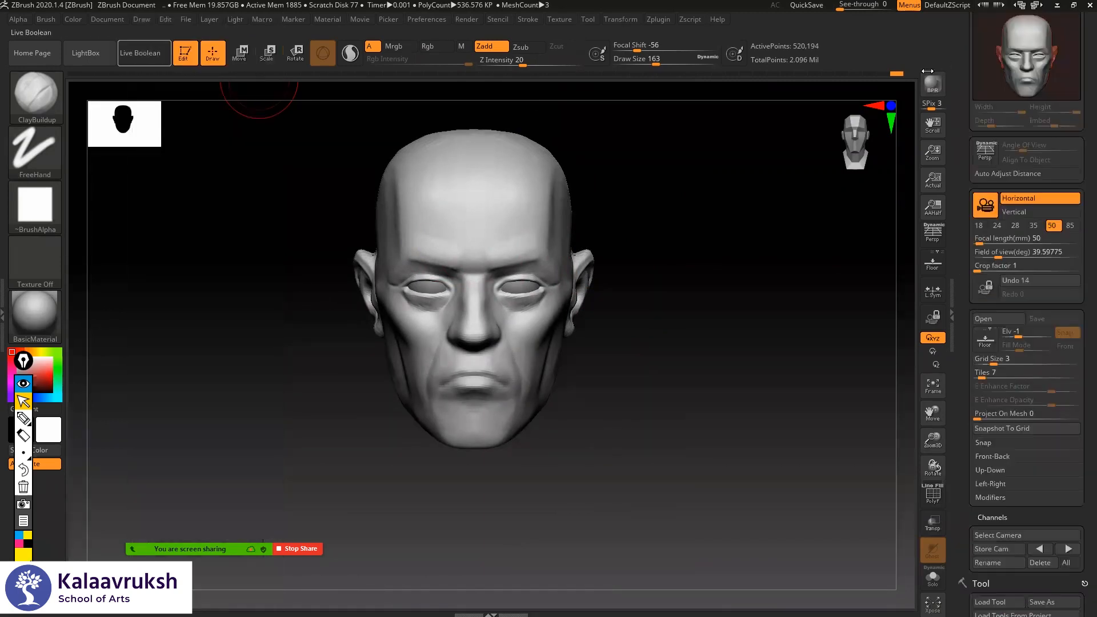
scroll(957, 207, "down", 5)
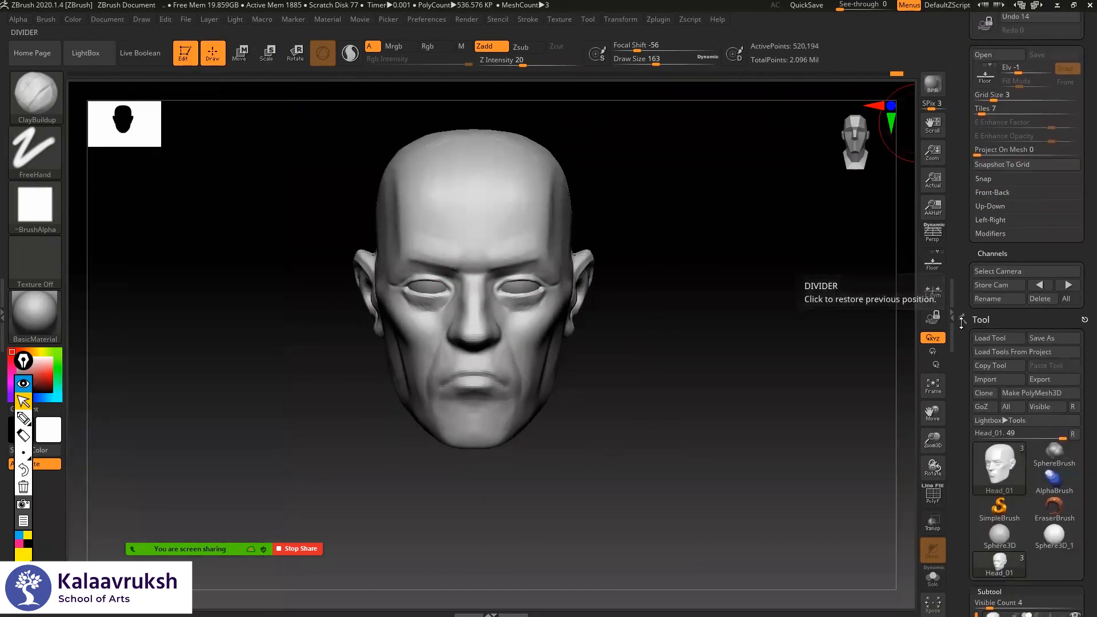
left_click(933, 262)
left_click_drag(962, 264, 963, 360)
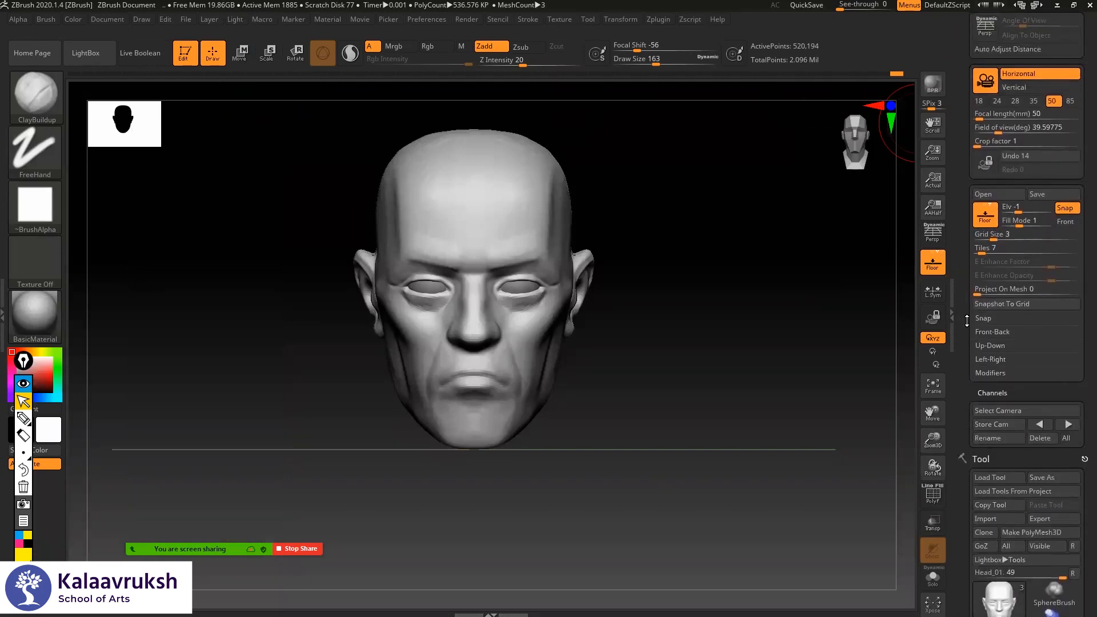
- Expand the grid's Front-Back settings and open the texture choices for Map1
left_click(1006, 332)
left_click(985, 352)
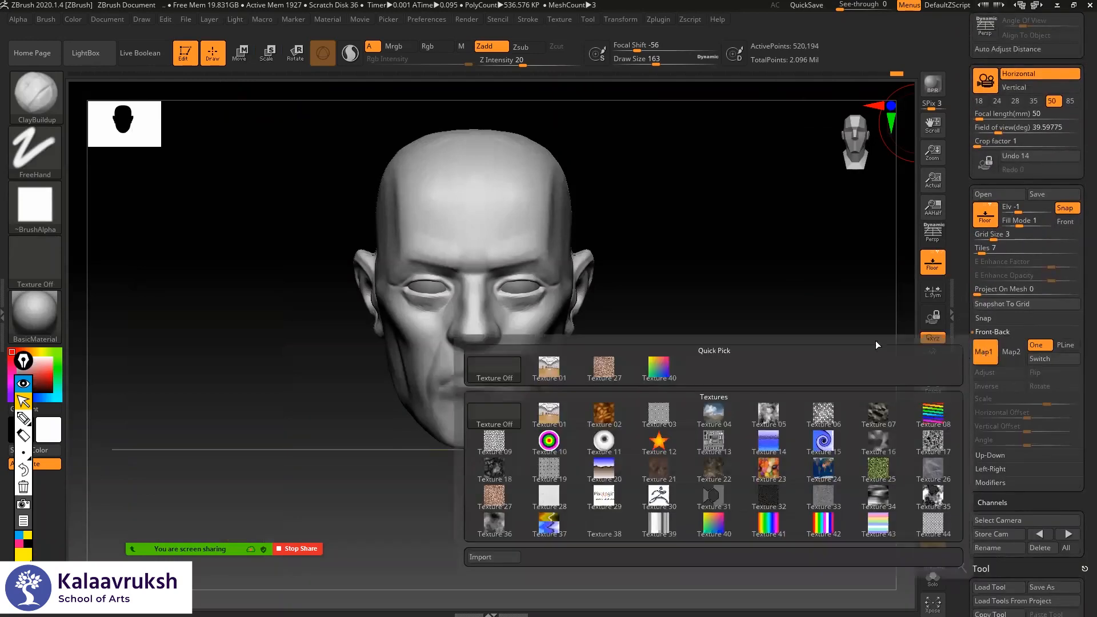
left_click(990, 358)
- Start importing a texture and browse the KV folder and its Demo subfolder for the reference painting
left_click(492, 556)
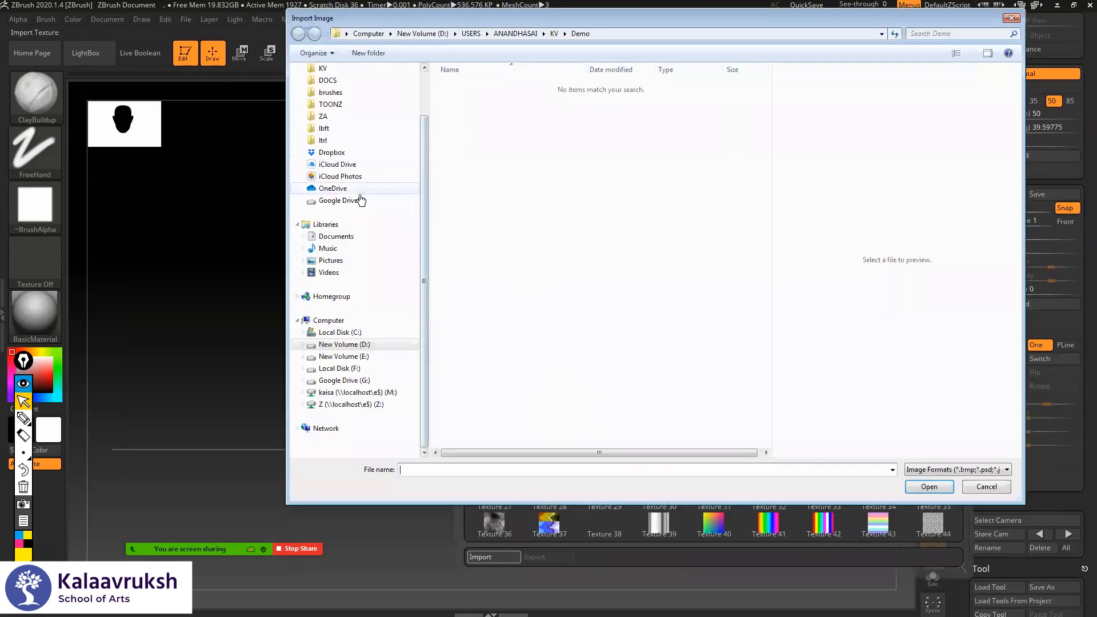
left_click(554, 34)
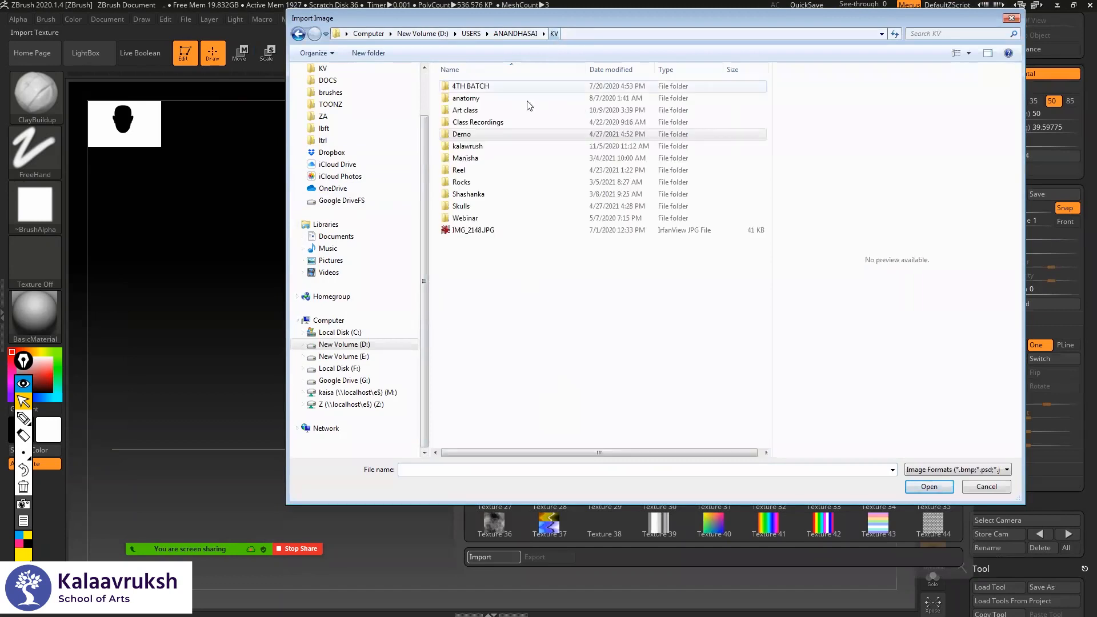
left_click(474, 230)
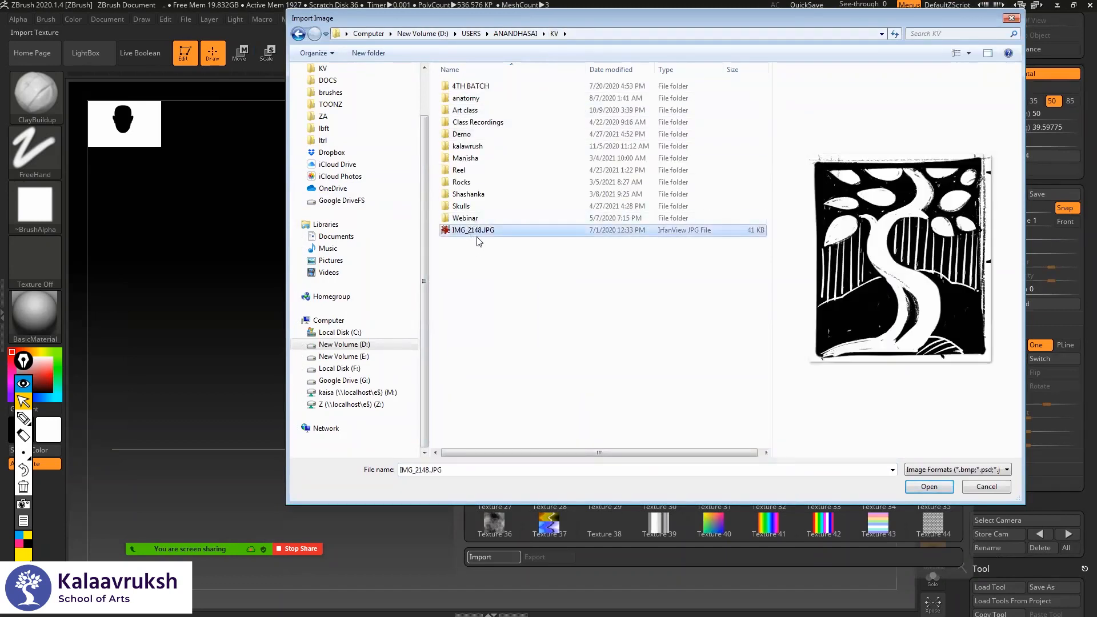
key("Up")
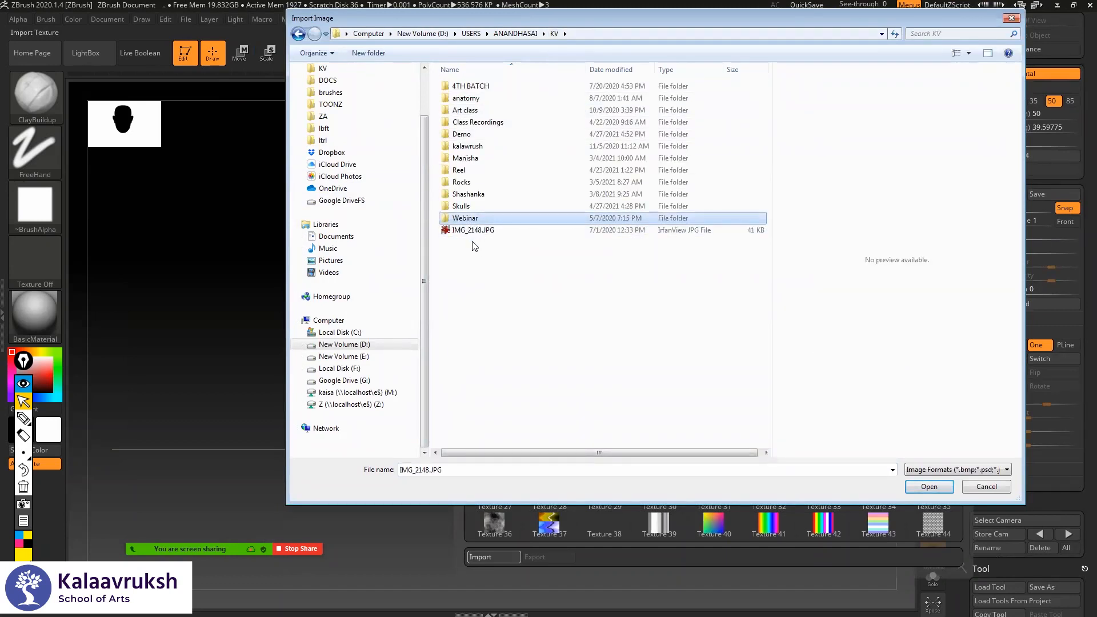
key("Return")
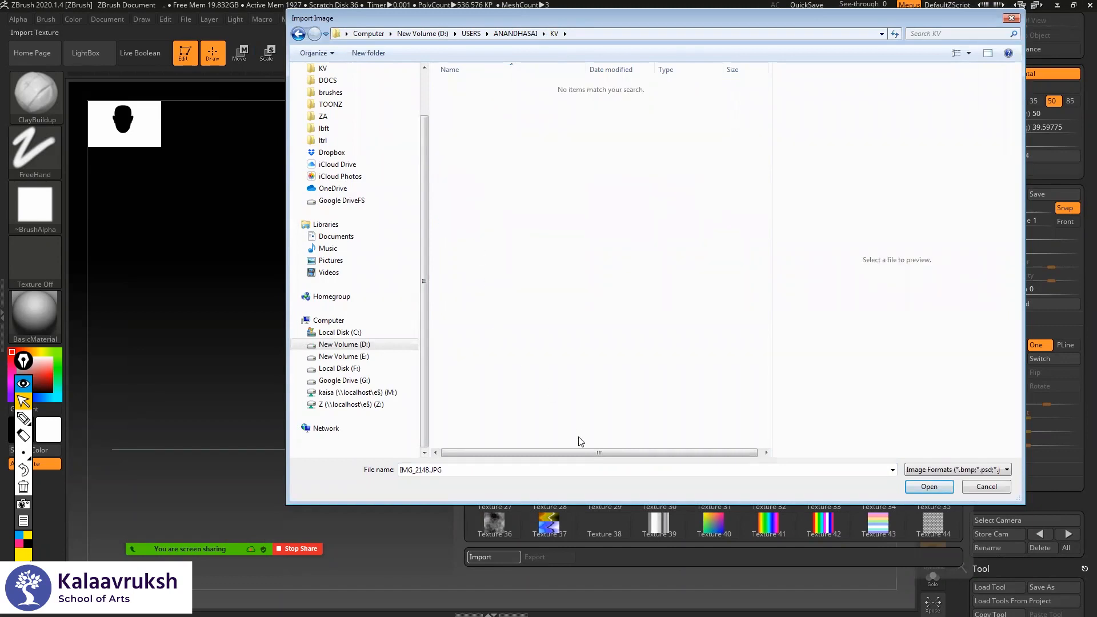
left_click(914, 490)
left_click(623, 309)
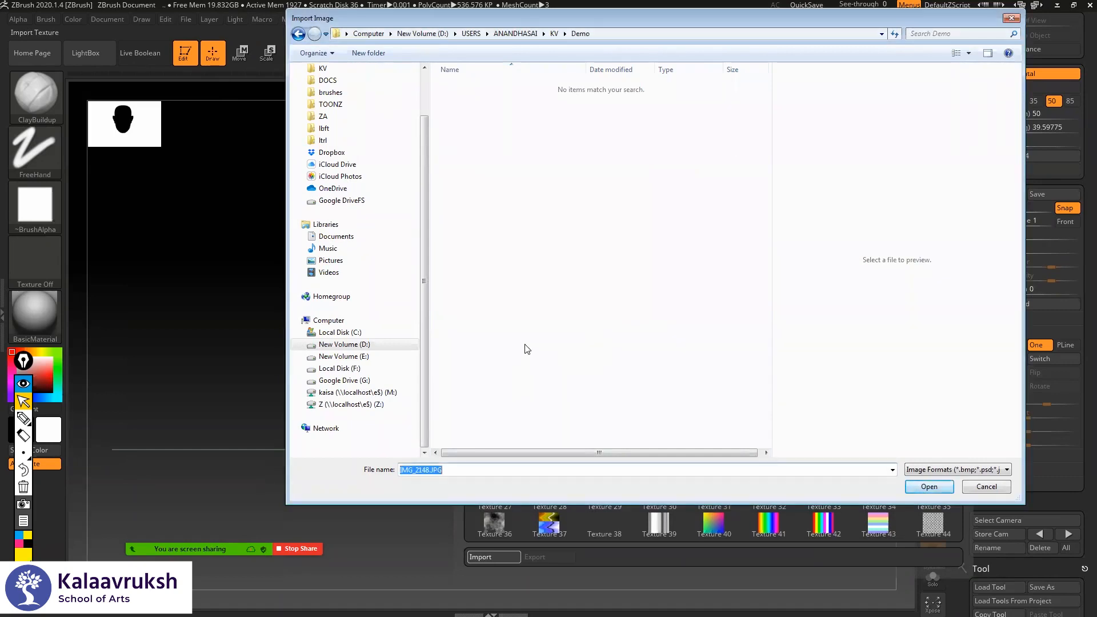
- Switch to File Explorer and look through the KV and Demo folders for the reference painting
key("alt+Tab")
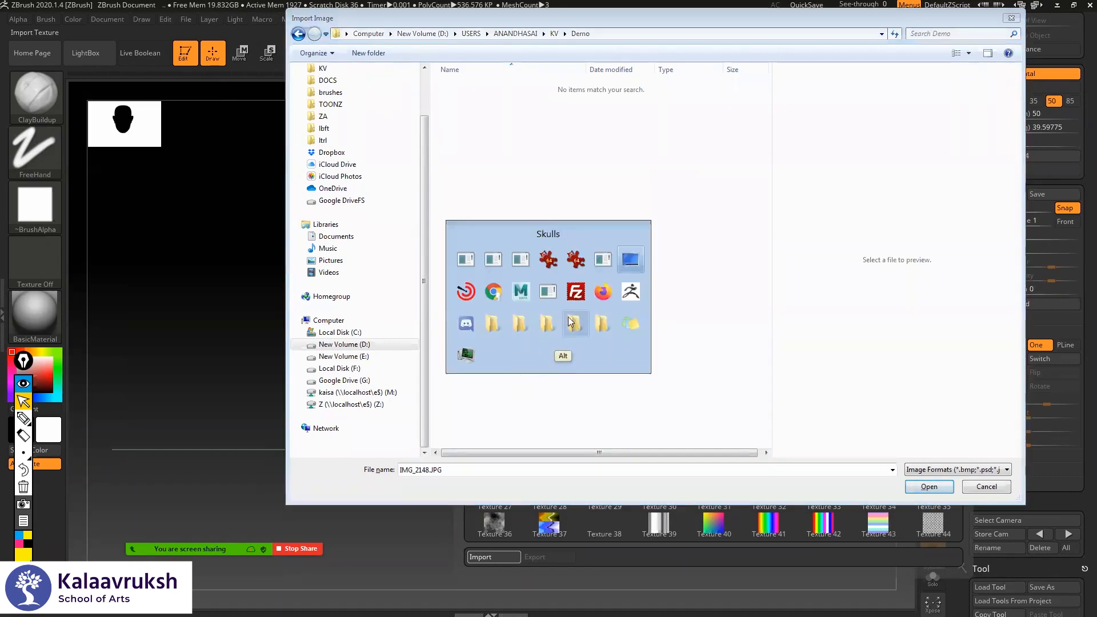
left_click(506, 327)
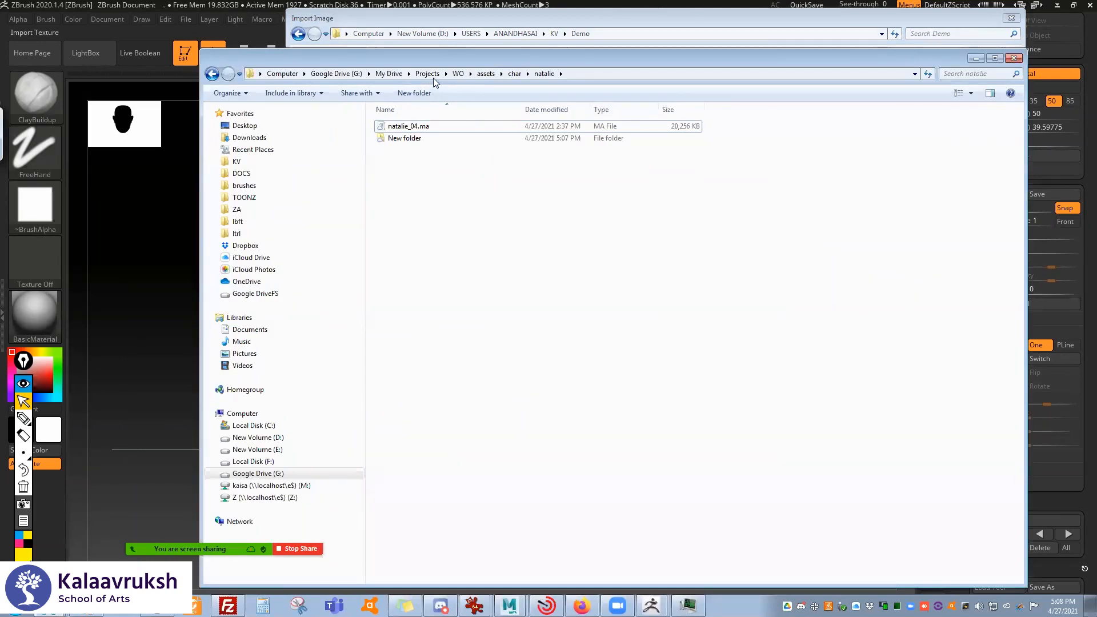
left_click(232, 160)
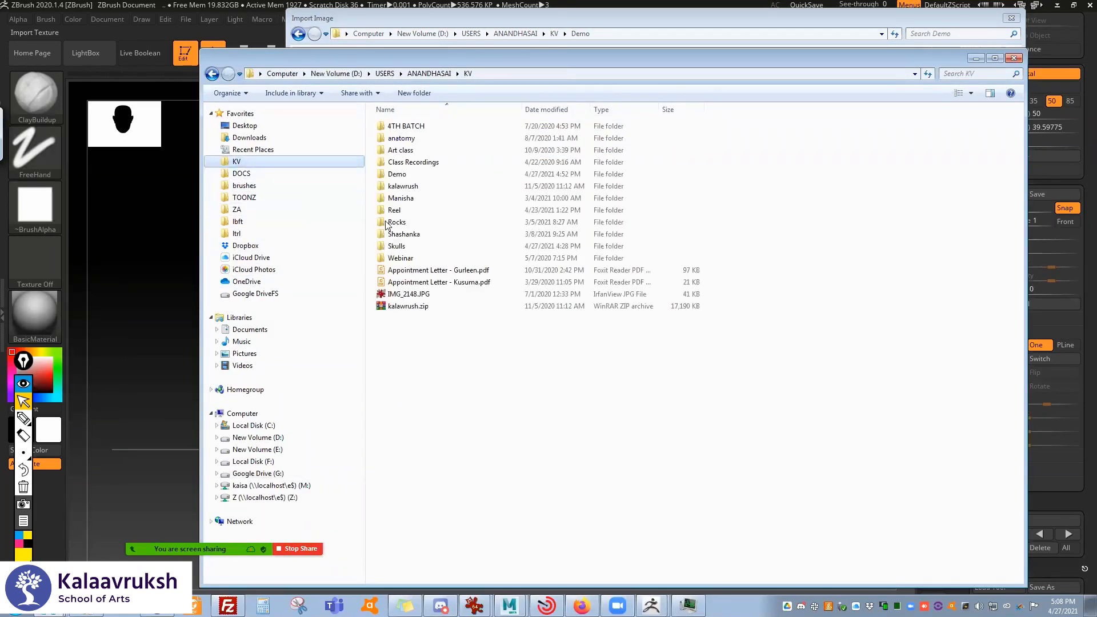
double_click(406, 177)
key("BackSpace")
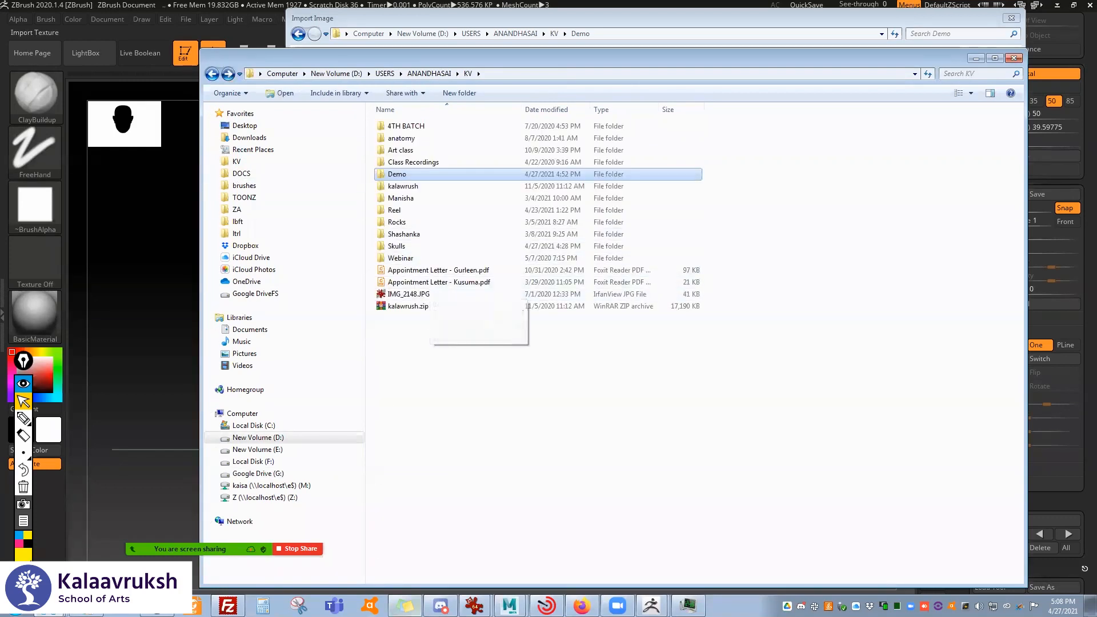
- Bring up the 01.png reference painting in IrfanView and move its window fully into view
left_click(475, 606)
left_click(452, 580)
left_click(474, 605)
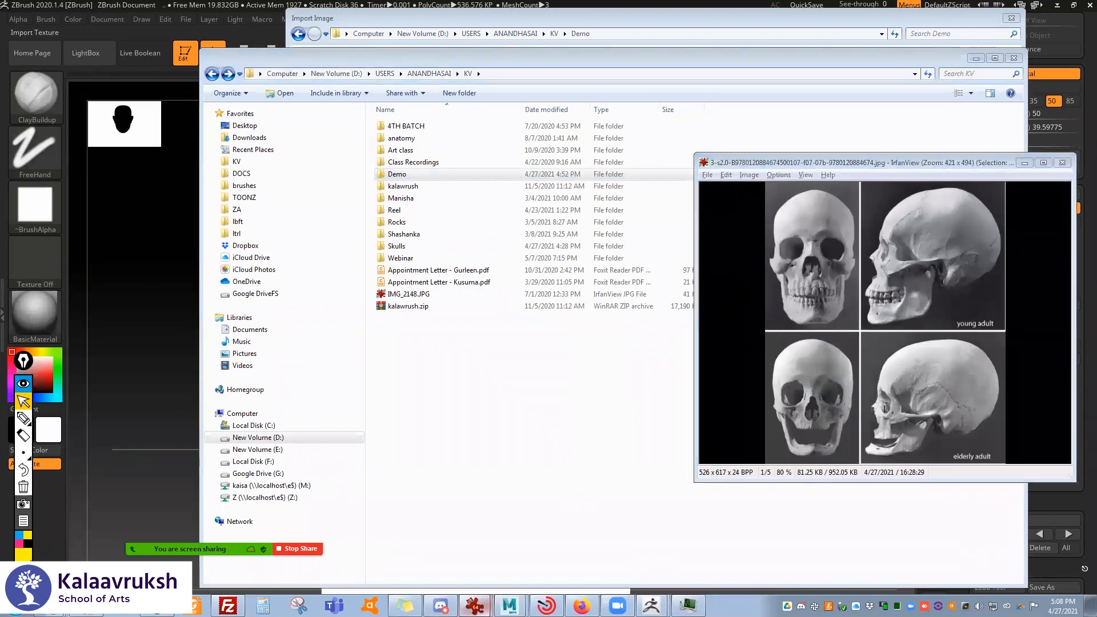
left_click(452, 561)
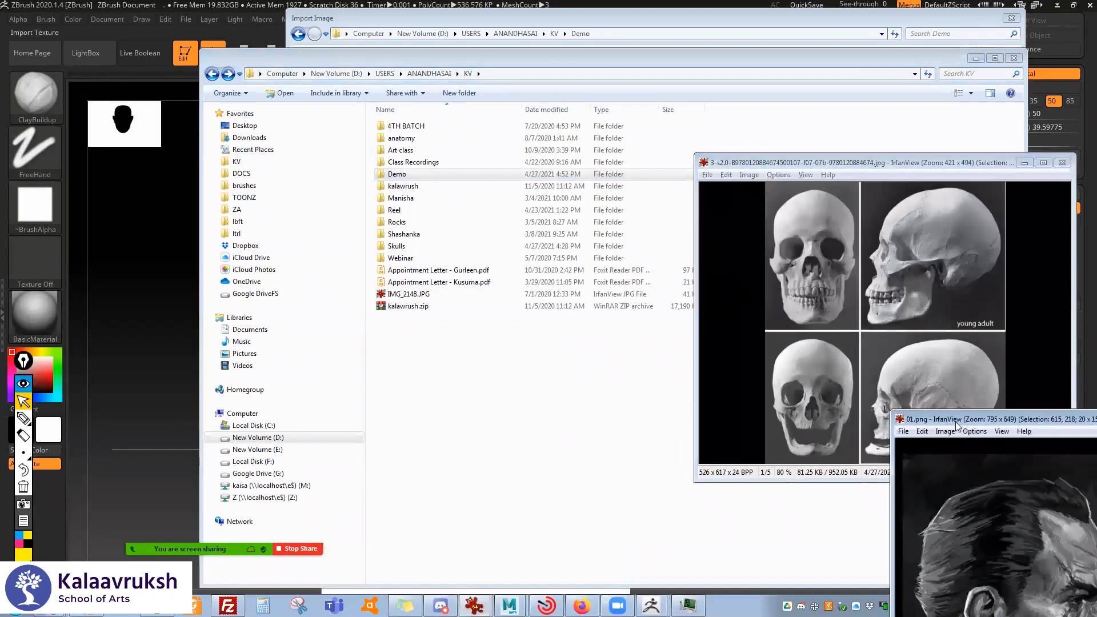
left_click_drag(957, 426, 538, 182)
left_click(558, 188)
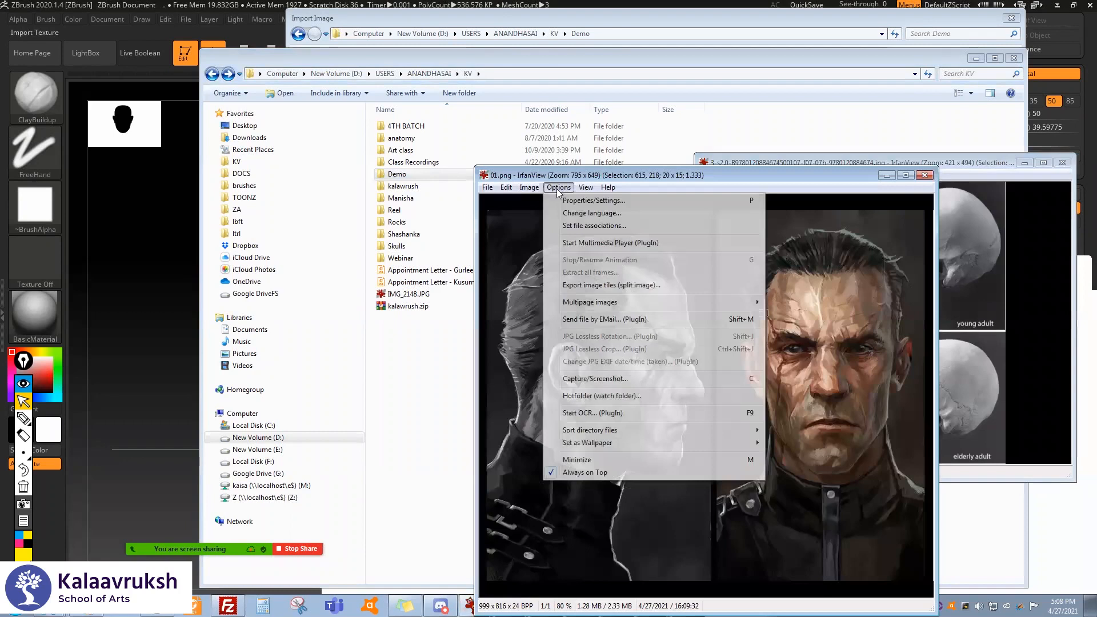
left_click(577, 201)
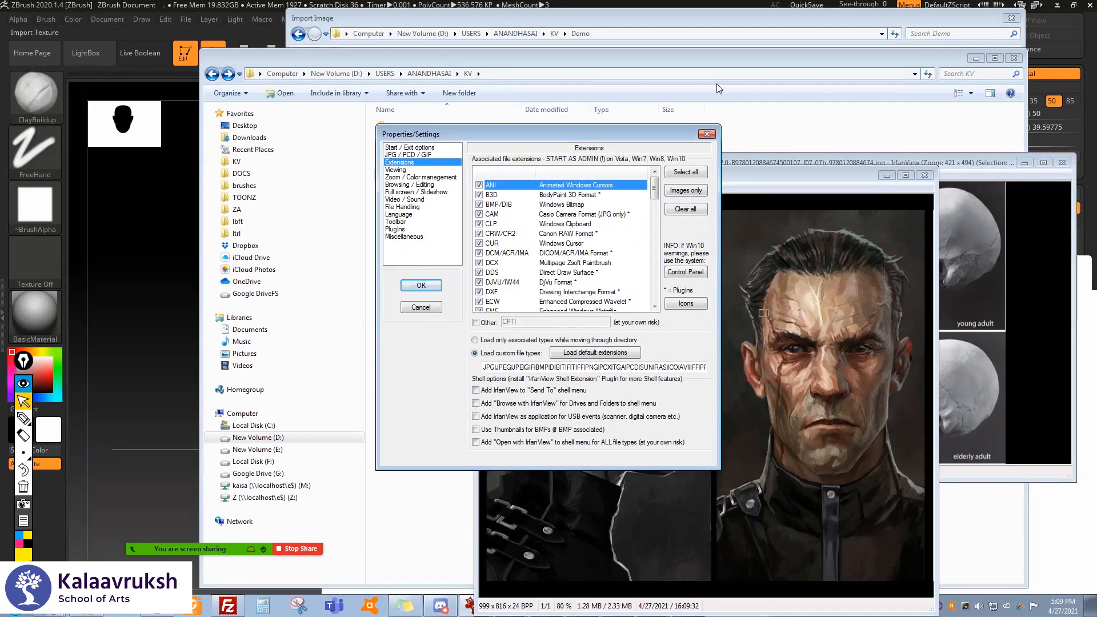
left_click(707, 134)
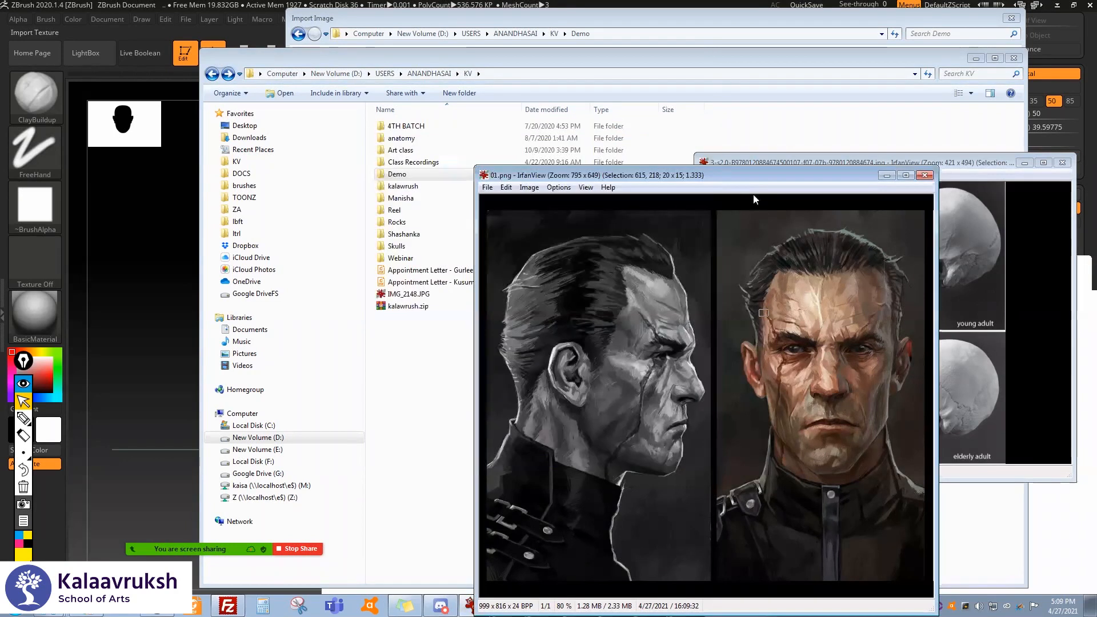
- Save the 01.png painting to the desktop as 01 in JPG format
left_click(487, 189)
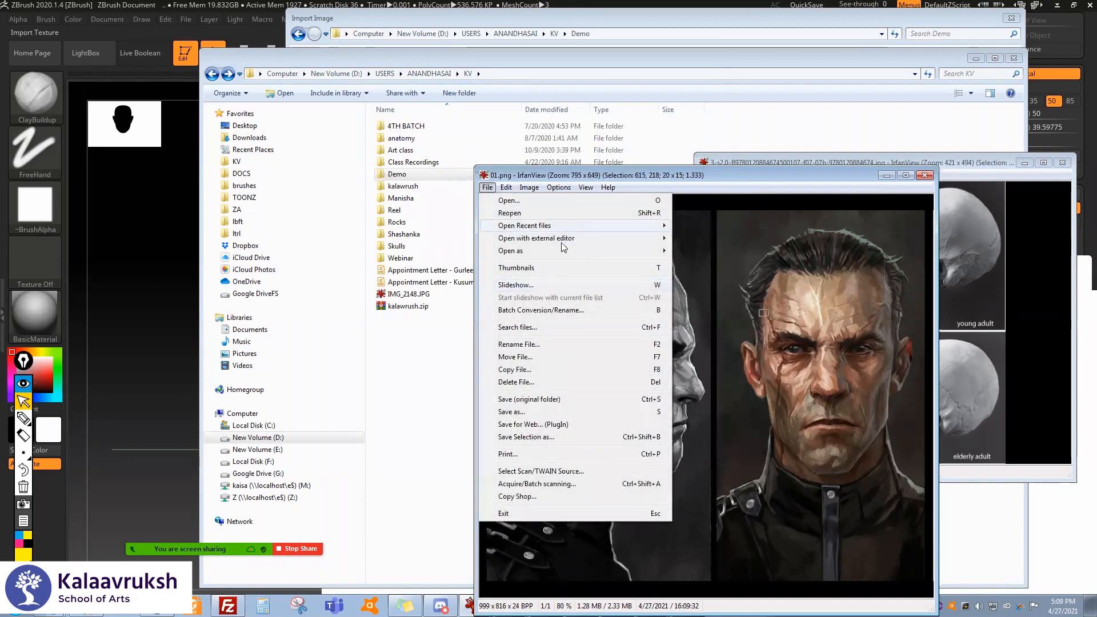
mouse_move(564, 249)
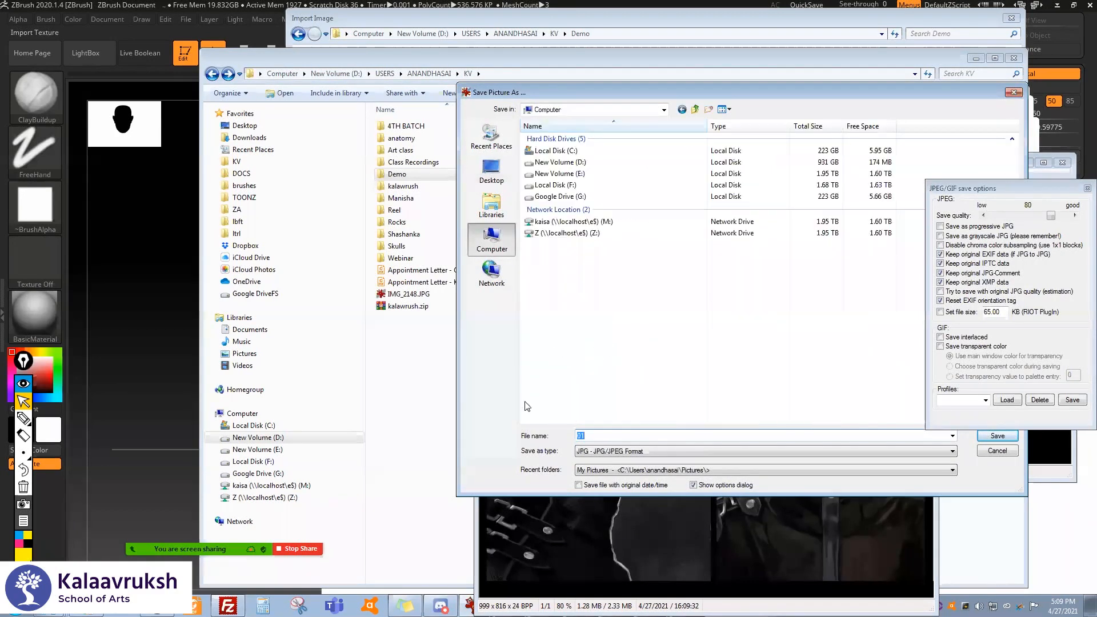
key("Return")
key("Return")
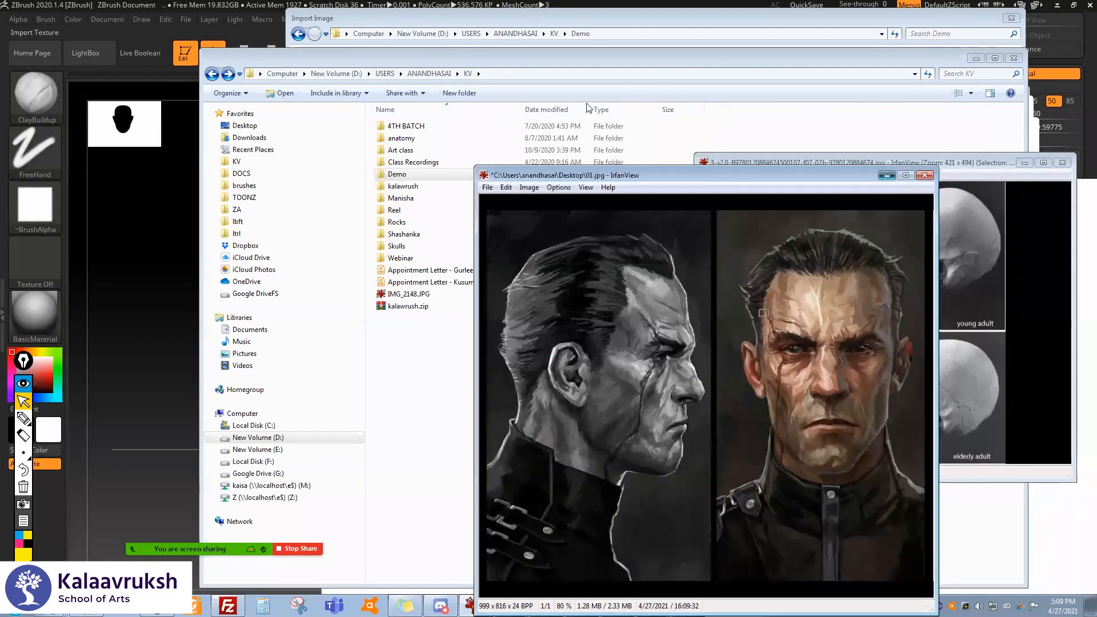
- Find and view 01.JPG in the Desktop folder, close the image viewers, and minimize File Explorer
left_click(238, 128)
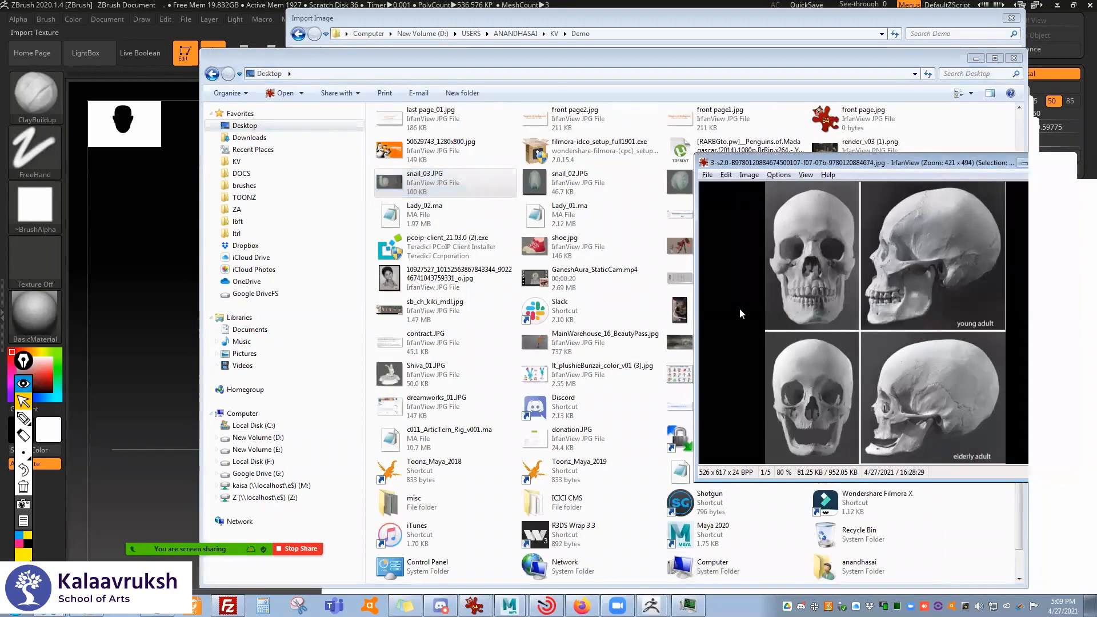
key("Escape")
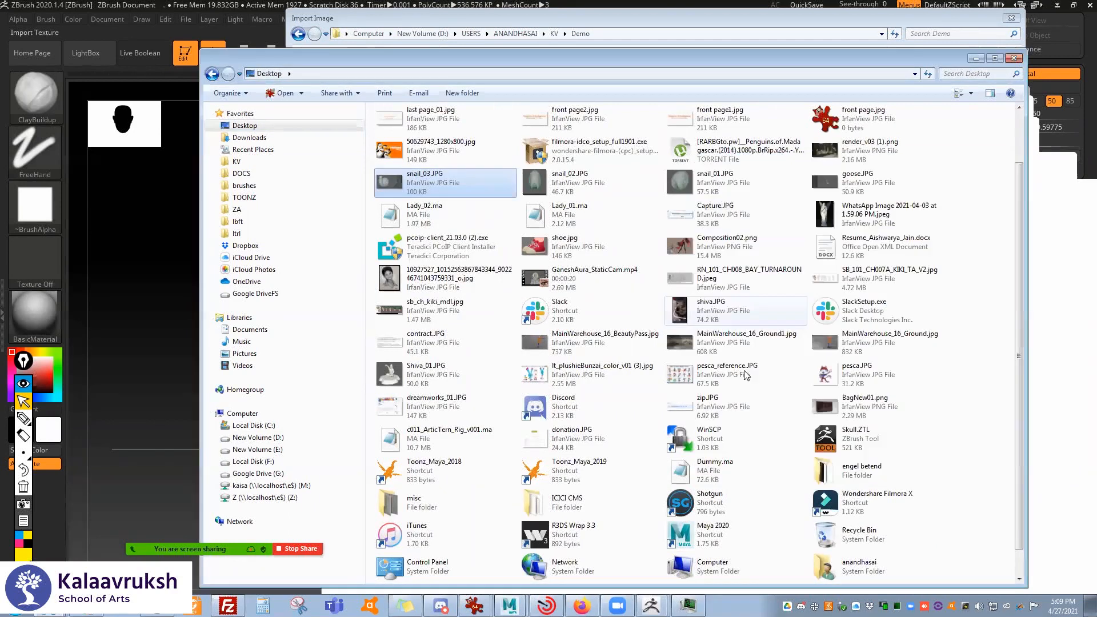
scroll(756, 429, "up", 2)
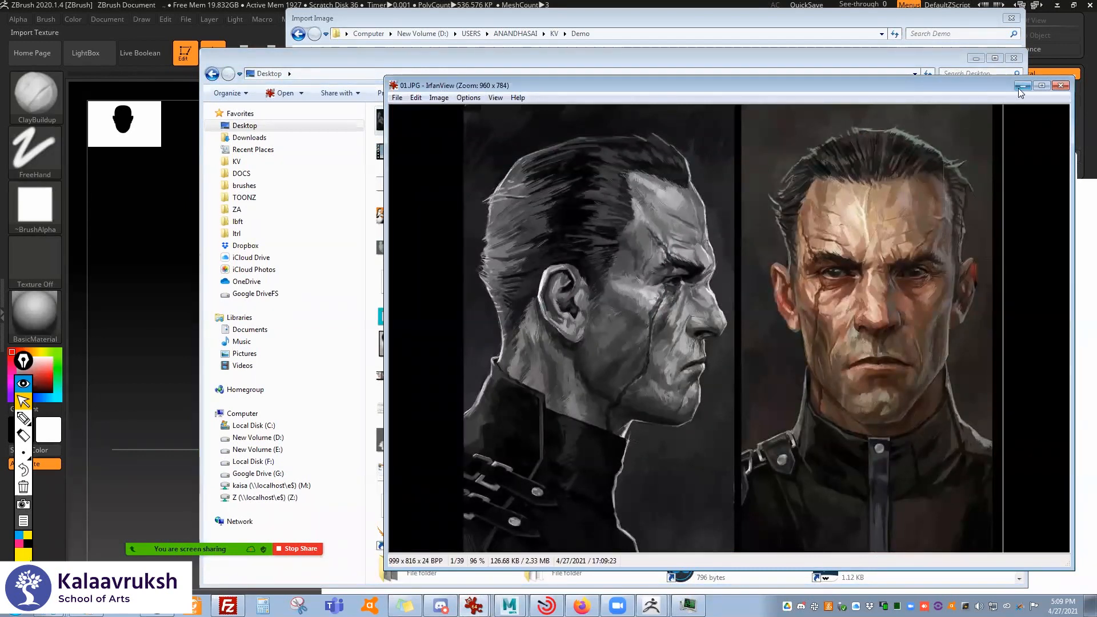
key("Escape")
left_click(976, 60)
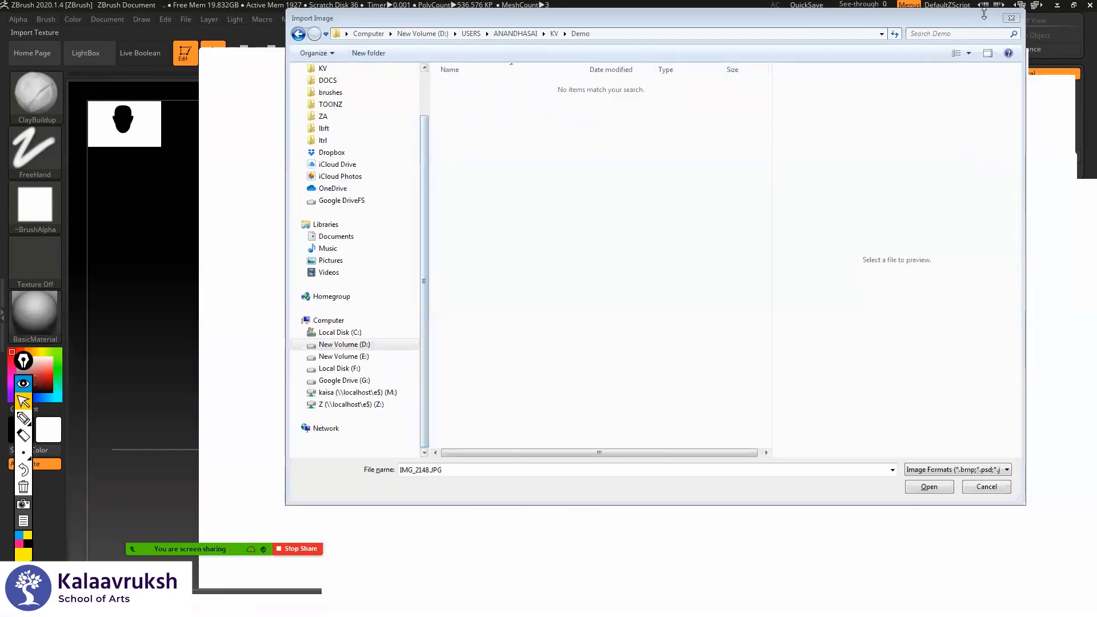
- Restart the texture import in ZBrush and load 01.JPG from the desktop as the Front-Back Map1 image
left_click(1011, 18)
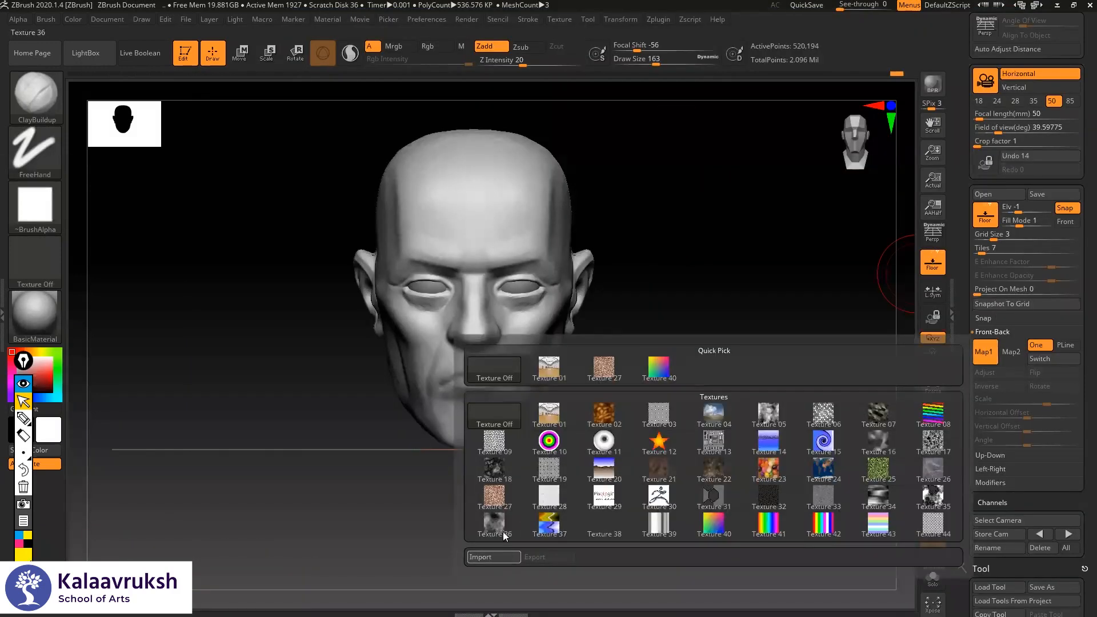
left_click(495, 558)
scroll(417, 133, "up", 3)
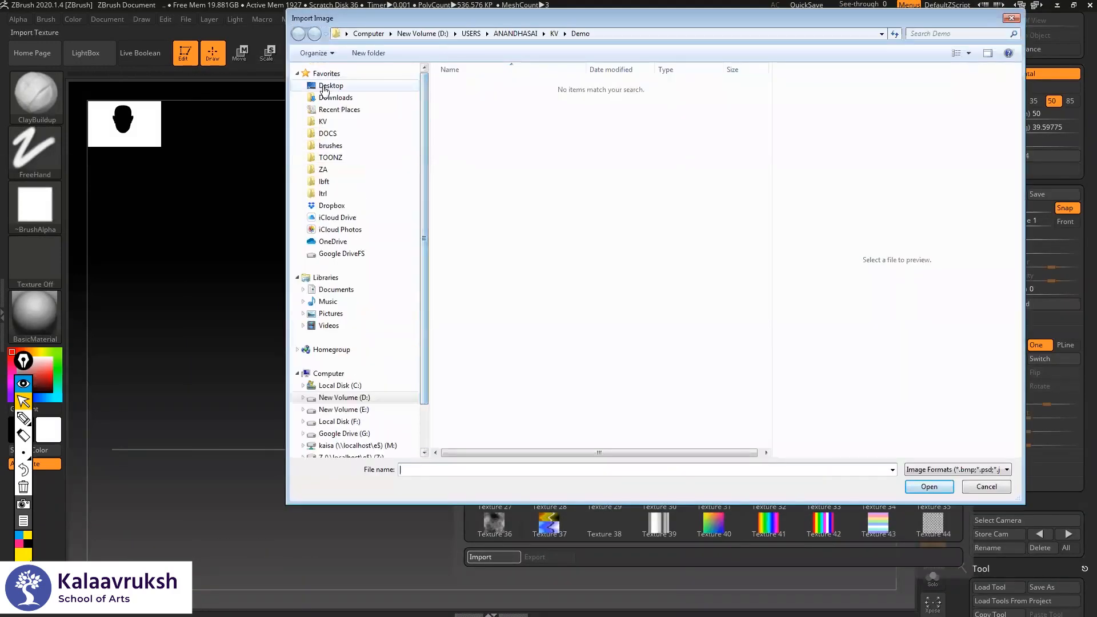
left_click(331, 85)
left_click(457, 220)
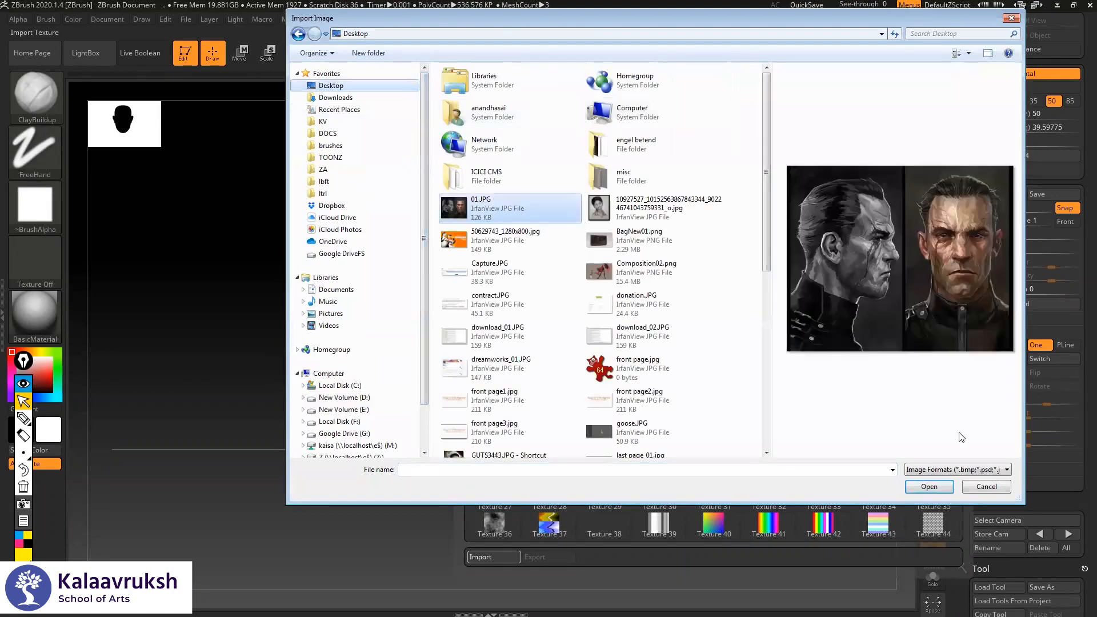
left_click(917, 488)
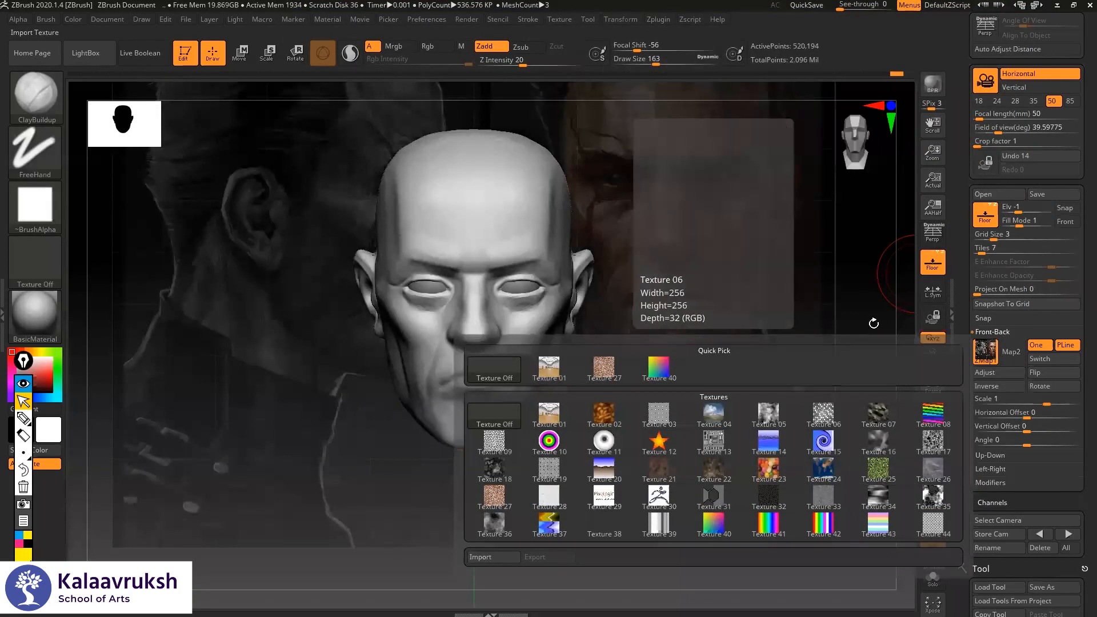
- Set the grid's Fill Mode to 3, its Enhance Factor to 0.72441 and its Enhance Opacity to 0.78379
left_click(933, 470)
left_click_drag(617, 297, 652, 297, "alt")
left_click_drag(1020, 223, 1052, 223)
left_click_drag(738, 269, 733, 280, "alt")
mouse_move(1051, 266)
left_mouse_down()
mouse_move(1074, 265)
mouse_move(1050, 265)
mouse_move(1058, 279)
left_mouse_up()
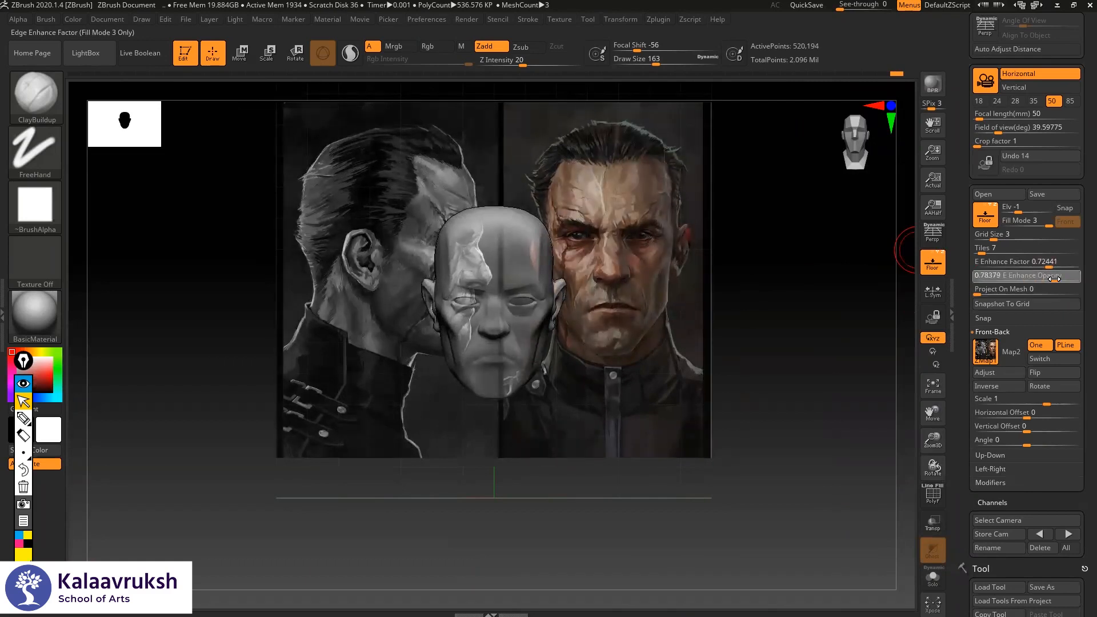
left_click_drag(966, 297, 969, 284)
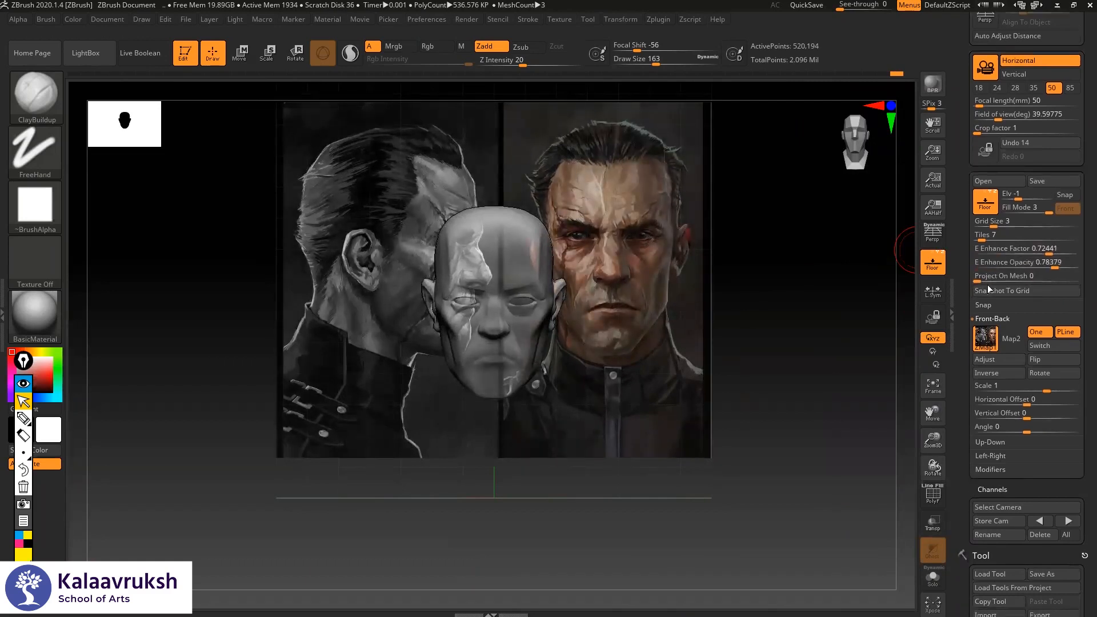
scroll(995, 320, "down", 3)
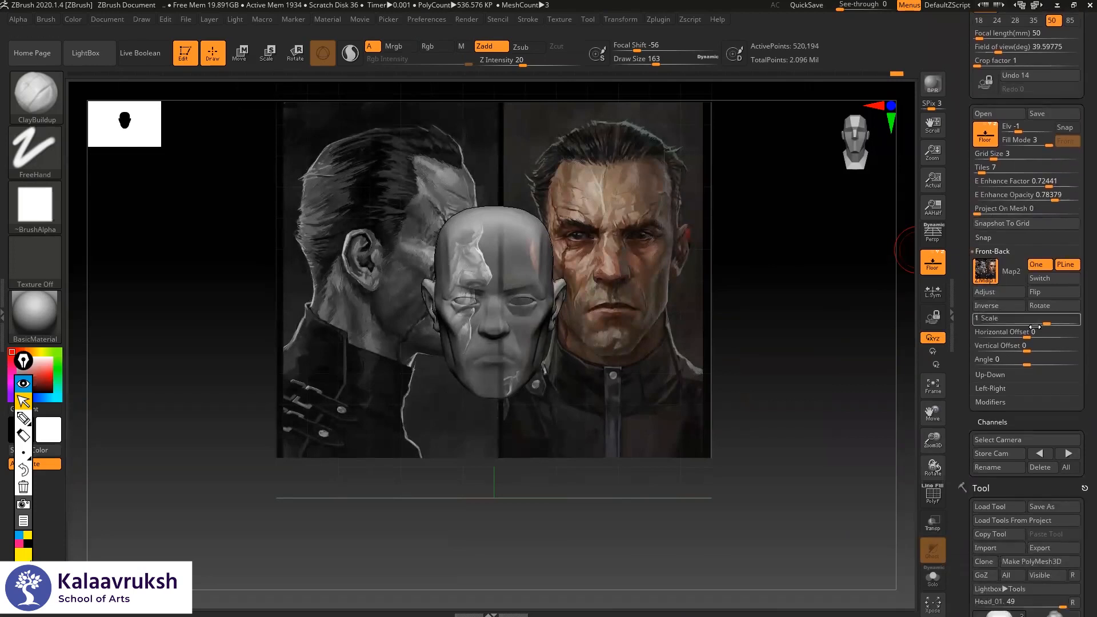
- Shift the front-back reference to horizontal offset -0.47929 and vertical offset 0.19694, and lower the grid's Enhance Factor to 0.65551
left_click_drag(1029, 336, 994, 333)
left_click(1048, 346)
mouse_move(747, 297)
left_mouse_down("alt")
mouse_move(791, 325)
mouse_move(816, 293)
mouse_move(784, 301)
mouse_move(773, 285)
left_mouse_up("alt")
mouse_move(1048, 184)
left_mouse_down()
mouse_move(1059, 189)
mouse_move(1041, 192)
left_mouse_up()
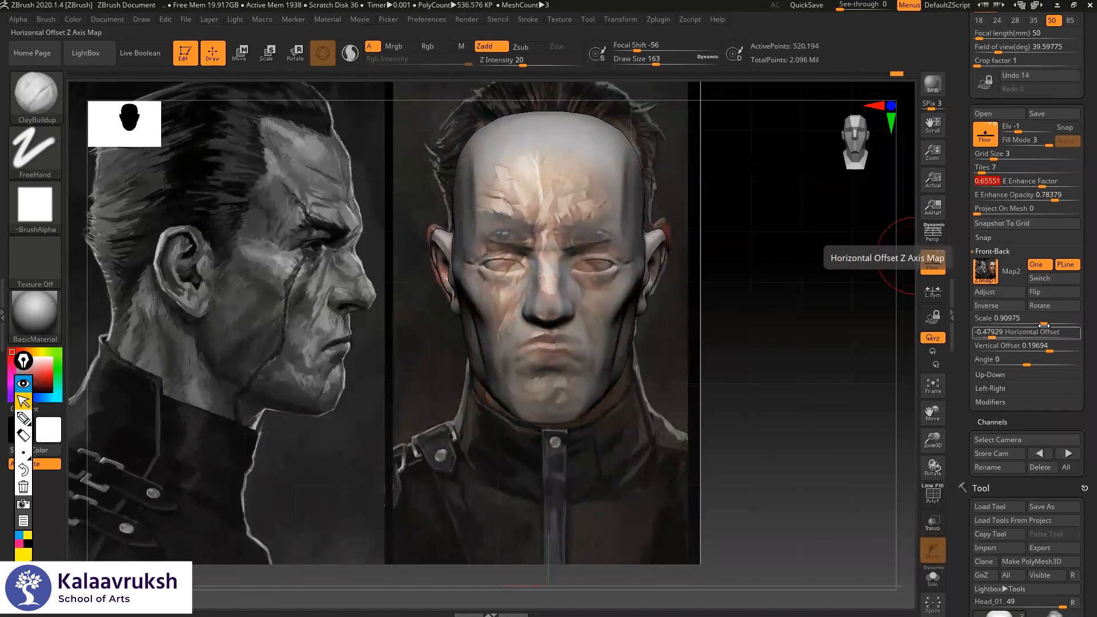
- Align the painted front face with the head by setting scale 0.81984, vertical offset 0.26501 and horizontal offset -0.43139
left_click_drag(1044, 324, 1053, 345)
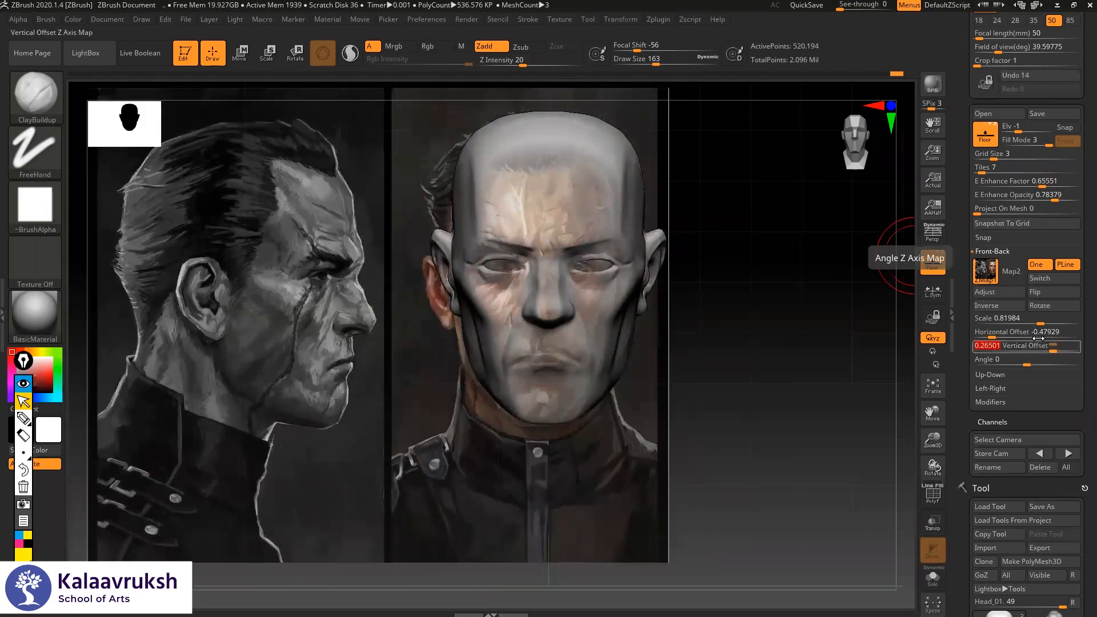
left_click_drag(978, 334, 991, 334)
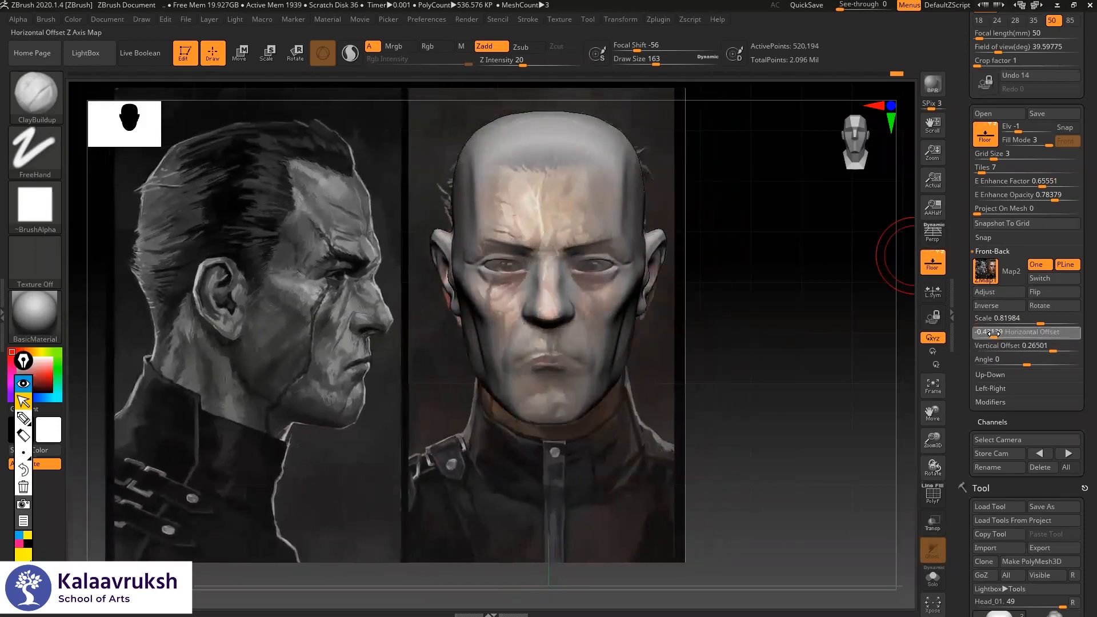
left_click_drag(991, 332, 992, 334)
left_click_drag(751, 268, 782, 286, "alt")
right_click(705, 250)
left_click(706, 250)
mouse_move(757, 245)
left_mouse_down("alt")
mouse_move(477, 286)
mouse_move(786, 266)
mouse_move(804, 237)
mouse_move(776, 237)
mouse_move(815, 252)
left_mouse_up("alt")
left_click_drag(1033, 176, 1021, 145, "alt")
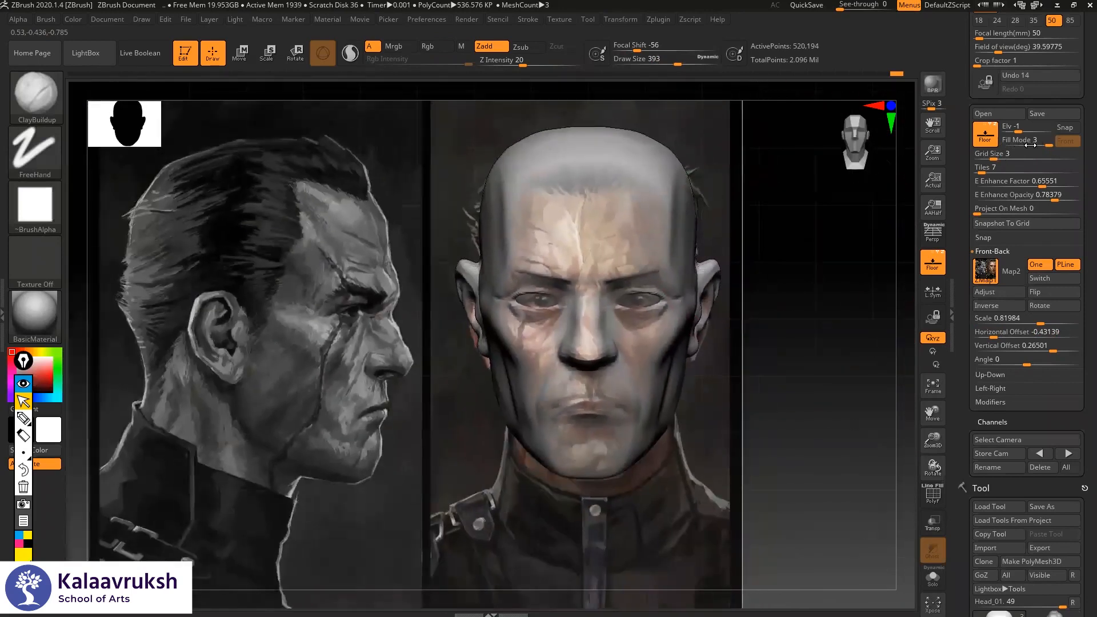
- Set the Enhance Factor to 0.89665 and reshape the top of the skull against the front painting with the Move brush
left_click_drag(1056, 183, 1066, 188)
key("b")
key("m")
key("v")
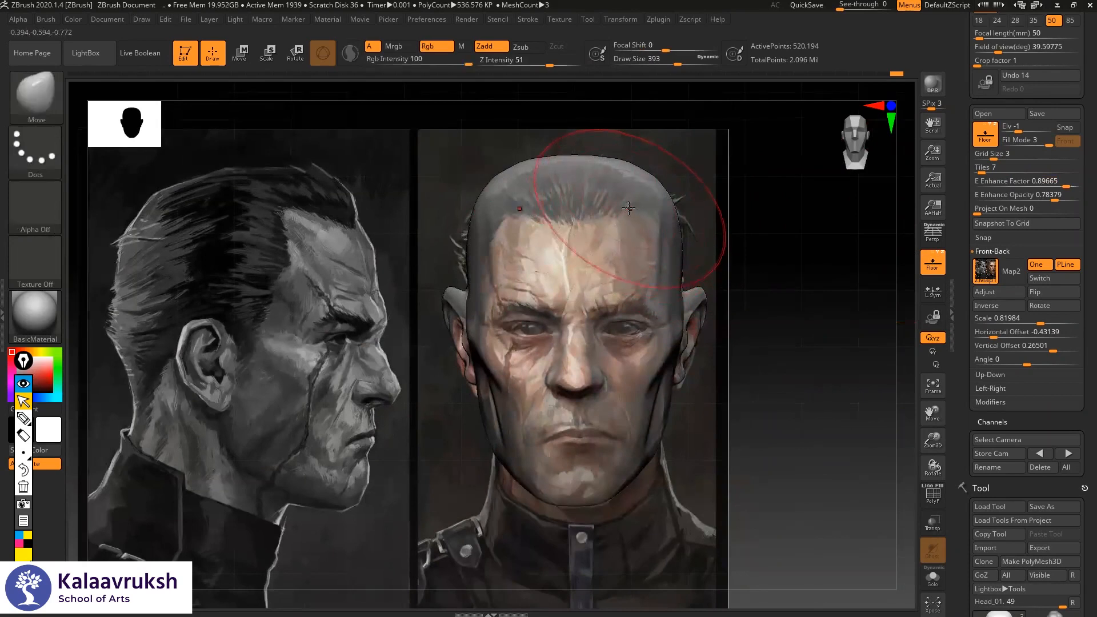
mouse_move(670, 179)
right_mouse_down()
mouse_move(570, 167)
mouse_move(583, 167)
right_mouse_up()
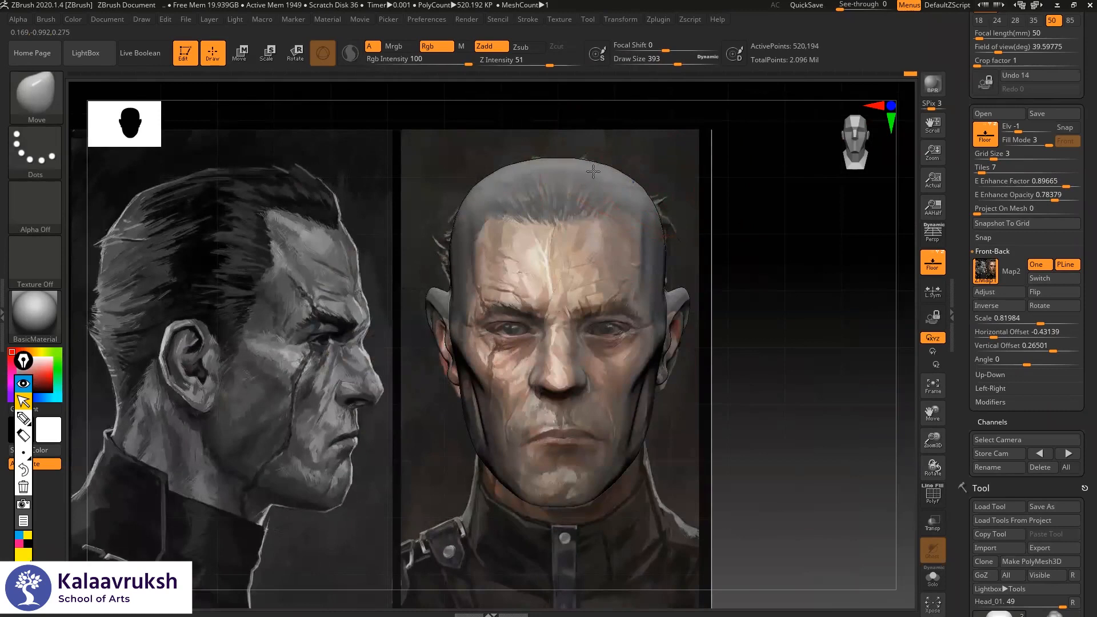
key("bracketright")
left_click_drag(593, 171, 601, 176)
- Reshape the crown and back of the skull in side profile with a large Move brush
right_click_drag(561, 185, 520, 181)
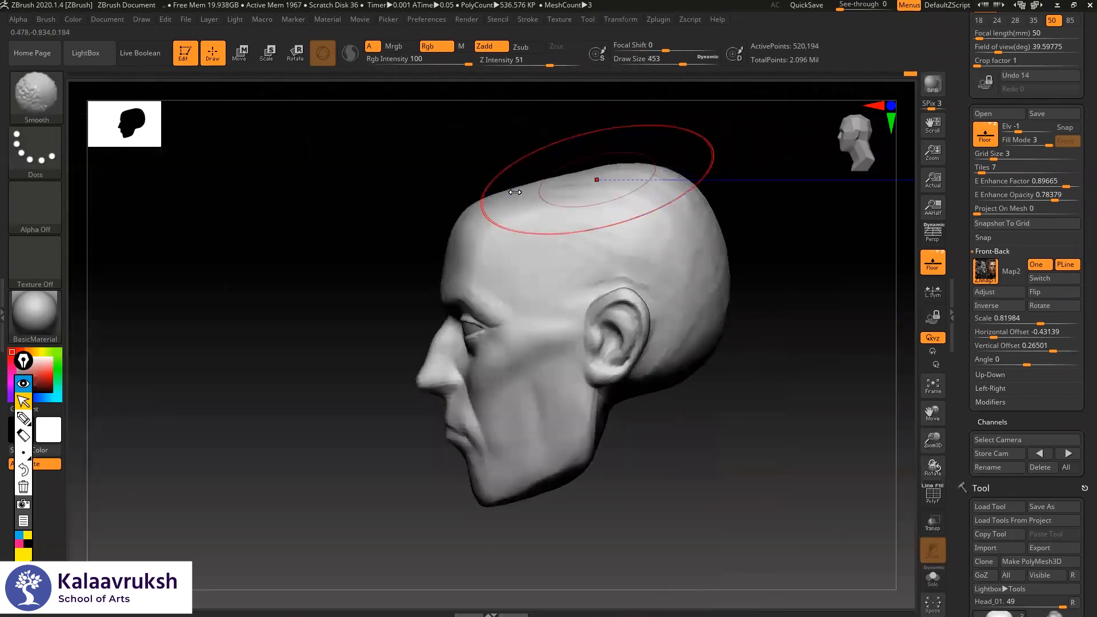
right_click(468, 215)
left_click_drag(527, 191, 553, 188)
right_click(550, 192)
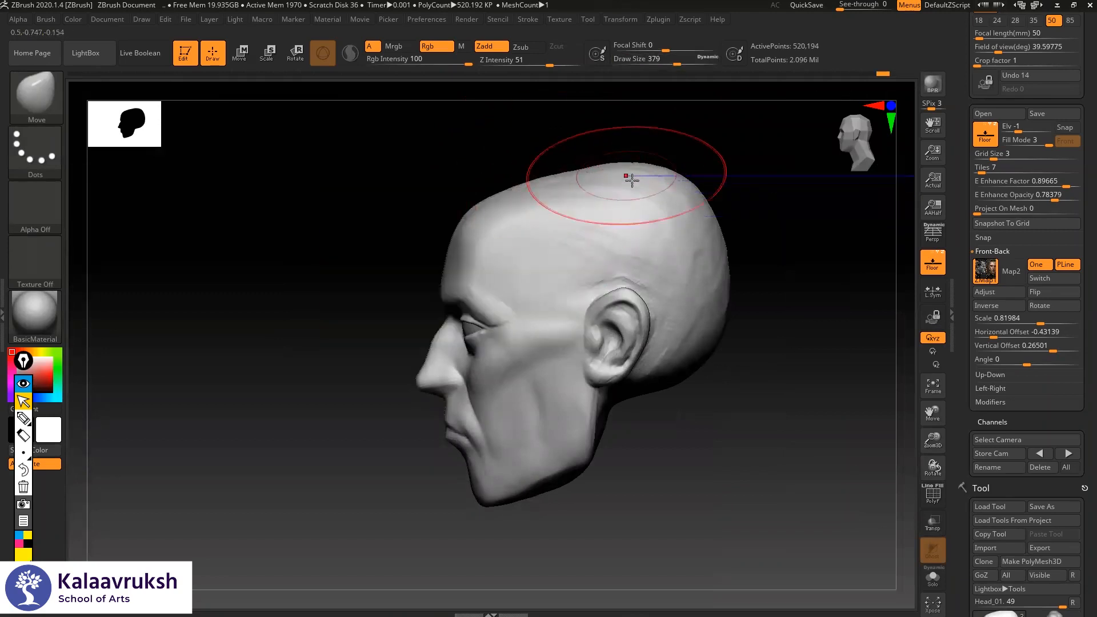
right_click(707, 229)
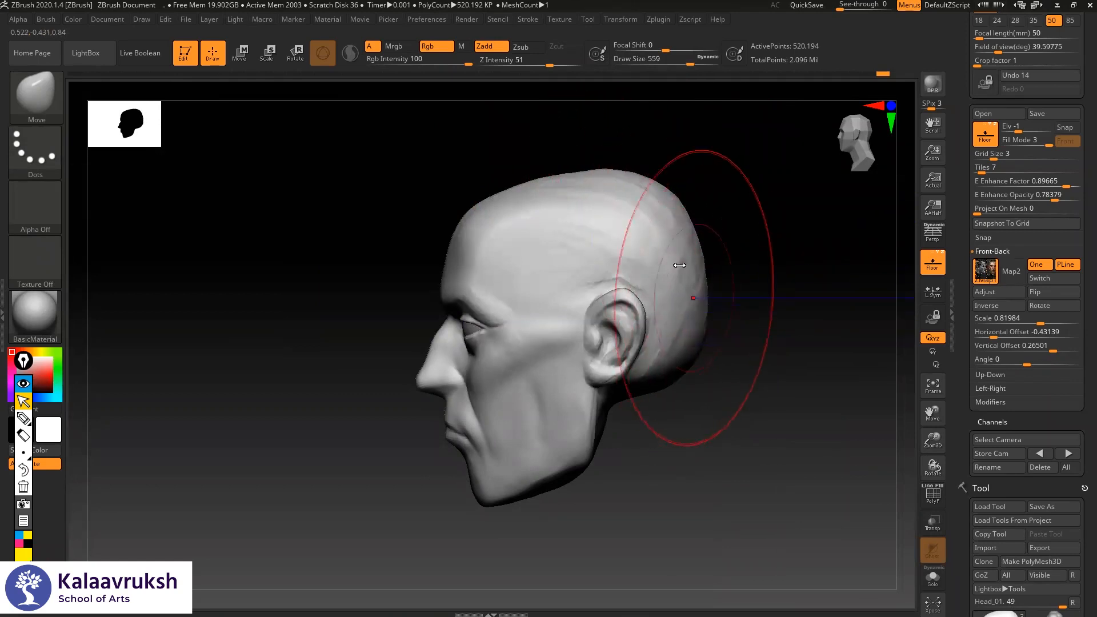
right_click(652, 184)
mouse_move(687, 266)
left_mouse_down()
mouse_move(696, 270)
mouse_move(679, 269)
mouse_move(707, 268)
mouse_move(697, 266)
left_mouse_up()
- Set the Enhance Factor to 0.78182 and adjust the temples and outer brow to the painted face with the Move brush
key("space")
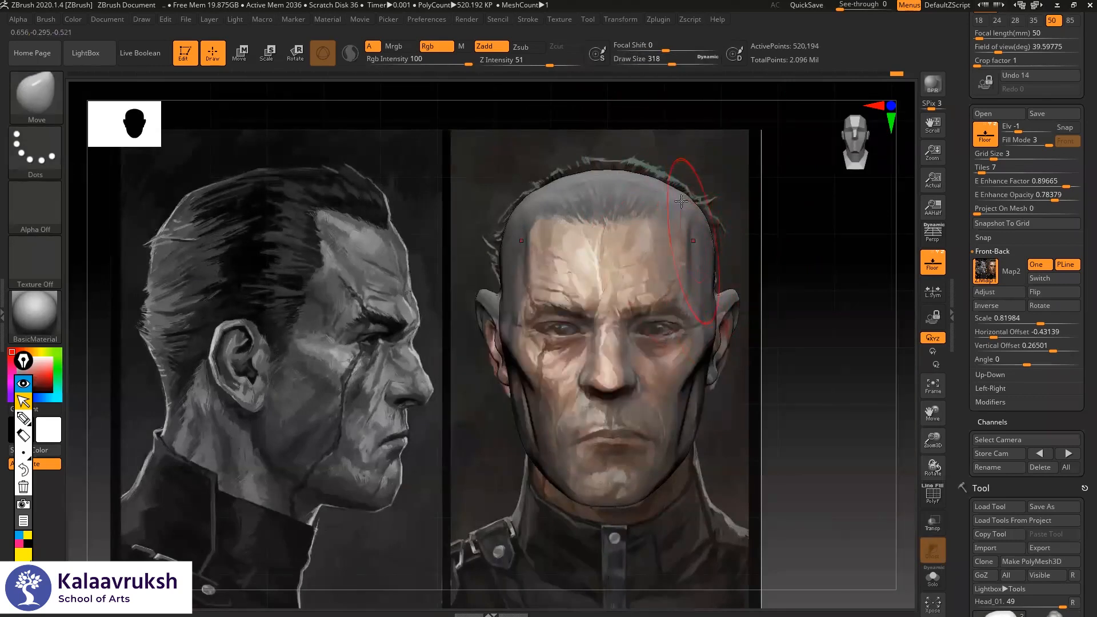
right_click_drag(617, 229, 596, 276)
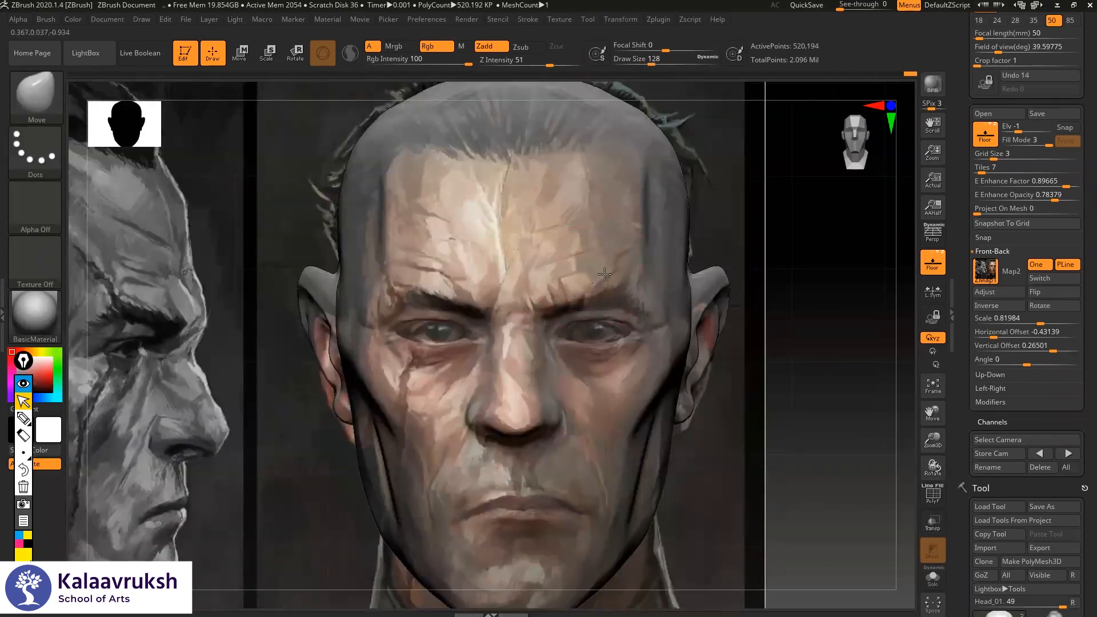
mouse_move(1061, 183)
left_mouse_down()
mouse_move(1028, 183)
mouse_move(1051, 185)
left_mouse_up()
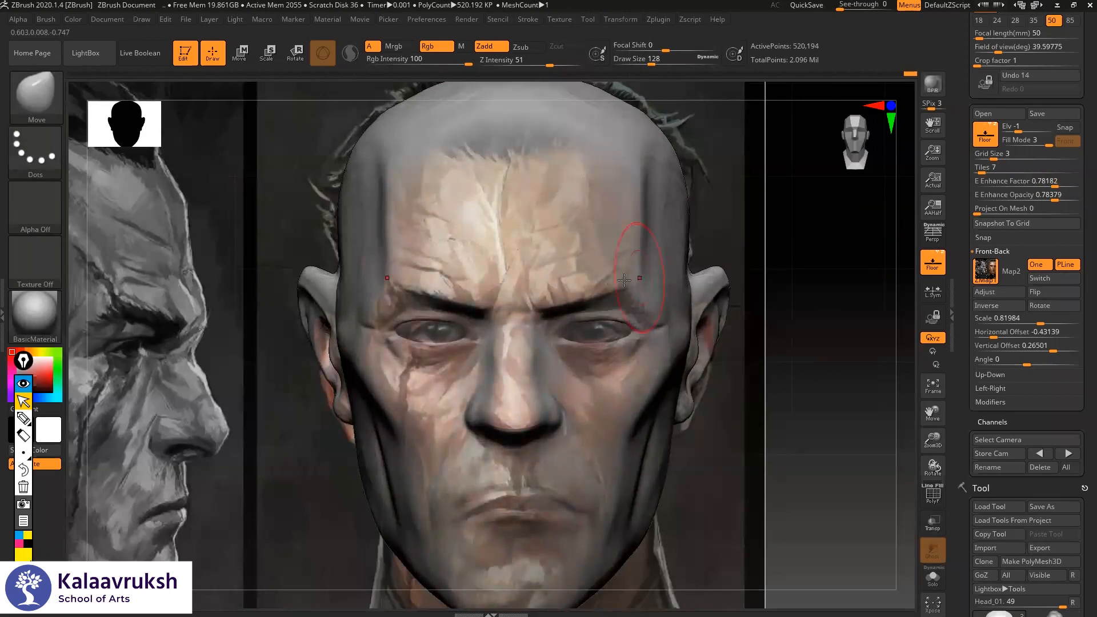
left_click_drag(814, 255, 788, 258)
mouse_move(854, 217)
left_mouse_down()
mouse_move(650, 276)
mouse_move(572, 286)
left_mouse_up()
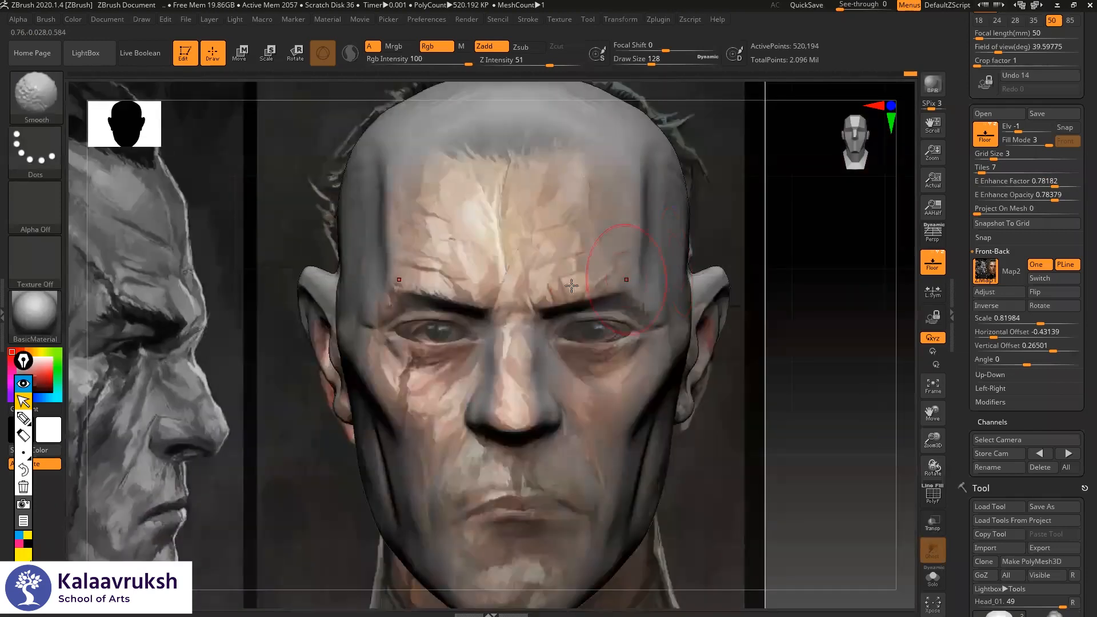
- Match the eyelids and eye corners to the painted eyes using the Move brush at draw size 62
right_click_drag(627, 285, 563, 271, "alt")
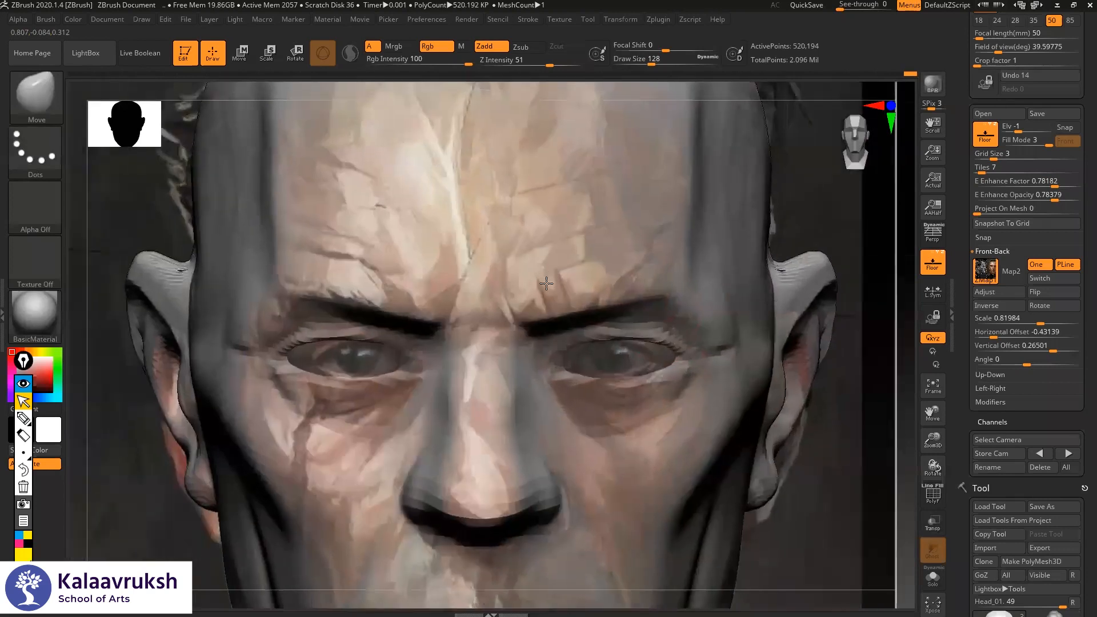
right_click_drag(582, 324, 572, 275, "alt")
mouse_move(637, 262)
right_mouse_down("alt")
mouse_move(633, 240)
mouse_move(617, 247)
right_mouse_up("alt")
left_click_drag(588, 270, 568, 284)
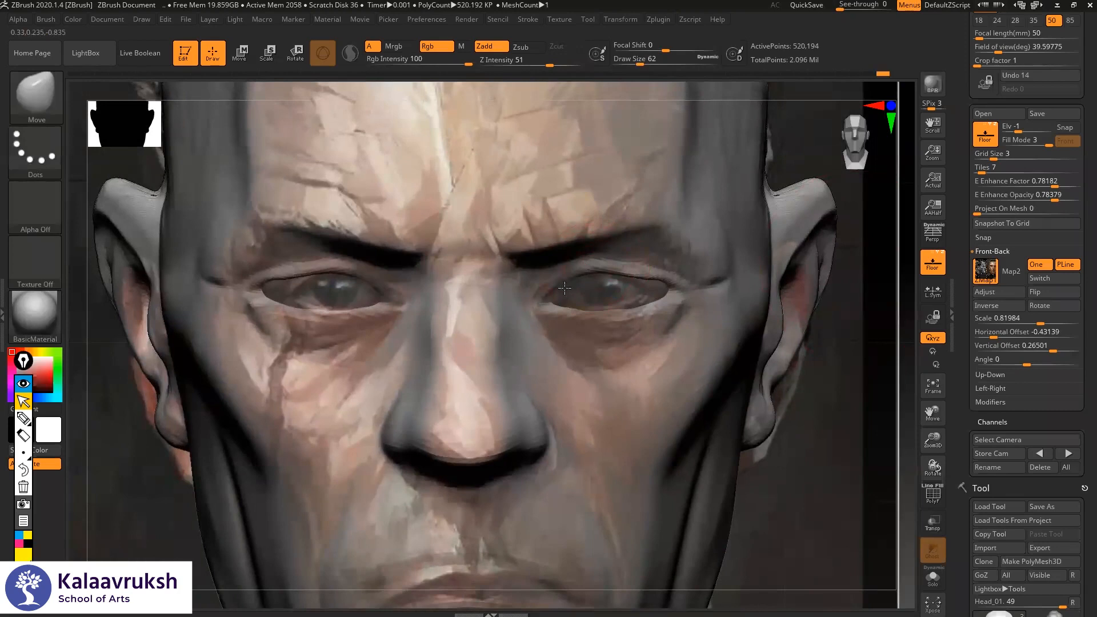
left_click_drag(654, 275, 660, 278)
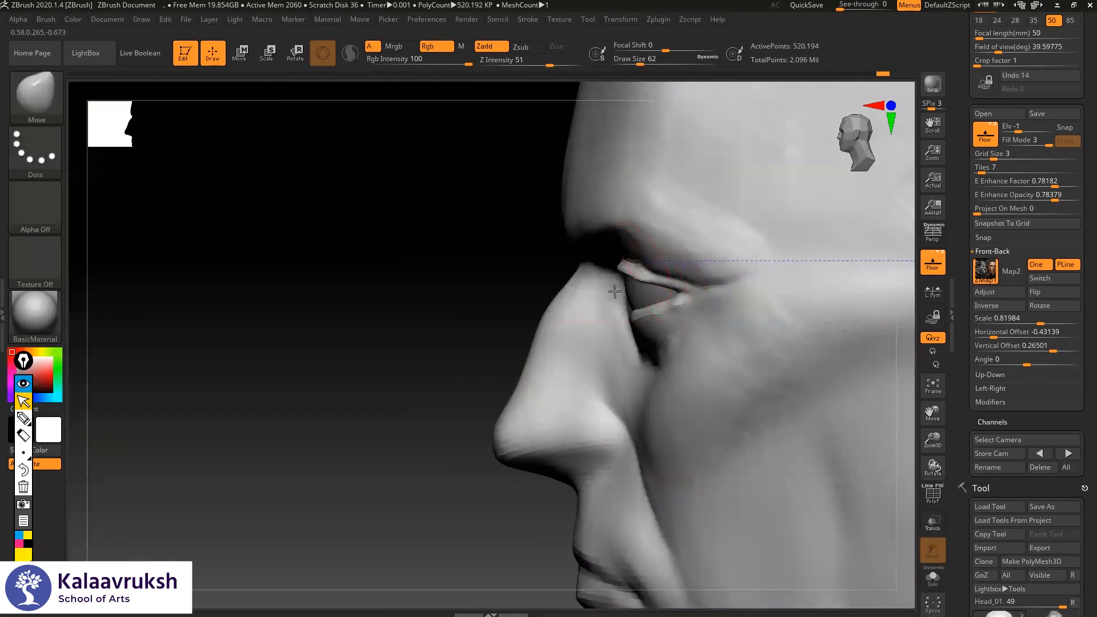
left_click_drag(689, 276, 692, 285)
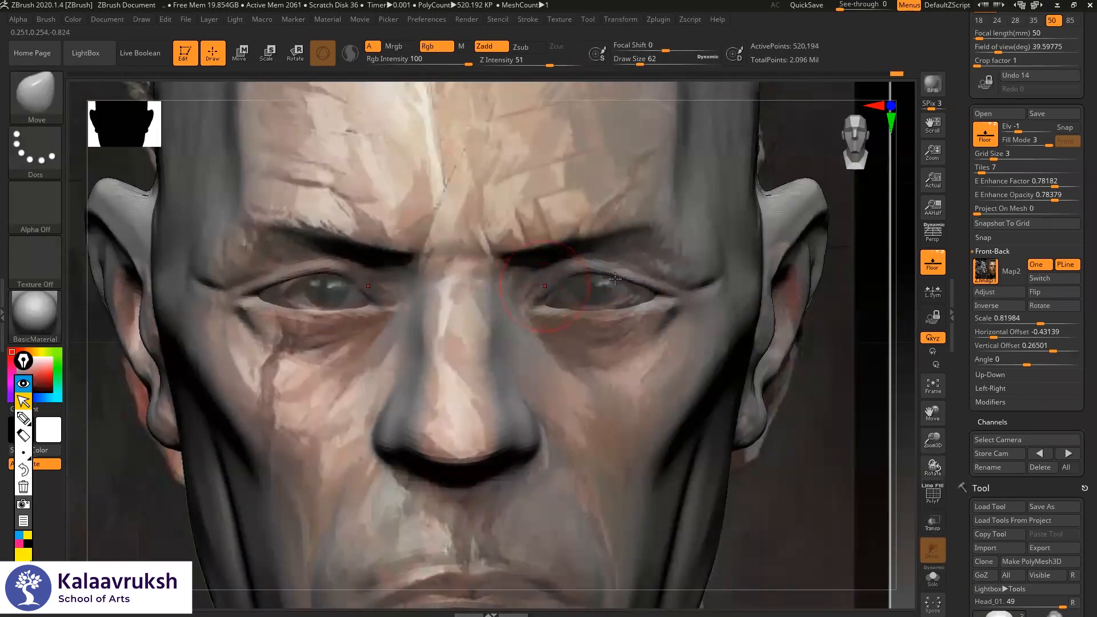
left_click_drag(615, 280, 615, 309)
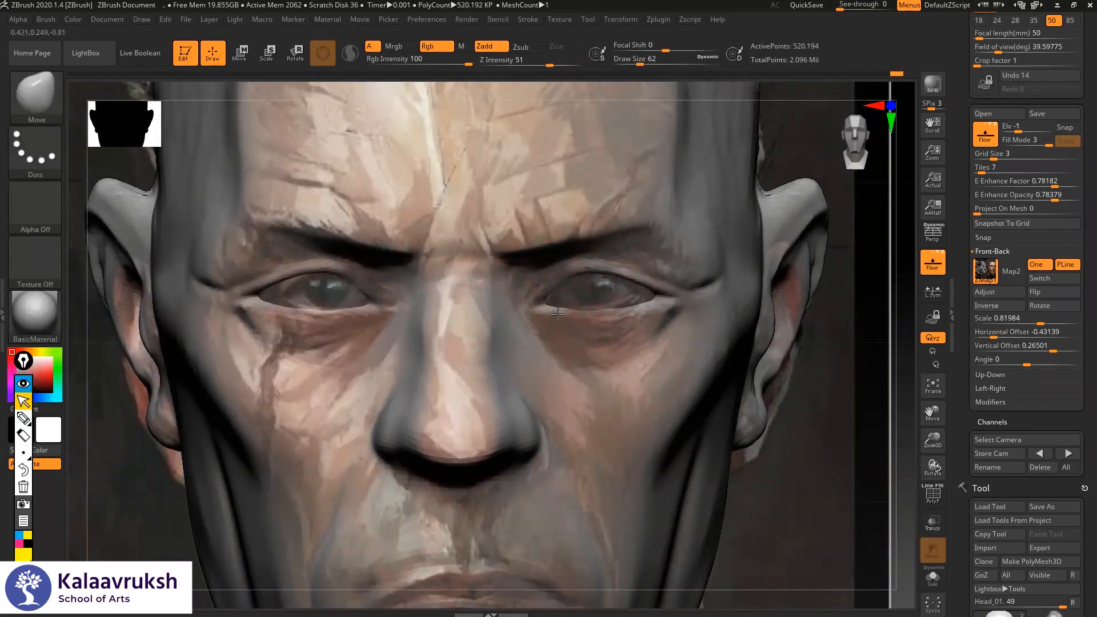
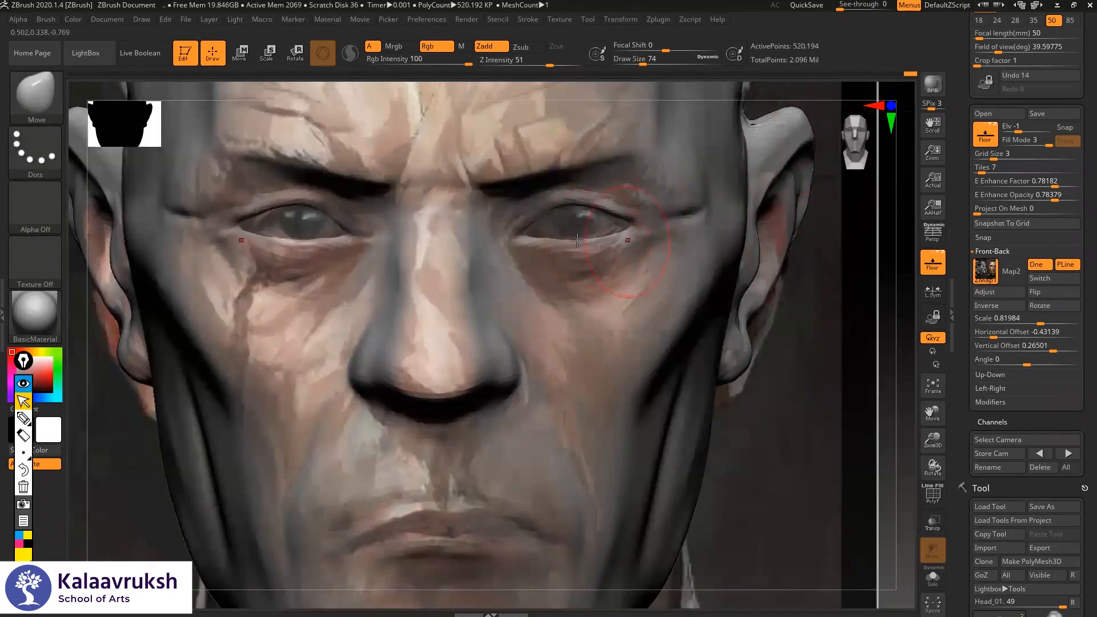
- Refine the lower eyelids and outer eye corners in front and side views with the Move brush at draw size 51
key("space")
left_click_drag(615, 243, 603, 243)
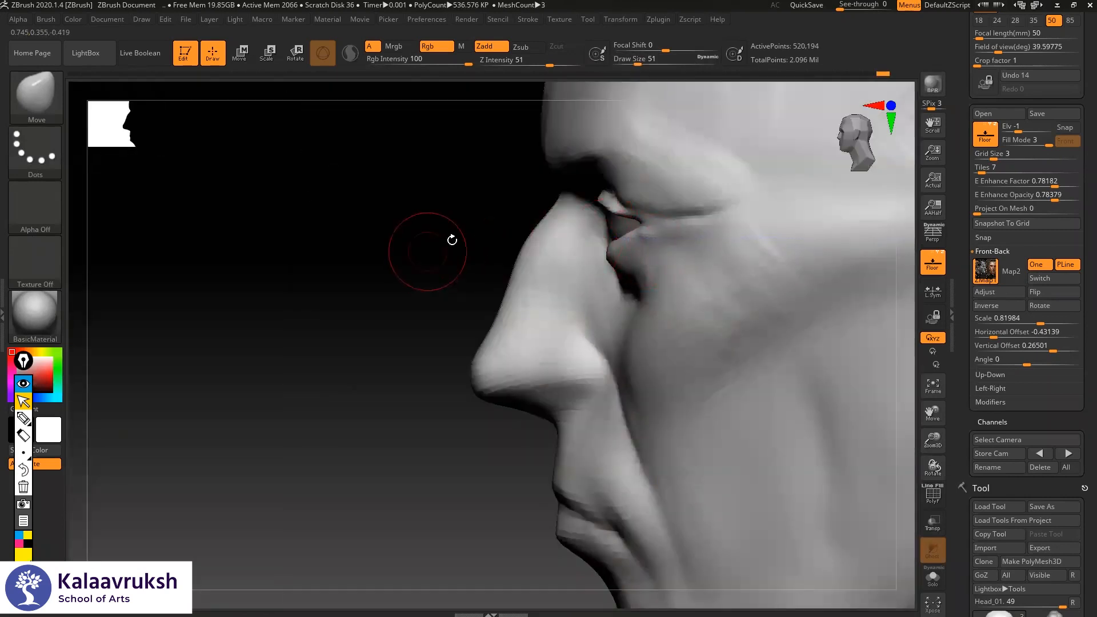
left_click_drag(437, 232, 610, 208)
left_click_drag(265, 340, 475, 243)
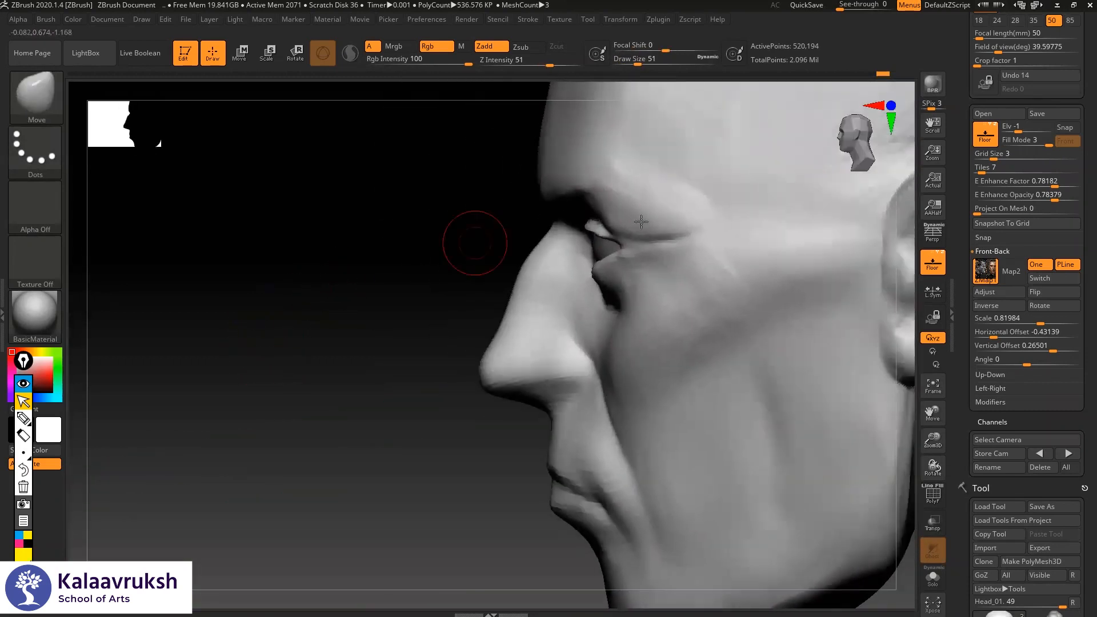
left_click_drag(380, 260, 594, 228)
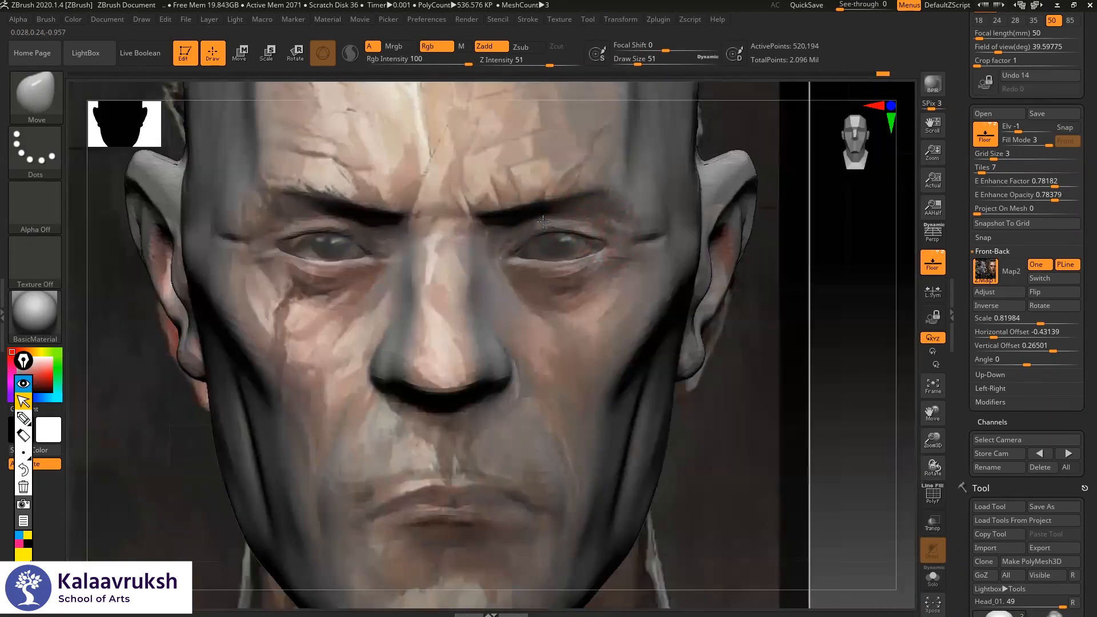
- Set the Enhance Factor to 0.86794 and fit the nose sides and nostril wings to the painted nose with the Move brush
left_click_drag(783, 234, 775, 250, "alt")
key("space")
left_click_drag(542, 321, 552, 321)
mouse_move(1028, 188)
left_mouse_down()
mouse_move(1004, 188)
mouse_move(1085, 192)
mouse_move(1049, 193)
mouse_move(1065, 185)
left_mouse_up()
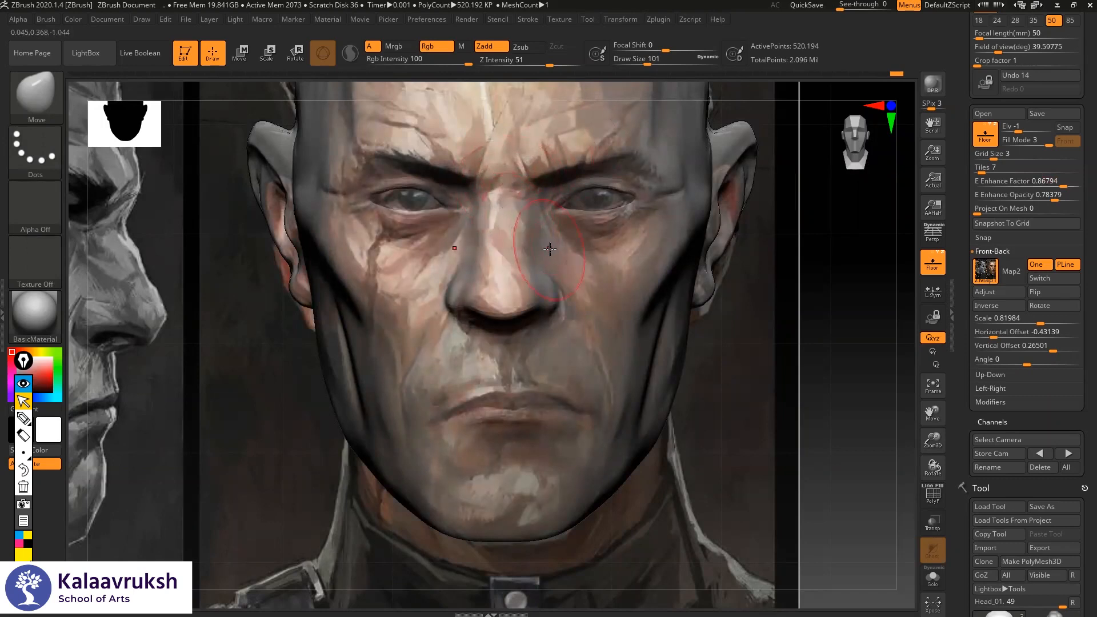
key("space")
left_click_drag(519, 308, 526, 308)
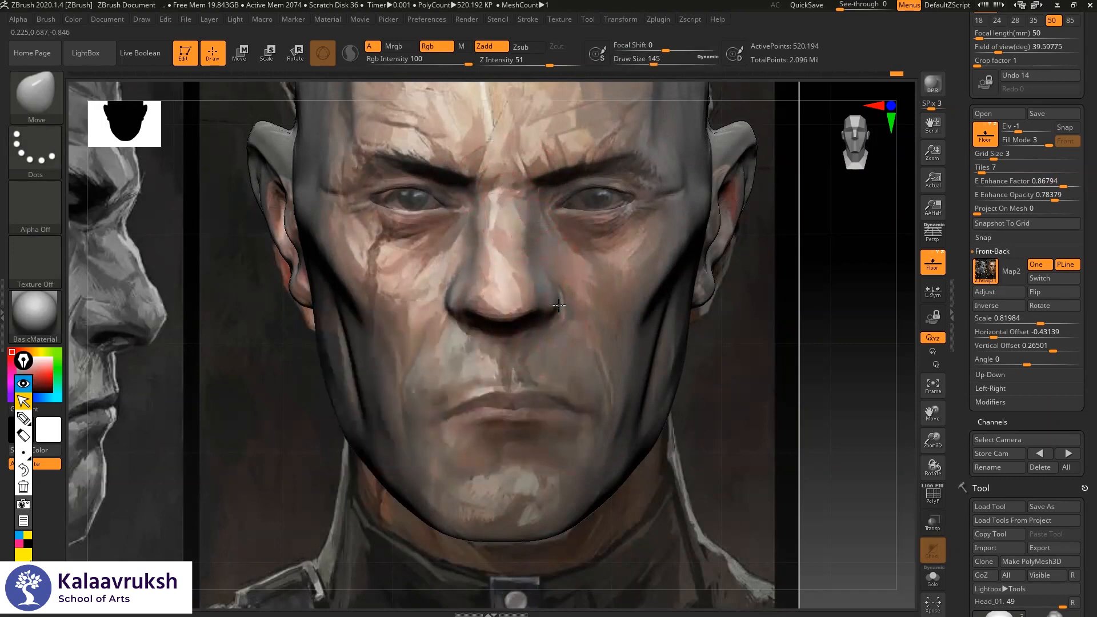
key("space")
left_click_drag(561, 300, 546, 299)
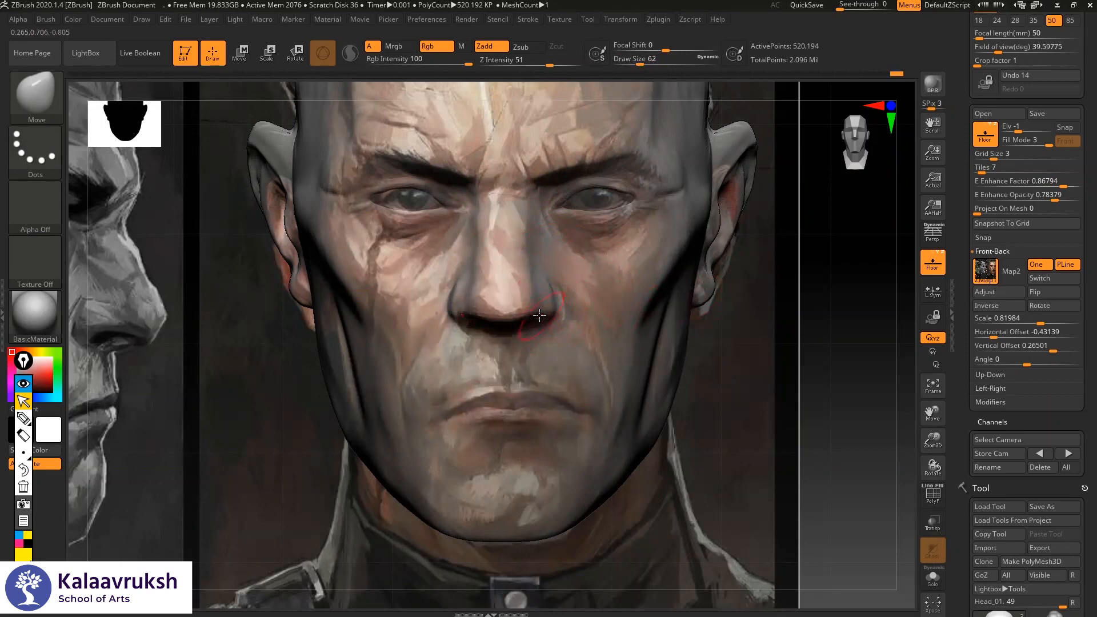
- Adjust the temples and sides of the head to the painted outline with the Move brush at draw size 128
mouse_move(763, 280)
left_mouse_down("alt")
mouse_move(758, 220)
mouse_move(752, 253)
left_mouse_up("alt")
key("space")
left_click_drag(641, 244, 655, 244)
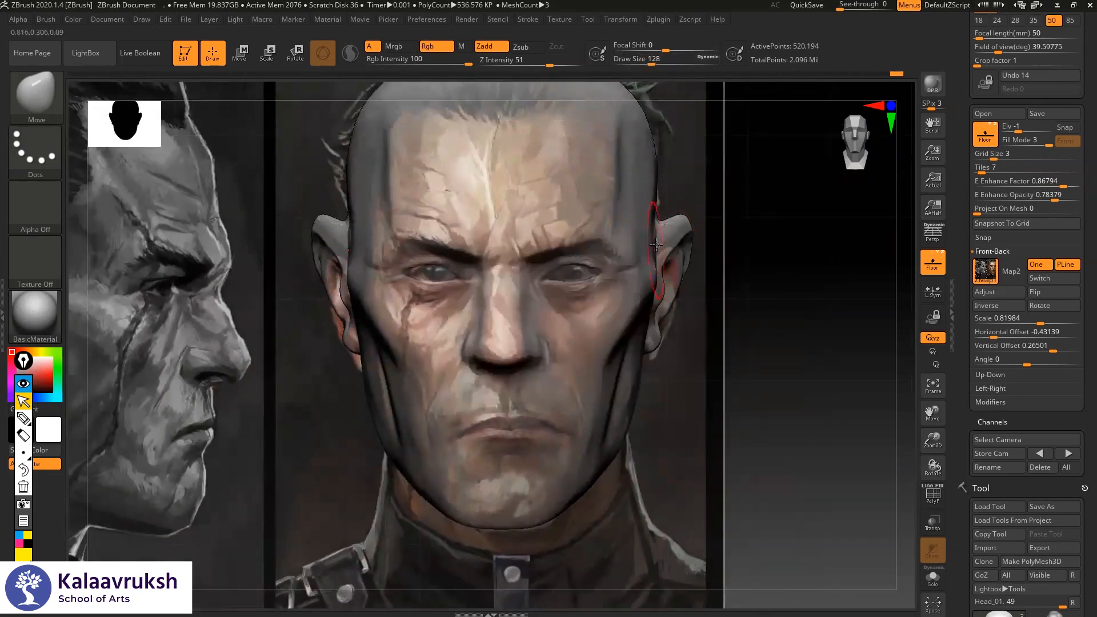
left_click_drag(701, 191, 652, 185)
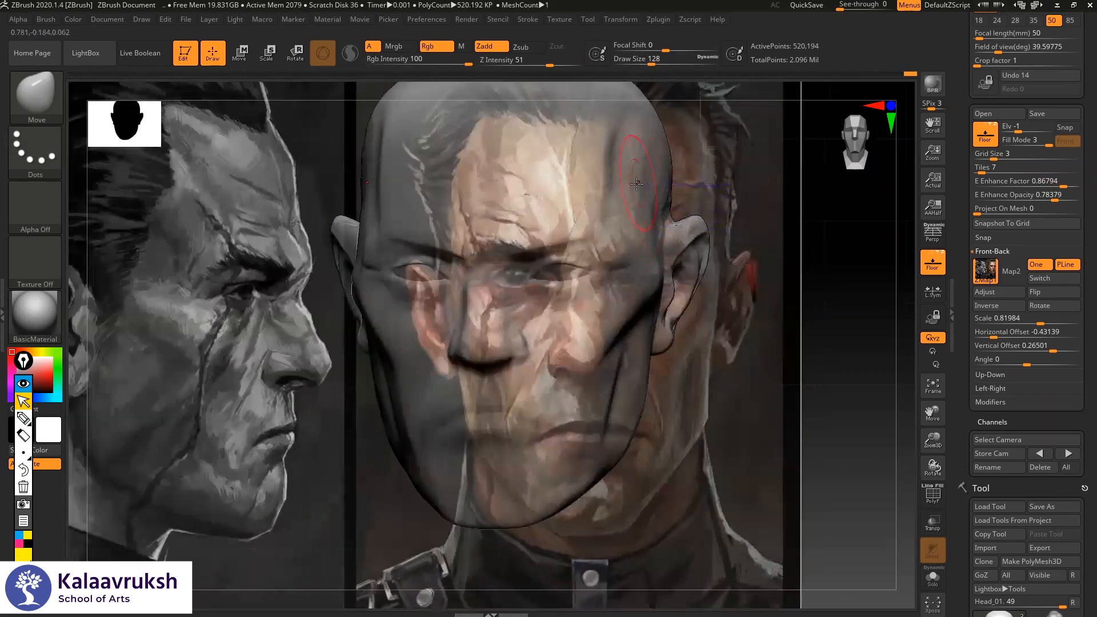
left_click_drag(694, 180, 701, 204, "alt")
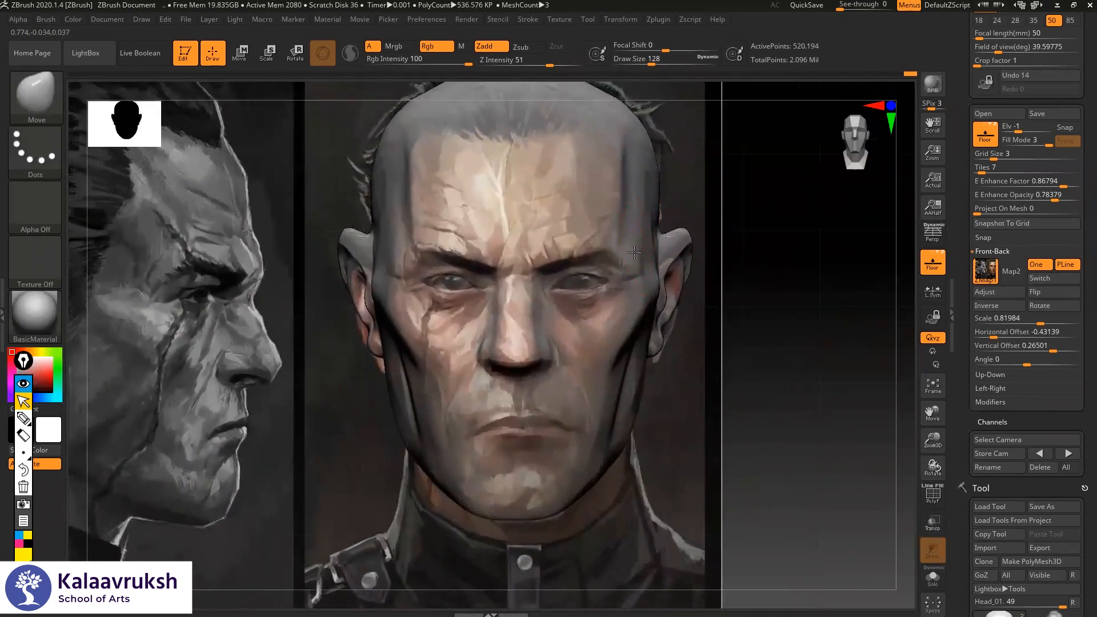
right_click_drag(648, 164, 650, 215, "alt")
left_click_drag(762, 246, 713, 151, "alt")
left_click_drag(686, 212, 732, 237, "alt")
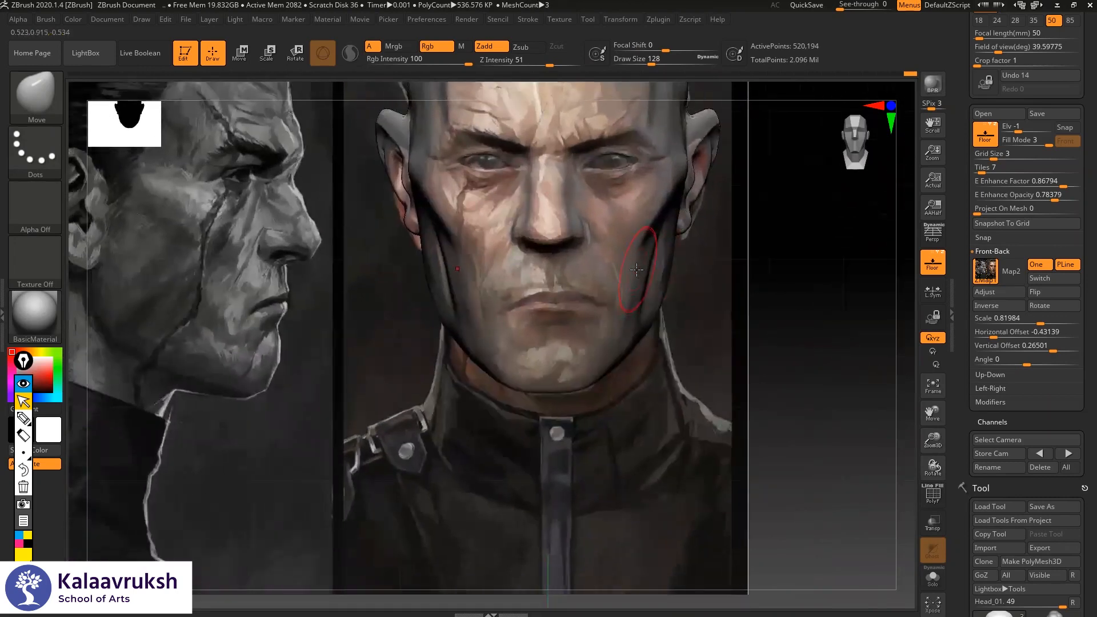
- Undo the last two sculpting changes and bring the lower face into close view
key("ctrl+z")
key("ctrl+z")
left_click_drag(797, 248, 778, 239)
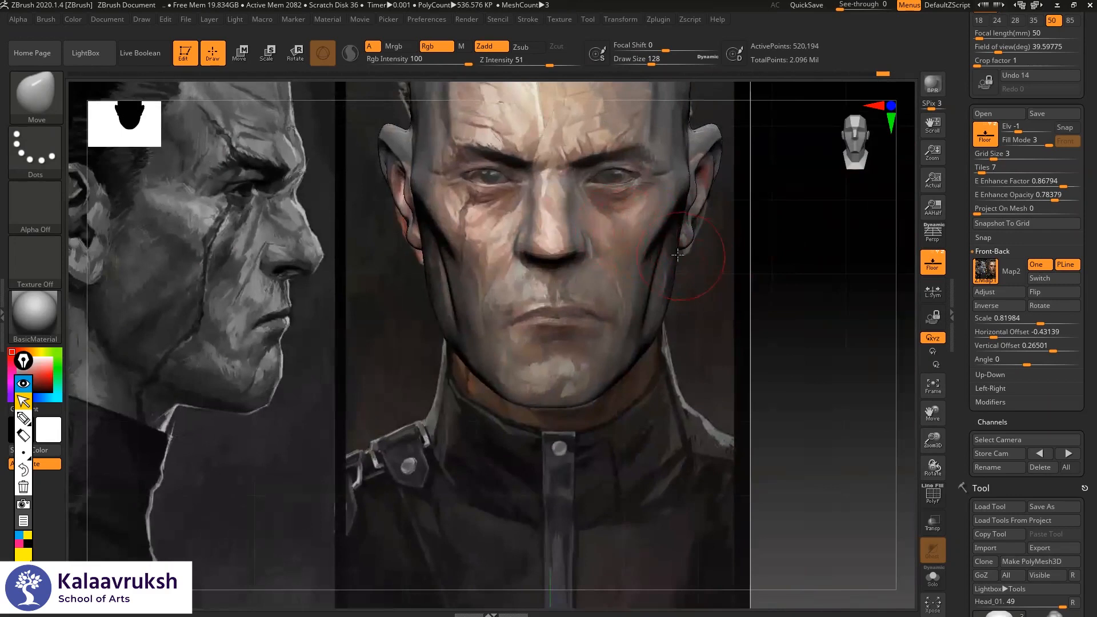
left_click_drag(726, 256, 800, 291, "alt")
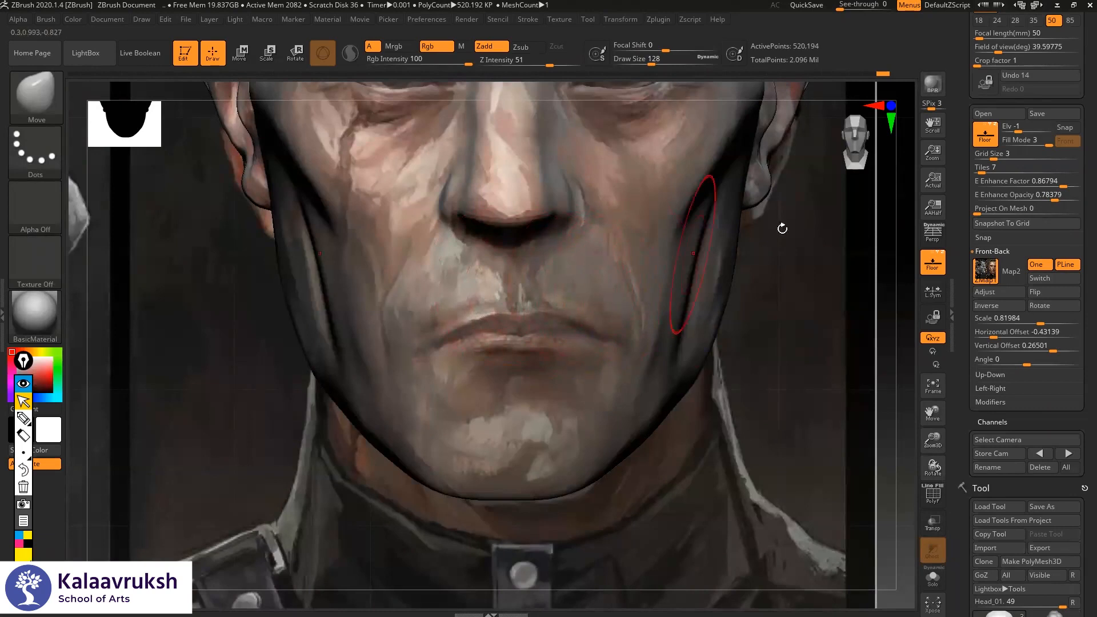
- Set the Enhance Factor to 0.60384 and move the lips and mouth corners to match the painted mouth
mouse_move(1044, 182)
left_mouse_down()
mouse_move(1080, 193)
mouse_move(1038, 193)
left_mouse_up()
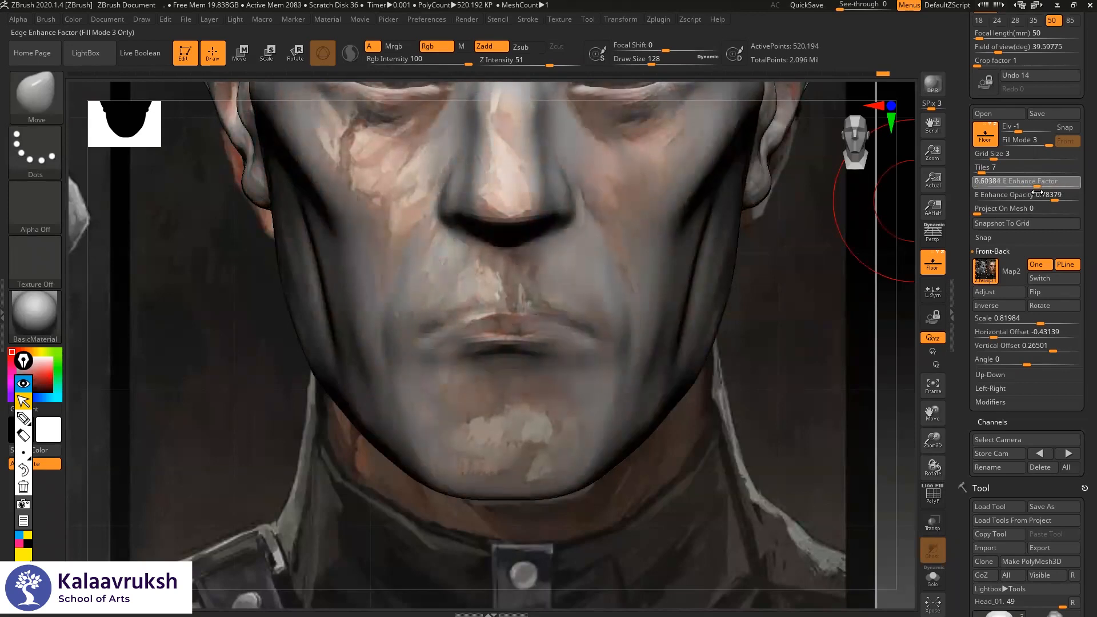
key("space")
left_click_drag(501, 314, 515, 318)
left_click_drag(596, 312, 560, 303)
key("space")
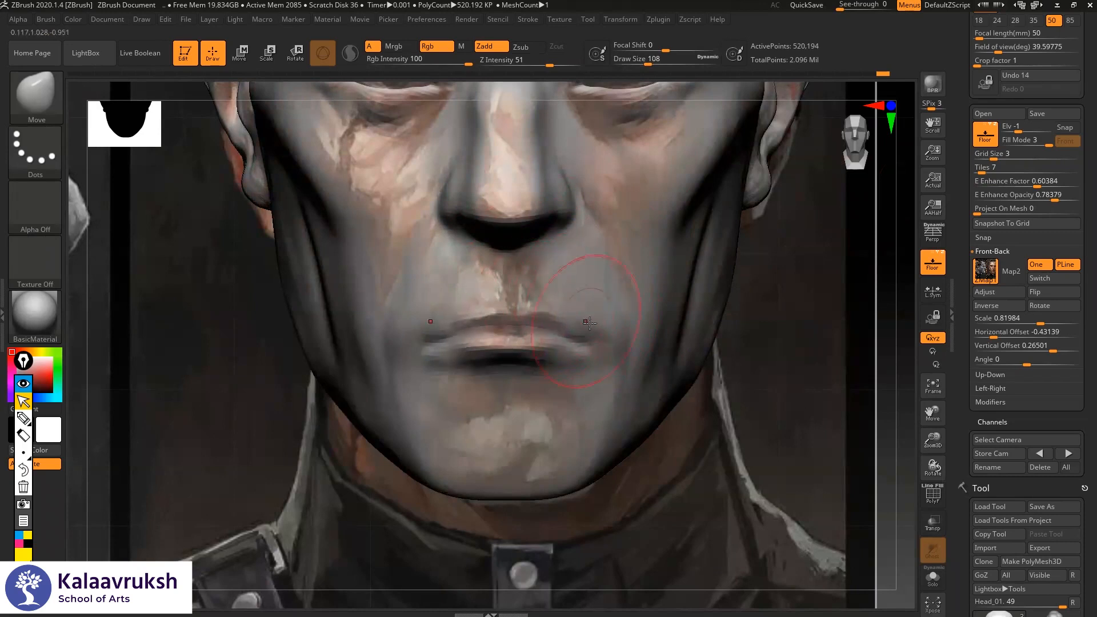
- Adjust the lower cheeks and jawline beside the mouth with the Move brush, enlarging it to draw size 154
mouse_move(804, 300)
left_mouse_down("alt")
mouse_move(740, 320)
mouse_move(734, 348)
mouse_move(741, 313)
left_mouse_up("alt")
left_click_drag(600, 381, 614, 362)
key("space")
left_click_drag(613, 362, 620, 362)
mouse_move(683, 321)
left_mouse_down()
mouse_move(659, 318)
mouse_move(777, 298)
mouse_move(769, 291)
mouse_move(789, 281)
mouse_move(781, 263)
mouse_move(865, 232)
mouse_move(989, 267)
mouse_move(789, 255)
mouse_move(815, 272)
mouse_move(800, 275)
mouse_move(837, 274)
mouse_move(808, 255)
mouse_move(821, 310)
mouse_move(808, 314)
mouse_move(803, 299)
left_mouse_up()
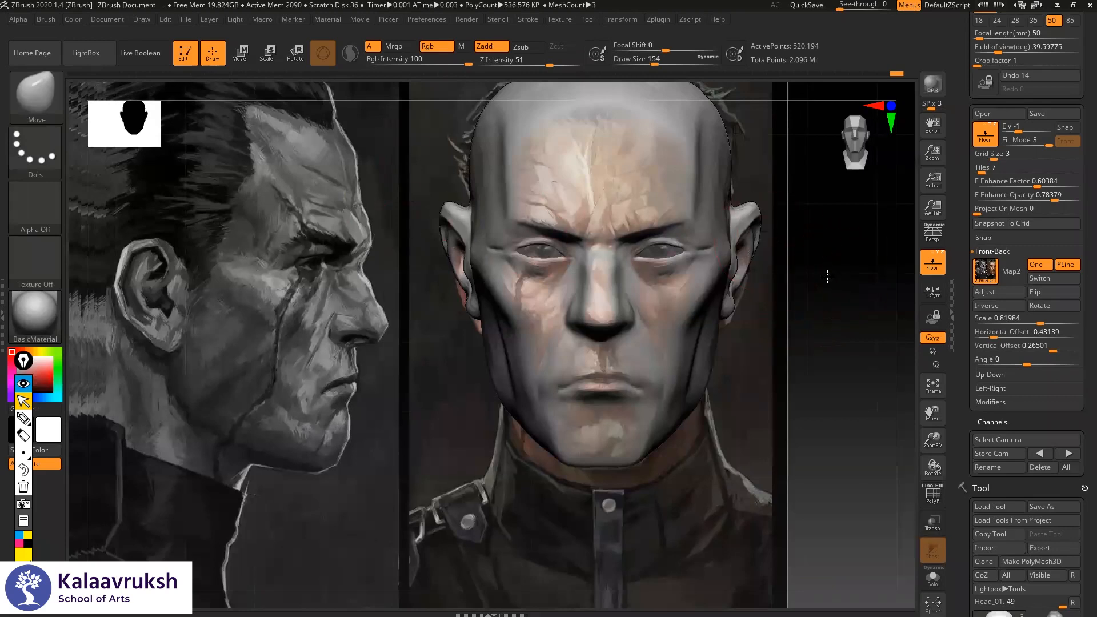
left_click_drag(828, 277, 767, 286, "alt")
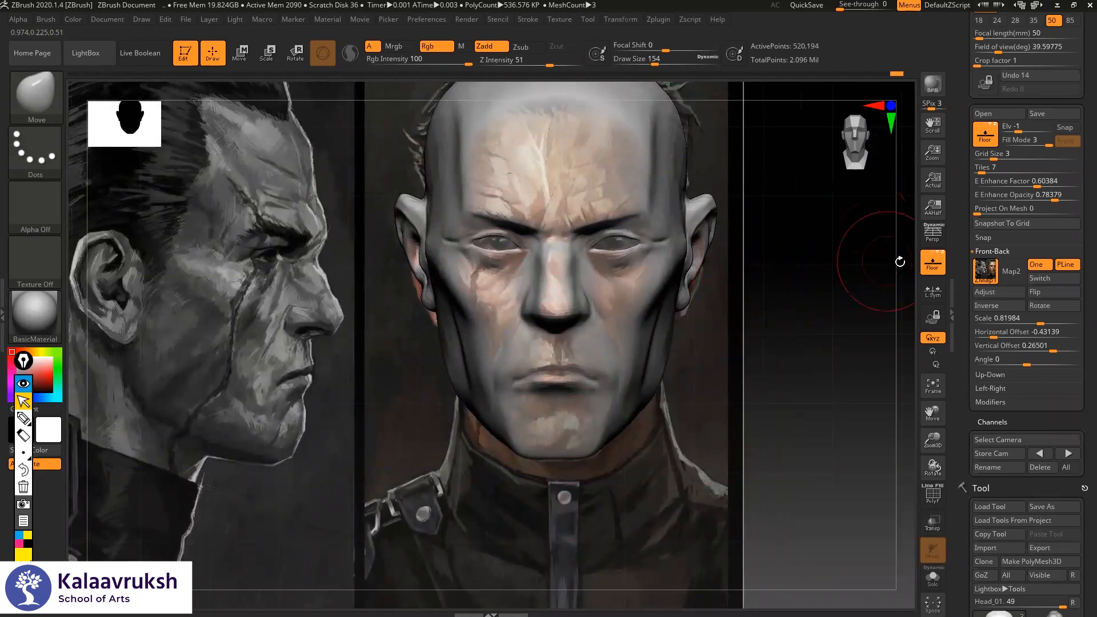
- Hide the reference grid and reshape the area beneath the eyes with the Move brush at draw size 90
left_click(931, 267)
left_click_drag(776, 280, 794, 309, "alt")
key("space")
left_click_drag(586, 245, 566, 246)
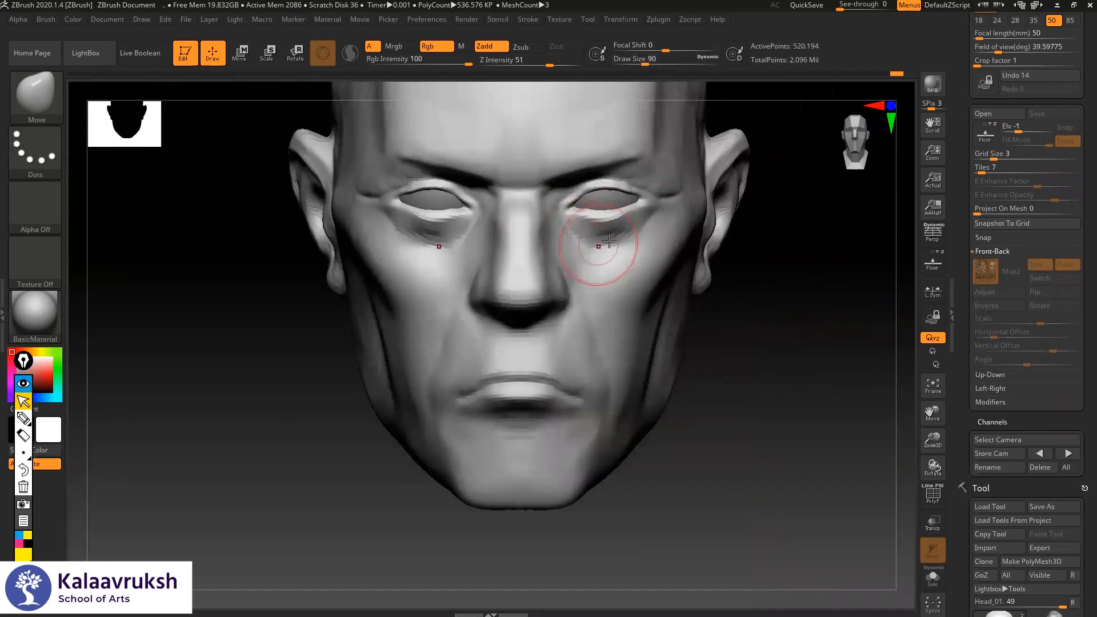
- Raise the head by one subdivision level and shape the lower eyelids with the Move brush at draw size 59
key("ctrl+d")
left_click_drag(799, 311, 792, 271)
left_click_drag(767, 330, 805, 374, "alt")
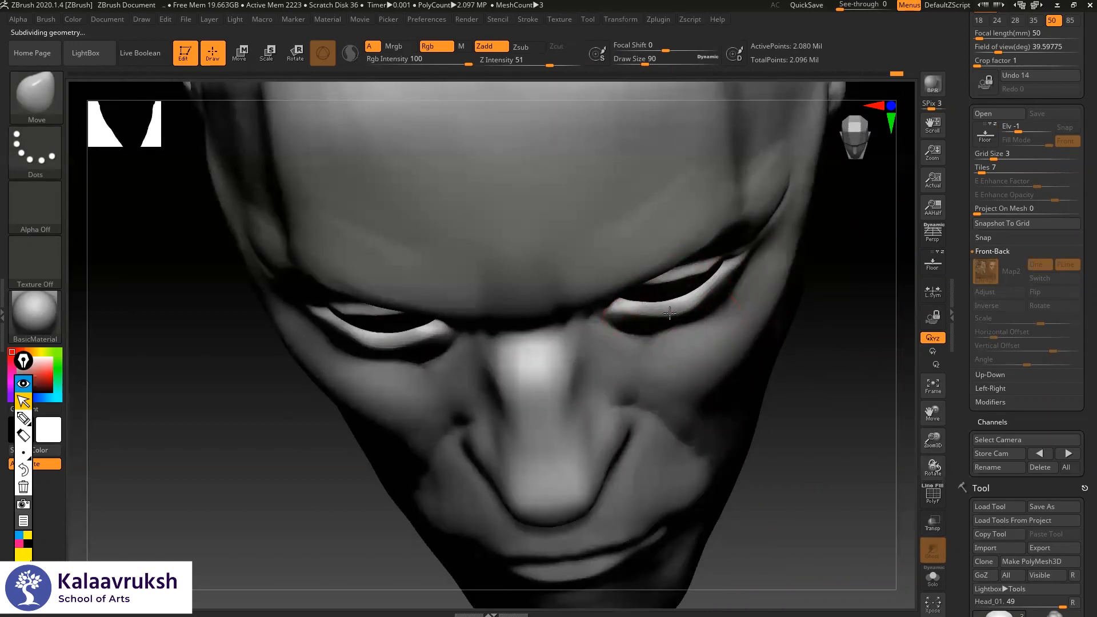
key("space")
mouse_move(667, 313)
left_mouse_down()
mouse_move(686, 307)
mouse_move(621, 309)
left_mouse_up()
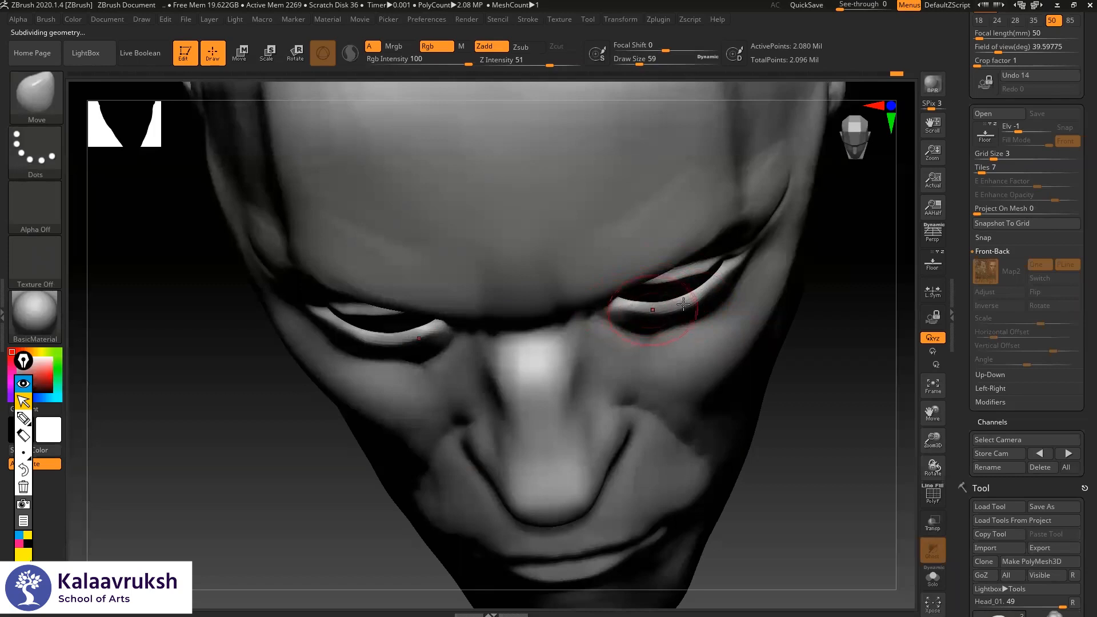
- Pull the mouth corners down with the Move brush at draw size 124, checking them in three-quarter view
mouse_move(784, 340)
left_mouse_down()
mouse_move(876, 341)
mouse_move(794, 272)
mouse_move(764, 264)
mouse_move(762, 200)
mouse_move(753, 279)
mouse_move(738, 251)
mouse_move(797, 336)
mouse_move(858, 336)
mouse_move(750, 333)
mouse_move(776, 359)
left_mouse_up()
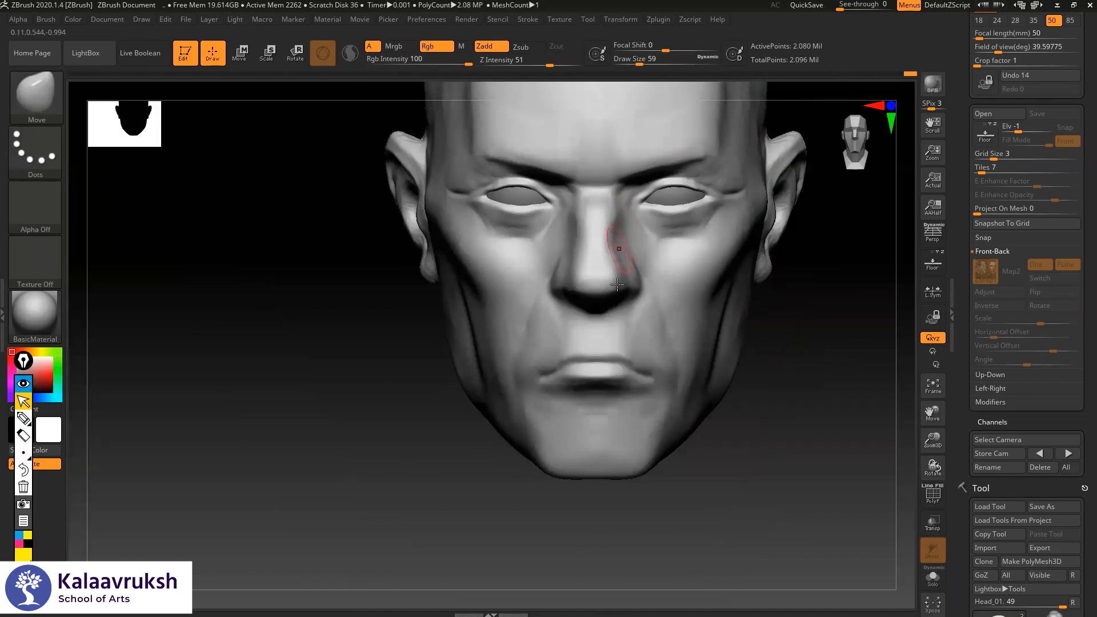
key("space")
left_click(640, 297)
key("space")
left_click(642, 373)
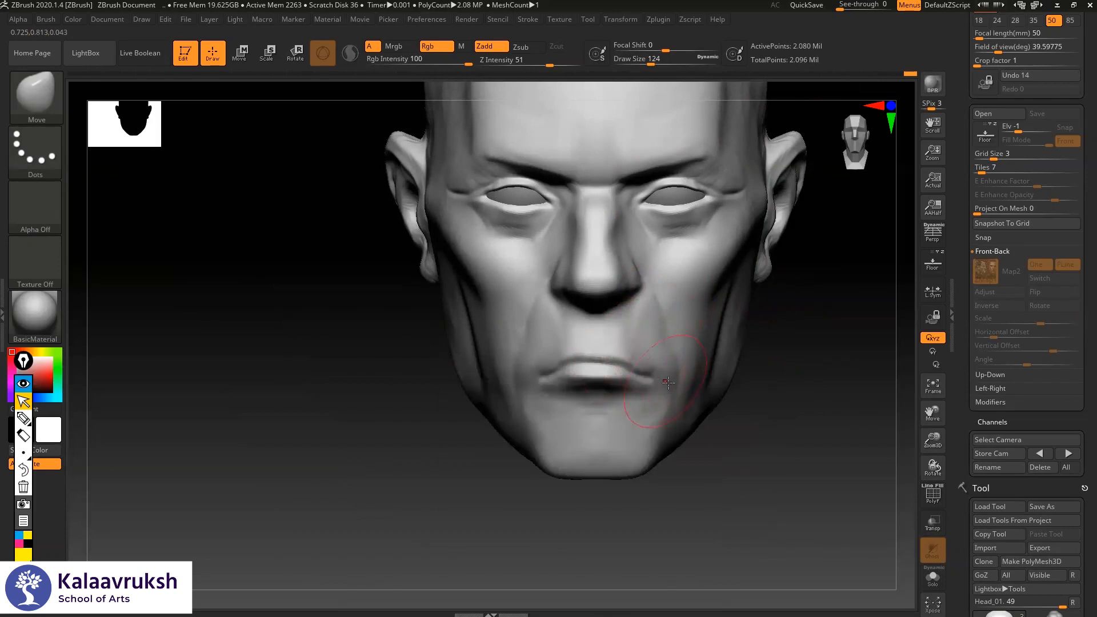
left_click_drag(778, 382, 655, 381)
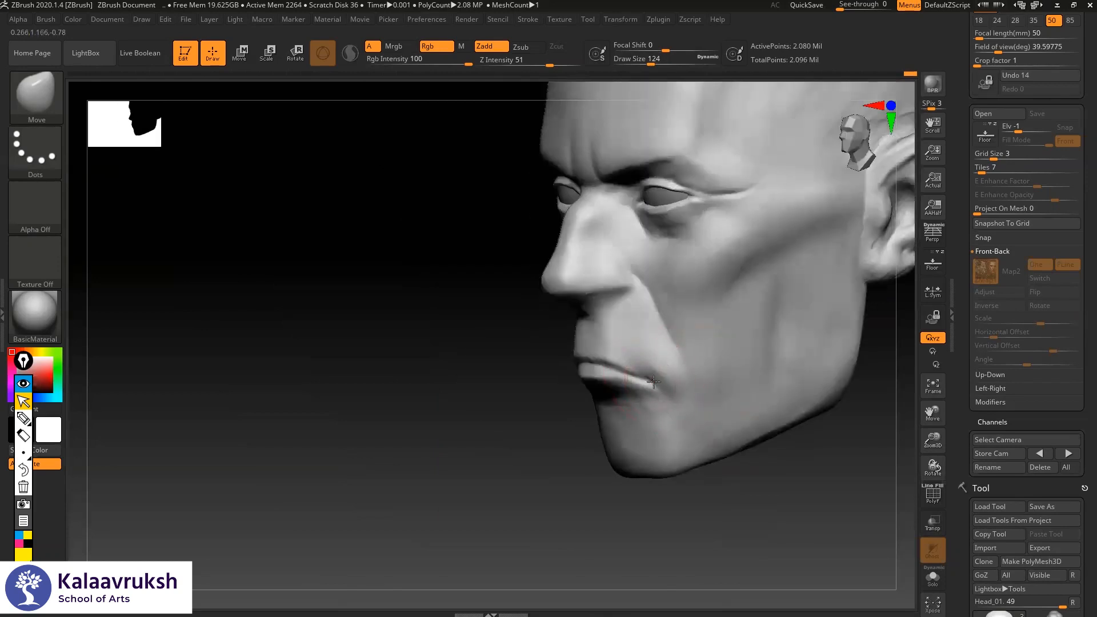
left_click_drag(488, 402, 594, 320, "shift")
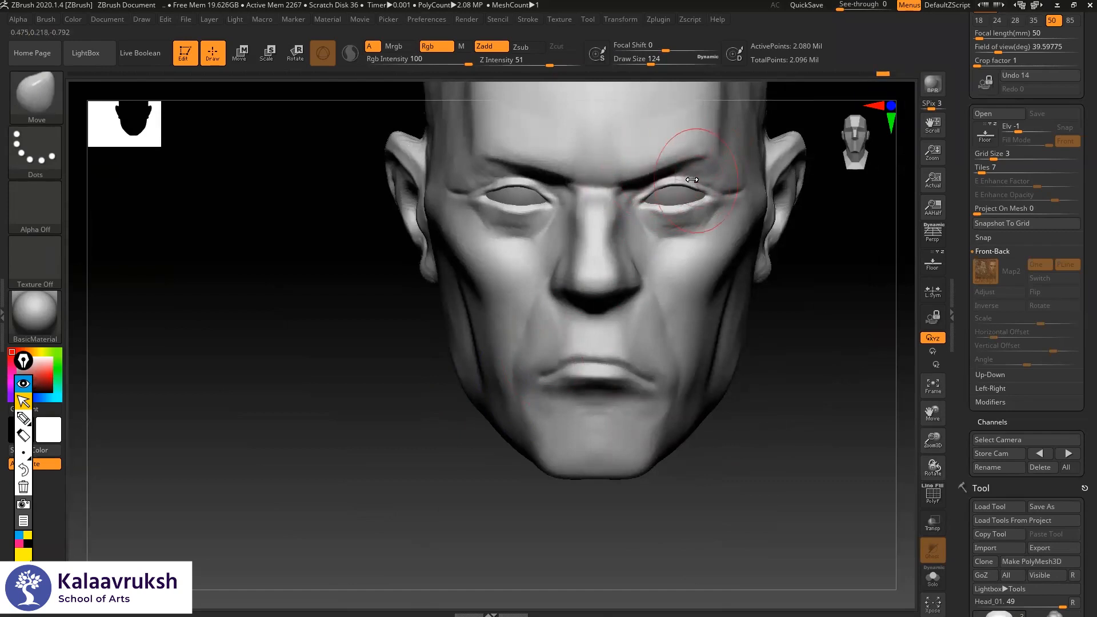
- Adjust the upper eyelids with the Move brush at draw size 77
key("space")
left_click_drag(692, 180, 684, 180)
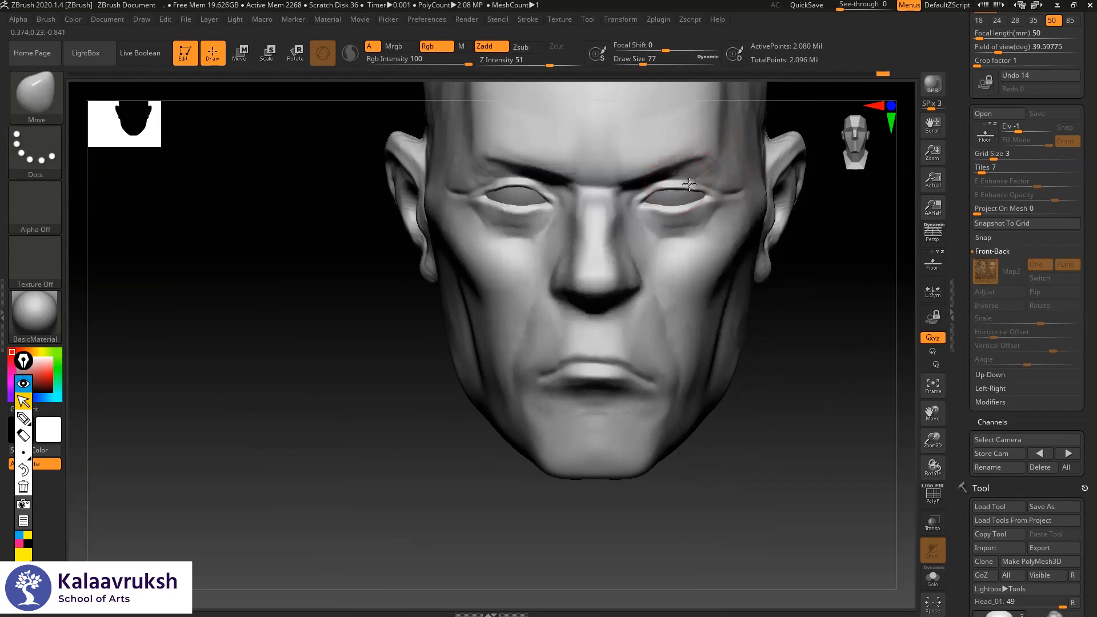
right_click_drag(782, 241, 527, 323, "ctrl")
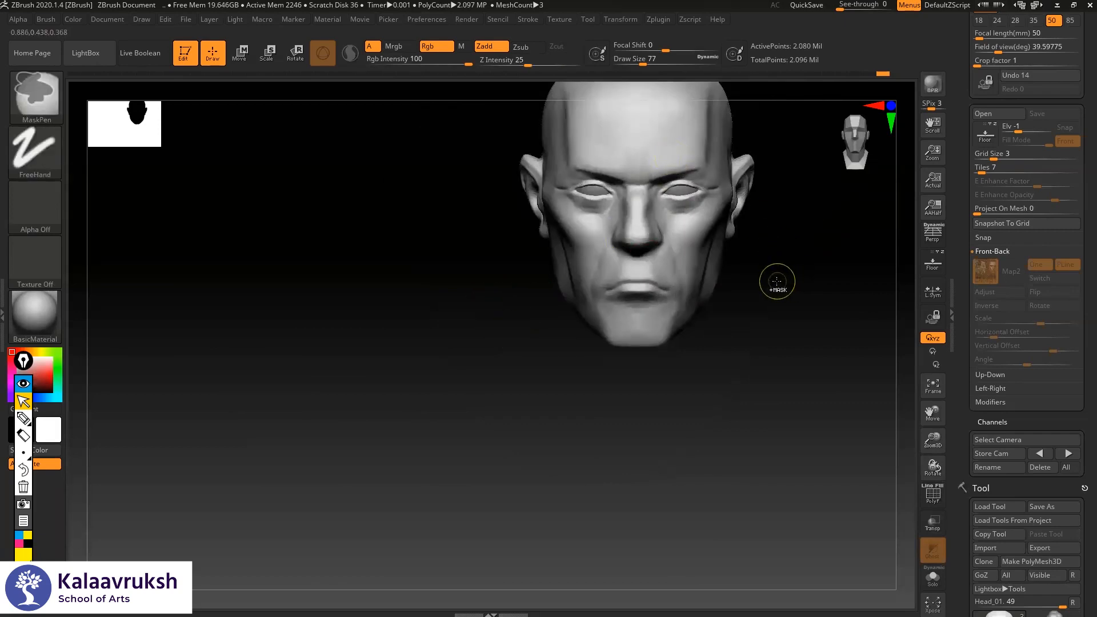
mouse_move(770, 279)
right_mouse_down("ctrl")
mouse_move(807, 307)
mouse_move(800, 283)
right_mouse_up("ctrl")
- Build up the outer corners of the eyes with the ClayBuildup brush at draw size 77
left_click_drag(789, 239, 315, 355)
left_click_drag(293, 287, 257, 296, "alt")
right_click_drag(611, 246, 591, 216, "ctrl")
mouse_move(303, 251)
left_mouse_down("alt")
mouse_move(318, 294)
mouse_move(263, 300)
left_mouse_up("alt")
key("b")
key("c")
key("b")
left_click(639, 259)
left_click(644, 264)
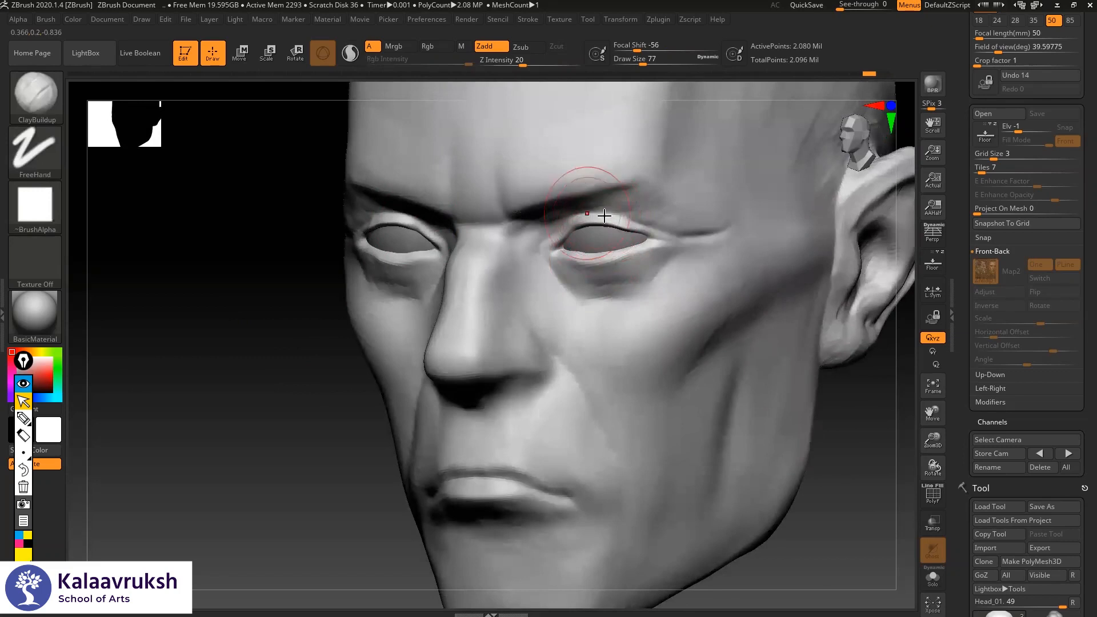
- Carve the crease above the outer end of the upper eyelids with the DamStandard brush
key("b")
key("d")
key("s")
left_click_drag(640, 222, 655, 228)
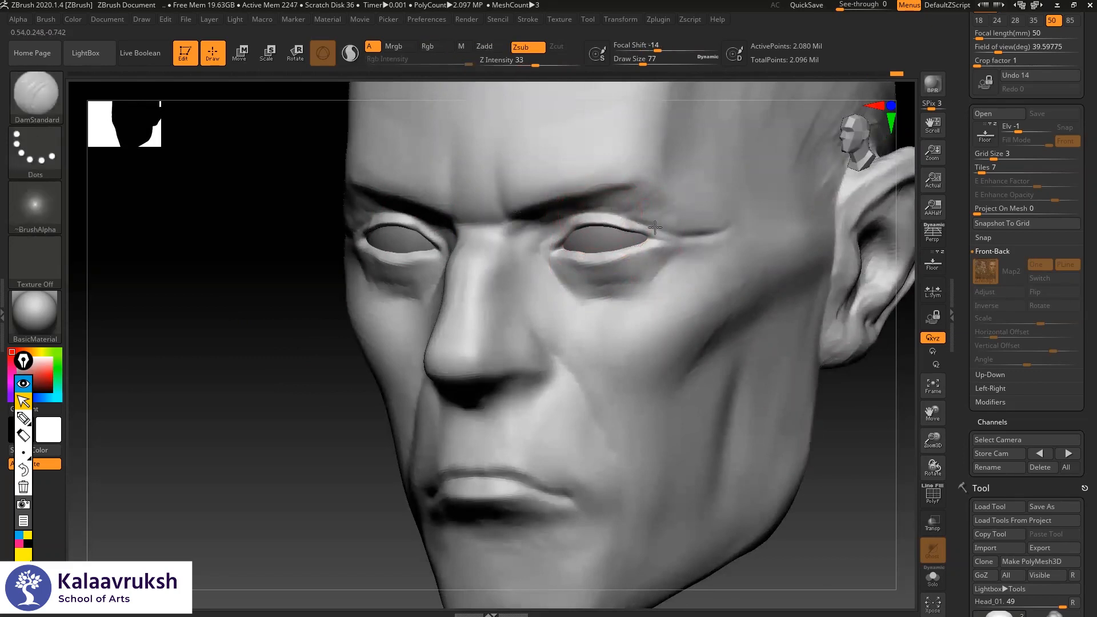
- Display the 01.JPG reference from IrfanView beside the head and frame the brow and eyes for comparison
key("alt+Tab")
key("alt+Tab")
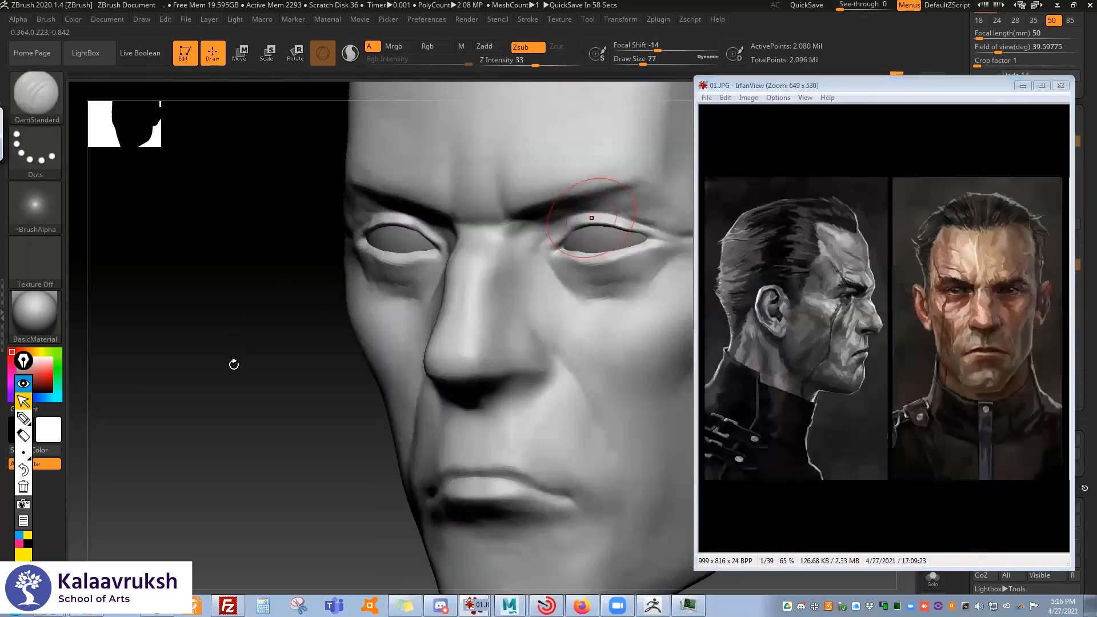
left_click_drag(232, 365, 145, 348)
left_click_drag(239, 321, 590, 140)
left_click_drag(675, 132, 684, 373, "alt")
mouse_move(661, 351)
left_mouse_down()
mouse_move(678, 355)
mouse_move(679, 375)
mouse_move(633, 374)
mouse_move(644, 382)
mouse_move(513, 240)
mouse_move(444, 224)
mouse_move(437, 189)
left_mouse_up()
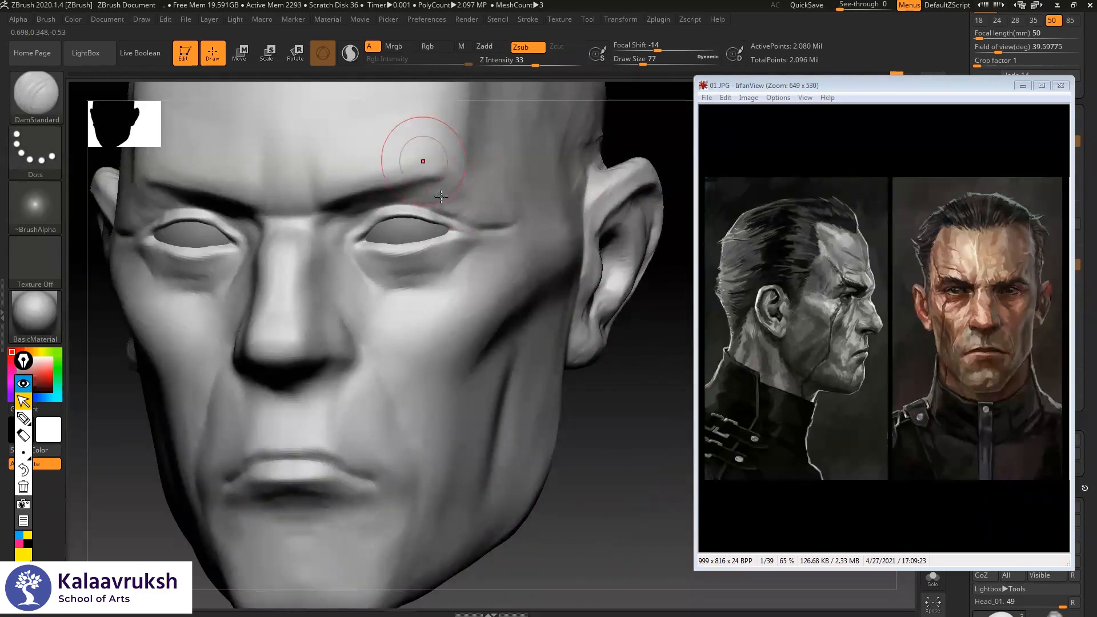
- Add clay between the outer brow and the eyelid with the ClayBuildup brush and smooth the brow
key("b")
key("c")
key("b")
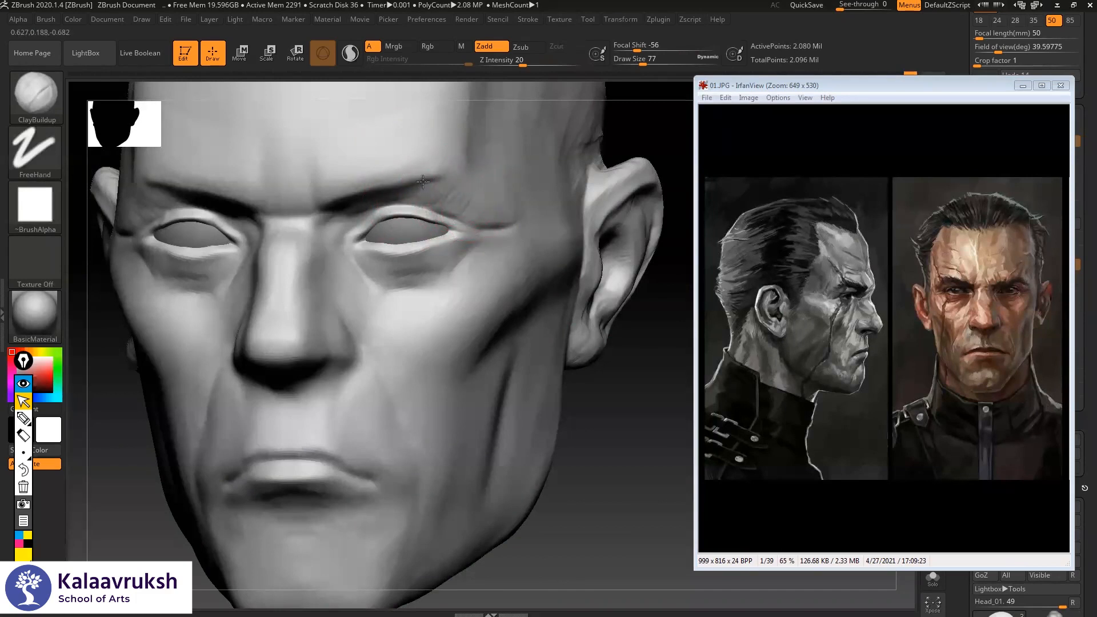
left_click_drag(443, 188, 456, 199)
key("shift")
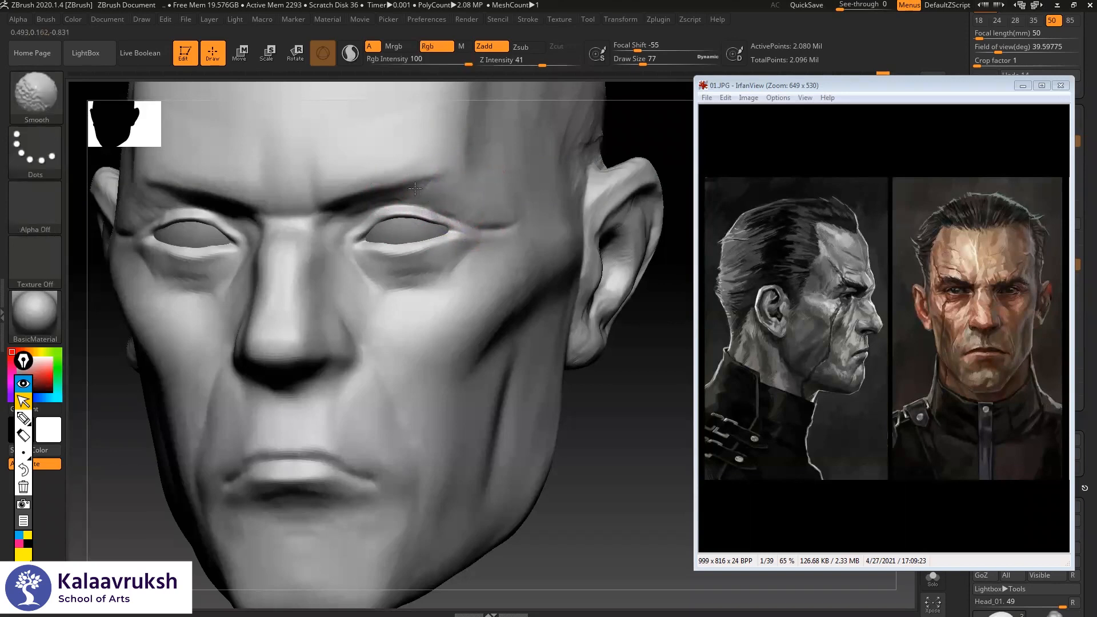
left_click_drag(415, 188, 431, 190, "shift")
- Build up the bridge and side planes of the nose with the ClayBuildup brush
left_click_drag(645, 143, 612, 194)
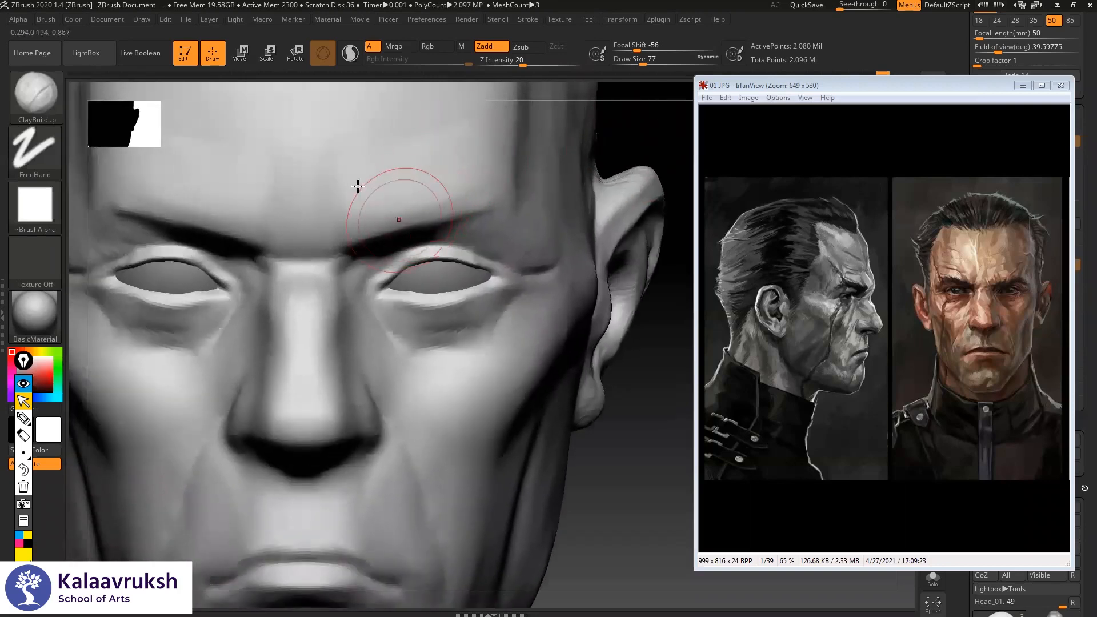
right_click_drag(603, 132, 537, 163, "ctrl")
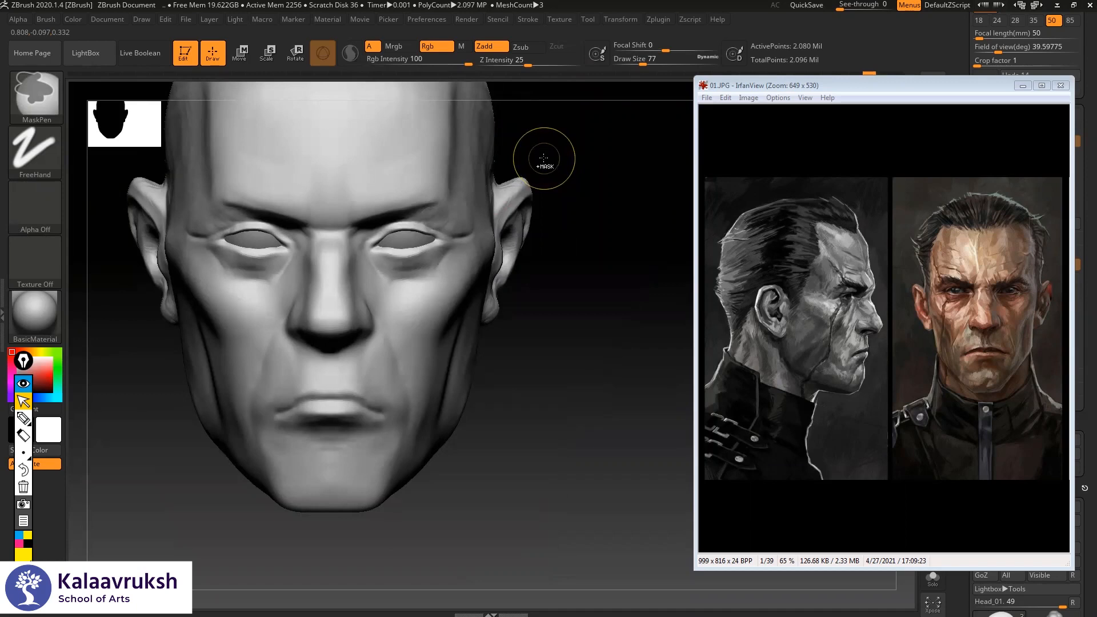
key("ctrl+shift")
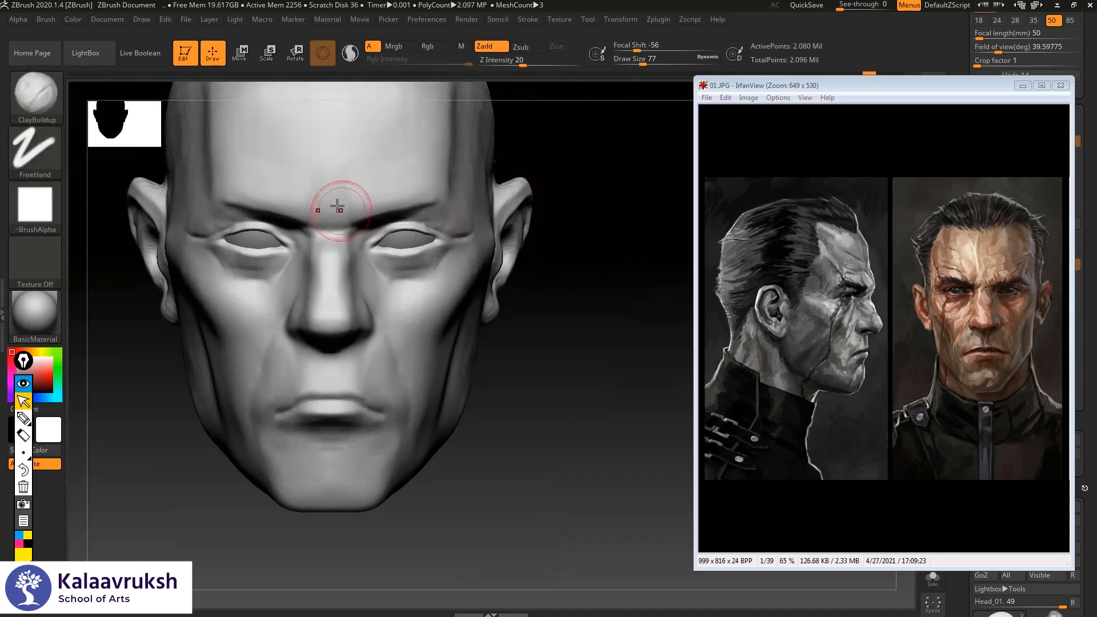
mouse_move(558, 144)
left_mouse_down("alt")
mouse_move(624, 141)
mouse_move(492, 186)
mouse_move(380, 257)
left_mouse_up("alt")
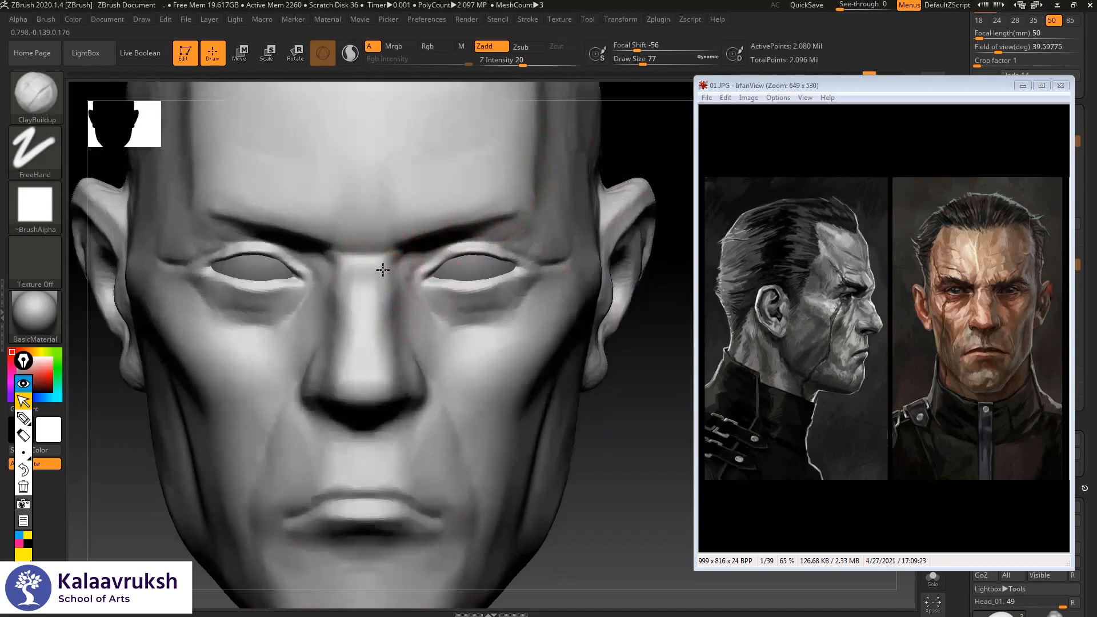
left_click(383, 299)
left_click(388, 339)
mouse_move(382, 339)
left_mouse_down()
mouse_move(375, 266)
mouse_move(369, 286)
left_mouse_up()
mouse_move(630, 153)
left_mouse_down("alt")
mouse_move(115, 410)
mouse_move(350, 225)
left_mouse_up("alt")
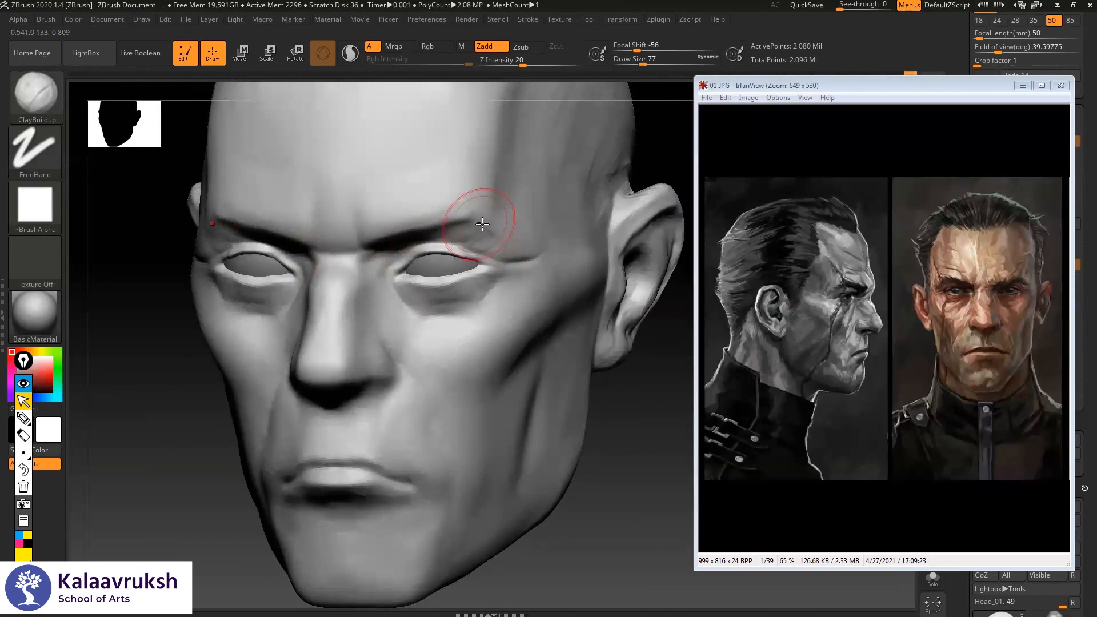
- Carve creases at the outer ends of the eyebrows with DamStandard, smooth them and lower the head's subdivision level
key("b")
key("d")
key("s")
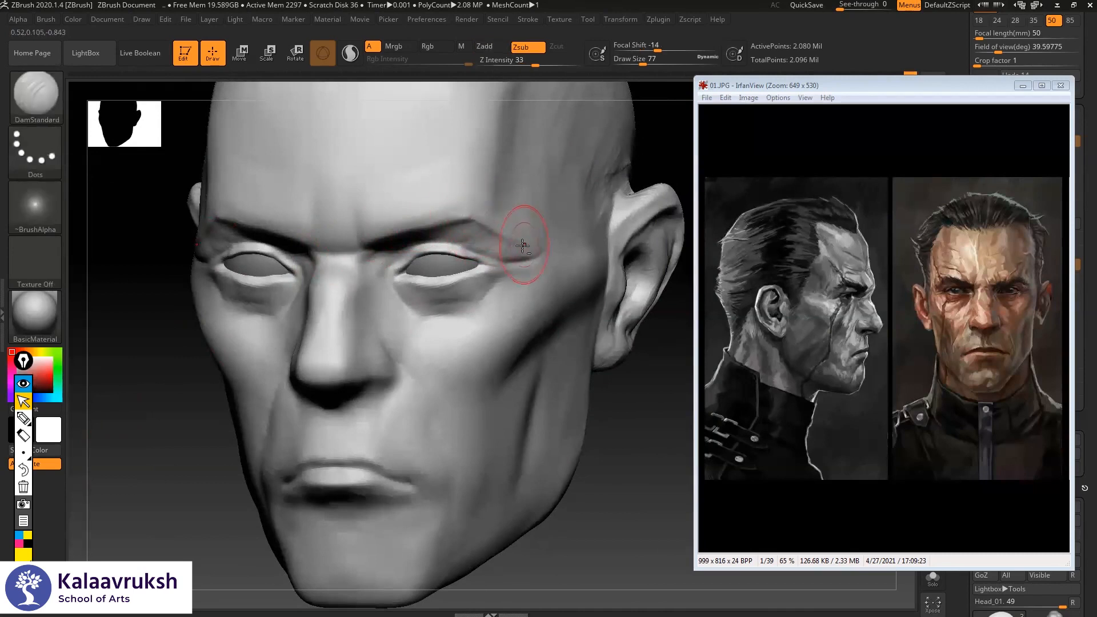
key("shift")
left_click_drag(488, 222, 474, 221, "shift")
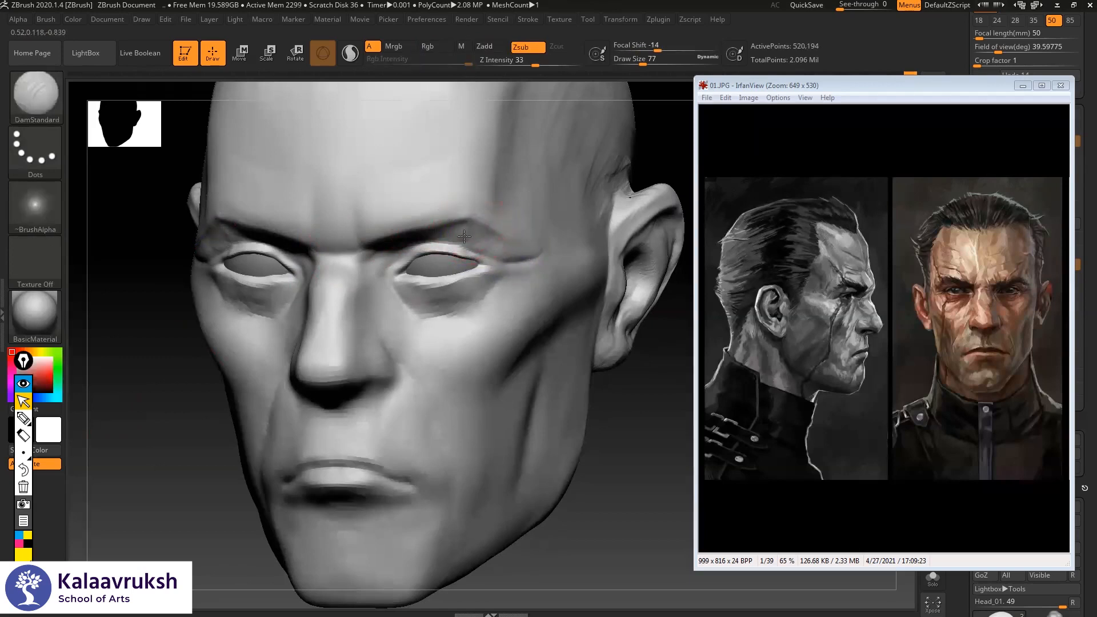
- Rework the outer brow ends with ClayBuildup on the lower subdivision level and smooth them toward the temples
key("ctrl")
key("b")
key("c")
key("b")
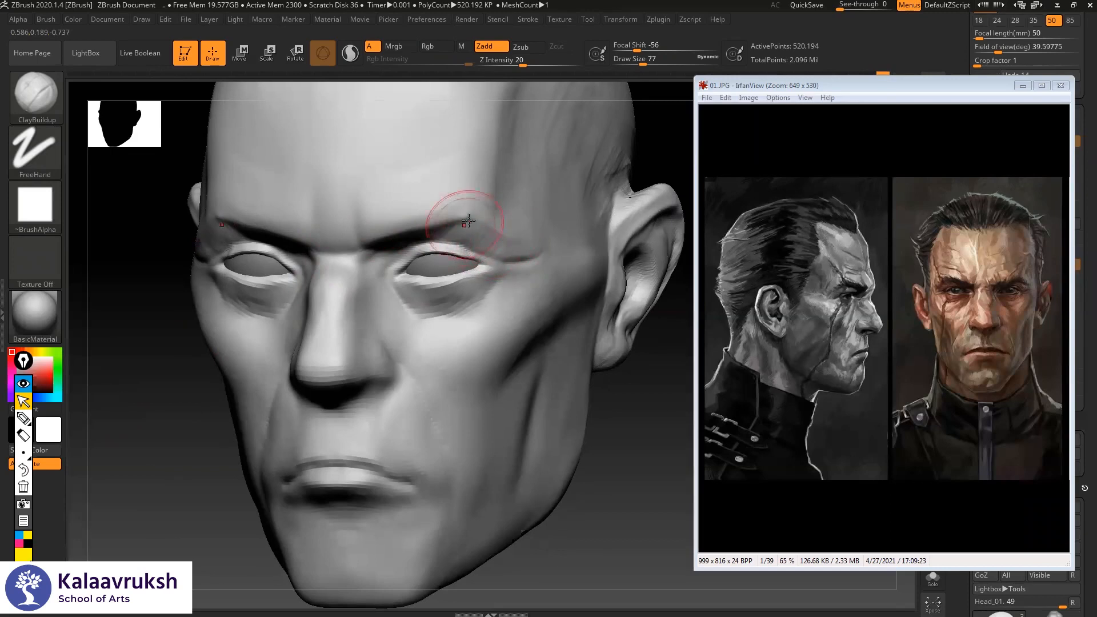
mouse_move(520, 246)
left_mouse_down("shift")
mouse_move(478, 237)
mouse_move(498, 248)
left_mouse_up("shift")
left_click_drag(636, 366, 677, 364)
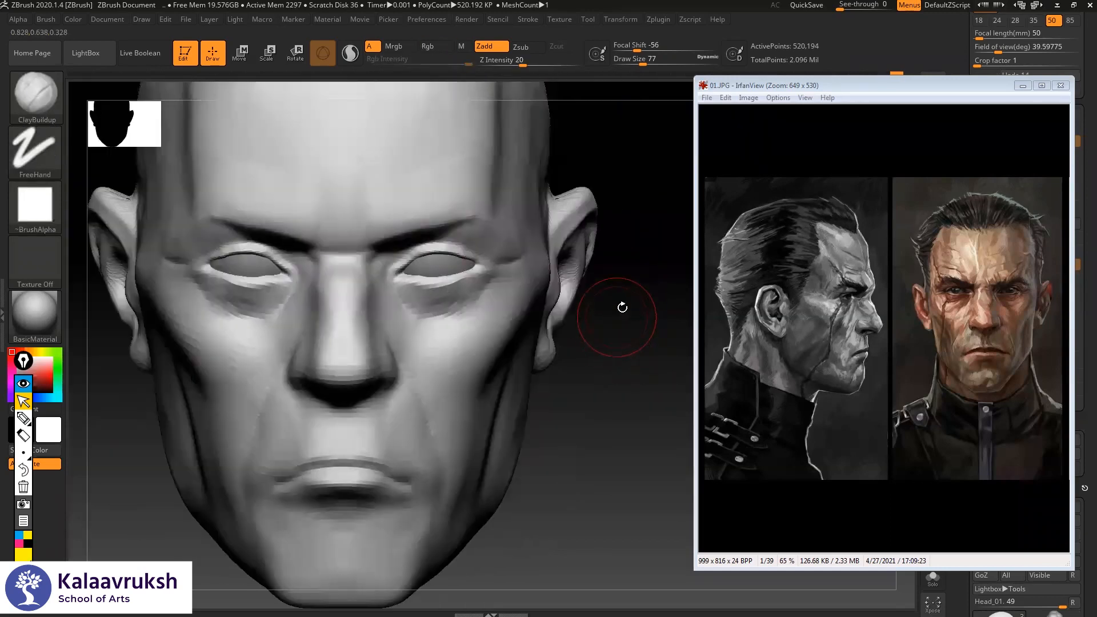
left_click_drag(641, 163, 621, 154)
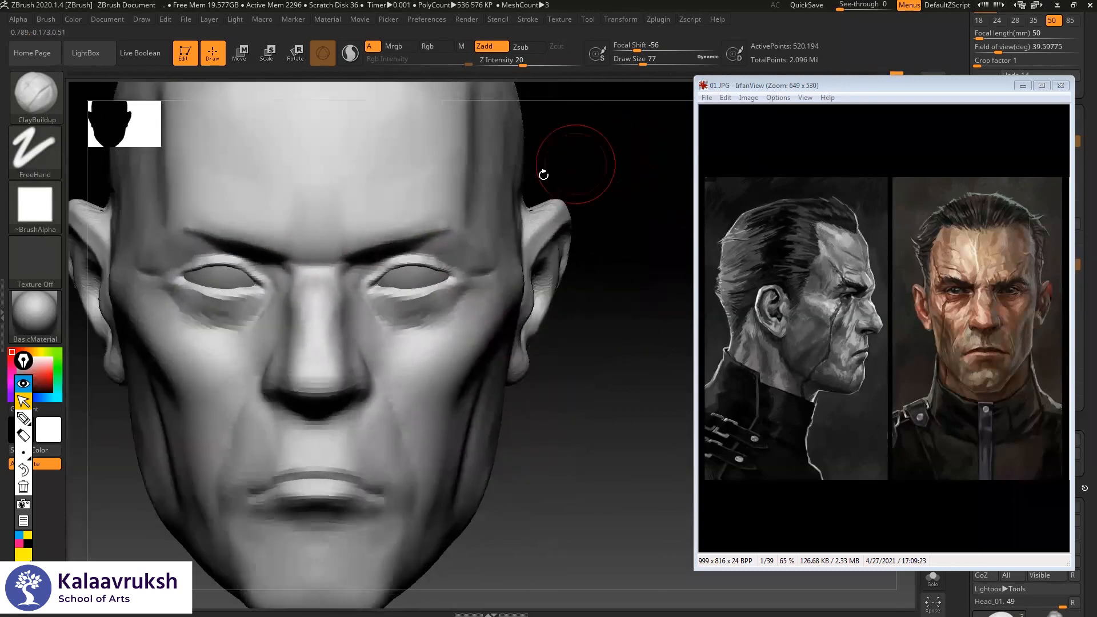
- Move the 01.JPG reference window aside and open the head's Geometry settings
left_click_drag(809, 90, 867, 448)
left_click_drag(962, 229, 964, 84)
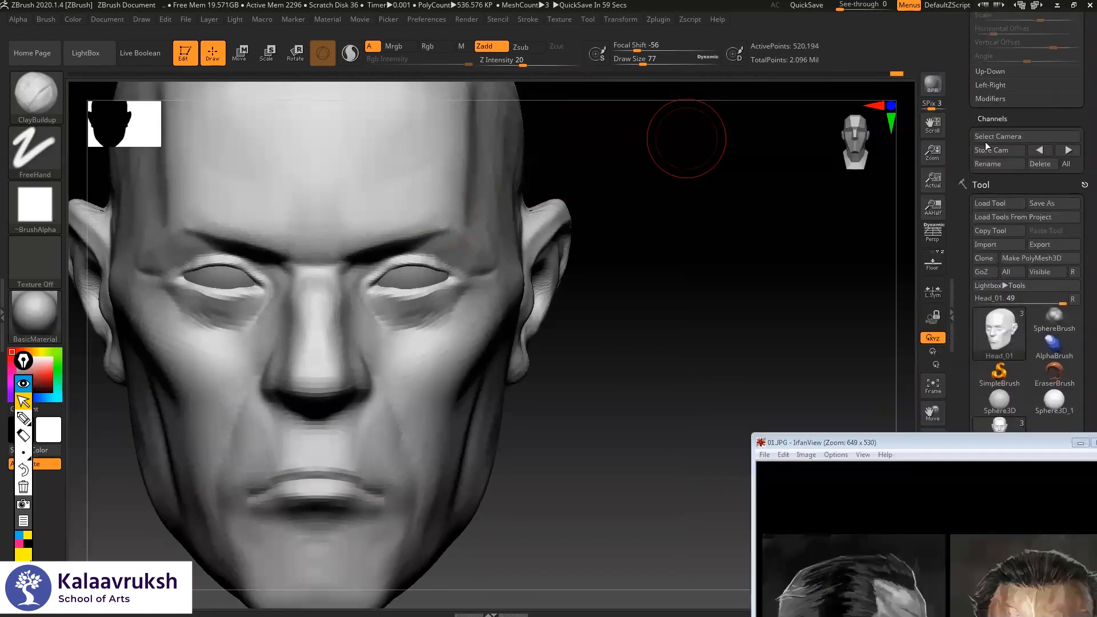
left_click_drag(961, 274, 959, 49)
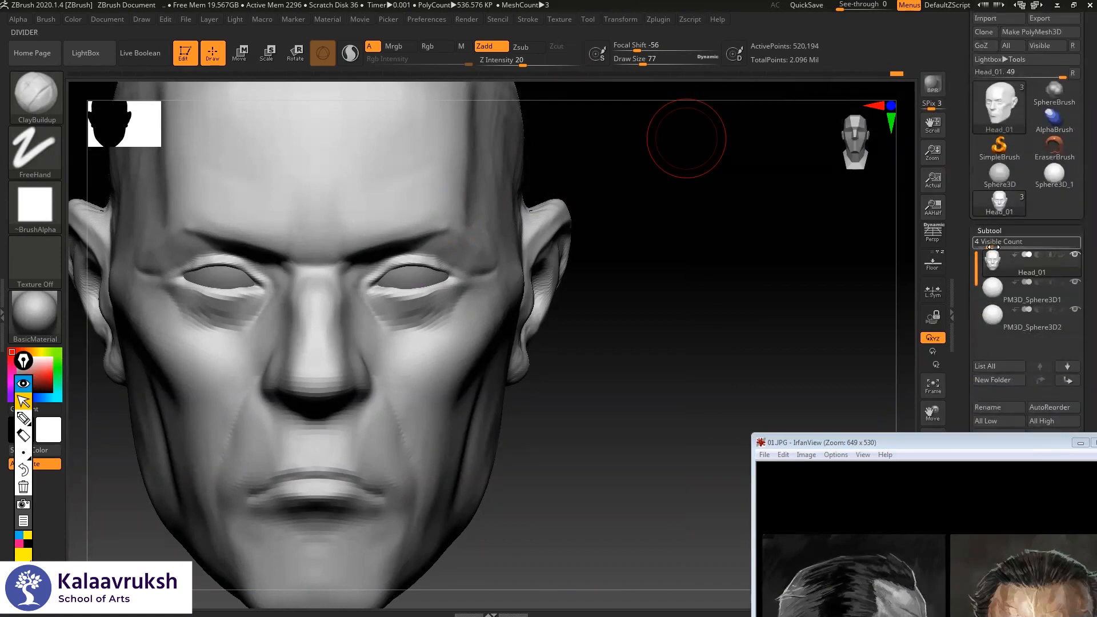
left_click_drag(962, 486, 962, 162)
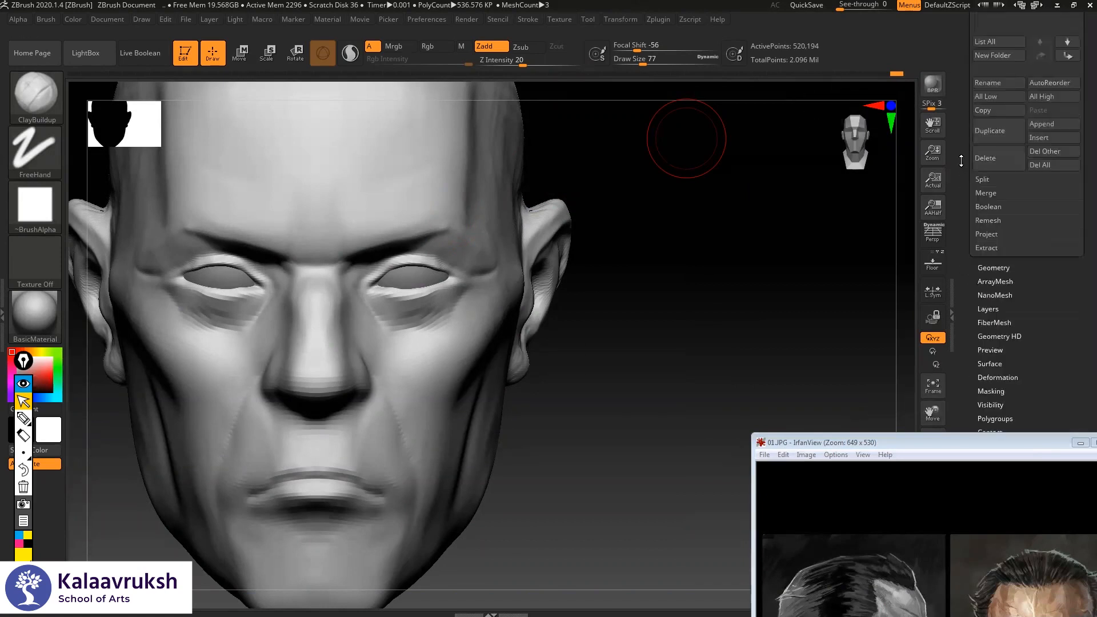
left_click(993, 269)
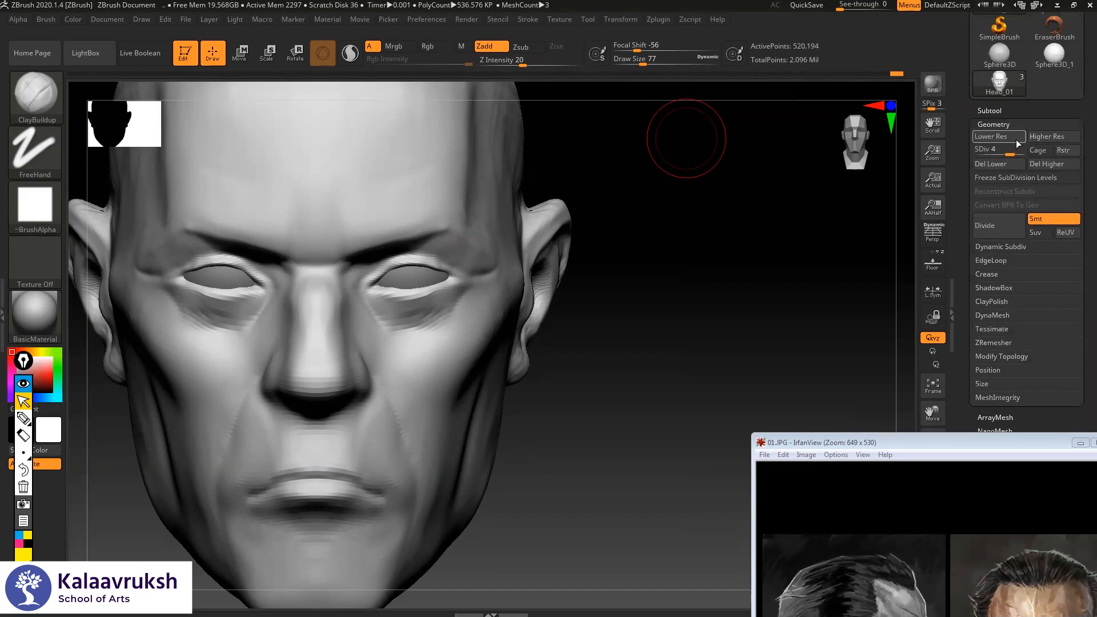
- Return the head to its highest subdivision level and divide it to level 6, framing the forehead
left_click_drag(1009, 153, 1026, 158)
left_click_drag(736, 272, 726, 209)
left_click_drag(722, 209, 692, 225, "alt")
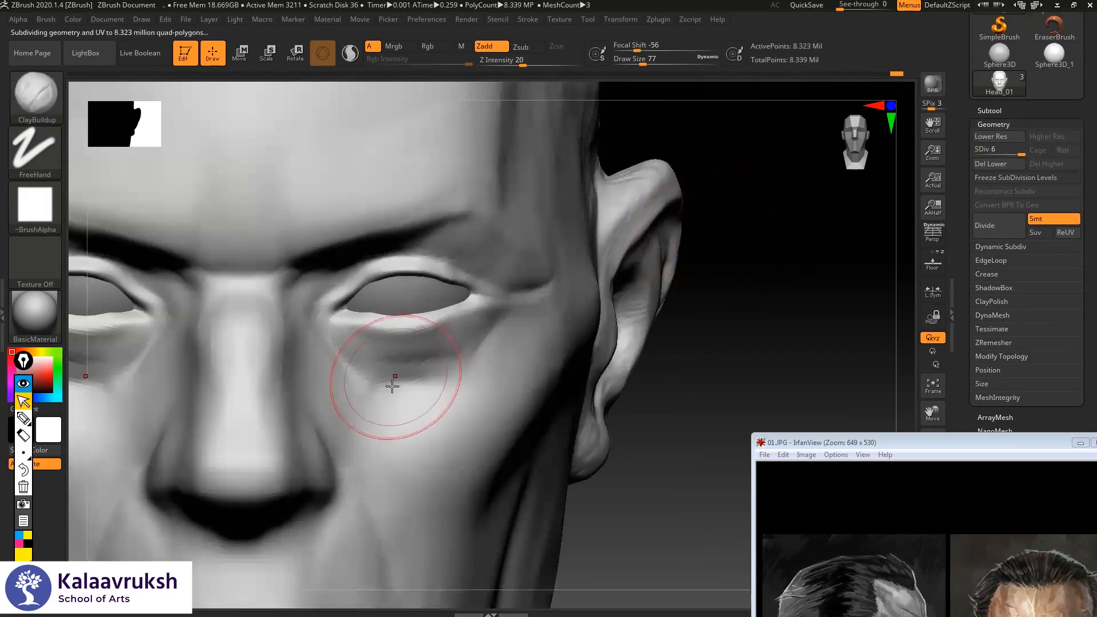
key("ctrl+d")
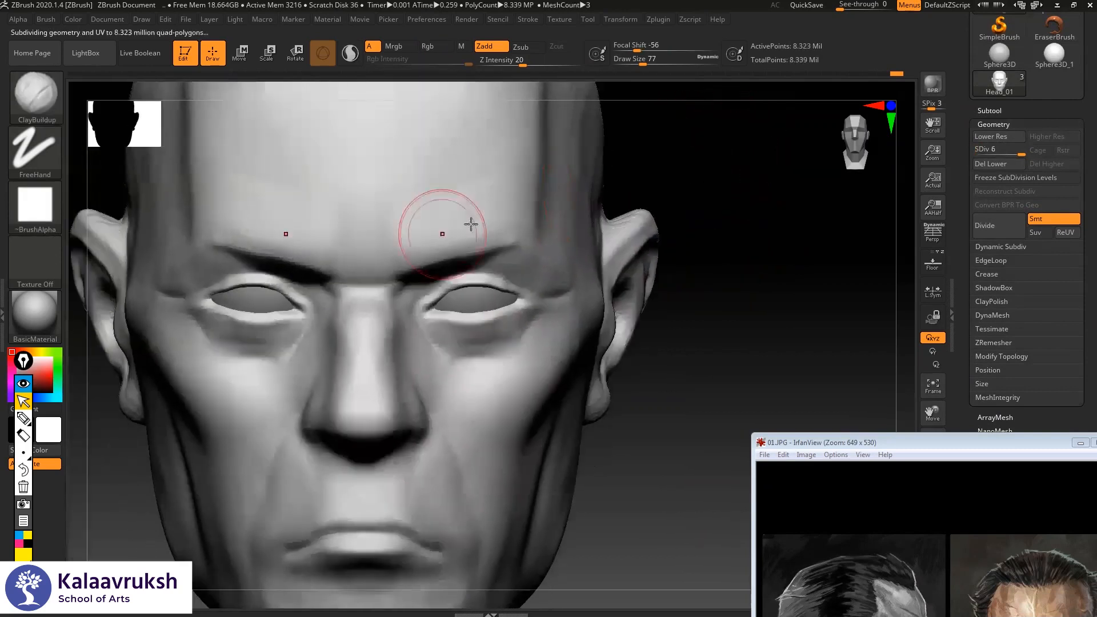
left_click_drag(664, 176, 718, 189, "alt")
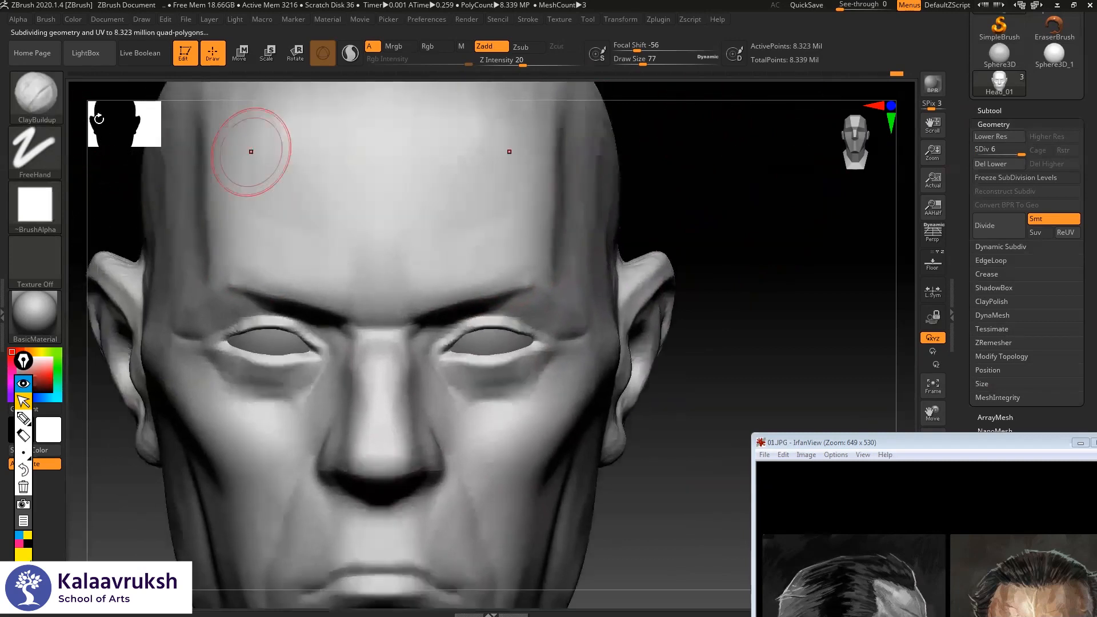
- Give the ClayBuildup brush Alpha 07 with a scattering stroke and apply bumpy skin texture to both sides of the forehead
left_click(34, 206)
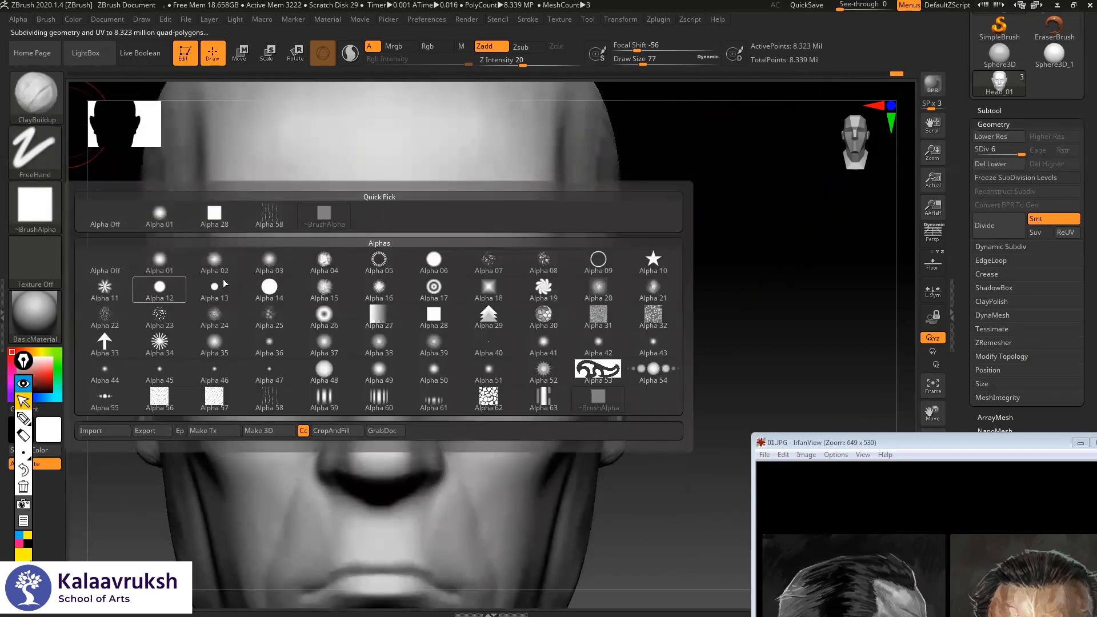
left_click(489, 260)
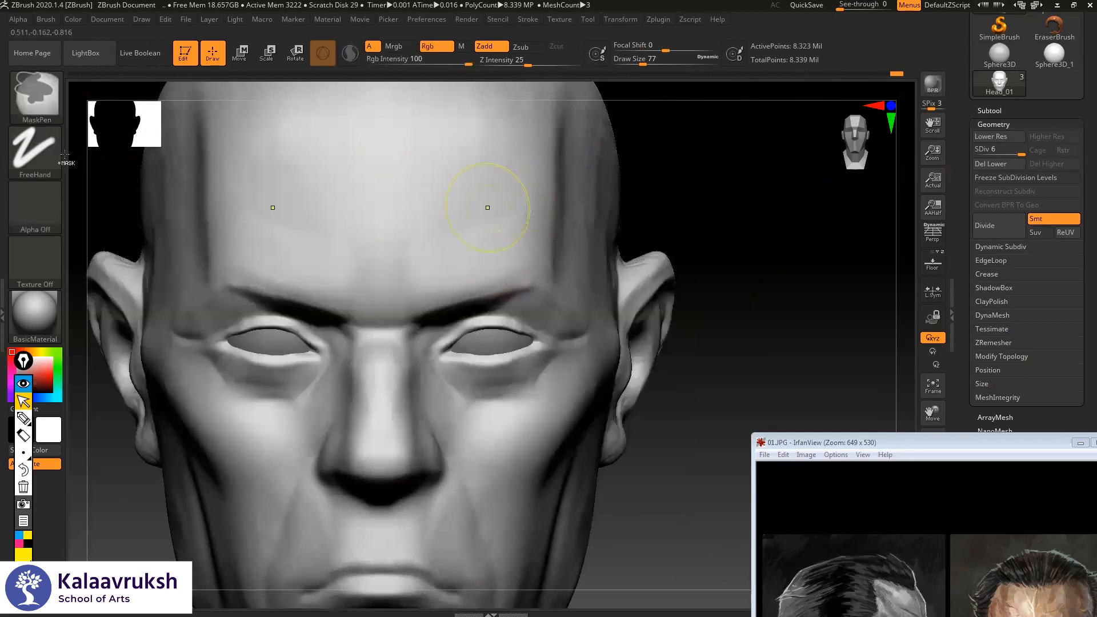
left_click(35, 150)
left_click(272, 165)
mouse_move(477, 221)
left_mouse_down()
mouse_move(507, 238)
mouse_move(495, 166)
mouse_move(428, 238)
left_mouse_up()
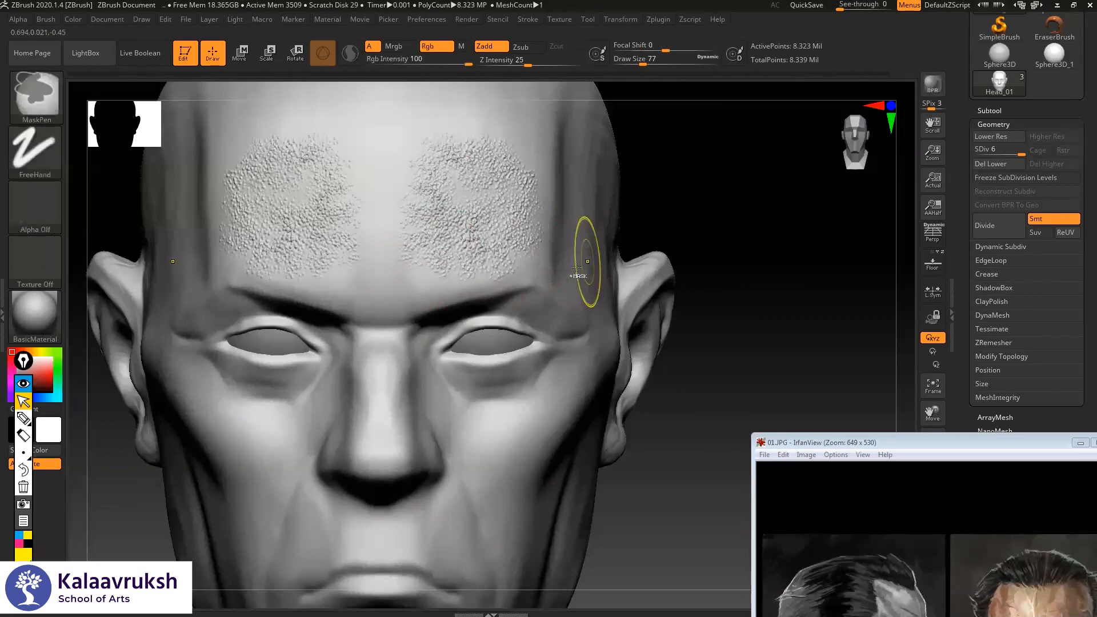
- Undo the bumpy skin texture strokes on both sides of the forehead
key("ctrl+z")
left_click_drag(458, 241, 507, 194)
key("ctrl+z")
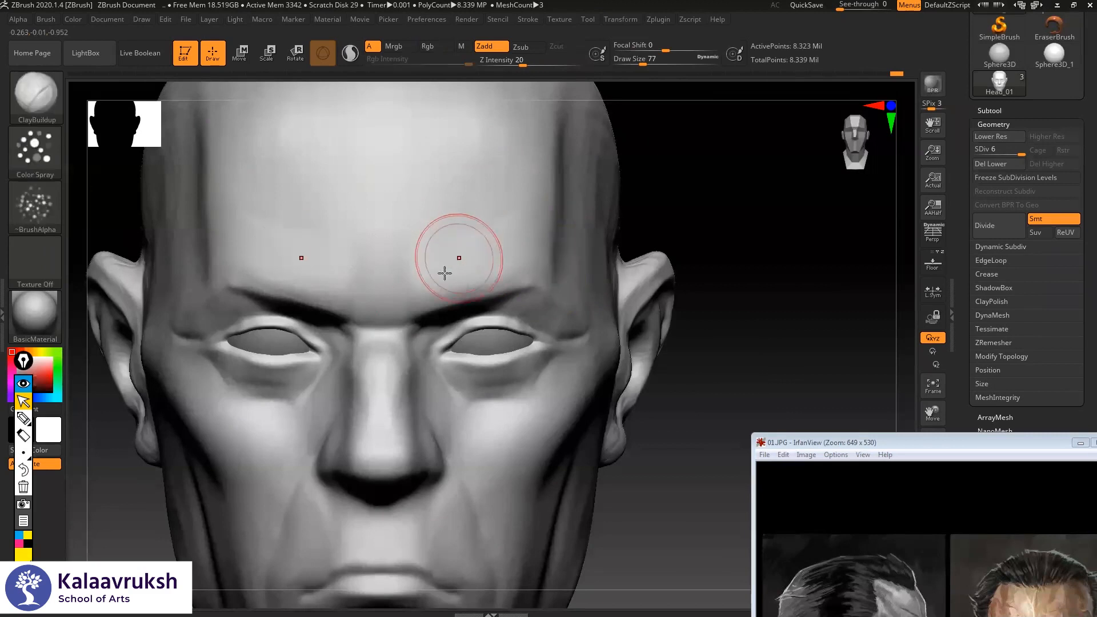
- Set the ClayBuildup brush to draw size 140, focal shift -56 and Z intensity 5
key("space")
key("space")
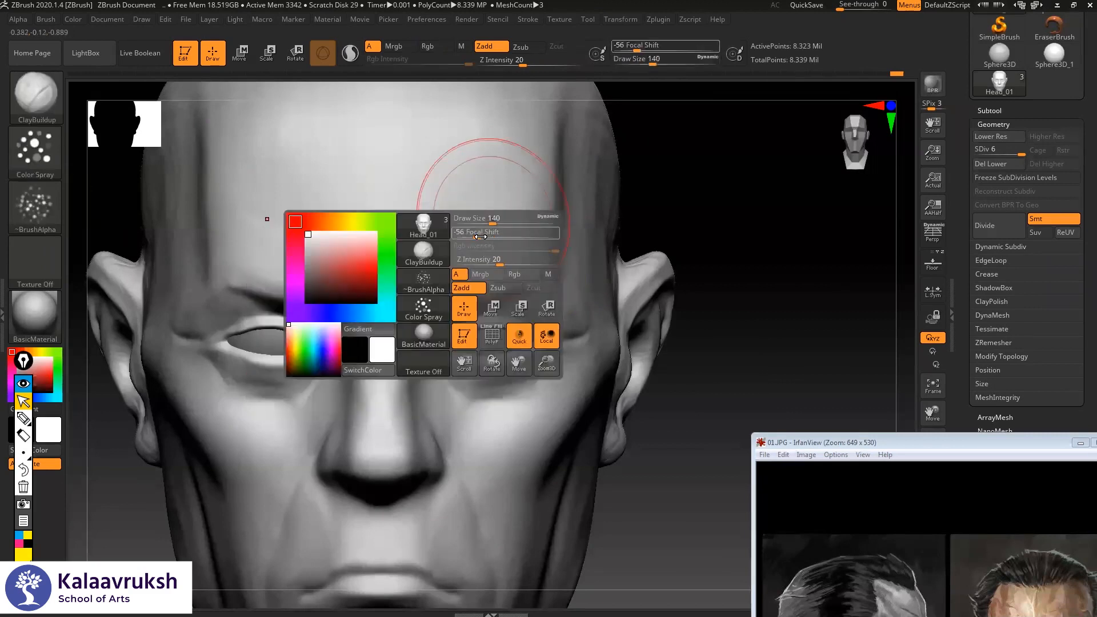
mouse_move(482, 261)
left_mouse_down()
mouse_move(424, 263)
mouse_move(500, 248)
mouse_move(553, 215)
left_mouse_up()
left_click_drag(715, 180, 689, 100, "alt")
left_click_drag(651, 166, 520, 257, "alt")
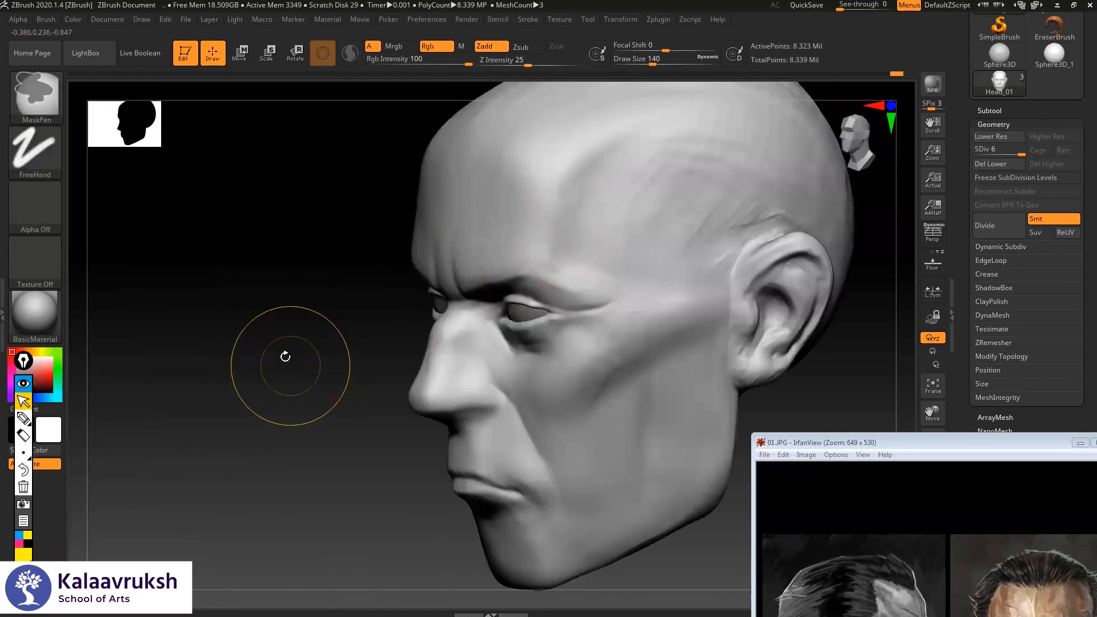
- Frame the head from the front and place the 01.JPG reference window beside it for comparison
left_click_drag(276, 326, 364, 296)
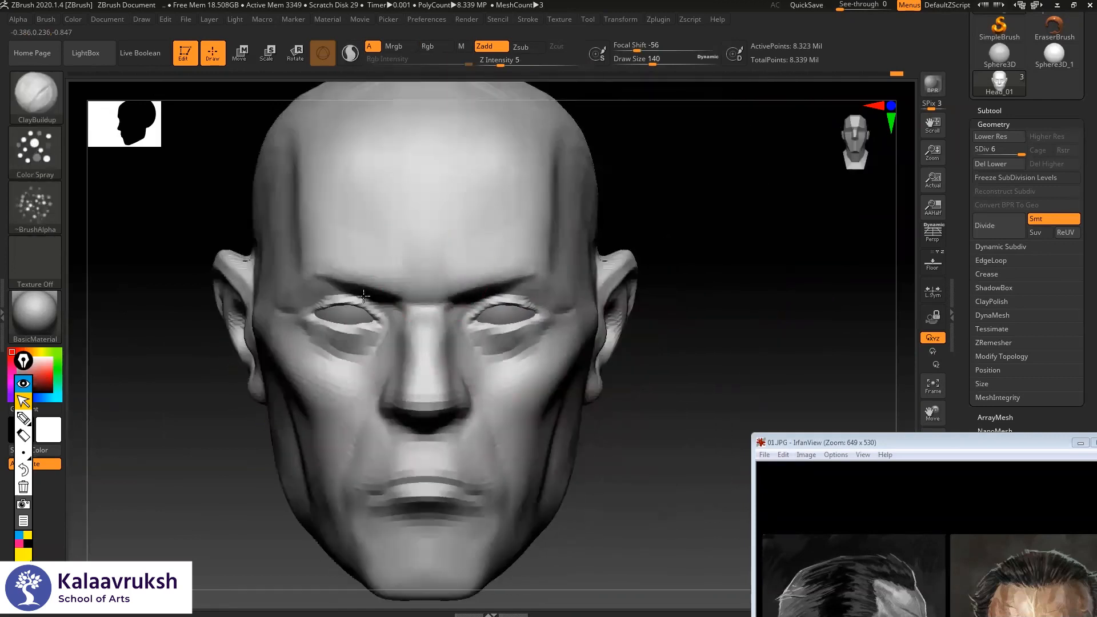
left_click_drag(641, 183, 651, 173, "alt")
left_click(827, 443)
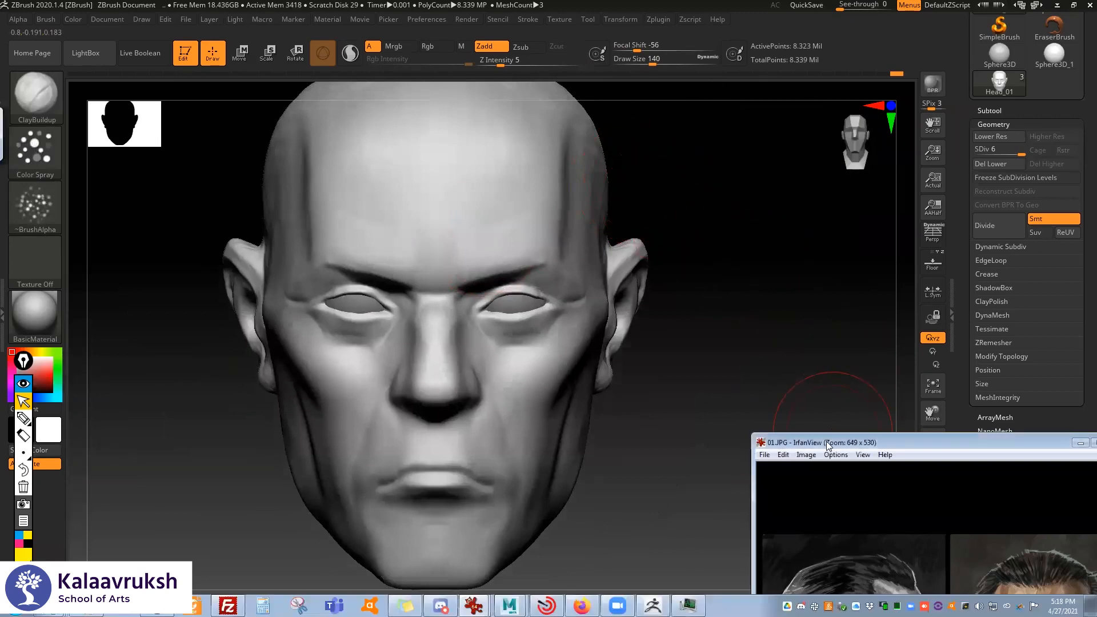
left_click_drag(827, 442, 792, 92)
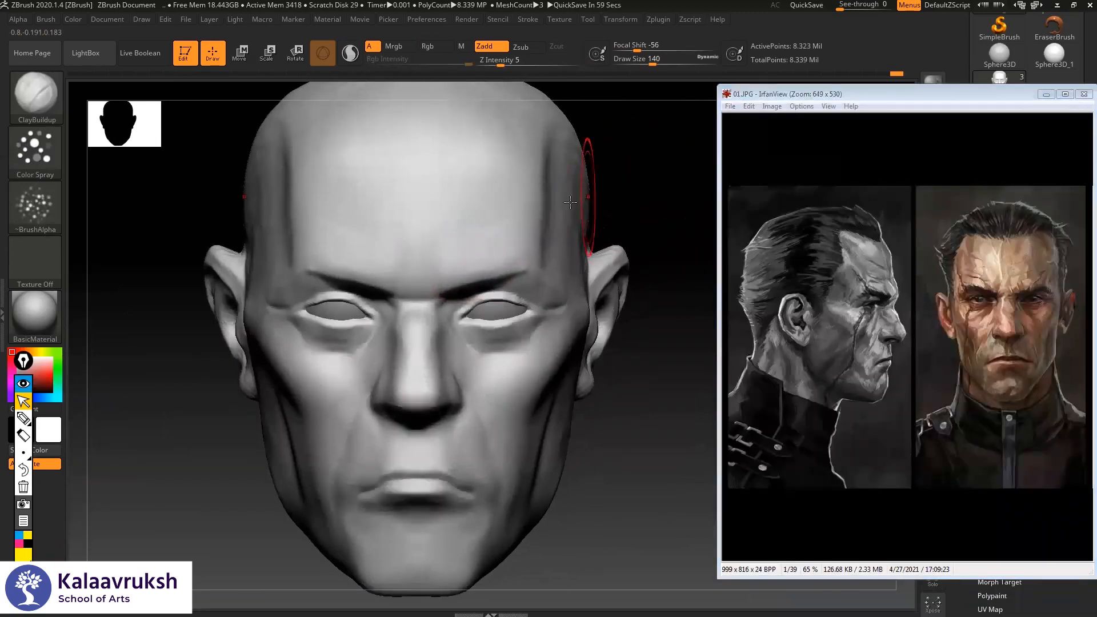
left_click_drag(642, 189, 640, 235, "alt")
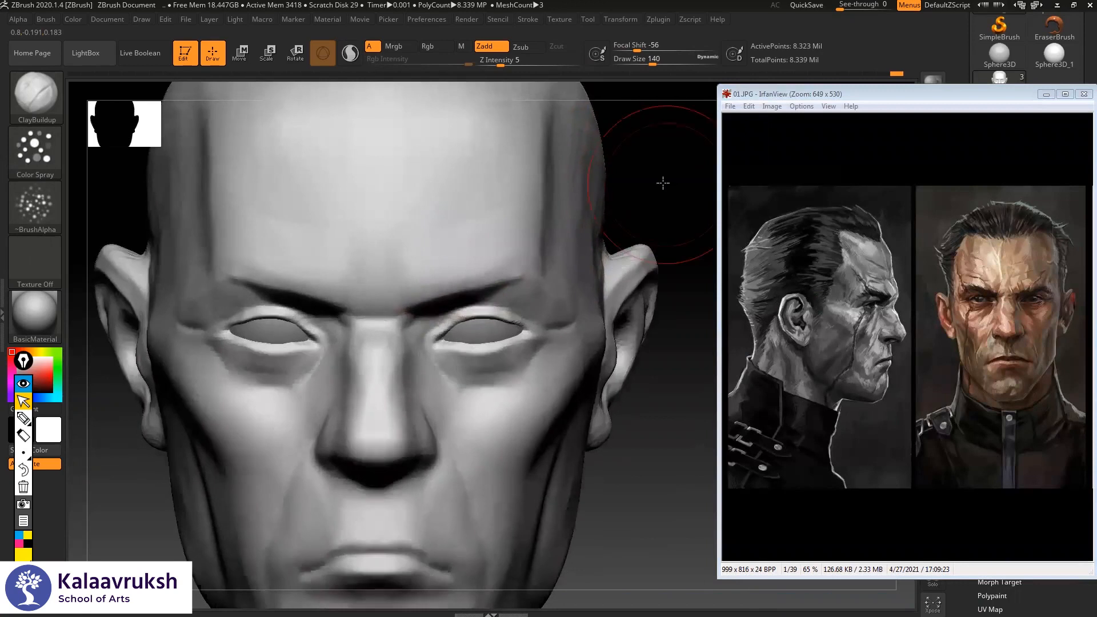
- Reduce the ClayBuildup draw size to 65, switch its stroke to FreeHand and turn its alpha off
key("space")
left_click_drag(465, 240, 455, 240)
mouse_move(644, 198)
left_mouse_down("alt")
mouse_move(617, 191)
mouse_move(177, 304)
mouse_move(137, 255)
mouse_move(199, 181)
mouse_move(181, 229)
left_mouse_up("alt")
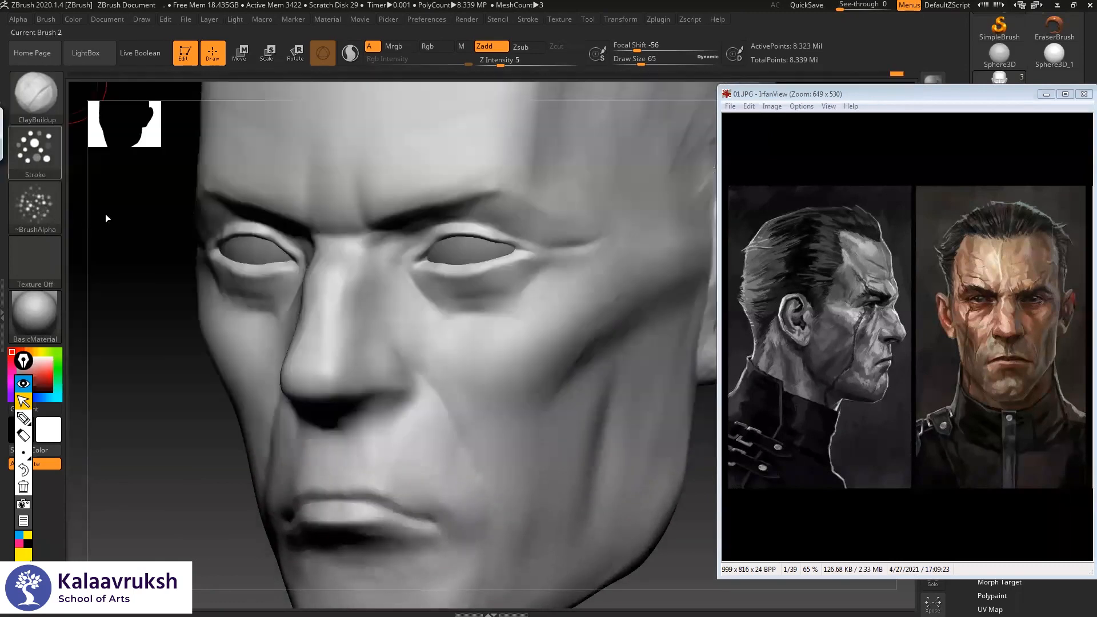
left_click(43, 159)
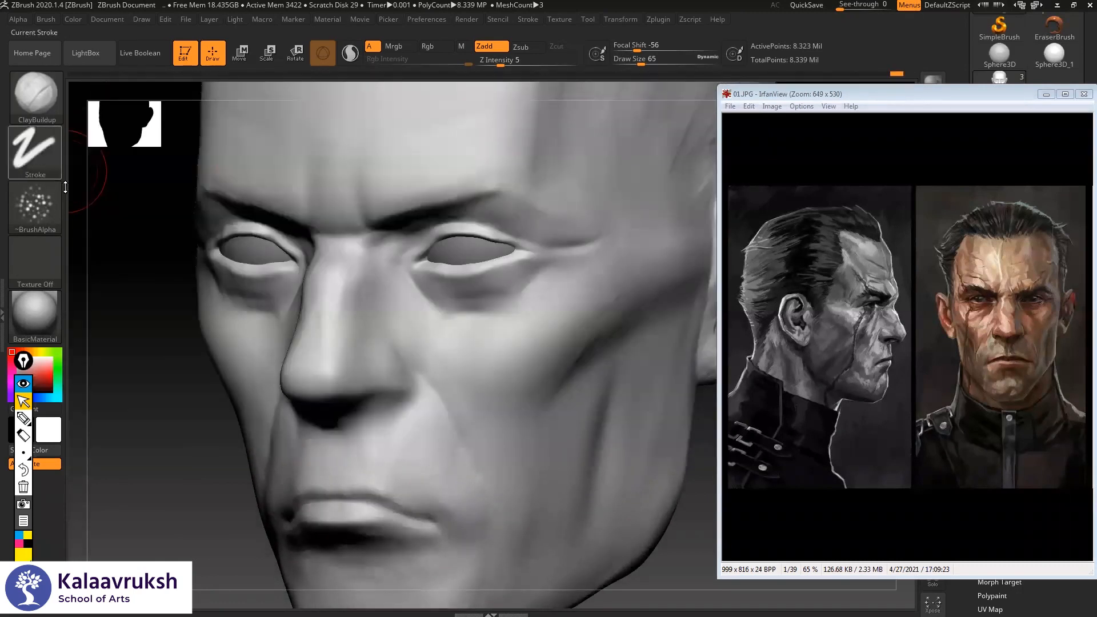
left_click(35, 208)
left_click(105, 217)
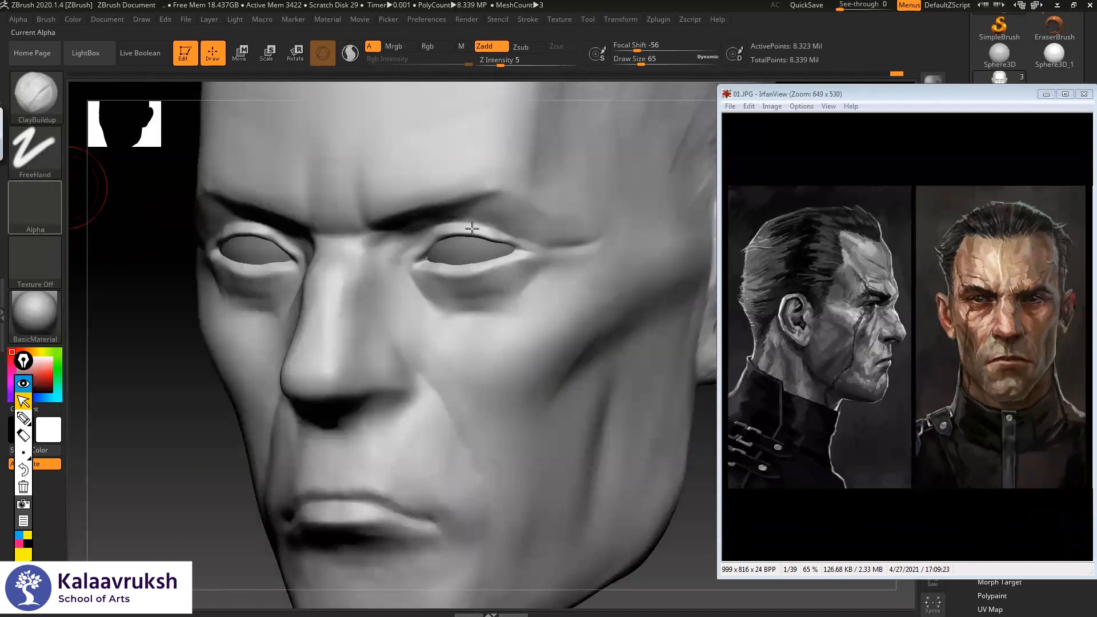
left_click(35, 208)
left_click(269, 216)
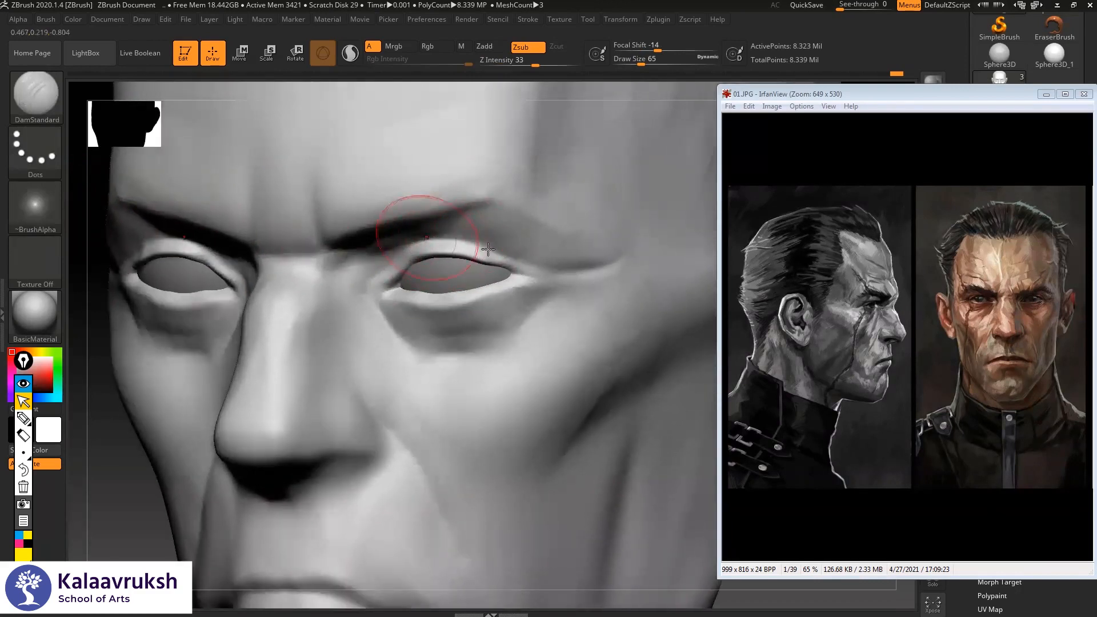
- Carve the upper eyelid creases and inner eye corners on both sides with the DamStandard brush
left_click_drag(556, 270, 538, 267)
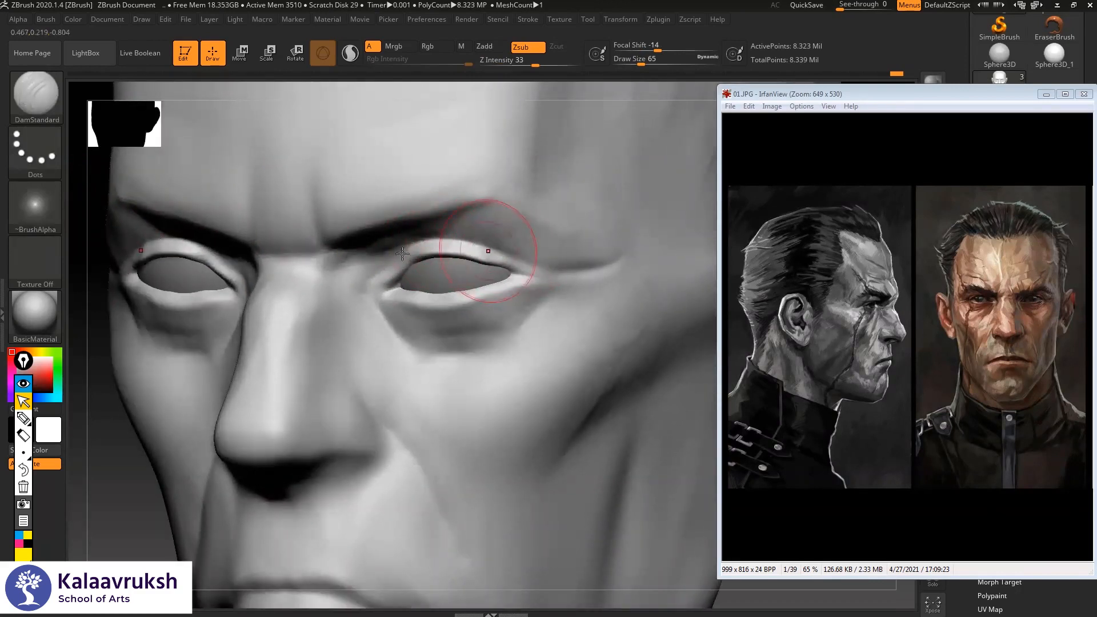
mouse_move(118, 467)
left_mouse_down()
mouse_move(324, 249)
mouse_move(380, 274)
mouse_move(392, 216)
left_mouse_up()
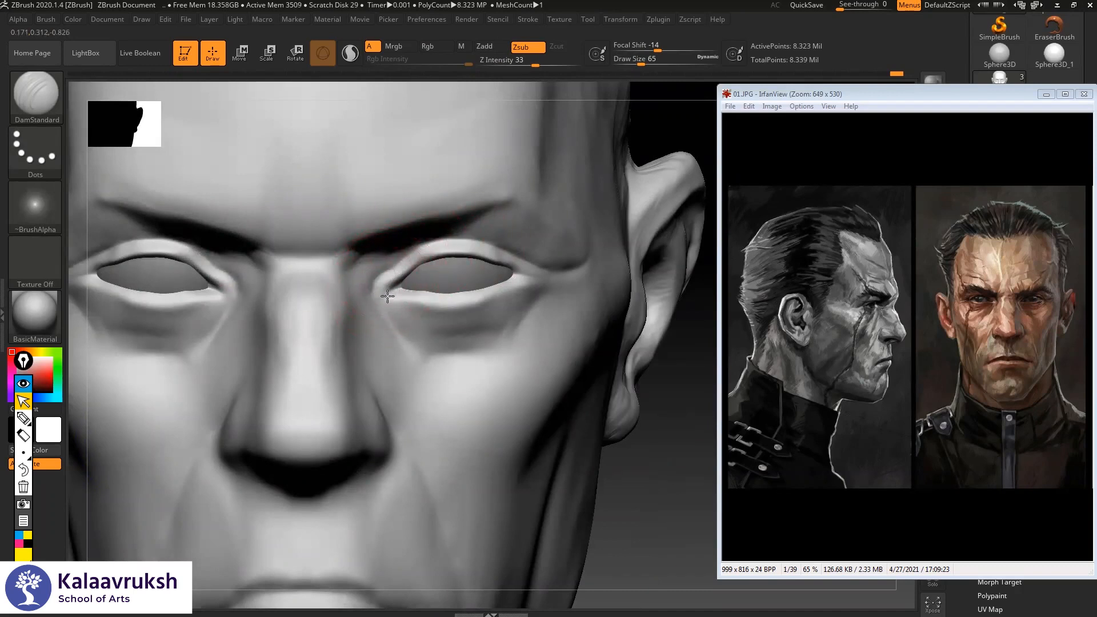
left_click_drag(707, 319, 681, 223)
mouse_move(424, 269)
left_mouse_down()
mouse_move(398, 286)
mouse_move(402, 264)
mouse_move(462, 249)
mouse_move(523, 262)
left_mouse_up()
mouse_move(678, 136)
left_mouse_down()
mouse_move(629, 257)
mouse_move(701, 259)
mouse_move(648, 272)
left_mouse_up()
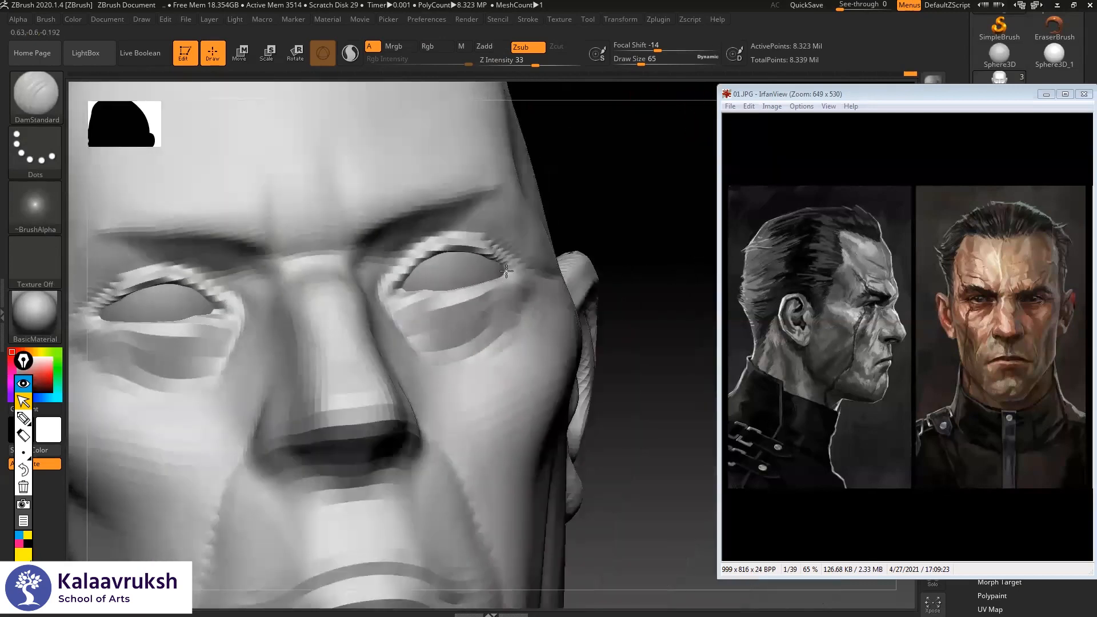
- Cut the fold running outward from the outer eye corners with DamStandard and smooth it toward the temples
left_click_drag(523, 267, 534, 267, "shift")
right_click_drag(657, 274, 564, 273)
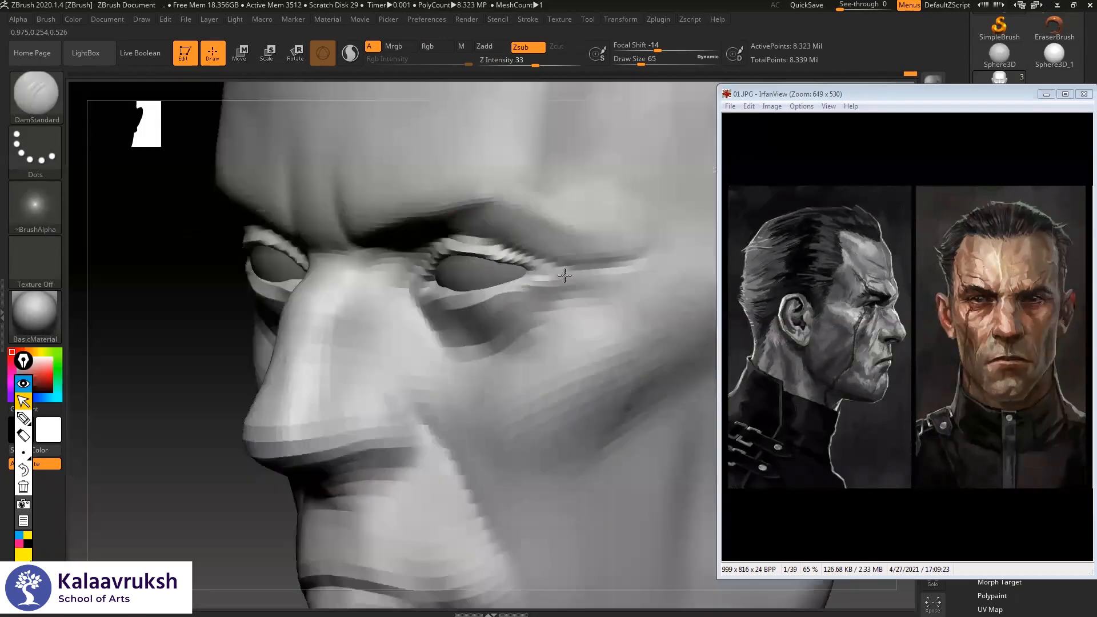
left_click_drag(539, 274, 593, 267)
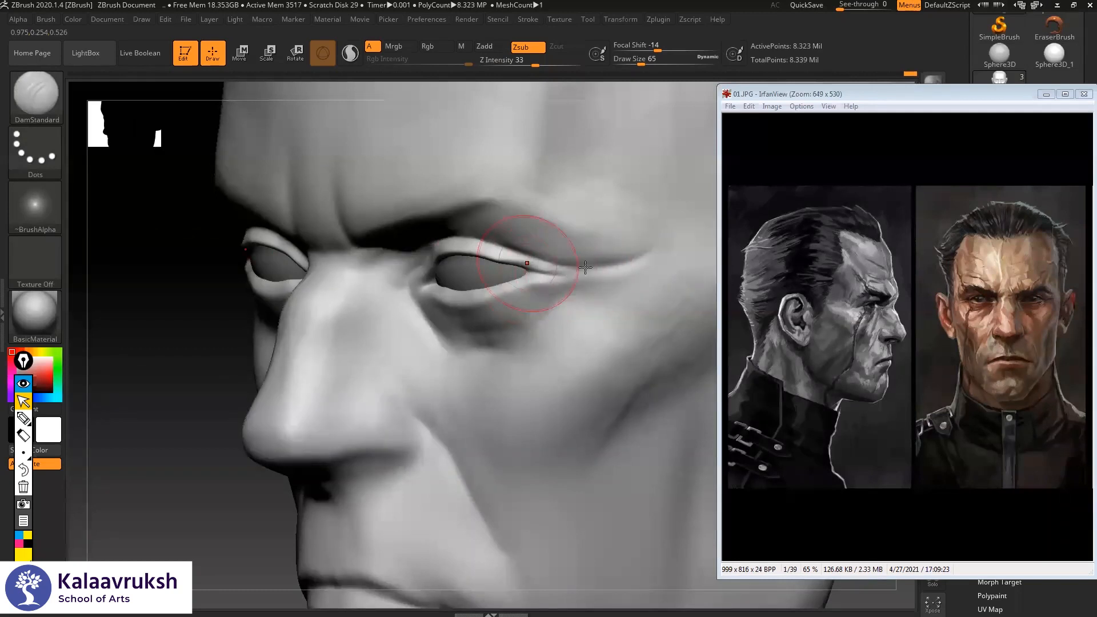
mouse_move(509, 258)
left_mouse_down("shift")
mouse_move(566, 276)
mouse_move(592, 269)
left_mouse_up("shift")
- Show the polyframe on the whole head and examine its topology from the front and three-quarter view
mouse_move(653, 157)
right_mouse_down("ctrl")
mouse_move(642, 186)
mouse_move(664, 192)
mouse_move(629, 169)
mouse_move(638, 173)
right_mouse_up("ctrl")
key("shift+f")
key("shift+f")
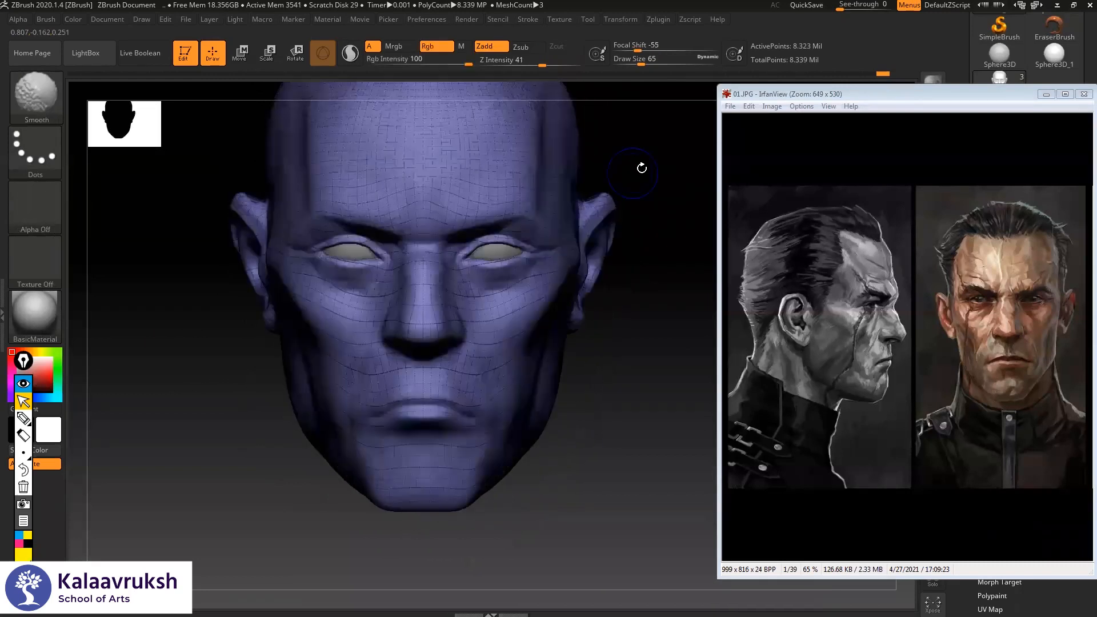
key("shift+f")
key("shift+f")
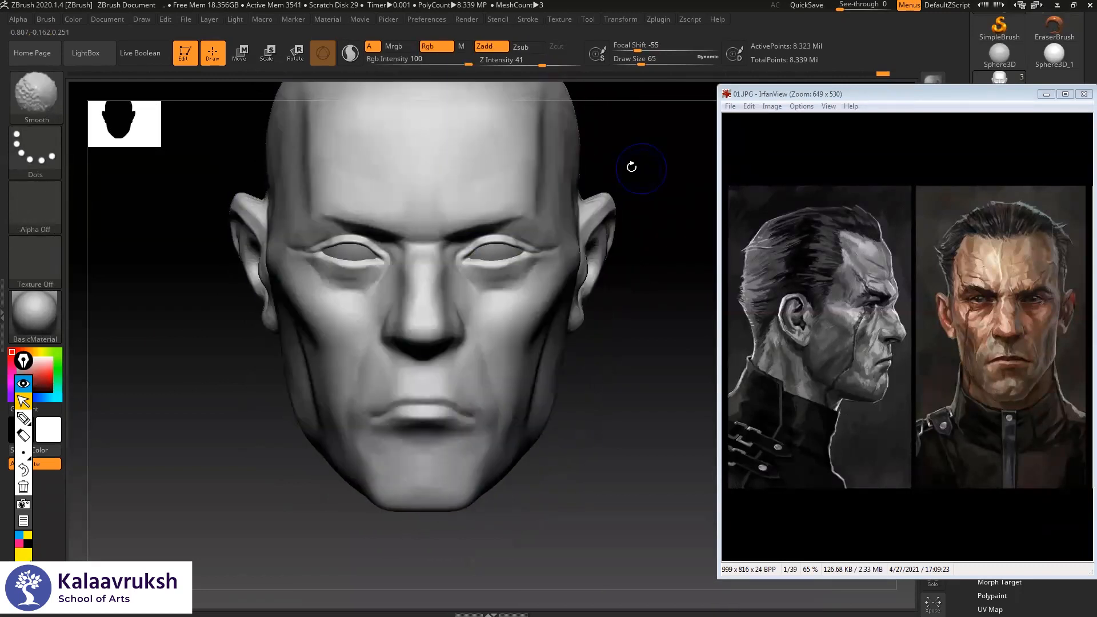
key("shift+f")
left_click_drag(592, 162, 293, 263)
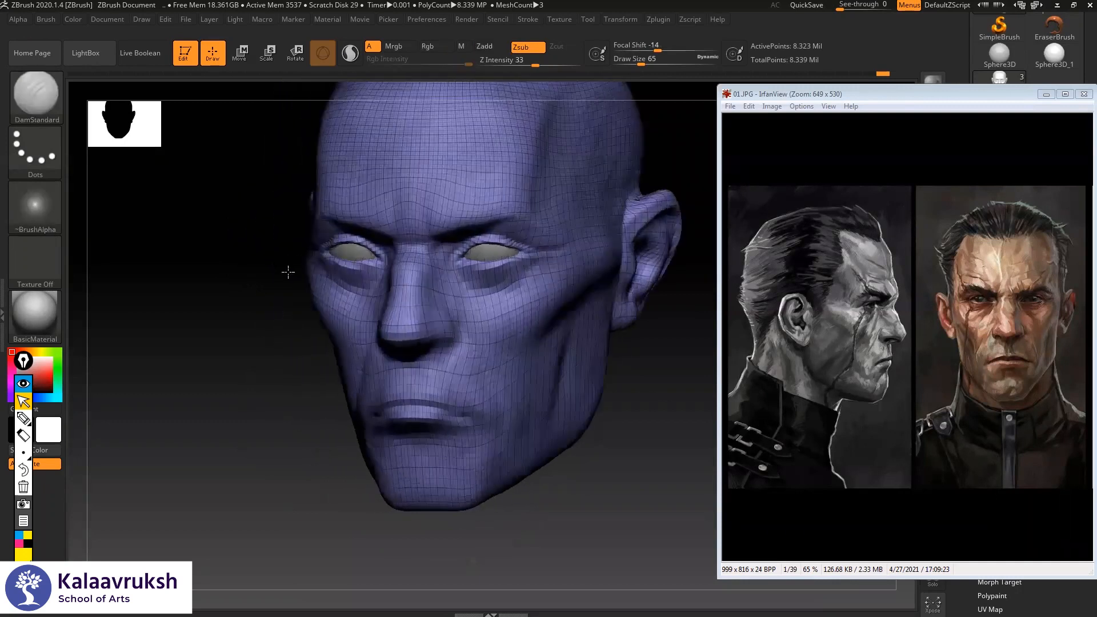
- Move the 01.JPG reference window down out of the way and compare the head with and without its polyframe
left_click_drag(875, 118, 921, 496)
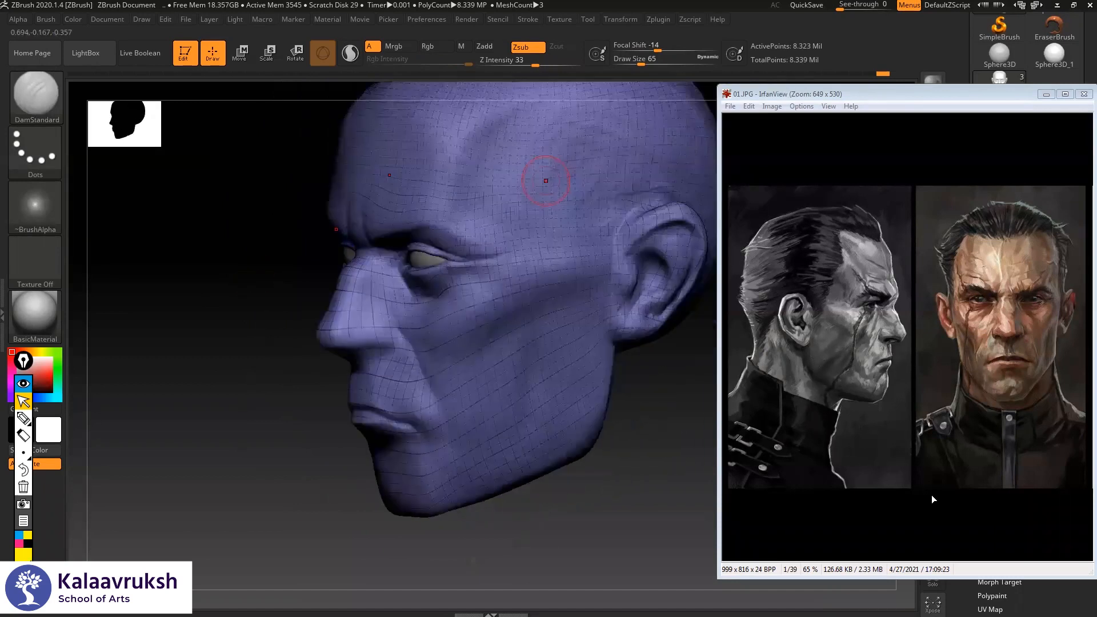
left_click(932, 495)
left_click(931, 498)
key("shift+f")
mouse_move(760, 386)
left_mouse_down("alt")
mouse_move(649, 320)
mouse_move(653, 340)
left_mouse_up("alt")
key("shift+f")
key("shift+f")
key("shift+f")
- Select the DamStandard brush, return the 01.JPG reference beside the head and hide the polyframe
key("b")
key("d")
key("s")
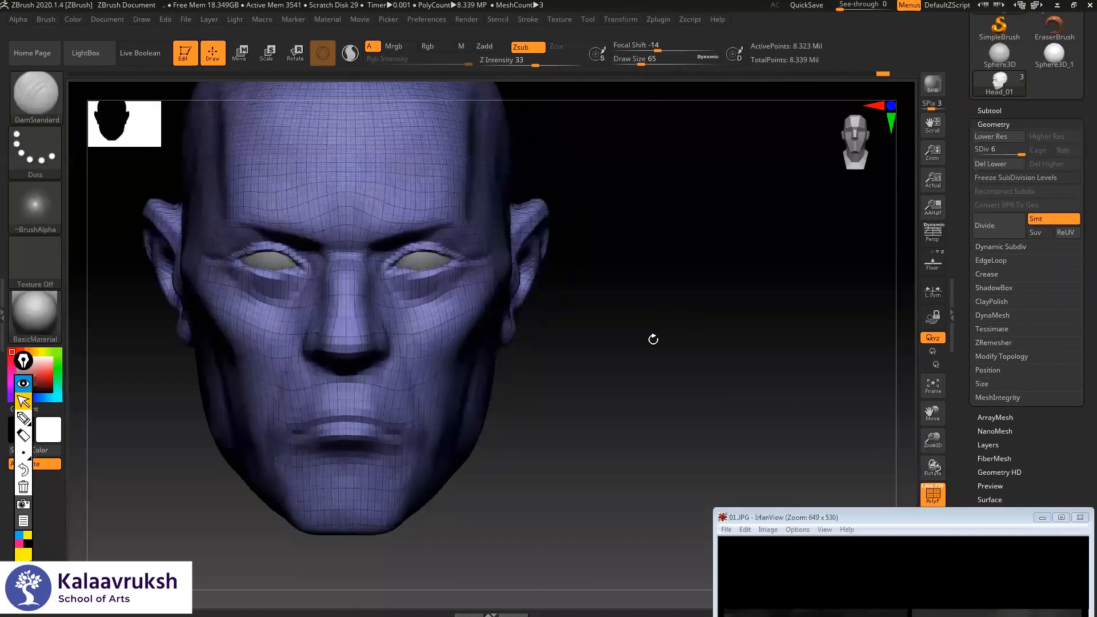
left_click_drag(747, 445, 642, 295, "alt")
left_click_drag(672, 329, 803, 118)
key("shift+f")
- Carve the frown creases between the eyebrows above the nose bridge with DamStandard on the lower subdivision levels and soften them
mouse_move(632, 247)
left_mouse_down()
mouse_move(661, 270)
mouse_move(637, 282)
mouse_move(685, 277)
left_mouse_up()
mouse_move(437, 176)
right_mouse_down("alt")
mouse_move(383, 223)
mouse_move(416, 216)
right_mouse_up("alt")
left_click_drag(360, 232, 428, 201, "alt")
mouse_move(668, 176)
left_mouse_down("shift")
mouse_move(326, 313)
mouse_move(71, 371)
left_mouse_up("shift")
right_click_drag(680, 136, 540, 126, "alt")
left_click_drag(640, 143, 293, 274, "alt")
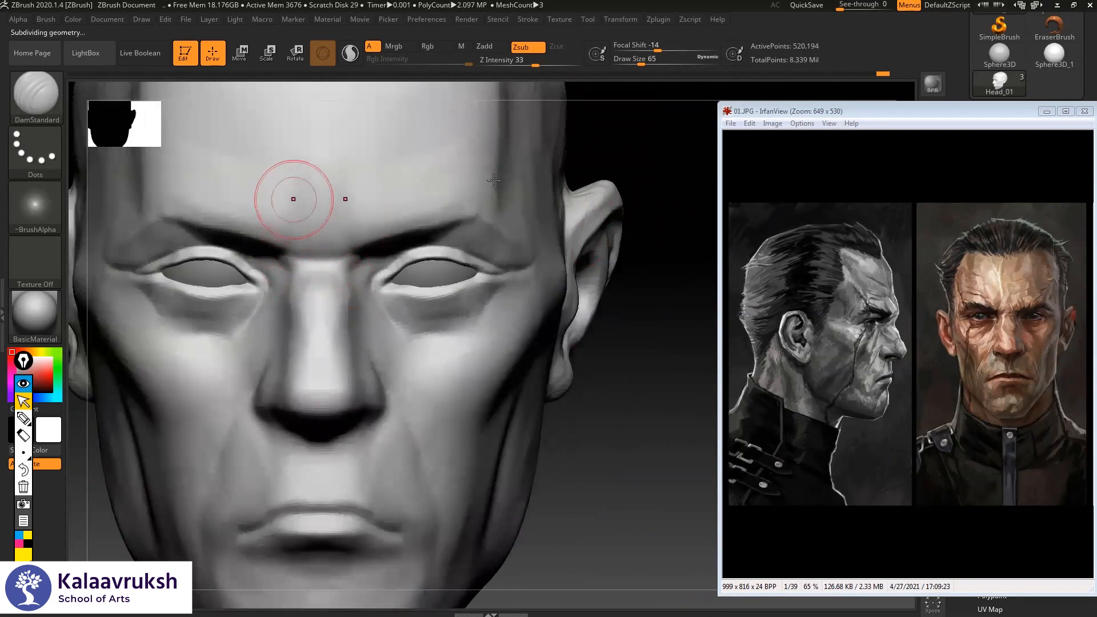
right_click_drag(299, 205, 509, 160)
left_click_drag(301, 203, 300, 263, "shift")
left_click_drag(656, 261, 658, 320, "alt")
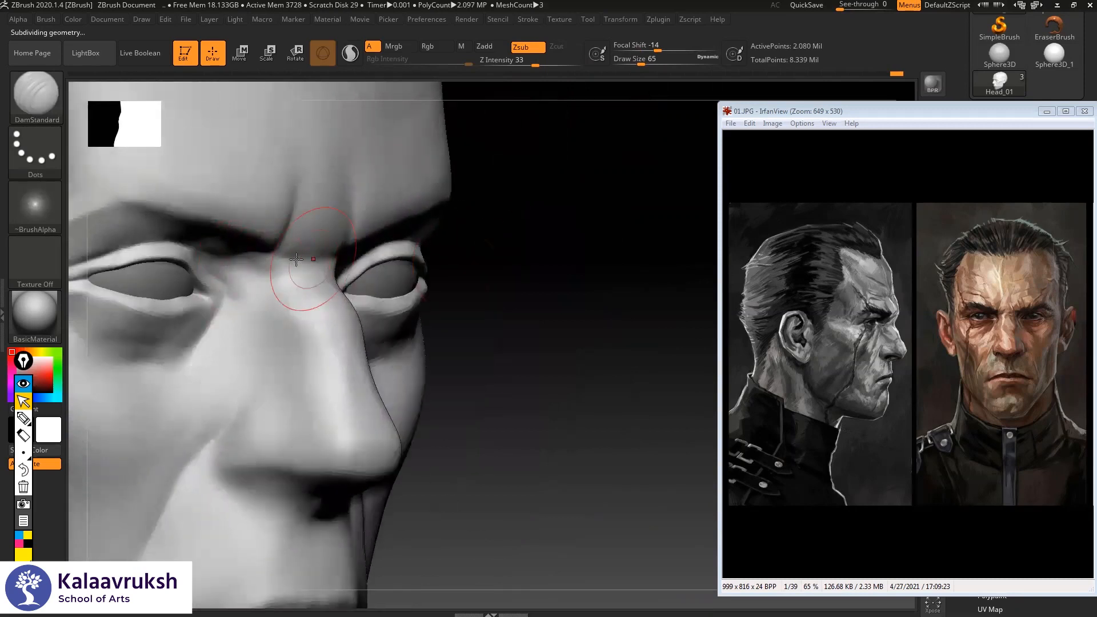
key("shift")
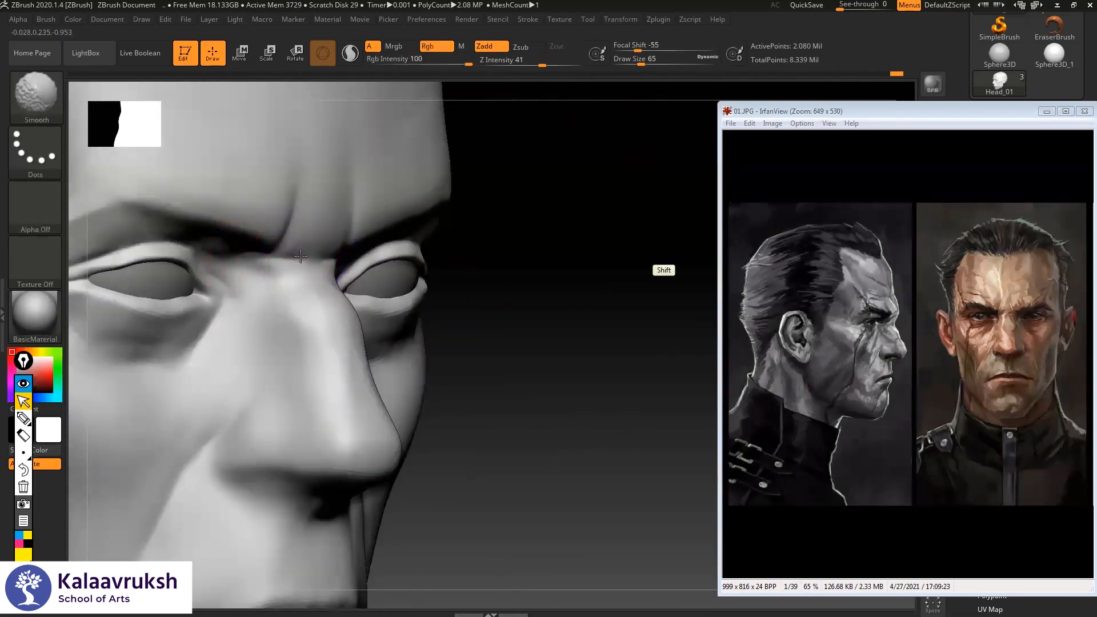
- Define the crease under the lower eyelids with DamStandard and smooth the eye bags below it
left_click_drag(492, 211, 524, 208, "alt")
mouse_move(195, 307)
left_mouse_down()
mouse_move(167, 331)
mouse_move(140, 307)
mouse_move(189, 292)
left_mouse_up()
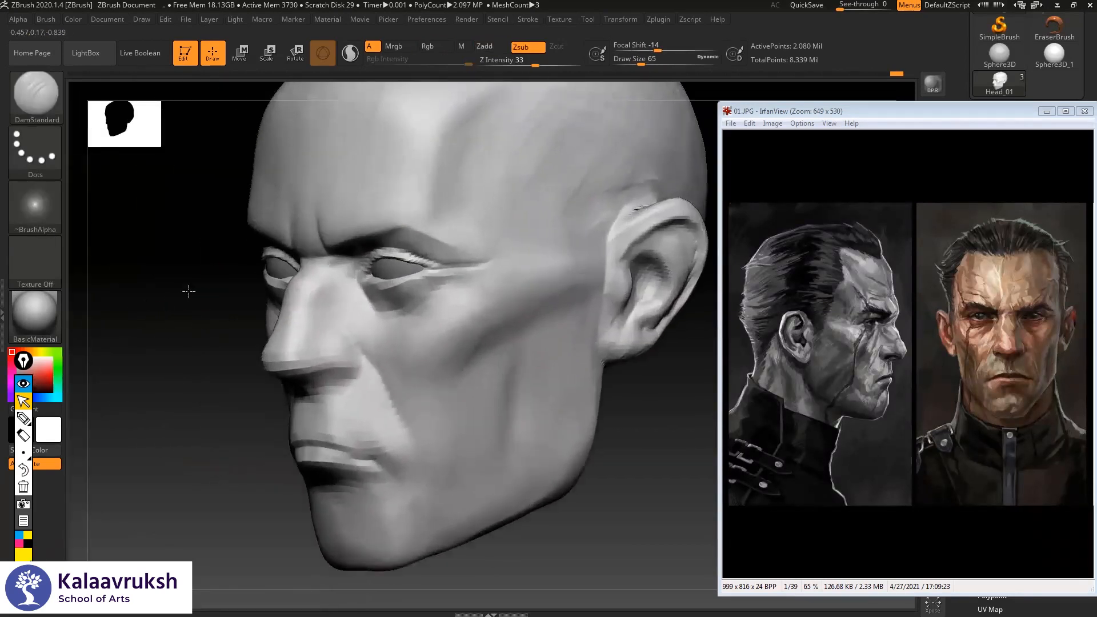
left_click_drag(604, 234, 589, 207, "alt")
right_click_drag(609, 274, 649, 277)
right_click_drag(394, 284, 468, 284, "alt")
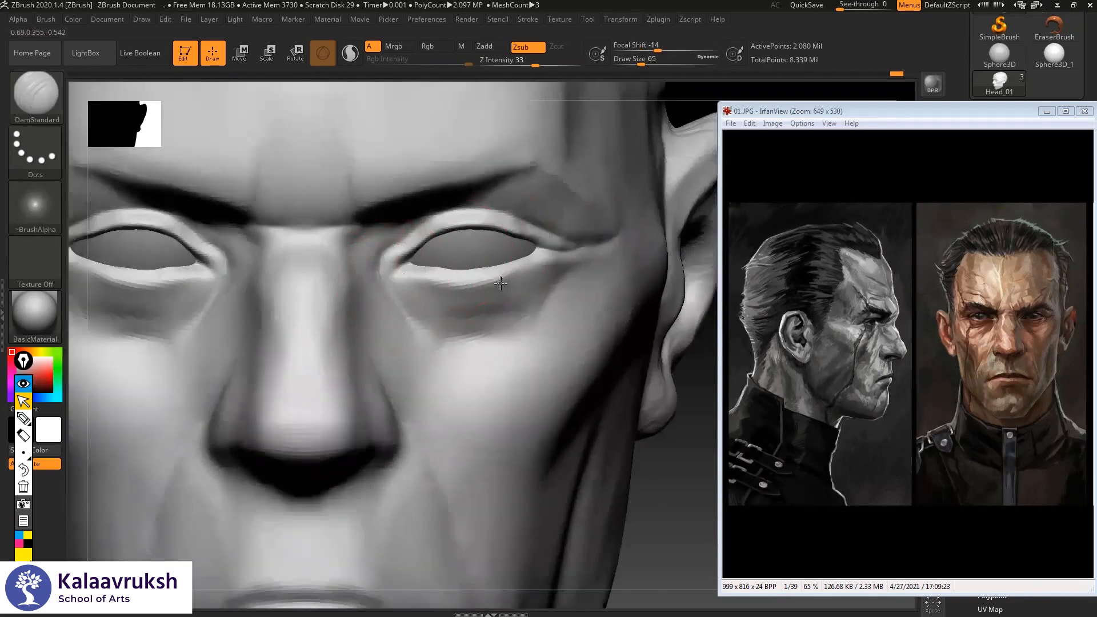
mouse_move(404, 279)
left_mouse_down()
mouse_move(548, 259)
mouse_move(529, 282)
mouse_move(495, 274)
left_mouse_up()
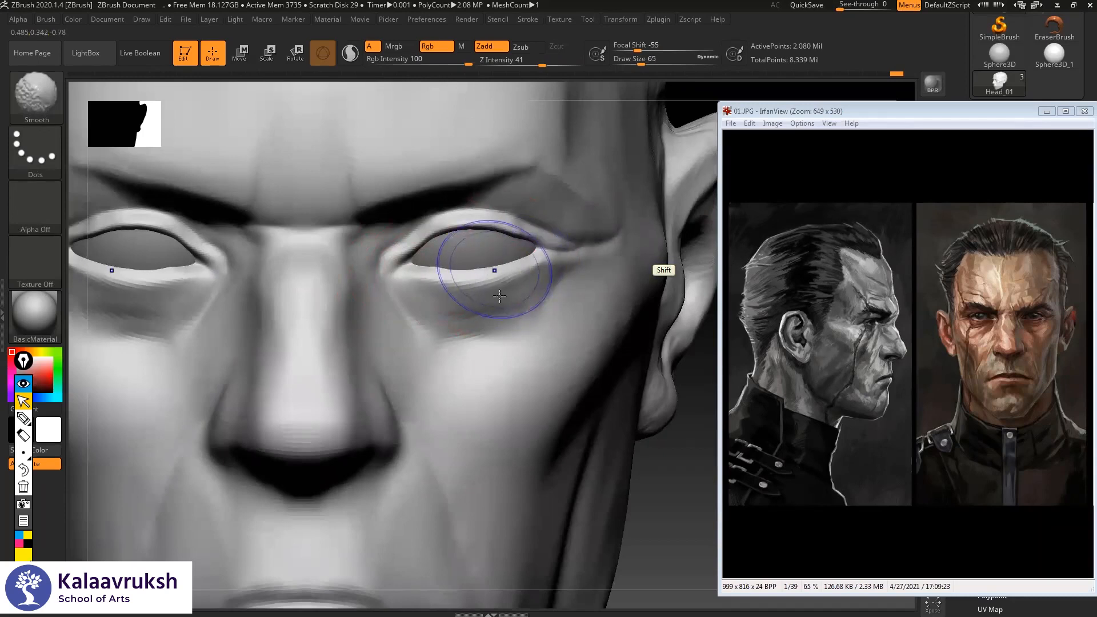
- Zoom the 01.JPG reference to 224% and centre it on the painted face around the scarred eye
left_click(992, 336)
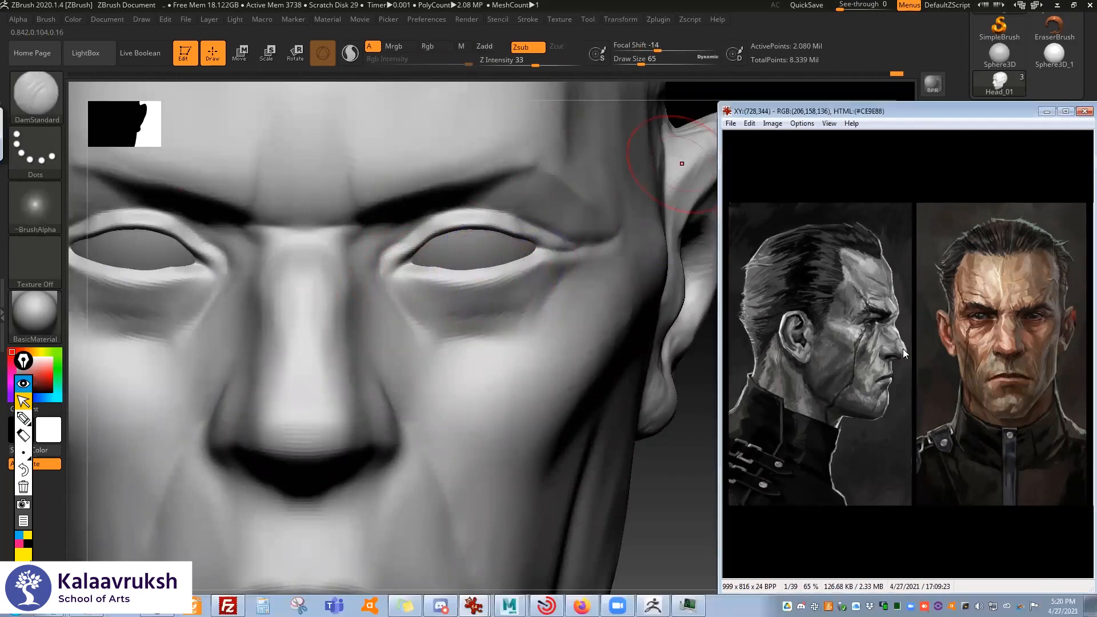
scroll(904, 352, "up", 5, "ctrl")
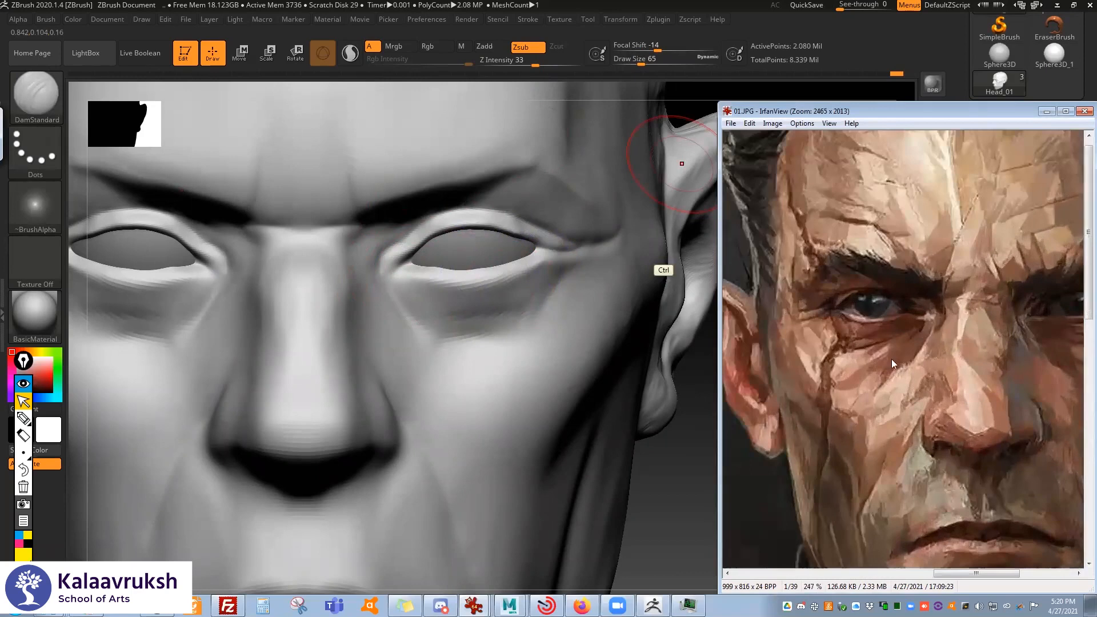
scroll(894, 365, "down", 6, "ctrl")
scroll(825, 250, "up", 5, "ctrl")
right_click_drag(964, 412, 829, 261)
right_click_drag(986, 365, 820, 368)
right_click_drag(900, 374, 240, 378)
- Try to carve the lower eyelid edge of the character's right eye with DamStandard at draw size 41
right_click_drag(119, 403, 200, 462, "alt")
mouse_move(326, 267)
right_mouse_down("ctrl")
mouse_move(216, 358)
mouse_move(275, 366)
right_mouse_up("ctrl")
right_click_drag(97, 467, 95, 517, "ctrl")
right_click_drag(350, 281, 410, 283, "alt")
key("space")
left_click_drag(404, 285, 355, 285)
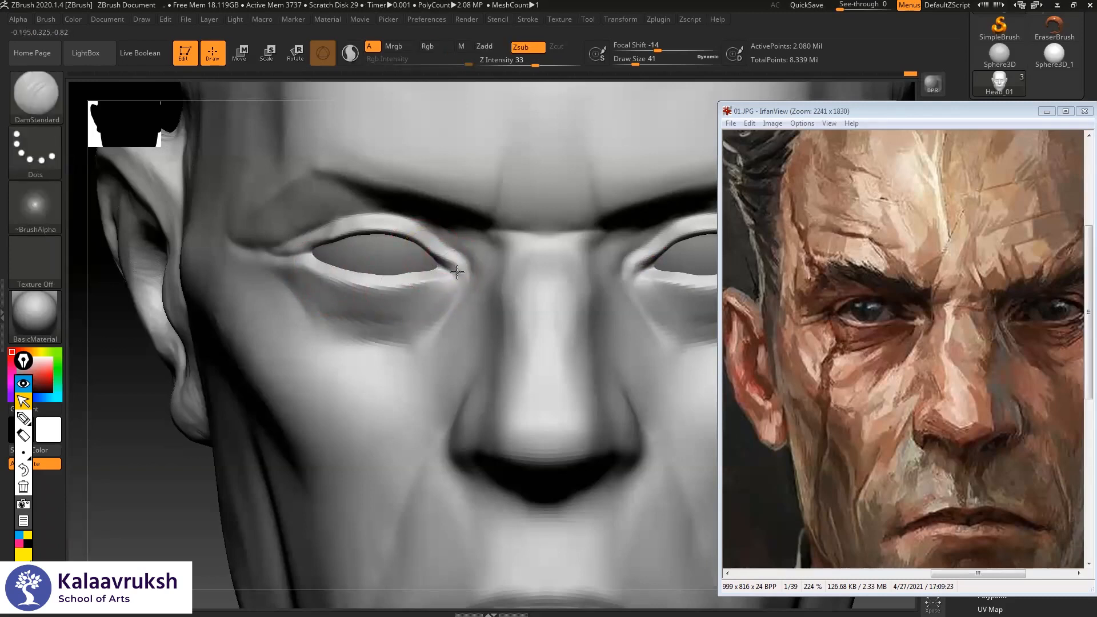
left_click_drag(389, 276, 430, 268)
key("ctrl+z")
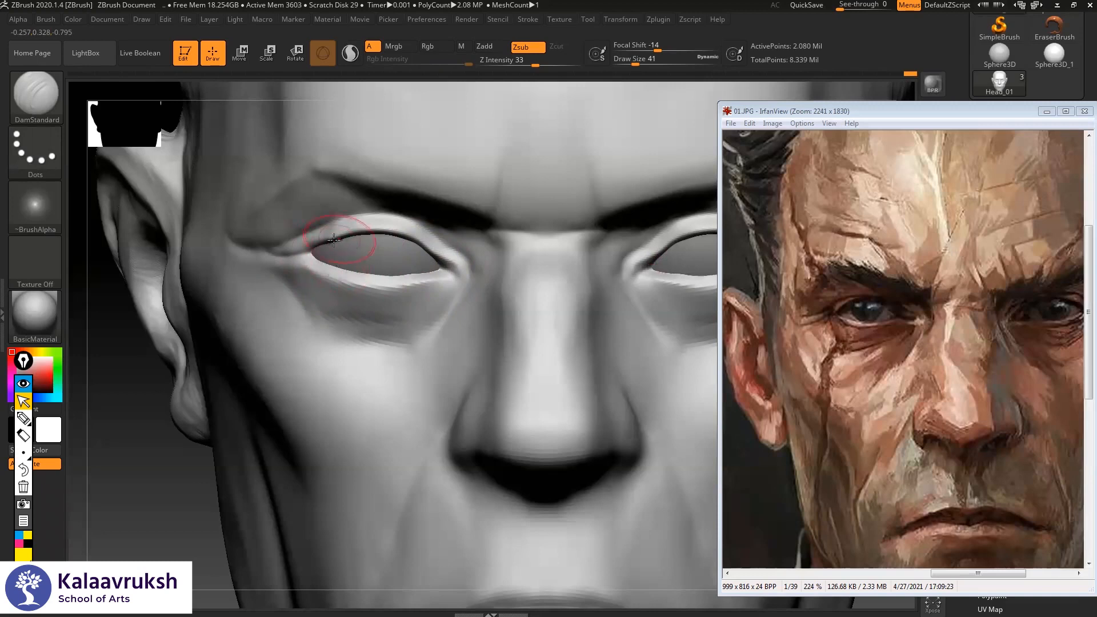
- Build up the fold between outer brow and upper eyelid with ClayBuildup at draw size 51 and Z intensity 23 on a lower subdivision level
key("b")
key("c")
key("b")
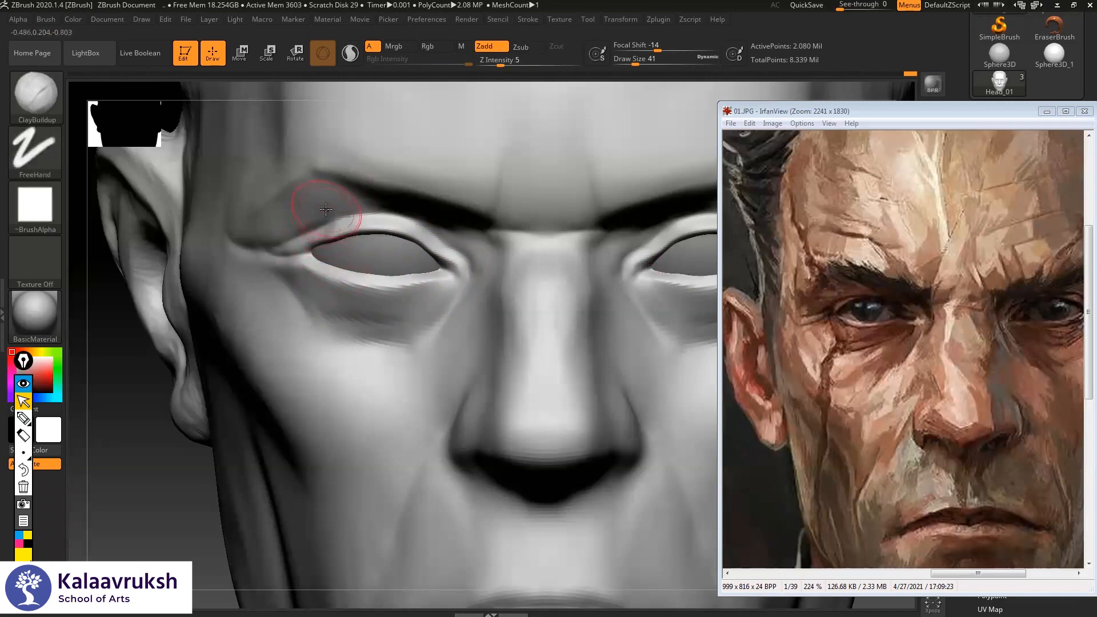
key("space")
left_click_drag(298, 204, 301, 201)
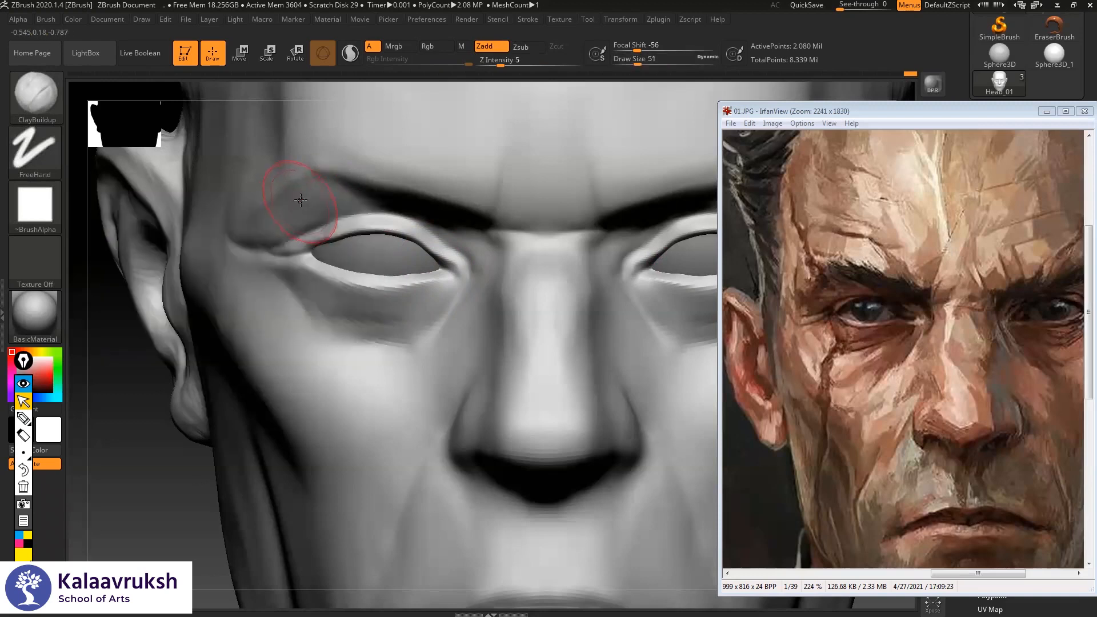
key("shift")
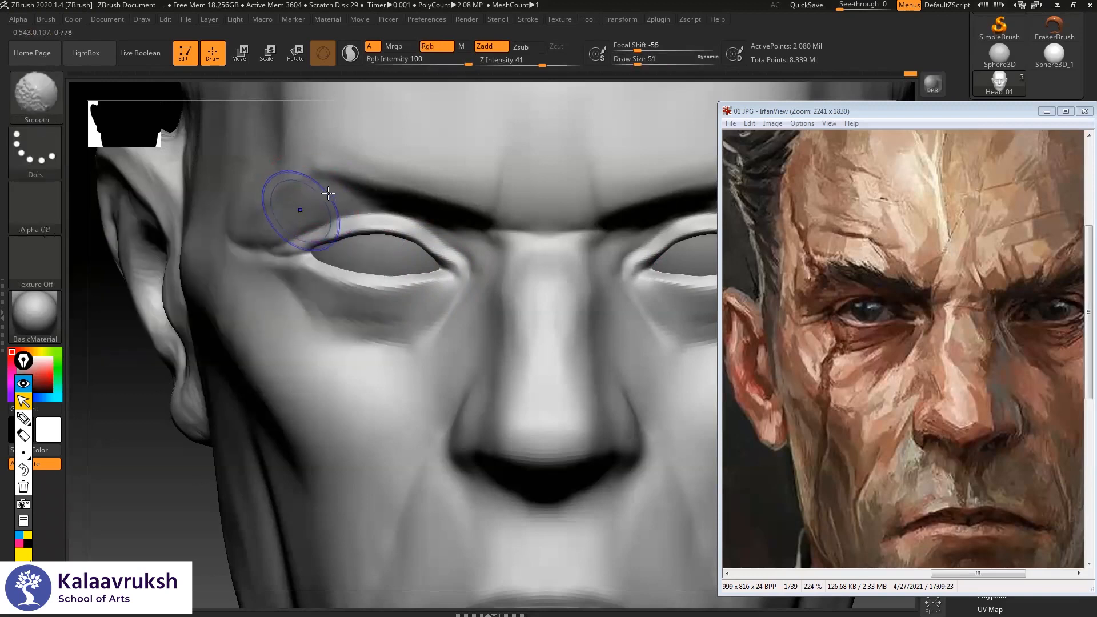
key("shift+d")
left_click_drag(512, 62, 526, 60)
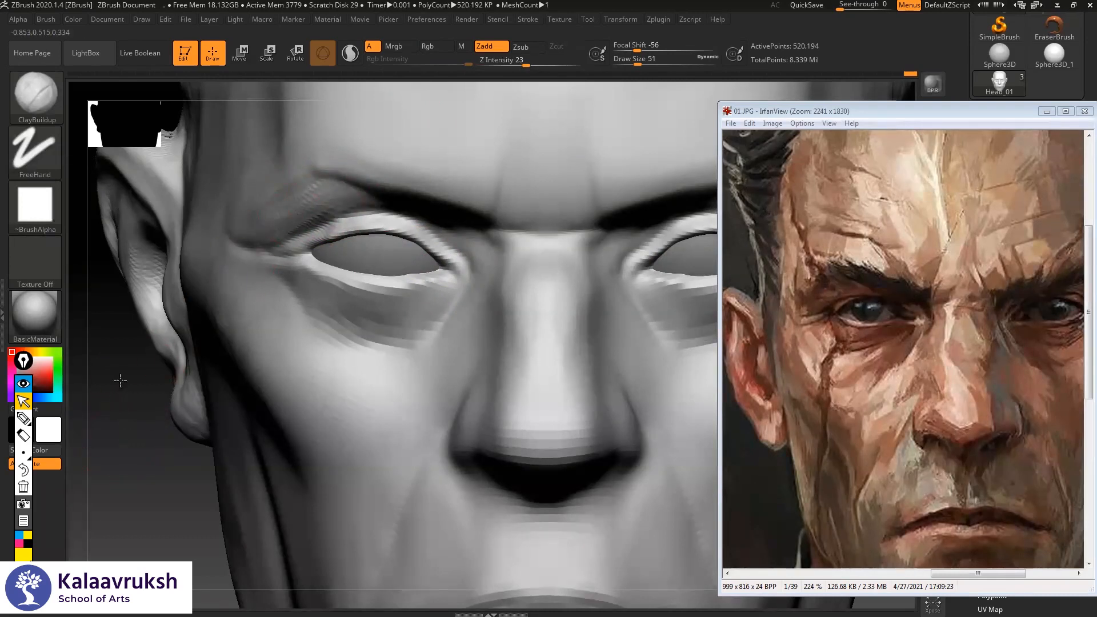
- Build up the brow ridges above the eyes with ClayBuildup at draw size 71 on a lower subdivision level and smooth the strokes
key("f")
mouse_move(118, 400)
left_mouse_down()
mouse_move(626, 177)
mouse_move(551, 183)
left_mouse_up()
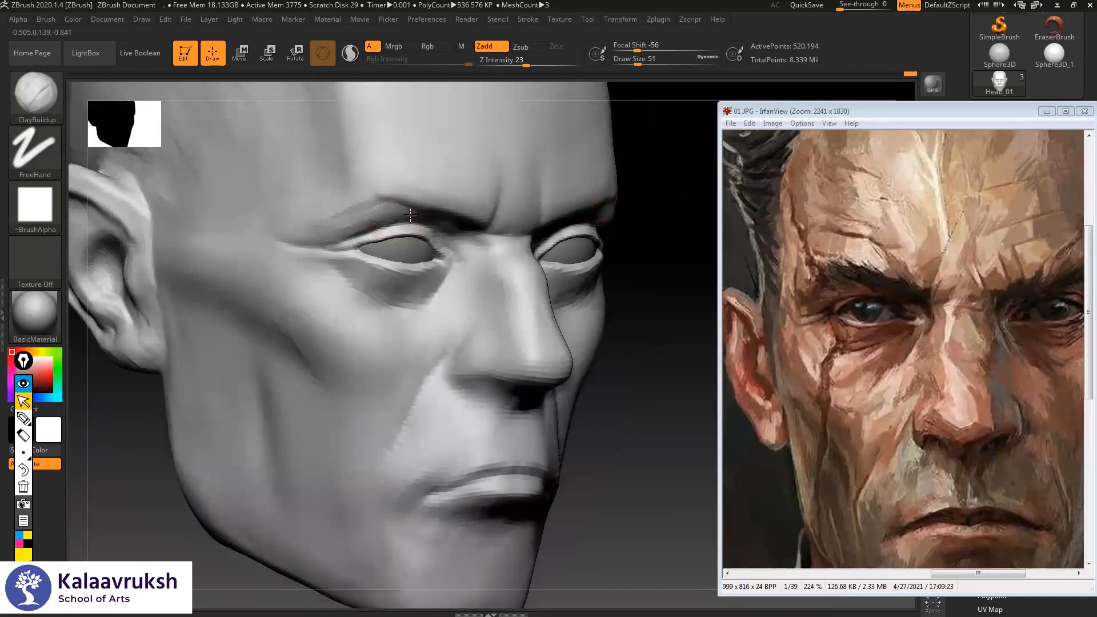
mouse_move(324, 231)
left_mouse_down()
mouse_move(325, 242)
mouse_move(294, 238)
left_mouse_up()
left_click_drag(655, 136, 656, 164, "alt")
key("space")
left_click(437, 216)
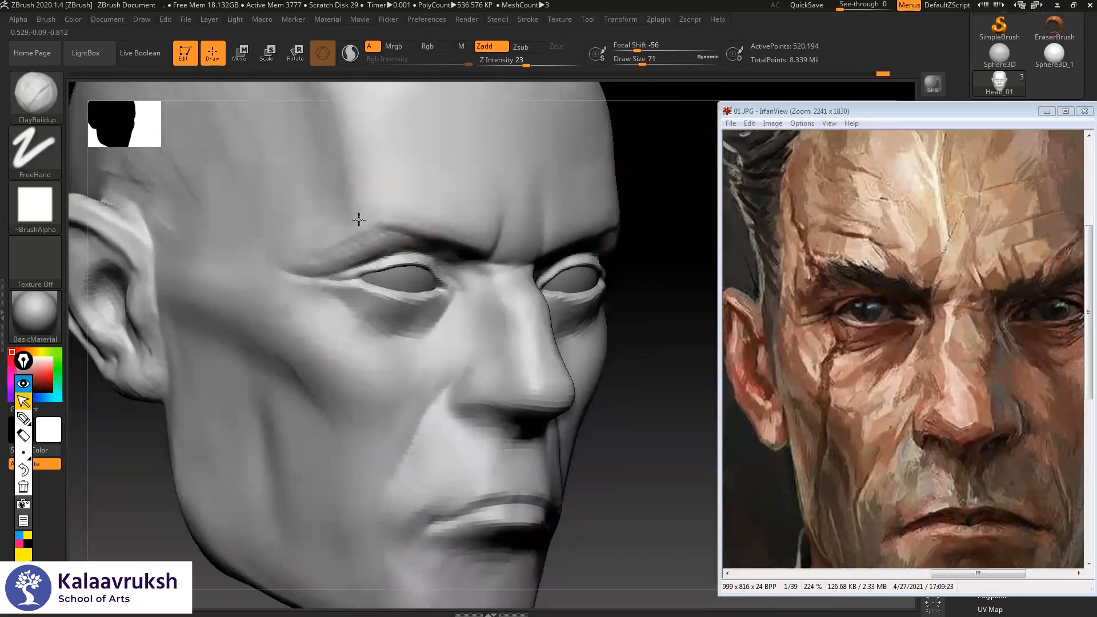
key("shift+d")
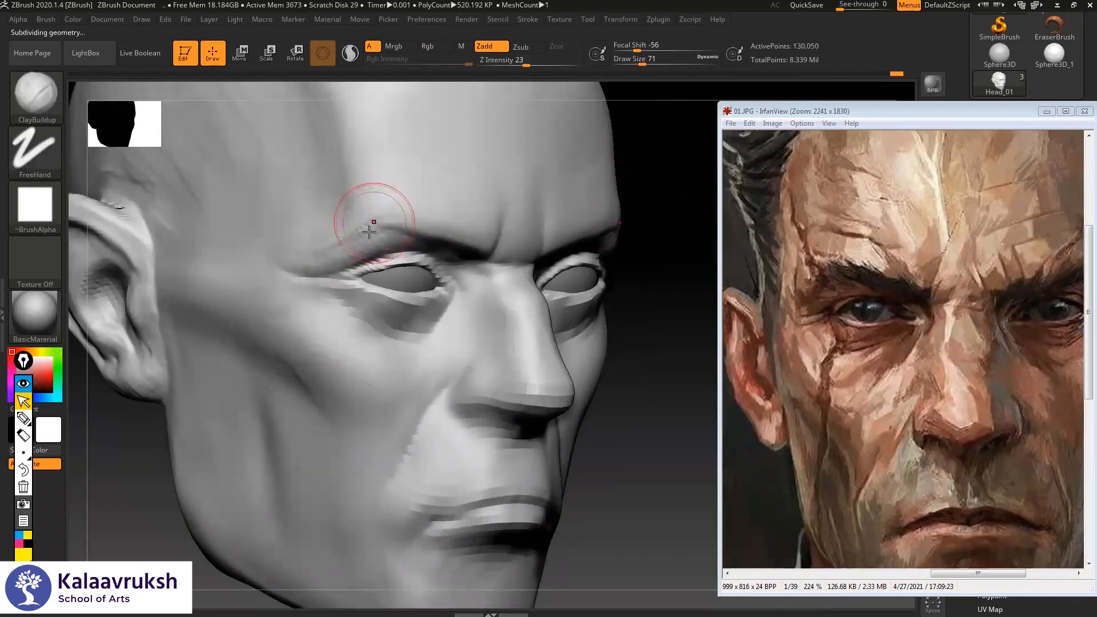
mouse_move(341, 224)
left_mouse_down()
mouse_move(429, 211)
mouse_move(374, 199)
mouse_move(455, 219)
left_mouse_up()
mouse_move(370, 194)
left_mouse_down()
mouse_move(441, 215)
mouse_move(438, 225)
mouse_move(467, 205)
left_mouse_up()
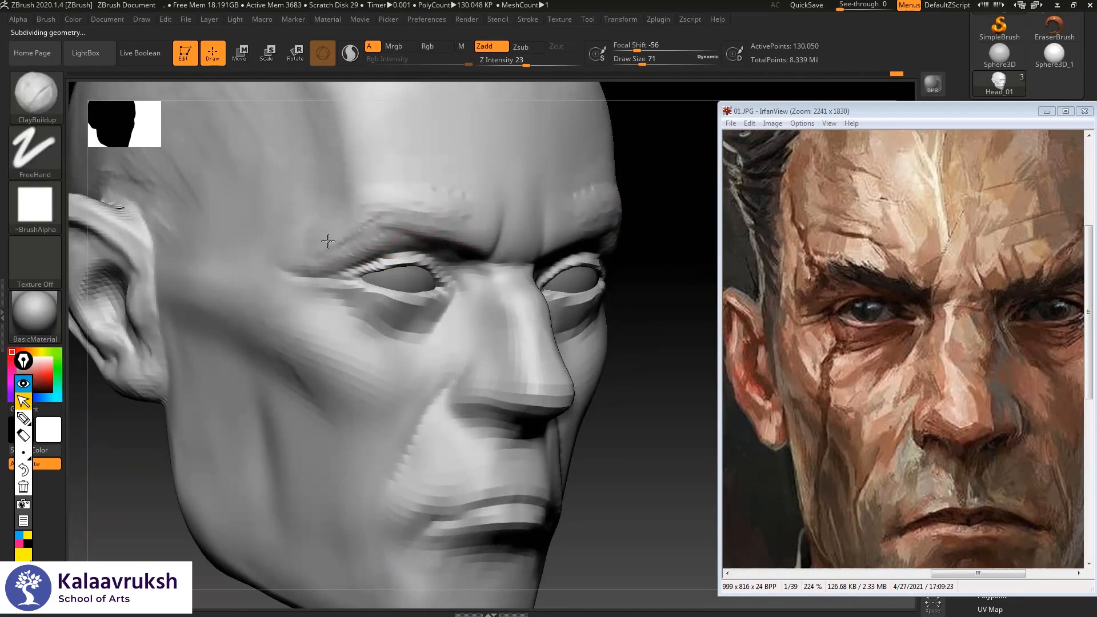
left_click_drag(620, 147, 399, 189)
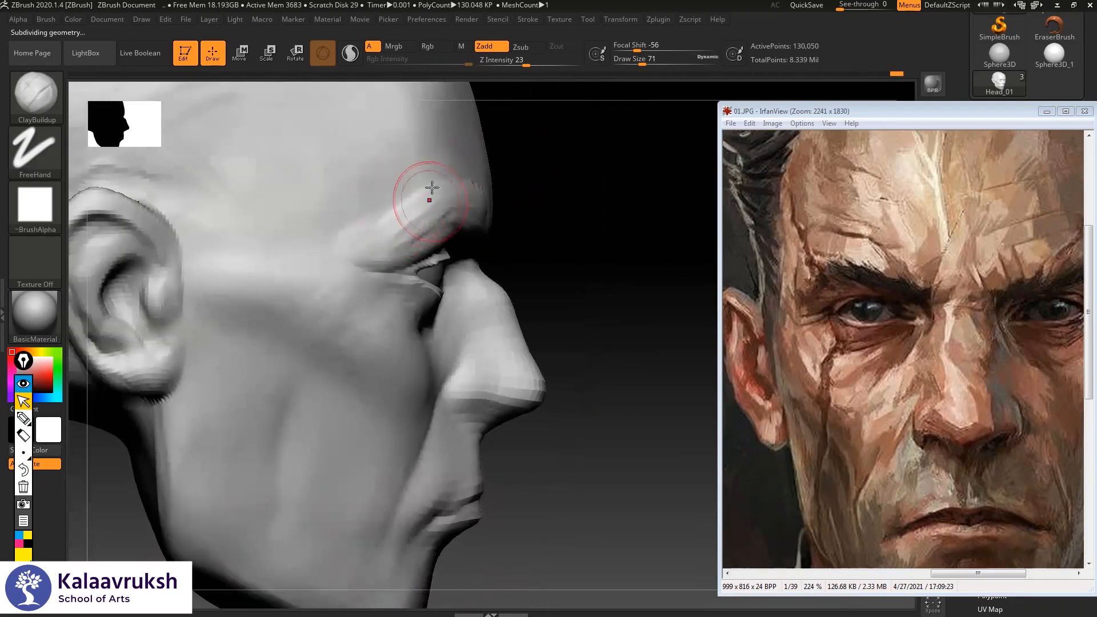
key("shift")
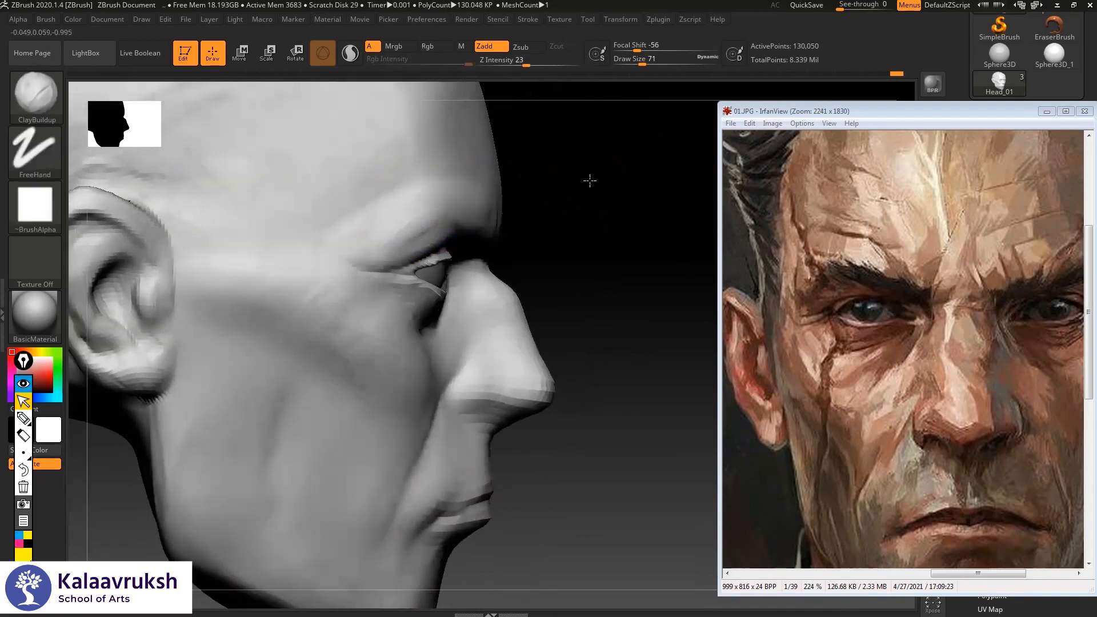
- Sharpen the brow fold above the outer upper eyelids with raised DamStandard strokes at draw size 71, then smooth its surface
left_click_drag(588, 179, 490, 191)
left_click_drag(696, 93, 608, 171, "alt")
mouse_move(655, 213)
left_mouse_down()
mouse_move(644, 206)
mouse_move(693, 196)
left_mouse_up()
left_click(725, 154)
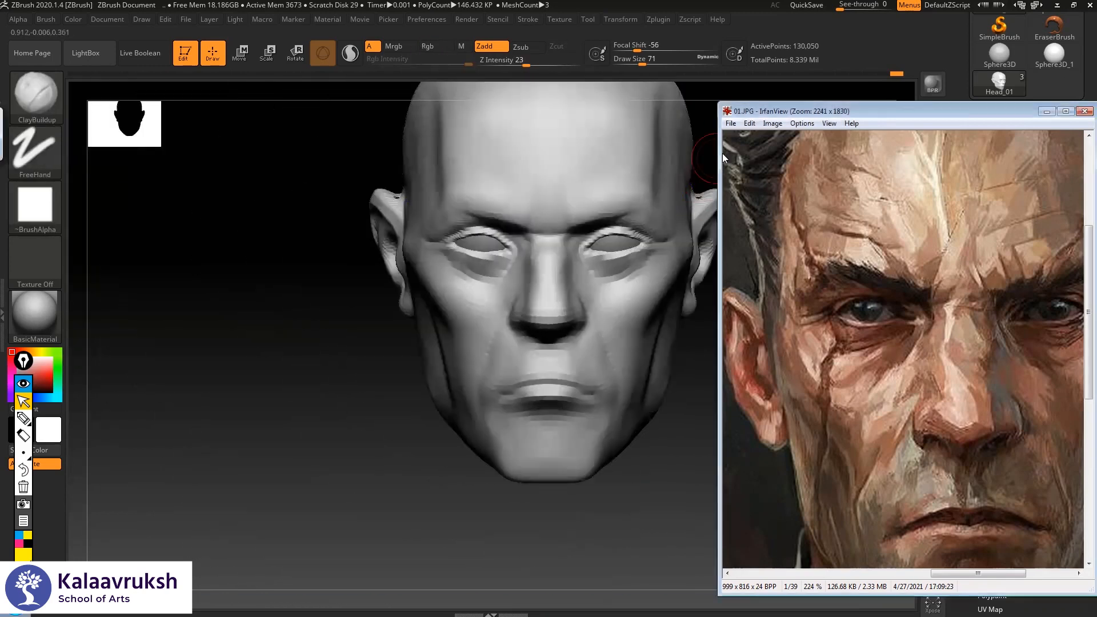
left_click_drag(272, 320, 299, 317)
left_click_drag(617, 193, 426, 255, "shift")
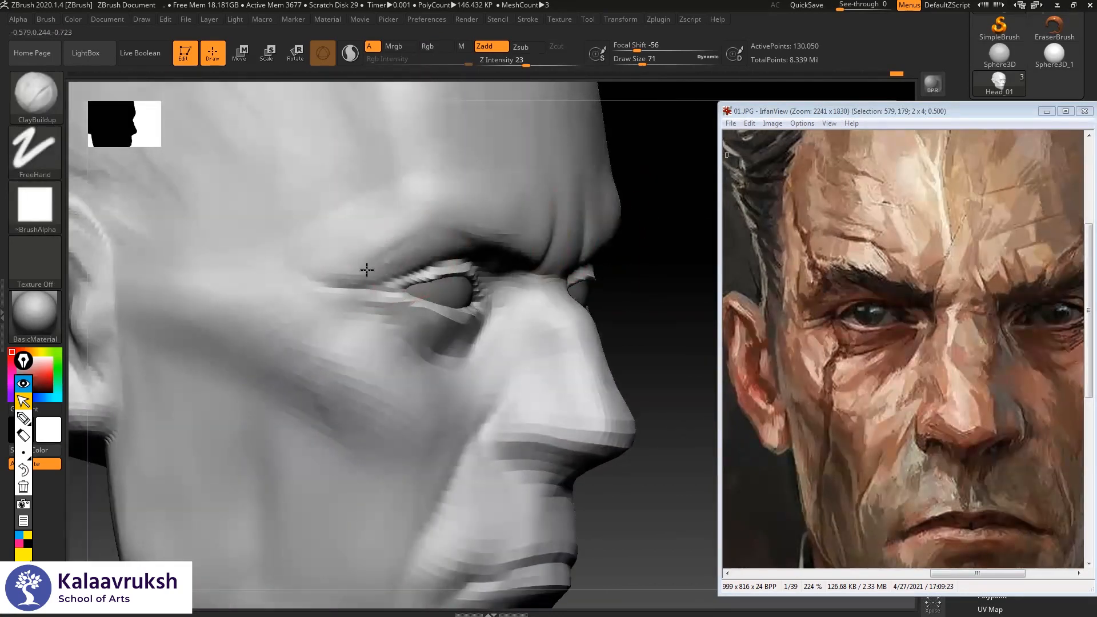
key("b")
key("d")
key("s")
key("alt")
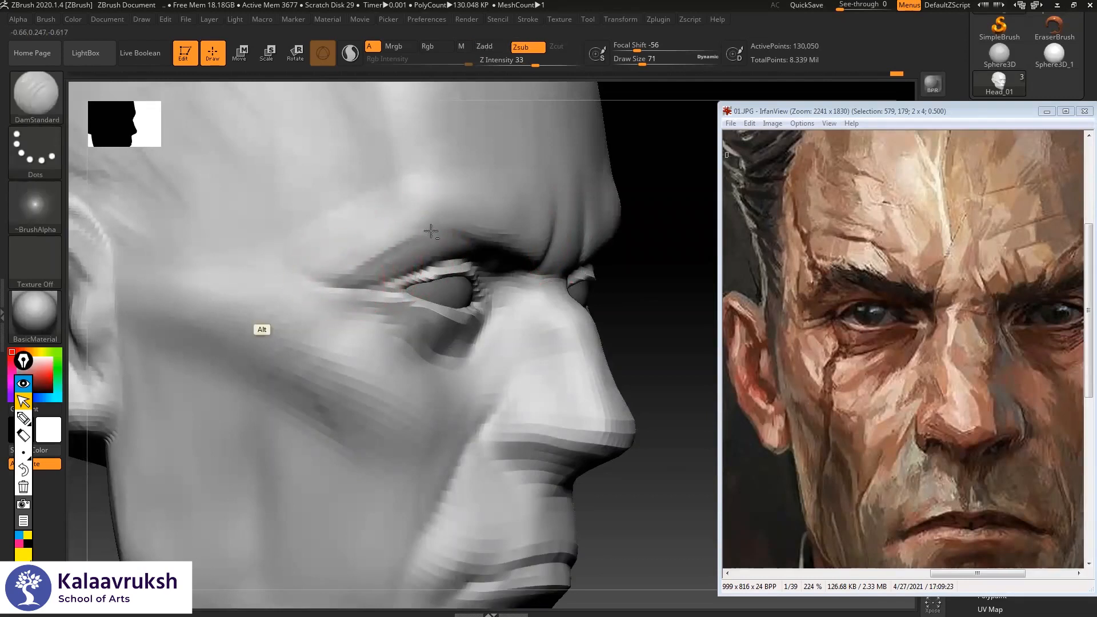
key("shift")
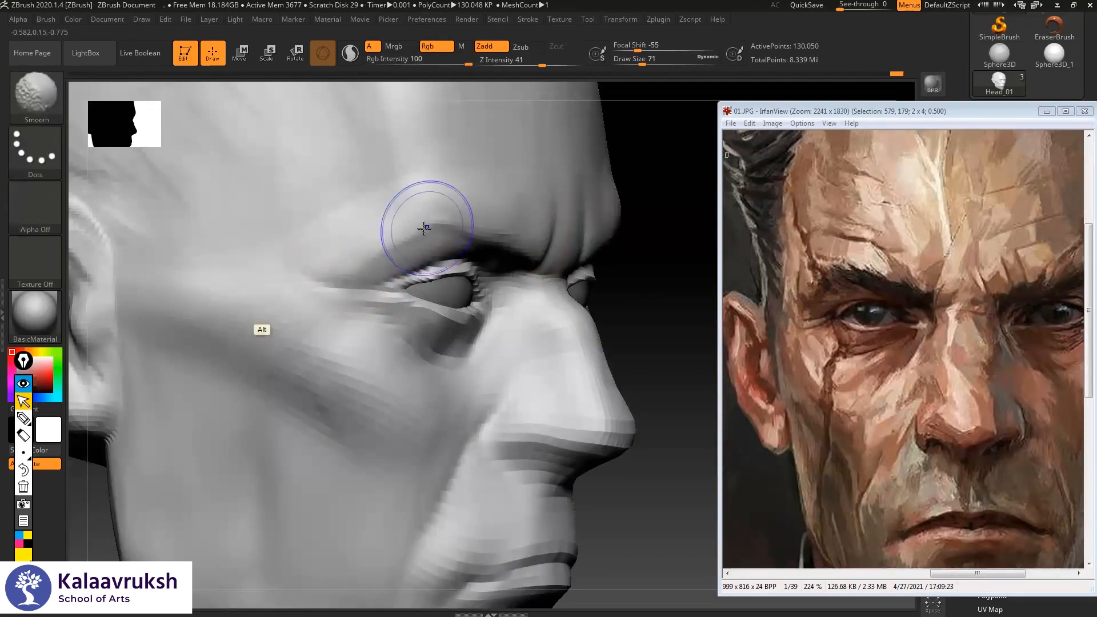
mouse_move(674, 176)
left_mouse_down("alt")
mouse_move(564, 171)
mouse_move(594, 170)
mouse_move(518, 190)
mouse_move(568, 184)
mouse_move(568, 201)
mouse_move(652, 201)
mouse_move(632, 170)
mouse_move(595, 173)
left_mouse_up("alt")
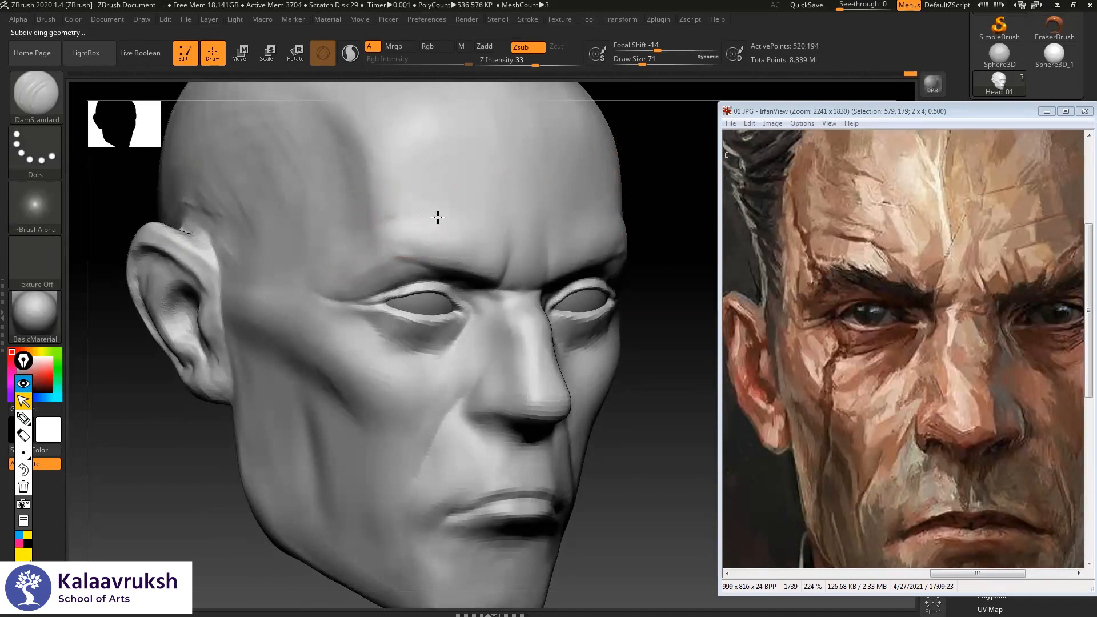
- Carve short horizontal wrinkles above the brows and a slanted crease toward the nose bridge with DamStandard at draw size 71
left_click_drag(421, 215, 476, 217)
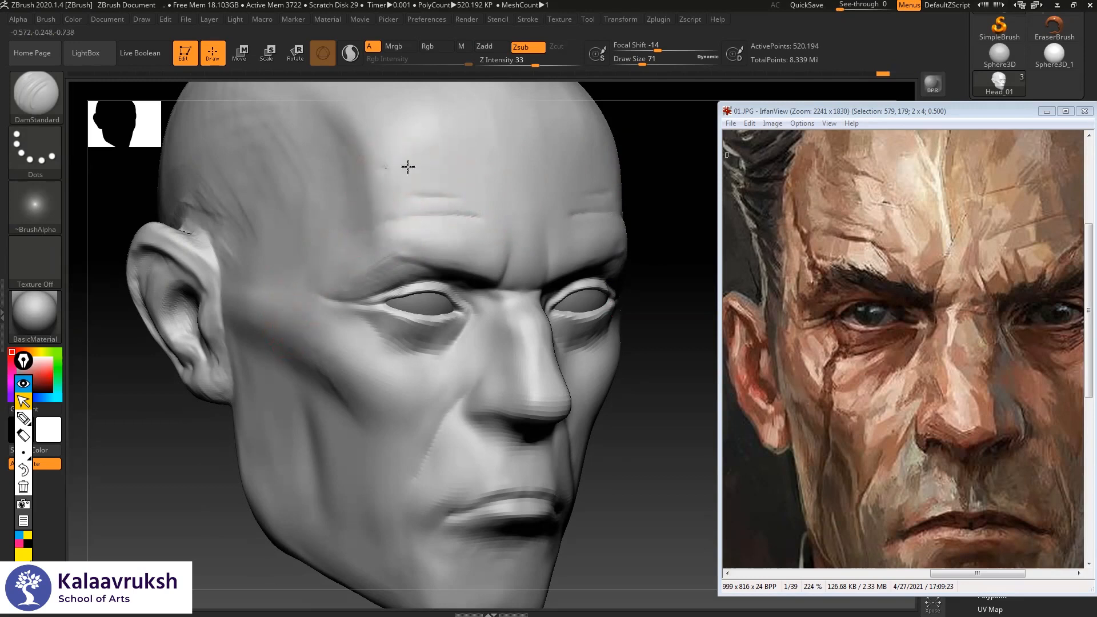
left_click_drag(406, 166, 615, 167)
key("ctrl+z")
mouse_move(487, 210)
left_mouse_down()
mouse_move(488, 199)
mouse_move(463, 248)
left_mouse_up()
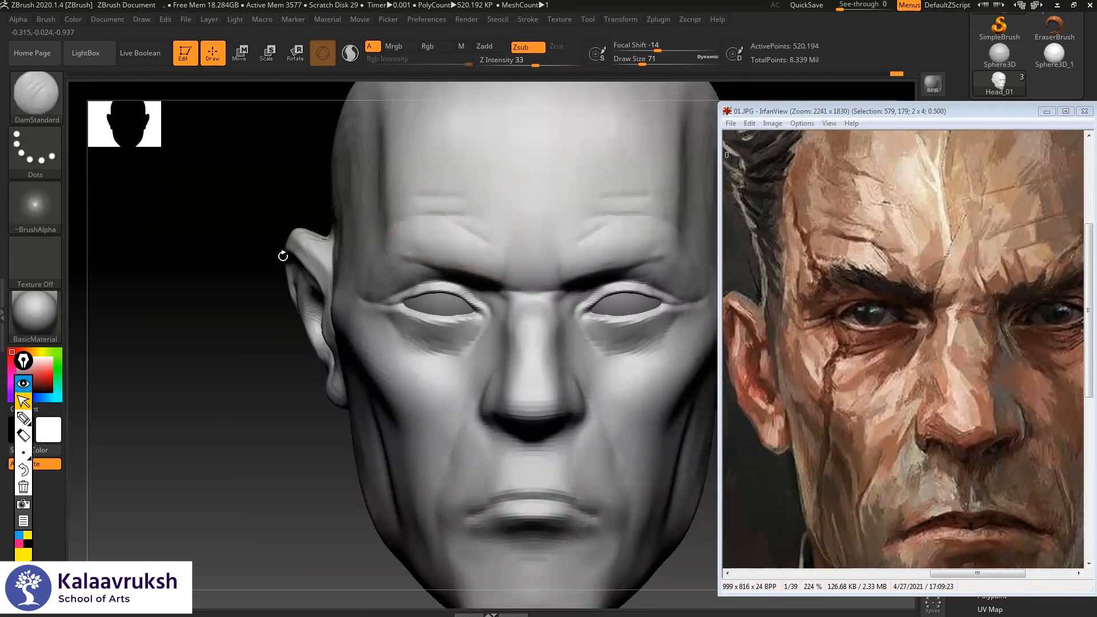
- Push the lower eyelid edges slightly upward with the Move brush at draw size 71
left_click_drag(176, 259, 183, 274, "alt")
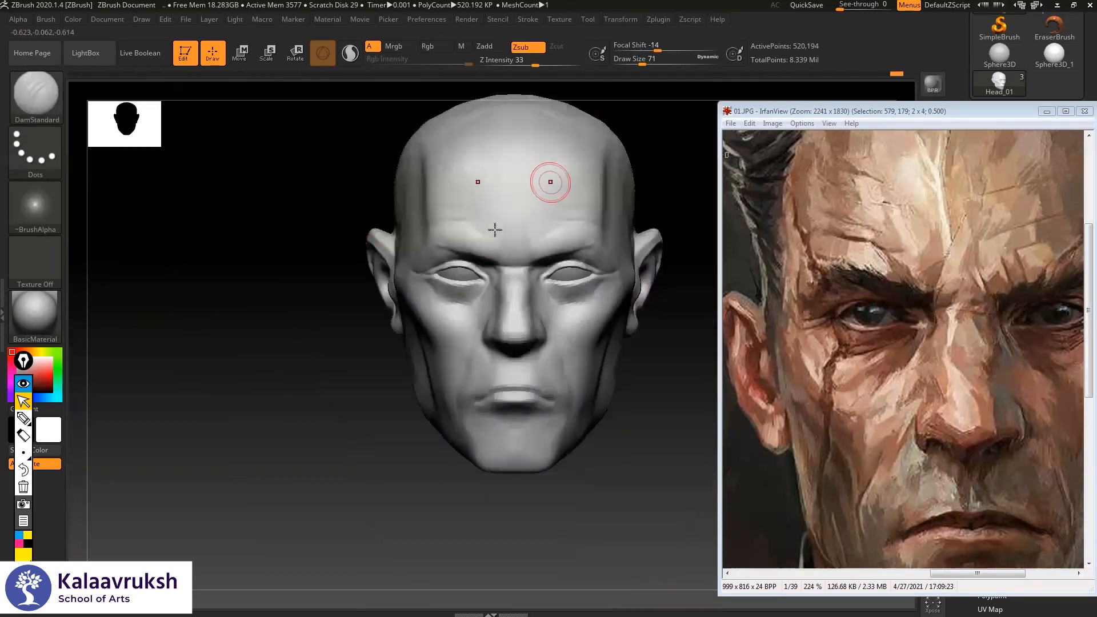
left_click_drag(261, 333, 176, 333, "alt")
left_click_drag(293, 328, 200, 332)
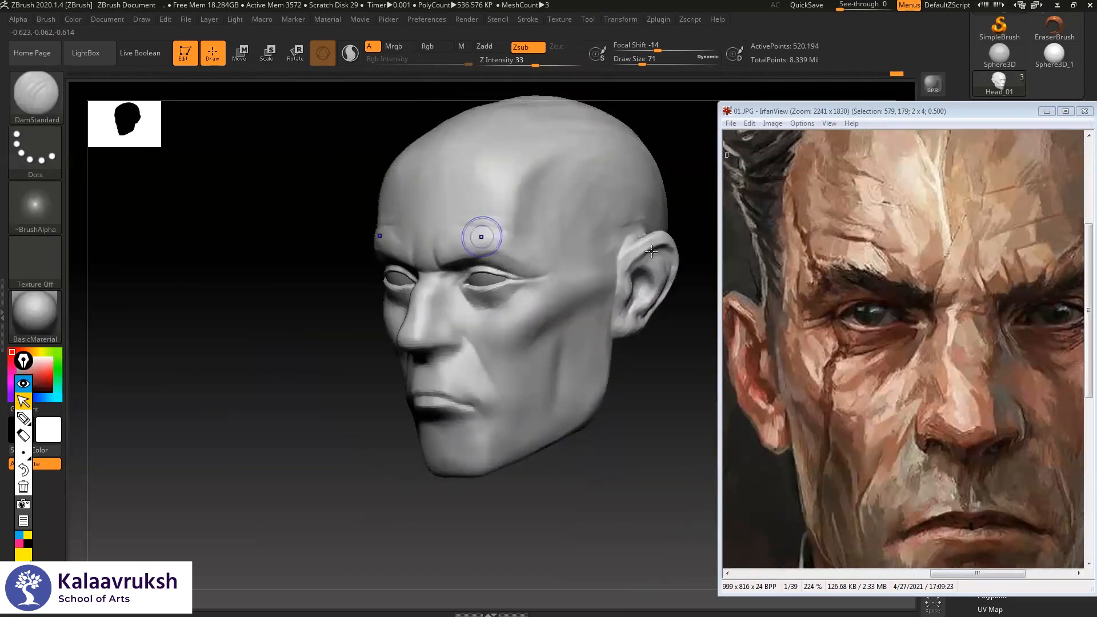
left_click_drag(166, 397, 174, 396, "shift")
left_click_drag(175, 397, 184, 407, "alt")
left_click_drag(421, 269, 471, 230, "alt")
left_click_drag(443, 272, 437, 279, "alt")
key("b")
key("m")
key("v")
key("d")
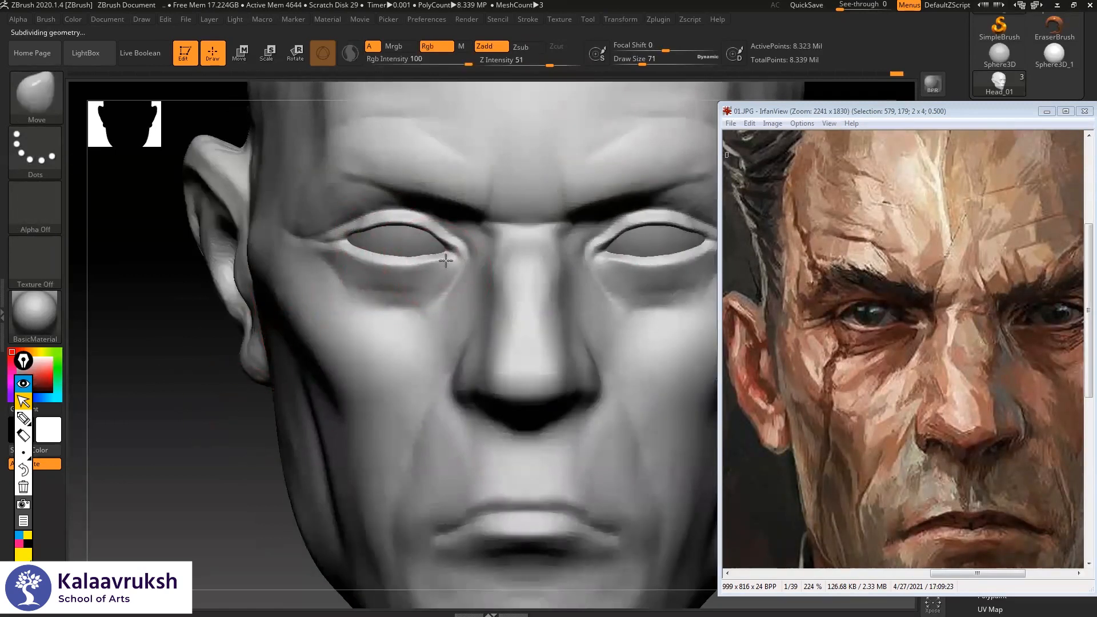
left_click_drag(383, 275, 374, 266)
- Refine the shape of the lower eyelids and their outer corners with the Move brush at draw size 54
key("space")
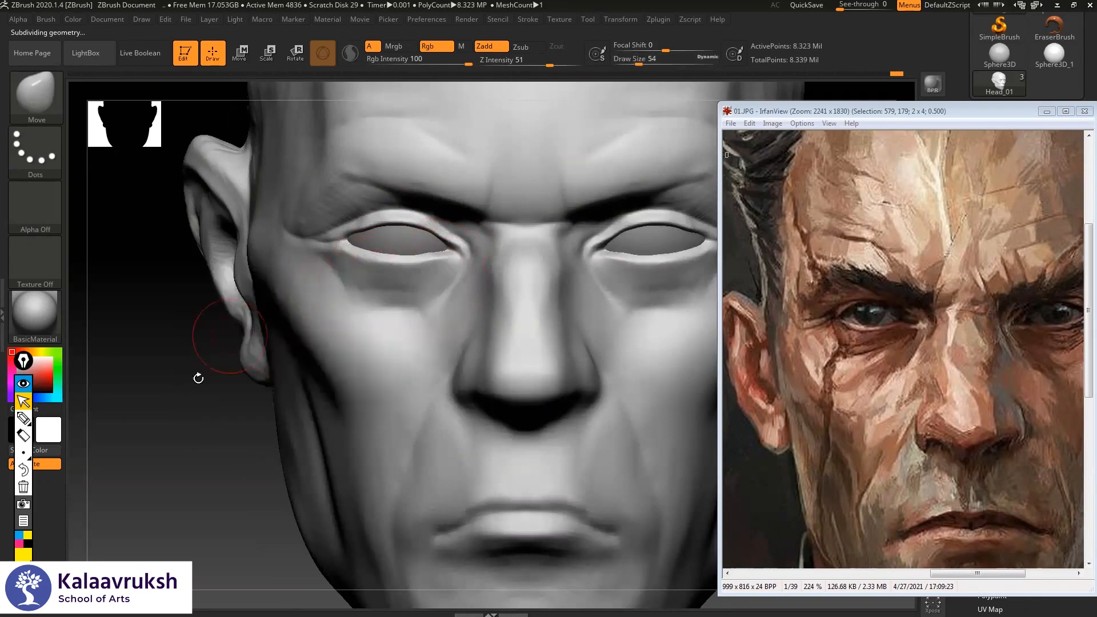
left_click_drag(178, 430, 185, 500)
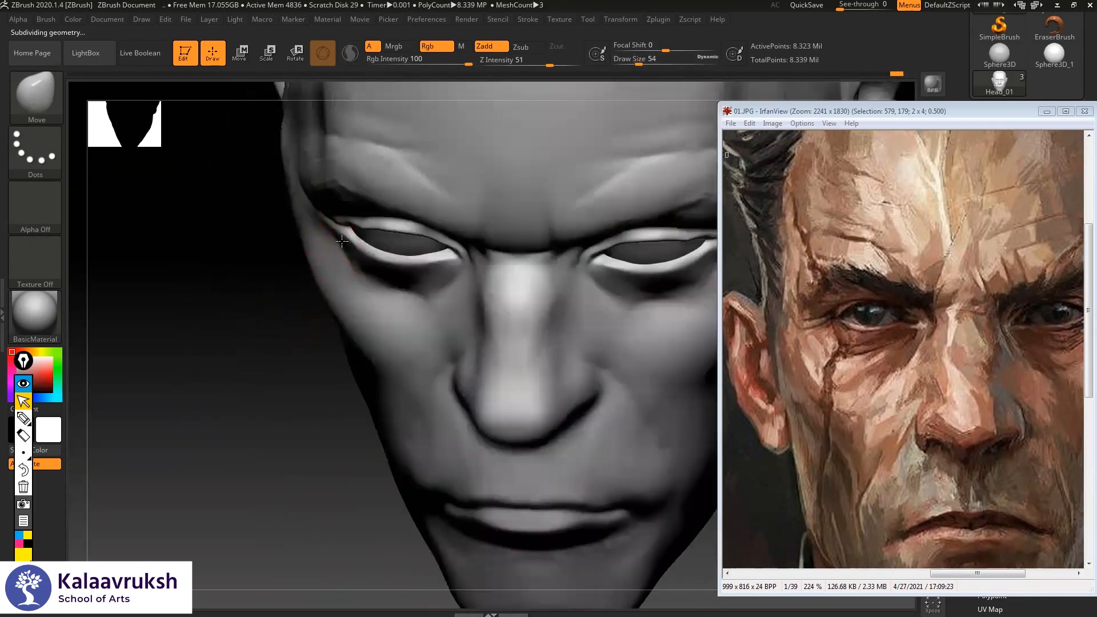
left_click_drag(206, 354, 258, 319)
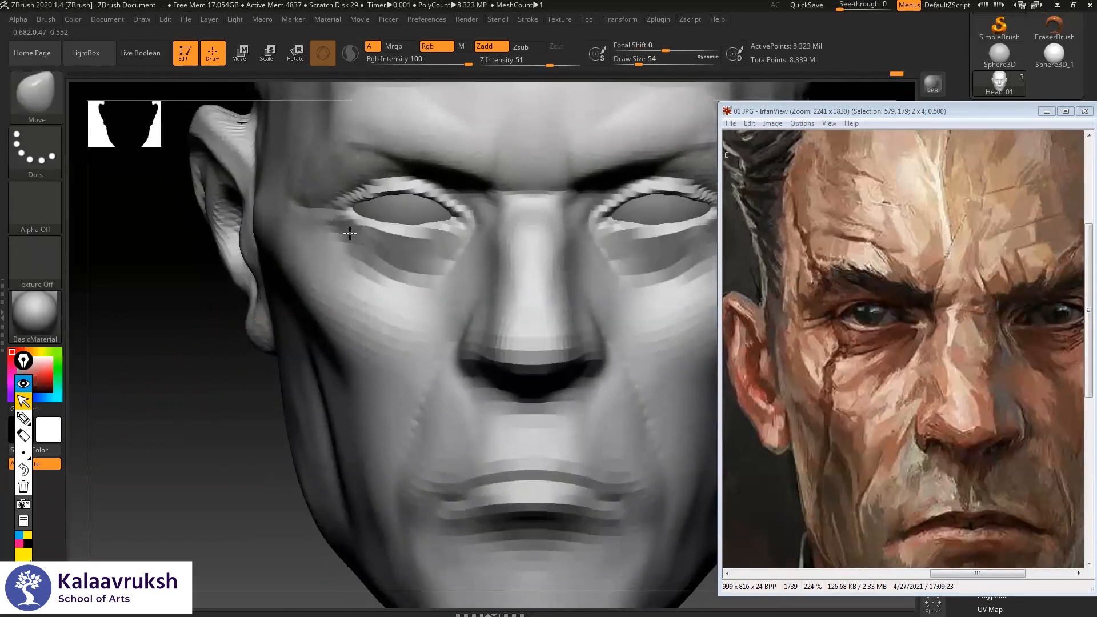
right_click_drag(350, 234, 351, 277, "ctrl")
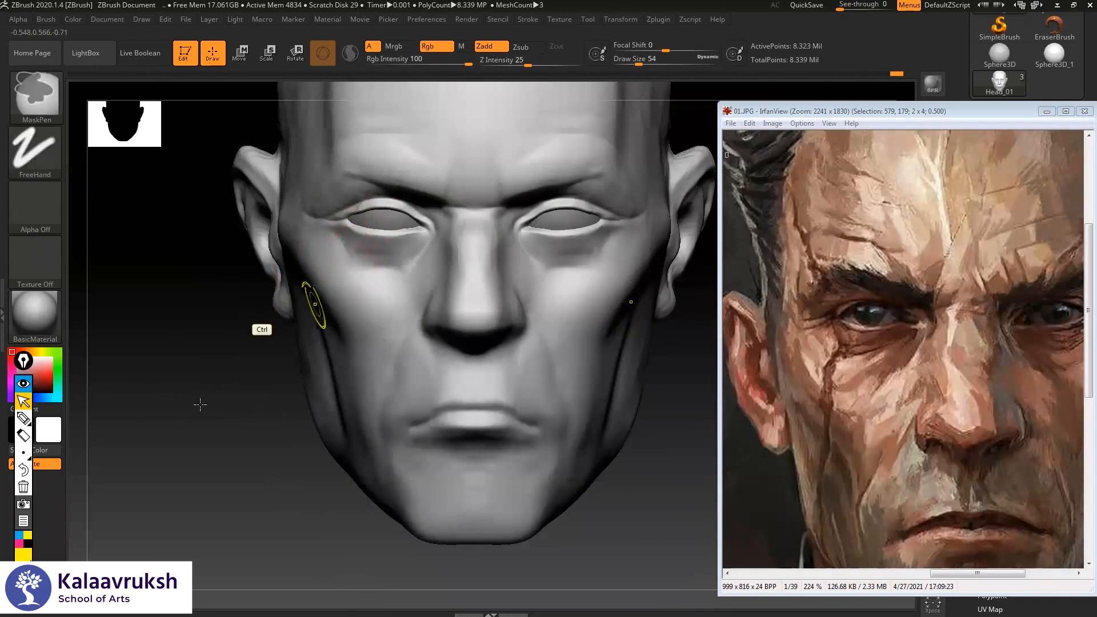
mouse_move(203, 409)
left_mouse_down("alt")
mouse_move(195, 395)
mouse_move(194, 416)
left_mouse_up("alt")
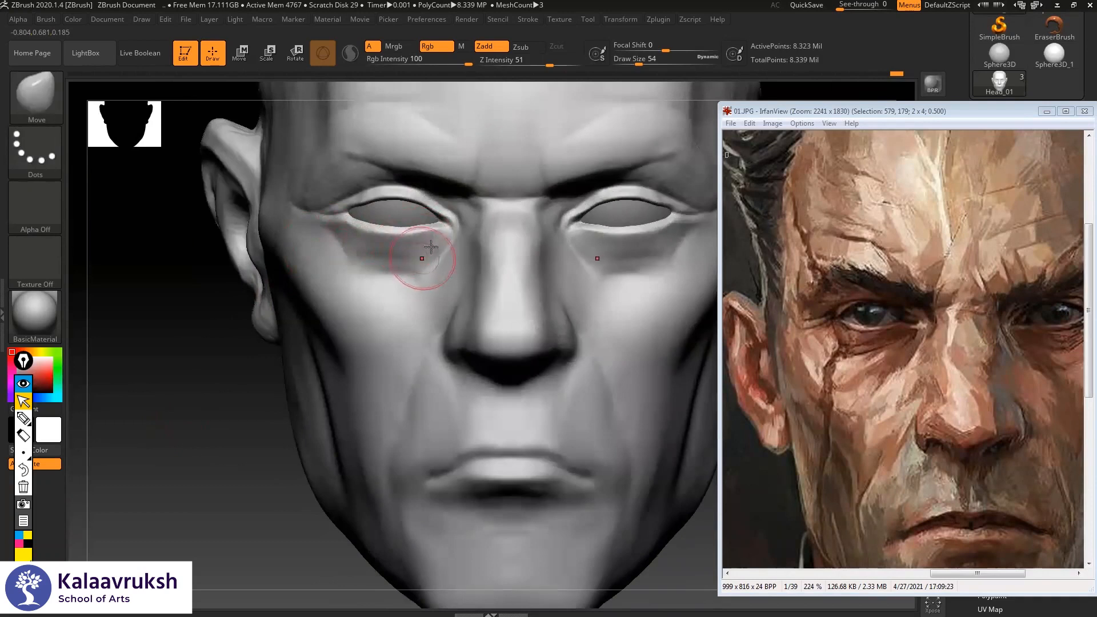
- Define the lower edge of the eye bags with DamStandard at draw size 54 and smooth the crease
key("b")
key("d")
key("s")
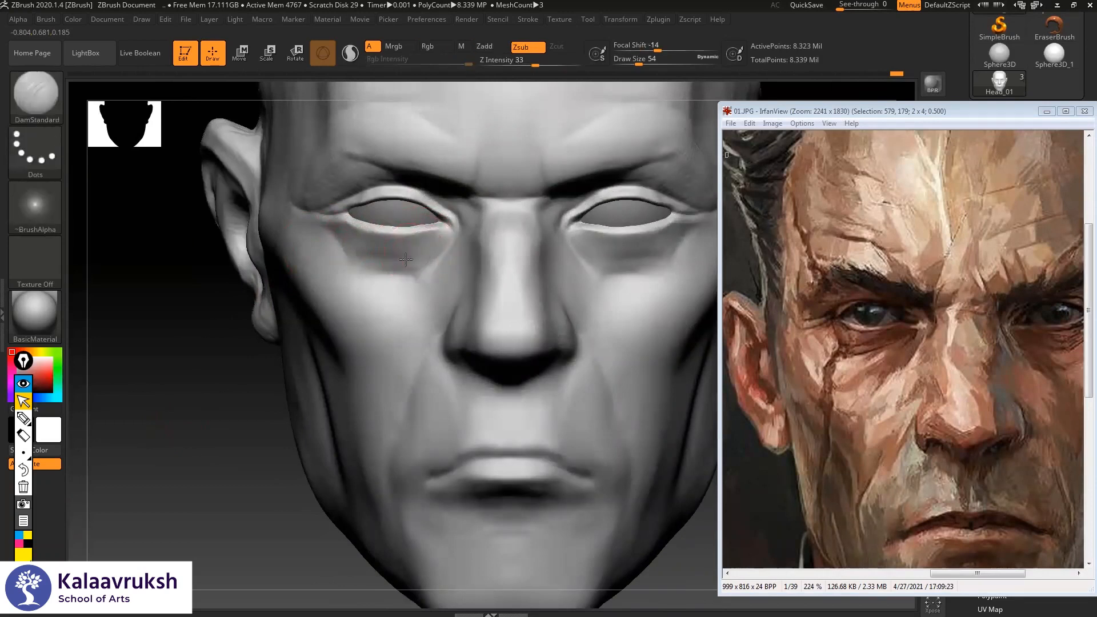
key("shift")
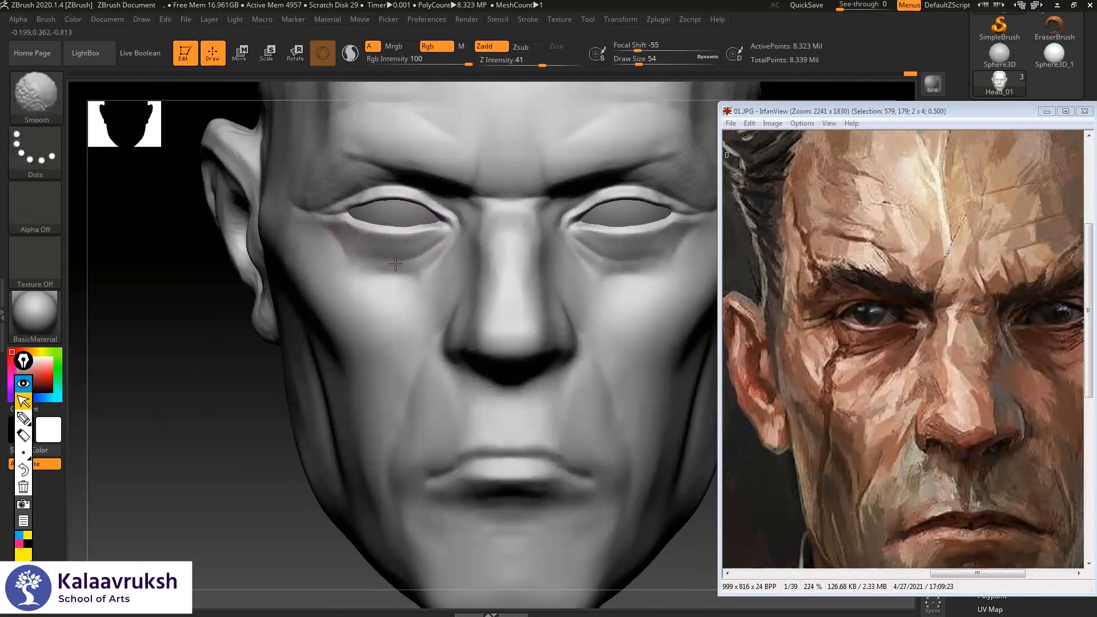
- Sharpen the nasolabial folds and the creases around the nostril wings with DamStandard at draw size 54
mouse_move(220, 388)
left_mouse_down("alt")
mouse_move(216, 375)
mouse_move(186, 431)
mouse_move(168, 438)
mouse_move(466, 260)
left_mouse_up("alt")
left_click_drag(247, 427, 248, 342, "alt")
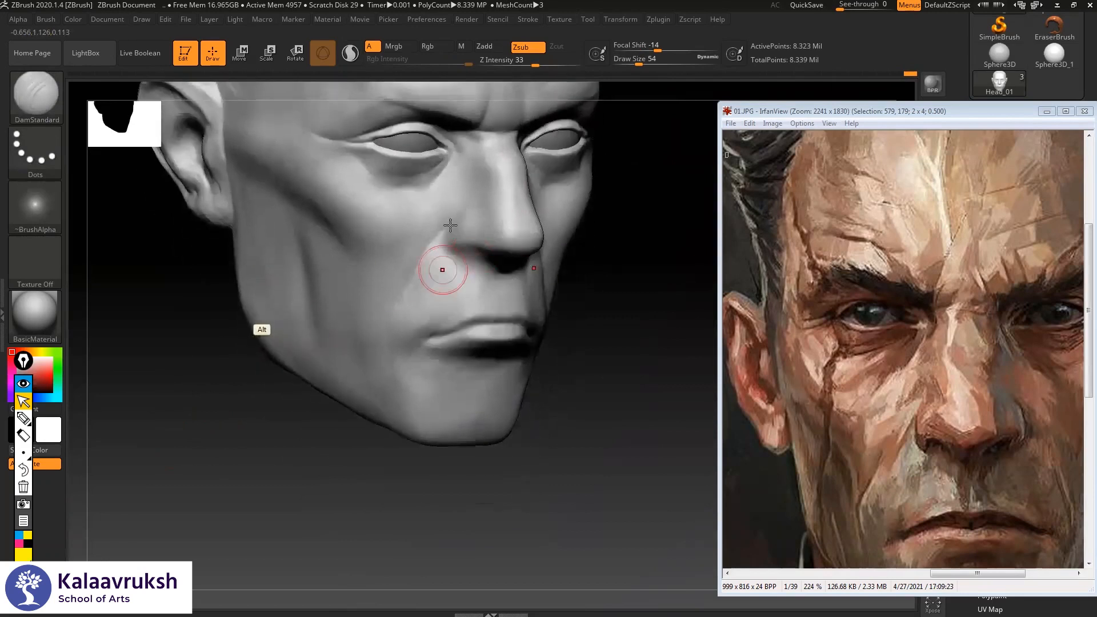
left_click(411, 275, "alt")
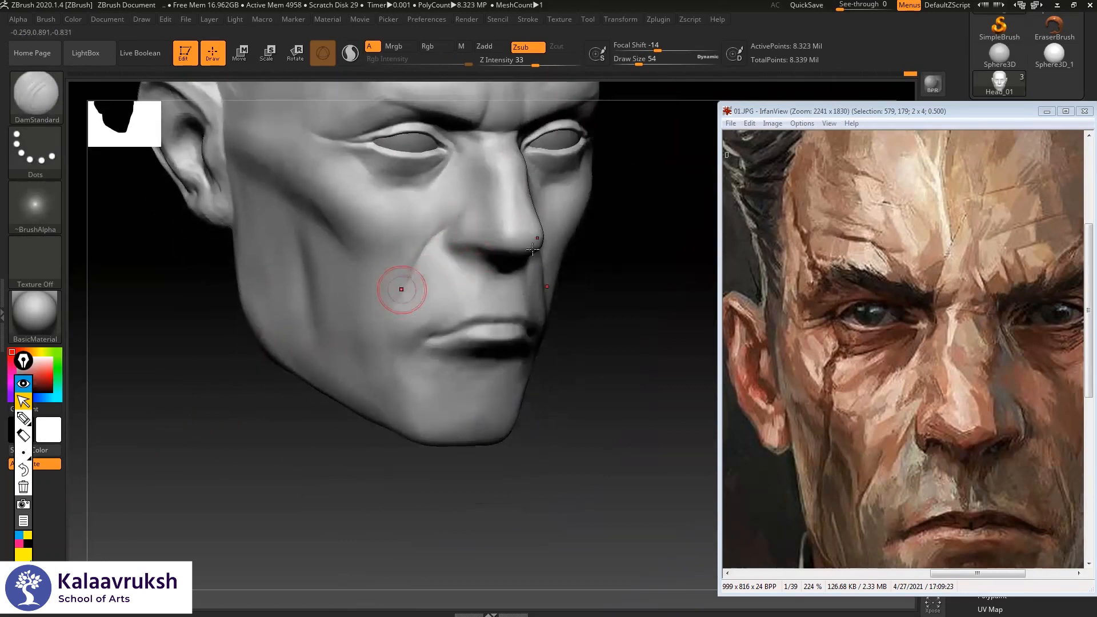
left_click_drag(620, 247, 179, 399)
left_click_drag(192, 251, 255, 321)
right_click_drag(464, 251, 572, 268)
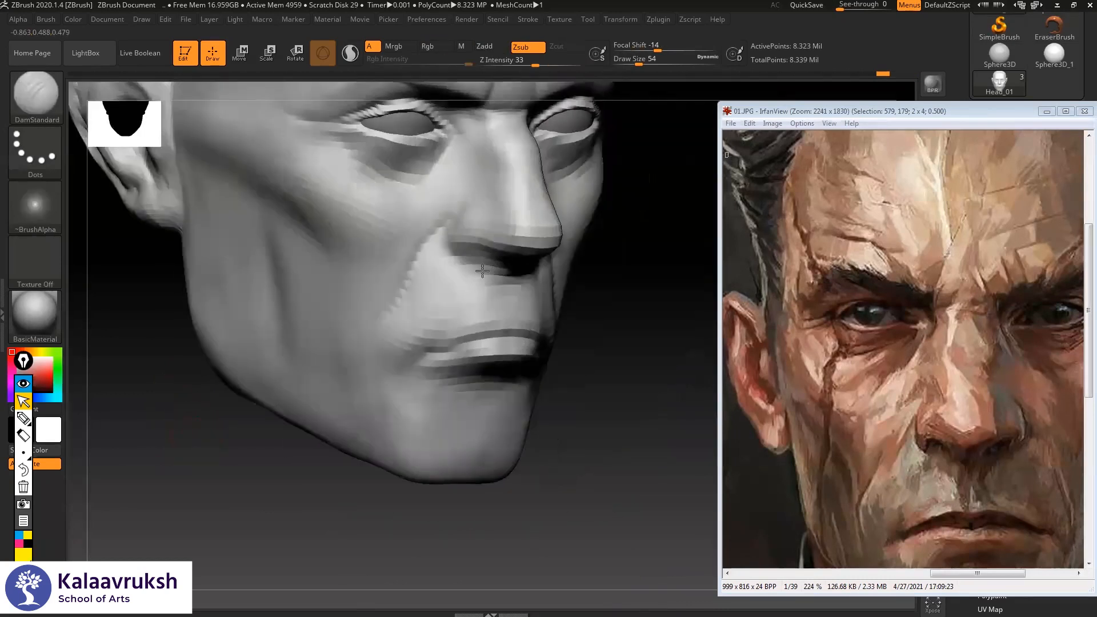
right_click_drag(638, 238, 486, 232)
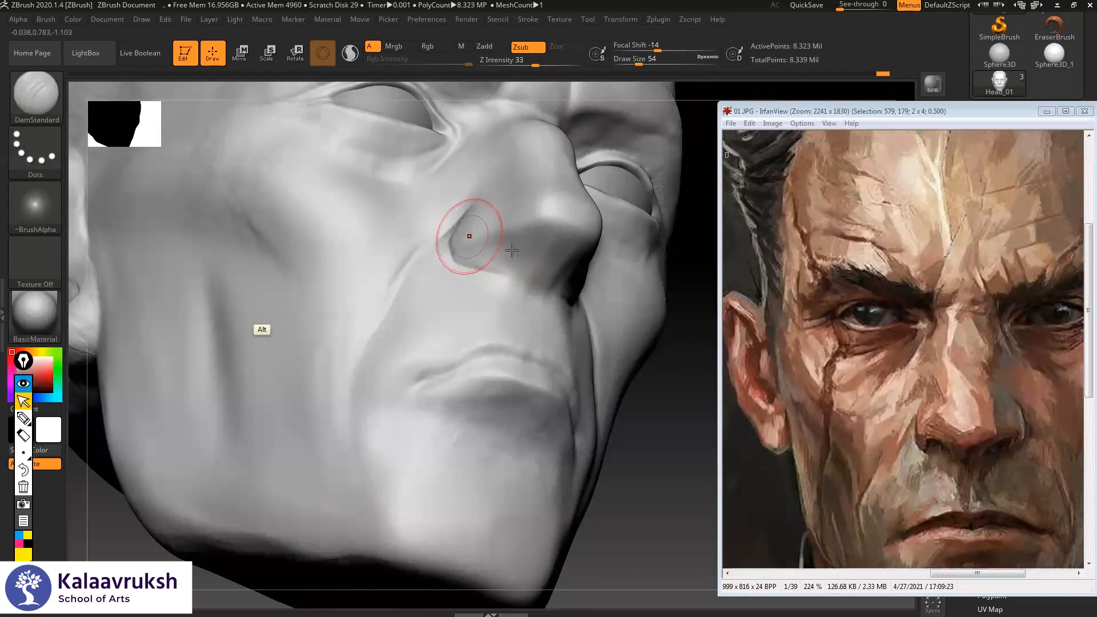
- Cut the first nostril hollows into the underside of the nose with subtractive ClayBuildup strokes at draw size 41
key("b")
key("c")
key("b")
right_click(514, 248)
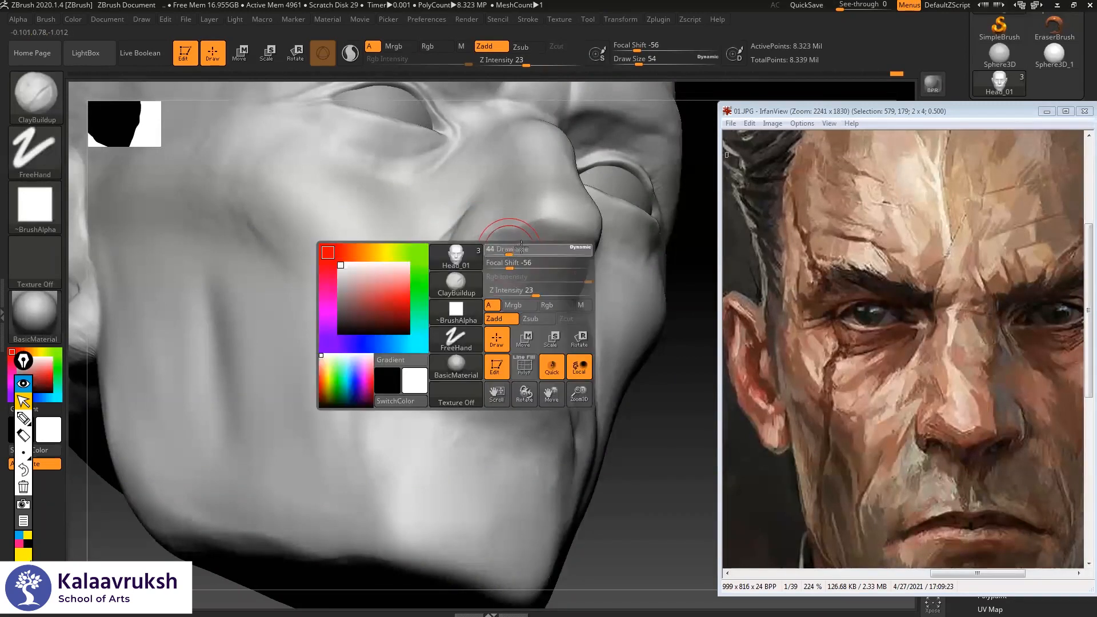
left_click_drag(521, 247, 520, 247)
left_click_drag(506, 250, 521, 246, "alt")
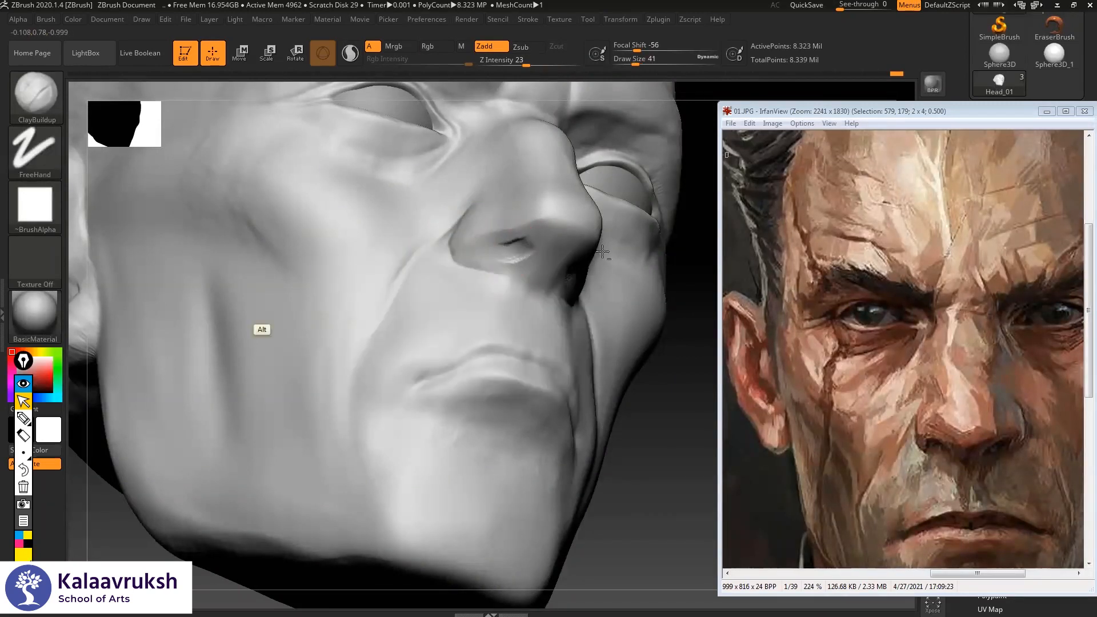
left_click_drag(676, 267, 689, 320)
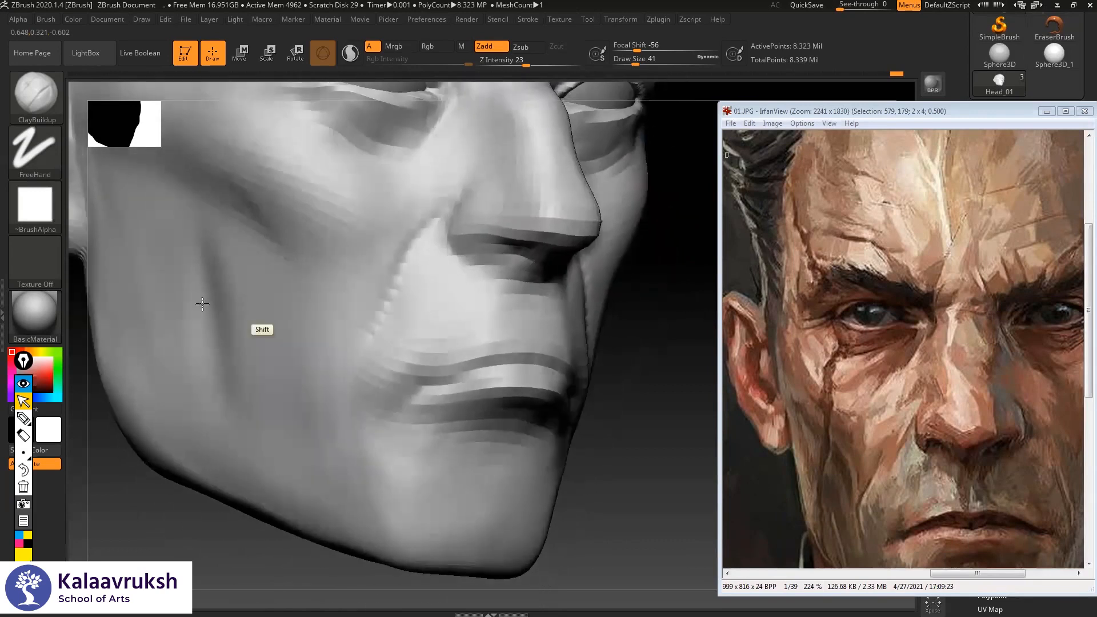
- Deepen and widen the nostril openings from below with subtractive ClayBuildup strokes at draw size 41
left_click_drag(202, 305, 507, 132, "shift")
mouse_move(637, 139)
left_mouse_down()
mouse_move(632, 184)
mouse_move(518, 233)
mouse_move(519, 247)
left_mouse_up()
mouse_move(537, 128)
left_mouse_down()
mouse_move(531, 157)
mouse_move(603, 169)
left_mouse_up()
left_click_drag(519, 247, 515, 256, "alt")
left_click_drag(607, 136, 611, 158, "alt")
mouse_move(505, 269)
left_mouse_down()
mouse_move(524, 231)
mouse_move(530, 240)
mouse_move(493, 276)
left_mouse_up()
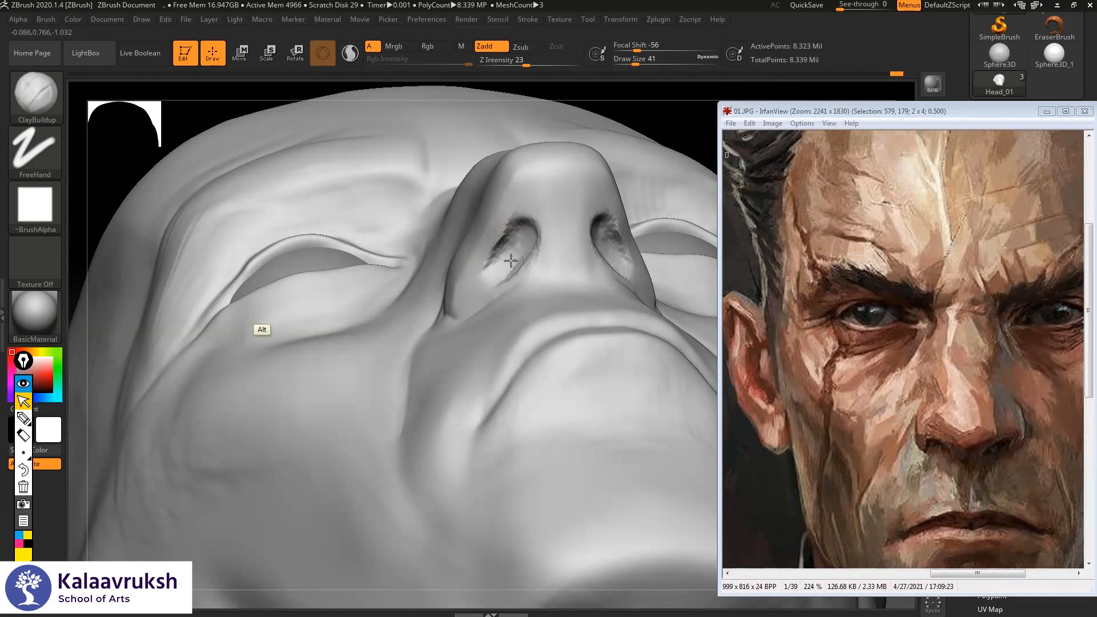
- Smooth the rough nostril cavities and carve their inner walls further with subtractive ClayBuildup
left_click_drag(675, 140, 654, 104, "shift")
mouse_move(517, 238)
left_mouse_down("shift")
mouse_move(535, 191)
mouse_move(473, 235)
left_mouse_up("shift")
mouse_move(448, 197)
left_mouse_down()
mouse_move(464, 229)
mouse_move(521, 229)
left_mouse_up()
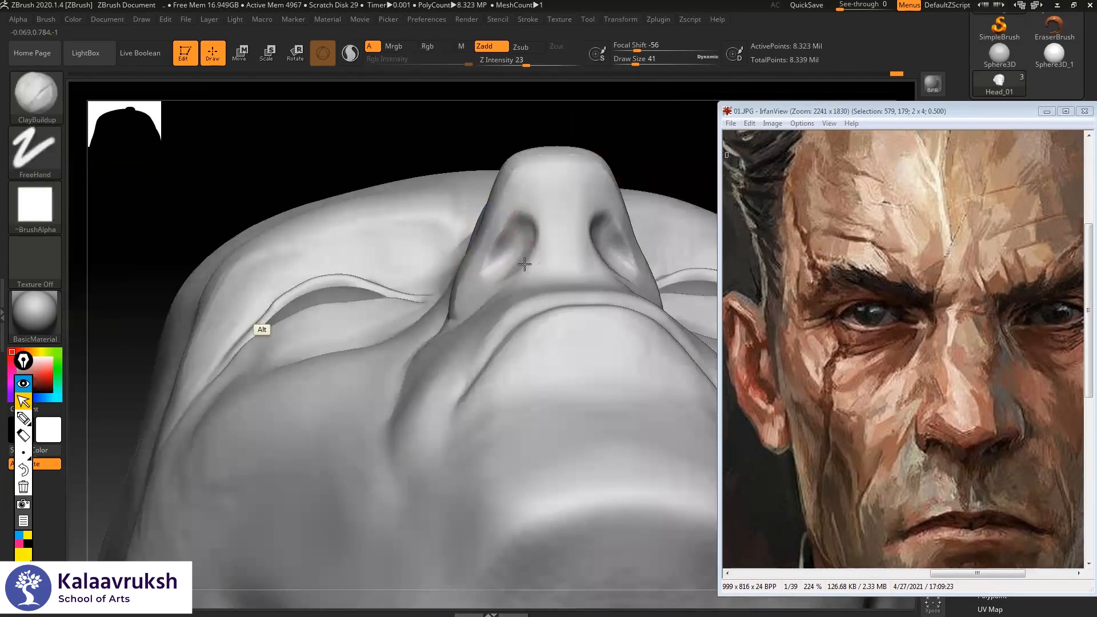
left_click_drag(505, 244, 548, 206, "alt")
right_click_drag(539, 245, 505, 268)
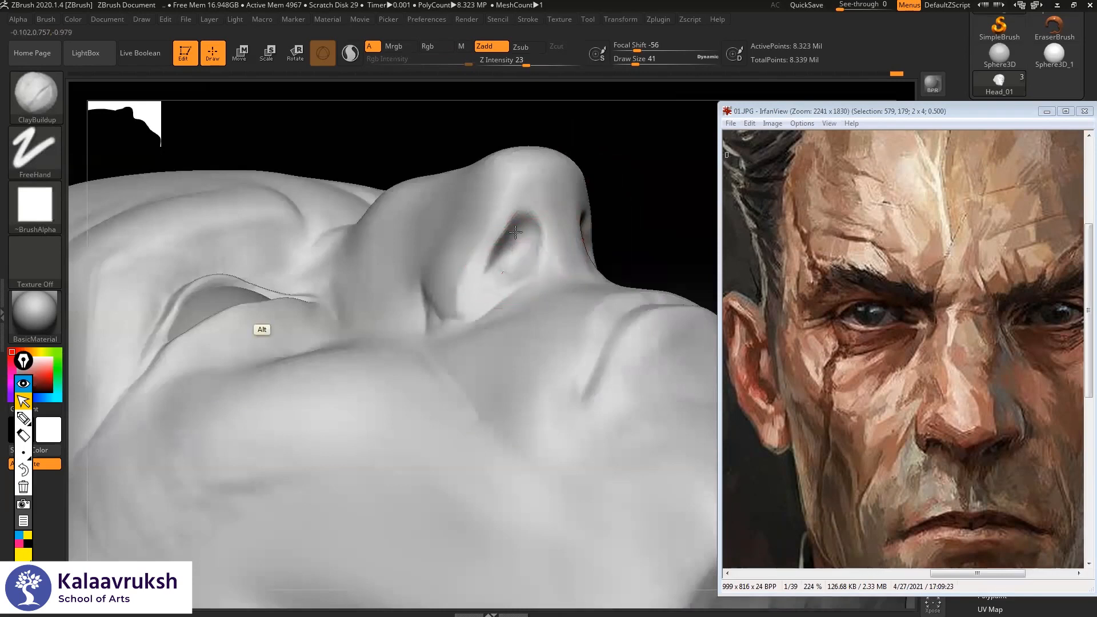
left_click_drag(516, 231, 517, 278, "shift")
- Adjust the nostril rims with the Move brush at draw size 54
right_click_drag(420, 201, 360, 340)
mouse_move(360, 341)
right_mouse_down("alt")
mouse_move(495, 301)
mouse_move(375, 409)
right_mouse_up("alt")
key("b")
key("m")
key("v")
key("s")
left_click(495, 299)
left_click_drag(497, 293, 497, 284)
left_click_drag(176, 367, 489, 293, "alt")
left_click_drag(647, 286, 392, 355)
- Carve a crisp downturned parting line between the lips with DamStandard strokes at draw size 54
left_click_drag(392, 355, 243, 360, "alt")
mouse_move(318, 428)
left_mouse_down("alt")
mouse_move(280, 396)
mouse_move(169, 451)
left_mouse_up("alt")
left_click_drag(287, 361, 263, 328, "alt")
key("b")
key("c")
key("b")
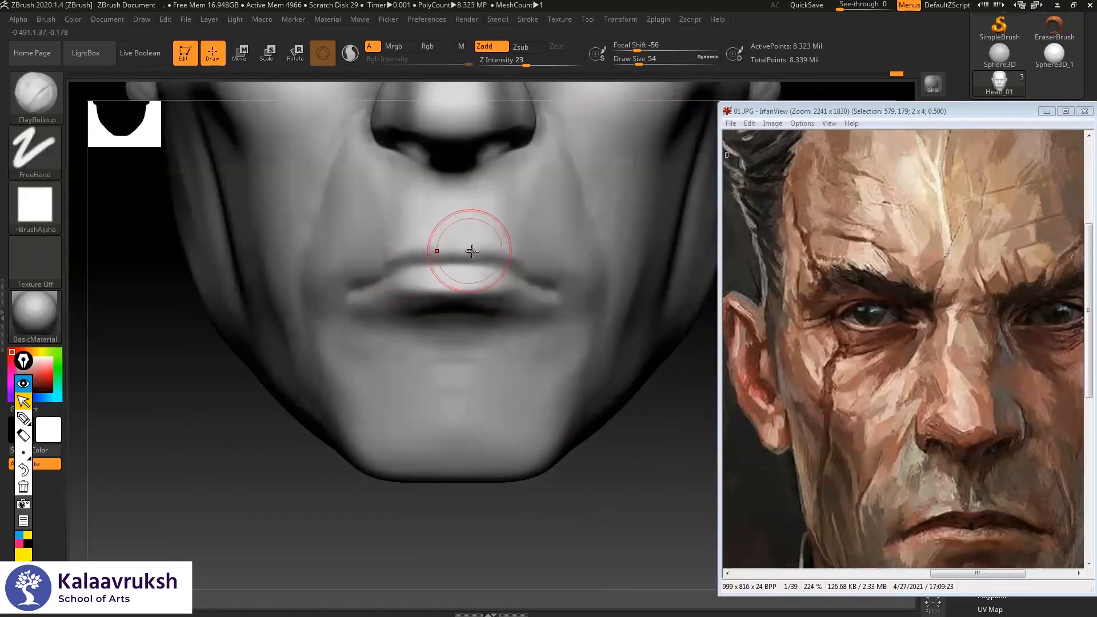
key("b")
key("d")
key("s")
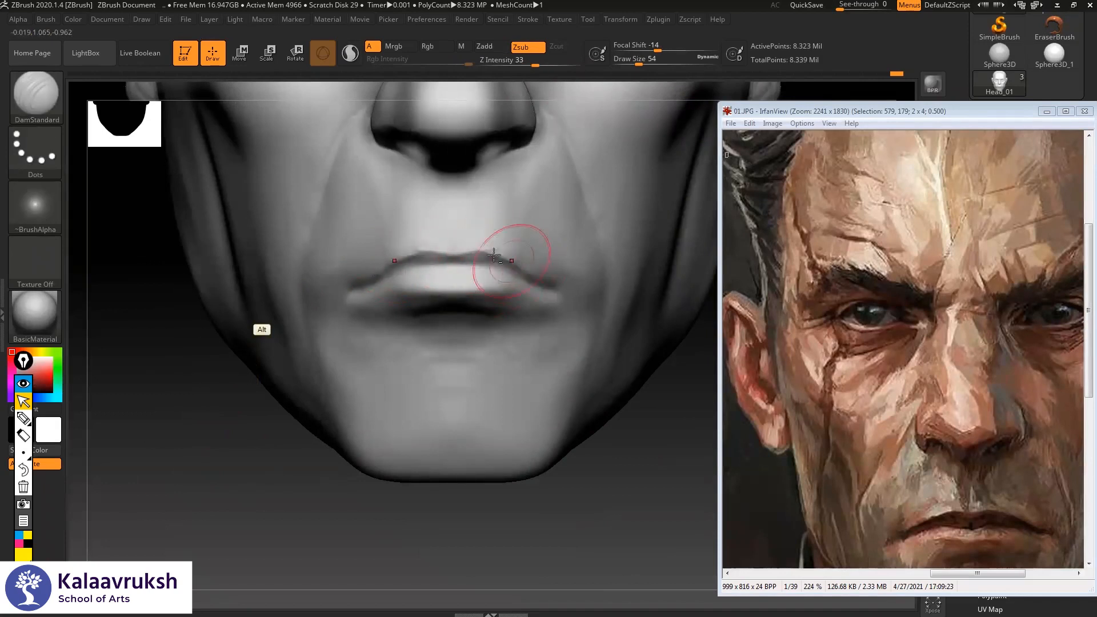
left_click_drag(185, 410, 121, 410)
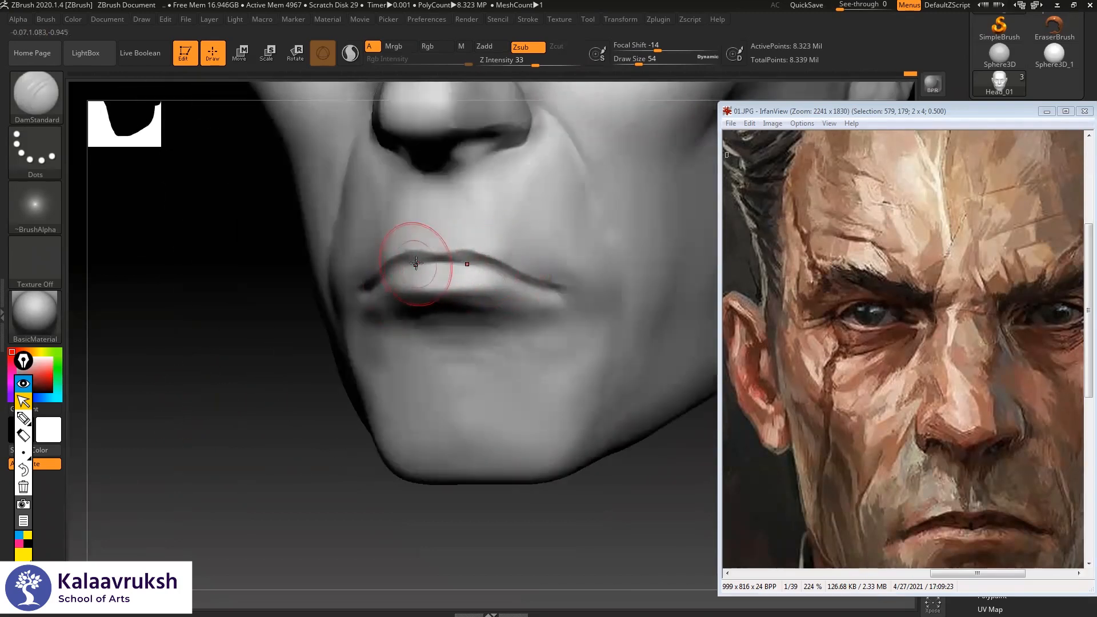
key("ctrl")
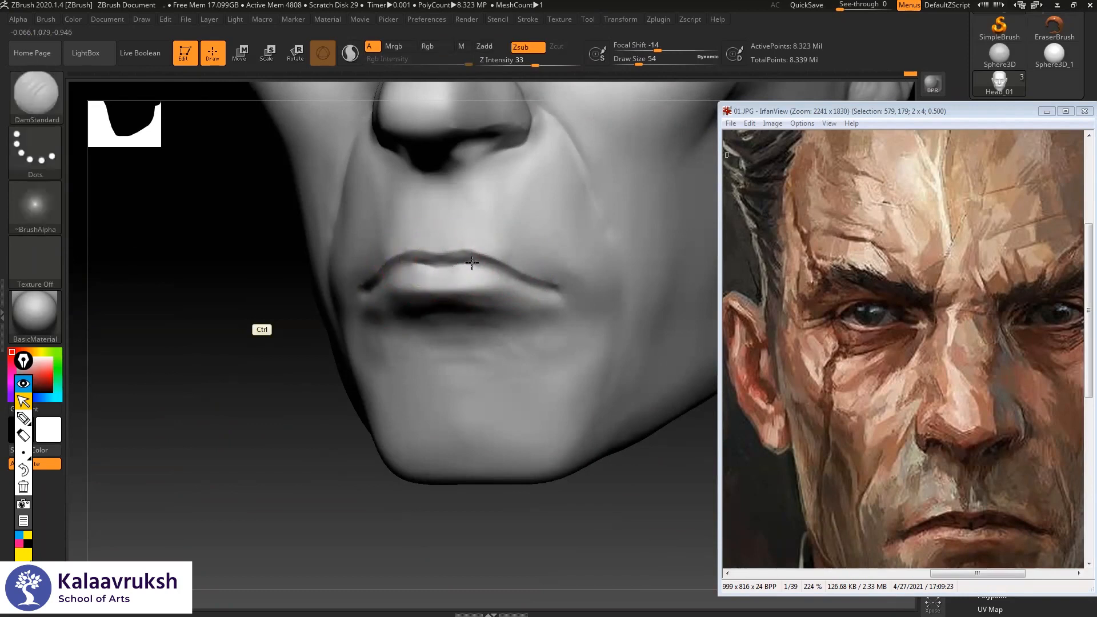
left_click_drag(470, 264, 477, 265)
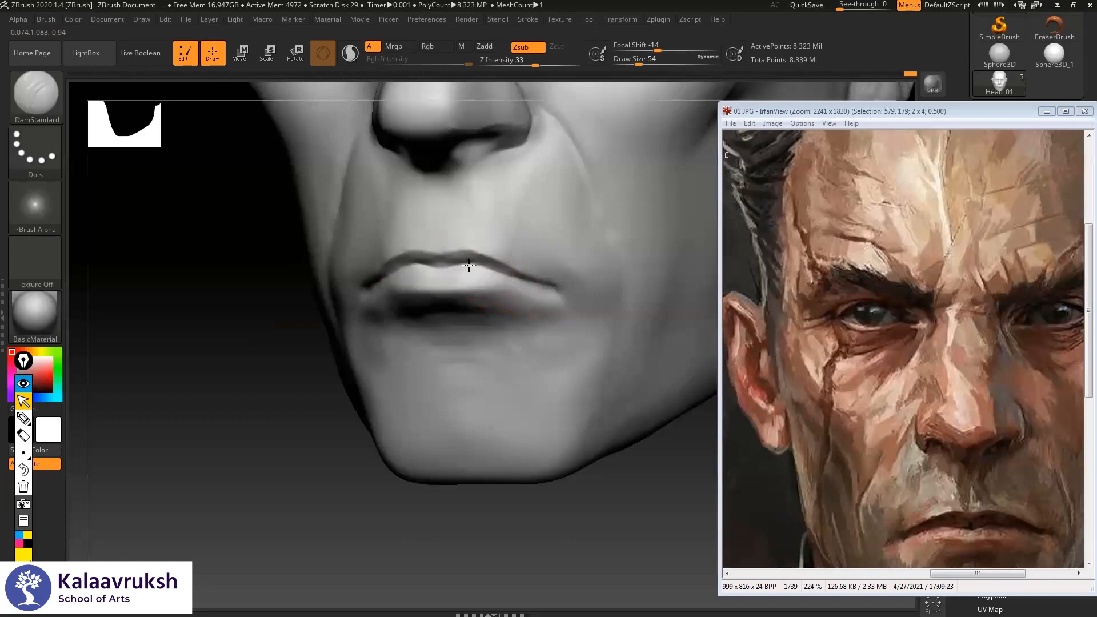
- Sharpen the lower lip's bottom edge with an inverted DamStandard stroke and smooth around the mouth corners
left_click_drag(413, 291, 462, 291, "alt")
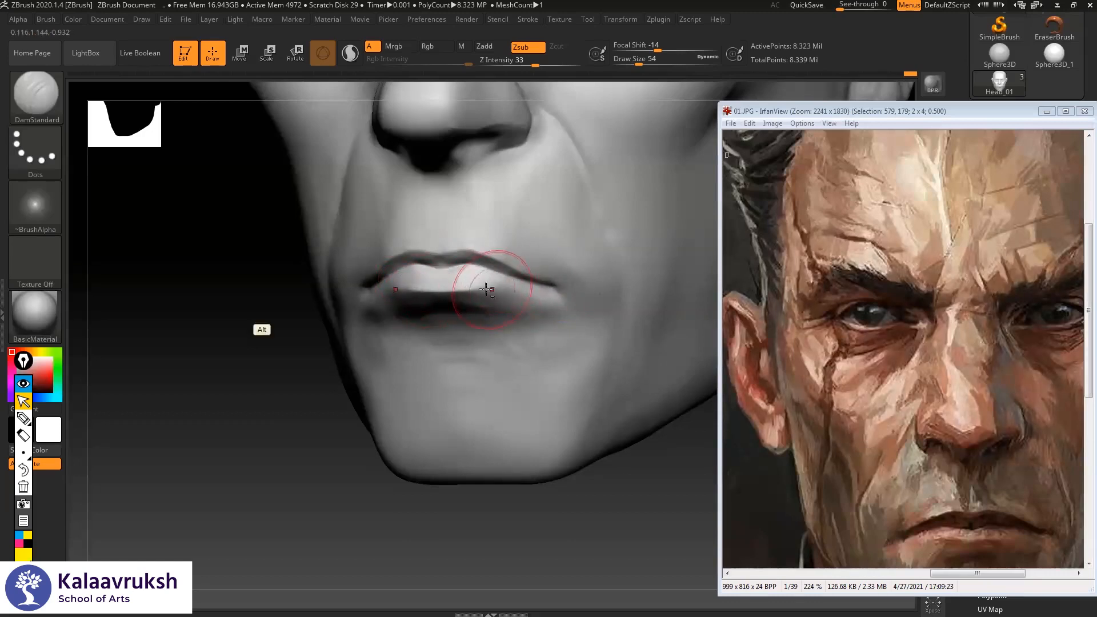
key("shift")
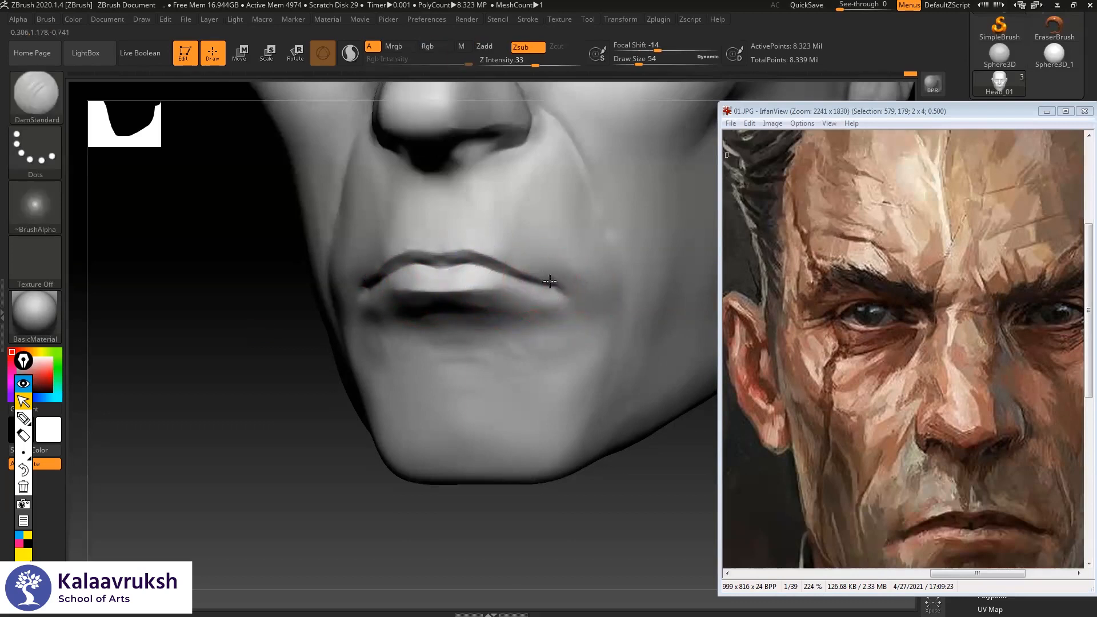
key("shift")
- Move the reference window up and scroll the painting to the mouth and chin for comparison with the head
mouse_move(237, 335)
left_mouse_down("alt")
mouse_move(299, 375)
mouse_move(270, 352)
mouse_move(378, 353)
left_mouse_up("alt")
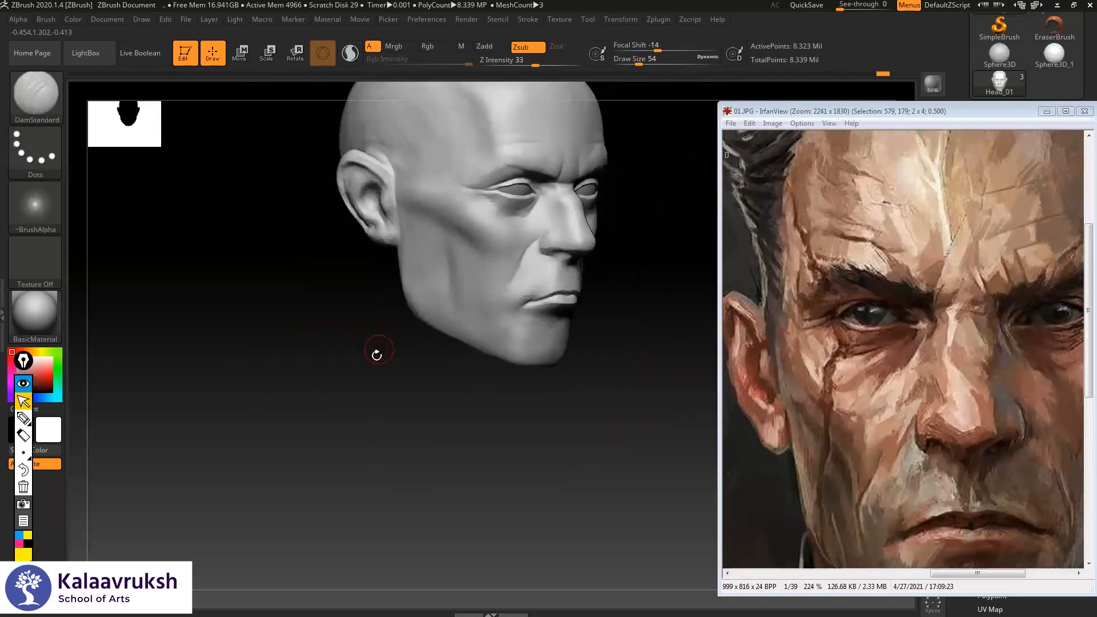
left_click_drag(316, 372, 300, 399)
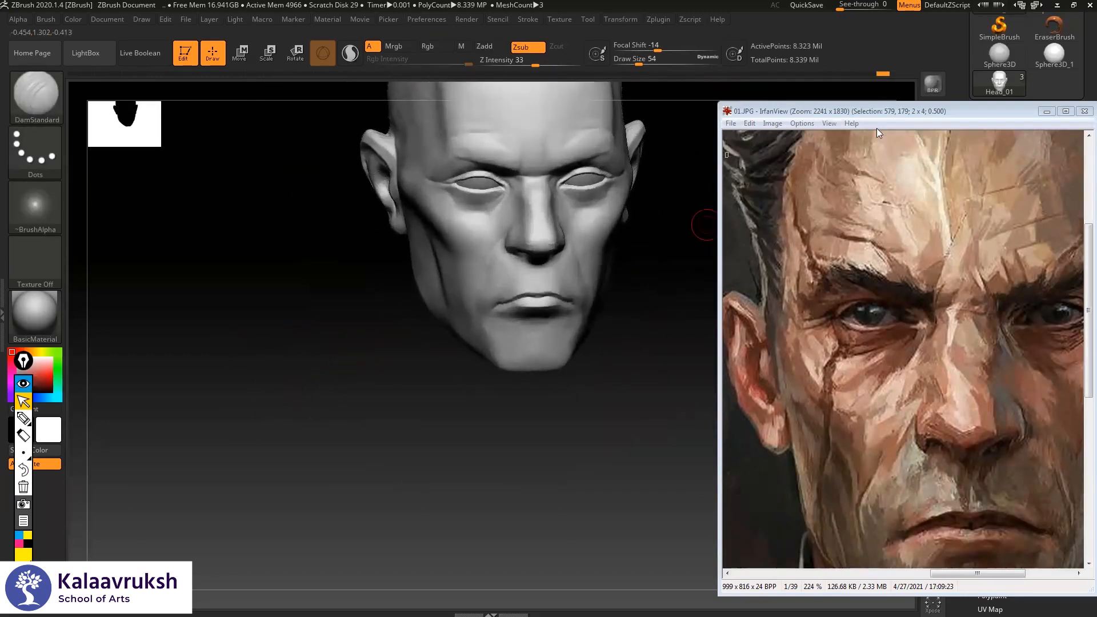
left_click_drag(874, 113, 860, 42)
scroll(1061, 274, "down", 5)
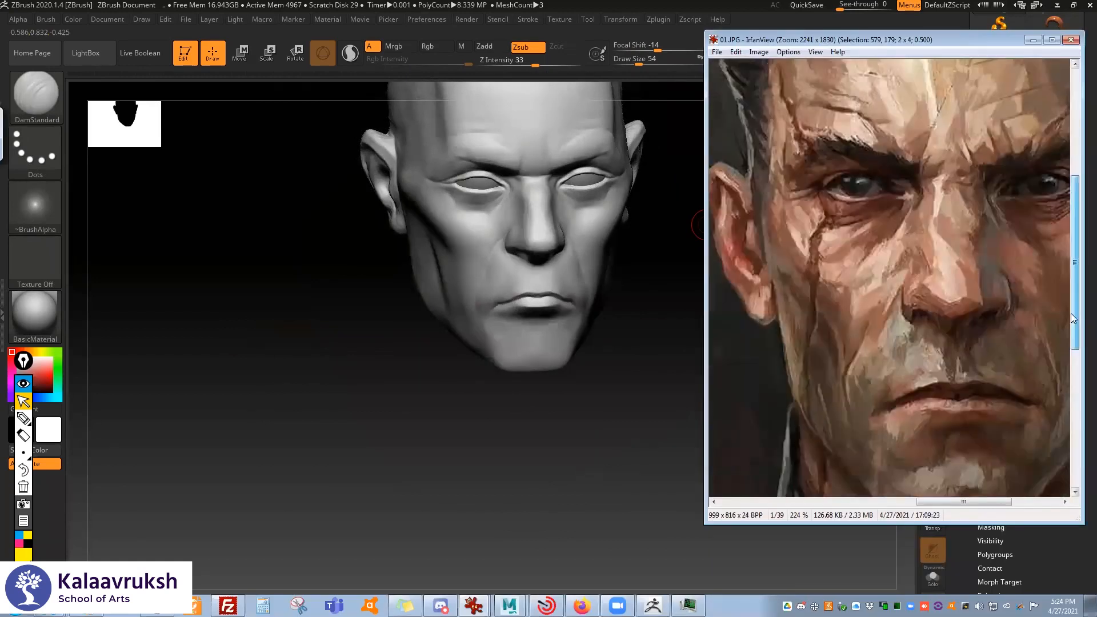
left_click_drag(934, 503, 935, 503)
- Build up the chin volume with ClayBuildup strokes at draw size 77, working at a lower subdivision level
left_click_drag(507, 414, 444, 454, "shift")
key("space")
left_click_drag(478, 319, 481, 319)
key("b")
key("c")
key("b")
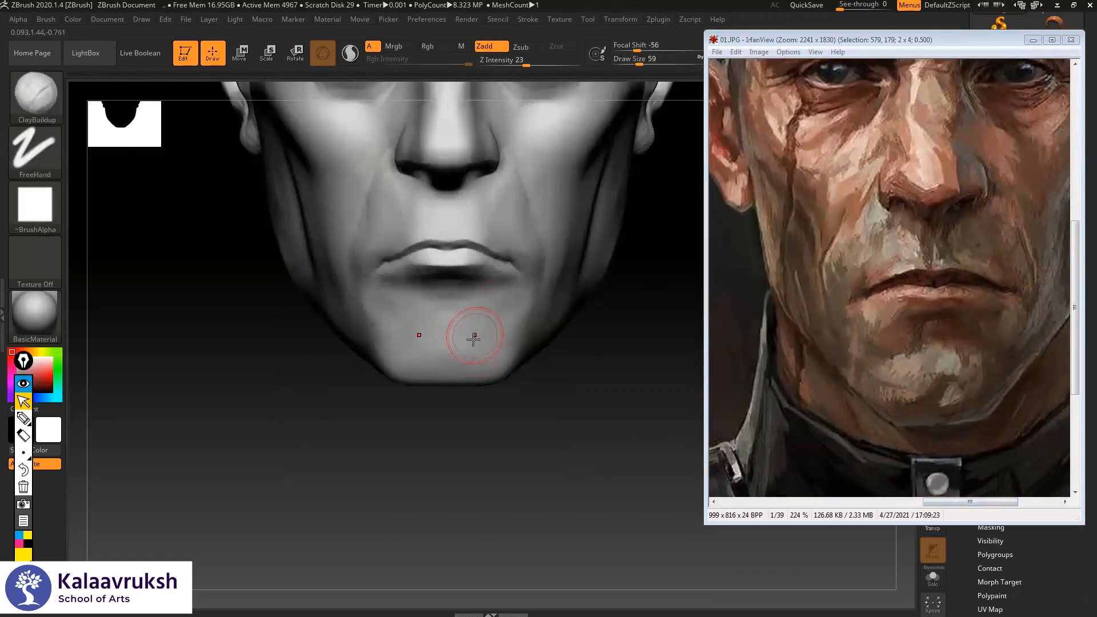
key("space")
left_click_drag(483, 345, 494, 362)
key("shift+d")
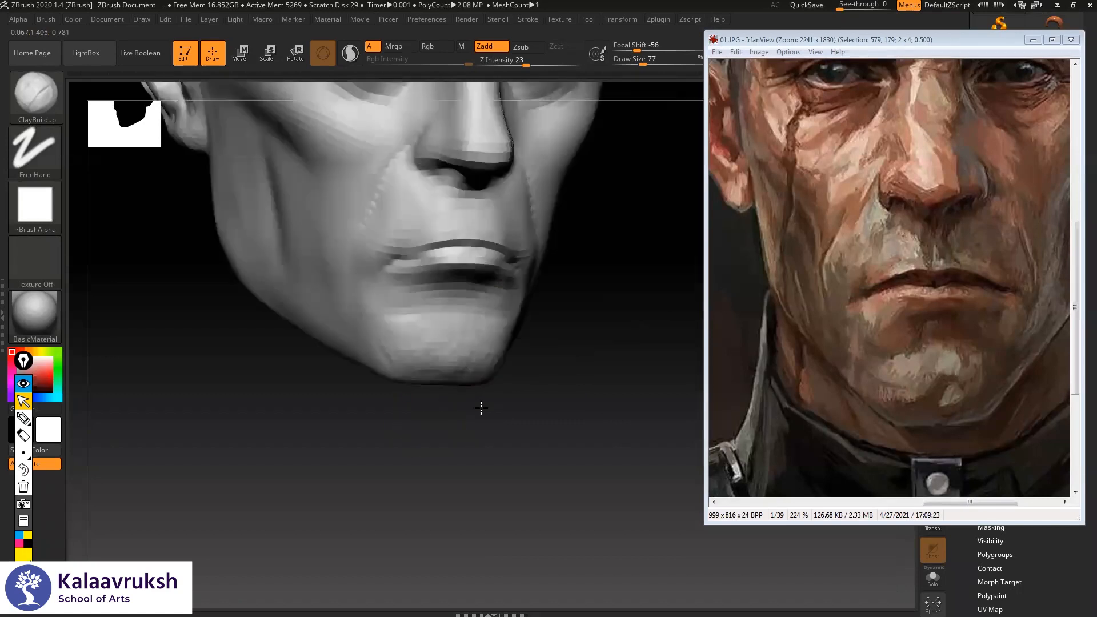
left_click_drag(349, 395, 406, 395)
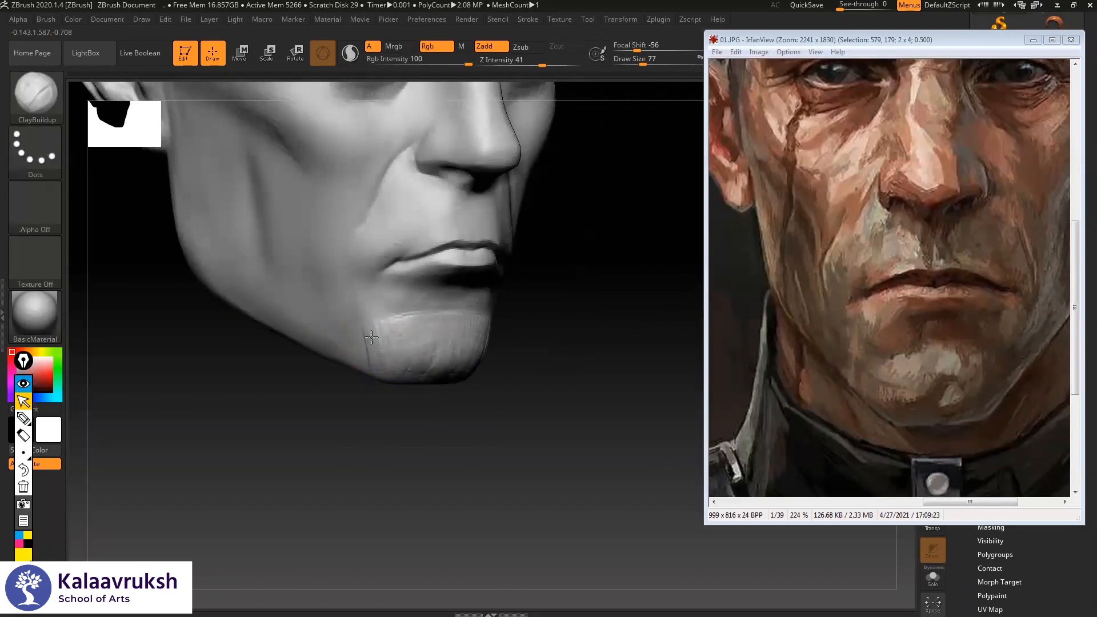
- Set the Smooth brush's Z Intensity to 100 and smooth the rough clay on the chin
left_click_drag(533, 350, 475, 348)
mouse_move(458, 312)
left_mouse_down("shift")
mouse_move(443, 318)
mouse_move(487, 343)
left_mouse_up("shift")
left_click_drag(542, 65, 579, 64, "shift")
mouse_move(494, 320)
left_mouse_down("shift")
mouse_move(498, 309)
mouse_move(497, 339)
mouse_move(472, 346)
mouse_move(515, 350)
left_mouse_up("shift")
- Smooth the chin at a lower subdivision level and cut a curved crease above it with DamStandard at draw size 77
key("shift+d")
mouse_move(543, 385)
left_mouse_down()
mouse_move(477, 382)
mouse_move(531, 355)
mouse_move(535, 314)
left_mouse_up()
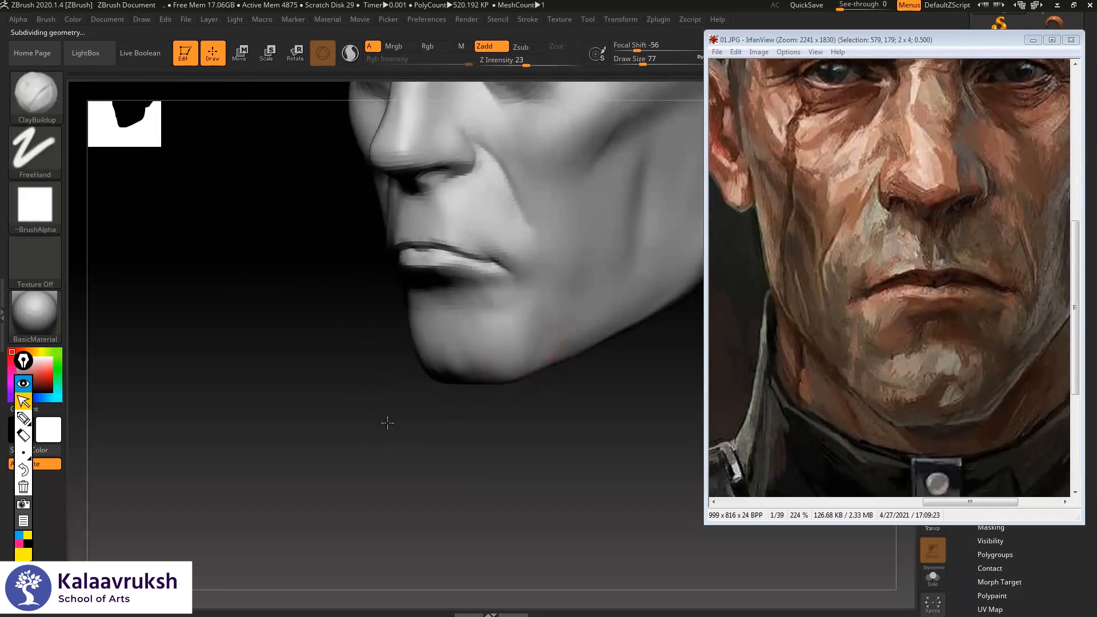
left_click_drag(387, 421, 449, 418, "shift")
left_click_drag(477, 340, 455, 316, "shift")
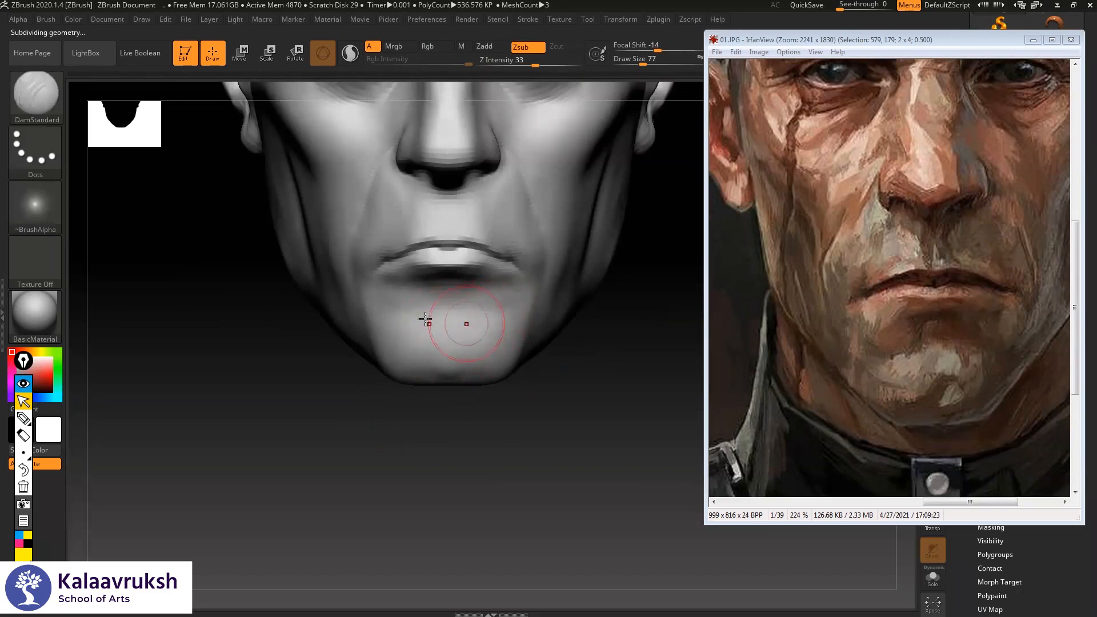
left_click_drag(409, 315, 471, 314)
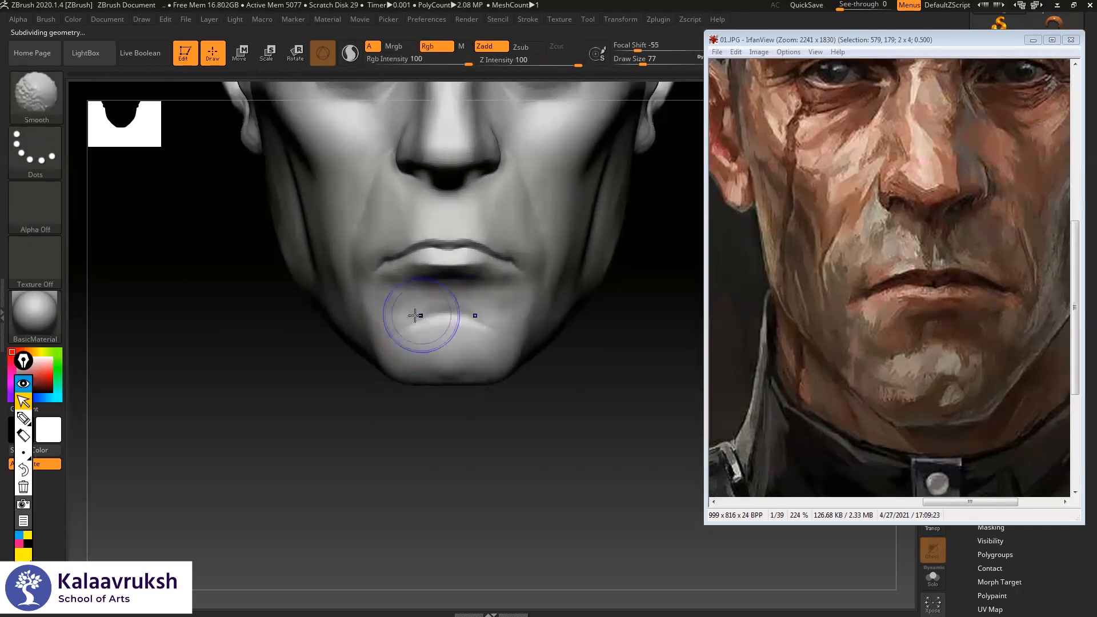
- Fill the area between the mouth corners and the chin with ClayBuildup at draw size 77, then smooth it
left_click_drag(314, 385, 391, 300)
key("b")
key("c")
key("b")
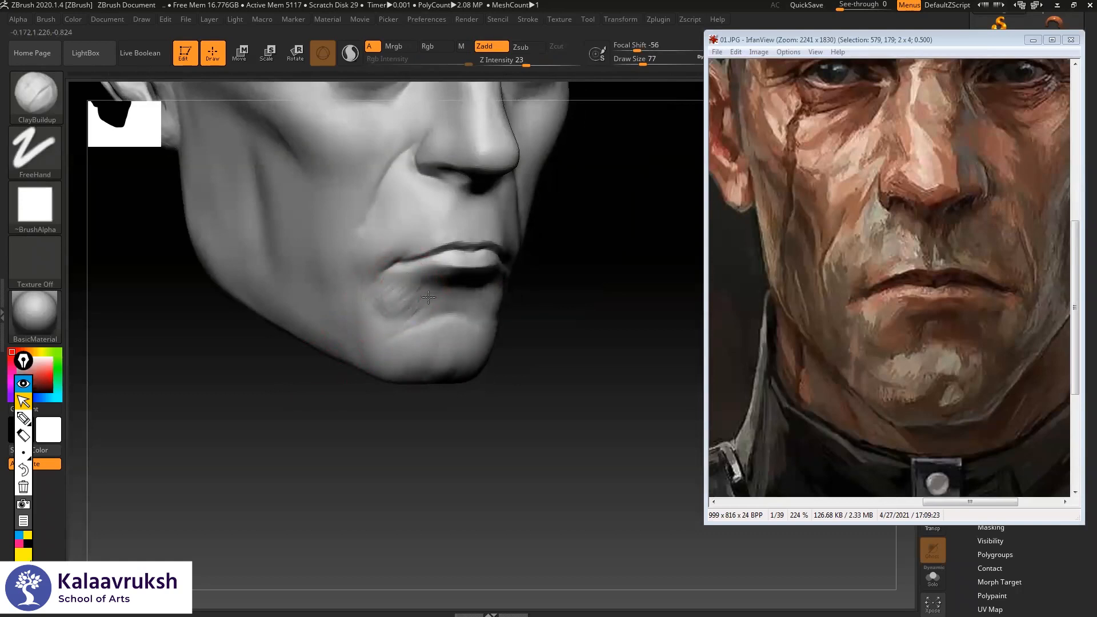
left_click_drag(374, 309, 380, 316)
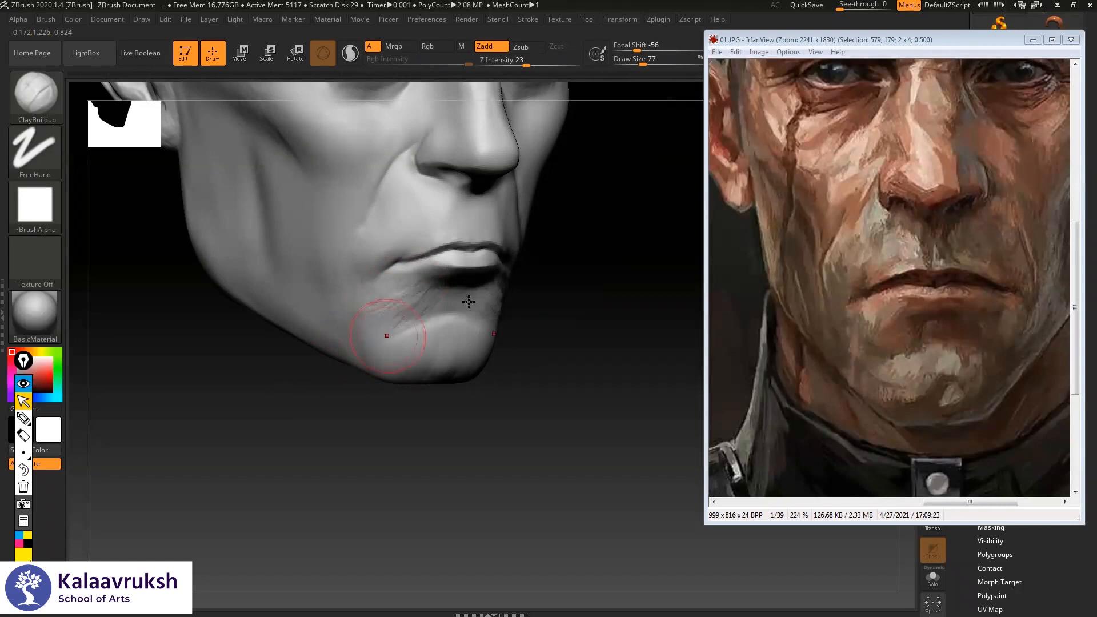
right_click_drag(387, 335, 417, 299, "shift")
right_click_drag(484, 290, 446, 288)
mouse_move(423, 284)
left_mouse_down()
mouse_move(395, 329)
mouse_move(443, 299)
mouse_move(402, 312)
left_mouse_up()
left_click_drag(586, 266, 563, 272)
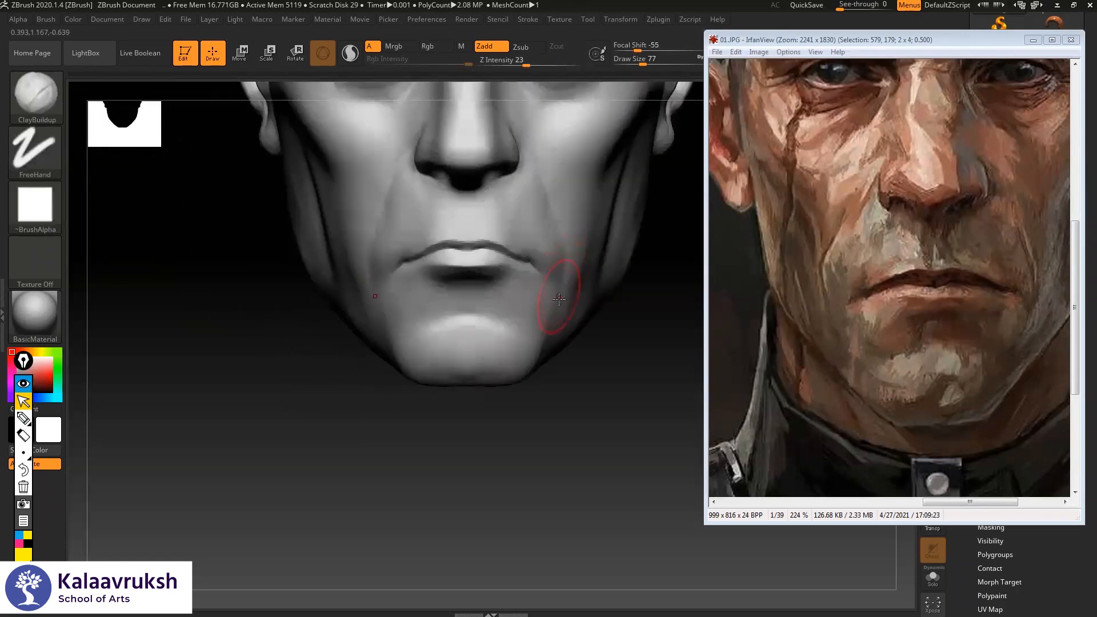
left_click_drag(455, 323, 450, 327, "shift")
- Shape the hollow under the lower lip with ClayBuildup strokes at draw size 54 and smooth them
mouse_move(617, 306)
left_mouse_down("alt")
mouse_move(588, 316)
mouse_move(609, 372)
left_mouse_up("alt")
right_click_drag(453, 281, 461, 255)
key("space")
mouse_move(461, 255)
left_mouse_down()
mouse_move(507, 260)
mouse_move(535, 279)
left_mouse_up()
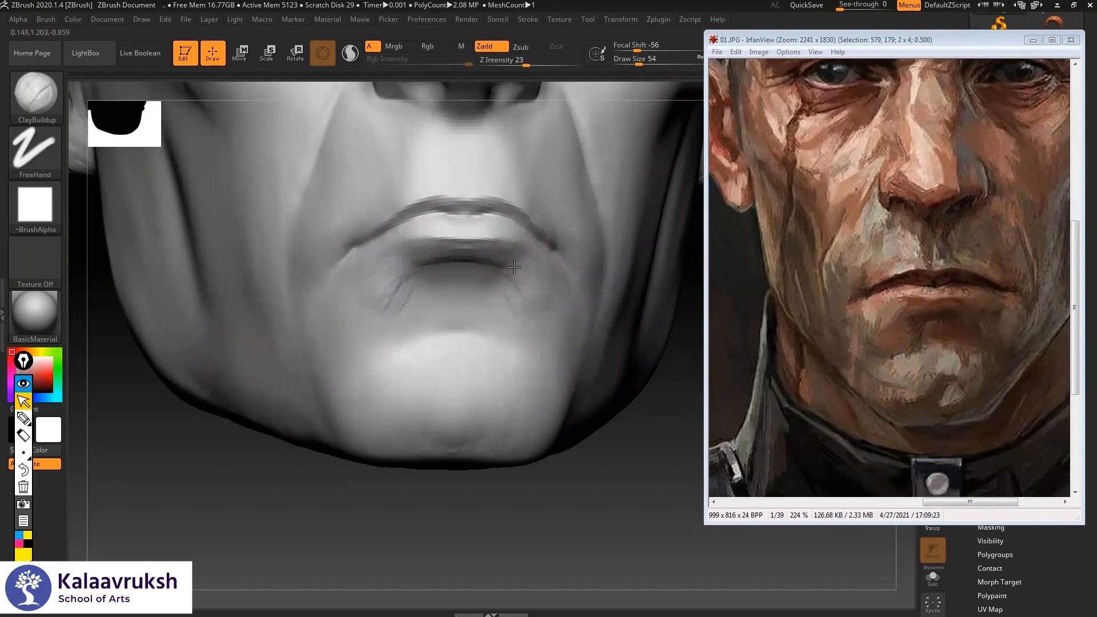
left_click_drag(478, 257, 519, 299, "shift")
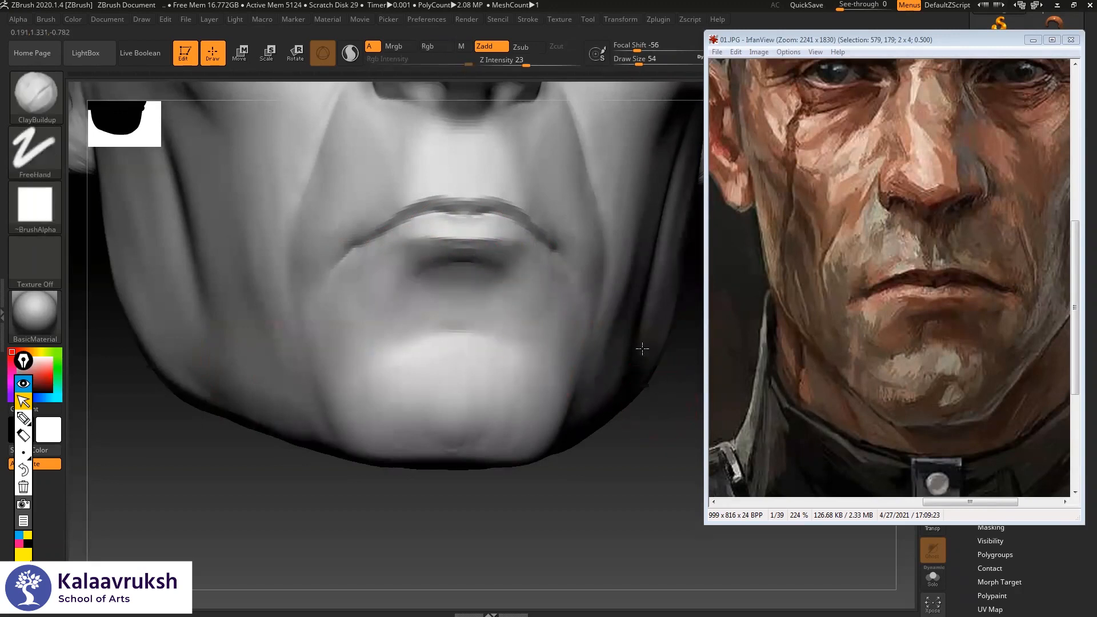
- Soften the transition from the lower lip's side into the chin with the Smooth brush
key("f")
left_click_drag(625, 208, 368, 435)
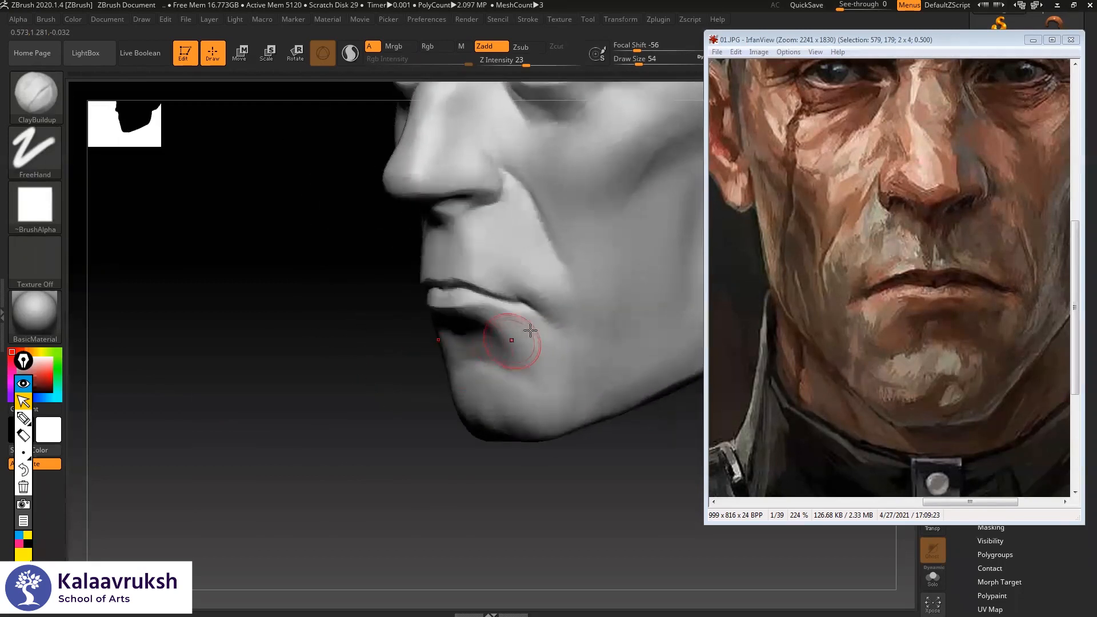
left_click_drag(516, 332, 343, 394, "shift")
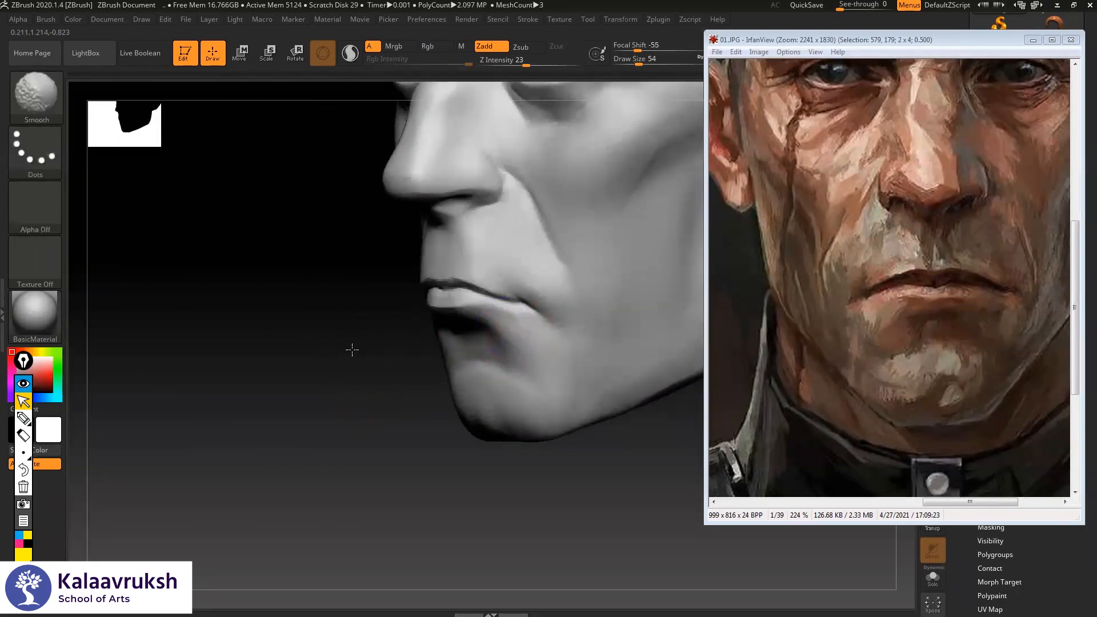
- Scroll the reference to the profile portrait and turn the head to a matching side view
left_click_drag(352, 349, 356, 292, "alt")
mouse_move(394, 343)
left_mouse_down()
mouse_move(617, 321)
mouse_move(609, 307)
mouse_move(552, 320)
mouse_move(632, 286)
mouse_move(880, 512)
left_mouse_up()
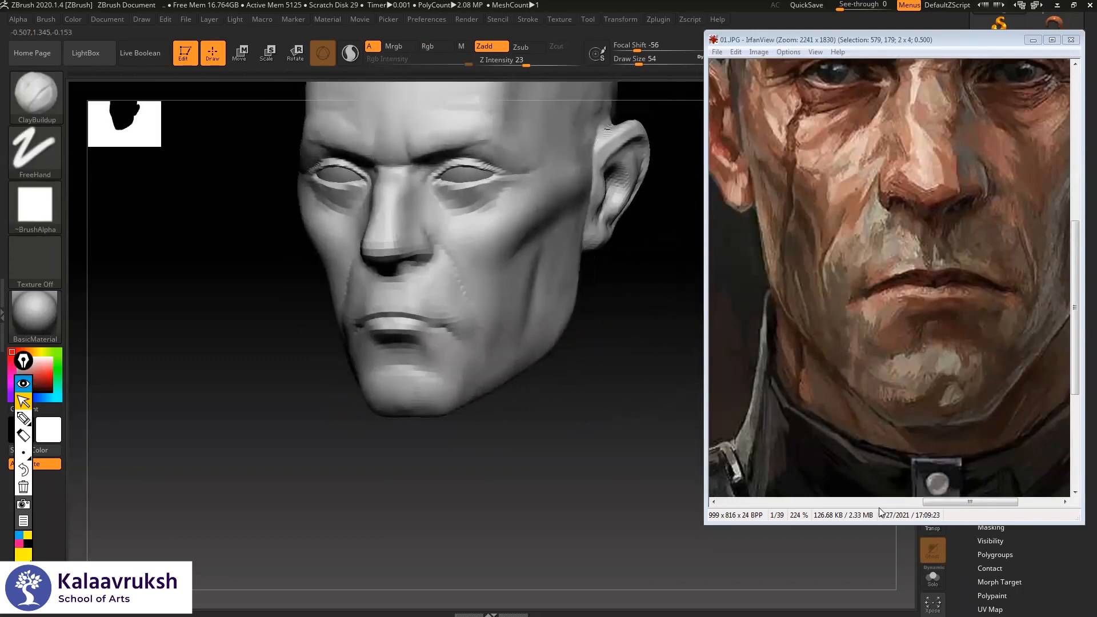
mouse_move(594, 306)
left_mouse_down("shift")
mouse_move(556, 331)
mouse_move(606, 321)
left_mouse_up("shift")
left_click(970, 502)
left_click_drag(970, 501, 858, 502)
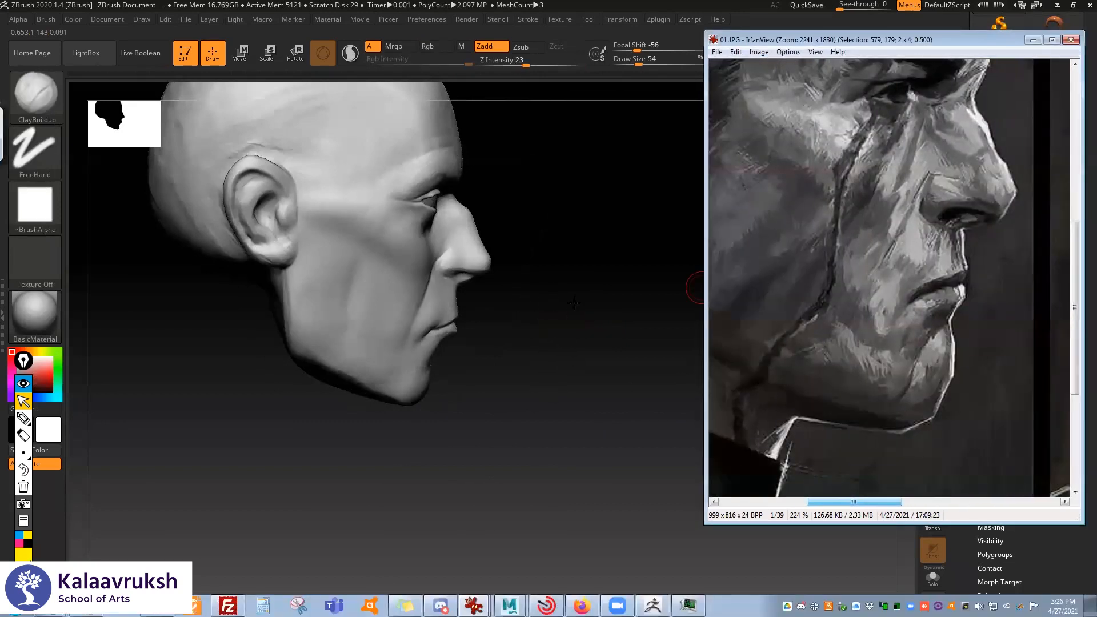
- Adjust the forehead and brow profile with the Move brush at draw sizes 90 and 112 to follow the profile portrait
mouse_move(532, 309)
left_mouse_down("alt")
mouse_move(492, 311)
mouse_move(491, 363)
mouse_move(490, 294)
mouse_move(510, 284)
left_mouse_up("alt")
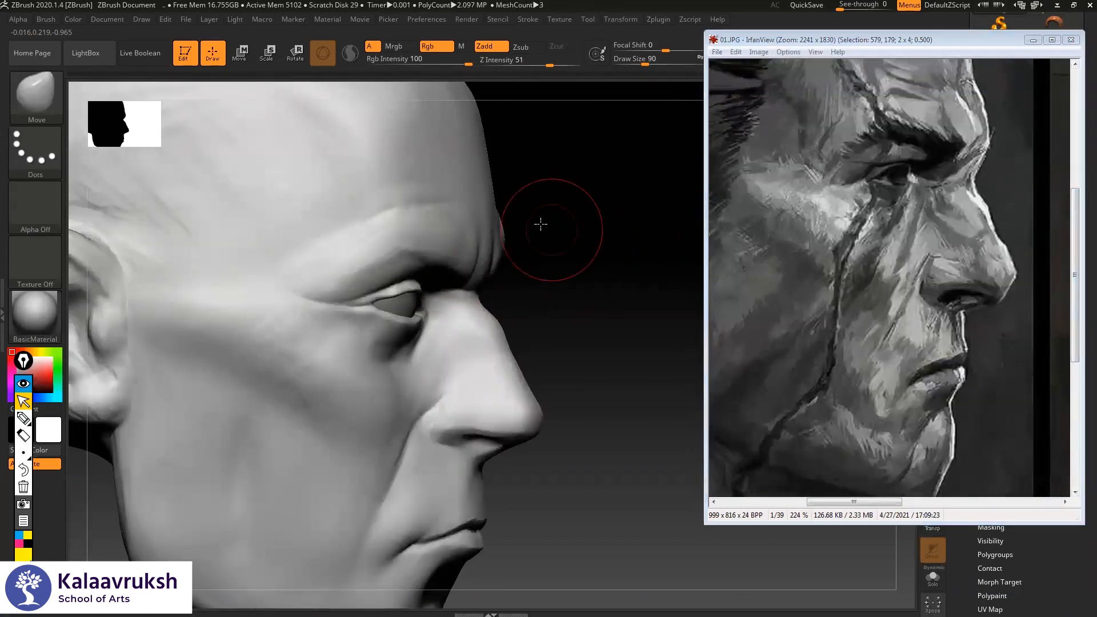
mouse_move(539, 220)
left_mouse_down()
mouse_move(546, 238)
mouse_move(521, 220)
left_mouse_up()
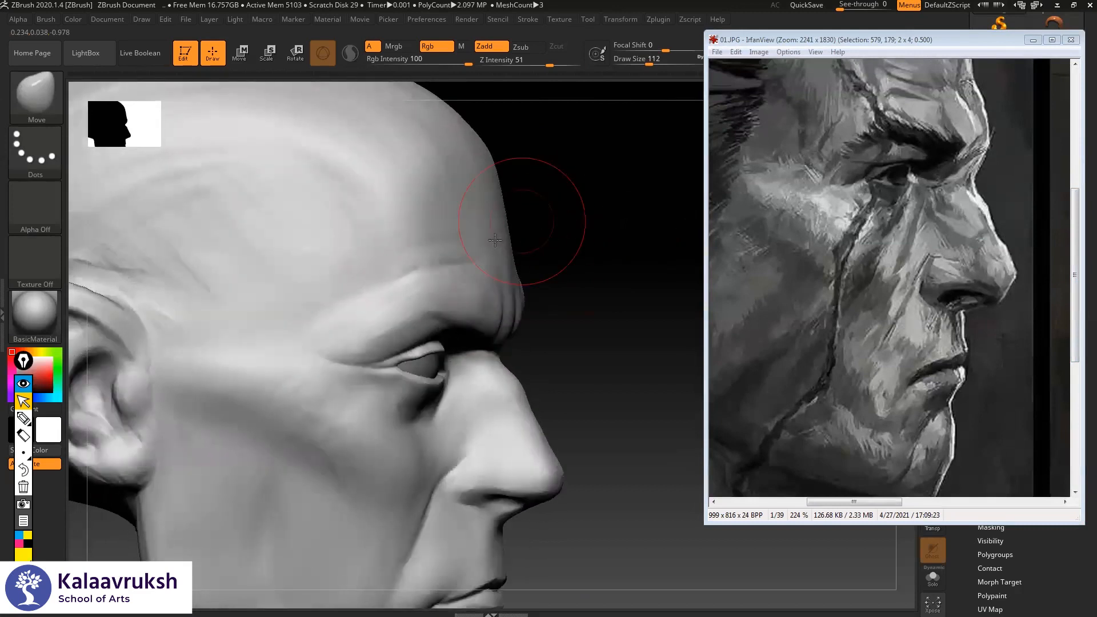
left_click_drag(541, 216, 609, 166)
mouse_move(562, 221)
left_mouse_down()
mouse_move(522, 249)
mouse_move(577, 231)
mouse_move(551, 174)
mouse_move(555, 227)
mouse_move(493, 238)
left_mouse_up()
left_click_drag(471, 217, 432, 206)
left_click_drag(562, 221, 359, 215)
mouse_move(537, 170)
left_mouse_down("alt")
mouse_move(555, 176)
mouse_move(412, 238)
mouse_move(354, 213)
mouse_move(402, 232)
left_mouse_up("alt")
- Switch to ClayBuildup and take the head down to a much lower subdivision level
key("space")
key("b")
key("c")
key("b")
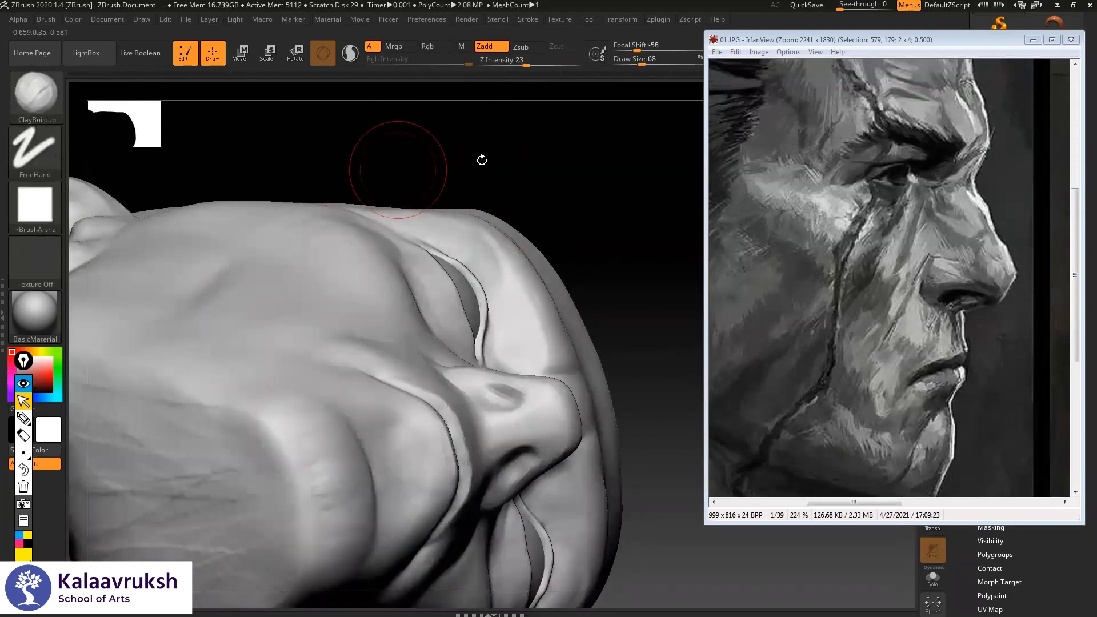
left_click_drag(481, 159, 496, 152)
mouse_move(562, 235)
left_mouse_down()
mouse_move(529, 217)
mouse_move(544, 223)
mouse_move(551, 267)
mouse_move(588, 252)
mouse_move(569, 251)
left_mouse_up()
left_click_drag(561, 293, 623, 292, "alt")
left_click_drag(537, 318, 379, 282, "alt")
left_click_drag(566, 303, 322, 304, "alt")
mouse_move(555, 233)
left_mouse_down()
mouse_move(392, 294)
mouse_move(402, 281)
left_mouse_up()
key("shift+d")
key("shift+d")
key("shift+d")
- Zoom the reference painting out to 86% so the whole profile portrait can be studied
right_click(261, 265)
left_click(797, 240)
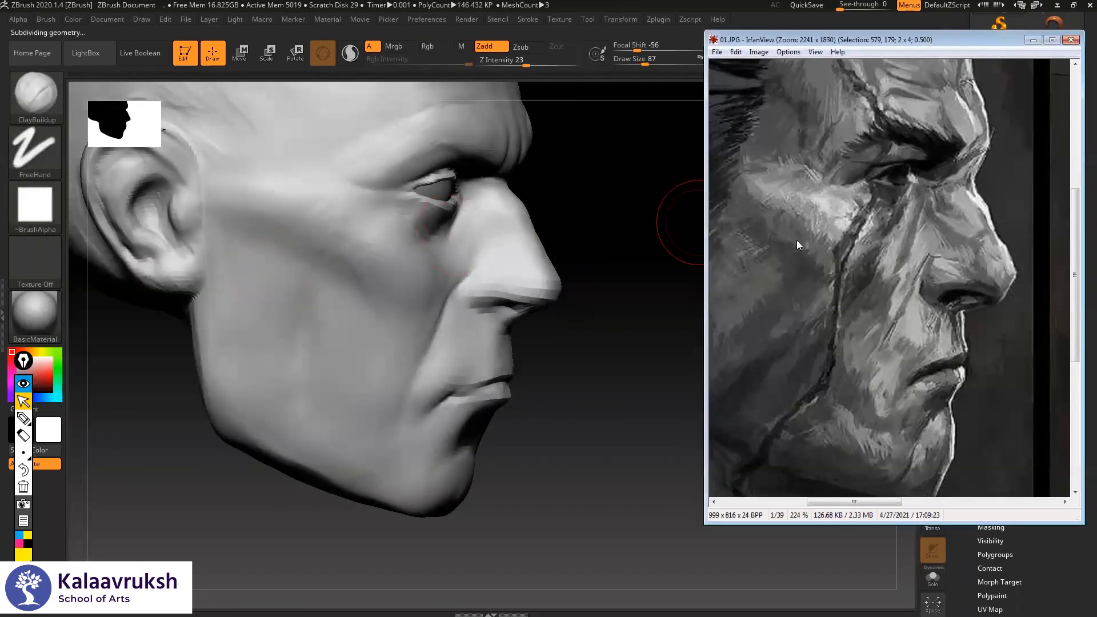
scroll(891, 279, "down", 4, "ctrl")
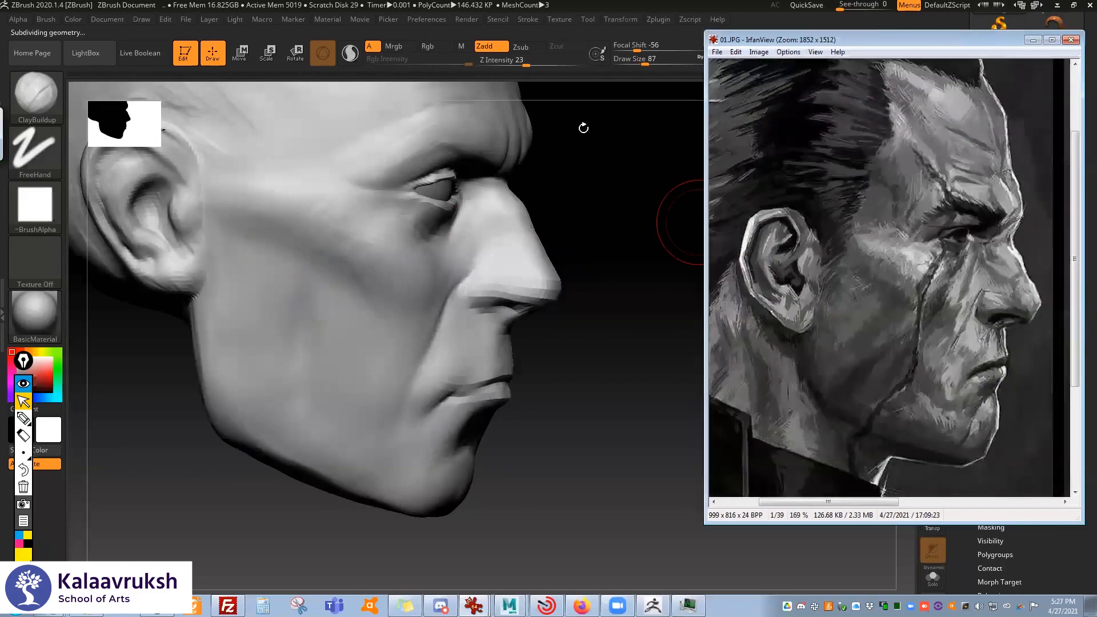
key("minus")
key("minus")
key("minus")
key("minus")
key("minus")
key("minus")
key("minus")
- Build up the cheek between the ear and jaw with ClayBuildup at draw size 116, then smooth the strokes
right_click_drag(345, 230, 293, 259)
mouse_move(251, 239)
left_mouse_down()
mouse_move(263, 303)
mouse_move(279, 241)
mouse_move(250, 357)
mouse_move(286, 345)
mouse_move(273, 368)
left_mouse_up()
left_click_drag(287, 234, 293, 391)
mouse_move(229, 255)
left_mouse_down()
mouse_move(274, 395)
mouse_move(251, 275)
left_mouse_up()
mouse_move(285, 309)
left_mouse_down("shift")
mouse_move(286, 379)
mouse_move(334, 296)
left_mouse_up("shift")
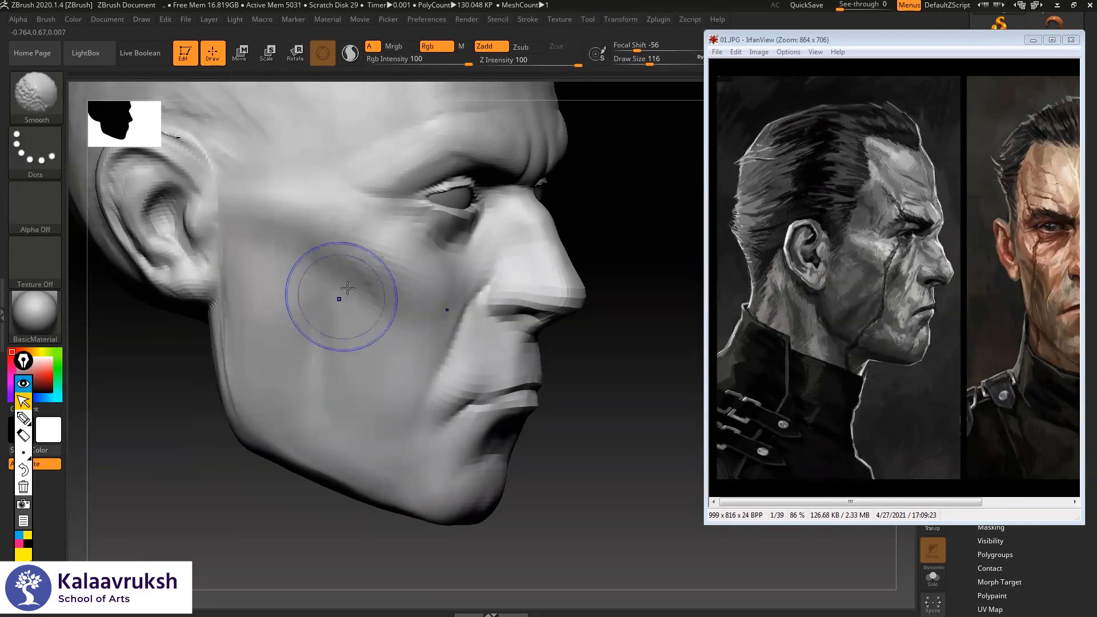
- Fill the hollow beneath the cheekbone with ClayBuildup at draw size 116, smooth it and step up a subdivision level
left_click_drag(379, 363, 397, 353)
mouse_move(380, 279)
left_mouse_down()
mouse_move(402, 341)
mouse_move(409, 313)
left_mouse_up()
left_click_drag(565, 216, 466, 245)
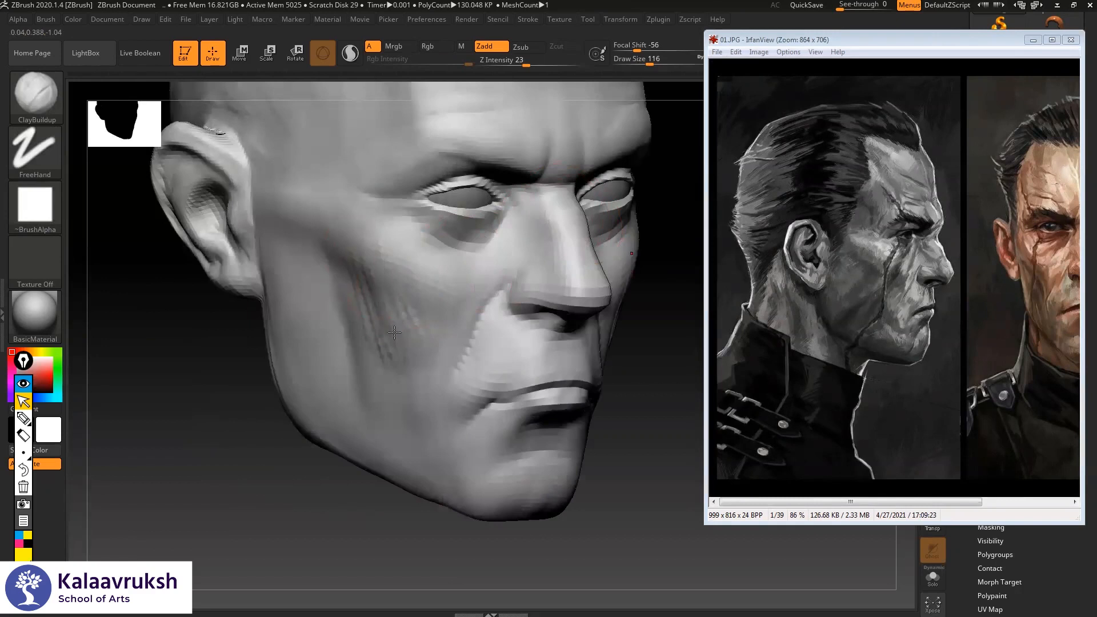
left_click_drag(443, 294, 401, 306)
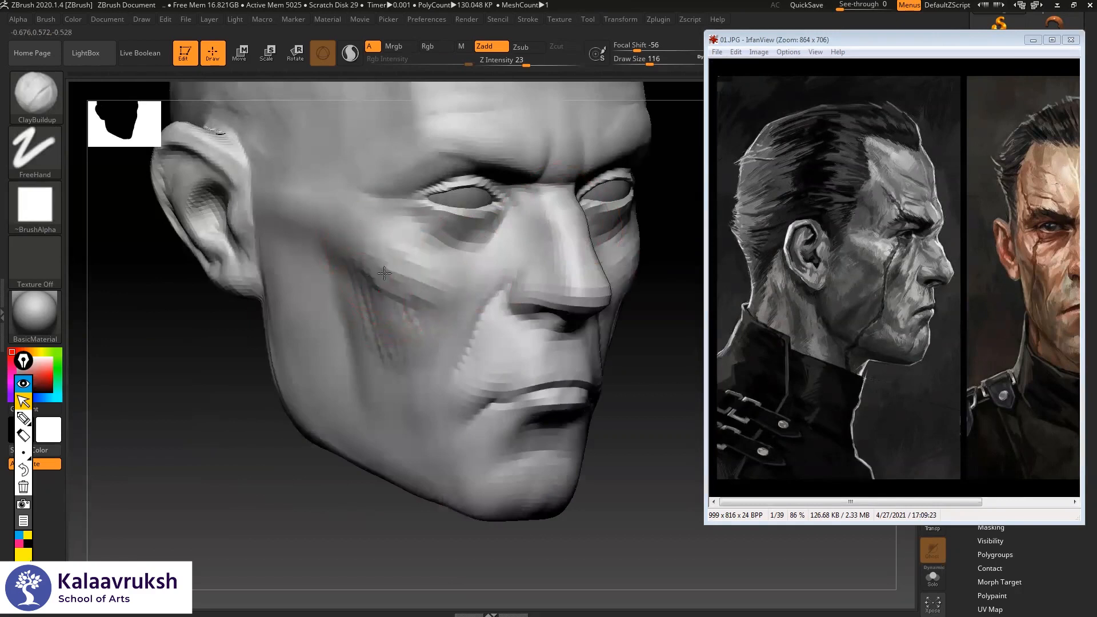
left_click_drag(422, 257, 389, 312, "shift")
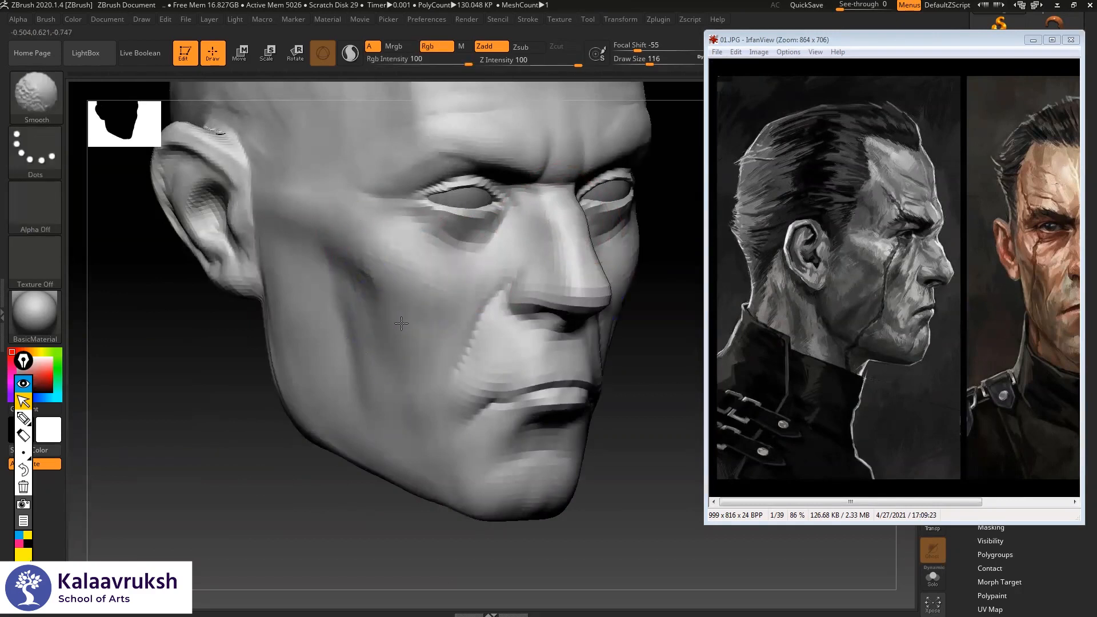
key("ctrl+d")
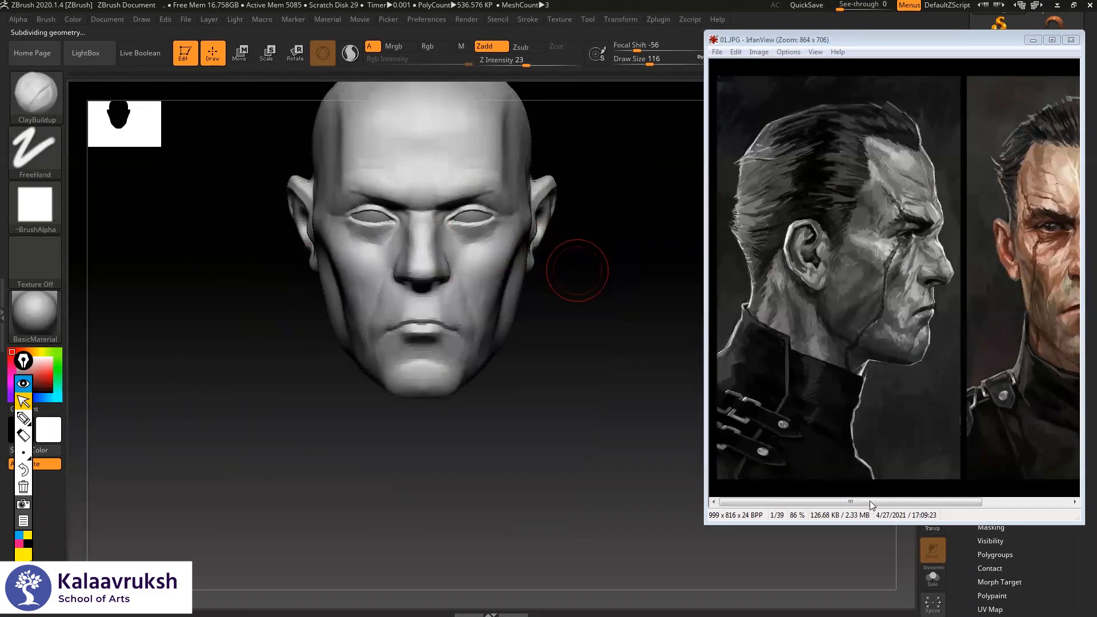
- Show the front portrait in the reference painting and reduce the ClayBuildup draw size to 87 for the eye area
left_click_drag(870, 501, 899, 502)
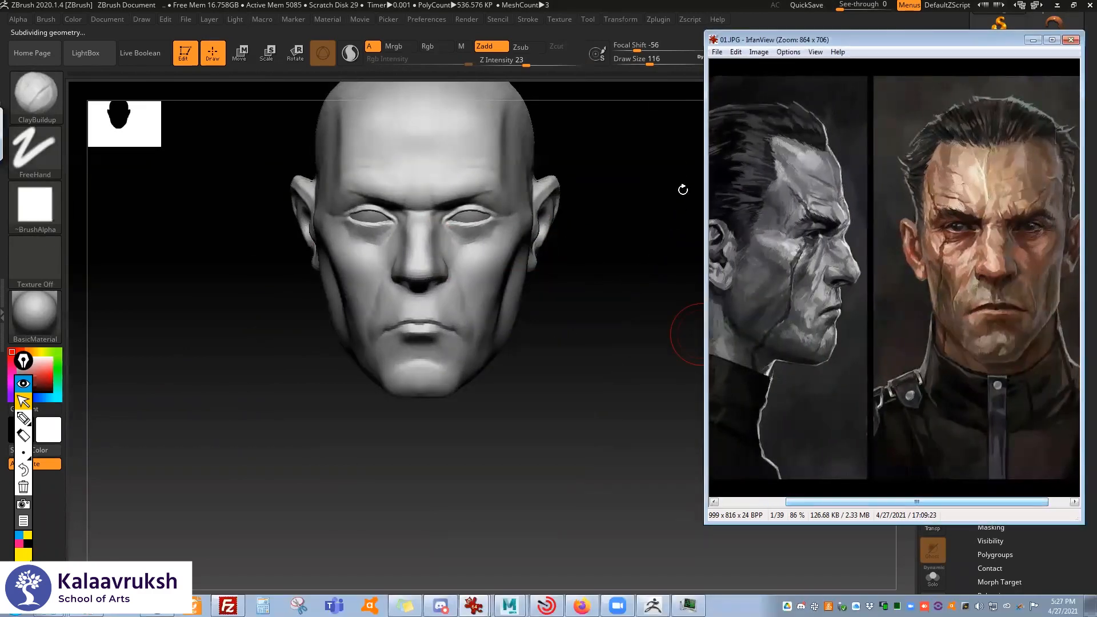
left_click_drag(683, 189, 666, 142)
key("f")
mouse_move(633, 378)
left_mouse_down("alt")
mouse_move(638, 398)
mouse_move(607, 360)
mouse_move(503, 299)
mouse_move(527, 308)
mouse_move(505, 310)
left_mouse_up("alt")
key("space")
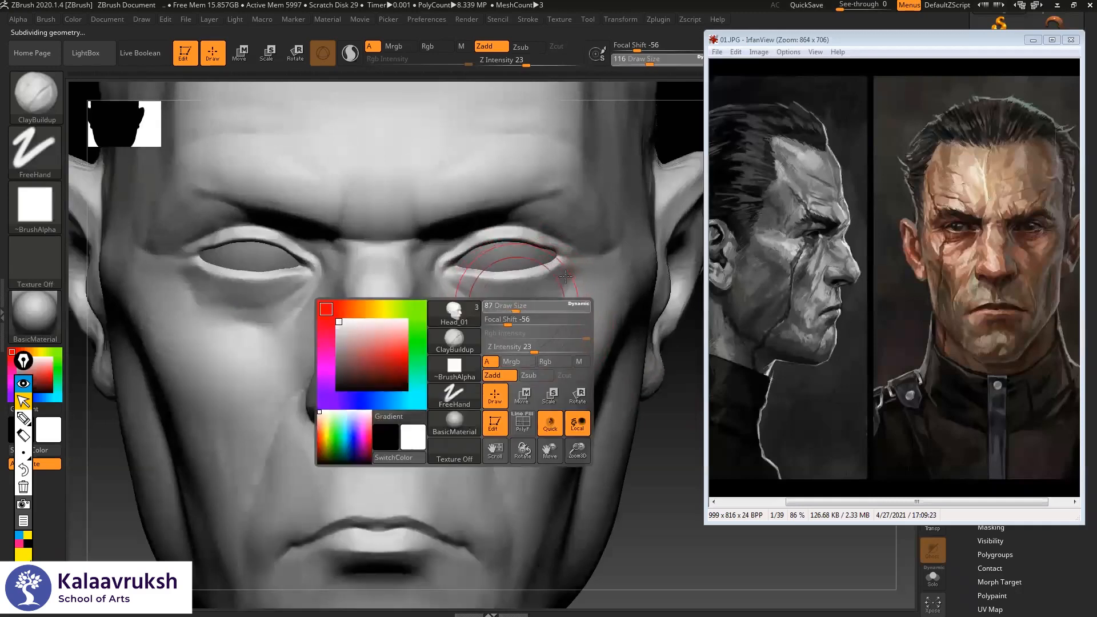
- Carve fine creases around the outer corner of the eye with DamStandard at draw size 33, then soften them
key("b")
key("d")
key("s")
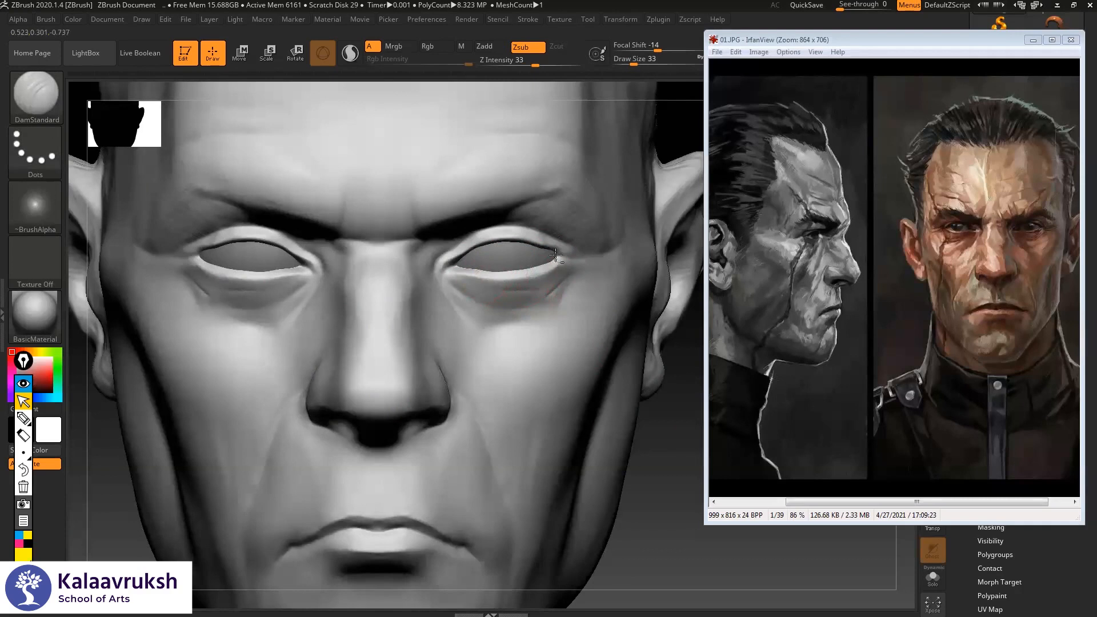
left_click_drag(657, 139, 539, 246)
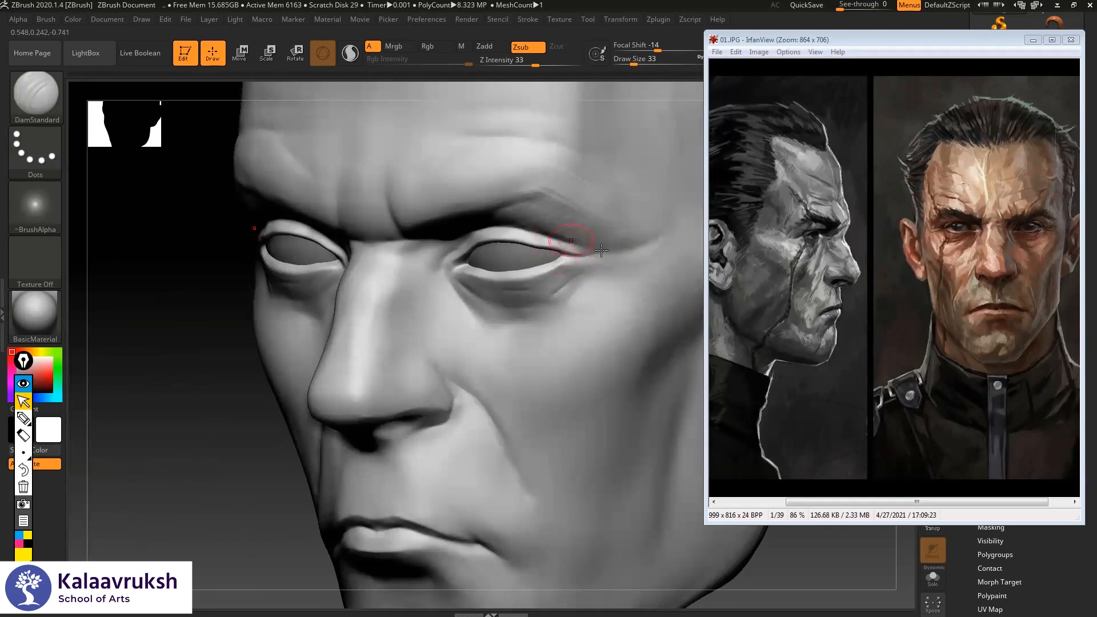
mouse_move(591, 263)
left_mouse_down()
mouse_move(637, 255)
mouse_move(635, 239)
left_mouse_up()
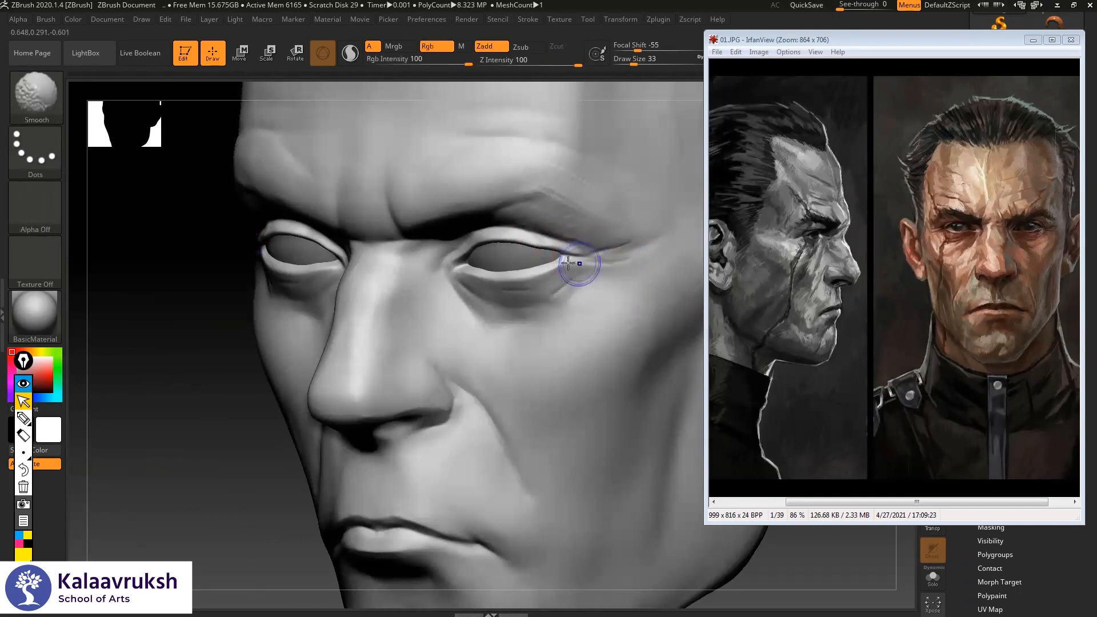
key("ctrl")
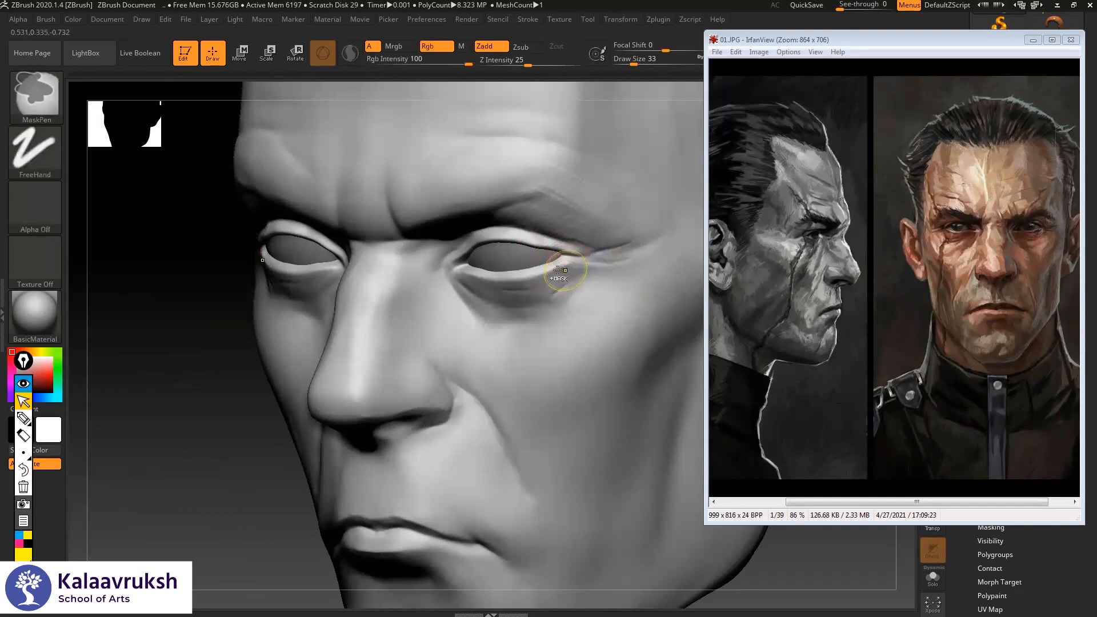
- Smooth the area beneath the eyes and around their outer corners at draw size 65
left_click_drag(199, 387, 201, 309, "alt")
mouse_move(201, 309)
left_mouse_down()
mouse_move(284, 294)
mouse_move(268, 293)
left_mouse_up()
key("space")
left_click_drag(517, 283, 528, 285)
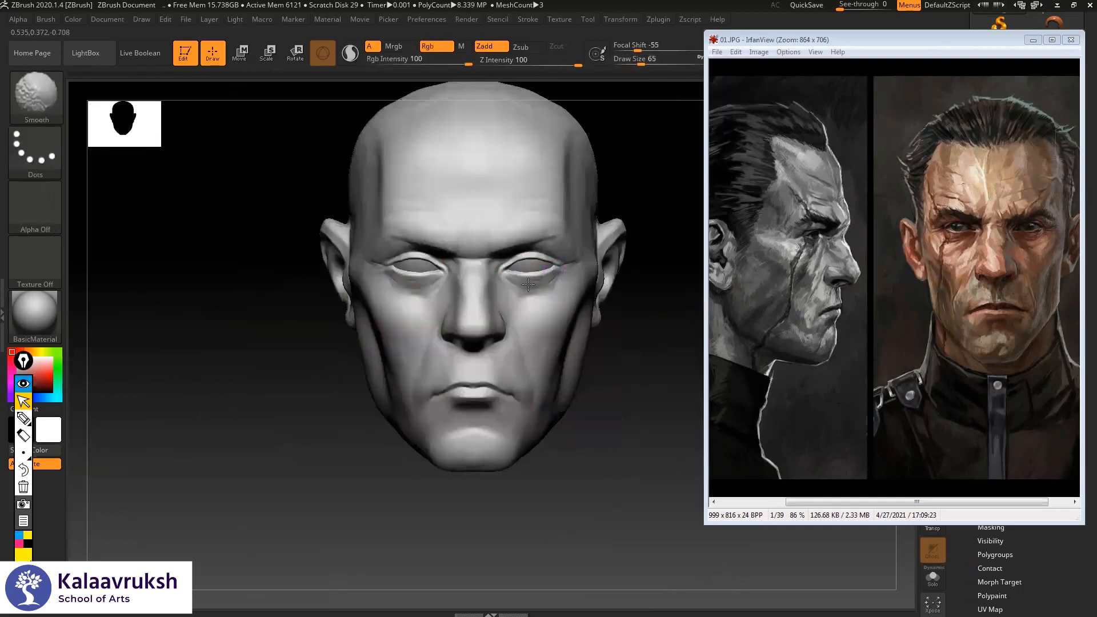
left_click_drag(654, 280, 631, 264, "alt")
key("space")
left_click_drag(540, 325, 547, 325)
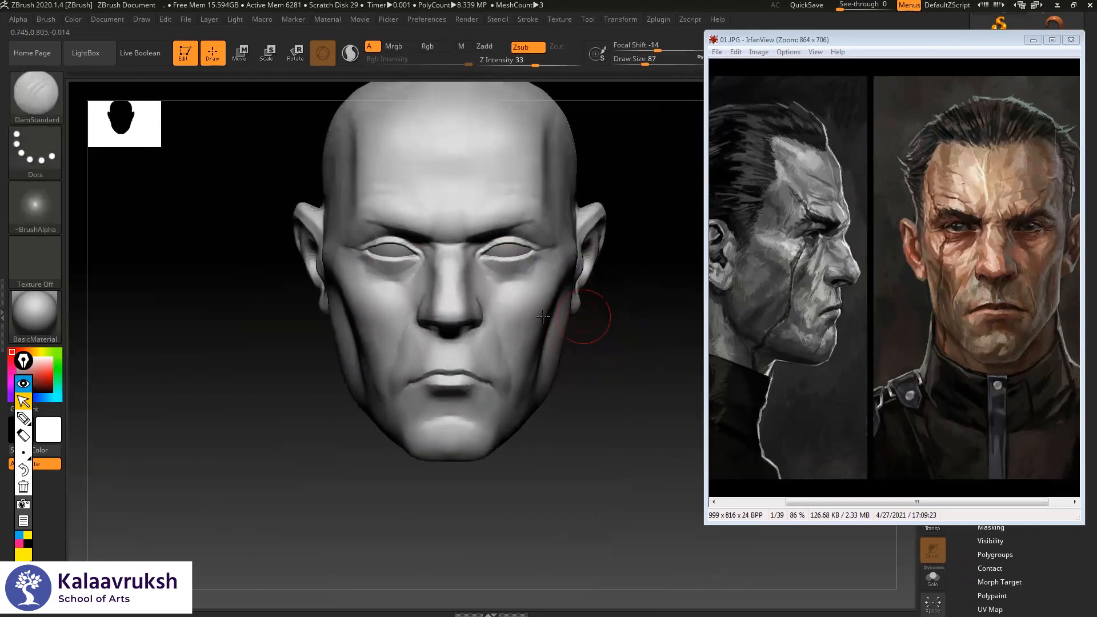
key("space")
left_click_drag(541, 321, 546, 322)
key("ctrl+z")
- Drop the head one subdivision level and work the lower cheek near the jaw with ClayBuildup at draw size 128
key("b")
key("c")
key("b")
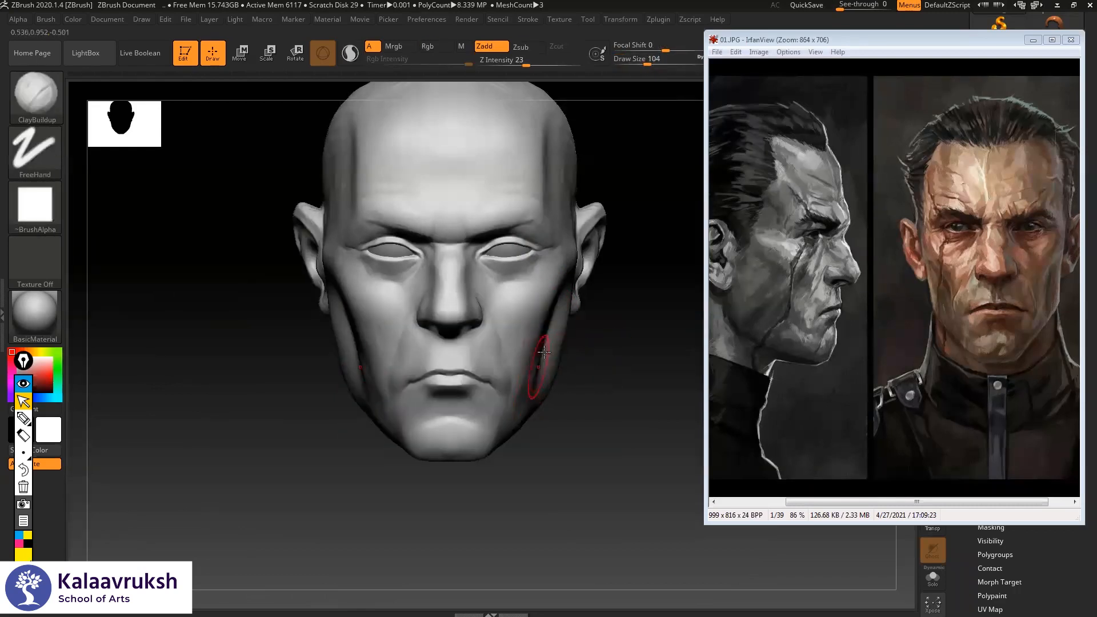
key("shift+d")
key("space")
left_click_drag(545, 377, 552, 378)
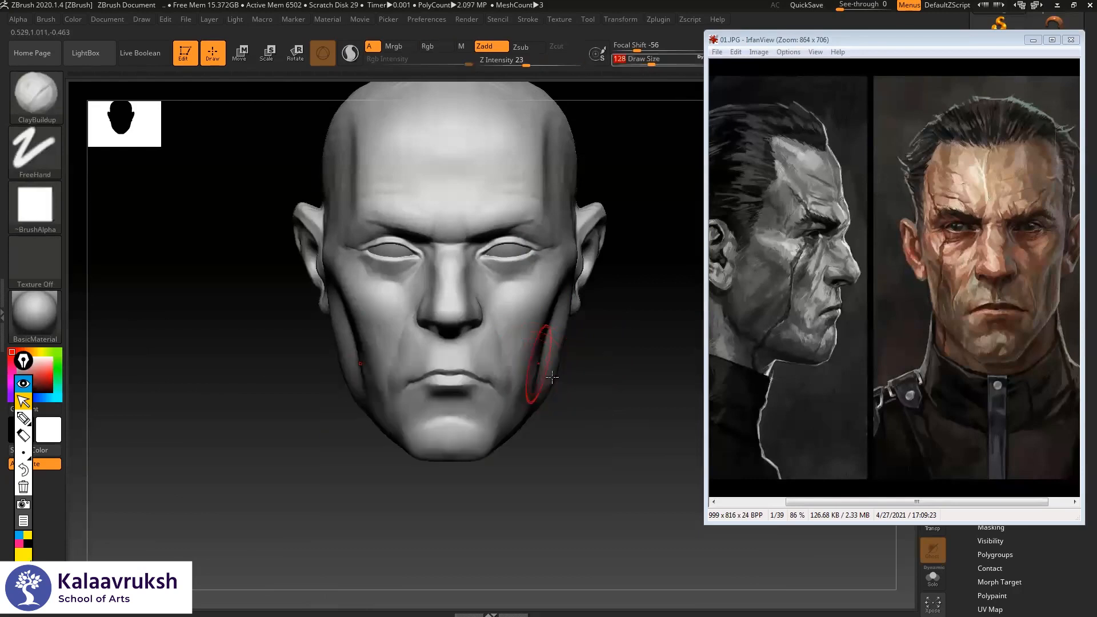
- Build up the side of the jaw below the ear with ClayBuildup at draw size 177, checking it in profile
left_click_drag(670, 350, 631, 336)
key("space")
left_click_drag(536, 378, 542, 377)
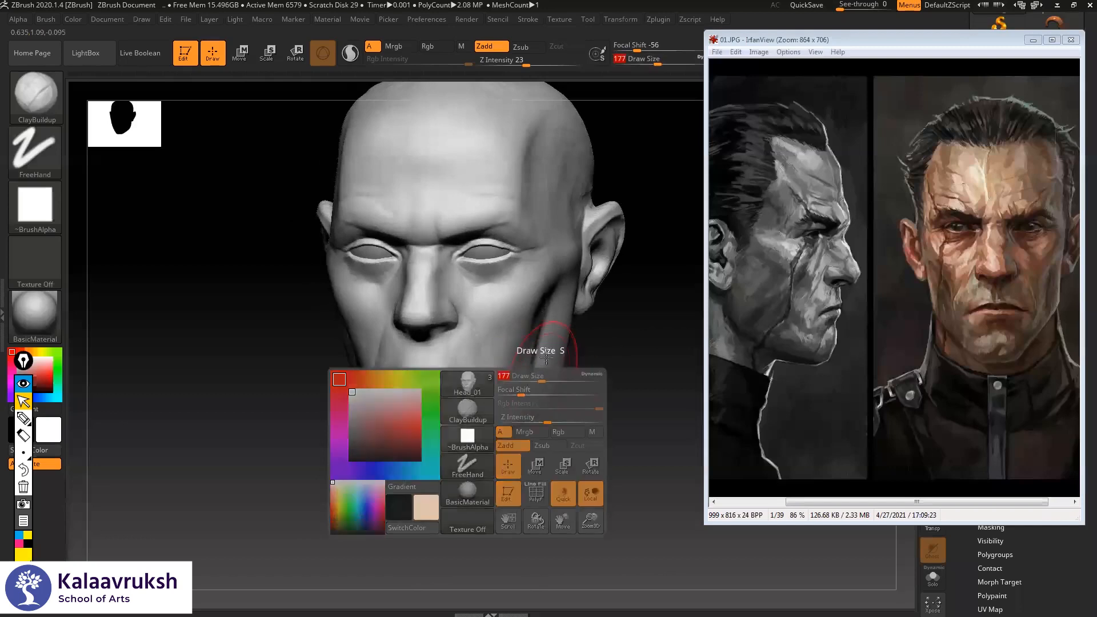
left_click_drag(625, 319, 616, 301, "shift")
left_click_drag(222, 371, 635, 318)
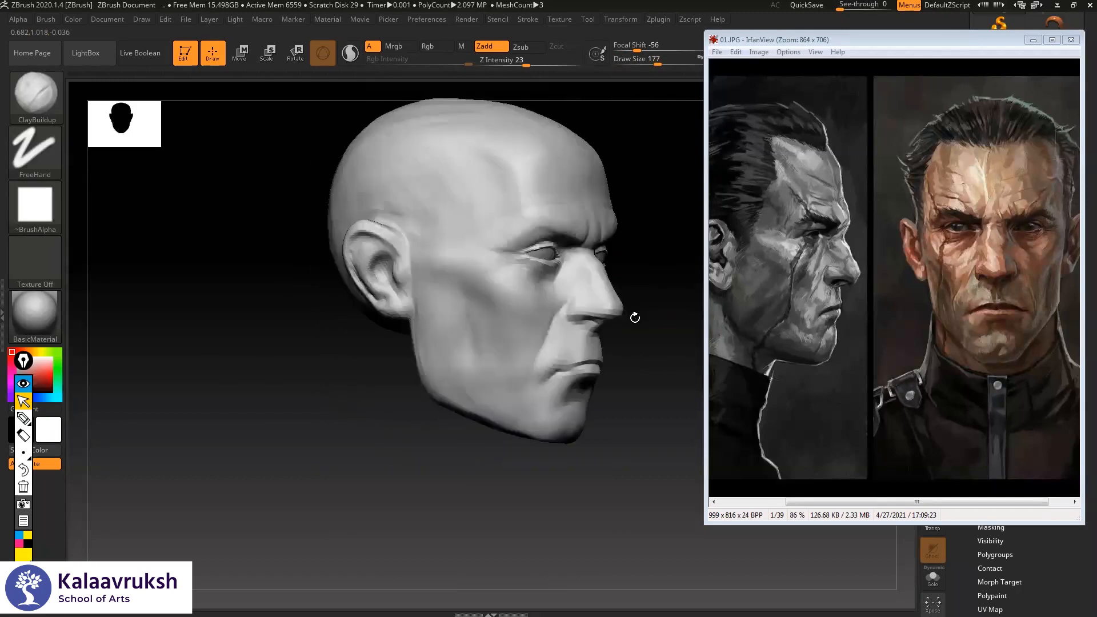
left_click_drag(298, 372, 274, 394)
left_click_drag(275, 394, 166, 363, "alt")
left_click_drag(551, 306, 518, 307, "alt")
left_click_drag(607, 317, 580, 302)
- Reshape the jaw corner below the ear with the Move brush at draw size 177
key("b")
key("m")
key("v")
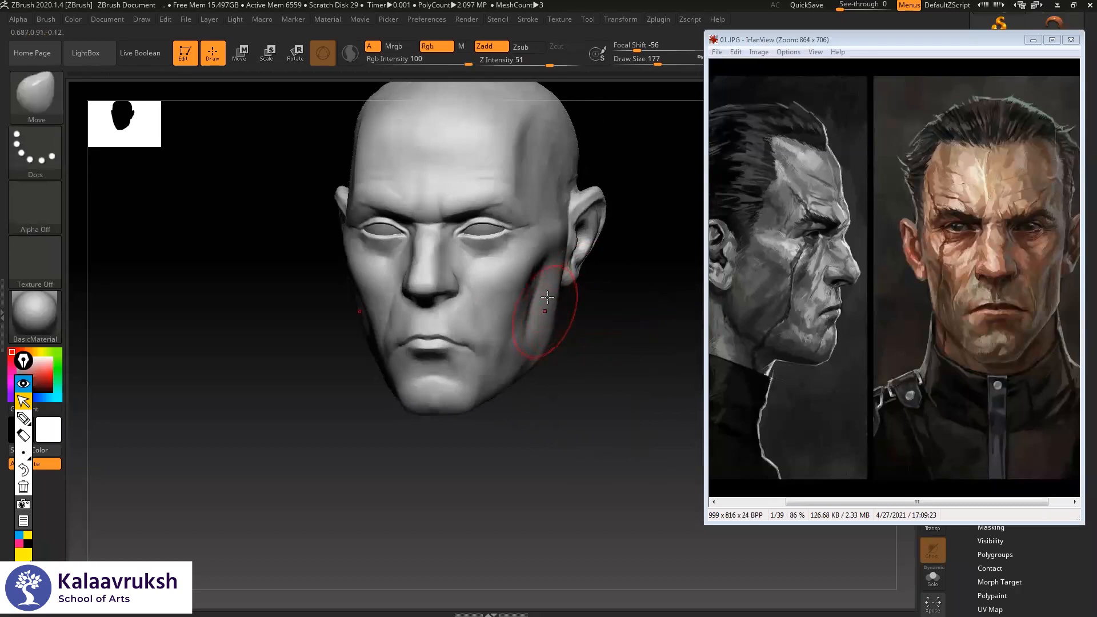
mouse_move(529, 375)
left_mouse_down()
mouse_move(583, 372)
mouse_move(555, 348)
mouse_move(538, 361)
mouse_move(551, 326)
mouse_move(556, 338)
left_mouse_up()
- Define the lower jawline from chin to jaw corner with DamStandard at draw size 177, then smooth it
key("b")
key("d")
key("s")
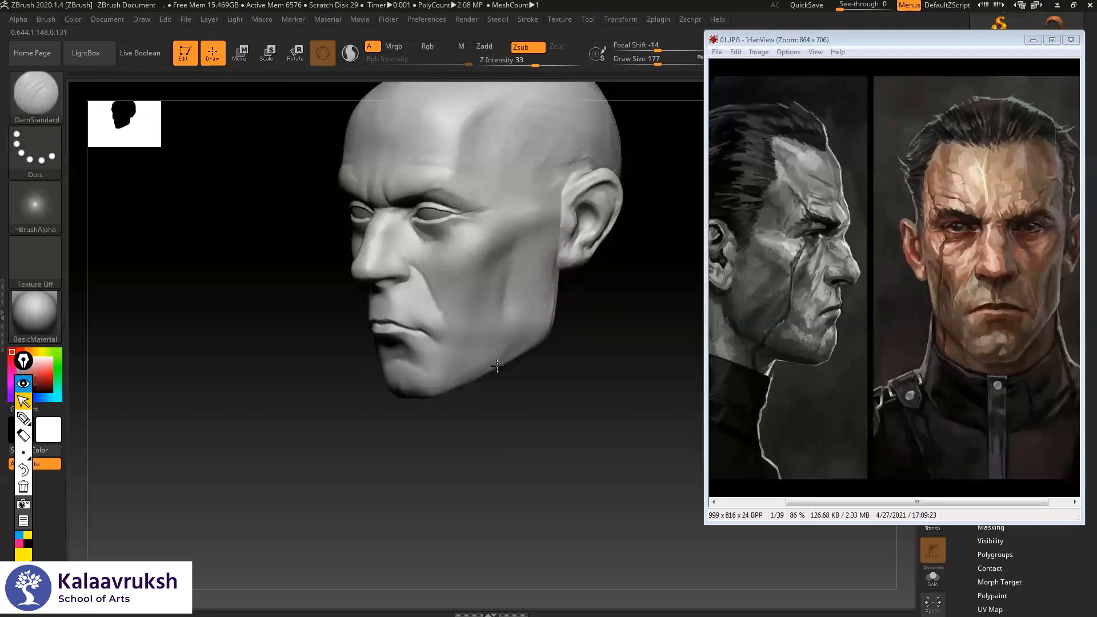
key("shift")
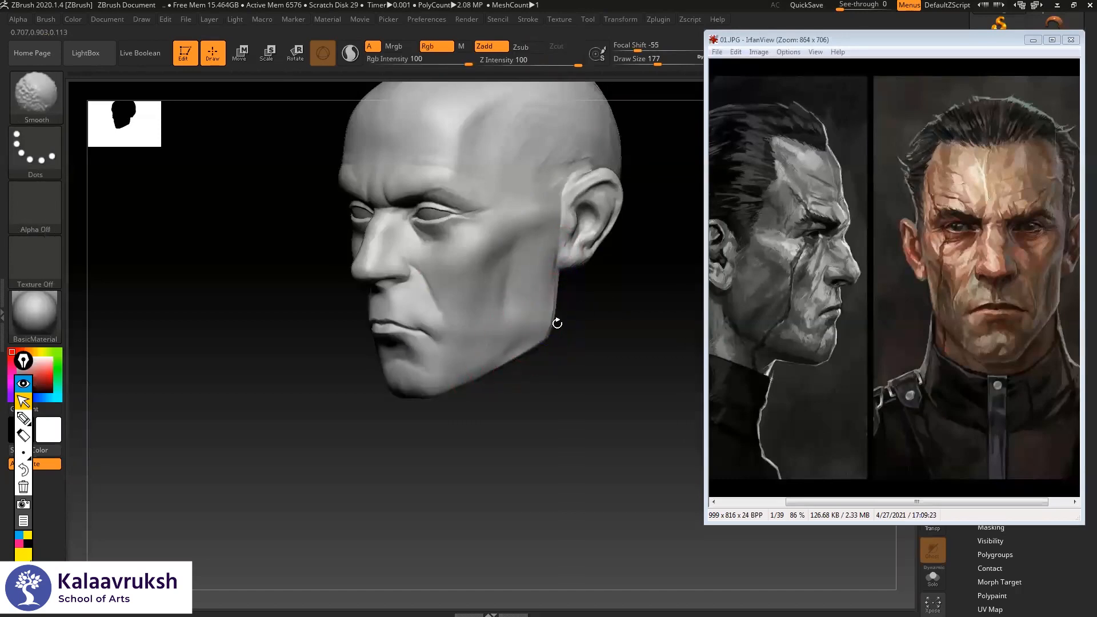
left_click_drag(541, 326, 575, 309, "shift")
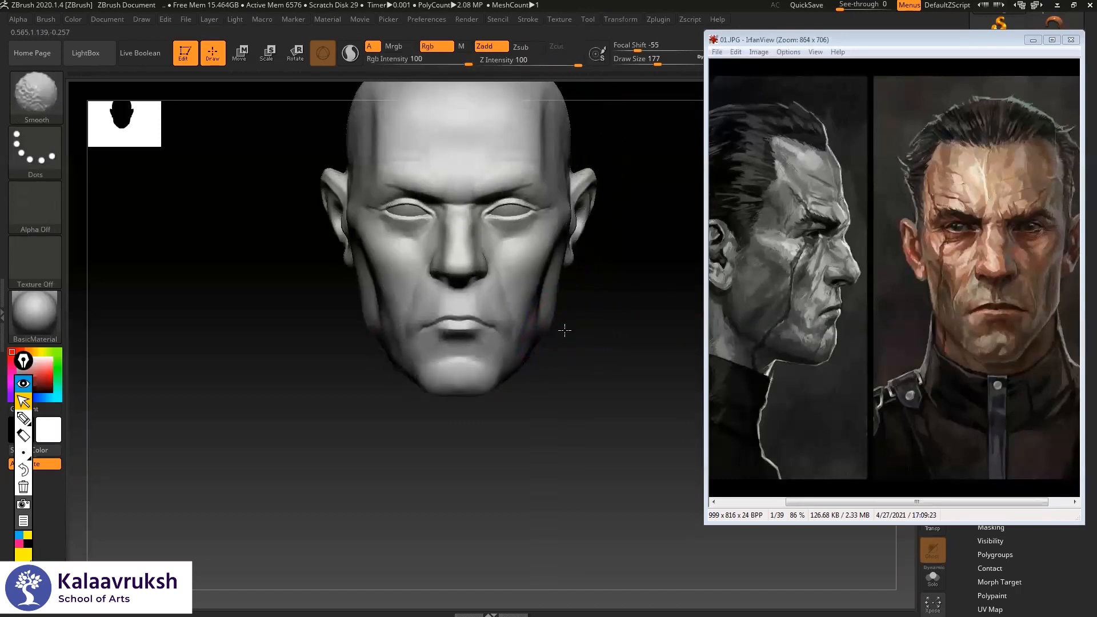
- Sculpt the underside of the cheekbone towards the ear with ClayBuildup at draw size 177 and smooth the strokes
mouse_move(510, 253)
left_mouse_down("alt")
mouse_move(498, 268)
mouse_move(554, 232)
left_mouse_up("alt")
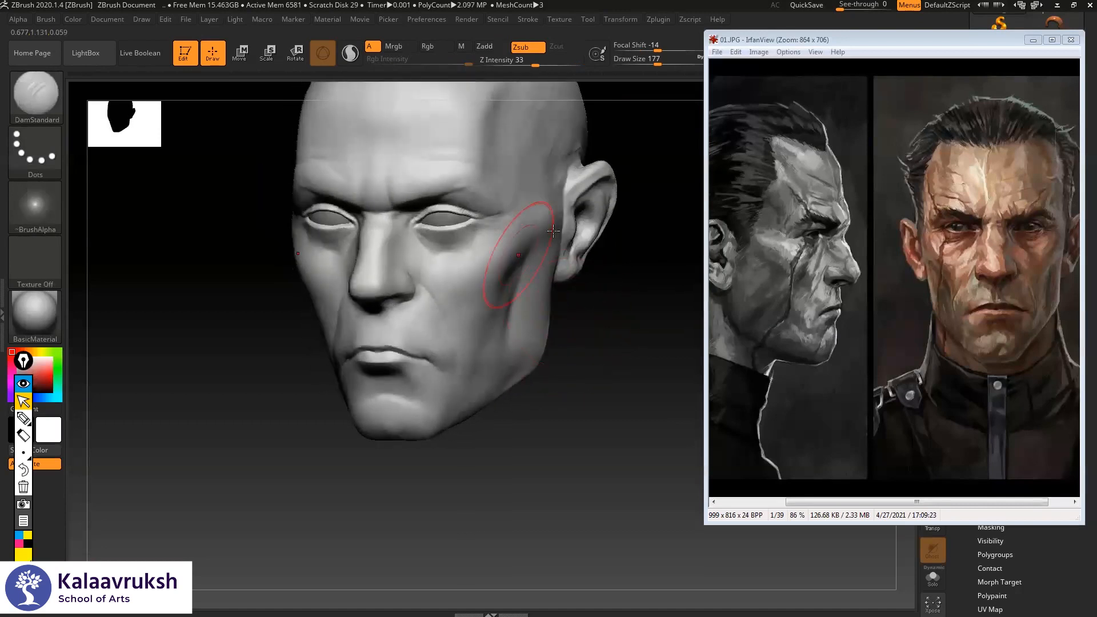
key("b")
key("c")
key("b")
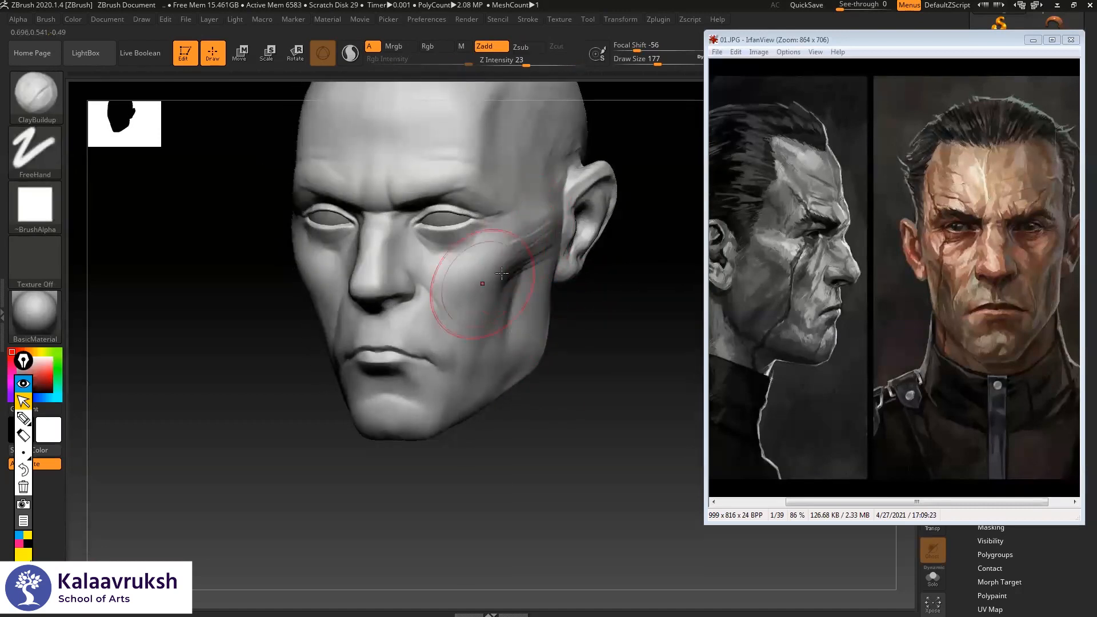
key("shift")
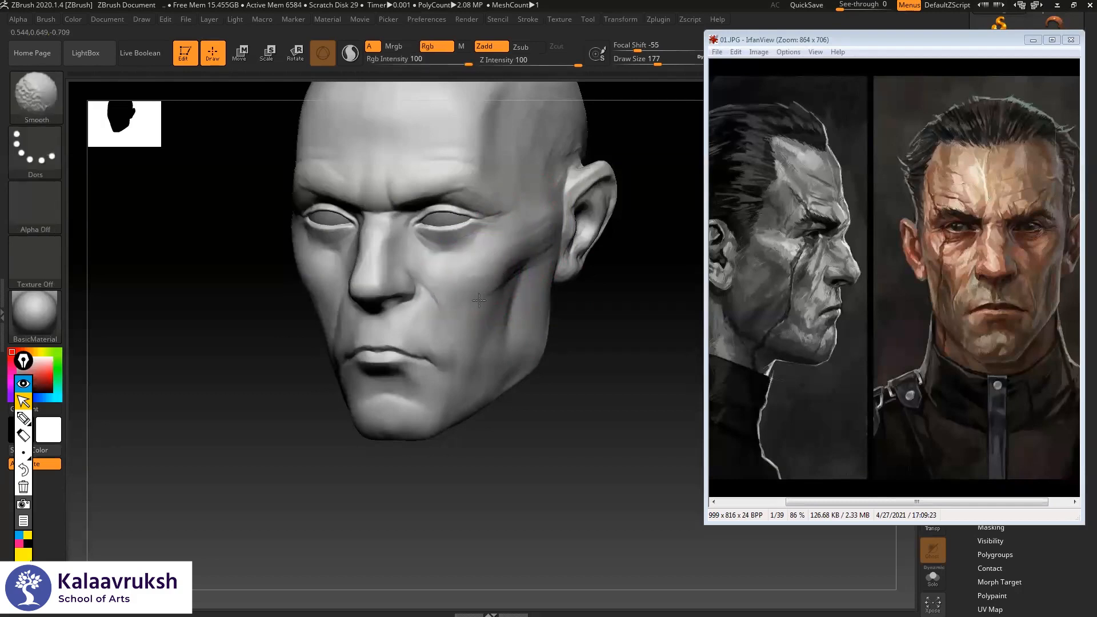
left_click_drag(571, 259, 632, 260, "shift")
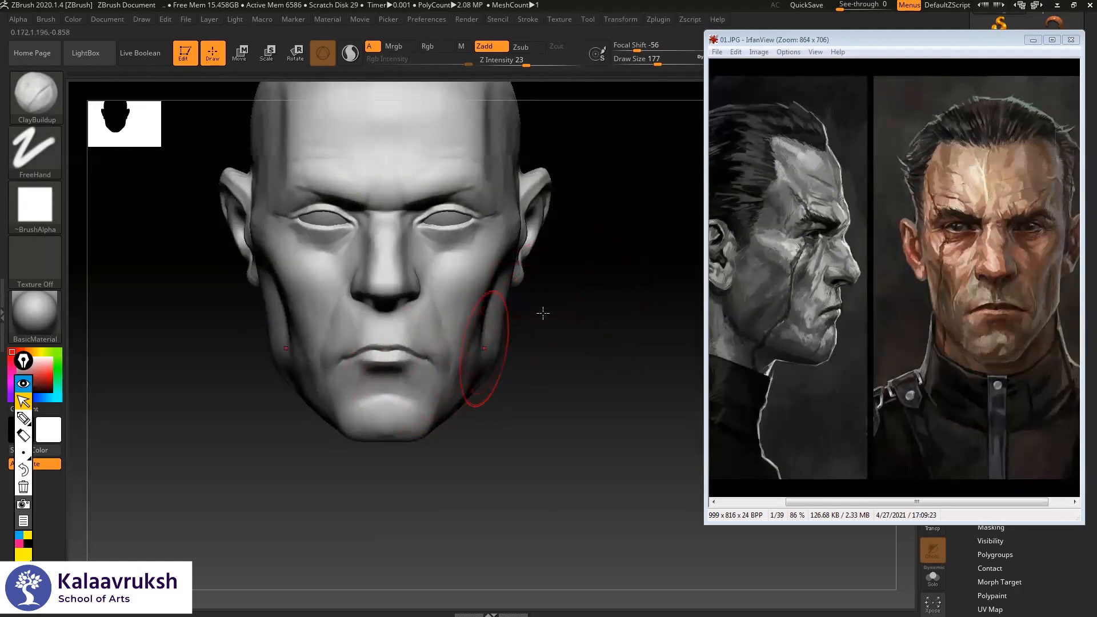
mouse_move(524, 312)
left_mouse_down("alt")
mouse_move(247, 382)
mouse_move(329, 391)
left_mouse_up("alt")
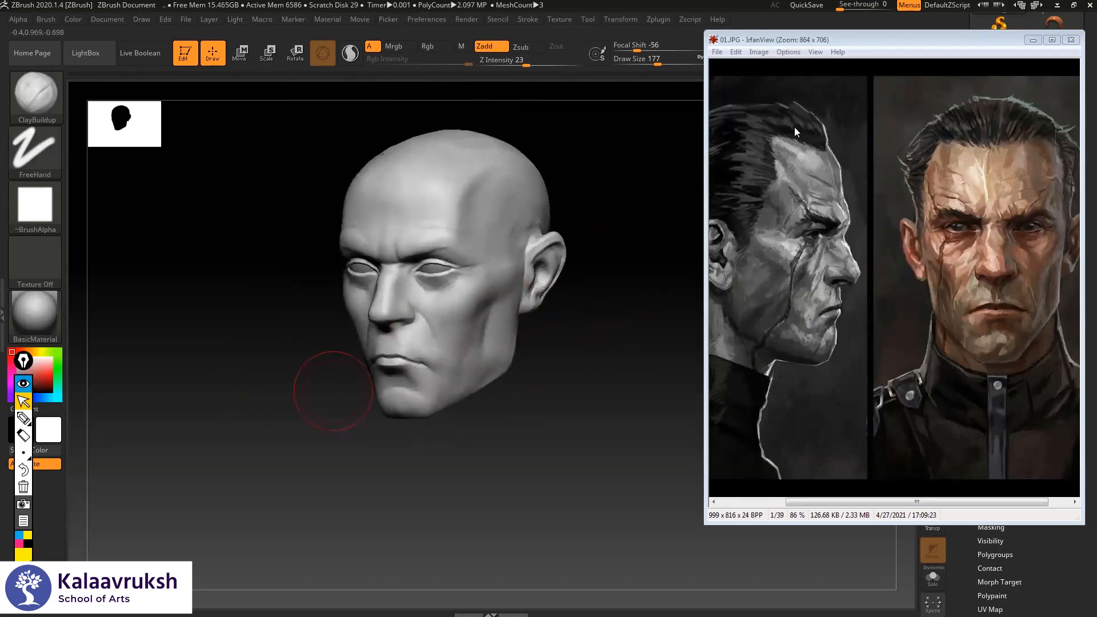
- Move the reference window clear of the head and turn on the wireframe display to examine the face topology
key("alt+Tab")
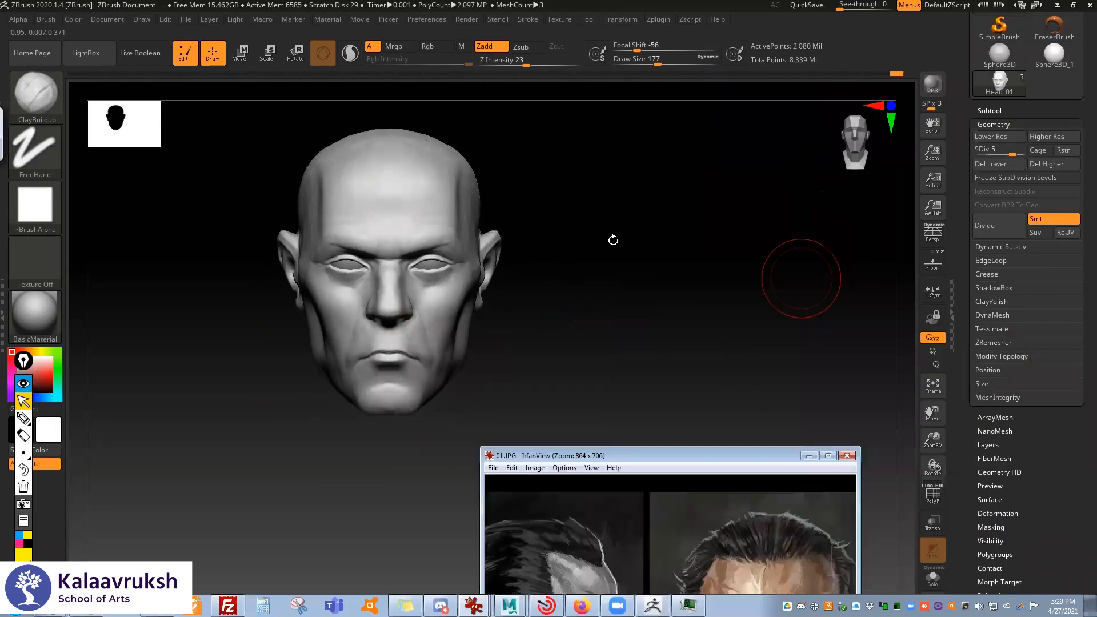
left_click(614, 240)
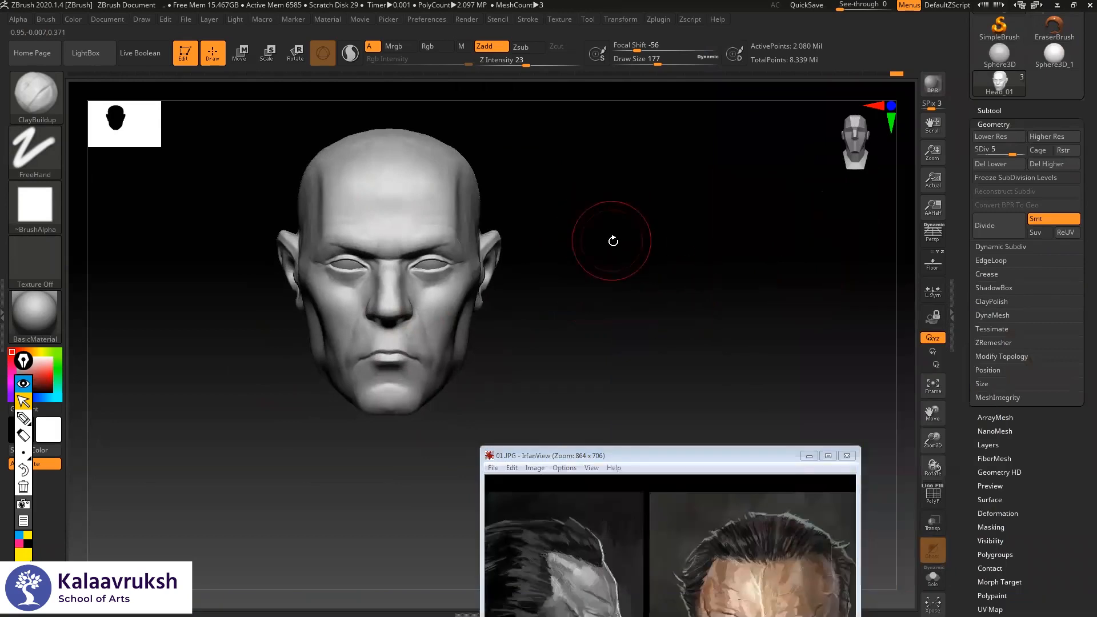
mouse_move(592, 258)
left_mouse_down()
mouse_move(527, 245)
mouse_move(553, 251)
mouse_move(649, 223)
mouse_move(698, 232)
mouse_move(683, 231)
mouse_move(731, 263)
mouse_move(465, 240)
mouse_move(722, 291)
mouse_move(693, 299)
mouse_move(666, 286)
left_mouse_up()
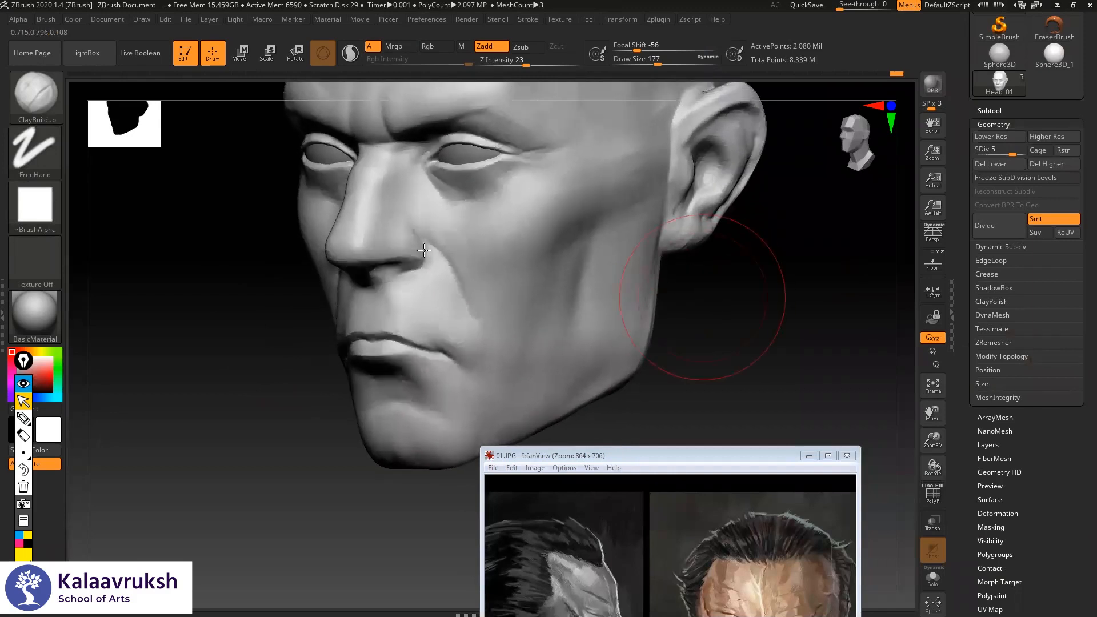
key("shift+f")
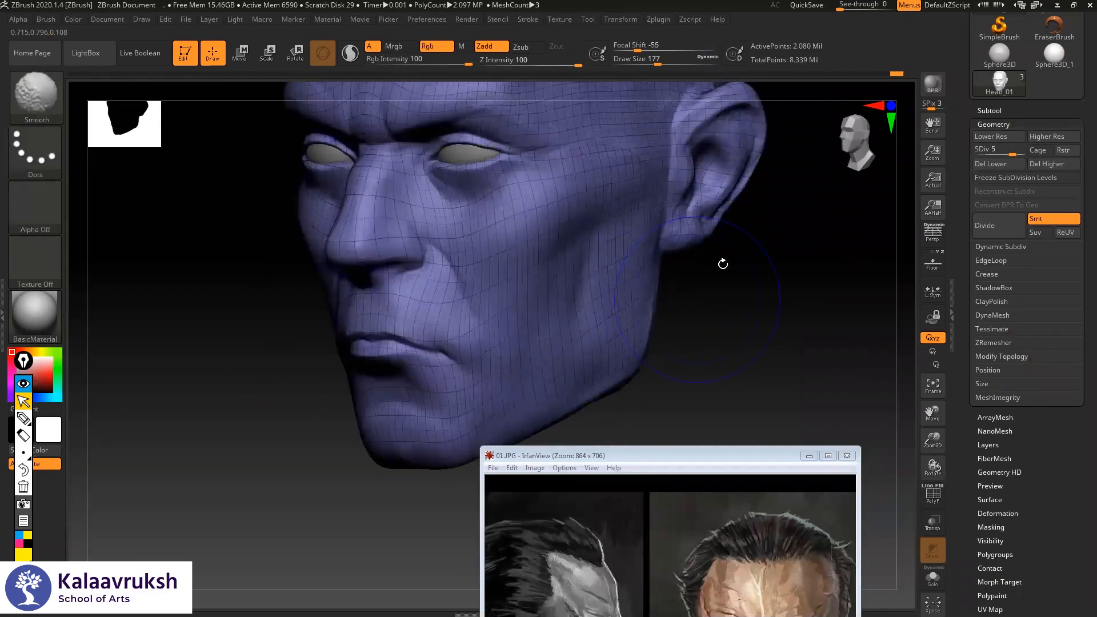
- Duplicate the Head_01 subtool and continue with the copy, keeping the original hidden
left_click_drag(661, 265, 646, 265, "alt")
mouse_move(964, 234)
left_mouse_down("alt")
mouse_move(963, 197)
mouse_move(983, 203)
mouse_move(1003, 114)
left_mouse_up("alt")
left_click_drag(996, 345, 986, 174)
left_click(990, 110)
left_click(997, 337)
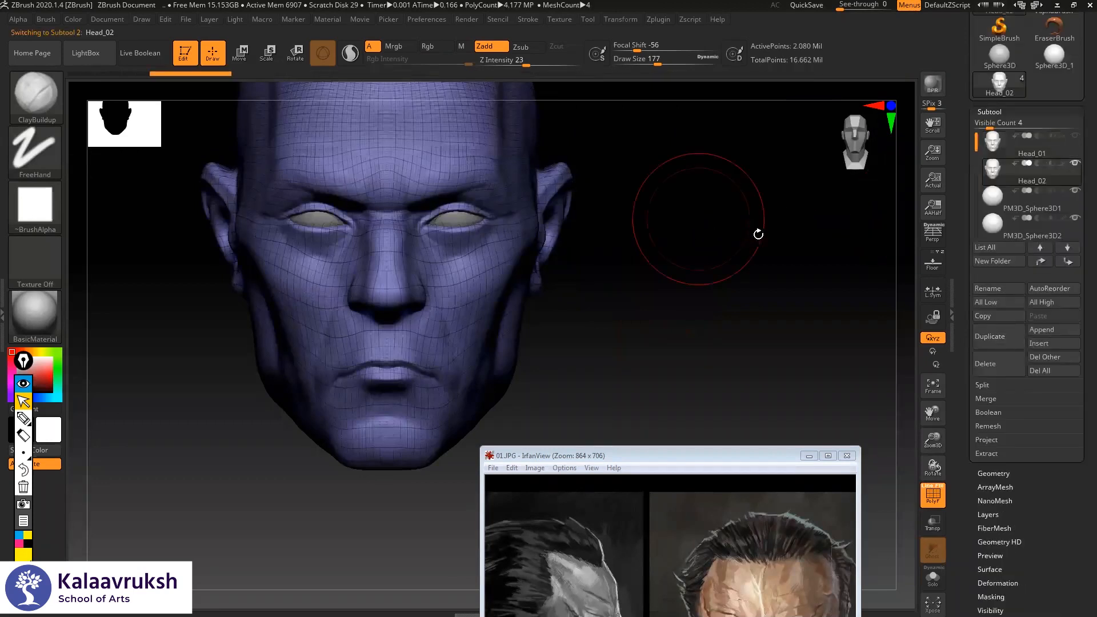
- Raise the duplicated head to subdivision level 6 and remesh it with ZRemesher at a target polygon count of 5
key("ctrl+d")
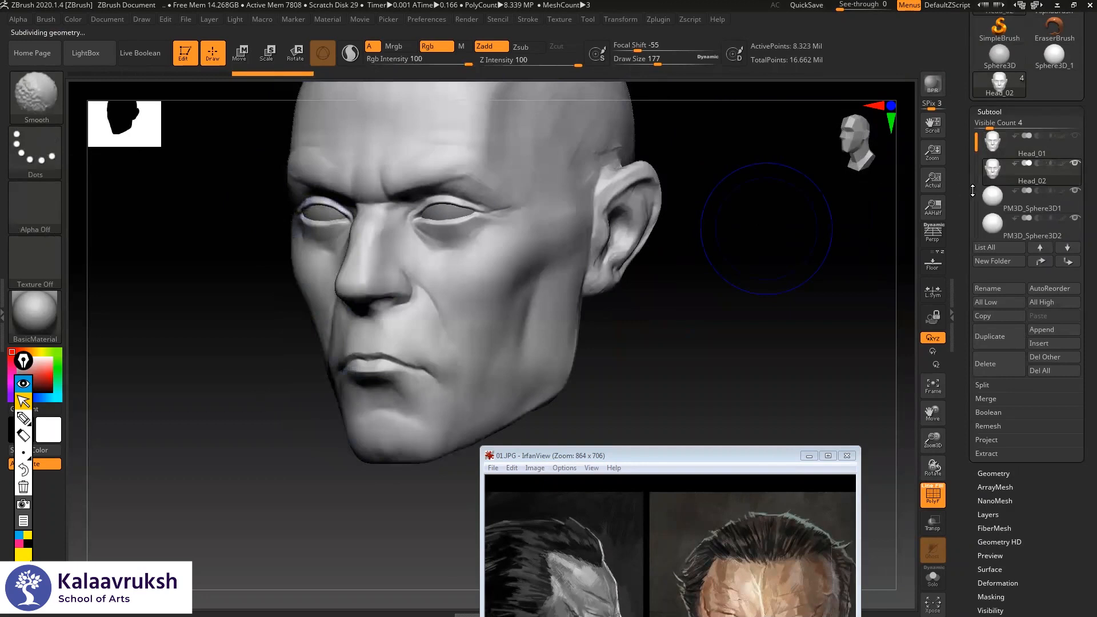
scroll(973, 191, "down", 5)
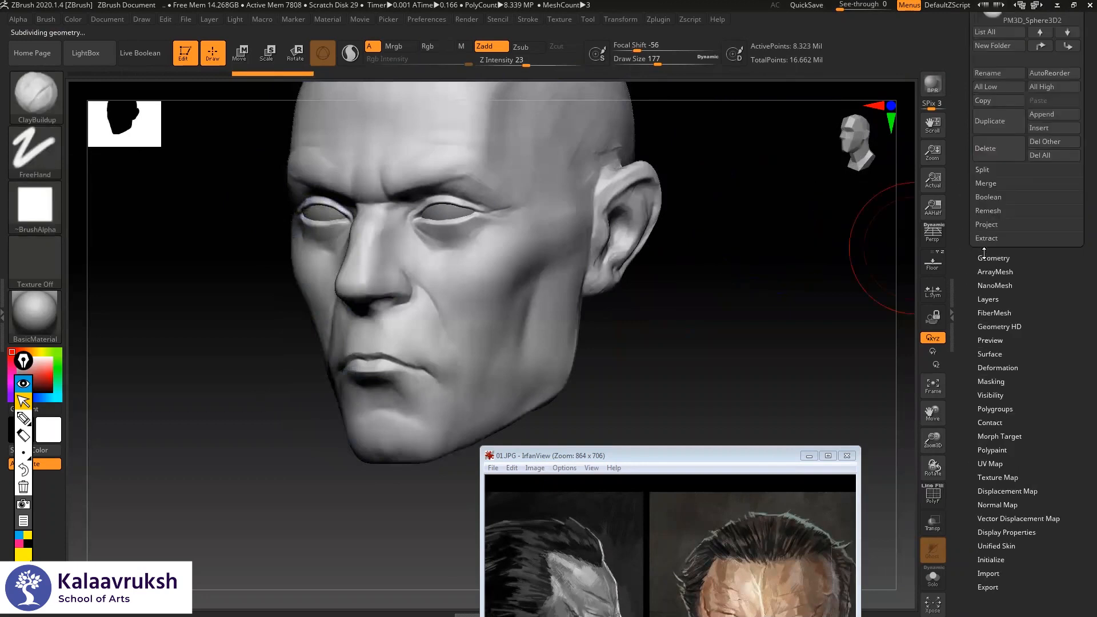
scroll(985, 252, "down", 1)
scroll(970, 285, "down", 2)
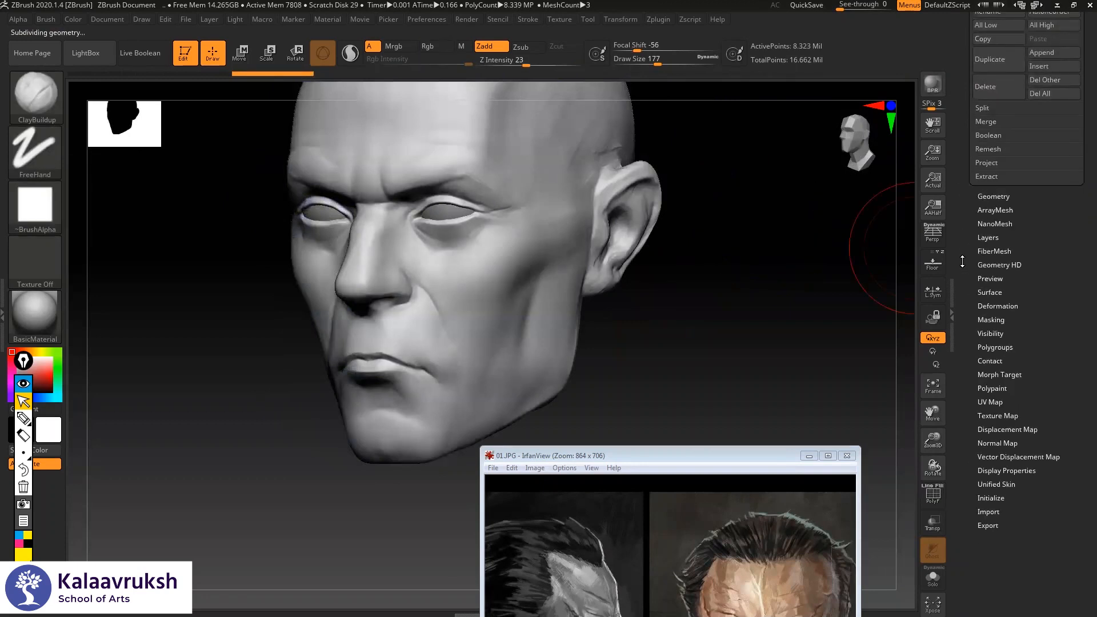
scroll(962, 317, "up", 3)
left_click(994, 254)
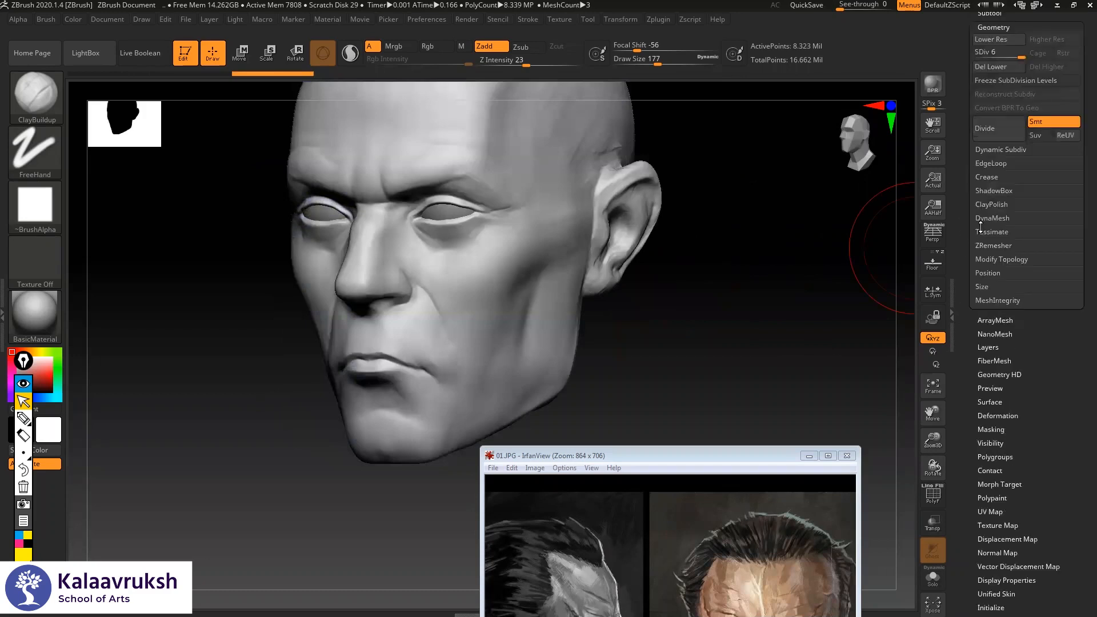
left_click(986, 218)
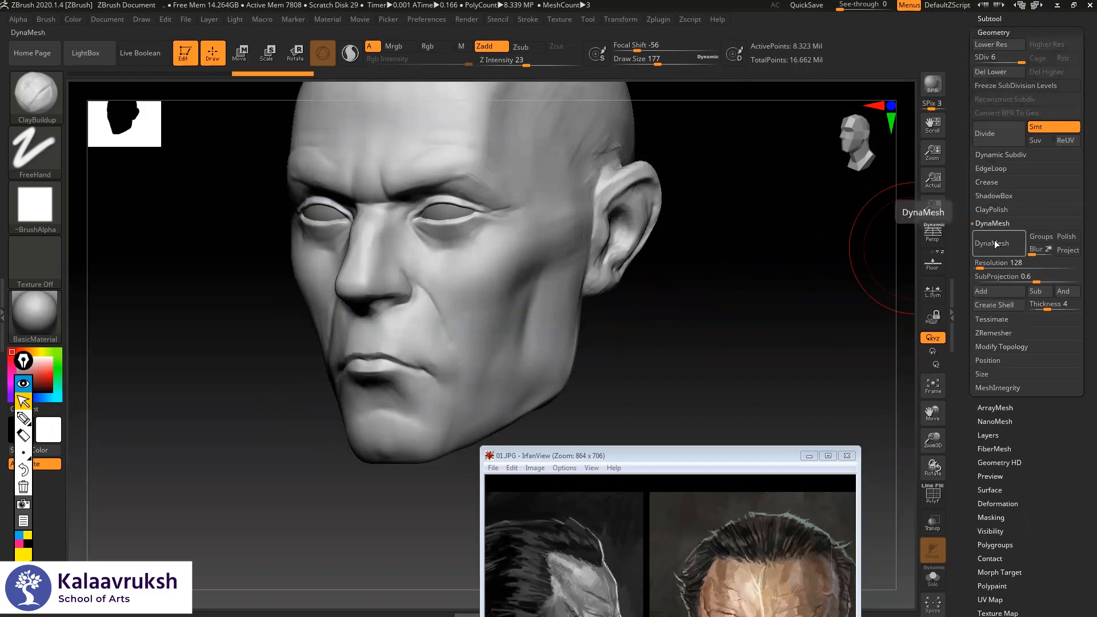
left_click_drag(966, 244, 964, 214)
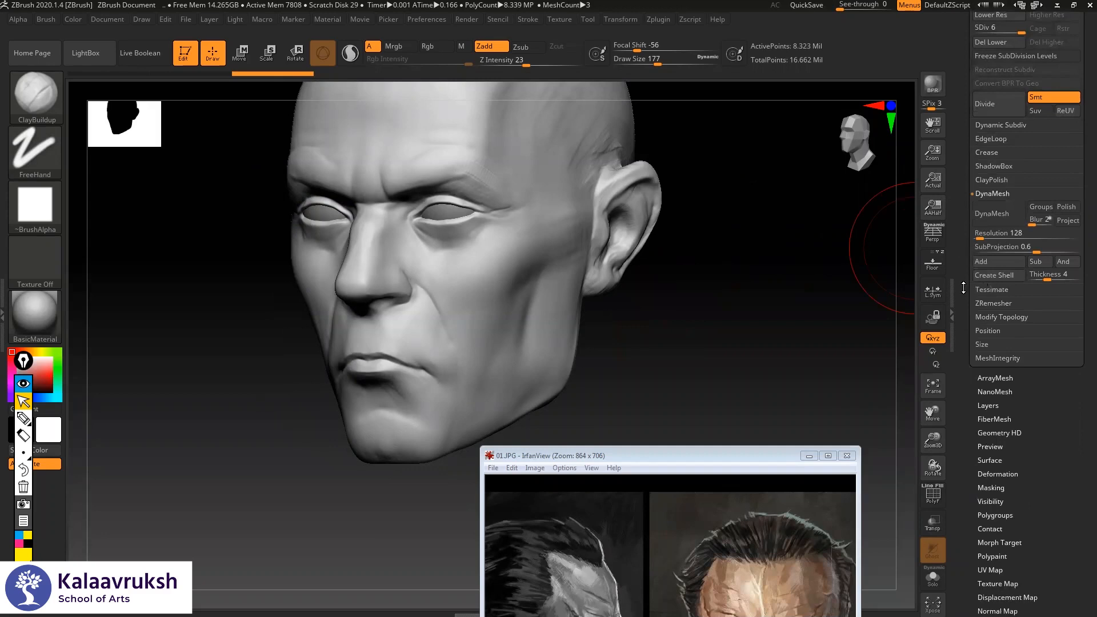
left_click(994, 303)
left_click_drag(965, 259, 965, 221)
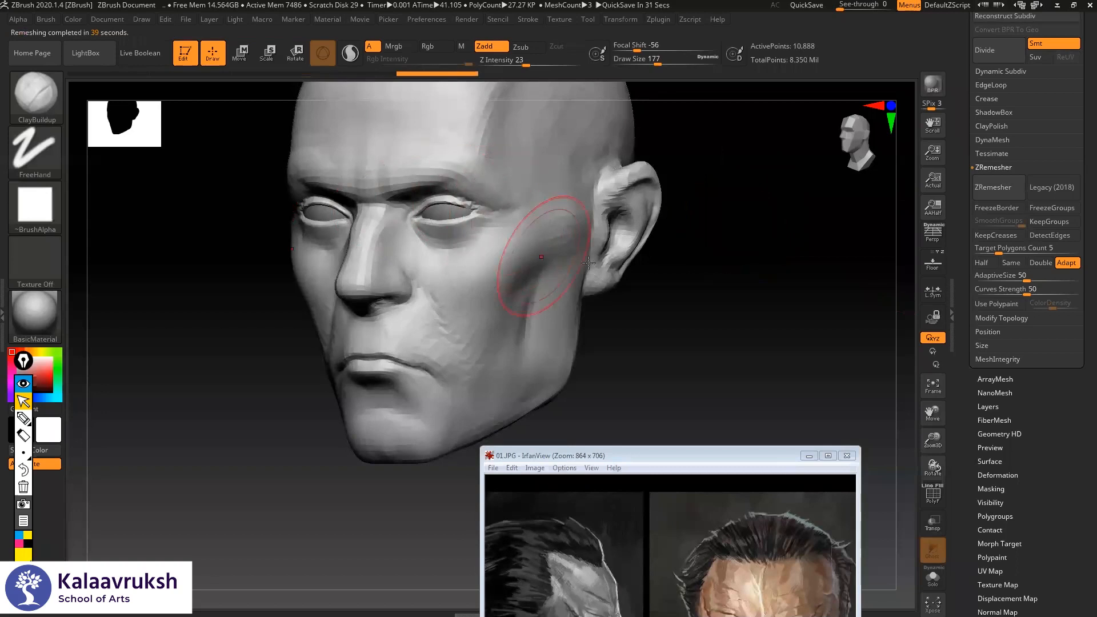
- Subdivide the remeshed head three times
mouse_move(720, 268)
left_mouse_down("shift")
mouse_move(655, 275)
mouse_move(721, 309)
left_mouse_up("shift")
key("ctrl+d")
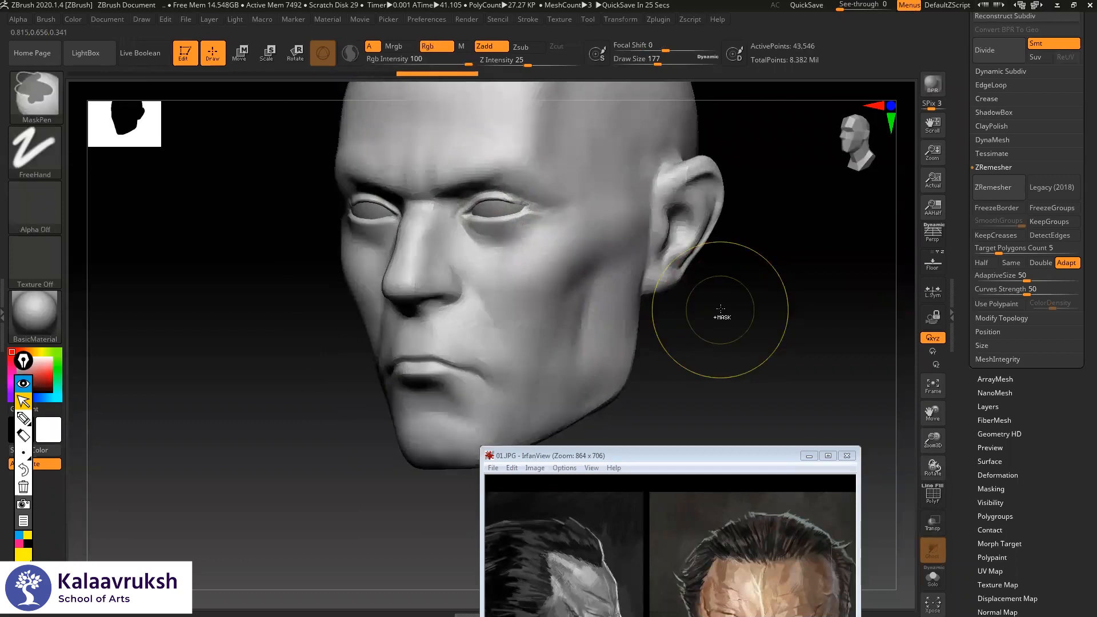
key("ctrl+d")
key("ctrl+d")
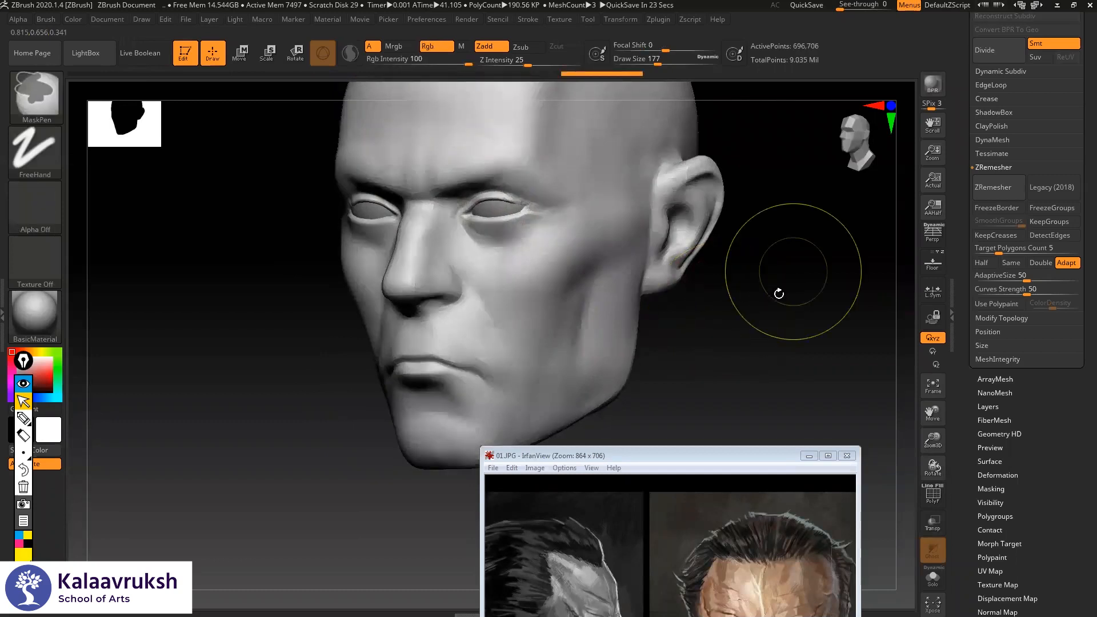
- Subdivide the remeshed head once more to reach subdivision level 5, checking it from the front
left_click_drag(773, 300, 714, 299, "alt")
key("shift+f")
key("shift+f")
key("ctrl+d")
- Unhide the original Head_01 subtool so it overlaps the remeshed Head_02, keeping Head_02 active
scroll(983, 171, "up", 5)
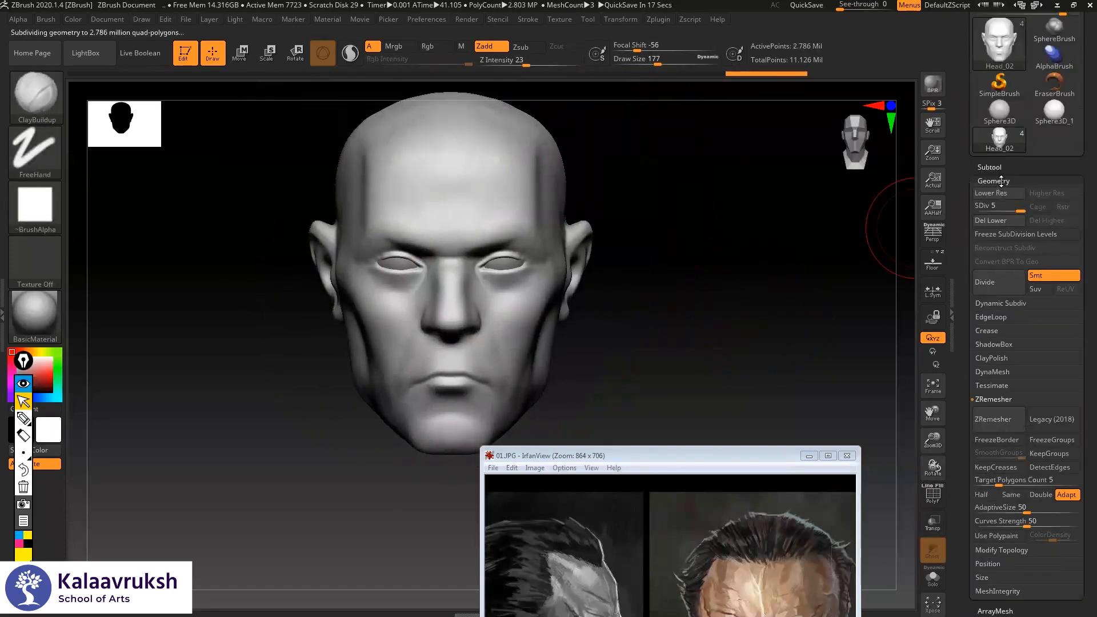
left_click(994, 167)
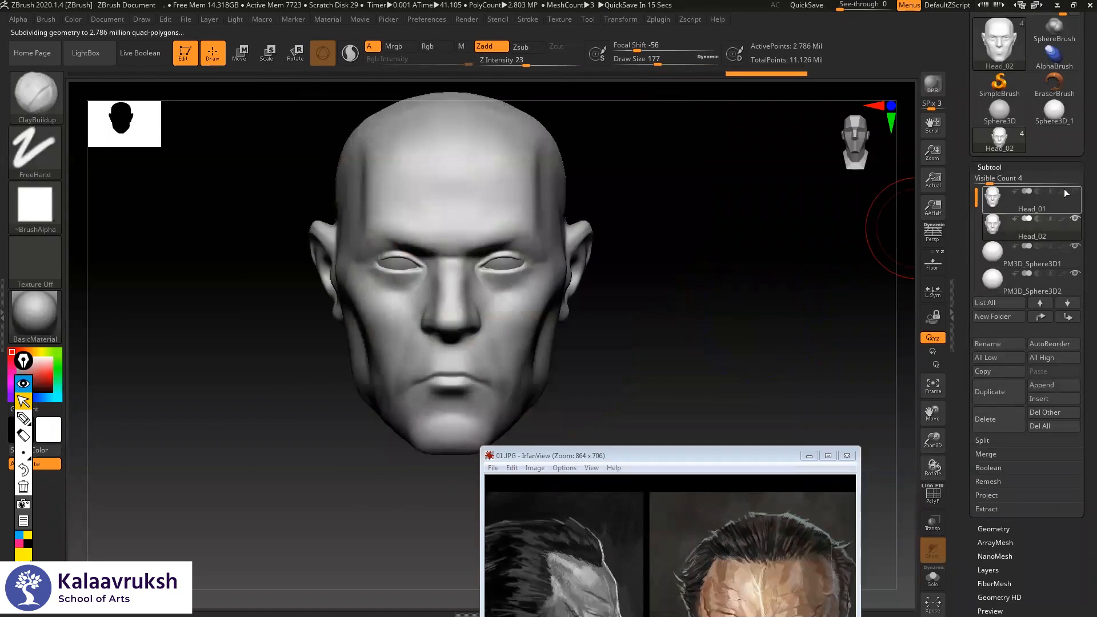
left_click(1076, 218)
left_click_drag(661, 245, 676, 237, "alt")
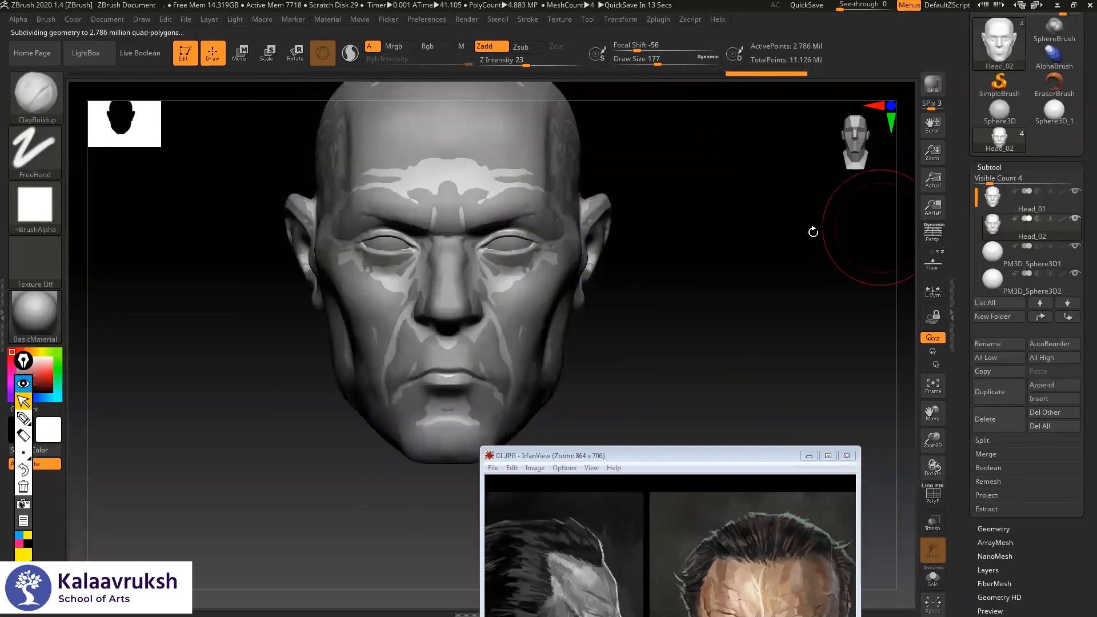
- Project the sculpted details of the original head onto Head_02 with ProjectAll
scroll(971, 292, "down", 4)
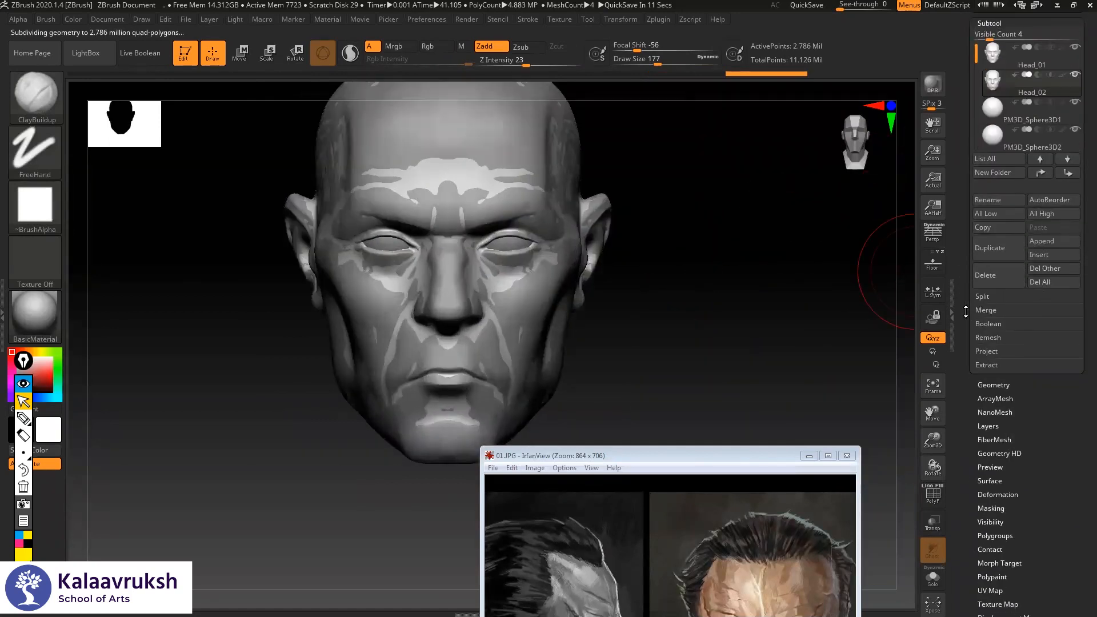
left_click(987, 292)
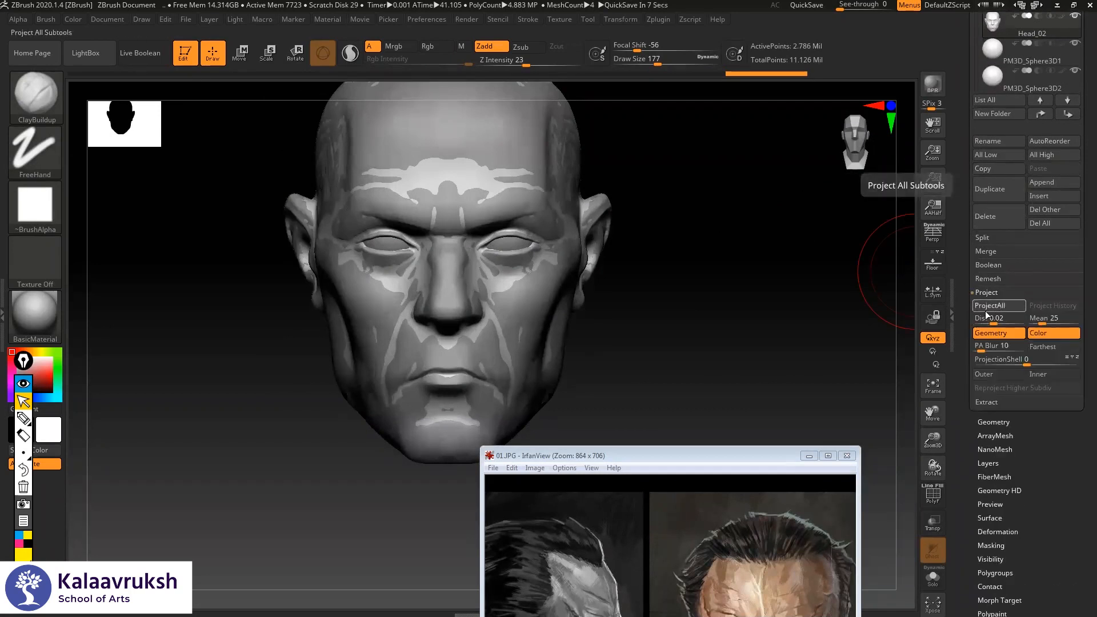
left_click(985, 314)
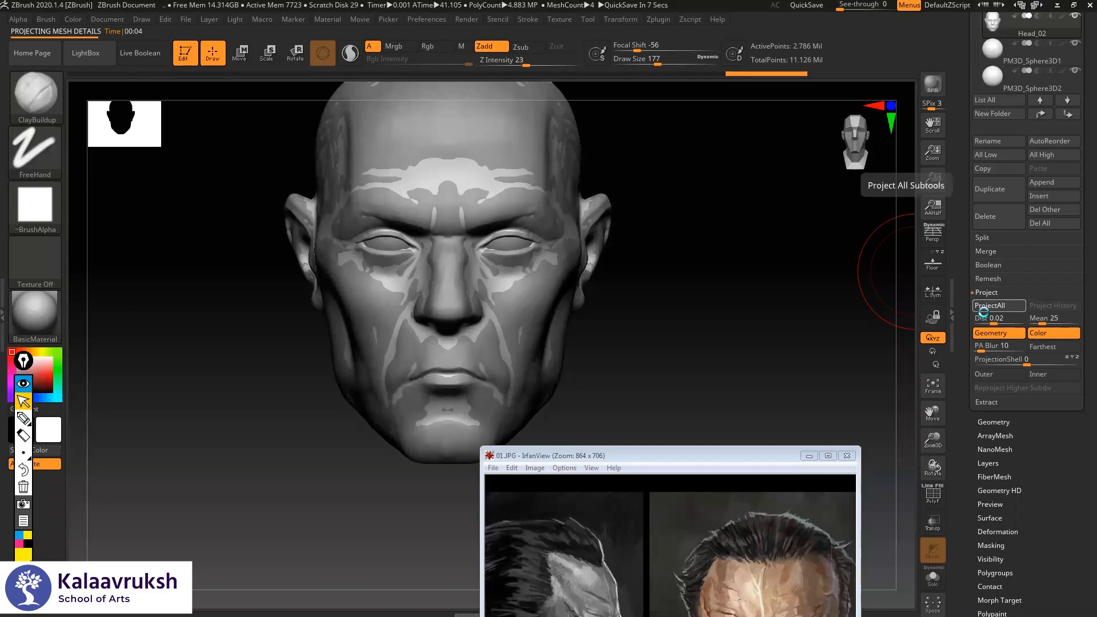
- Pick the on-screen annotation pen for marking over the face
left_click(29, 420)
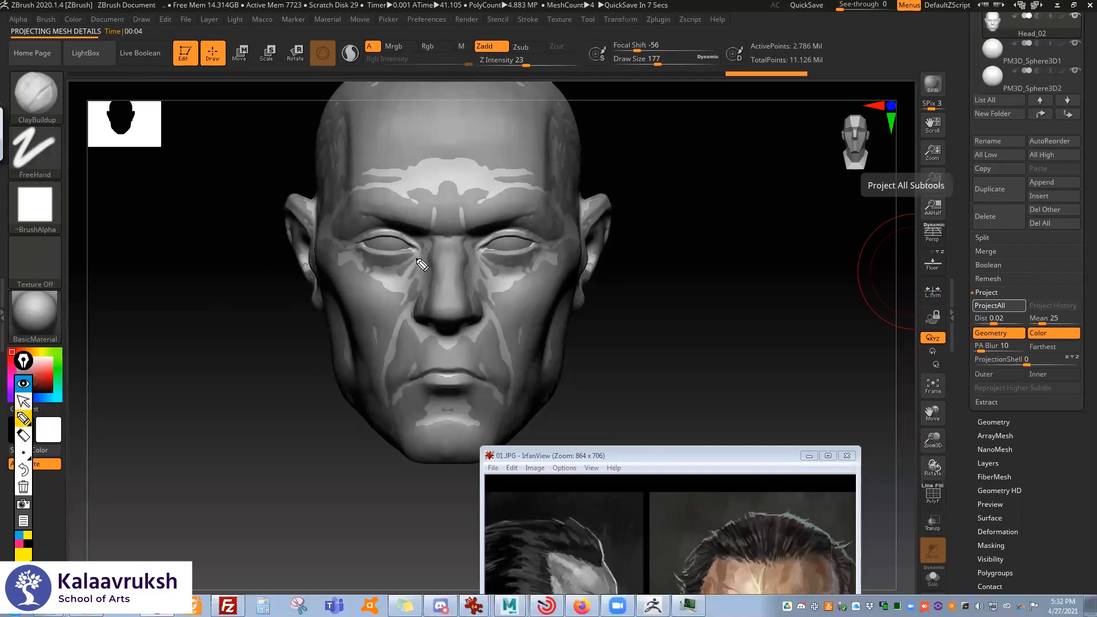